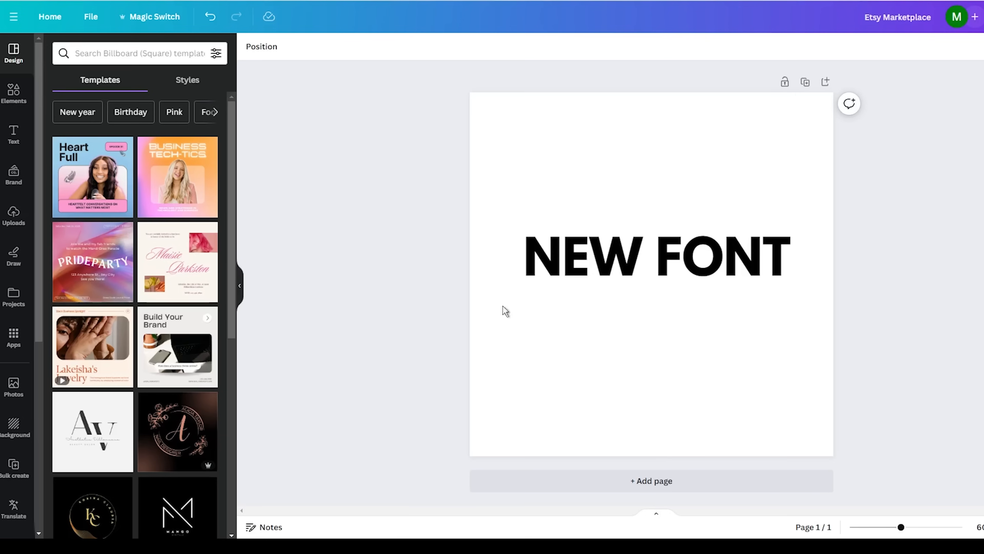
{"action": "left_click", "coordinate": [658, 258]}
{"action": "left_click_drag", "start_coordinate": [658, 259], "coordinate": [657, 257]}
{"action": "left_click", "coordinate": [362, 257]}
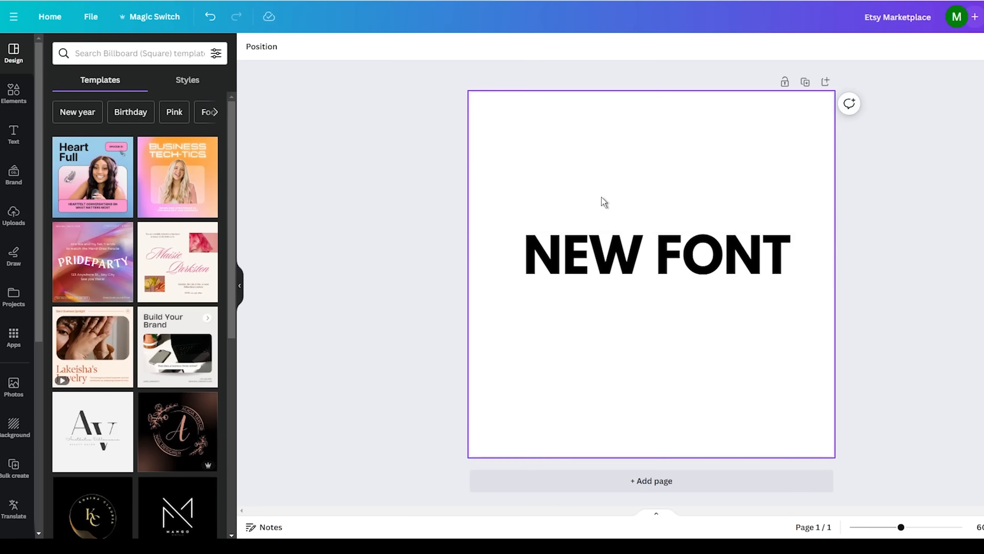
{"action": "left_click", "coordinate": [602, 267]}
{"action": "left_click_drag", "start_coordinate": [602, 267], "coordinate": [602, 270]}
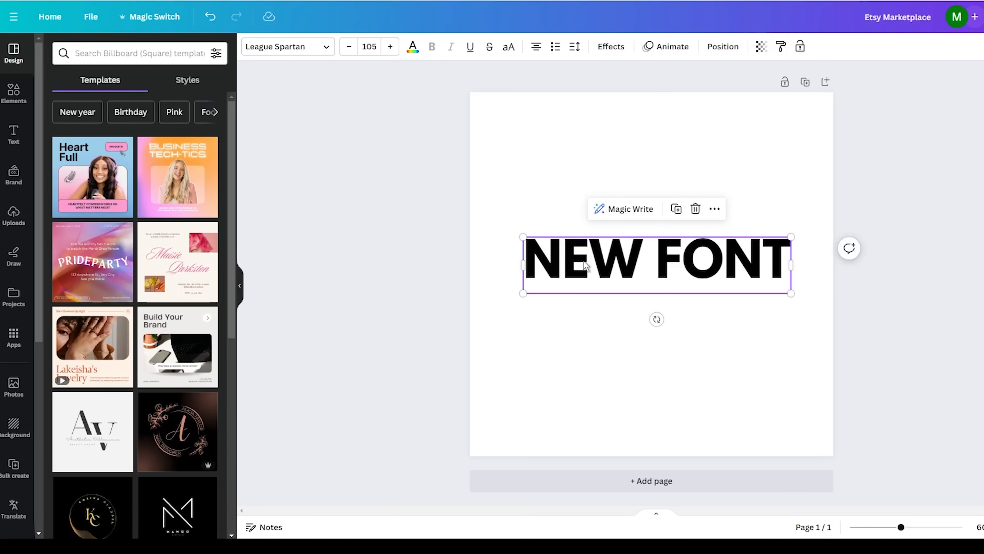
{"action": "left_click", "coordinate": [402, 248]}
Step: Upload the OpenType version of the Comica Boom font while the NEW FONT text is selected, and confirm the upload
{"action": "left_click", "coordinate": [603, 263]}
{"action": "left_click", "coordinate": [277, 48]}
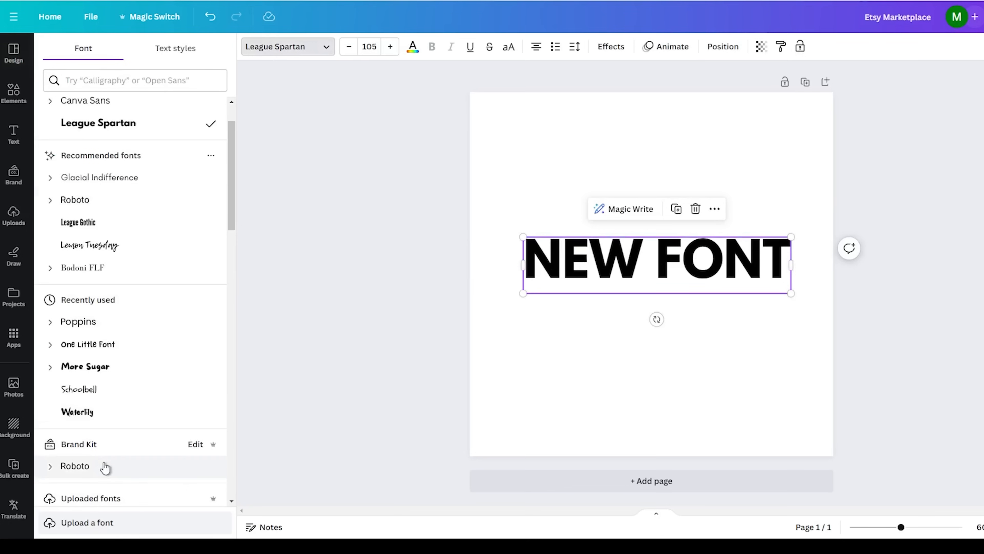
{"action": "left_click", "coordinate": [142, 527]}
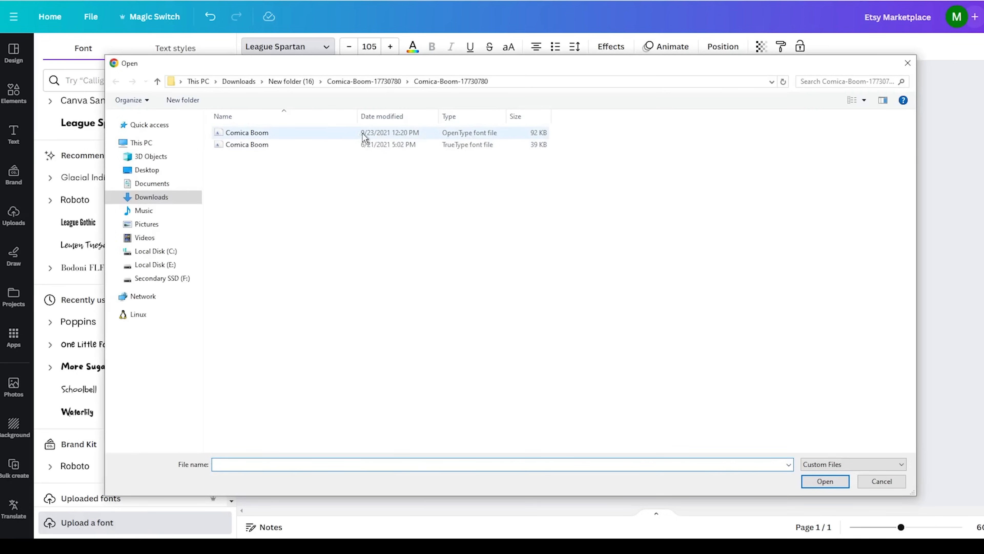
{"action": "double_click", "coordinate": [296, 133]}
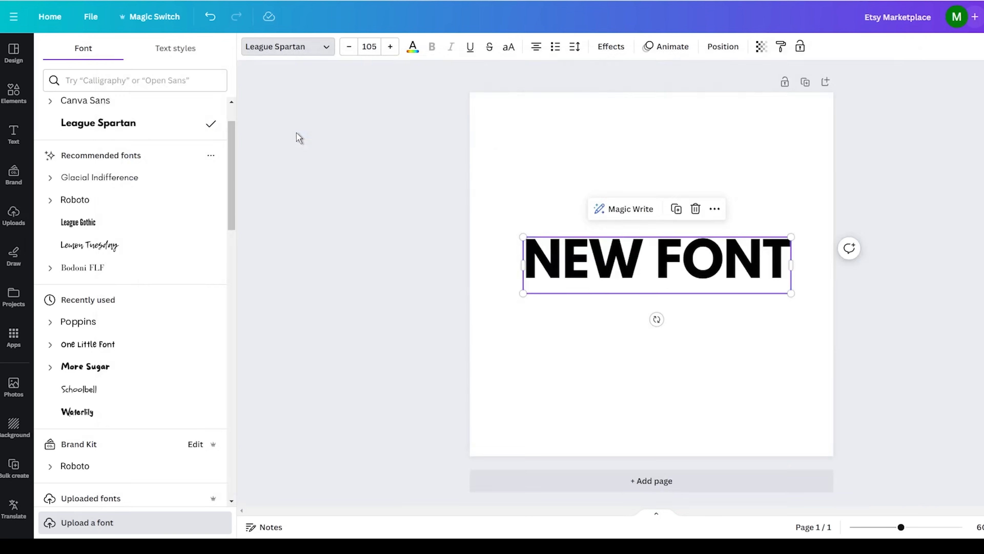
{"action": "left_click", "coordinate": [611, 312]}
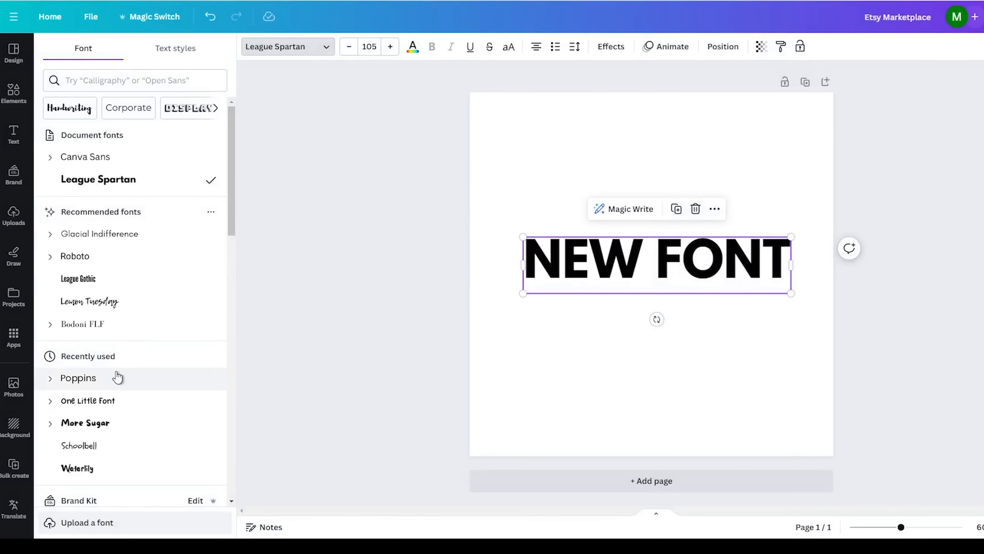
Step: Search the fonts for "comica" and apply Comica Boom Regular to the NEW FONT text
{"action": "scroll", "coordinate": [119, 378], "scroll_direction": "down", "scroll_amount": 2}
{"action": "scroll", "coordinate": [120, 366], "scroll_direction": "down", "scroll_amount": 4}
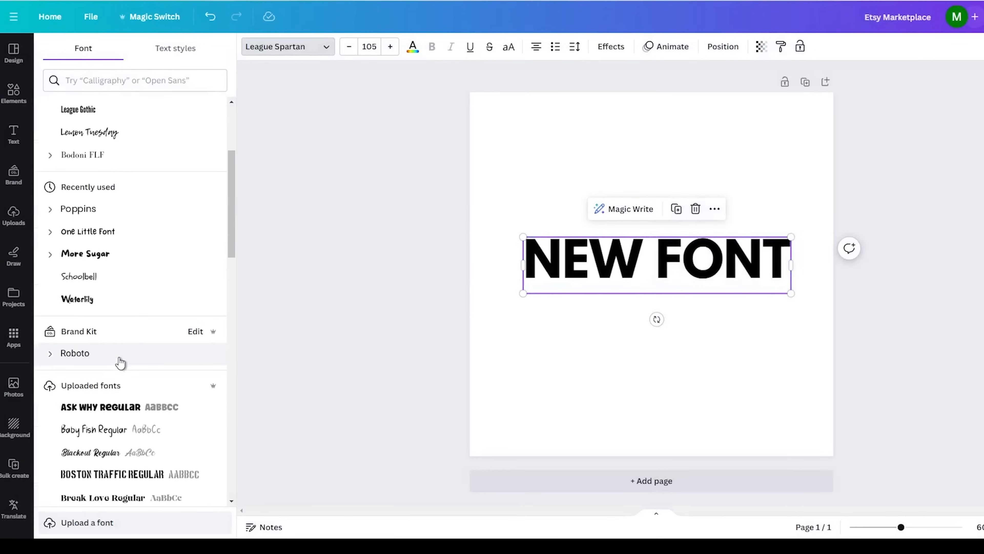
{"action": "scroll", "coordinate": [121, 361], "scroll_direction": "up", "scroll_amount": 6}
{"action": "left_click", "coordinate": [109, 80]}
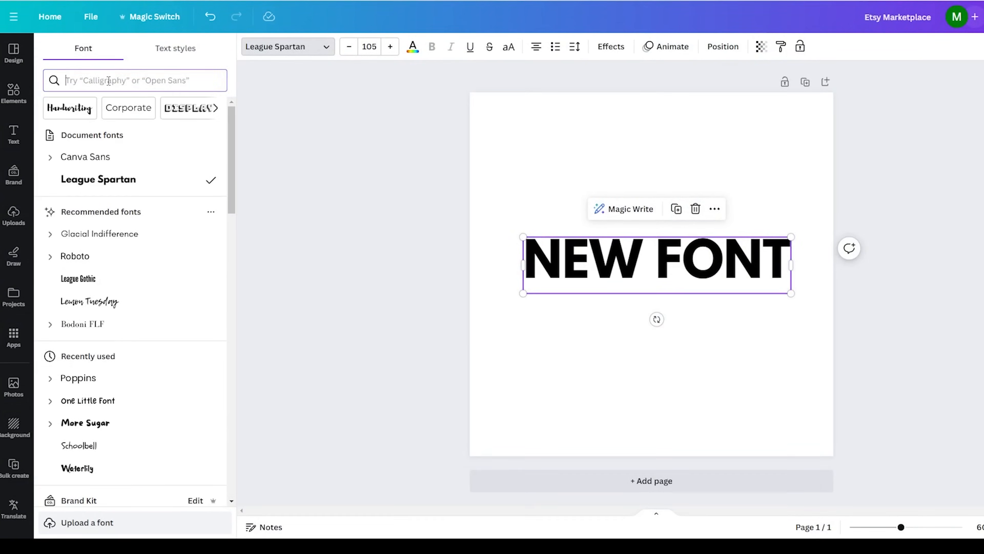
{"action": "type", "text": "com"}
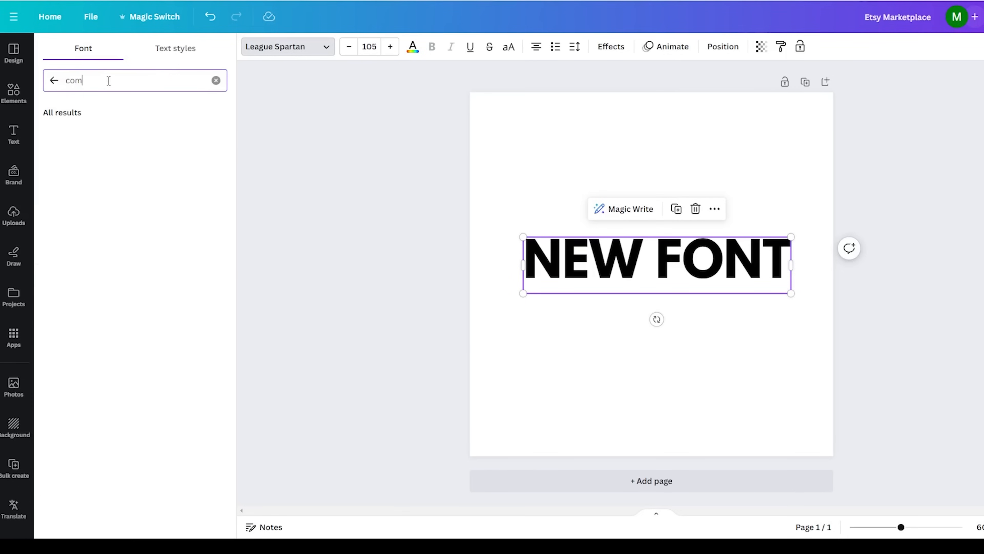
{"action": "type", "text": "ia"}
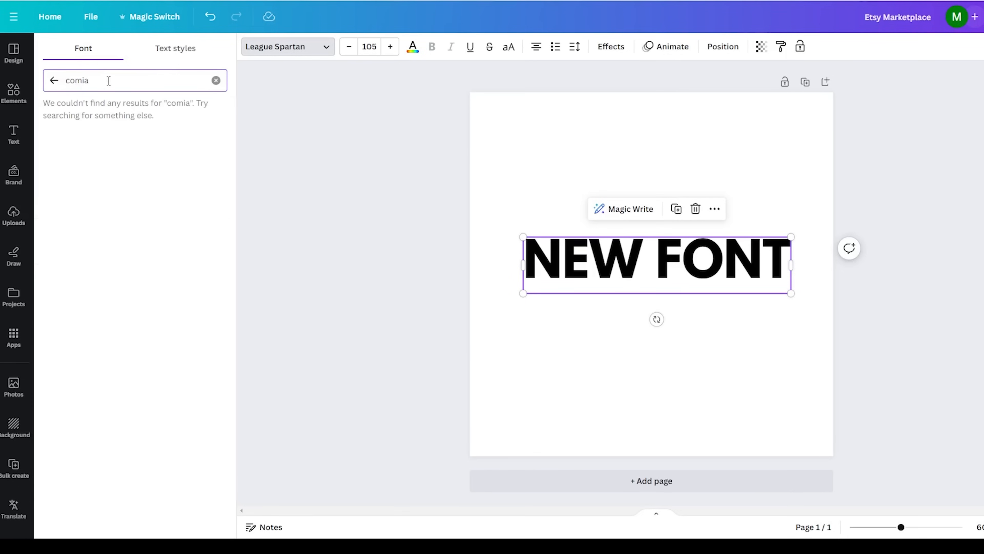
{"action": "key", "text": "BackSpace"}
{"action": "type", "text": "ca"}
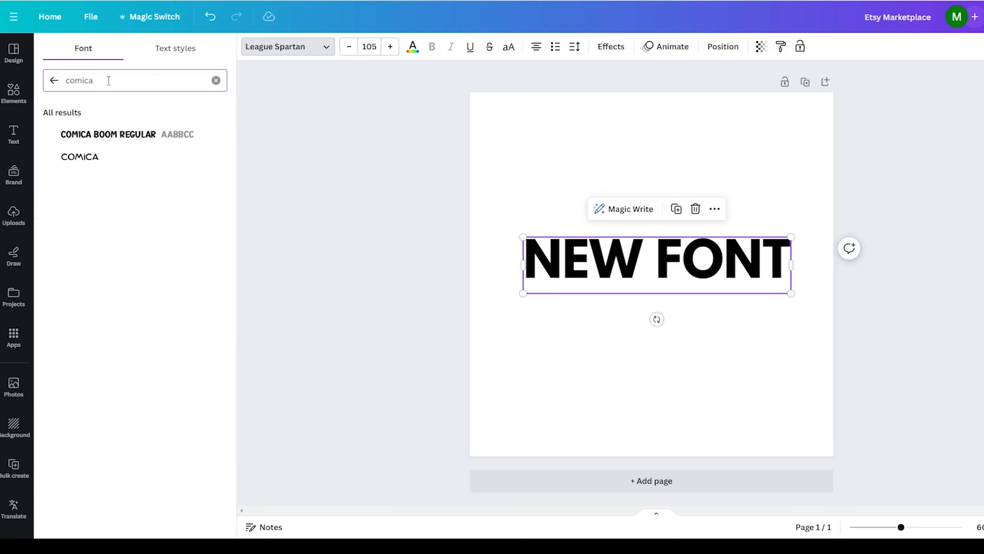
{"action": "left_click", "coordinate": [107, 136]}
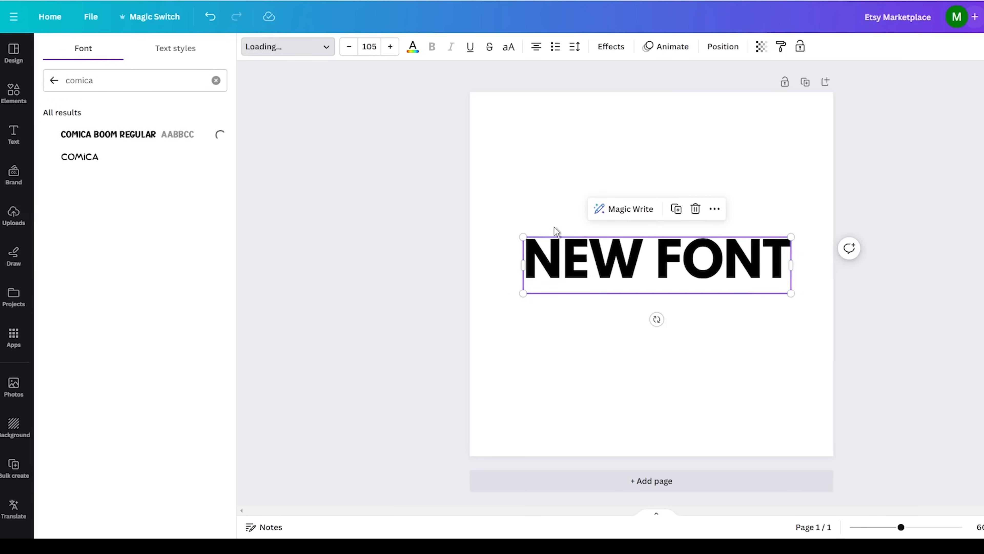
Step: Enlarge the NEW FONT text to size 139, reposition it near the page's middle, and deselect it
{"action": "left_click_drag", "start_coordinate": [551, 232], "coordinate": [487, 220]}
{"action": "left_click_drag", "start_coordinate": [566, 252], "coordinate": [600, 257]}
{"action": "left_click", "coordinate": [423, 213]}
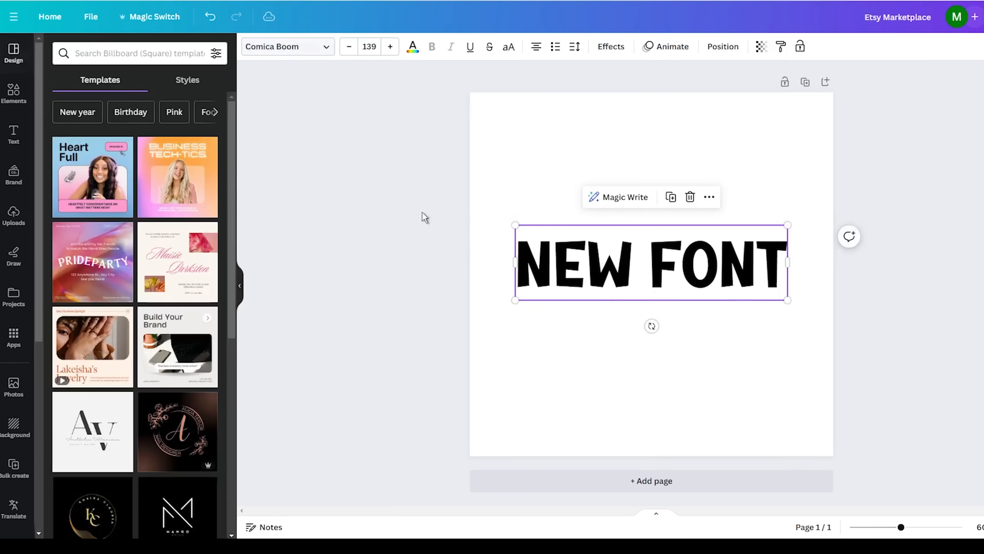
{"action": "left_click", "coordinate": [422, 212]}
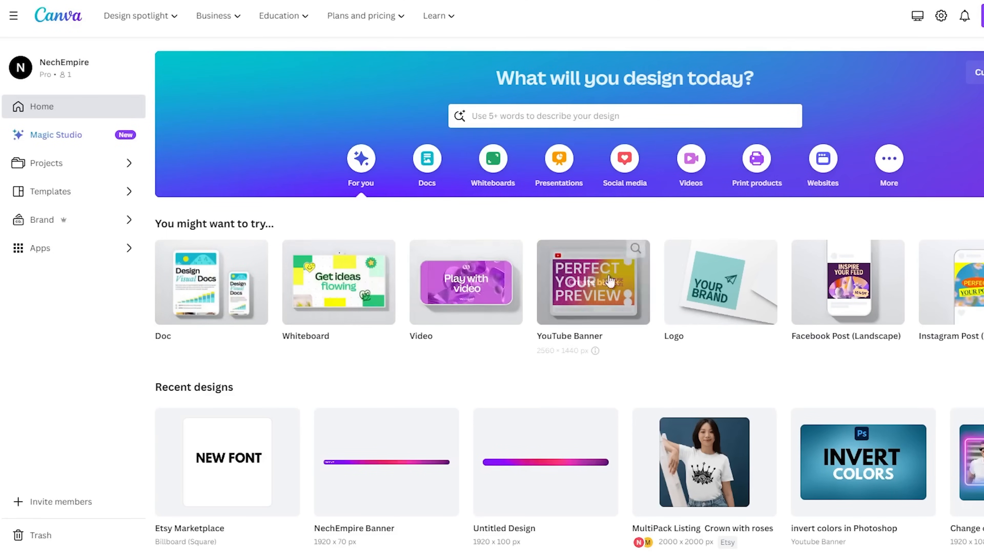
Step: Open the Brand Kit from the home page and bring up its uploaded fonts list for adding a font
{"action": "mouse_move", "coordinate": [561, 327]}
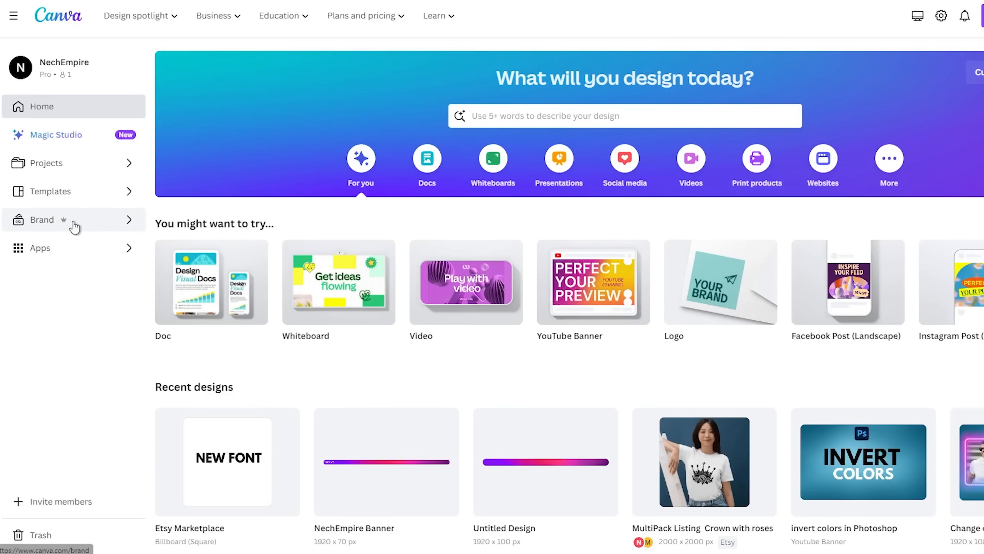
{"action": "left_click", "coordinate": [85, 227]}
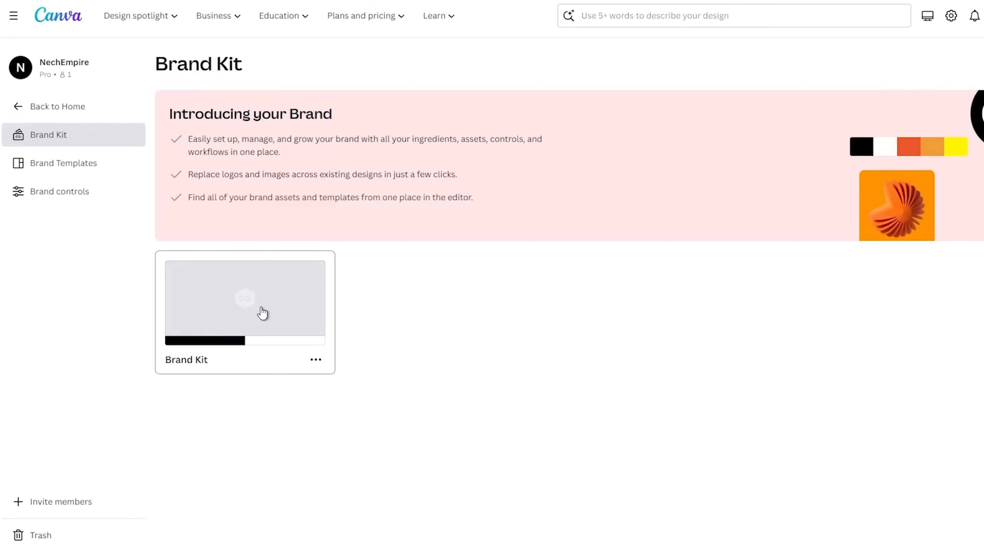
{"action": "left_click", "coordinate": [263, 311]}
{"action": "scroll", "coordinate": [422, 297], "scroll_direction": "down", "scroll_amount": 3}
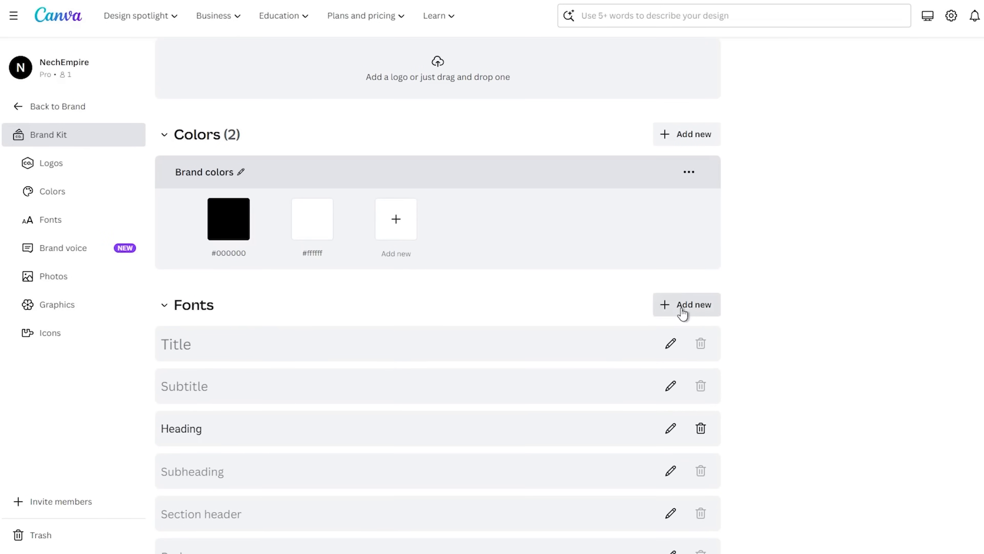
{"action": "left_click", "coordinate": [697, 310]}
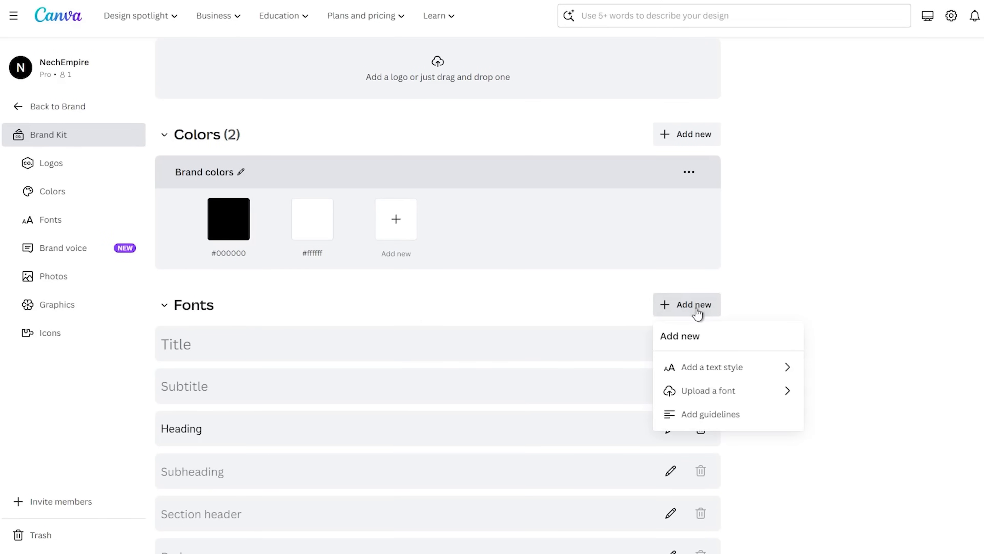
{"action": "left_click", "coordinate": [709, 392]}
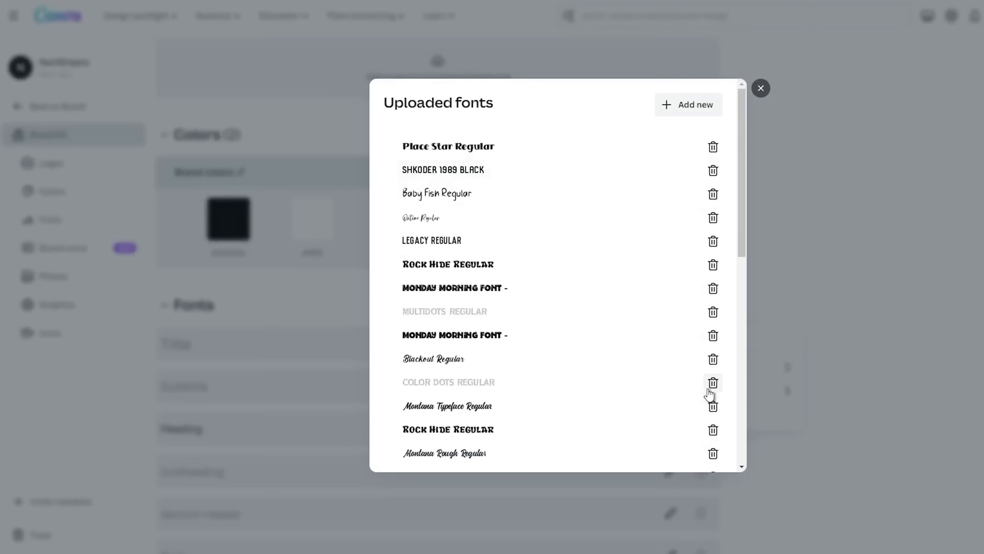
Step: Try to upload the OpenType Comica Boom font to the Brand Kit, acknowledging the usage rights and skipping the duplicate conflict
{"action": "left_click", "coordinate": [683, 105]}
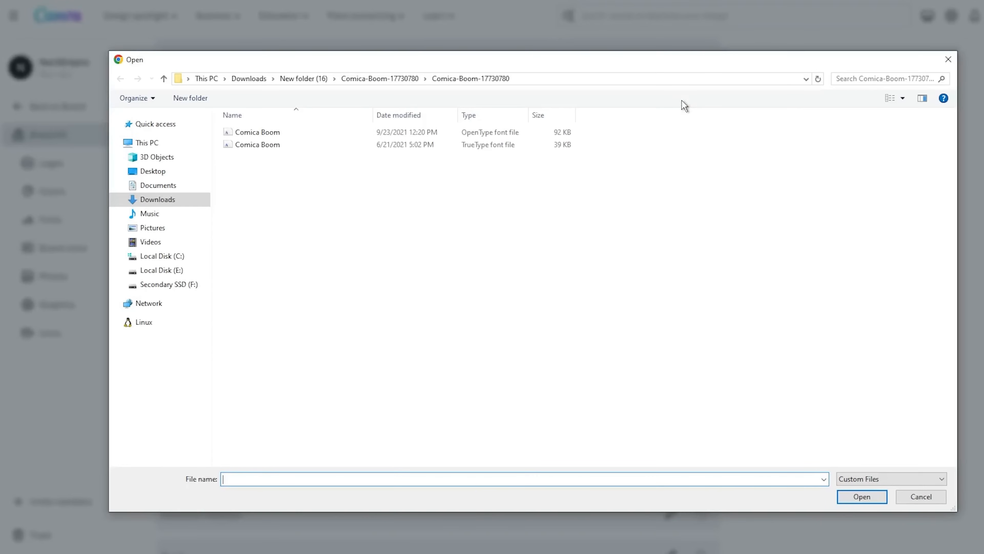
{"action": "double_click", "coordinate": [530, 136]}
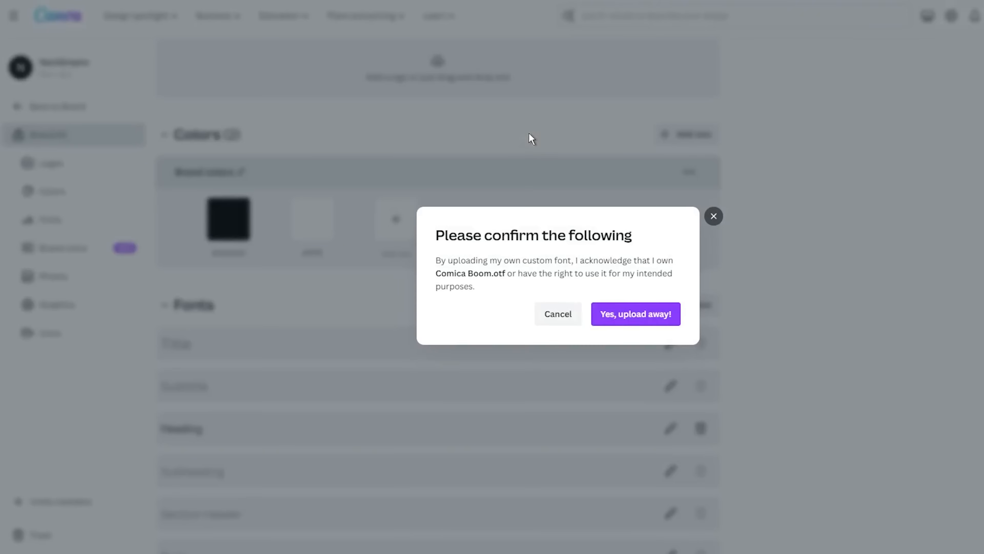
{"action": "left_click", "coordinate": [634, 323]}
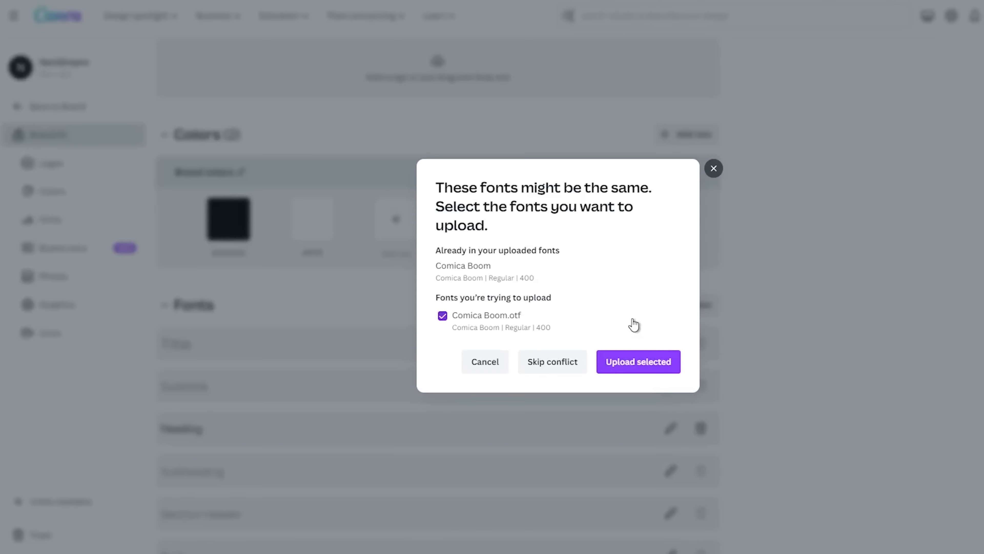
{"action": "left_click", "coordinate": [545, 363]}
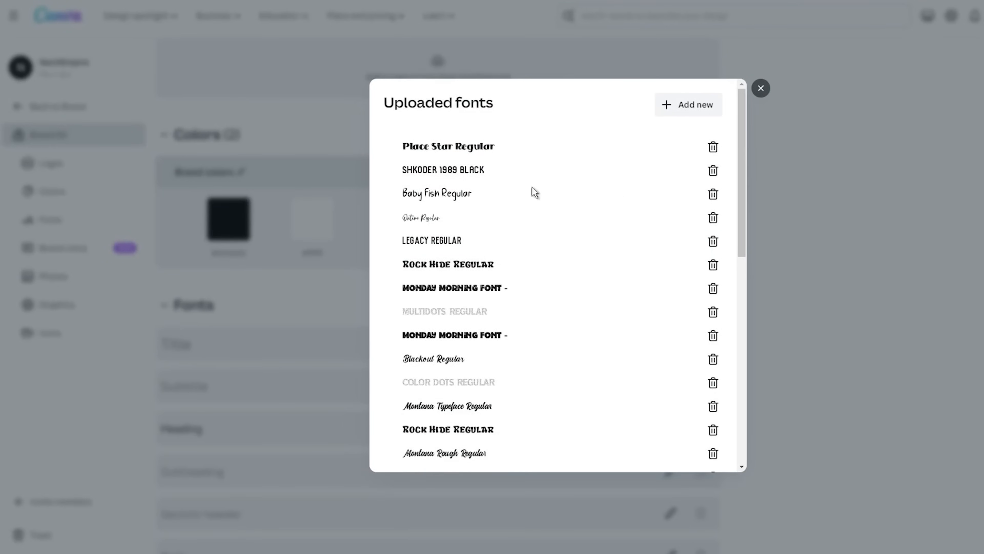
Step: Look through the uploaded fonts list for Comica Boom Regular
{"action": "scroll", "coordinate": [479, 180], "scroll_direction": "down", "scroll_amount": 10}
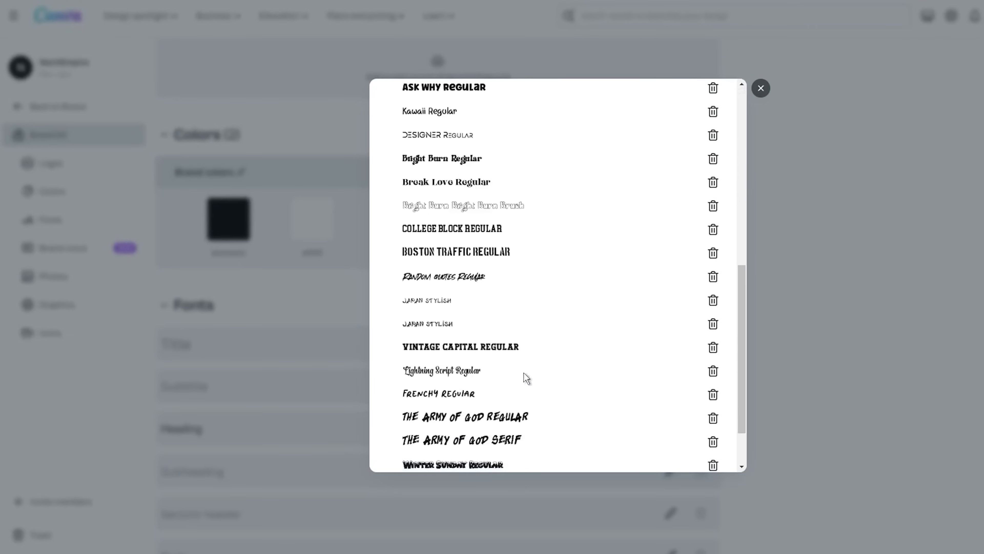
{"action": "scroll", "coordinate": [506, 408], "scroll_direction": "down", "scroll_amount": 3}
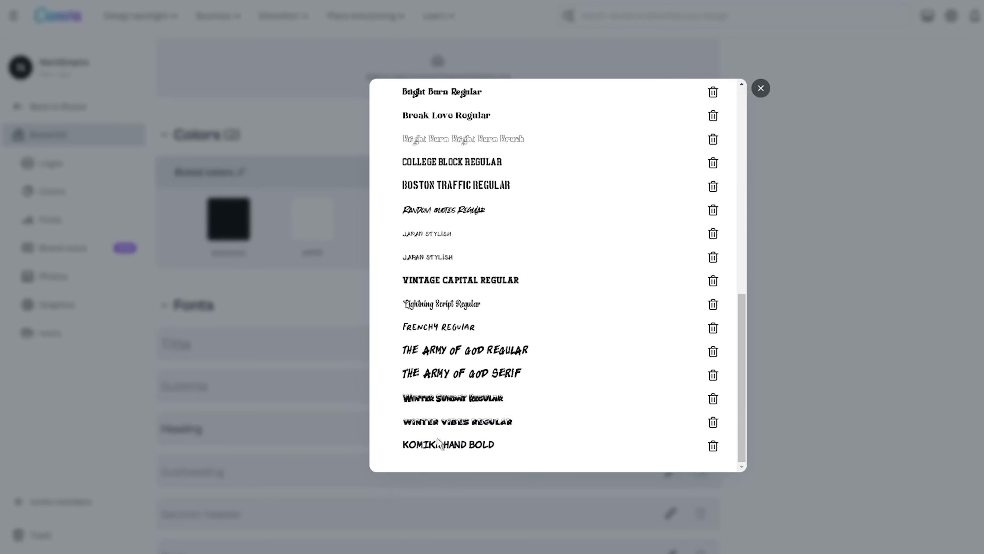
{"action": "scroll", "coordinate": [450, 373], "scroll_direction": "up", "scroll_amount": 5}
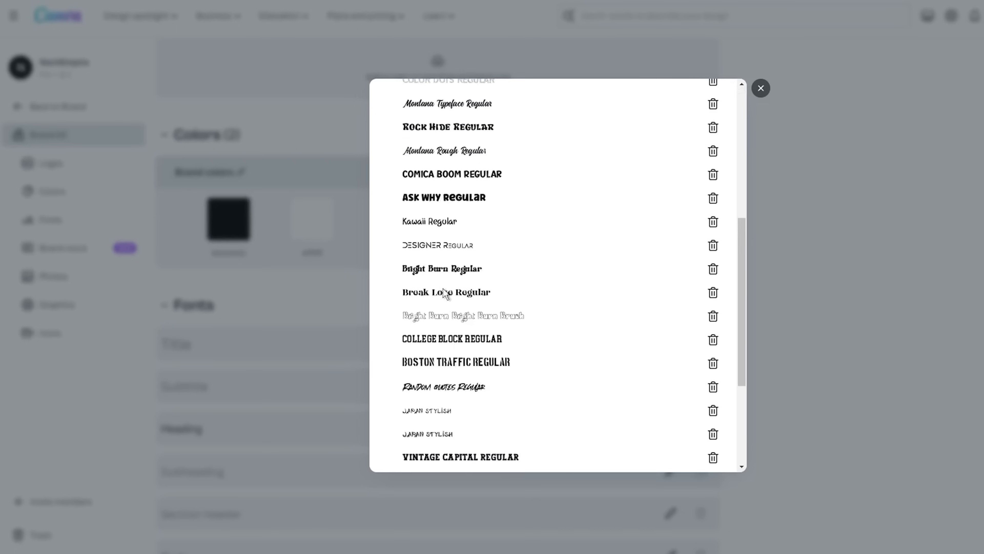
{"action": "scroll", "coordinate": [444, 287], "scroll_direction": "up", "scroll_amount": 2}
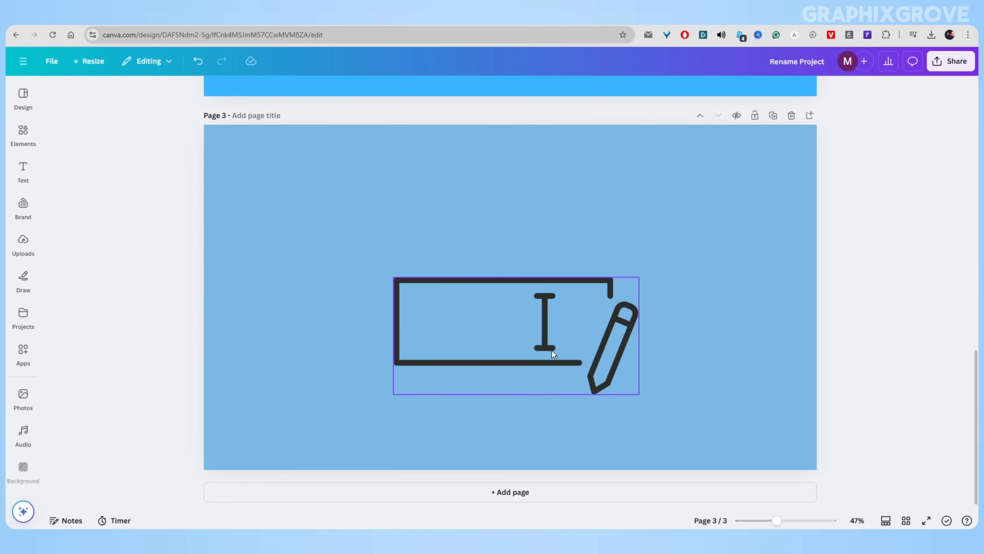
Step: Shrink the text-field-and-pencil graphic on page 3 slightly and reposition it just below the page's middle
{"action": "left_click", "coordinate": [473, 355]}
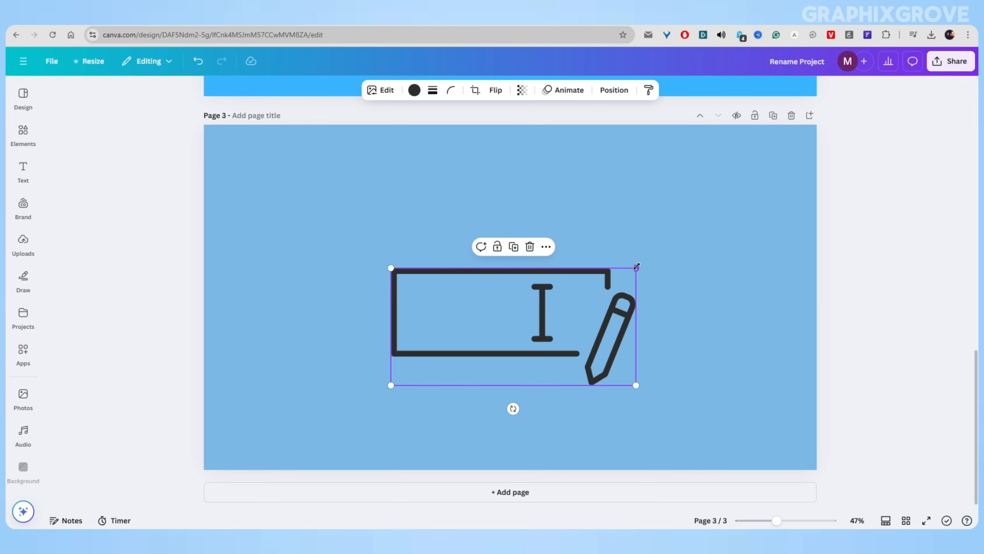
{"action": "left_click_drag", "start_coordinate": [637, 275], "coordinate": [572, 284]}
{"action": "left_click_drag", "start_coordinate": [483, 330], "coordinate": [514, 318]}
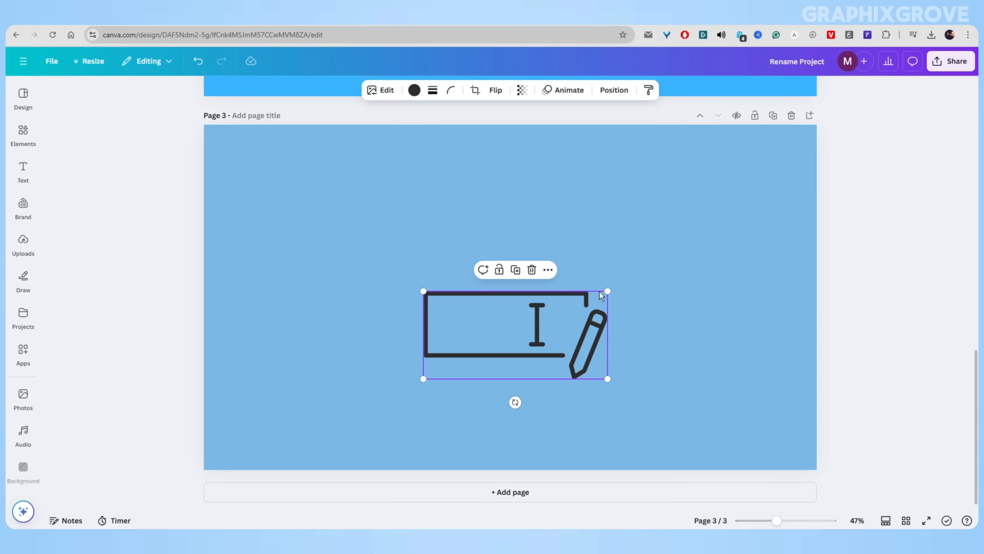
{"action": "left_click_drag", "start_coordinate": [600, 292], "coordinate": [623, 282]}
{"action": "left_click_drag", "start_coordinate": [575, 304], "coordinate": [579, 303]}
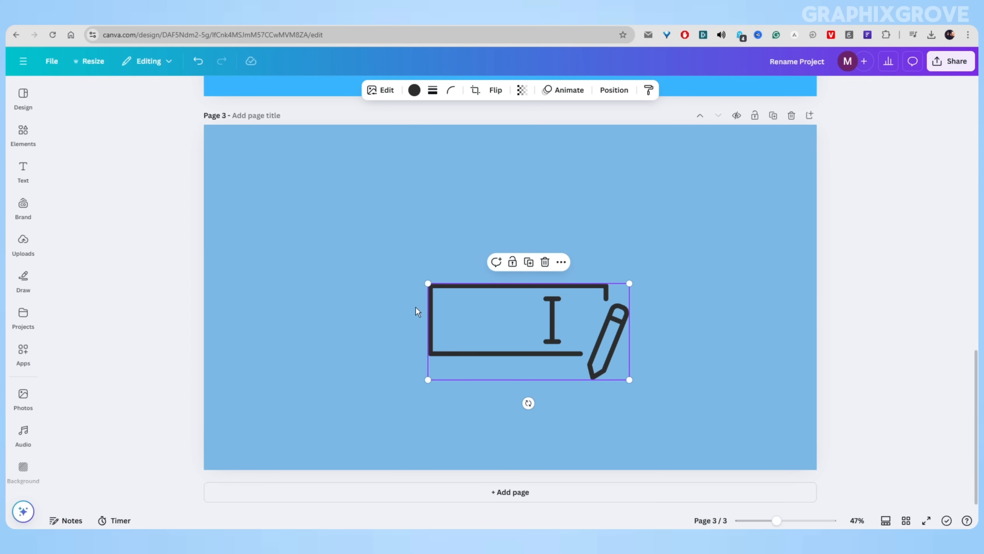
{"action": "left_click_drag", "start_coordinate": [517, 319], "coordinate": [512, 317]}
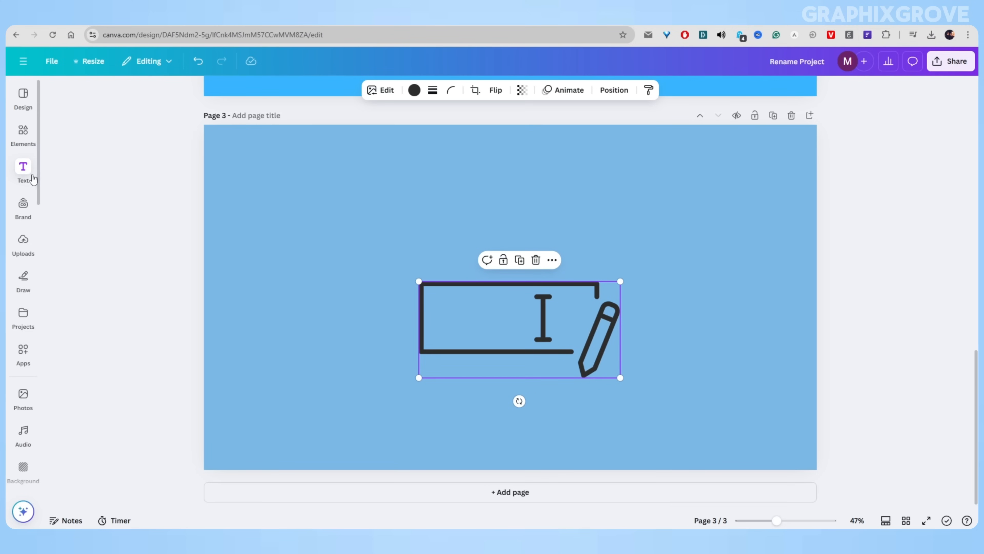
Step: Add a Heading text to page 3, place it above the pencil graphic, and enlarge it to about size 51.9
{"action": "left_click", "coordinate": [24, 181]}
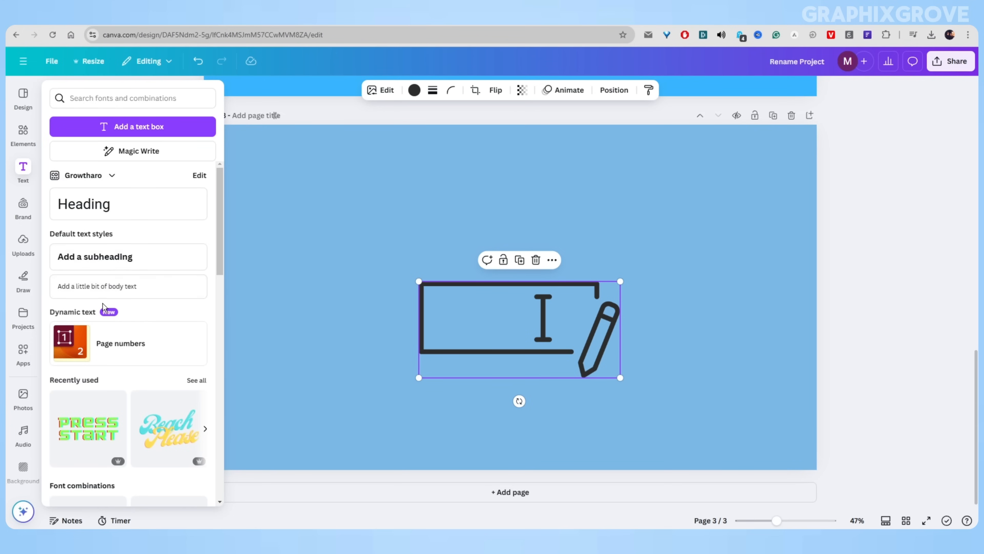
{"action": "left_click", "coordinate": [104, 214]}
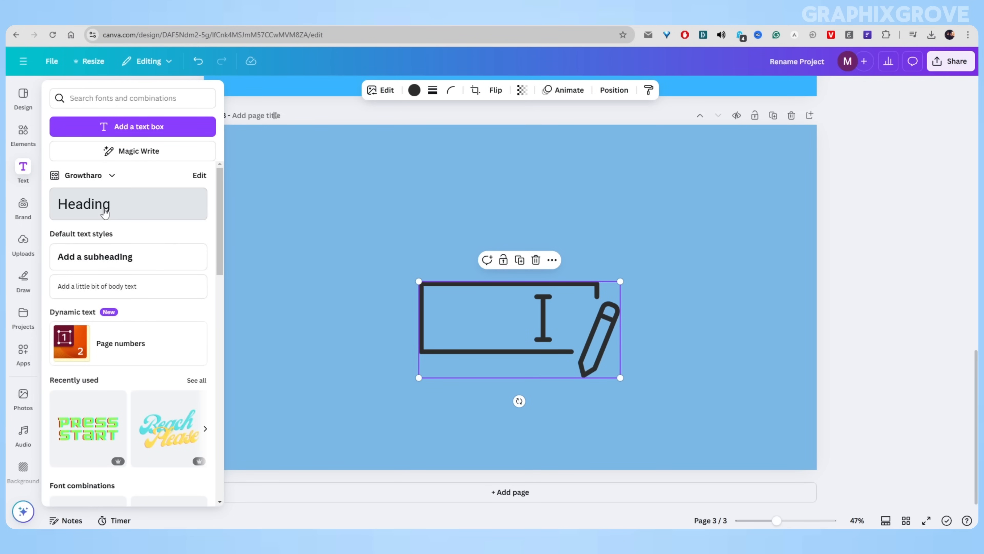
{"action": "left_click", "coordinate": [399, 401]}
{"action": "left_click_drag", "start_coordinate": [510, 387], "coordinate": [518, 214]}
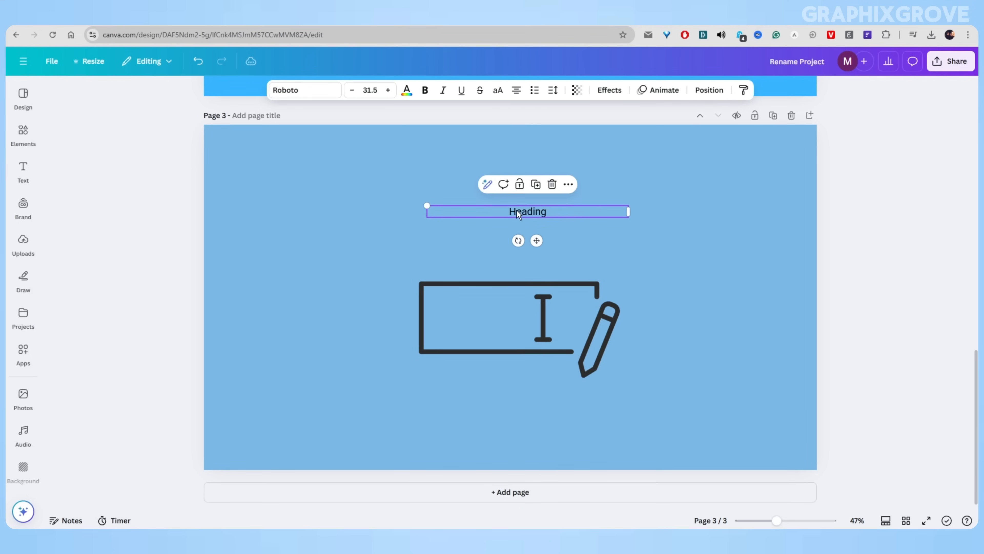
{"action": "left_click_drag", "start_coordinate": [427, 205], "coordinate": [296, 197]}
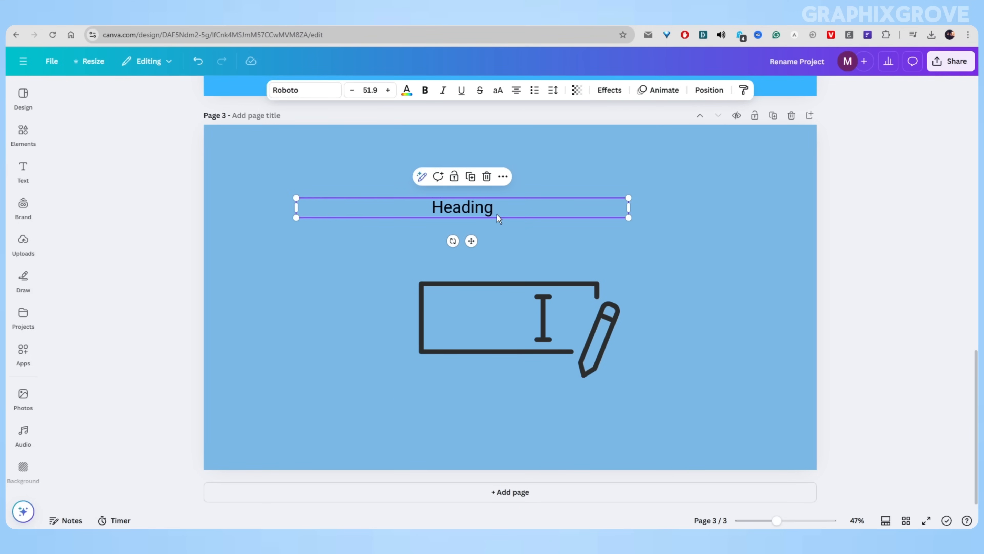
Step: Replace the heading's wording on page 3 with TEXT, narrow its text box, and place it centrally above the pencil graphic
{"action": "double_click", "coordinate": [491, 209]}
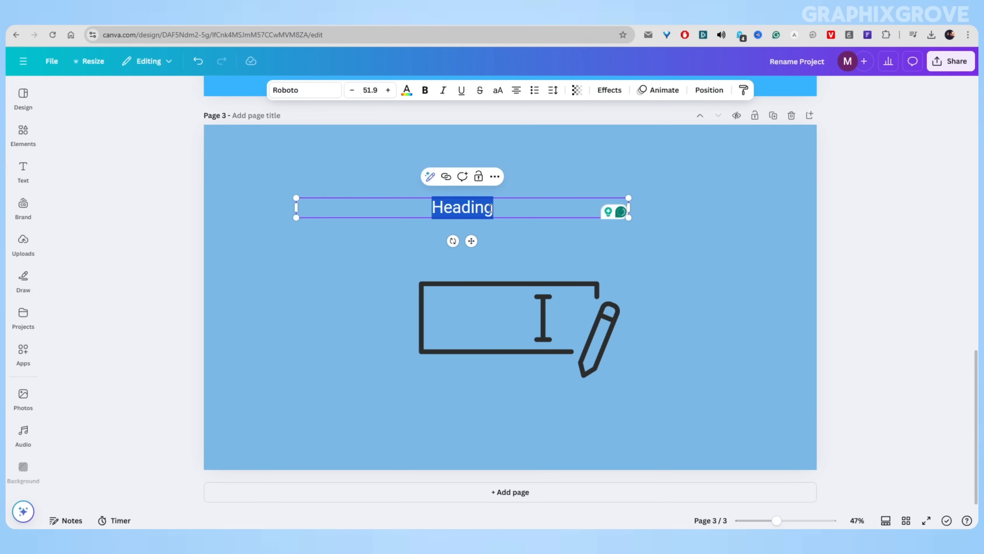
{"action": "type", "text": "TEXT"}
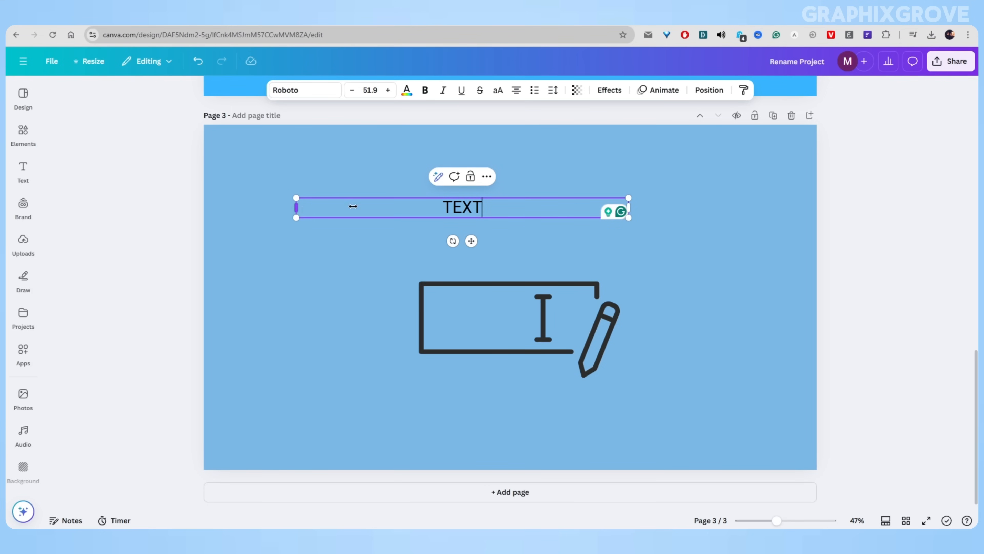
{"action": "left_click_drag", "start_coordinate": [353, 205], "coordinate": [517, 202]}
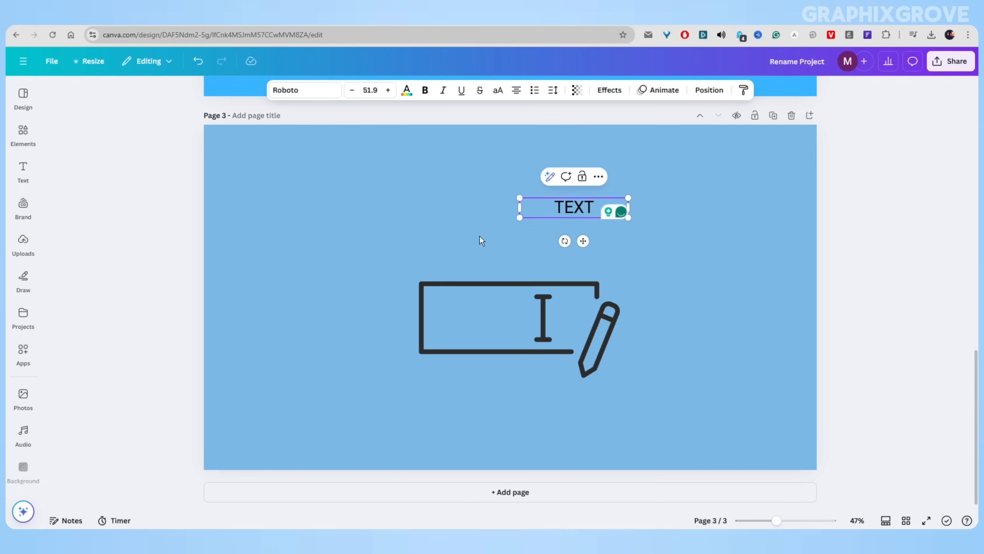
{"action": "left_click", "coordinate": [443, 192]}
{"action": "left_click_drag", "start_coordinate": [581, 207], "coordinate": [505, 208]}
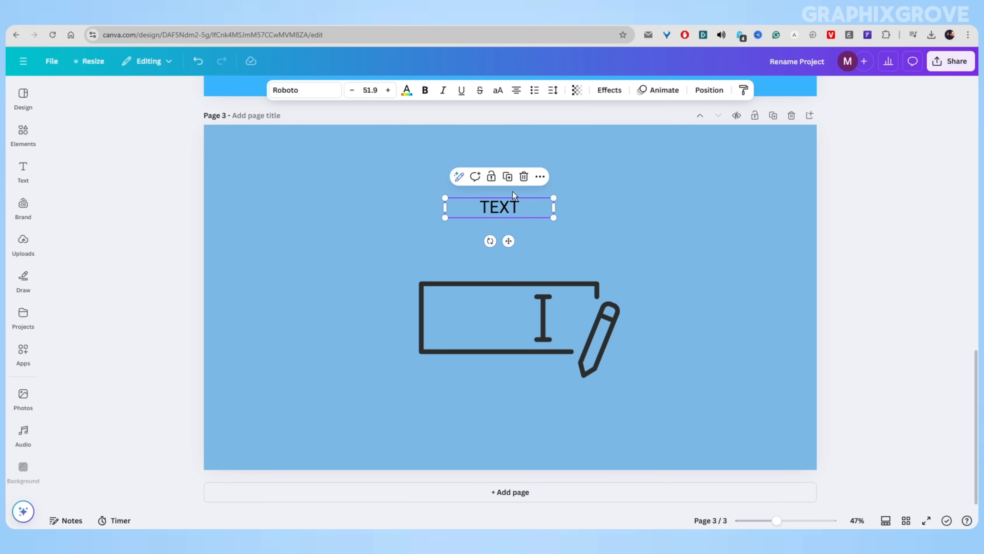
Step: Browse the fonts for the TEXT heading and search them for "handwritten"
{"action": "left_click", "coordinate": [302, 90]}
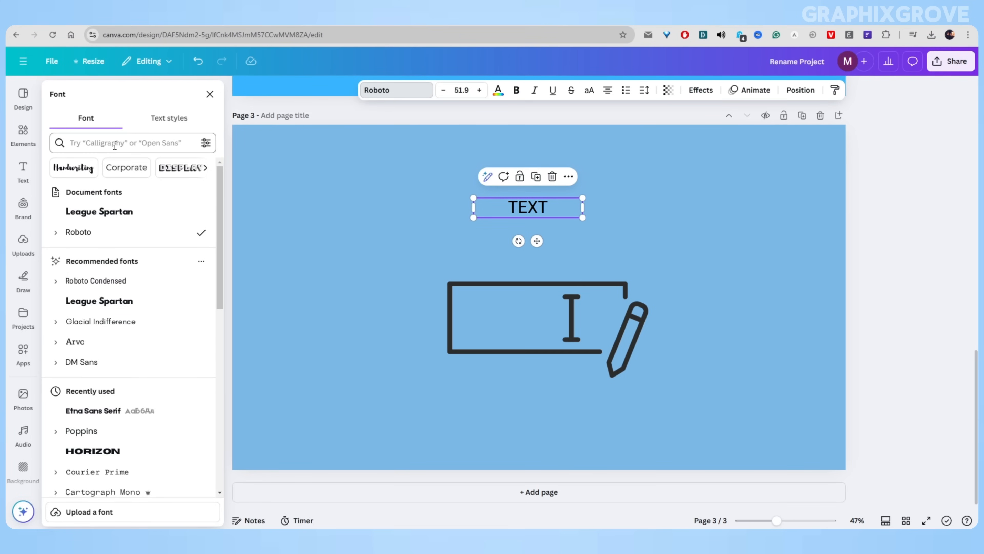
{"action": "scroll", "coordinate": [128, 270], "scroll_direction": "down", "scroll_amount": 10}
{"action": "scroll", "coordinate": [130, 270], "scroll_direction": "up", "scroll_amount": 5}
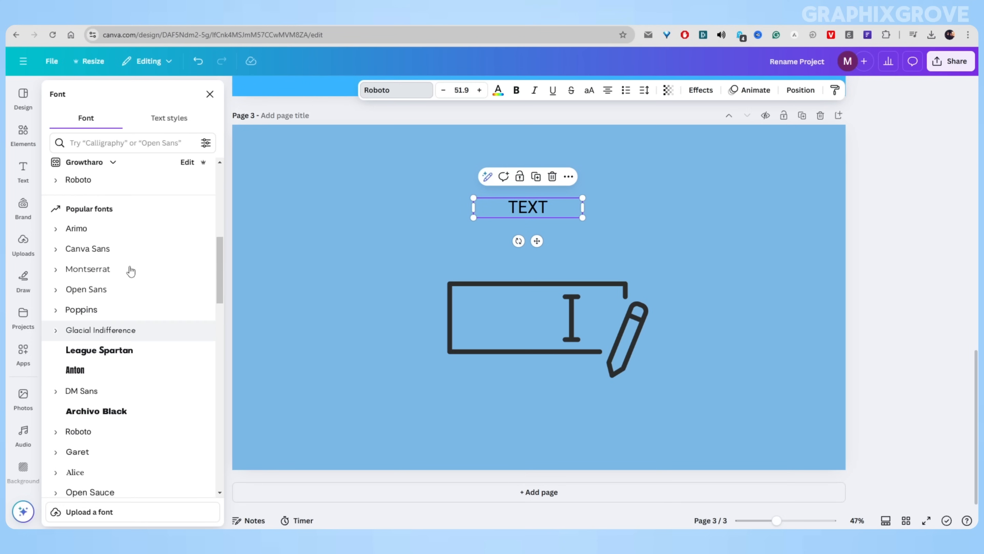
{"action": "scroll", "coordinate": [130, 270], "scroll_direction": "up", "scroll_amount": 10}
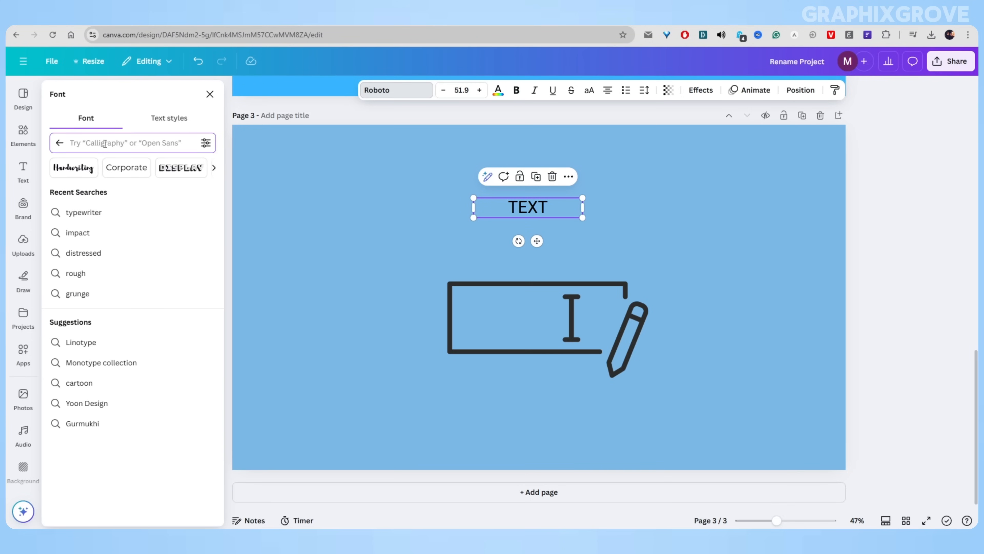
{"action": "type", "text": "hand"}
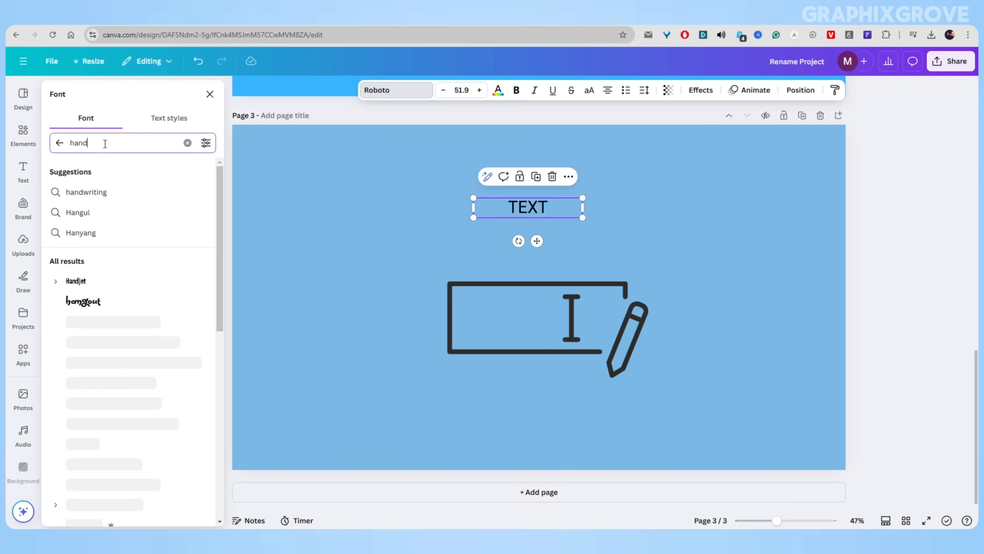
{"action": "type", "text": "witten"}
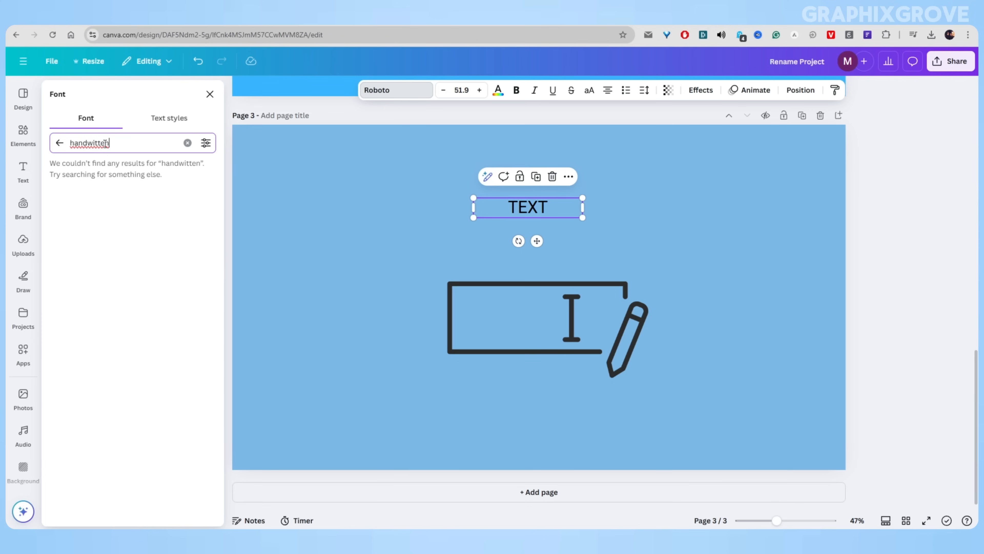
{"action": "key", "text": "BackSpace"}
{"action": "type", "text": "rtten"}
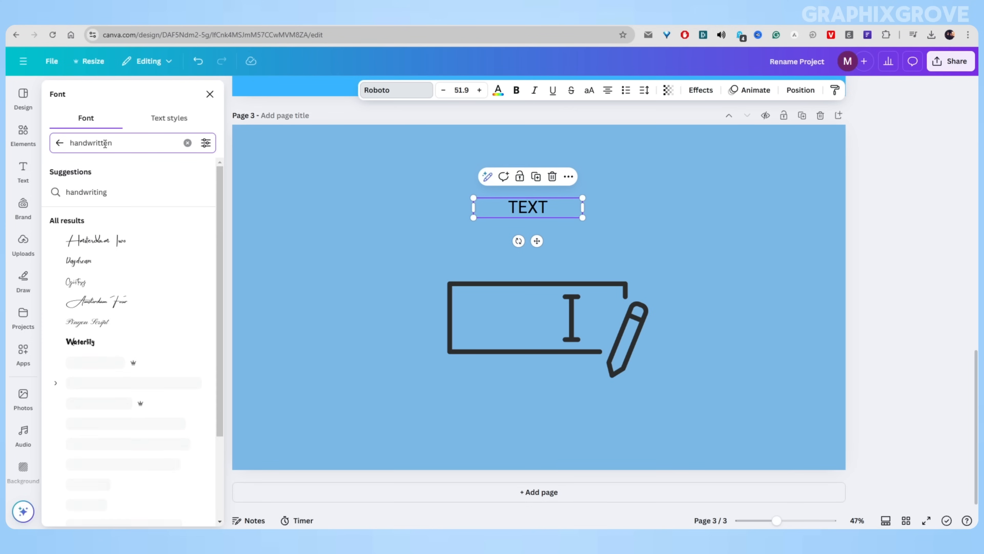
Step: Try the Beth Ellen and Finger Paint fonts on the TEXT heading and look over the other handwritten options
{"action": "scroll", "coordinate": [124, 299], "scroll_direction": "down", "scroll_amount": 3}
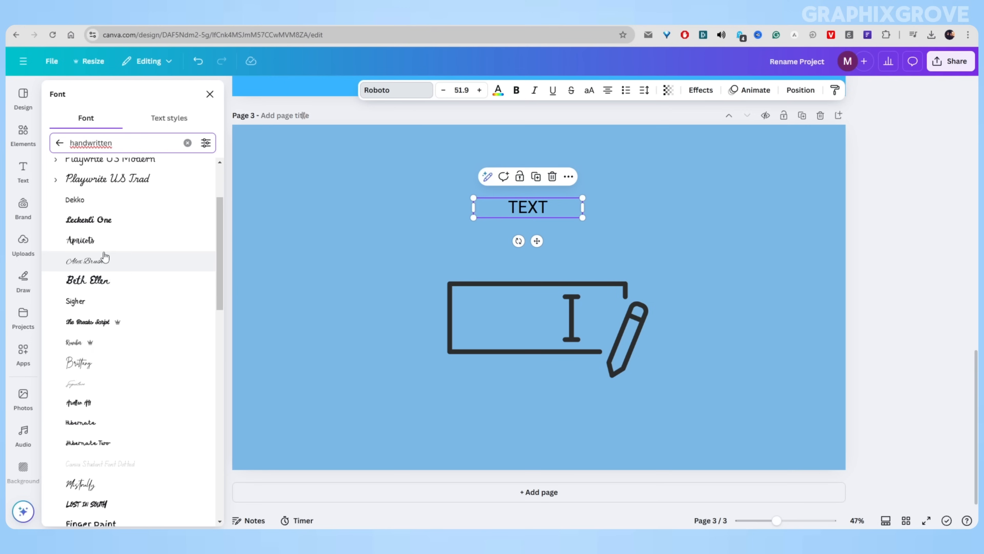
{"action": "left_click", "coordinate": [88, 280]}
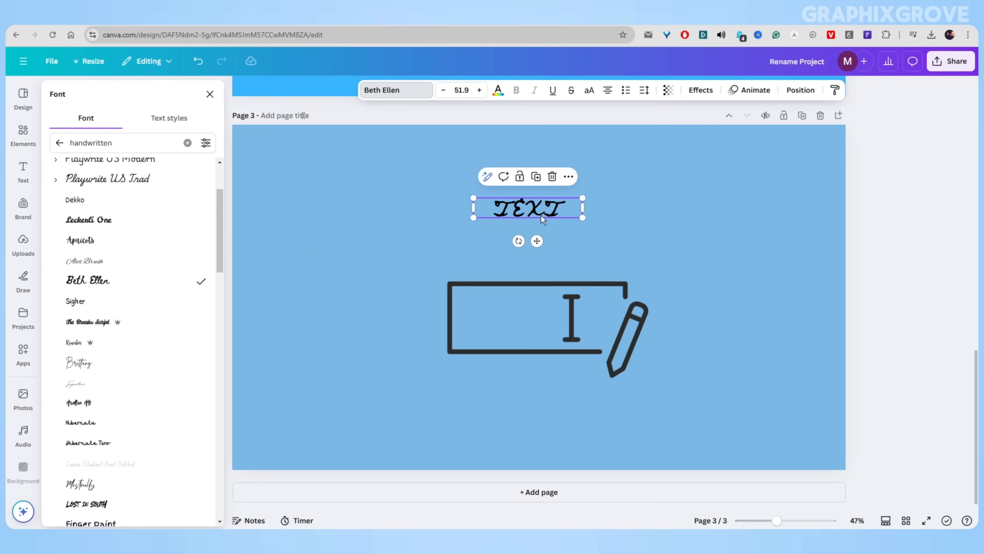
{"action": "scroll", "coordinate": [92, 341], "scroll_direction": "down", "scroll_amount": 3}
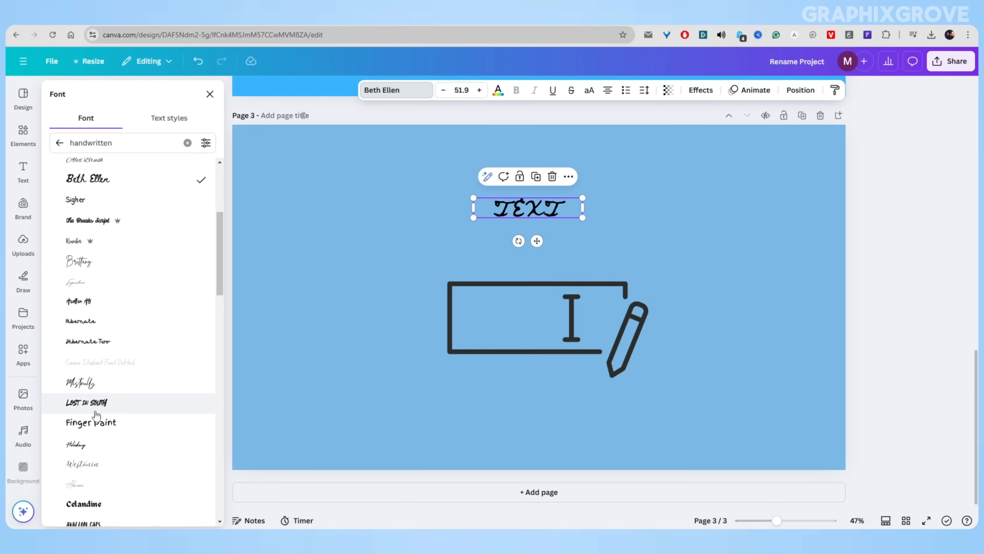
{"action": "left_click", "coordinate": [96, 421]}
{"action": "scroll", "coordinate": [119, 371], "scroll_direction": "up", "scroll_amount": 2}
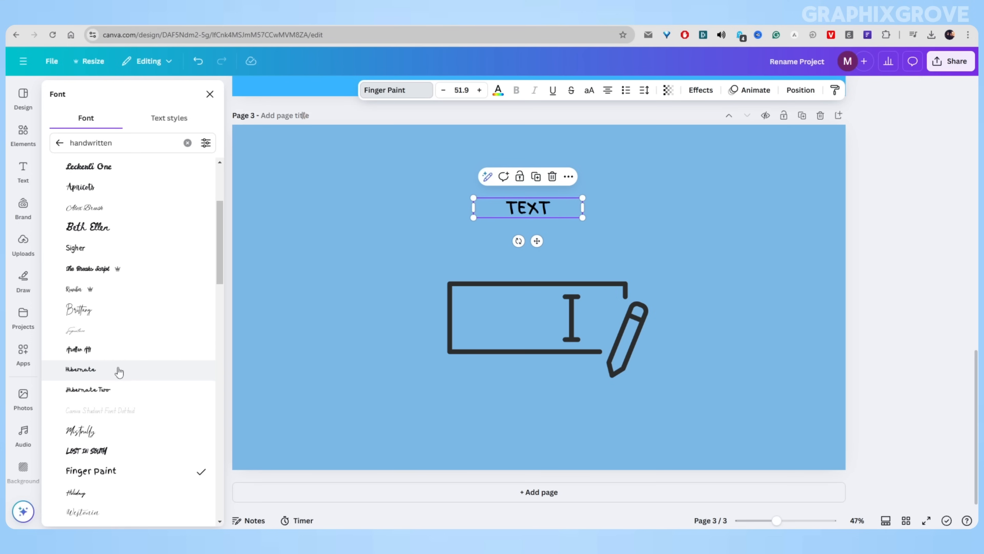
{"action": "scroll", "coordinate": [127, 345], "scroll_direction": "up", "scroll_amount": 2}
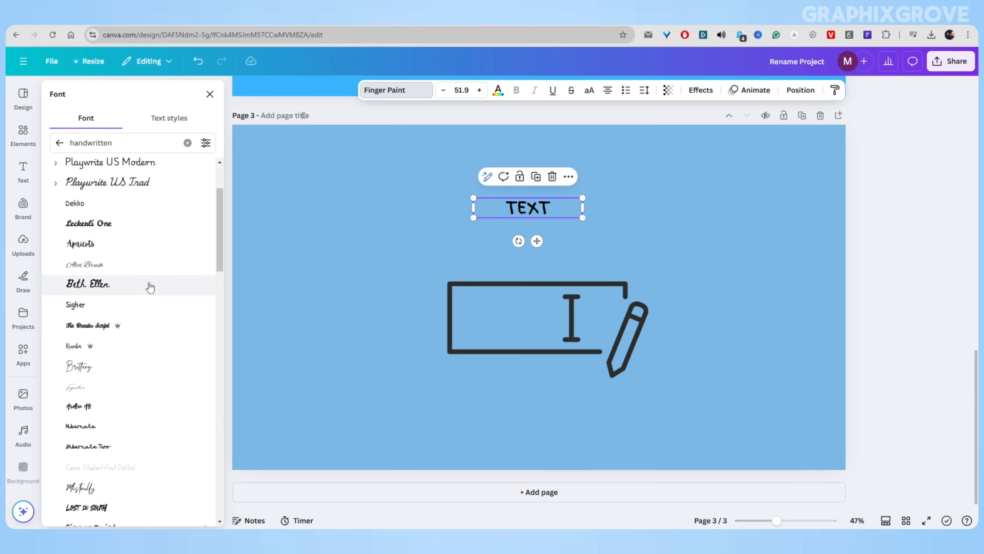
{"action": "scroll", "coordinate": [150, 287], "scroll_direction": "up", "scroll_amount": 3}
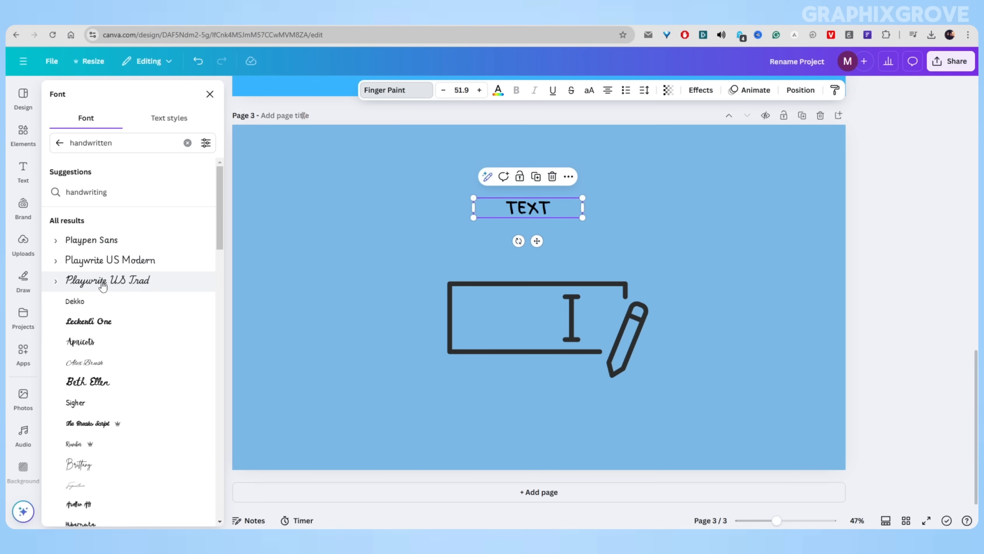
{"action": "scroll", "coordinate": [116, 310], "scroll_direction": "down", "scroll_amount": 3}
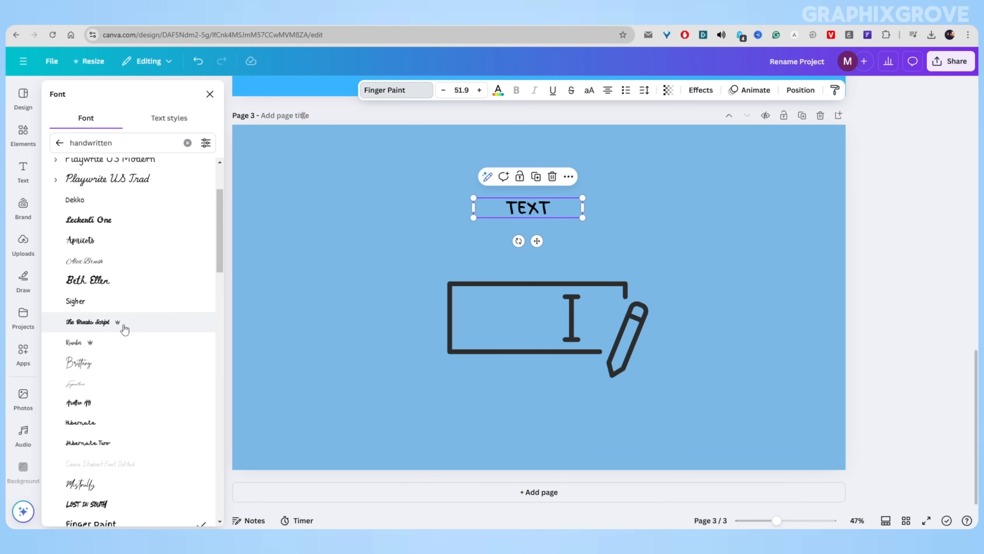
Step: Try The Breaks Script on the TEXT heading, change it to Rumba, and browse further handwritten fonts
{"action": "left_click", "coordinate": [121, 329]}
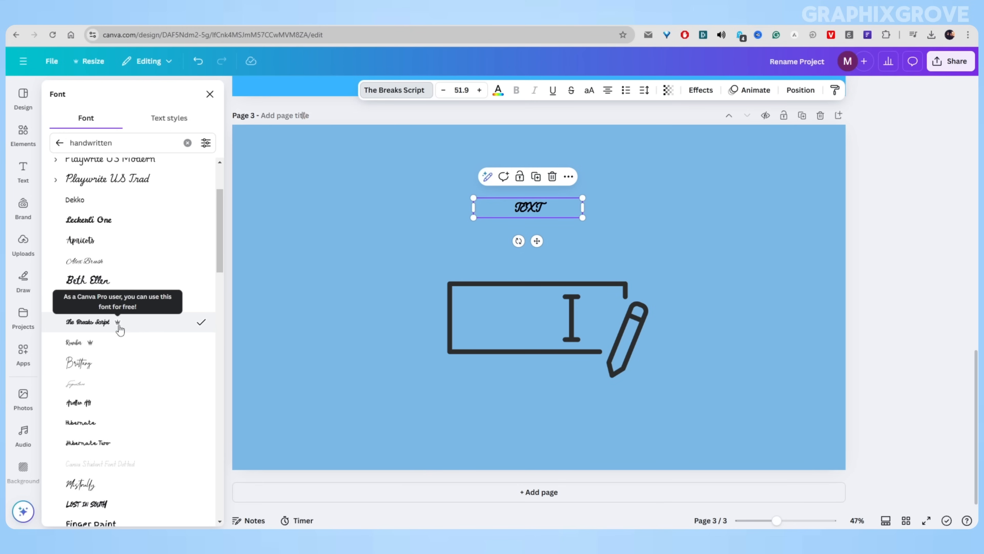
{"action": "left_click", "coordinate": [109, 343]}
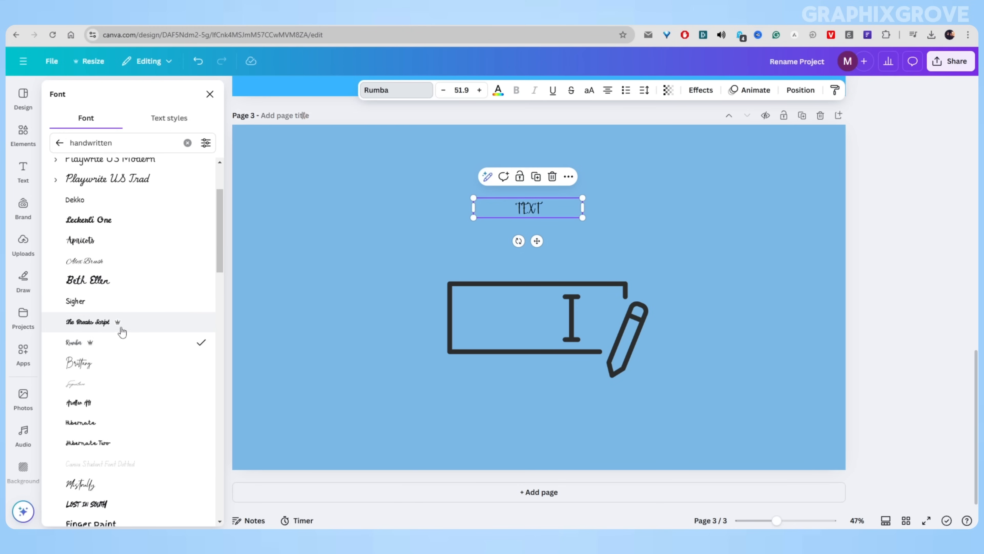
{"action": "scroll", "coordinate": [121, 330], "scroll_direction": "down", "scroll_amount": 4}
{"action": "scroll", "coordinate": [123, 332], "scroll_direction": "down", "scroll_amount": 6}
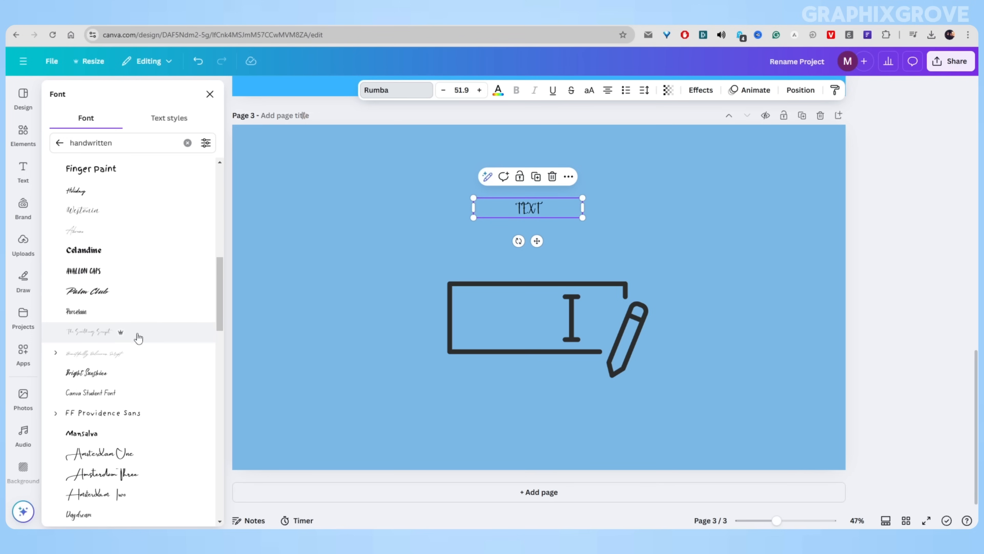
{"action": "scroll", "coordinate": [128, 388], "scroll_direction": "down", "scroll_amount": 3}
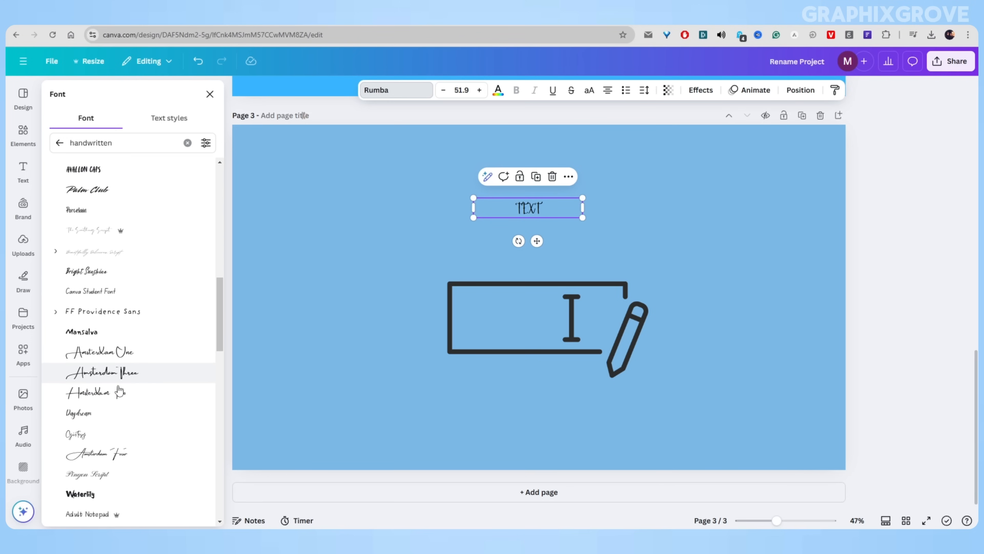
{"action": "left_click", "coordinate": [199, 351]}
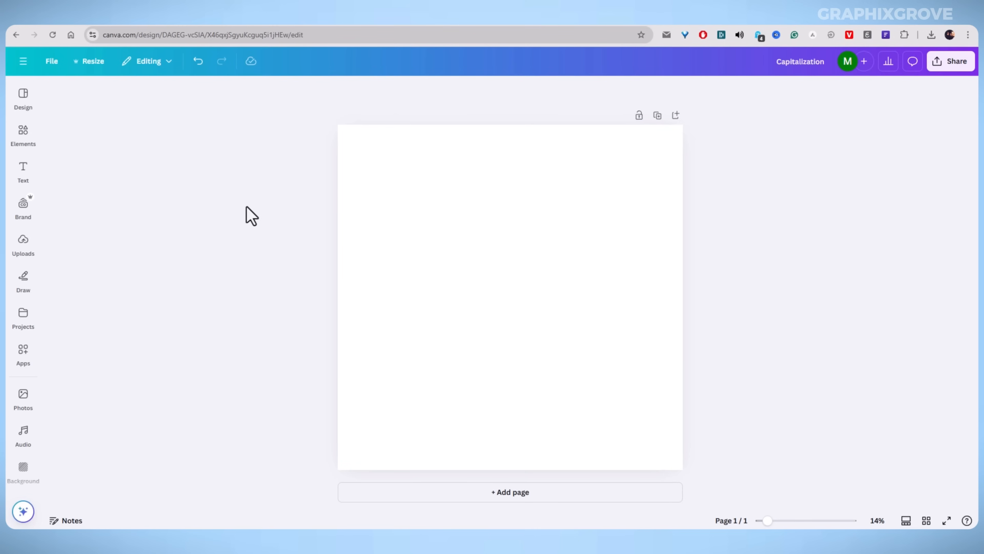
Step: Add a Heading text to the blank page of the Capitalization design, enlarge it to size 420, and place it above the middle
{"action": "left_click", "coordinate": [360, 222]}
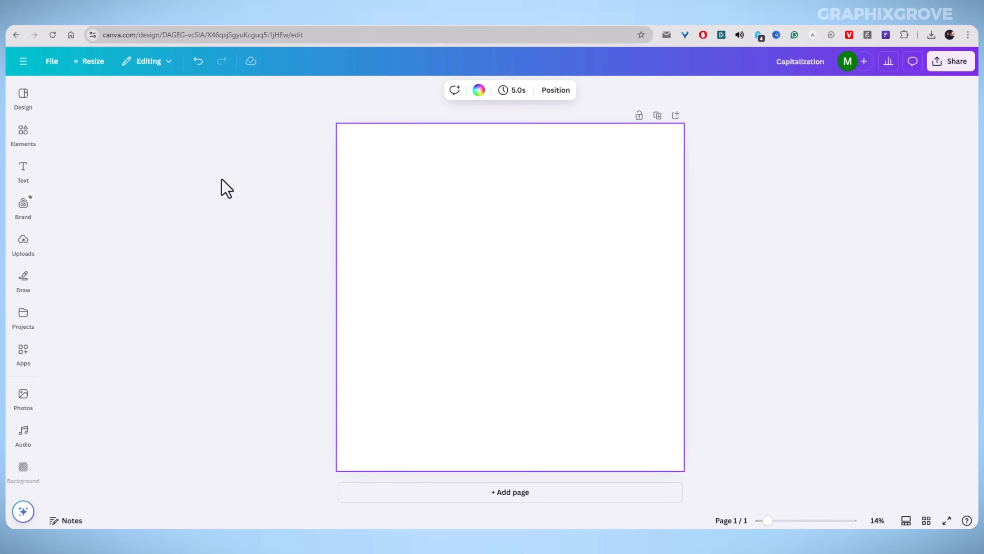
{"action": "left_click", "coordinate": [20, 171]}
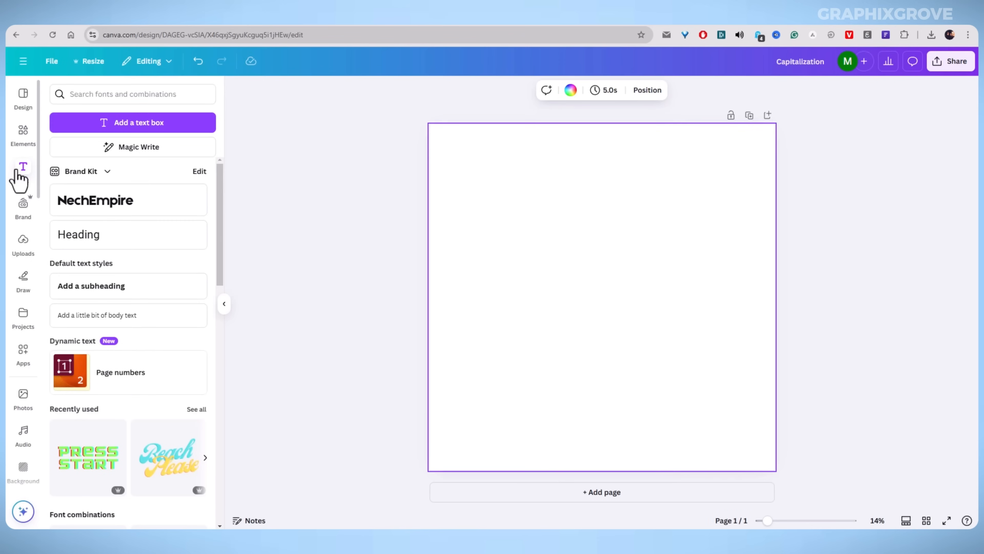
{"action": "left_click", "coordinate": [83, 242]}
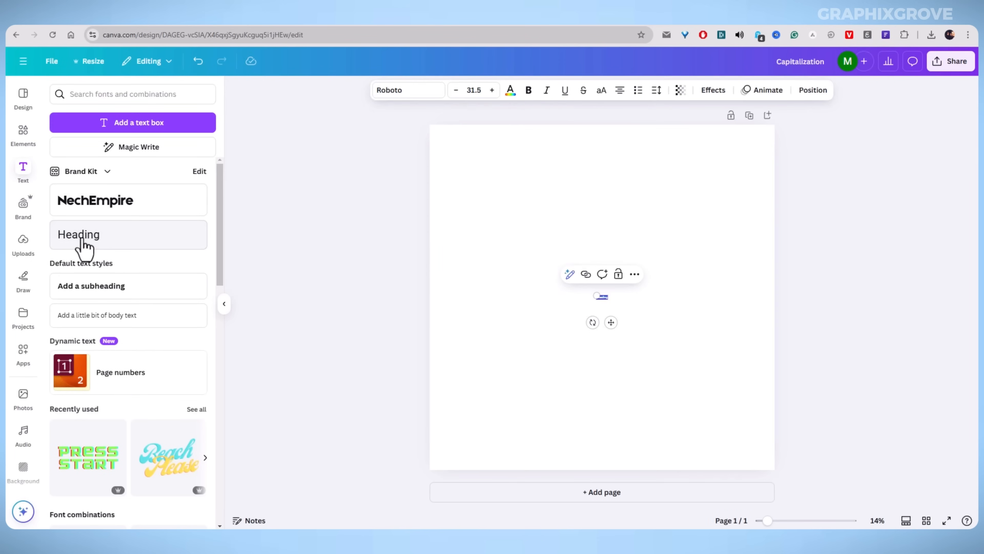
{"action": "left_click_drag", "start_coordinate": [599, 296], "coordinate": [439, 244]}
{"action": "left_click_drag", "start_coordinate": [510, 290], "coordinate": [580, 238]}
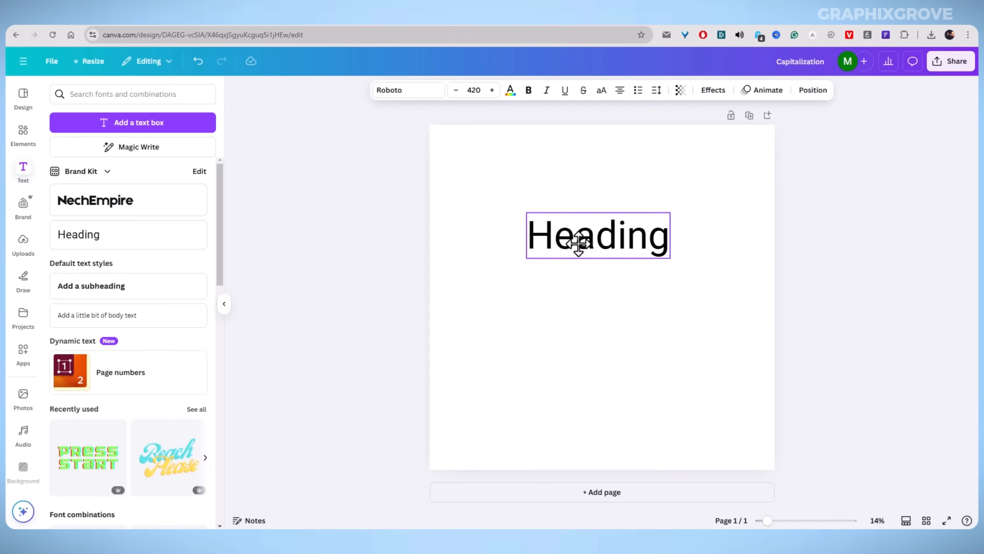
Step: Add a subheading, widen its text box to fit on one line, and center it just below the heading
{"action": "left_click", "coordinate": [99, 290]}
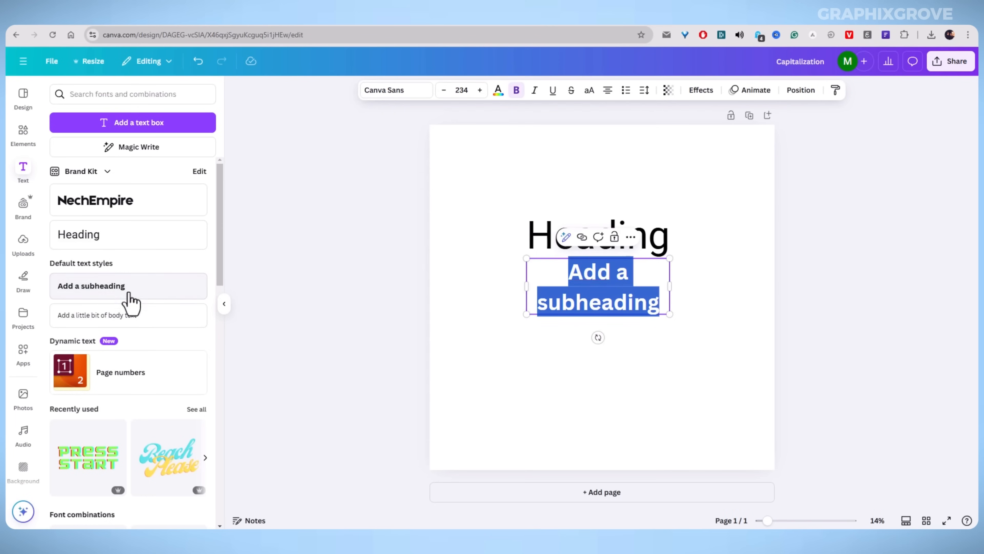
{"action": "left_click_drag", "start_coordinate": [586, 306], "coordinate": [585, 325]}
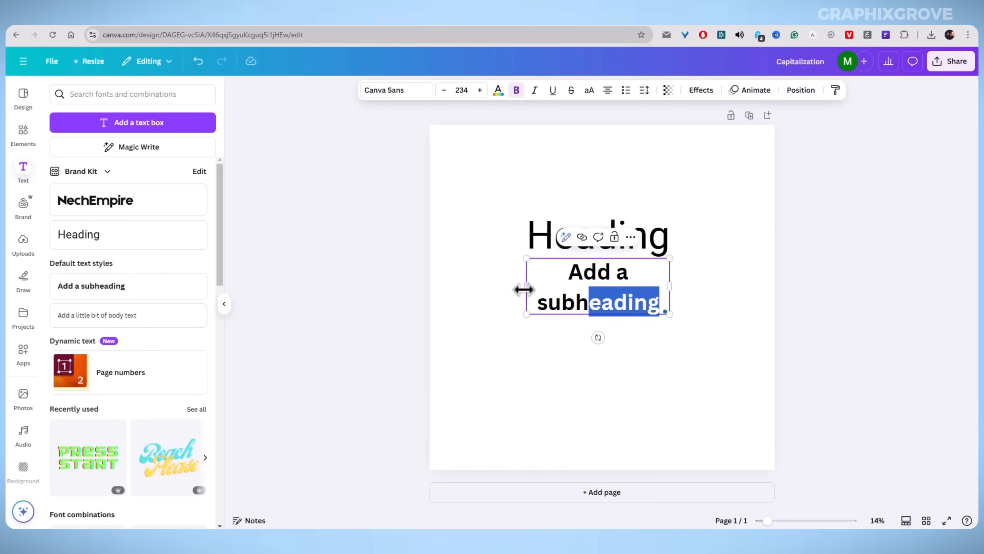
{"action": "left_click_drag", "start_coordinate": [524, 286], "coordinate": [443, 285]}
{"action": "left_click", "coordinate": [444, 270]}
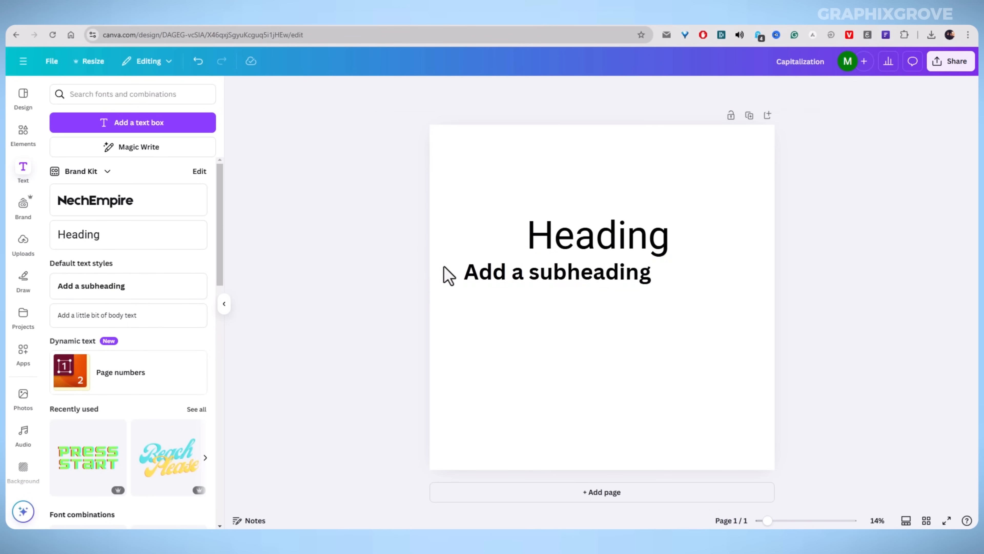
{"action": "left_click", "coordinate": [22, 176]}
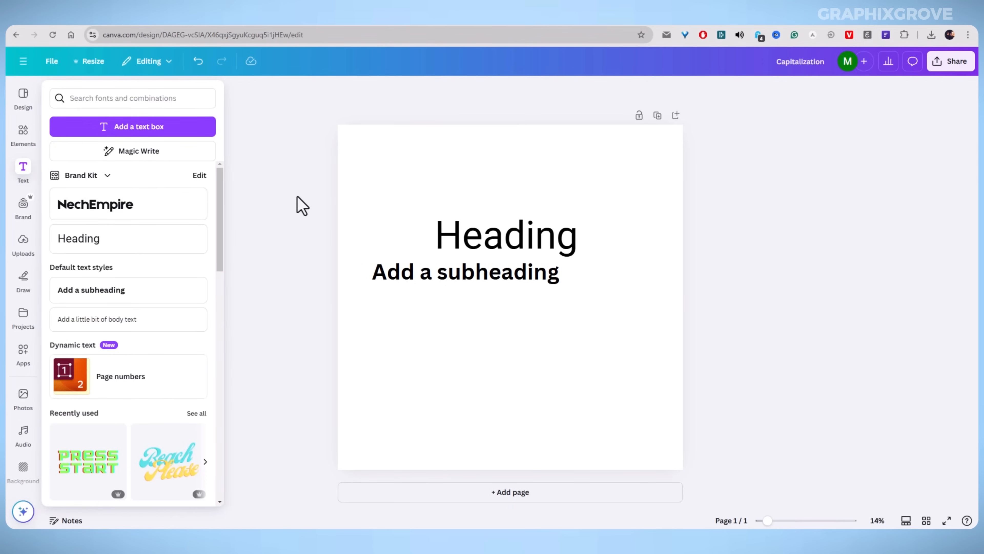
{"action": "left_click_drag", "start_coordinate": [449, 281], "coordinate": [492, 303]}
Step: Enlarge the heading to about size 616 and center it above the subheading
{"action": "left_click", "coordinate": [465, 246]}
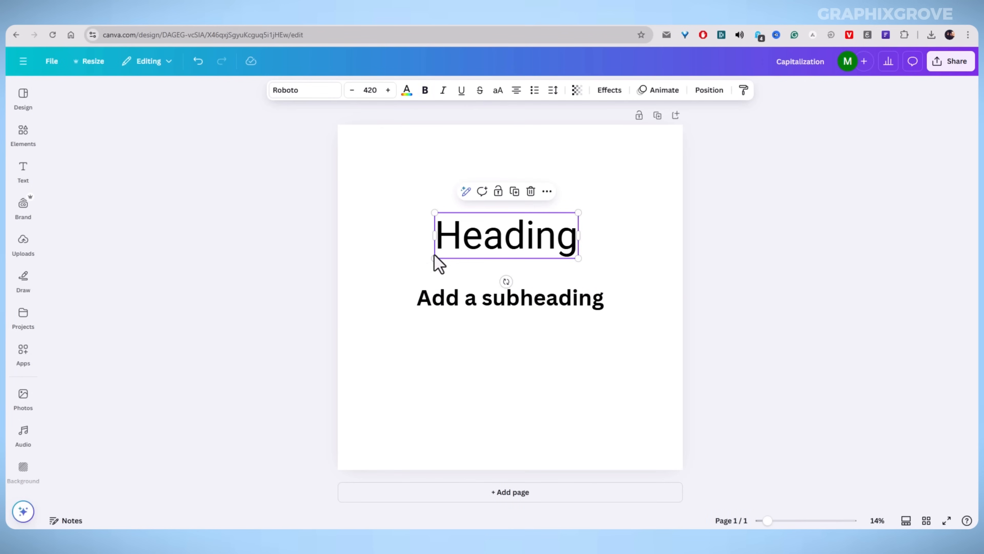
{"action": "left_click_drag", "start_coordinate": [433, 254], "coordinate": [459, 249]}
{"action": "left_click", "coordinate": [446, 304]}
{"action": "left_click_drag", "start_coordinate": [444, 300], "coordinate": [433, 259]}
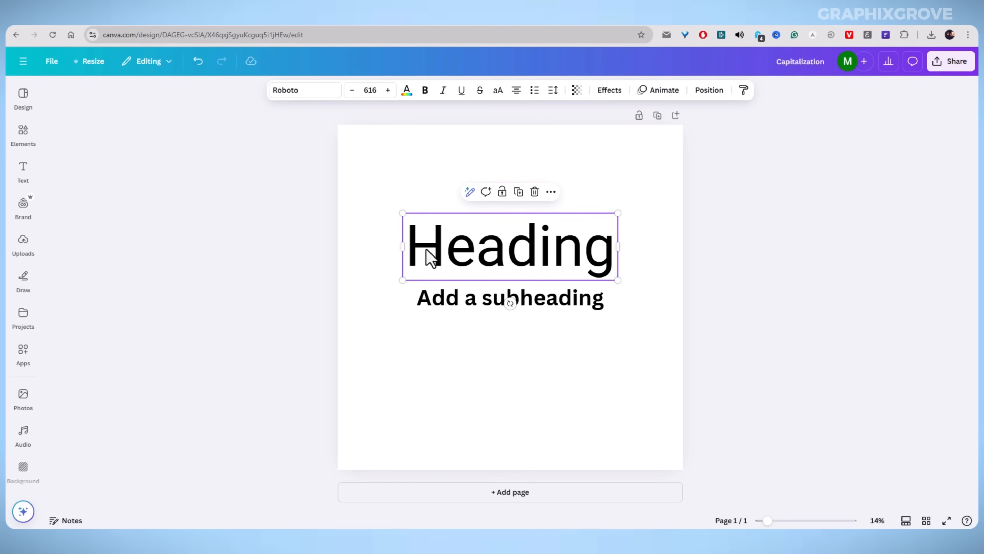
Step: Convert the heading to all uppercase and widen its text box to about 3,560 so the word fits on one line
{"action": "double_click", "coordinate": [478, 258]}
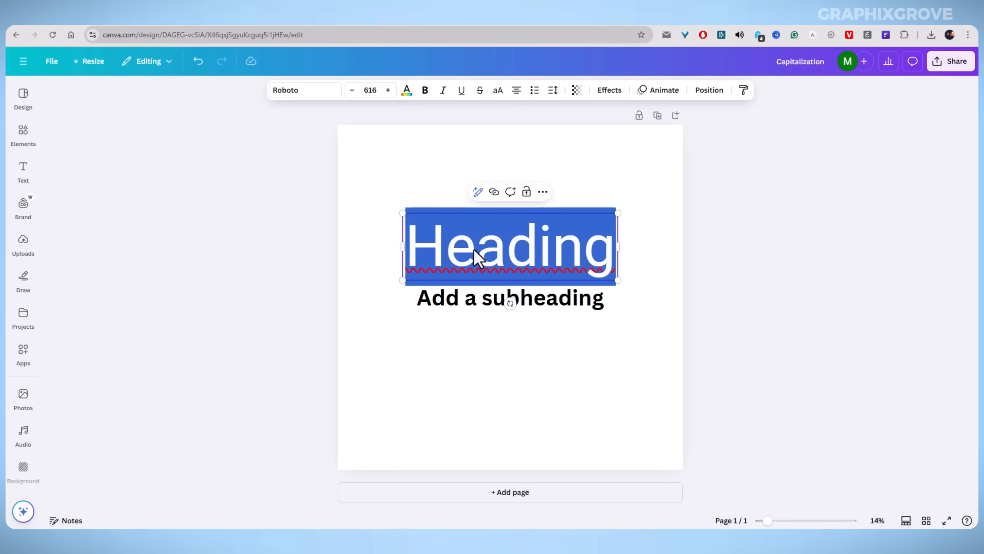
{"action": "left_click", "coordinate": [495, 97]}
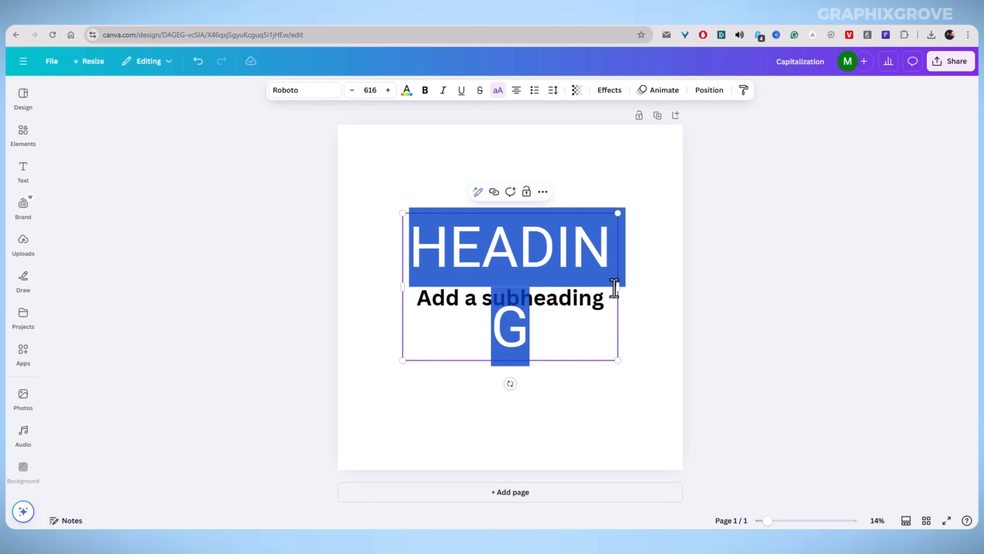
{"action": "left_click_drag", "start_coordinate": [619, 285], "coordinate": [650, 279]}
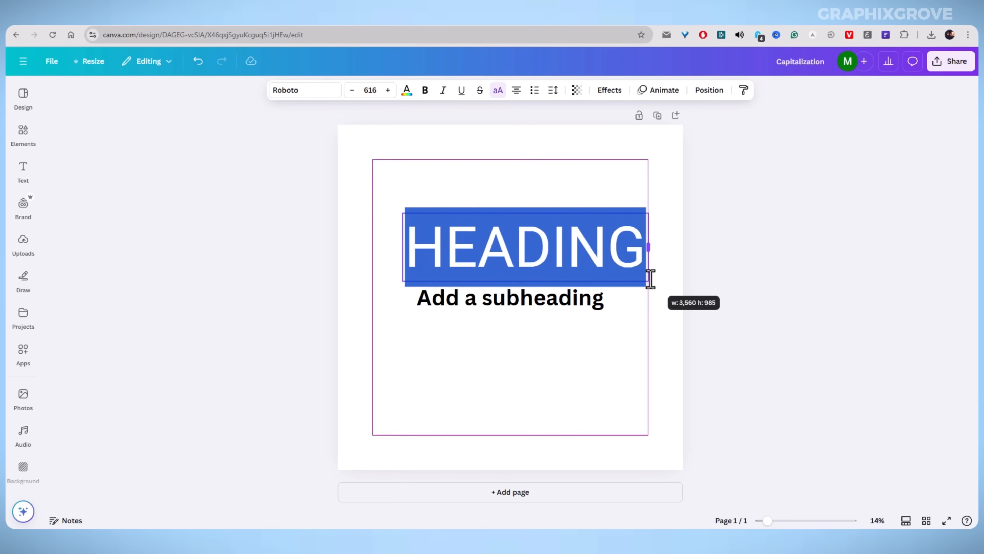
Step: Move the uppercase heading so it sits horizontally centered above the subheading
{"action": "left_click", "coordinate": [259, 252]}
{"action": "left_click", "coordinate": [462, 257]}
{"action": "mouse_move", "coordinate": [462, 257]}
{"action": "left_mouse_down"}
{"action": "mouse_move", "coordinate": [448, 244]}
{"action": "mouse_move", "coordinate": [449, 252]}
{"action": "left_mouse_up"}
Step: Convert the subheading to all uppercase and move it slightly closer beneath the heading
{"action": "left_click", "coordinate": [447, 300]}
{"action": "left_click", "coordinate": [498, 90]}
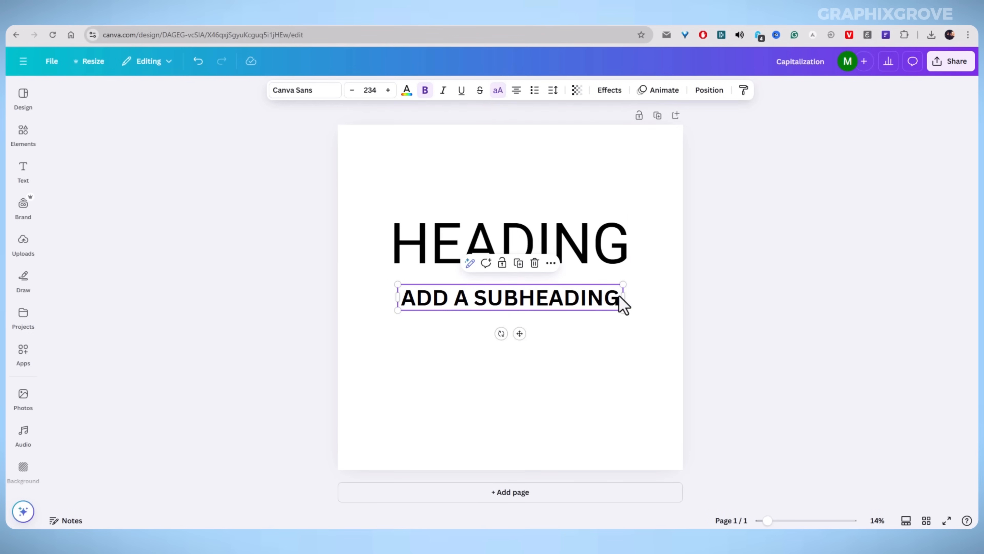
{"action": "left_click", "coordinate": [266, 293]}
{"action": "left_click_drag", "start_coordinate": [494, 310], "coordinate": [489, 294]}
{"action": "left_click", "coordinate": [271, 275]}
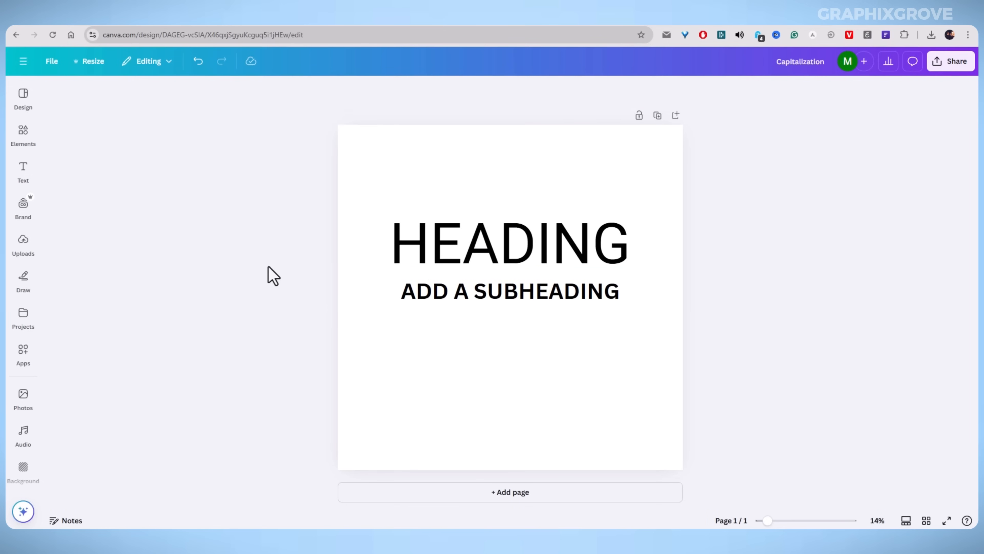
Step: Change the heading's font to Lilita One
{"action": "left_click", "coordinate": [465, 254]}
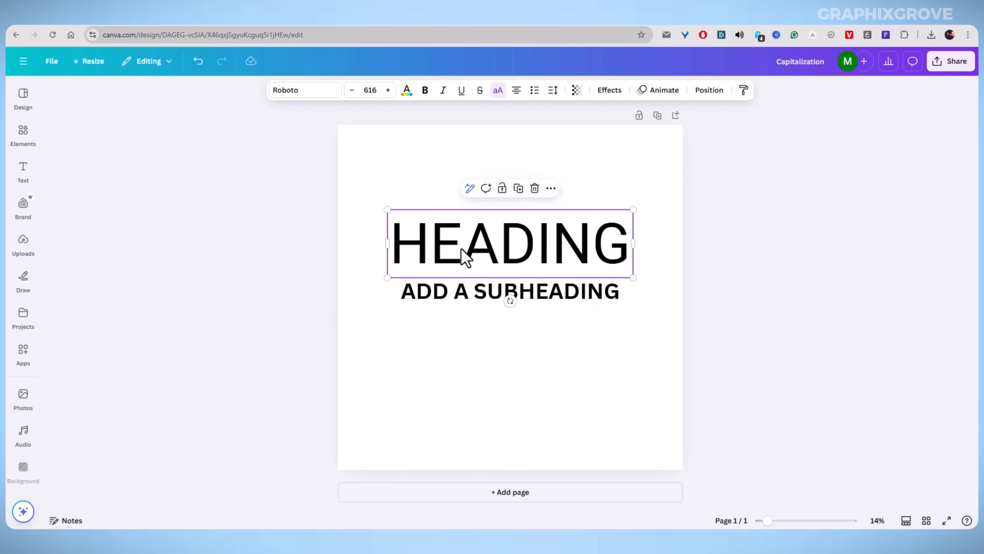
{"action": "left_click", "coordinate": [323, 99]}
{"action": "left_click", "coordinate": [98, 282]}
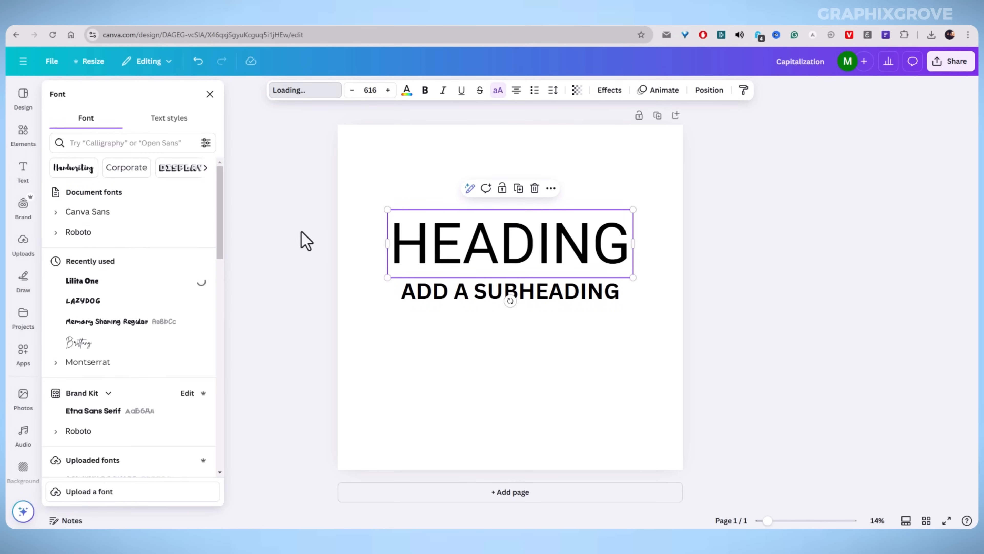
Step: Turn the heading's uppercase formatting off and back on
{"action": "left_click", "coordinate": [450, 249]}
{"action": "key", "text": "ctrl+a"}
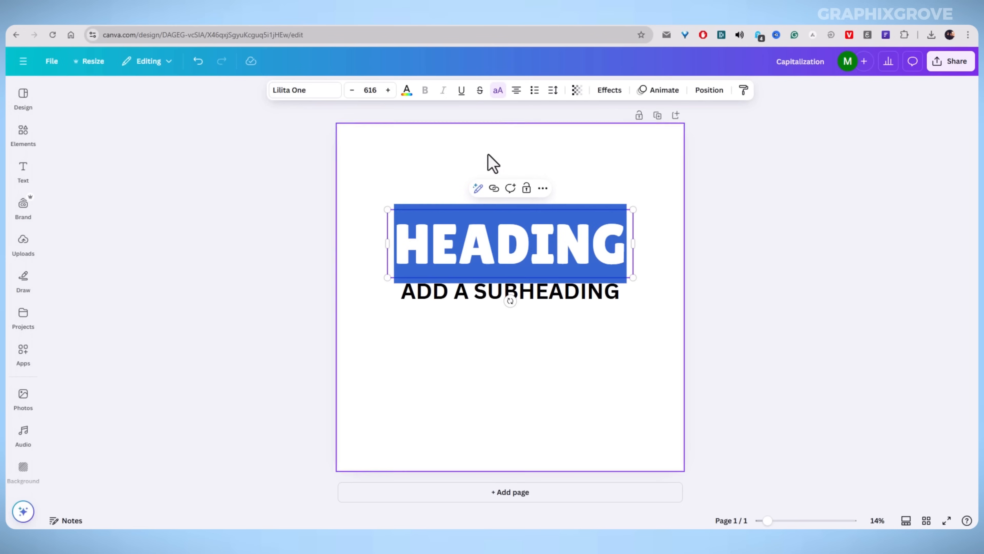
{"action": "left_click", "coordinate": [498, 91]}
{"action": "left_click", "coordinate": [266, 205]}
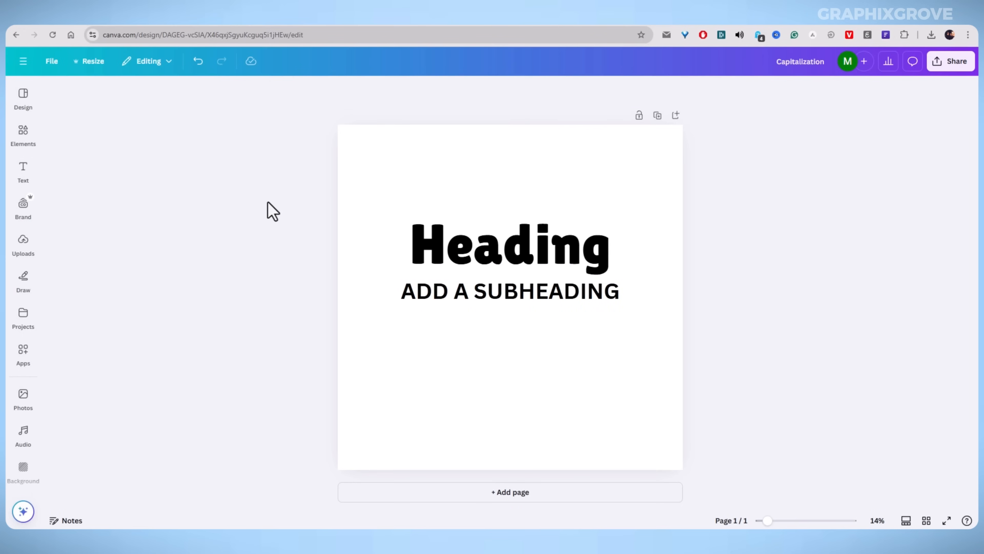
{"action": "left_click", "coordinate": [497, 263]}
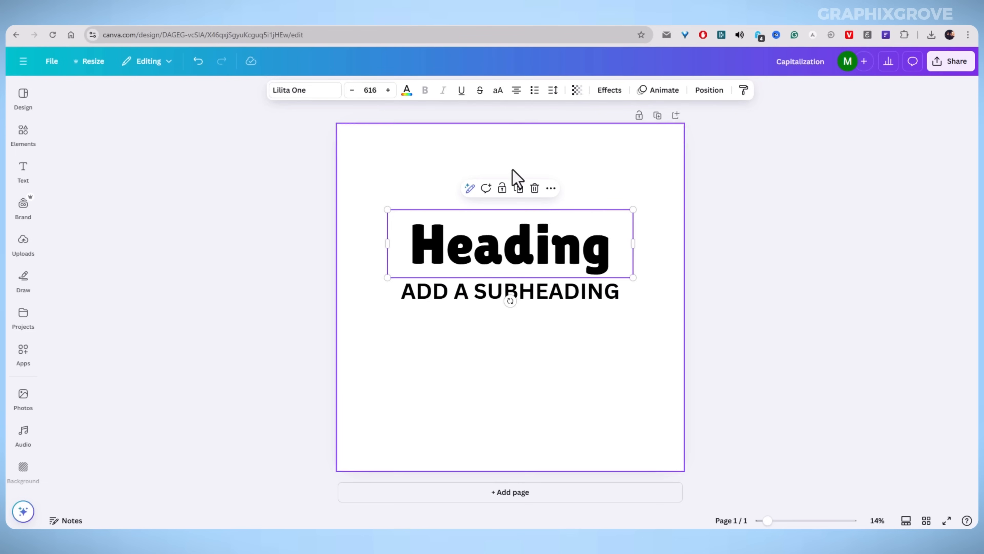
{"action": "left_click", "coordinate": [499, 90]}
{"action": "left_click", "coordinate": [294, 235]}
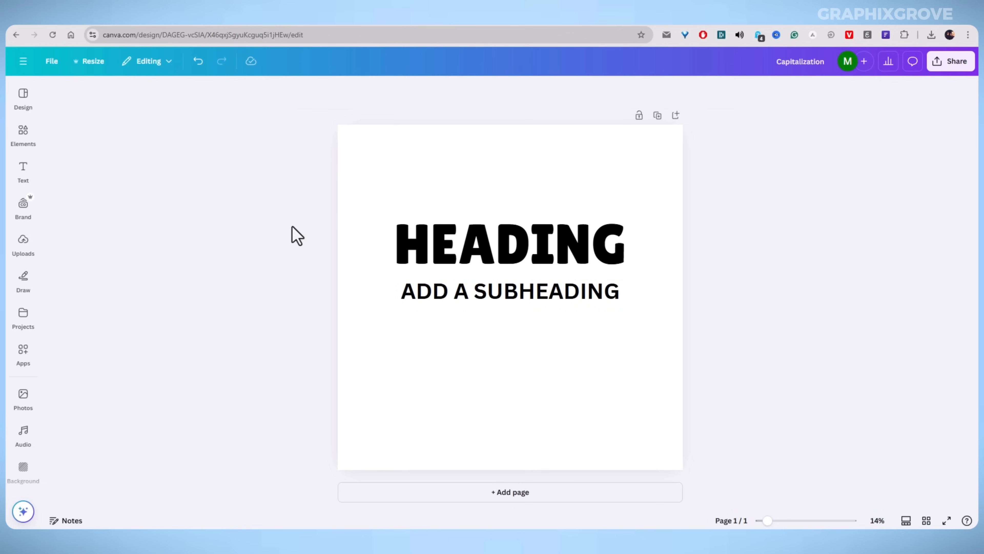
Step: Turn off uppercase for the subheading and move it up close beneath the heading
{"action": "left_click", "coordinate": [434, 259]}
{"action": "left_click", "coordinate": [447, 301]}
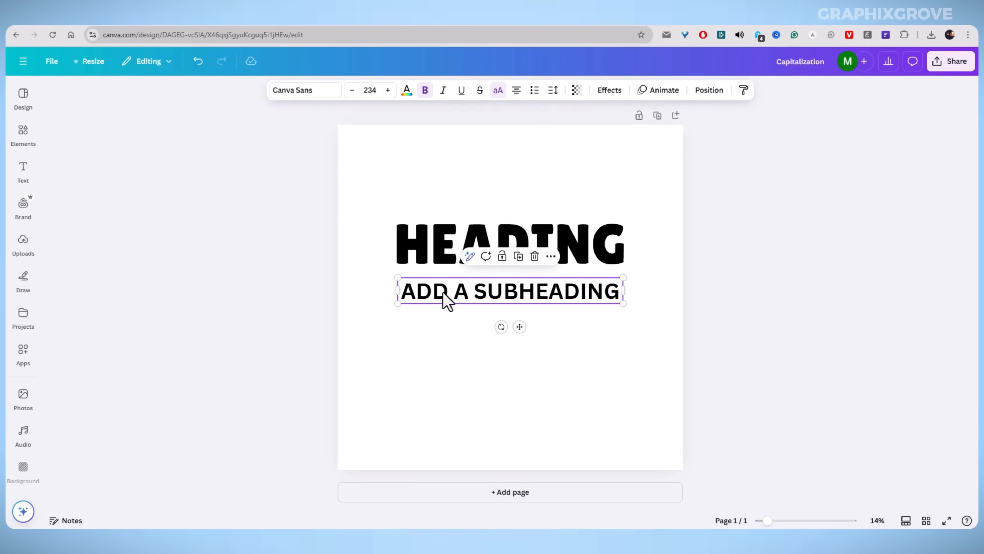
{"action": "left_click_drag", "start_coordinate": [442, 293], "coordinate": [440, 288]}
{"action": "double_click", "coordinate": [439, 287]}
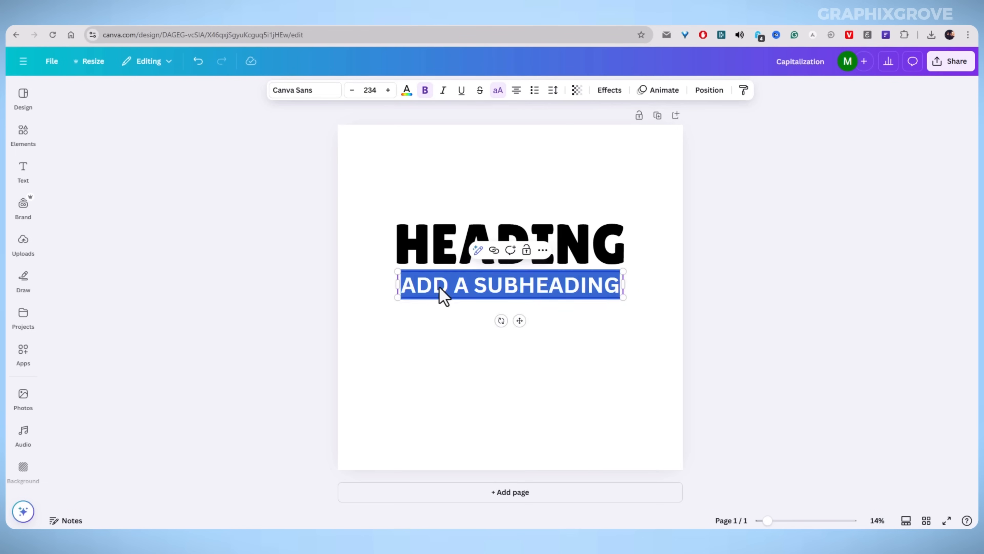
{"action": "left_click", "coordinate": [498, 90]}
{"action": "left_click", "coordinate": [385, 298]}
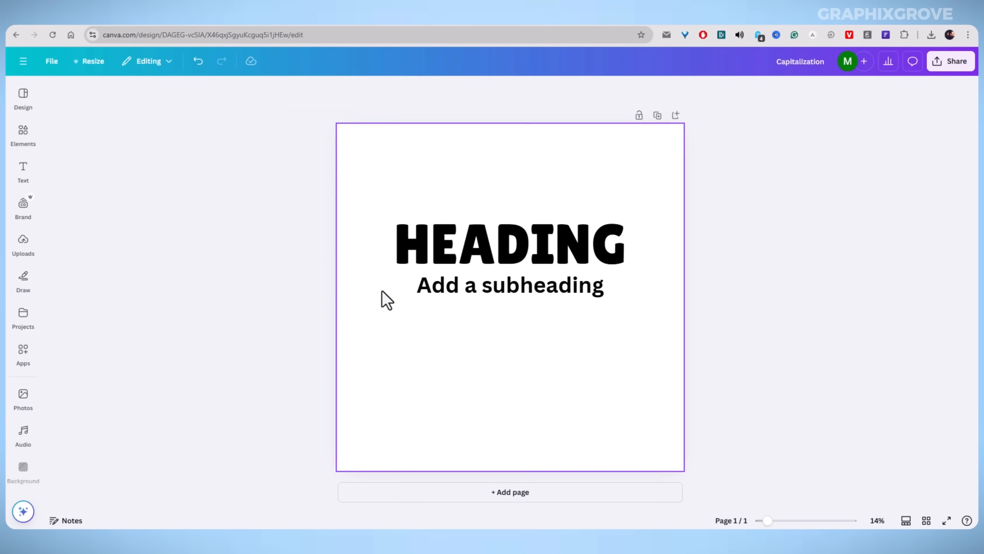
{"action": "left_click_drag", "start_coordinate": [455, 303], "coordinate": [453, 288]}
{"action": "left_click", "coordinate": [258, 279]}
Step: Move the heading and subheading together down to around the middle of the page
{"action": "left_click", "coordinate": [467, 242]}
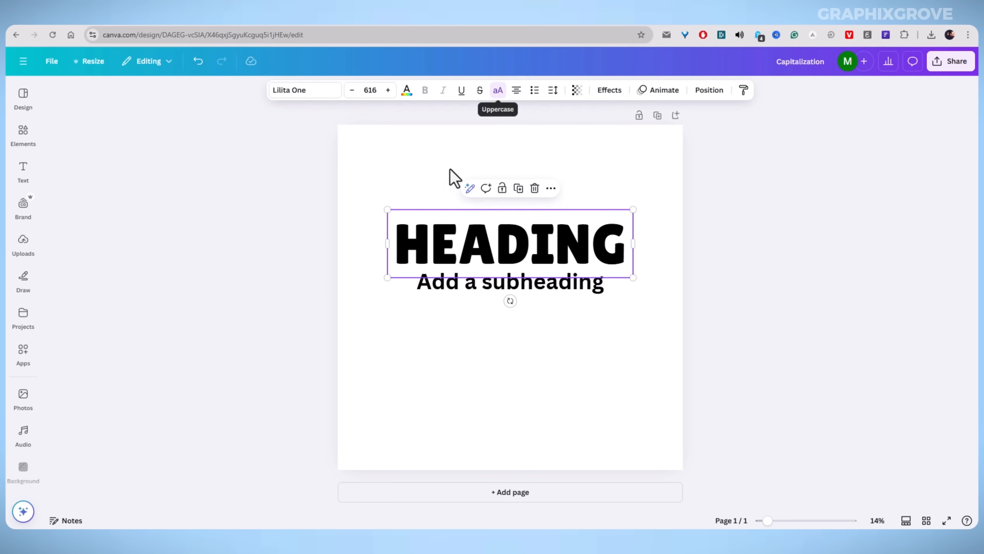
{"action": "left_click", "coordinate": [288, 254]}
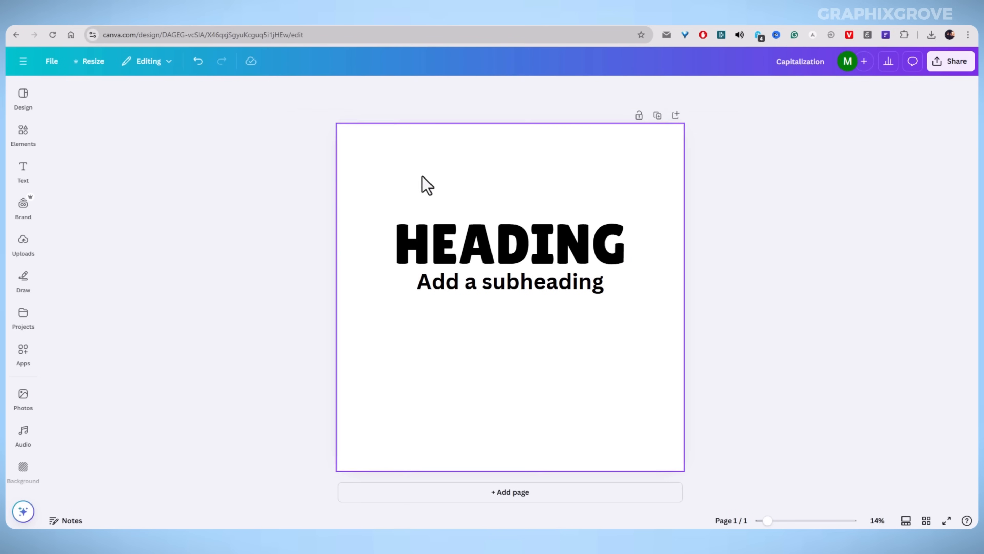
{"action": "left_click_drag", "start_coordinate": [426, 169], "coordinate": [489, 337]}
{"action": "left_click_drag", "start_coordinate": [494, 284], "coordinate": [491, 306]}
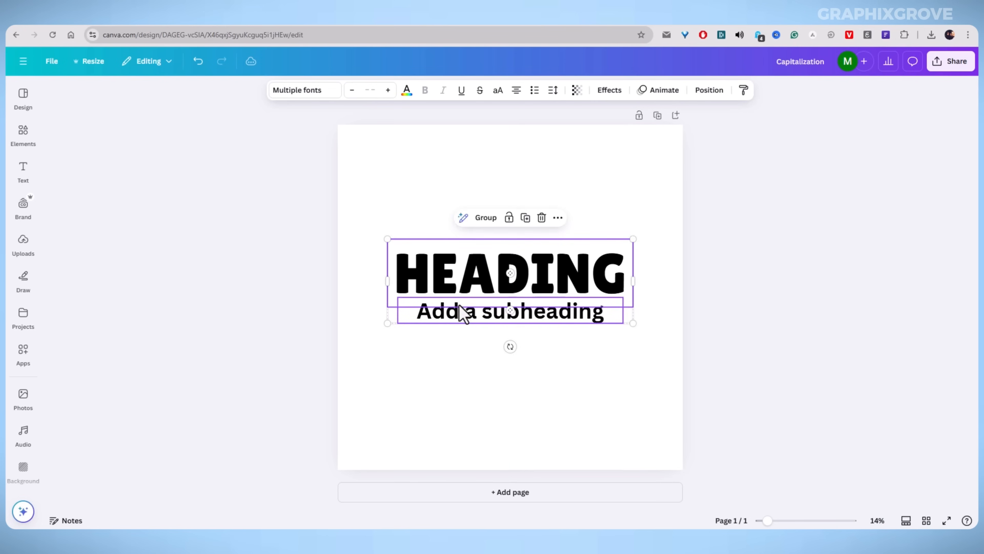
{"action": "left_click", "coordinate": [233, 272]}
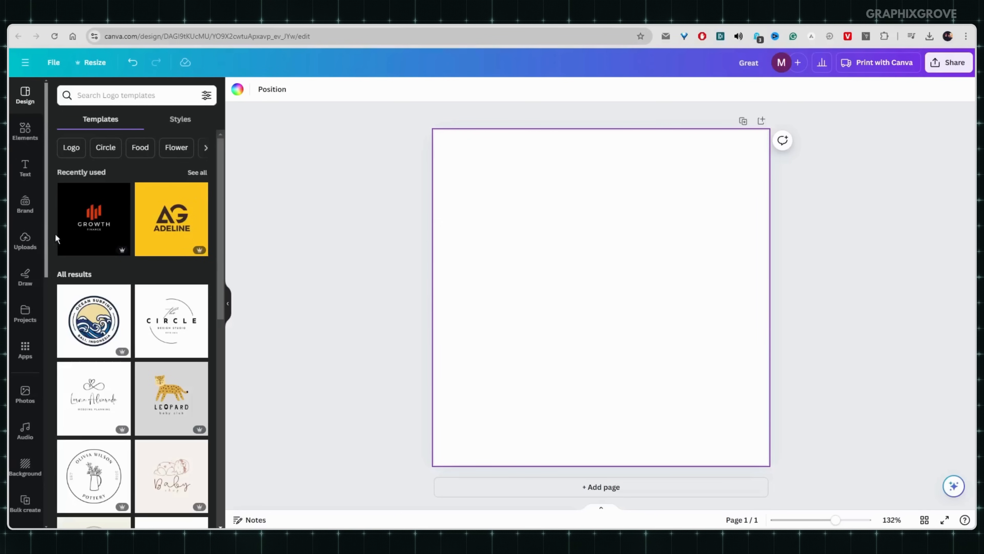
{"action": "left_click", "coordinate": [400, 255]}
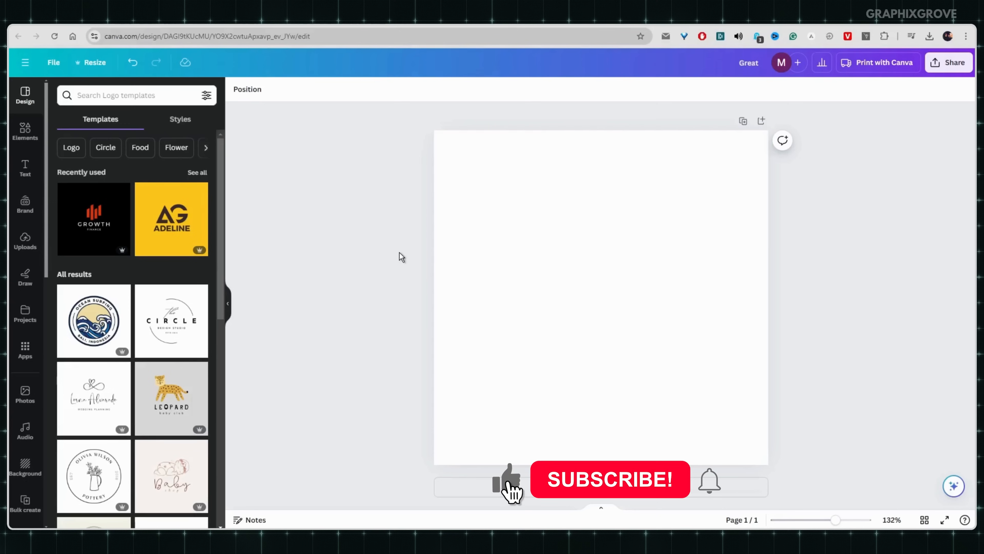
{"action": "scroll", "coordinate": [93, 233], "scroll_direction": "down", "scroll_amount": 4}
{"action": "scroll", "coordinate": [78, 225], "scroll_direction": "up", "scroll_amount": 4}
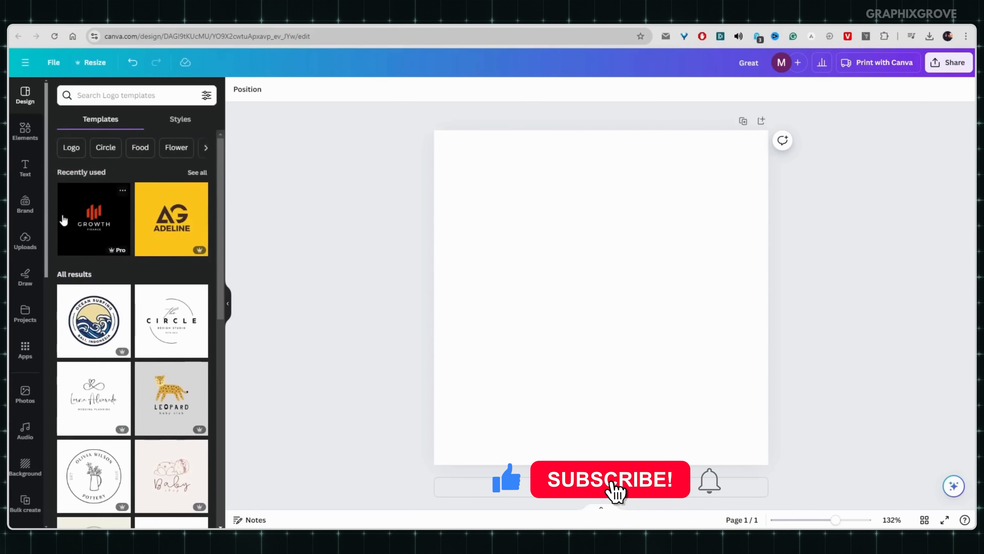
Step: Add a Heading text reading CREATIVE to the blank page of the Great design and enlarge it to about size 50.6
{"action": "left_click", "coordinate": [25, 167]}
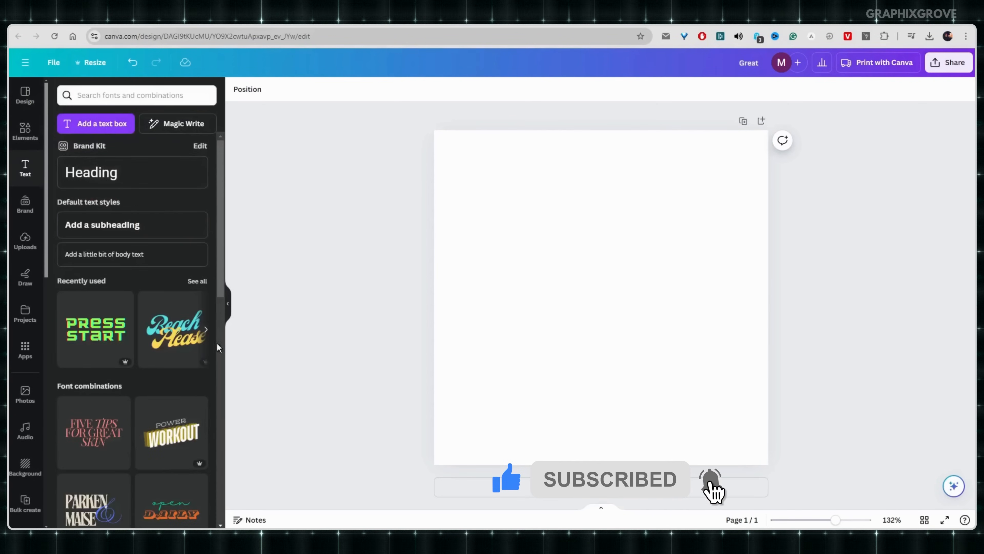
{"action": "scroll", "coordinate": [170, 327], "scroll_direction": "down", "scroll_amount": 8}
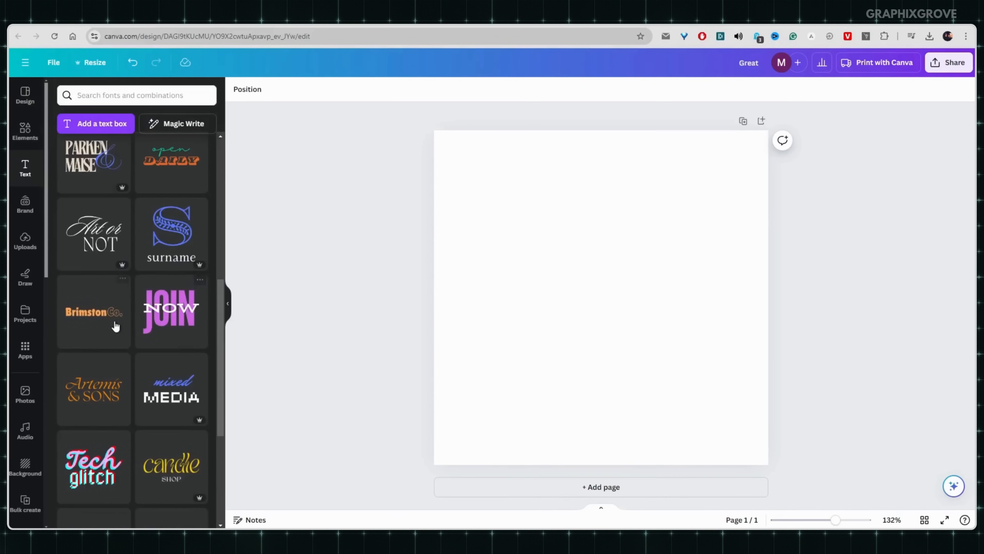
{"action": "scroll", "coordinate": [116, 327], "scroll_direction": "down", "scroll_amount": 2}
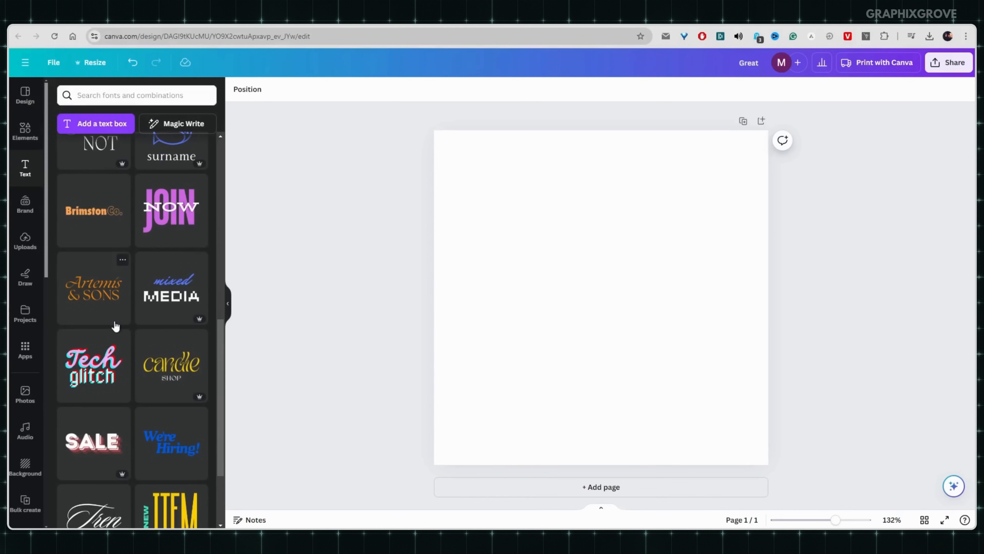
{"action": "scroll", "coordinate": [116, 327], "scroll_direction": "up", "scroll_amount": 10}
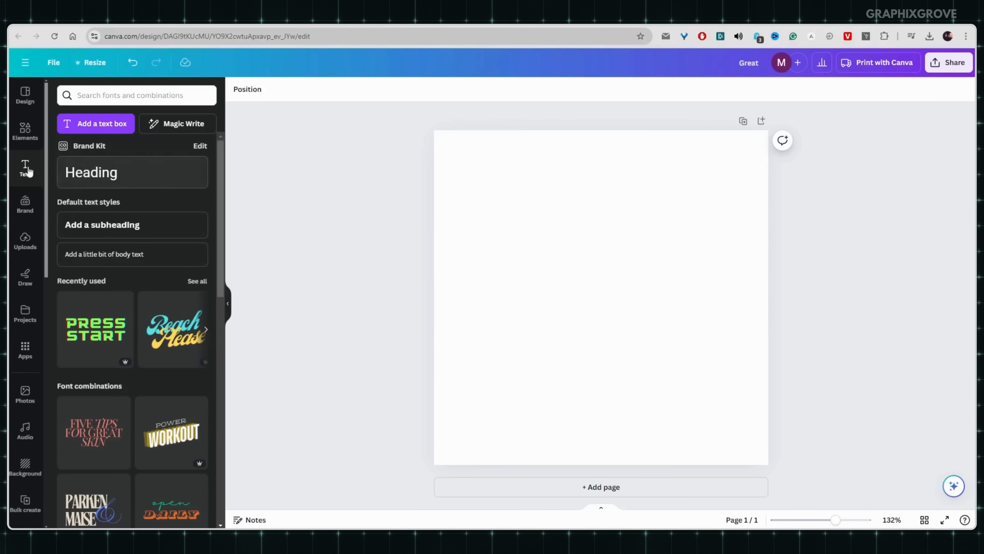
{"action": "left_click", "coordinate": [79, 171]}
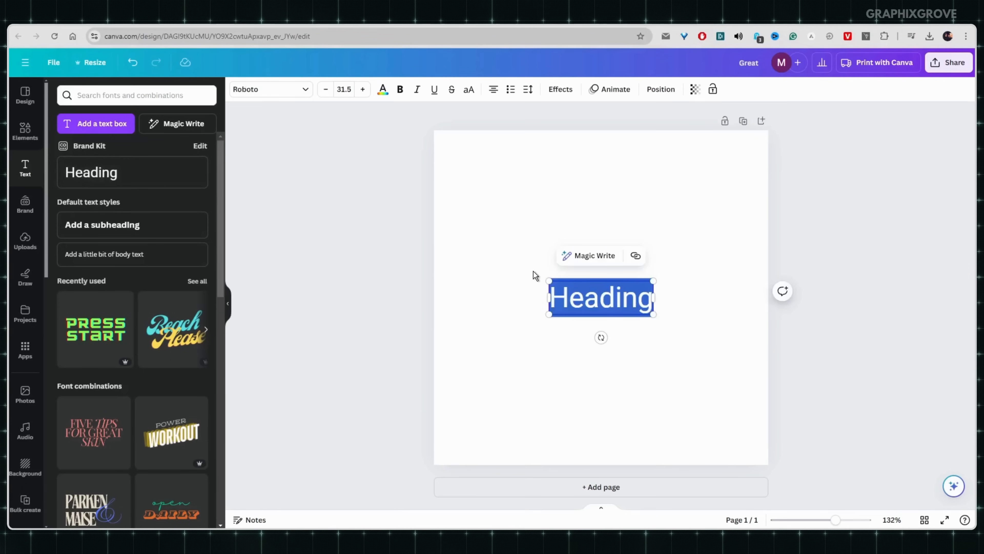
{"action": "type", "text": "CRE"}
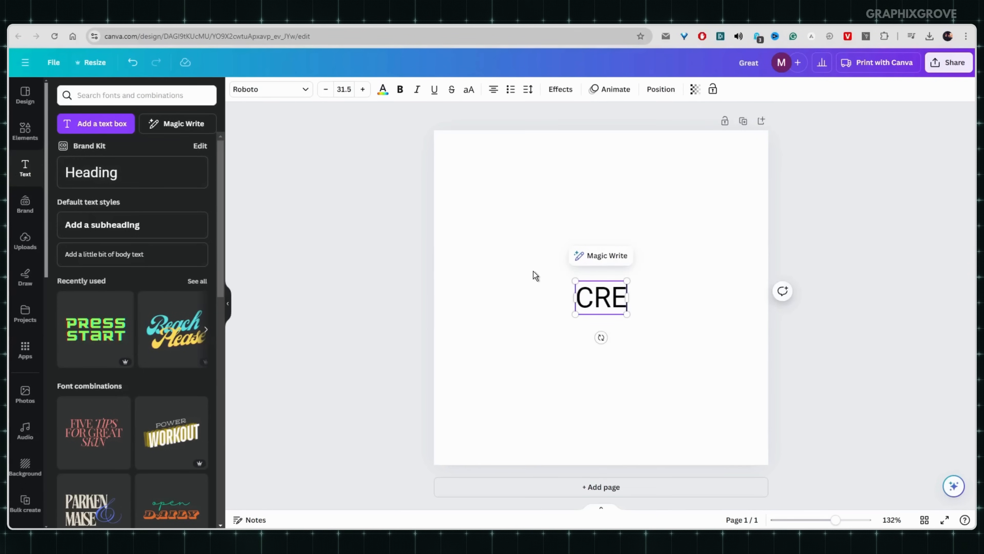
{"action": "type", "text": "ATIVE"}
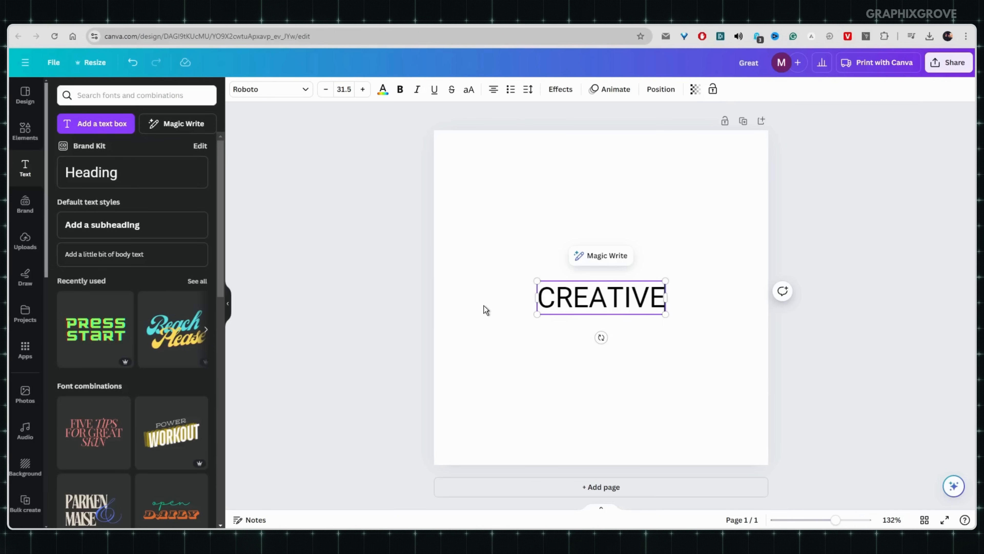
{"action": "left_click_drag", "start_coordinate": [664, 280], "coordinate": [742, 260]}
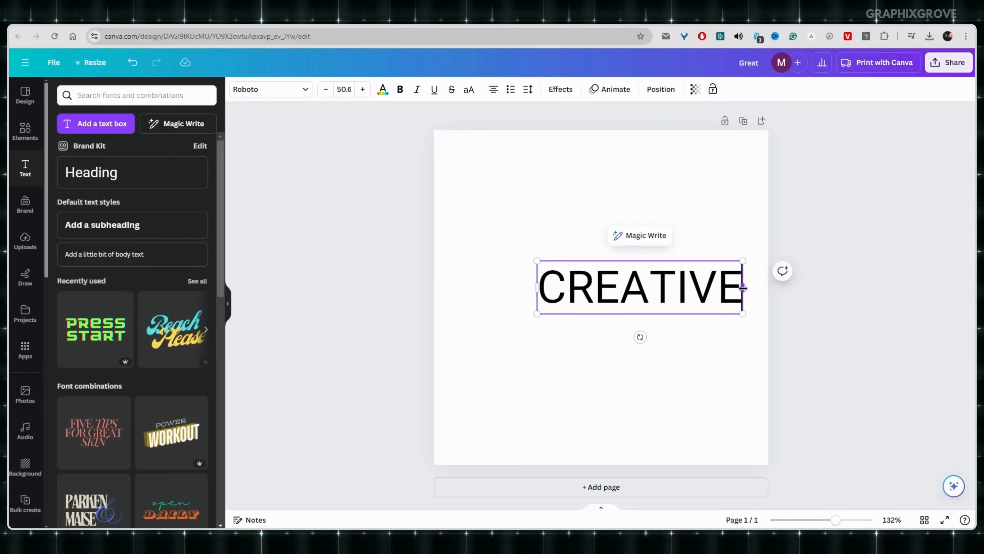
Step: Narrow the CREATIVE text box to one letter's width so the word stacks vertically, and move it up near the page's top edge
{"action": "left_click_drag", "start_coordinate": [743, 287], "coordinate": [571, 283]}
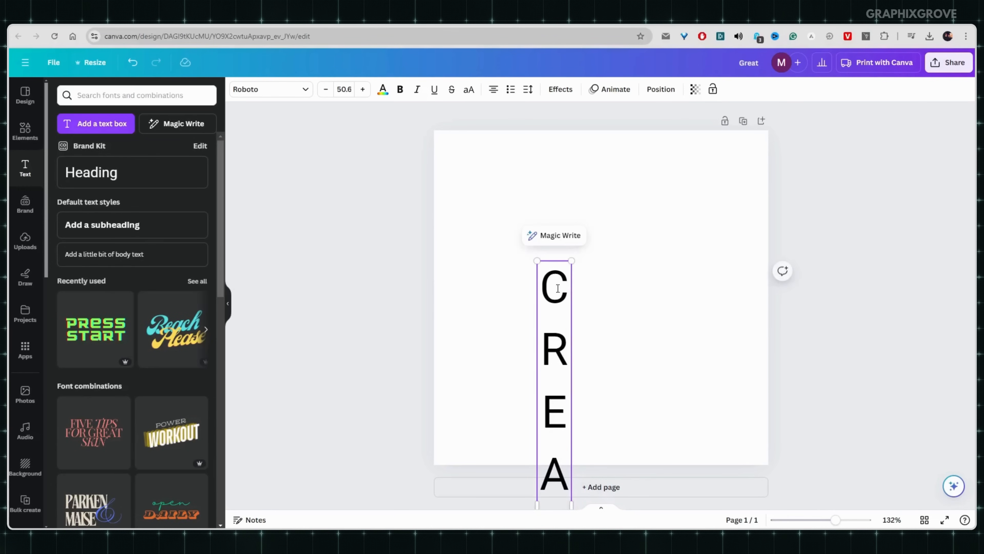
{"action": "left_click_drag", "start_coordinate": [554, 323], "coordinate": [552, 209]}
Step: Reduce the whole stacked word CREATIVE to font size 33.6
{"action": "double_click", "coordinate": [551, 209]}
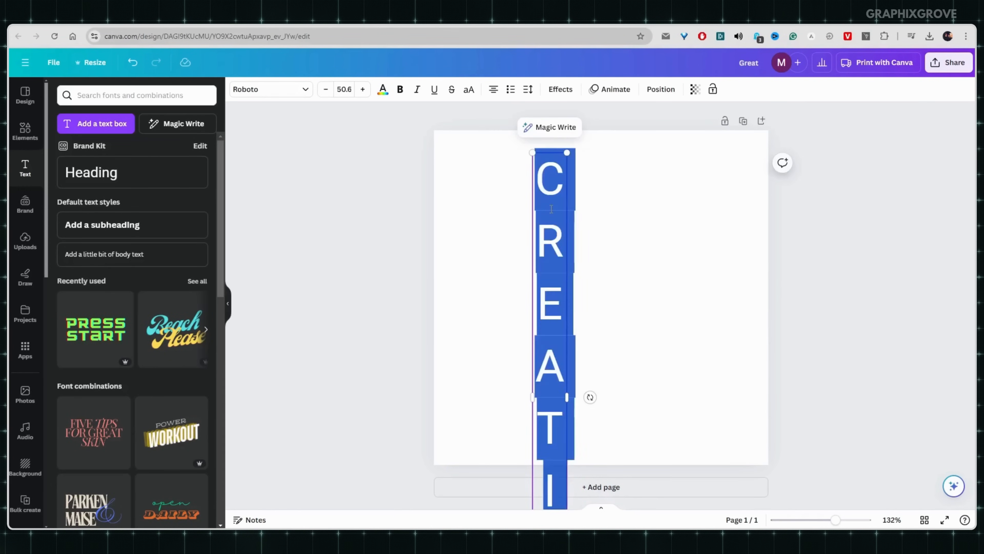
{"action": "left_click", "coordinate": [325, 90]}
{"action": "left_click", "coordinate": [325, 90]}
{"action": "left_click", "coordinate": [325, 90]}
{"action": "left_click", "coordinate": [325, 90]}
{"action": "left_click", "coordinate": [325, 90]}
{"action": "left_click", "coordinate": [325, 90]}
{"action": "left_click", "coordinate": [325, 90]}
{"action": "left_click", "coordinate": [325, 90]}
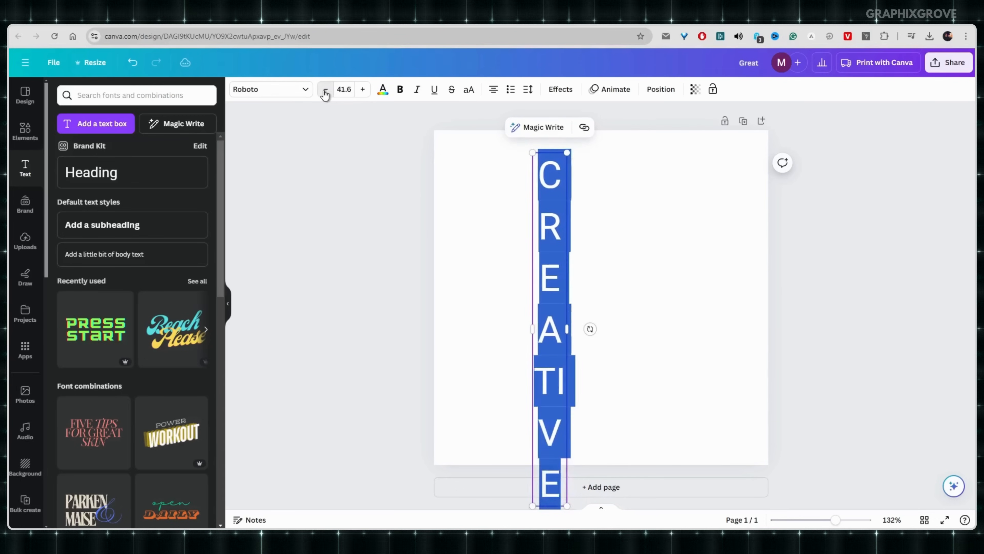
{"action": "left_click", "coordinate": [325, 90]}
{"action": "left_click", "coordinate": [325, 90]}
{"action": "left_click", "coordinate": [325, 89]}
{"action": "left_click", "coordinate": [325, 90]}
{"action": "left_click", "coordinate": [325, 90]}
{"action": "left_click", "coordinate": [325, 90]}
{"action": "left_click", "coordinate": [325, 90]}
{"action": "left_click", "coordinate": [325, 90]}
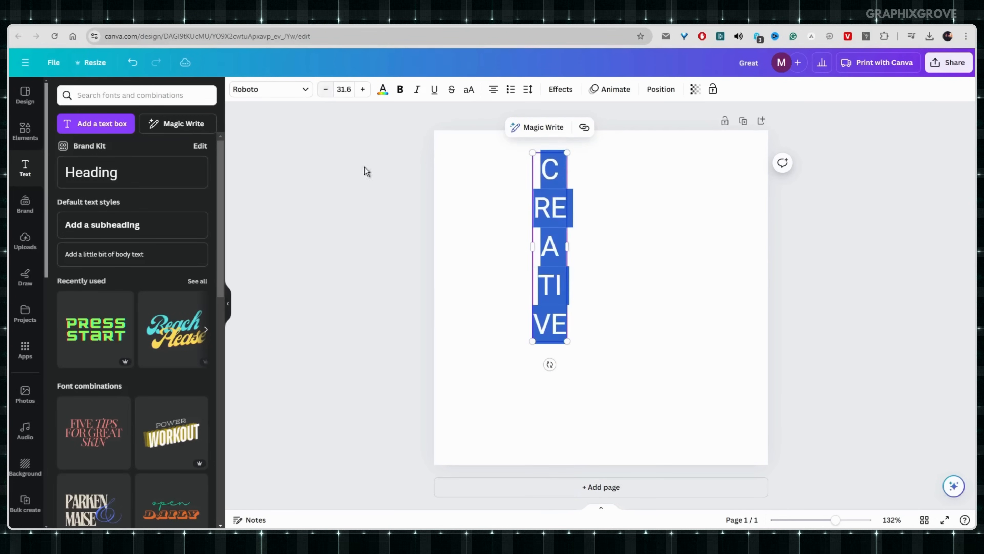
{"action": "left_click", "coordinate": [362, 90]}
{"action": "left_click", "coordinate": [362, 90]}
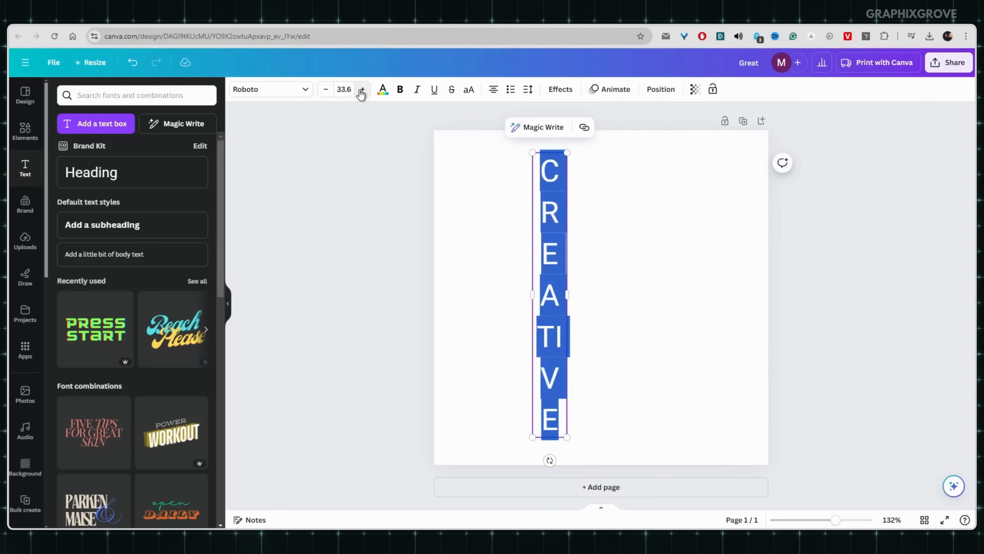
{"action": "left_click", "coordinate": [378, 209]}
Step: Narrow the stacked text box so T and I fall on separate lines, and set its font size to 30.6
{"action": "left_click", "coordinate": [564, 298]}
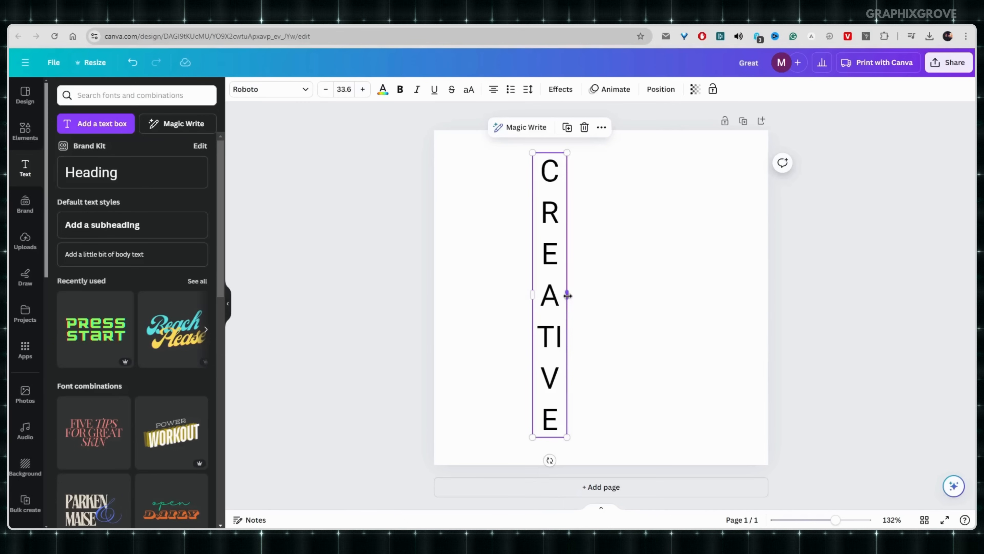
{"action": "left_click_drag", "start_coordinate": [567, 296], "coordinate": [558, 295]}
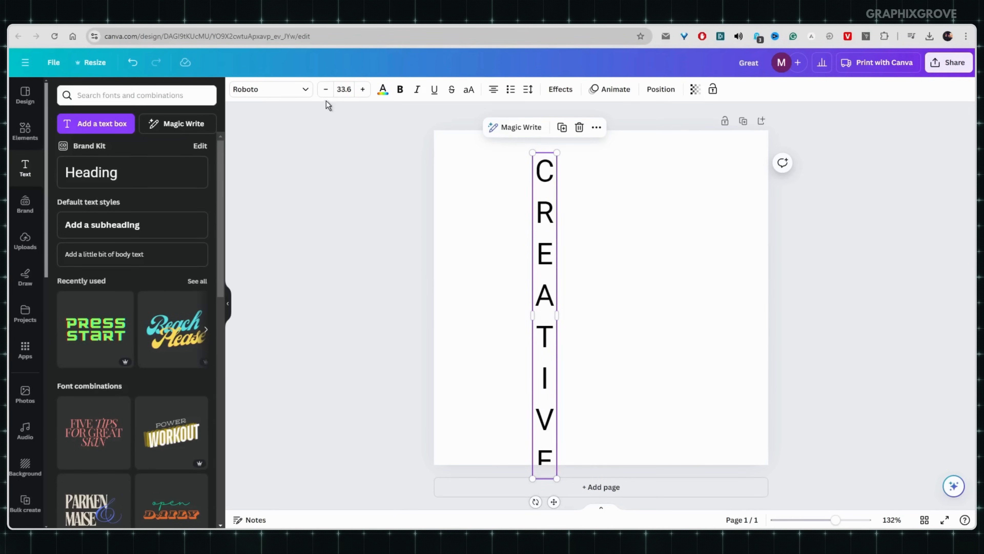
{"action": "left_click", "coordinate": [325, 89]}
{"action": "left_click", "coordinate": [325, 89]}
{"action": "left_click", "coordinate": [325, 89]}
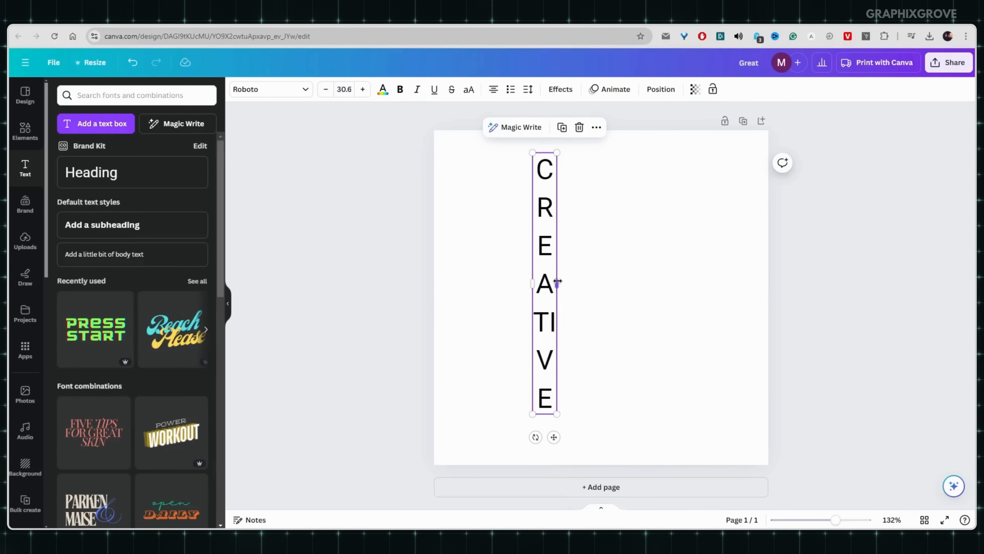
Step: Narrow the text box further so every letter has its own line, and move the vertical word near the page's center
{"action": "left_click_drag", "start_coordinate": [557, 282], "coordinate": [529, 301]}
{"action": "left_click", "coordinate": [403, 268]}
{"action": "left_click", "coordinate": [370, 294]}
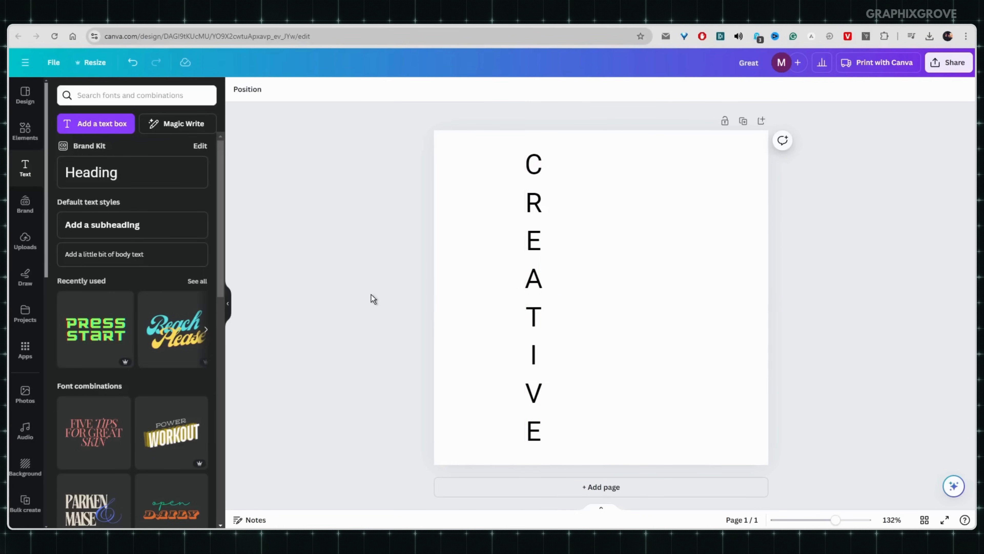
{"action": "left_click_drag", "start_coordinate": [531, 290], "coordinate": [587, 288]}
{"action": "left_click", "coordinate": [359, 258]}
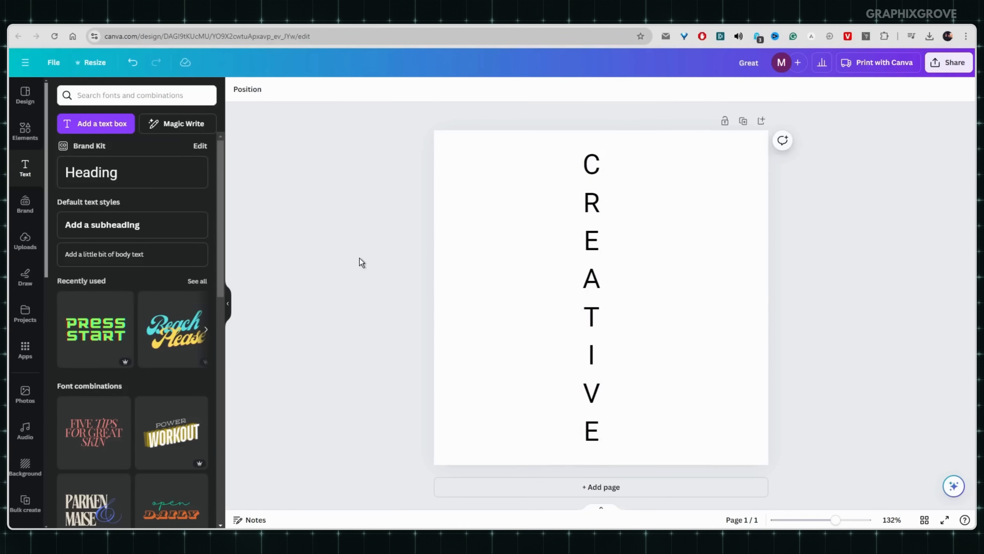
Step: Enlarge the TEXT text box to font size 275 and center it on the page
{"action": "left_click", "coordinate": [500, 236]}
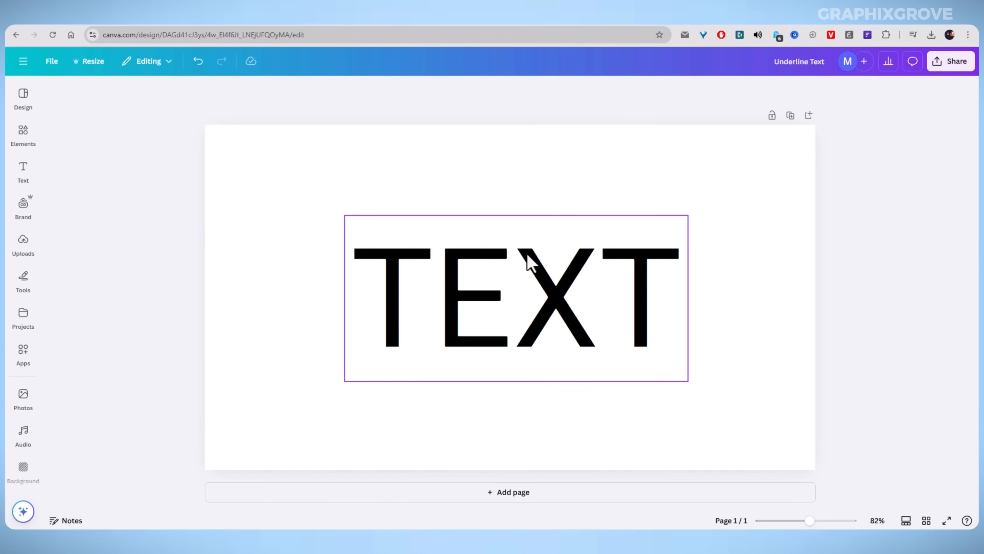
{"action": "left_click", "coordinate": [501, 275]}
{"action": "mouse_move", "coordinate": [490, 292]}
{"action": "left_mouse_down"}
{"action": "mouse_move", "coordinate": [477, 281]}
{"action": "mouse_move", "coordinate": [472, 294]}
{"action": "left_mouse_up"}
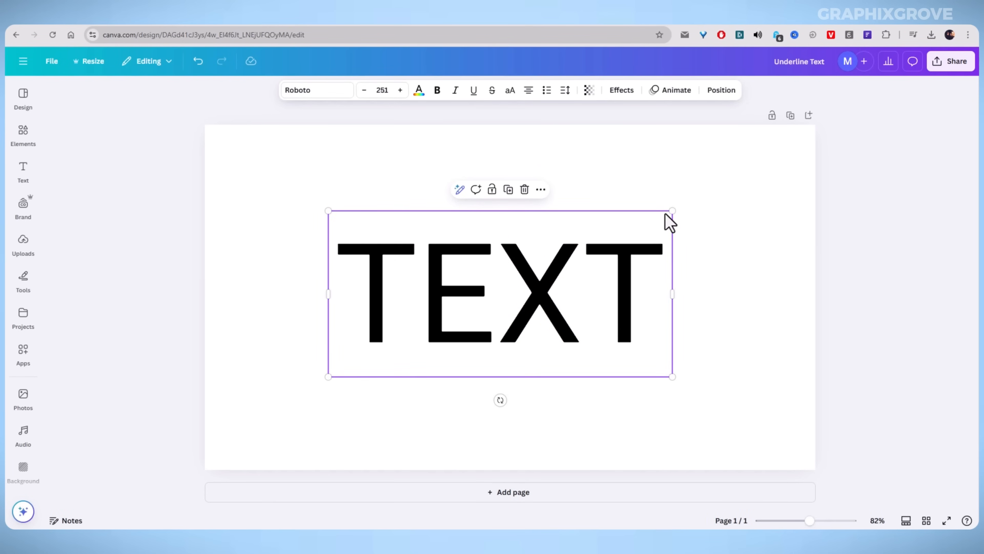
{"action": "left_click_drag", "start_coordinate": [672, 210], "coordinate": [708, 200]}
{"action": "left_click_drag", "start_coordinate": [554, 281], "coordinate": [543, 280]}
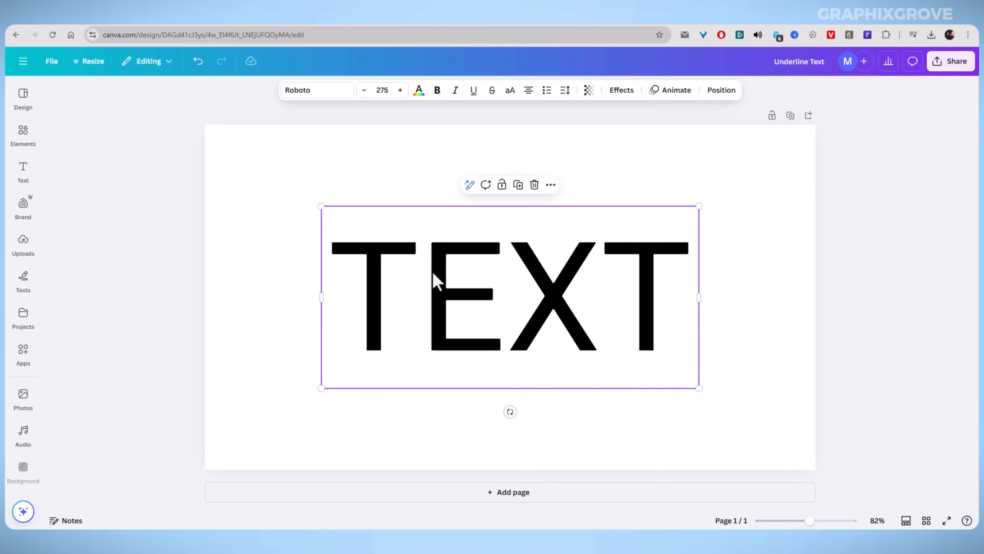
{"action": "left_click", "coordinate": [160, 227]}
{"action": "left_click", "coordinate": [422, 295]}
{"action": "left_click", "coordinate": [185, 251]}
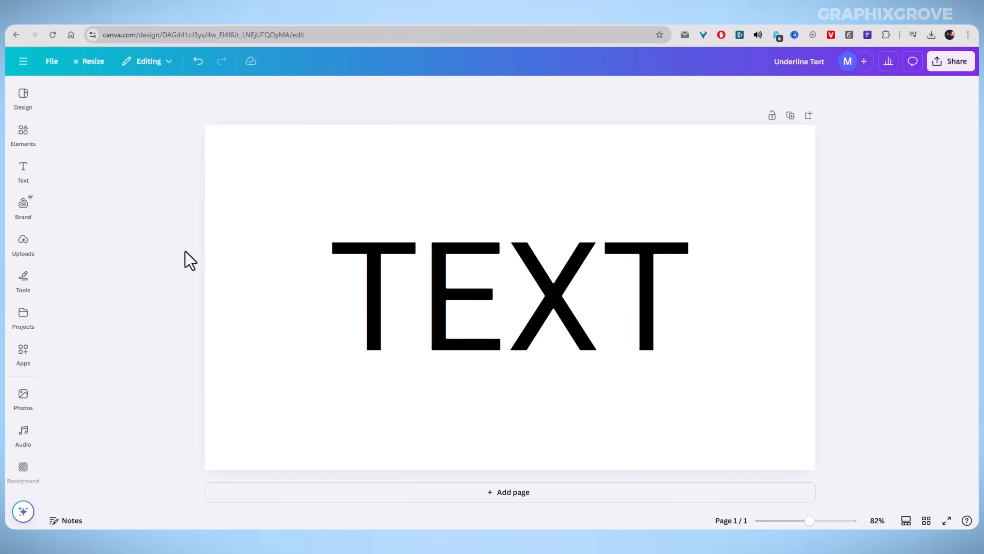
{"action": "left_click", "coordinate": [22, 170]}
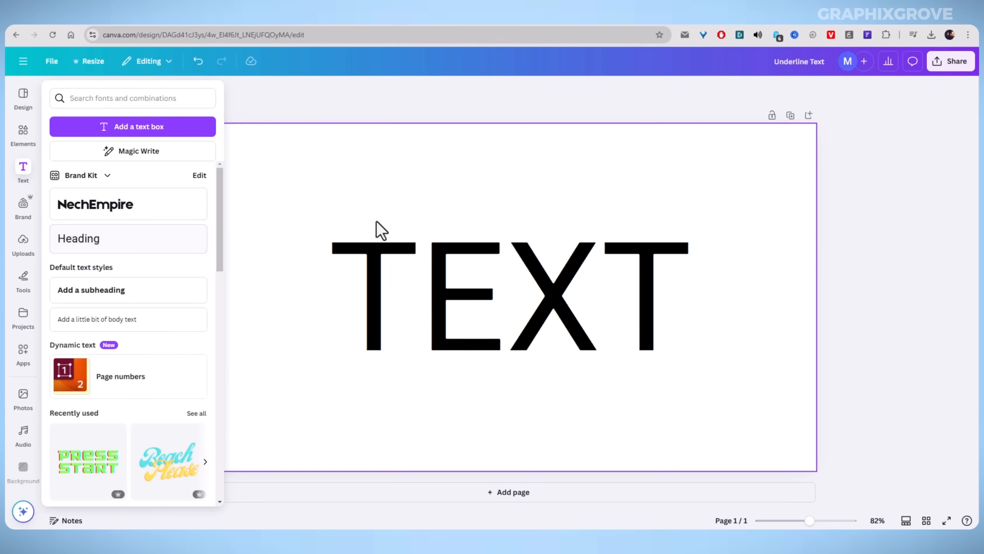
{"action": "left_click", "coordinate": [465, 291]}
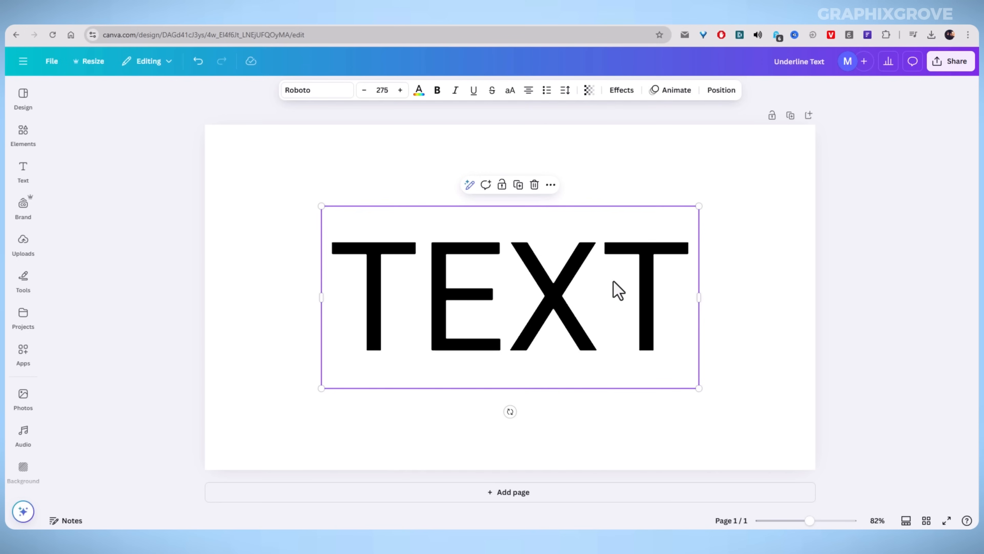
{"action": "left_click", "coordinate": [405, 287]}
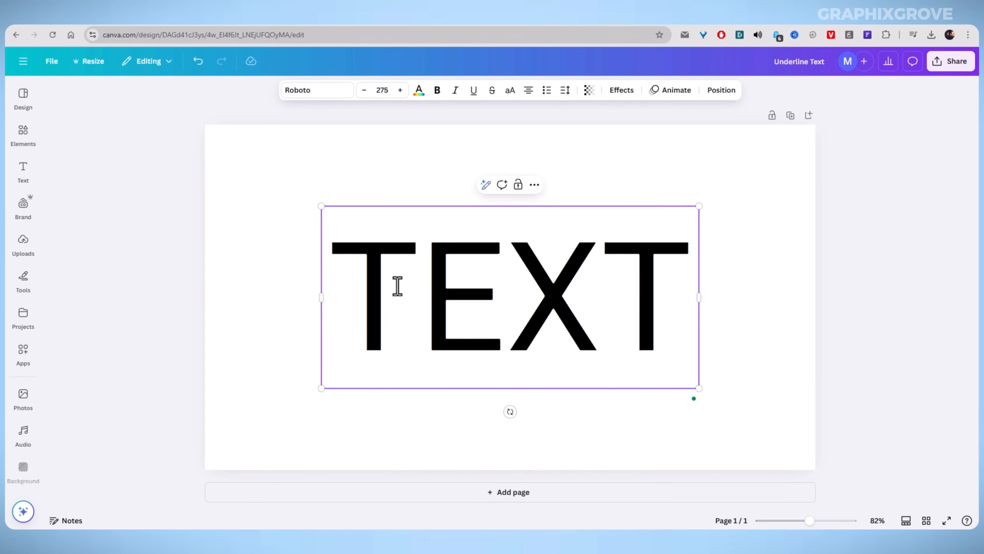
{"action": "left_click", "coordinate": [357, 283]}
{"action": "left_click", "coordinate": [414, 166]}
{"action": "left_click", "coordinate": [399, 258]}
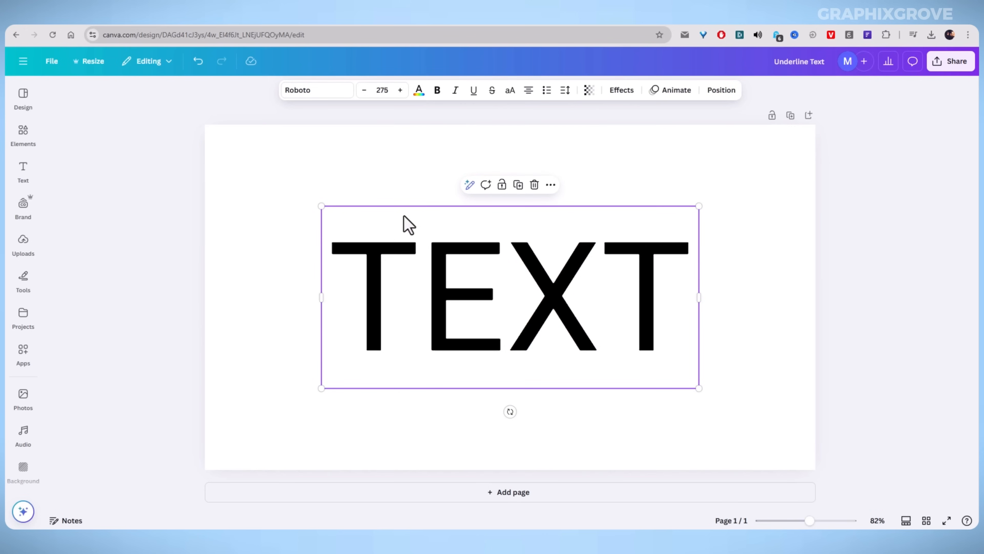
Step: Underline the whole word TEXT
{"action": "double_click", "coordinate": [439, 301]}
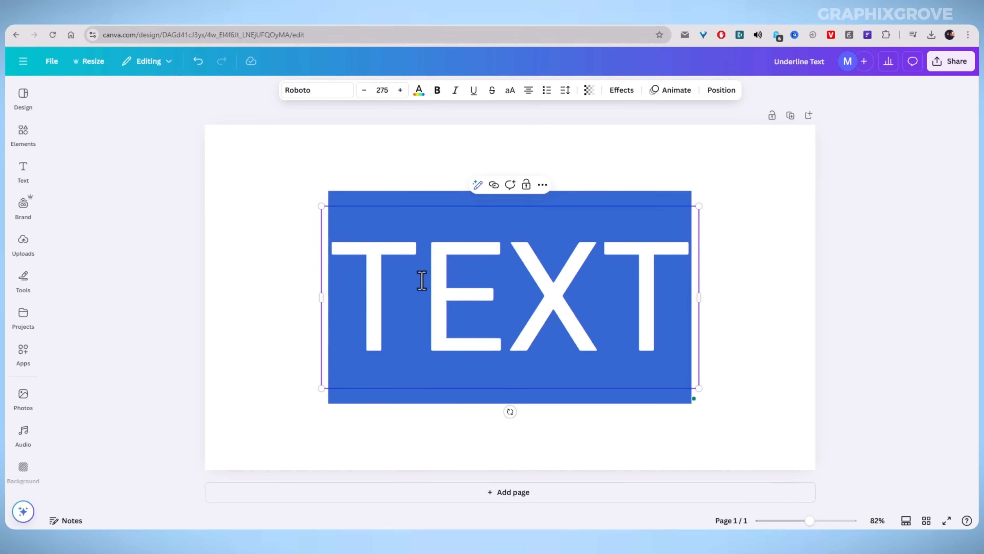
{"action": "left_click", "coordinate": [259, 267]}
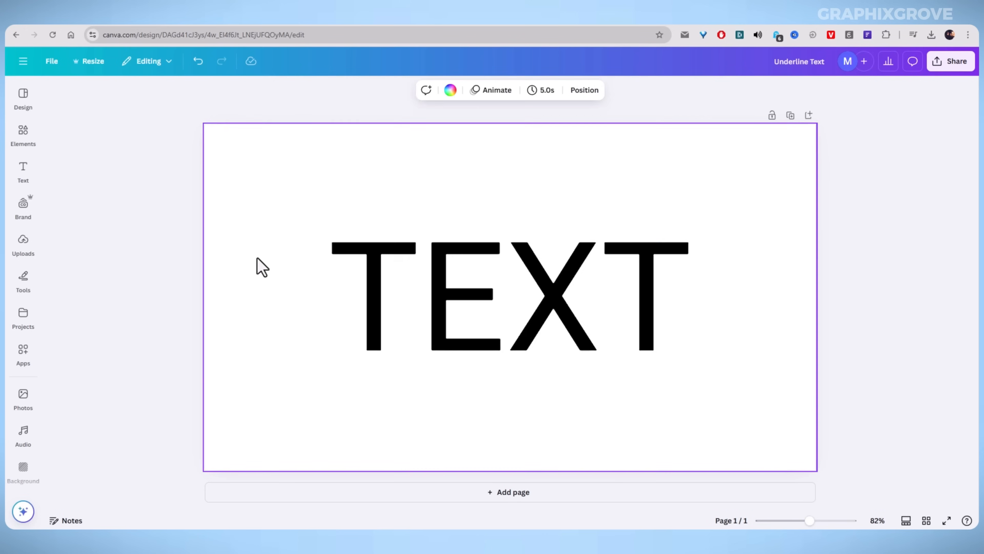
{"action": "left_click", "coordinate": [390, 273]}
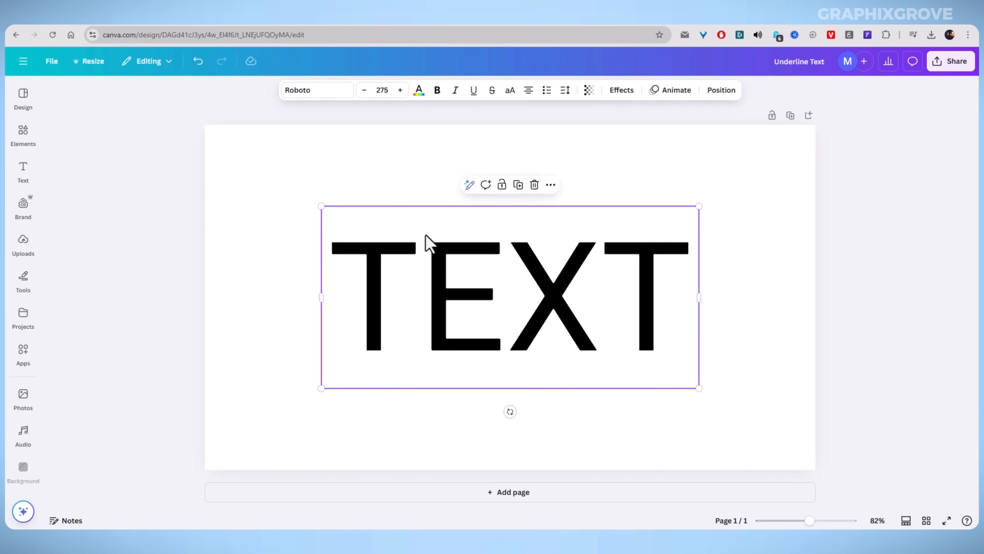
{"action": "left_click", "coordinate": [474, 101]}
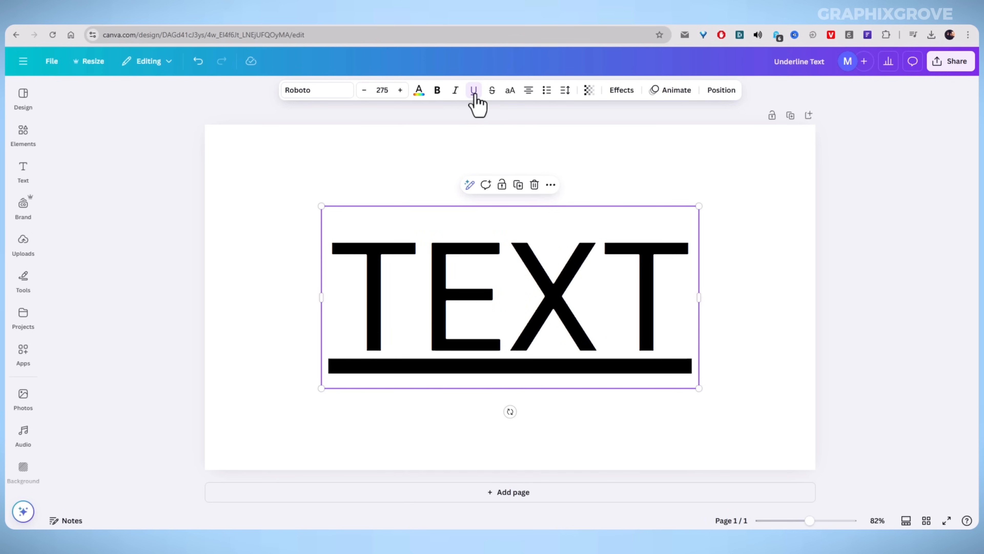
Step: Remove the underline from the whole word TEXT
{"action": "left_click", "coordinate": [443, 326]}
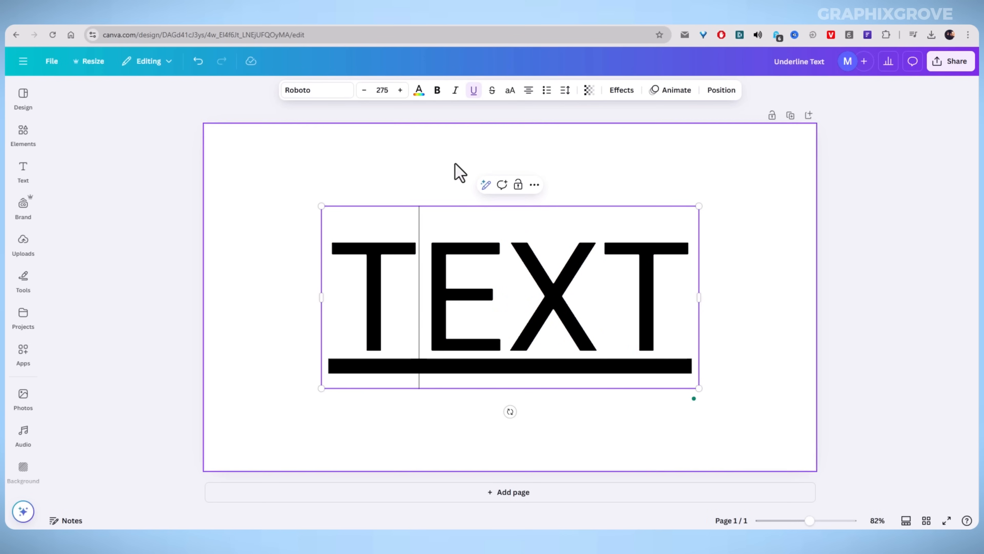
{"action": "left_click", "coordinate": [470, 92]}
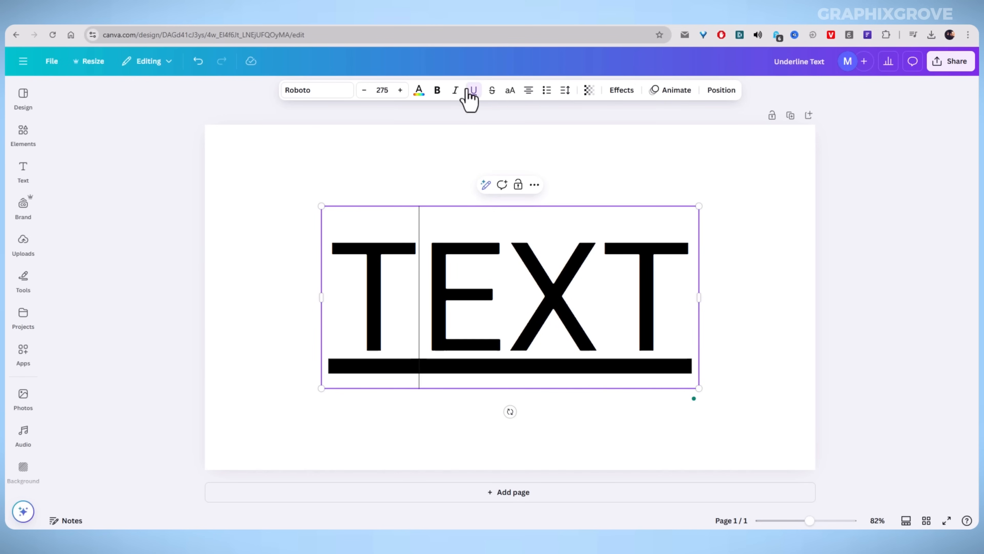
{"action": "double_click", "coordinate": [378, 314]}
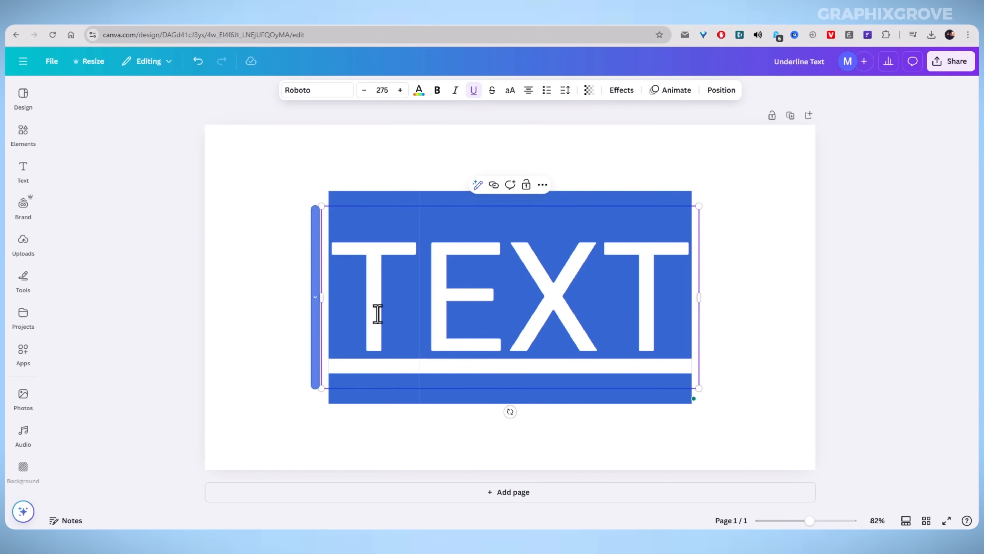
{"action": "left_click", "coordinate": [474, 90]}
Step: Underline only the middle letters E and X of TEXT
{"action": "left_click", "coordinate": [451, 323]}
{"action": "left_click_drag", "start_coordinate": [427, 296], "coordinate": [568, 301]}
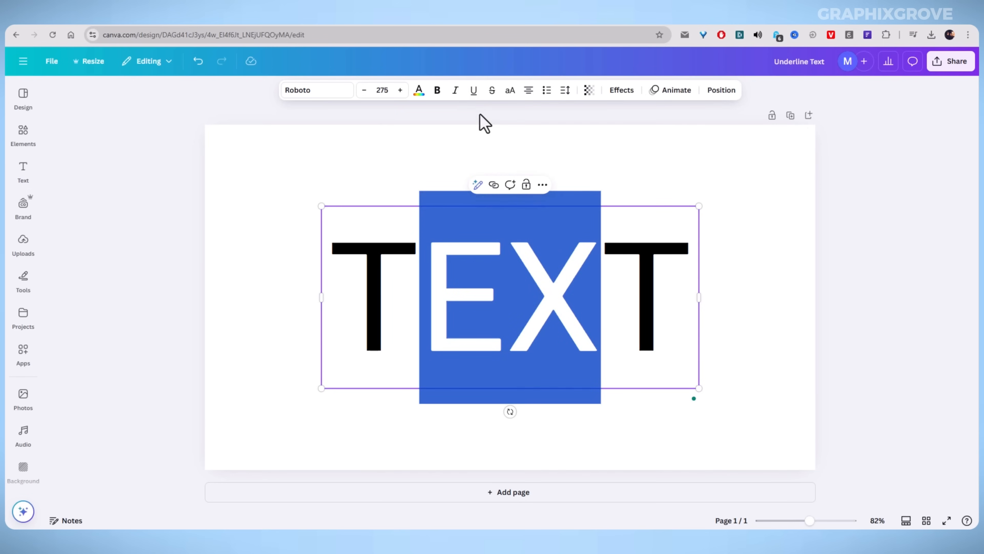
{"action": "left_click", "coordinate": [473, 91]}
{"action": "left_click", "coordinate": [216, 312]}
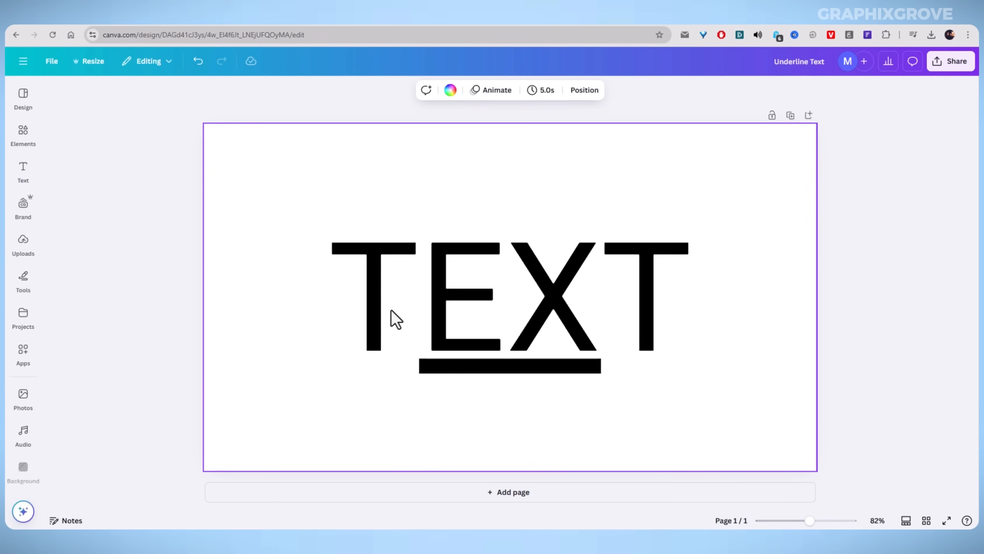
Step: Remove the underline from the letters E and X
{"action": "left_click", "coordinate": [509, 329]}
{"action": "left_click", "coordinate": [509, 330]}
{"action": "left_click_drag", "start_coordinate": [429, 323], "coordinate": [567, 328]}
{"action": "left_click", "coordinate": [476, 95]}
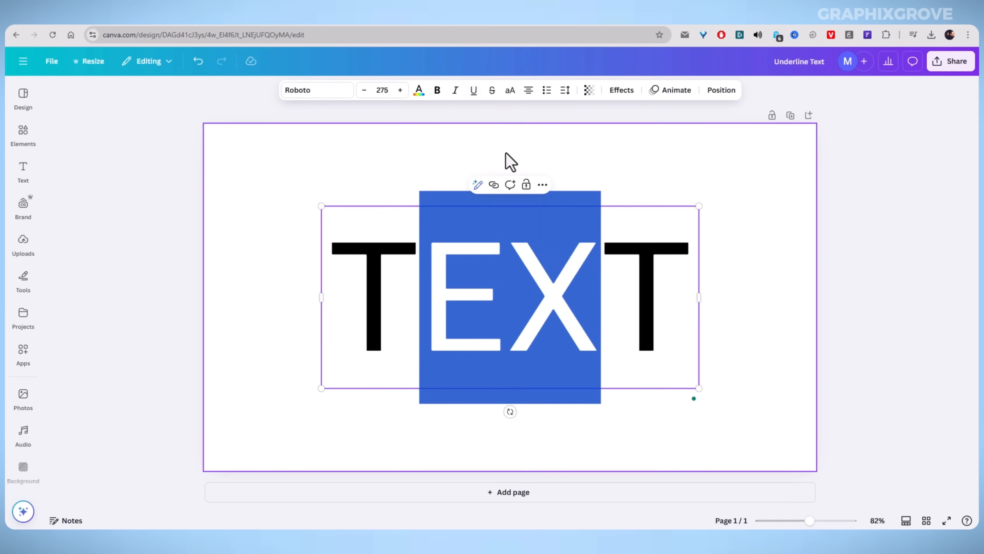
{"action": "left_click", "coordinate": [505, 160]}
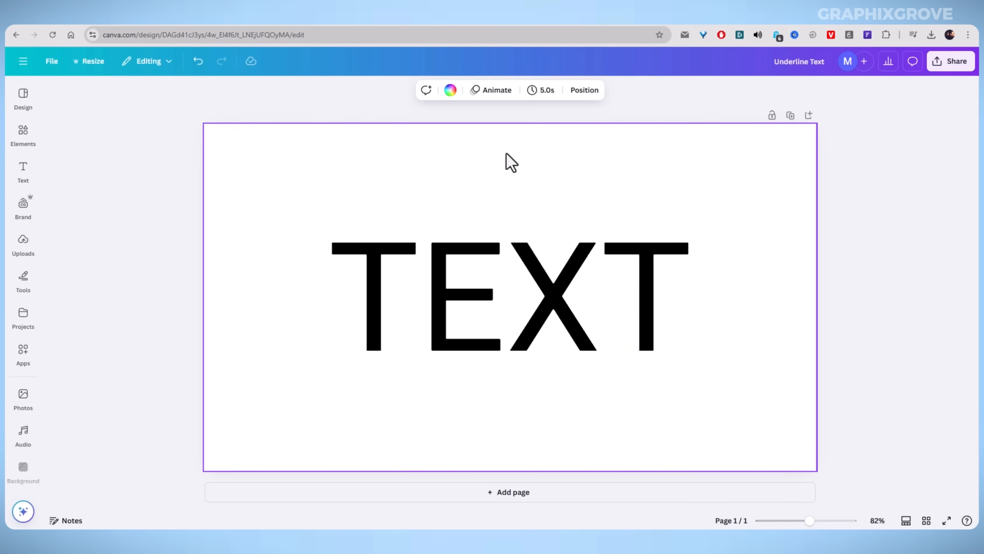
Step: Search the design elements for "line"
{"action": "left_click", "coordinate": [22, 132]}
{"action": "left_click", "coordinate": [97, 95]}
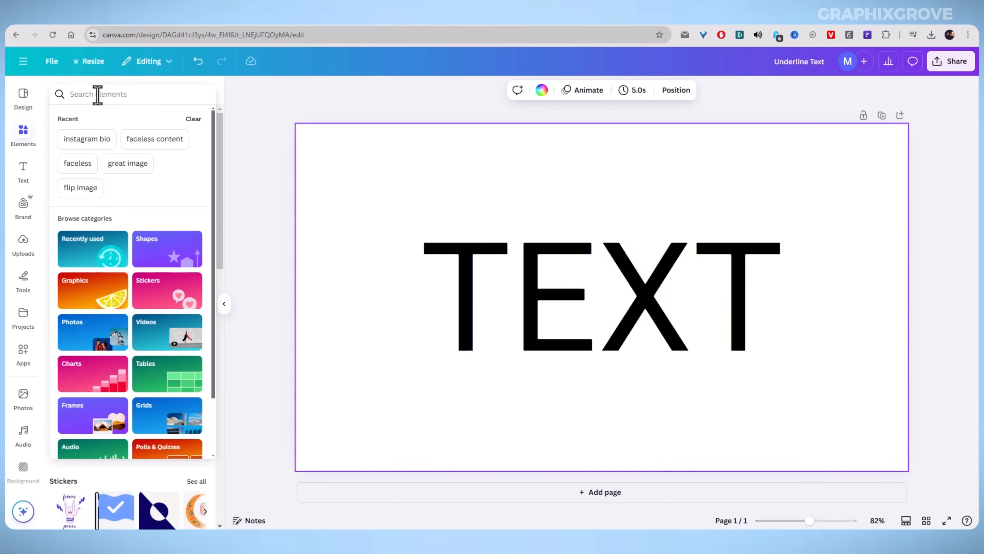
{"action": "type", "text": "lin"}
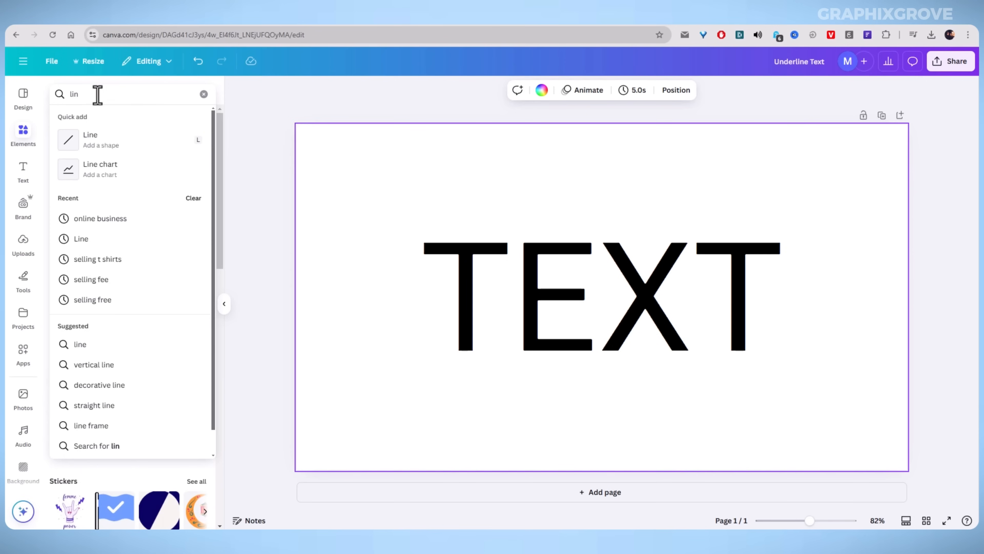
{"action": "type", "text": "e"}
{"action": "key", "text": "Return"}
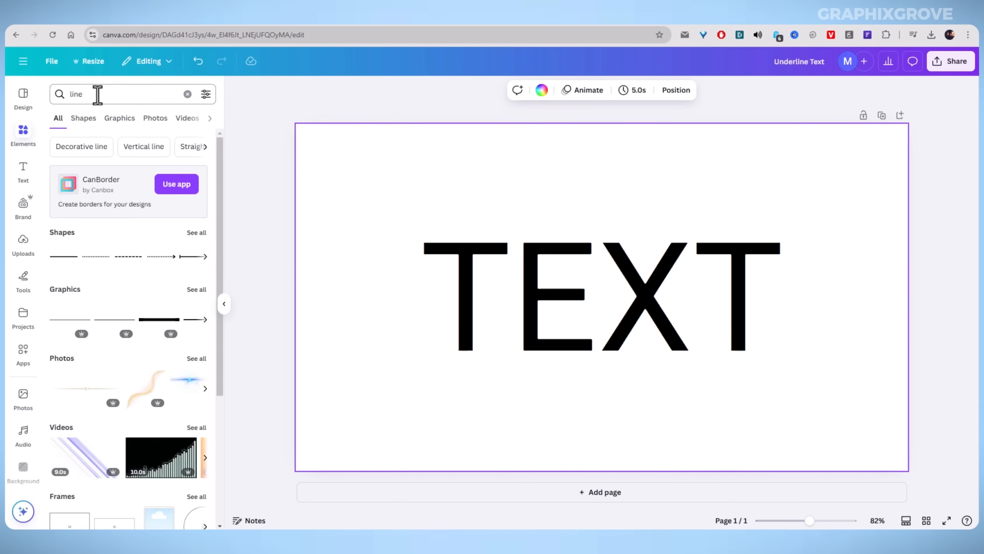
Step: Add the dashed line shape, placing it just beneath TEXT and stretching it to nearly the word's width
{"action": "left_click", "coordinate": [123, 259]}
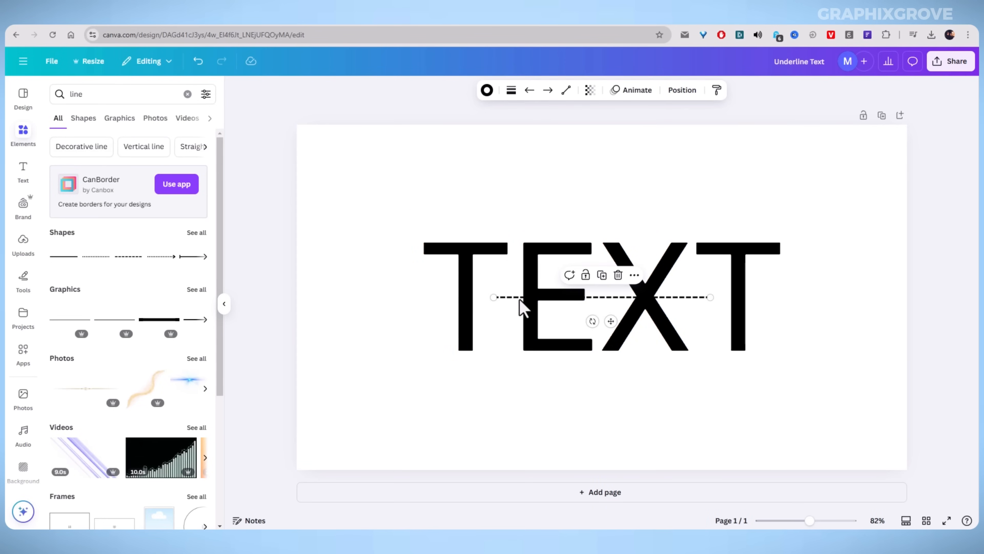
{"action": "left_click_drag", "start_coordinate": [520, 299], "coordinate": [465, 372]}
{"action": "left_click_drag", "start_coordinate": [658, 371], "coordinate": [772, 371]}
Step: Make the line under TEXT solid with a line weight of 15
{"action": "left_click", "coordinate": [511, 92]}
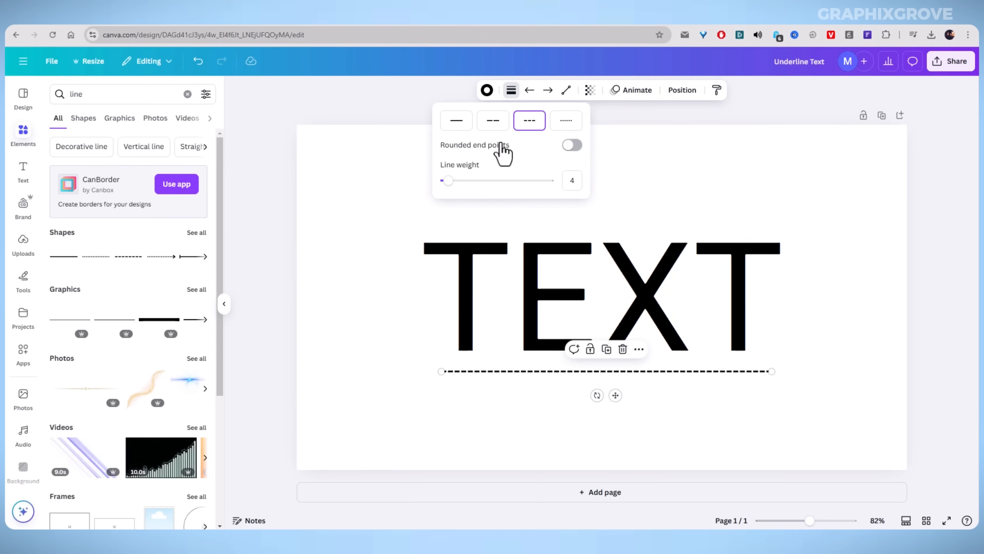
{"action": "left_click", "coordinate": [457, 123]}
{"action": "left_click_drag", "start_coordinate": [449, 180], "coordinate": [460, 181]}
Step: Align the line's start with the first letter of TEXT and extend its other end to the last letter's edge
{"action": "left_click_drag", "start_coordinate": [541, 371], "coordinate": [525, 374]}
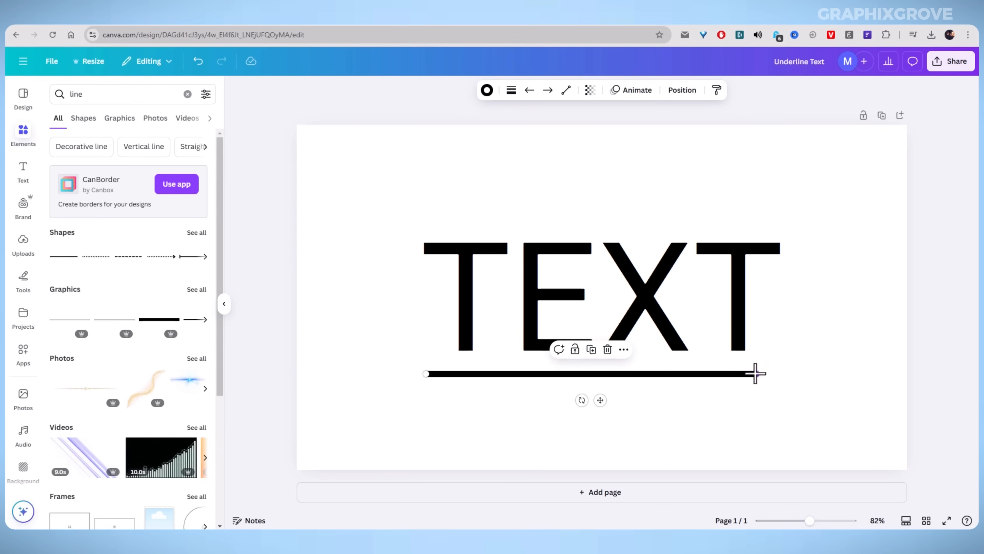
{"action": "left_click_drag", "start_coordinate": [756, 374], "coordinate": [779, 374]}
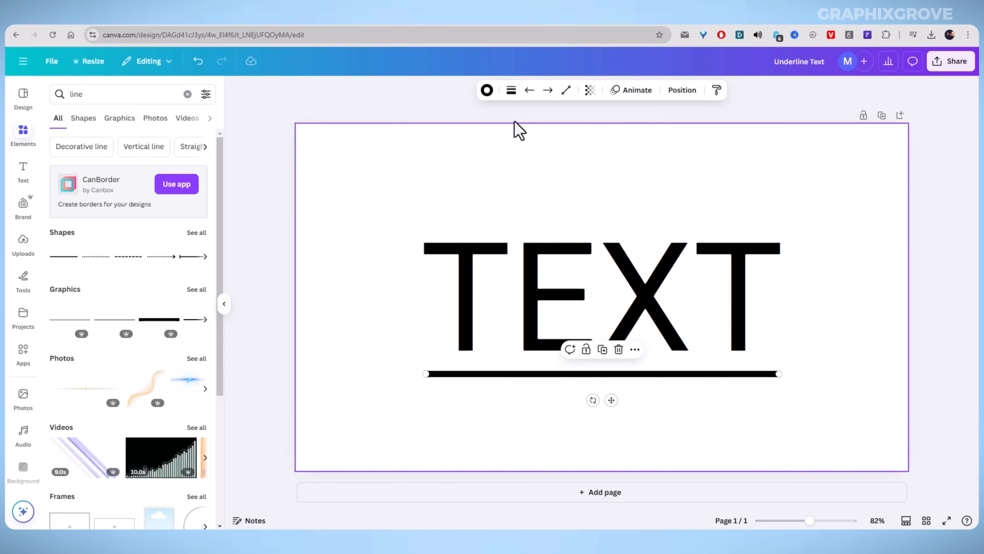
Step: Try the other dash styles on the line, settling on short dashes, and turn on rounded end points
{"action": "left_click", "coordinate": [512, 91]}
{"action": "left_click", "coordinate": [496, 124]}
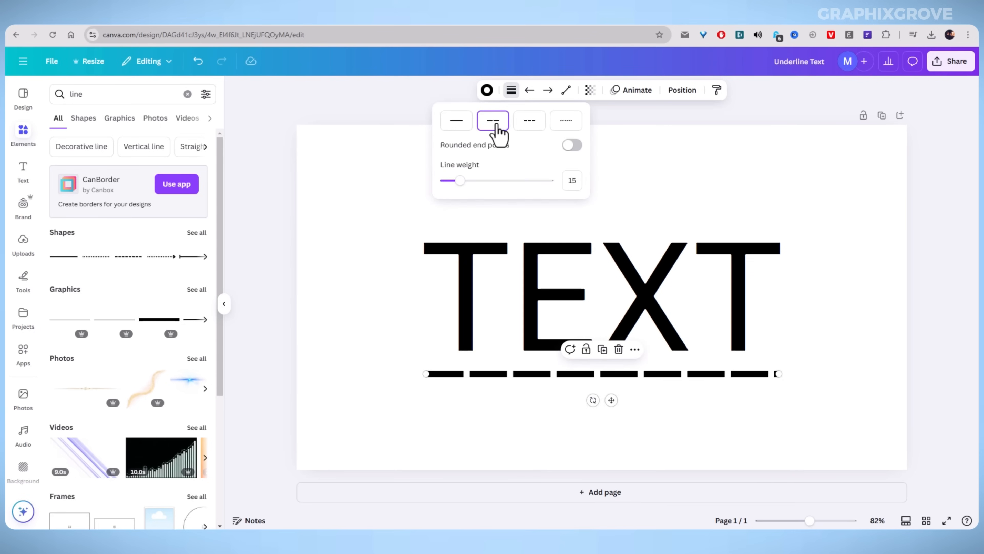
{"action": "left_click", "coordinate": [529, 124]}
{"action": "left_click", "coordinate": [567, 124]}
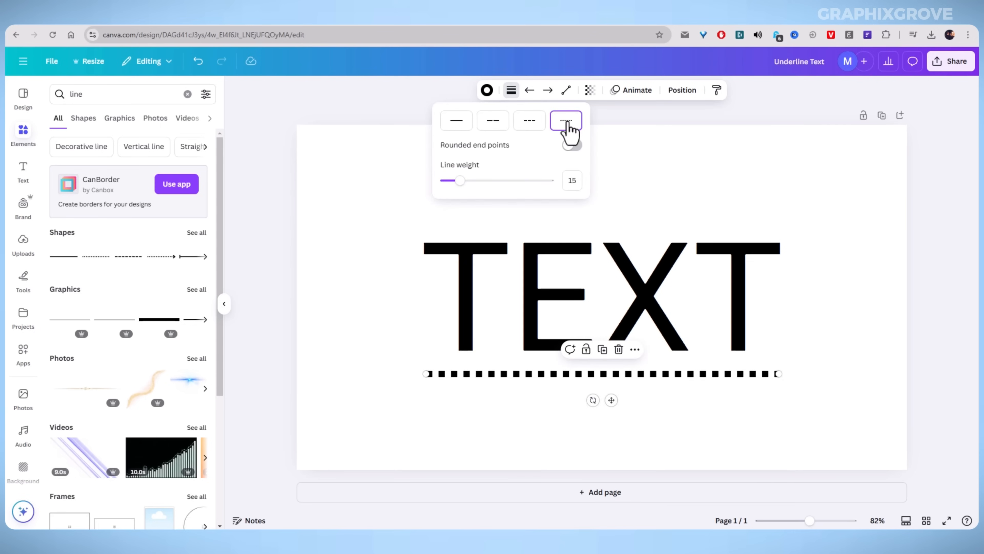
{"action": "left_click", "coordinate": [529, 122]}
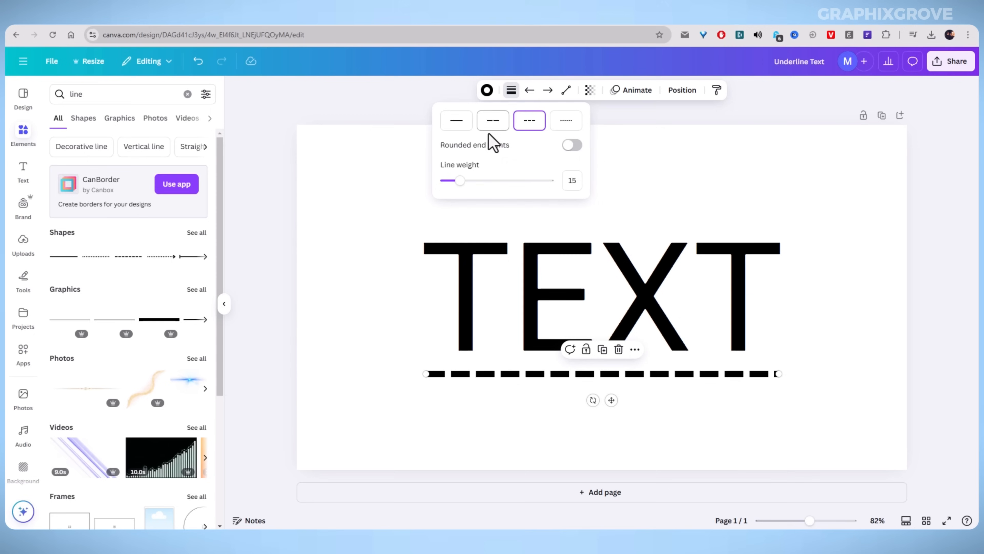
{"action": "left_click", "coordinate": [572, 146]}
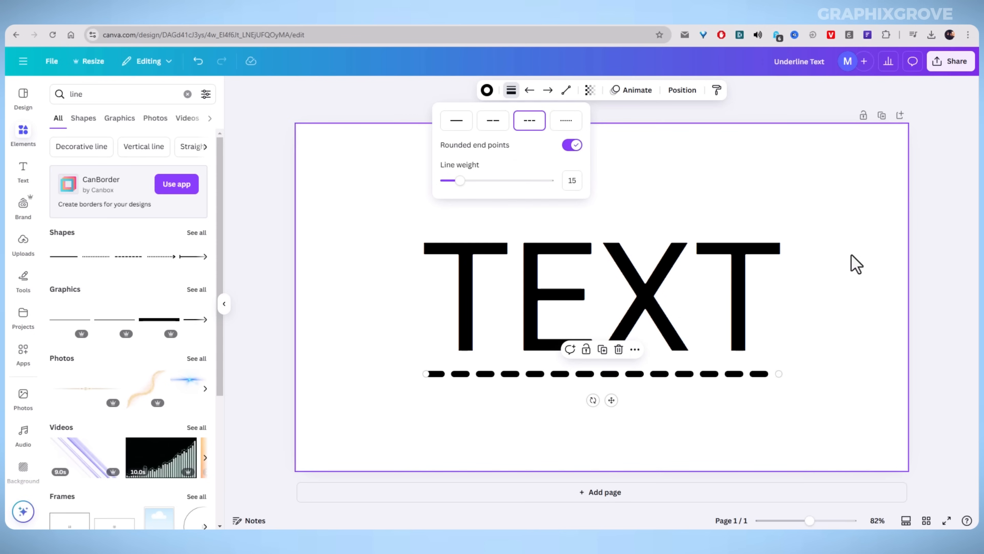
Step: Lengthen the dashed line at both ends so it reaches slightly past the first and last letters of TEXT
{"action": "left_click", "coordinate": [779, 375]}
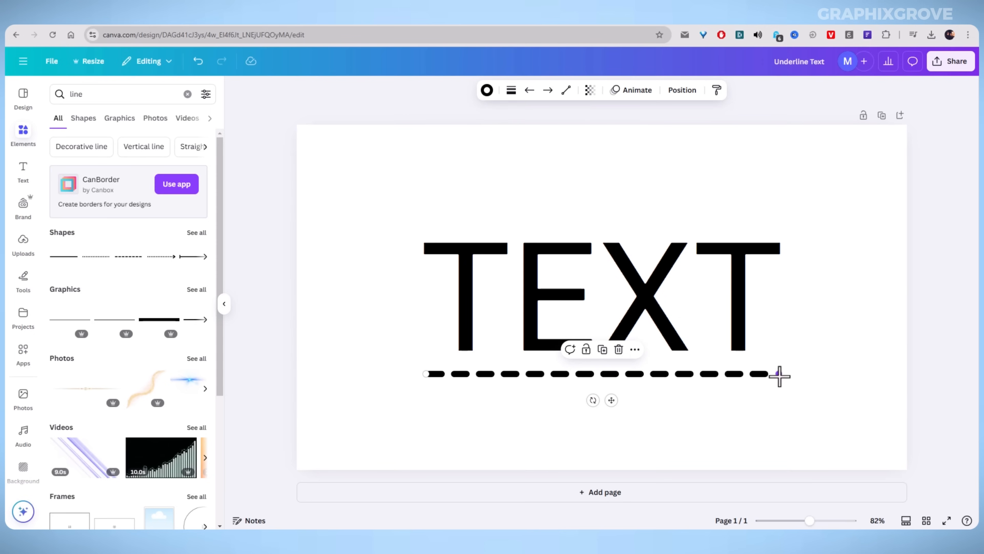
{"action": "left_click_drag", "start_coordinate": [780, 375], "coordinate": [784, 375]}
{"action": "left_click", "coordinate": [834, 341]}
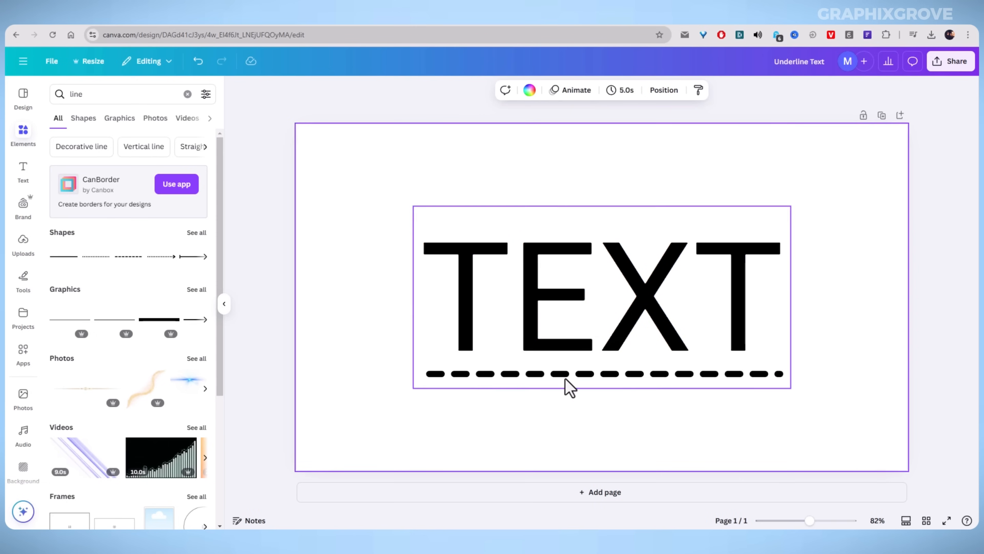
{"action": "left_click", "coordinate": [426, 378]}
{"action": "left_click", "coordinate": [432, 379]}
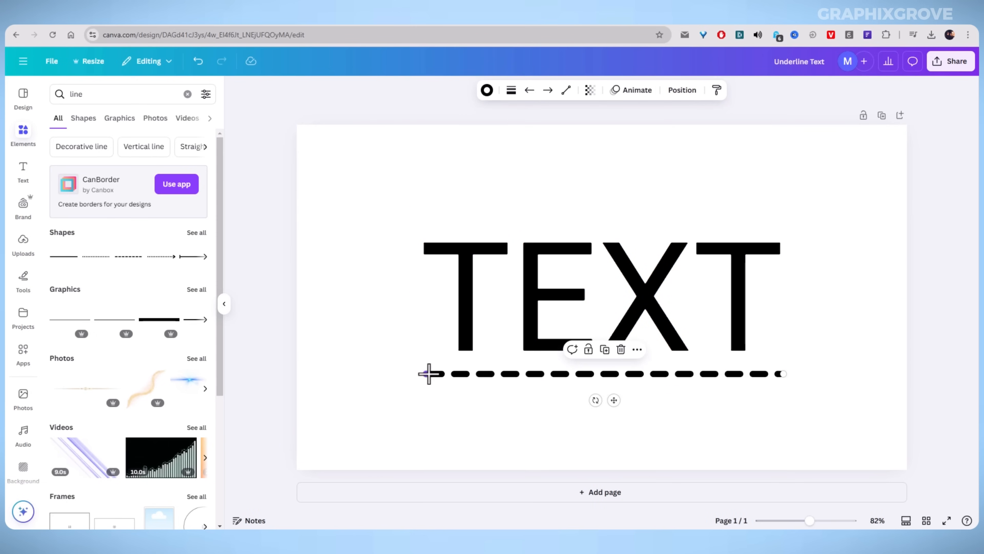
{"action": "left_click_drag", "start_coordinate": [430, 373], "coordinate": [419, 374]}
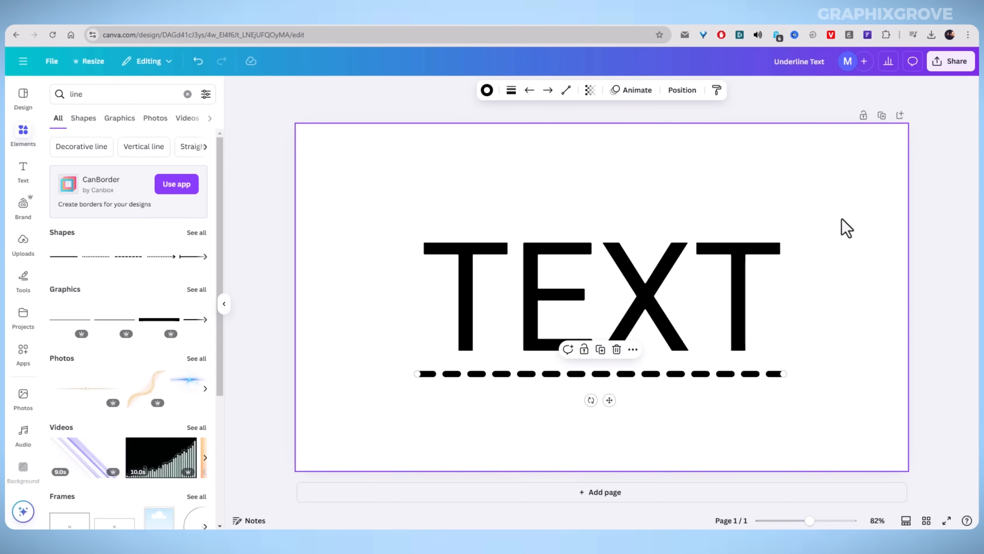
{"action": "left_click", "coordinate": [845, 228]}
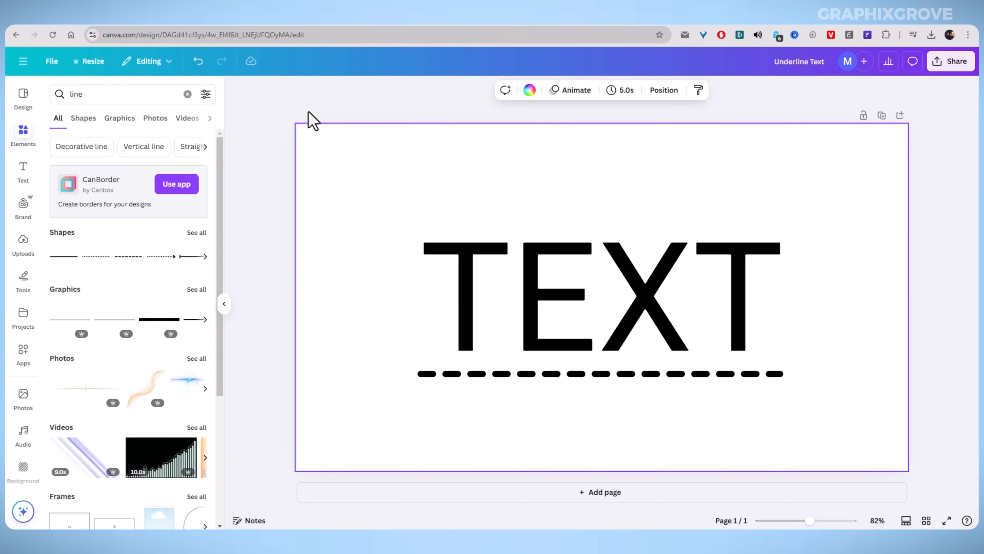
{"action": "left_click", "coordinate": [278, 103]}
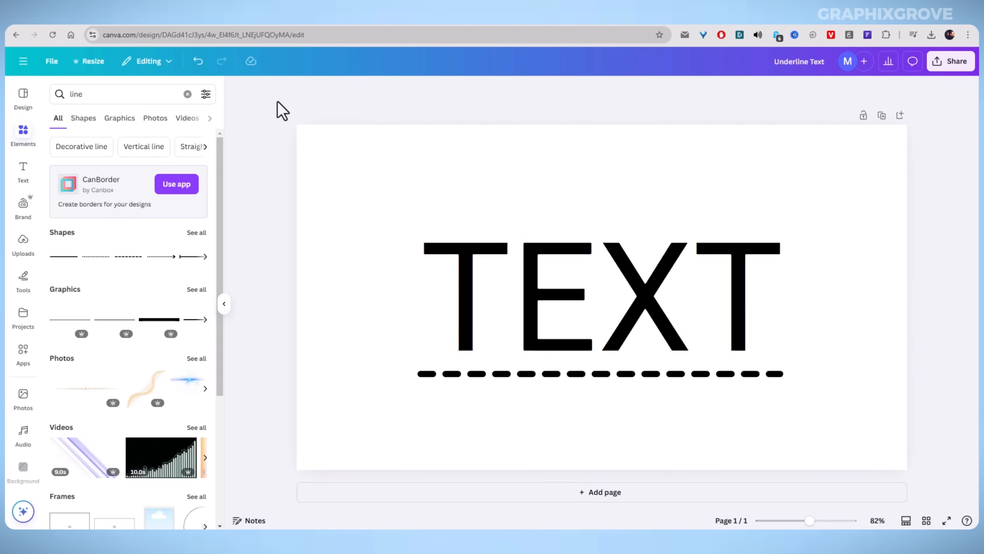
{"action": "left_click", "coordinate": [27, 146]}
{"action": "left_click", "coordinate": [302, 182]}
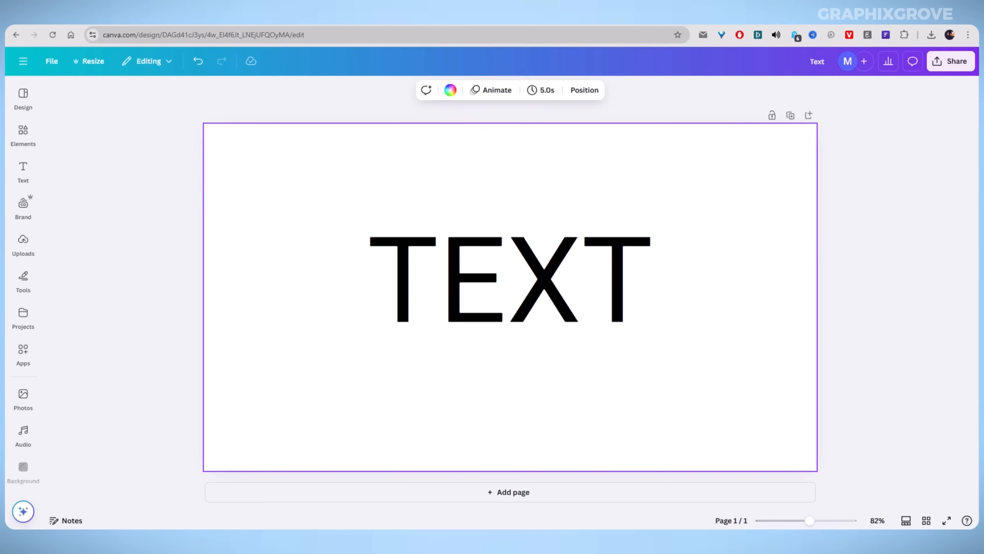
{"action": "left_click", "coordinate": [640, 112]}
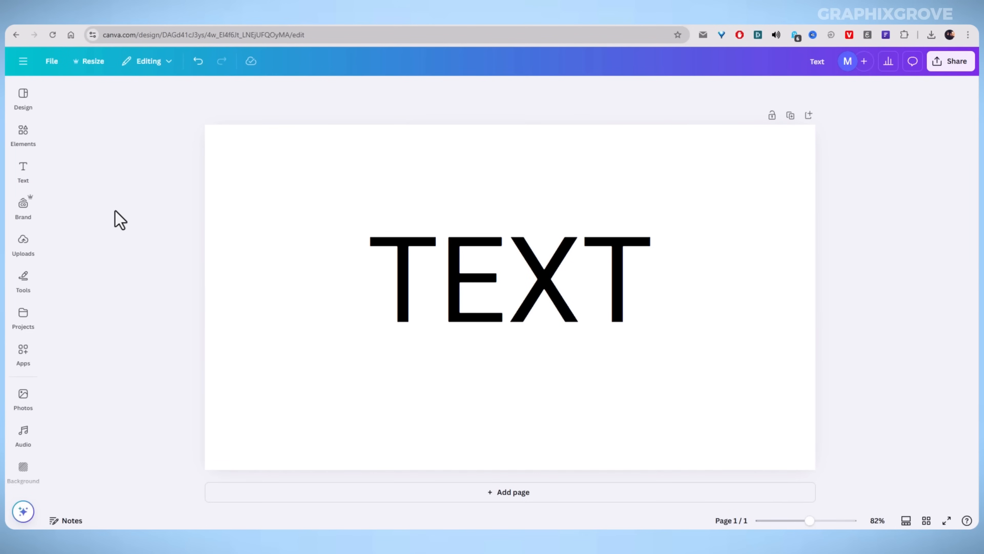
Step: Enlarge the word TEXT to font size 251 and centre it on the page
{"action": "left_click_drag", "start_coordinate": [498, 290], "coordinate": [495, 296]}
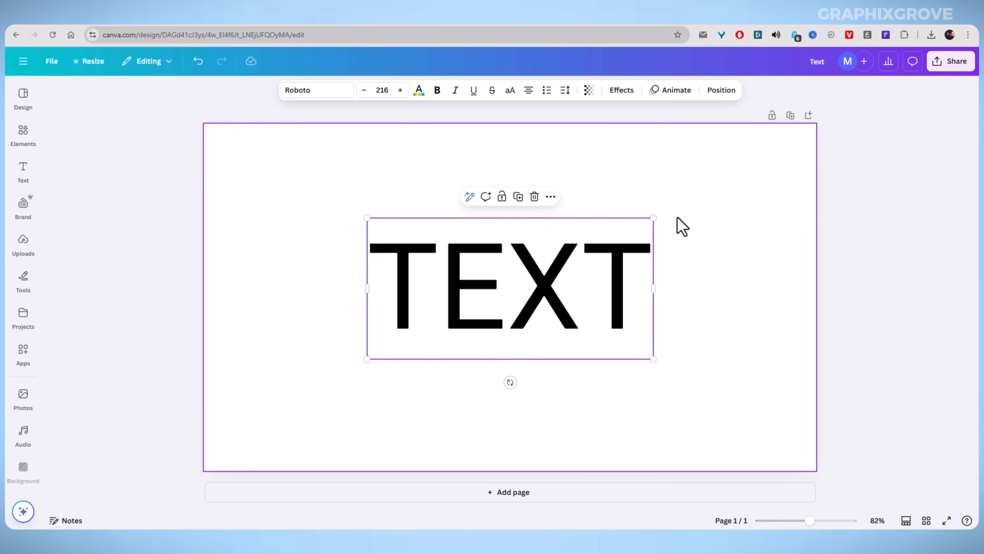
{"action": "left_click_drag", "start_coordinate": [657, 214], "coordinate": [702, 192]}
{"action": "left_click_drag", "start_coordinate": [587, 301], "coordinate": [559, 312]}
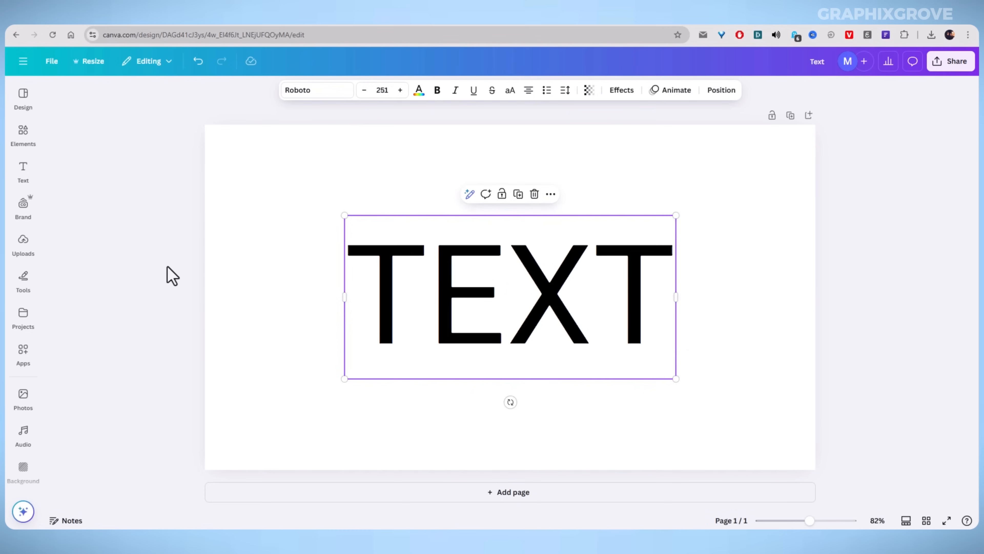
{"action": "left_click", "coordinate": [171, 275]}
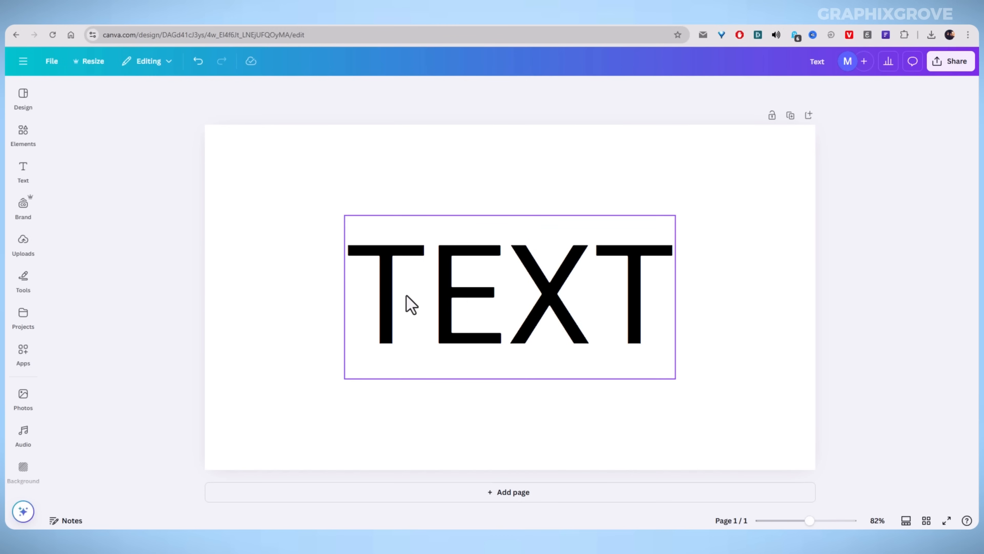
Step: Widen the TEXT box slightly beyond its last letter
{"action": "left_click_drag", "start_coordinate": [409, 303], "coordinate": [407, 293]}
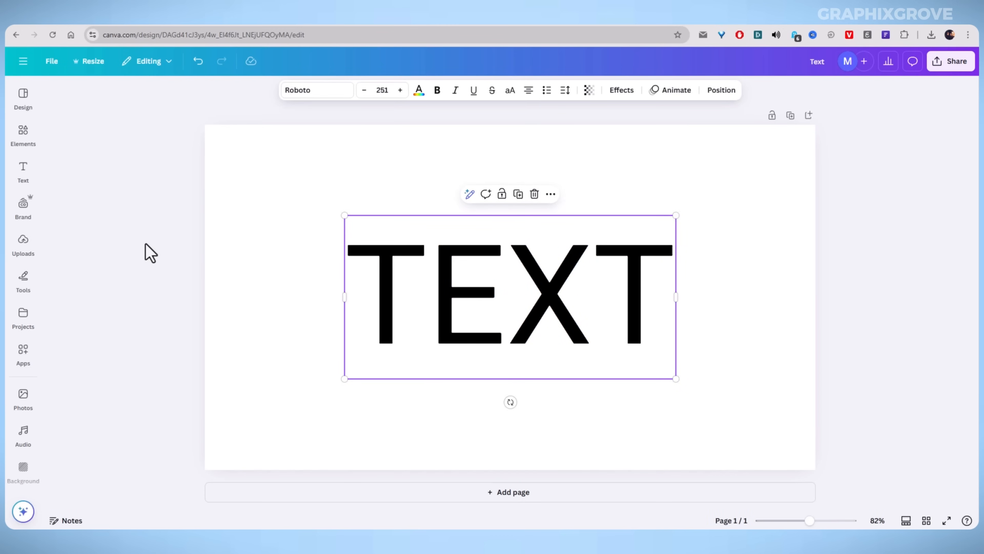
{"action": "left_click", "coordinate": [150, 253]}
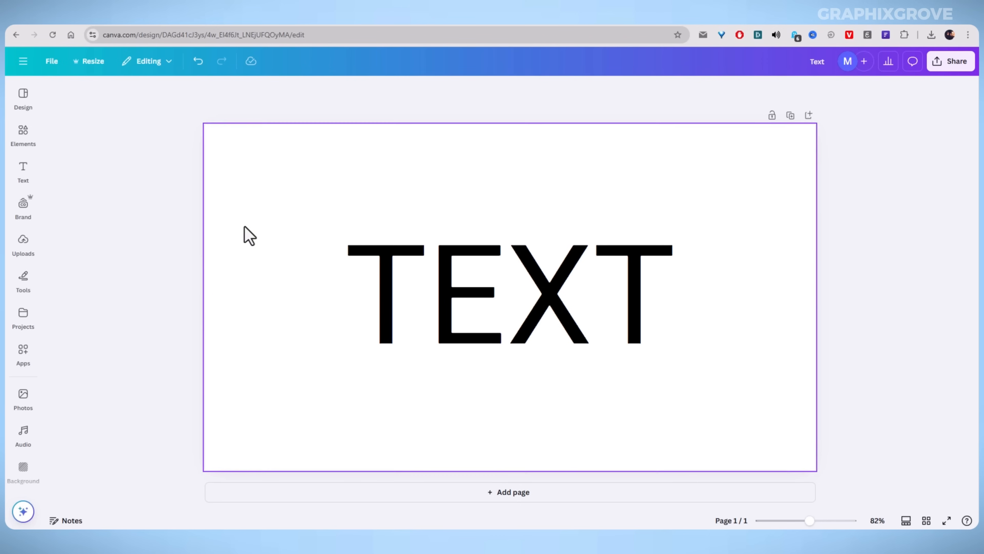
{"action": "left_click", "coordinate": [20, 171]}
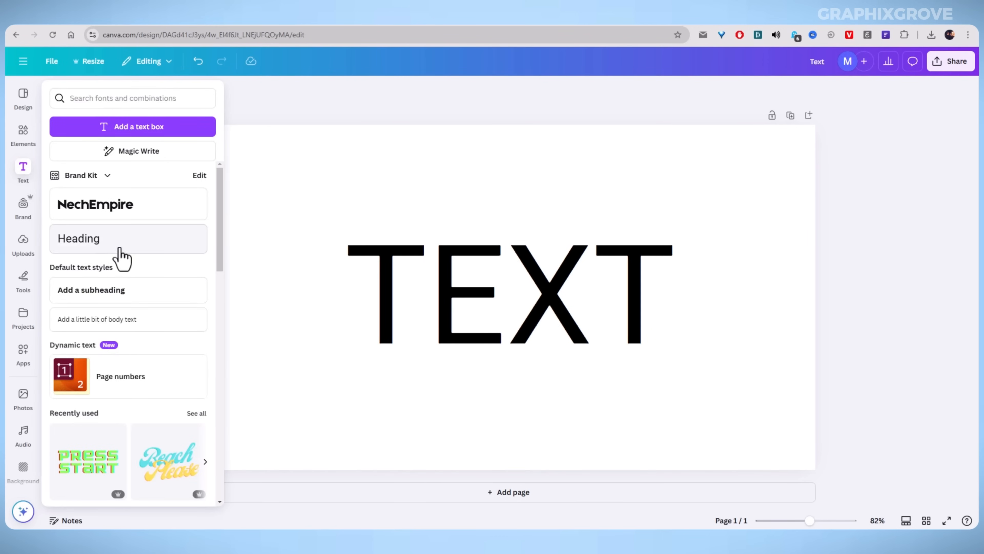
{"action": "left_click", "coordinate": [400, 287]}
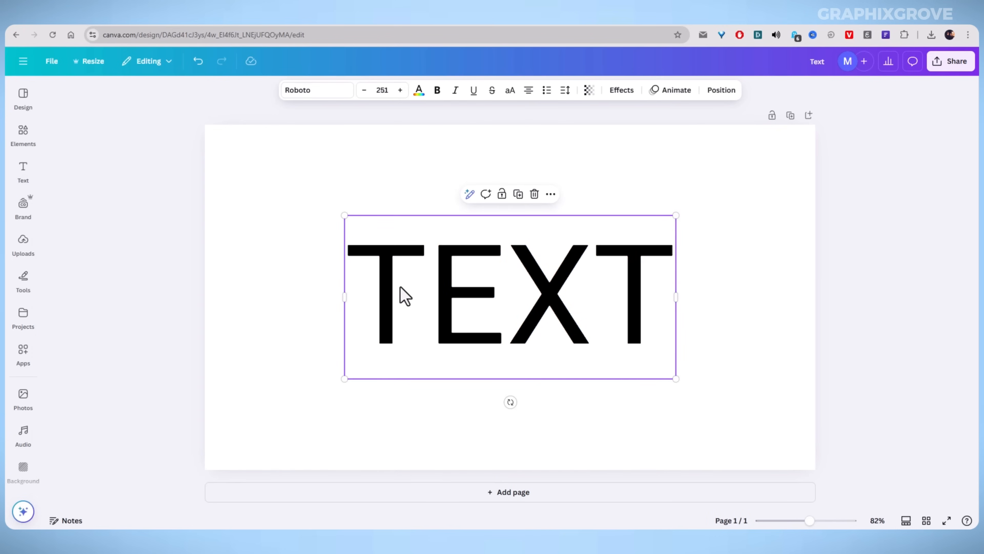
{"action": "mouse_move", "coordinate": [679, 218]}
{"action": "left_mouse_down"}
{"action": "mouse_move", "coordinate": [688, 220]}
{"action": "mouse_move", "coordinate": [644, 220]}
{"action": "mouse_move", "coordinate": [696, 222]}
{"action": "mouse_move", "coordinate": [691, 214]}
{"action": "left_mouse_up"}
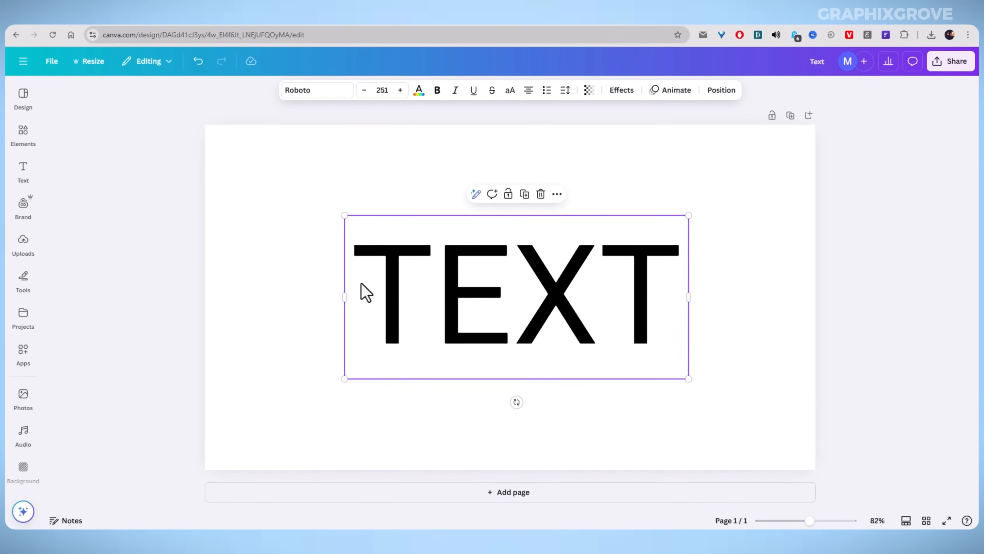
Step: Apply strikethrough to the whole word TEXT, and remove it again
{"action": "left_click", "coordinate": [324, 272]}
{"action": "left_click", "coordinate": [379, 272]}
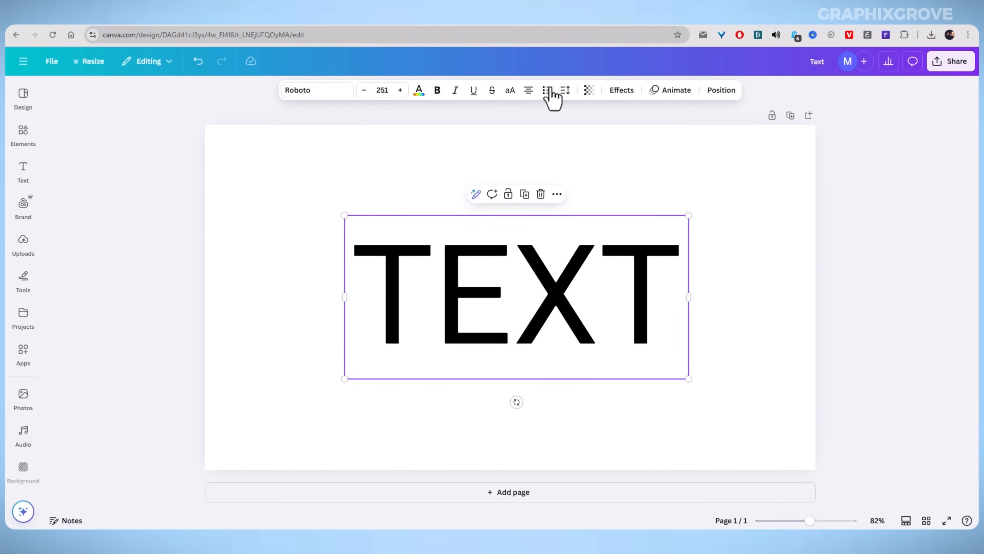
{"action": "left_click", "coordinate": [492, 92]}
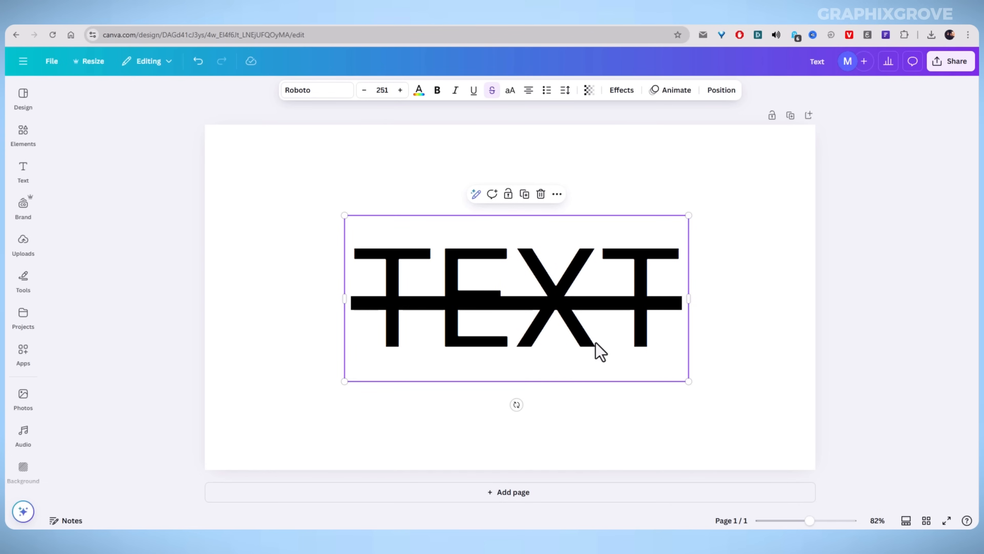
{"action": "left_click", "coordinate": [492, 90]}
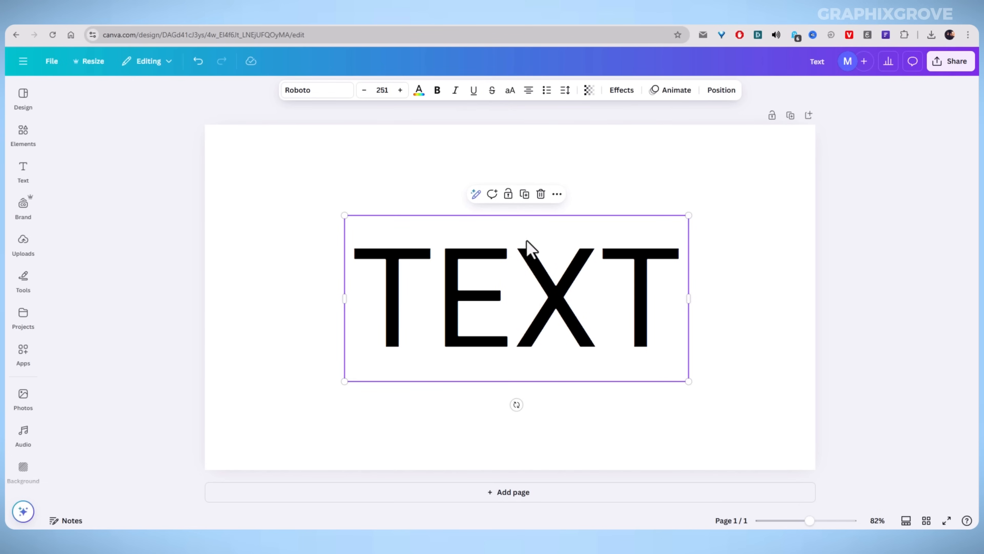
Step: Apply strikethrough to only the letter X in TEXT
{"action": "left_click_drag", "start_coordinate": [523, 288], "coordinate": [567, 288]}
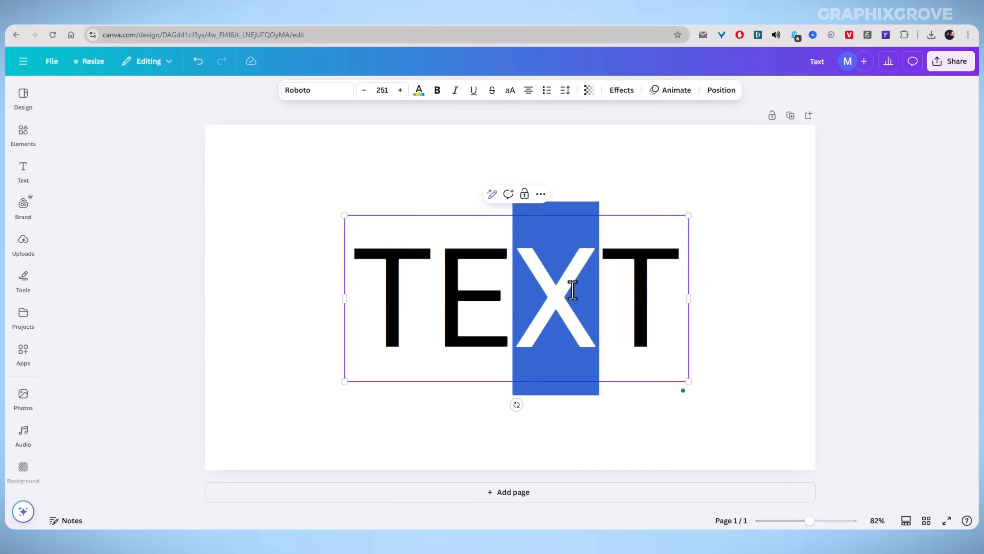
{"action": "left_click", "coordinate": [492, 91]}
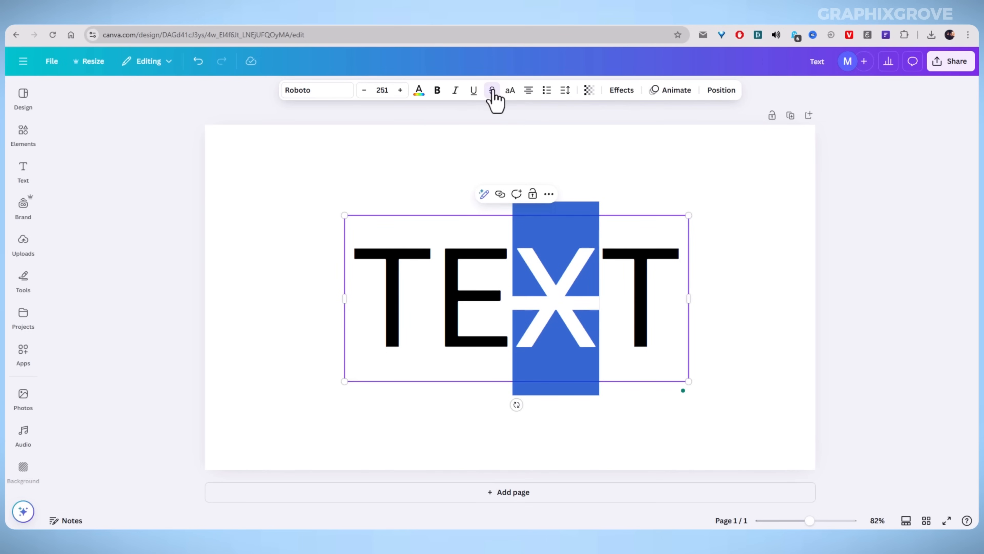
{"action": "left_click", "coordinate": [469, 282]}
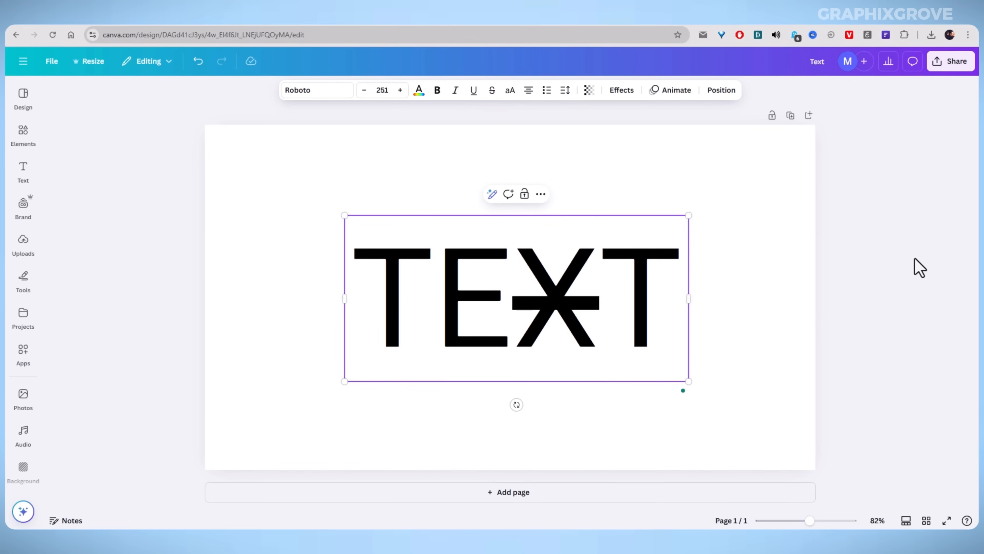
{"action": "left_click", "coordinate": [919, 269]}
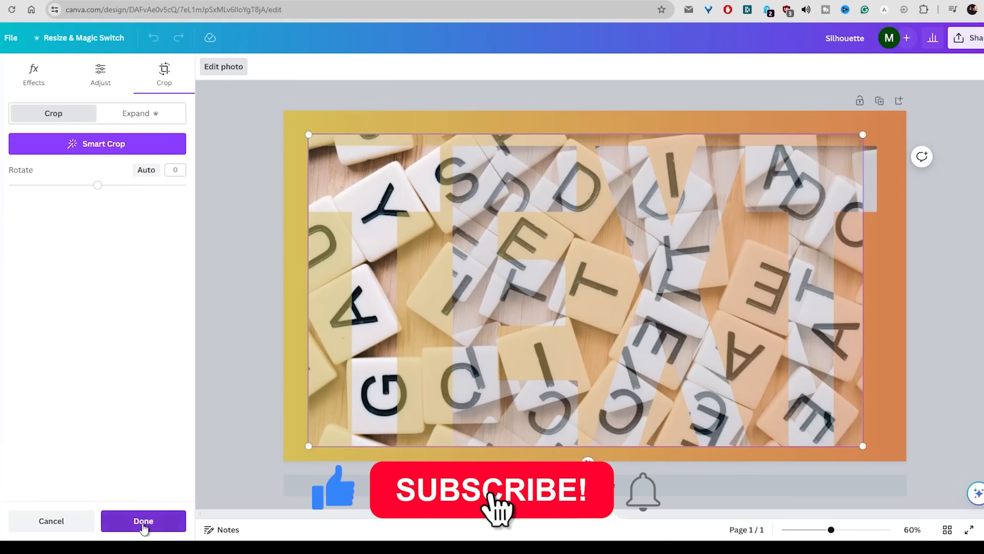
Step: Confirm the photo crop in the first T frame, and slightly enlarge and shift the letter-tile photo inside the E frame
{"action": "left_click", "coordinate": [143, 521]}
{"action": "left_click", "coordinate": [261, 308]}
{"action": "left_click", "coordinate": [506, 228]}
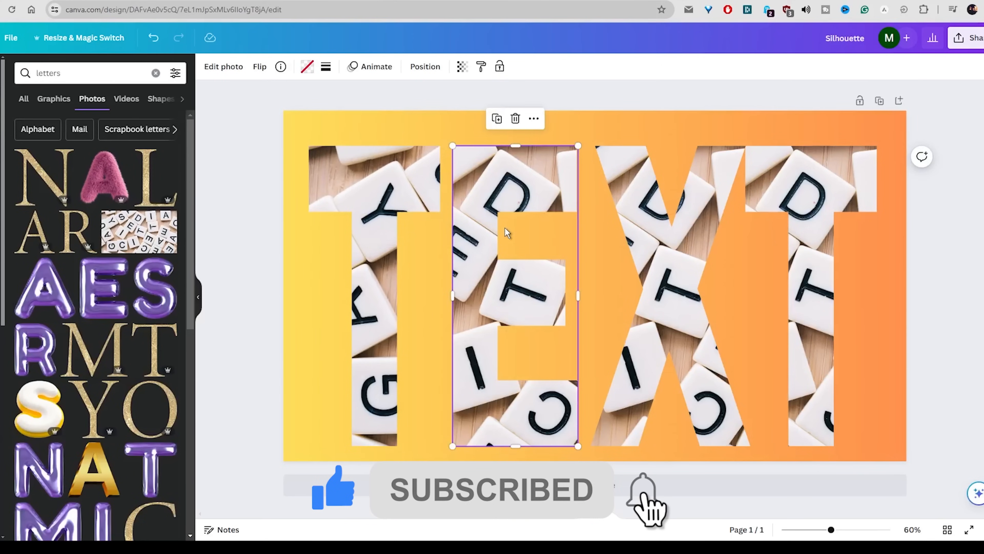
{"action": "double_click", "coordinate": [472, 201]}
{"action": "left_click_drag", "start_coordinate": [485, 218], "coordinate": [502, 206]}
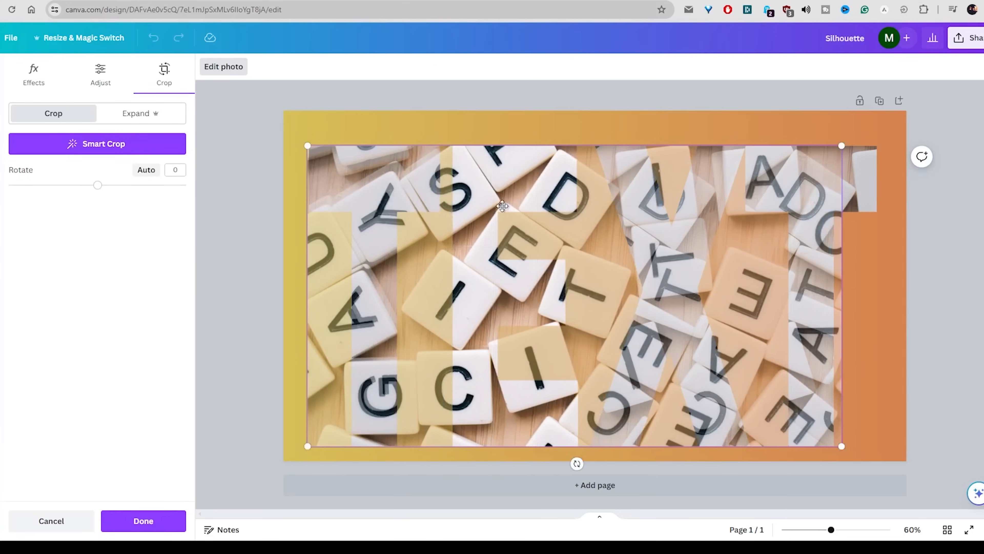
{"action": "left_click_drag", "start_coordinate": [311, 145], "coordinate": [303, 140]}
{"action": "left_click_drag", "start_coordinate": [511, 194], "coordinate": [521, 190]}
{"action": "left_click", "coordinate": [142, 521]}
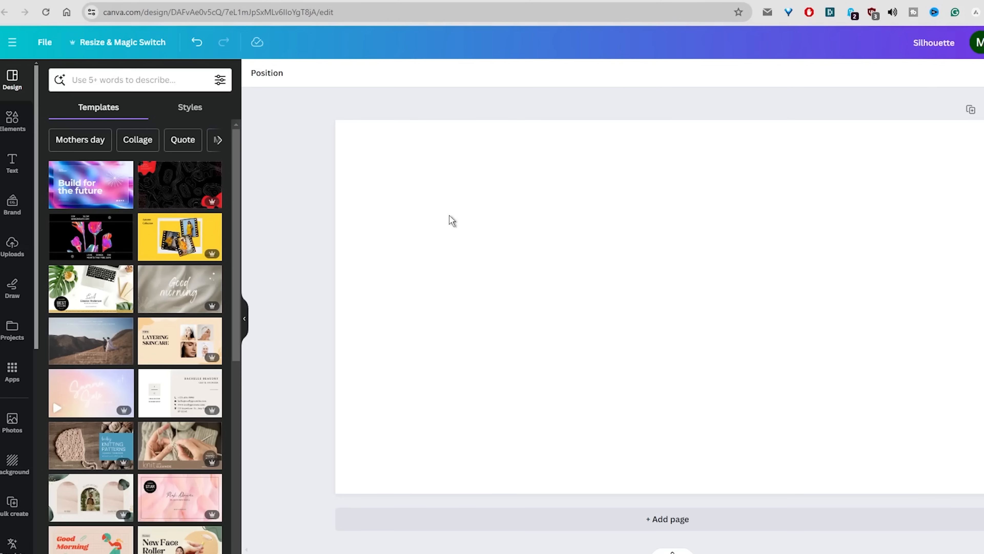
Step: Search the elements for "letters" and show all the matching frames
{"action": "left_click", "coordinate": [14, 130]}
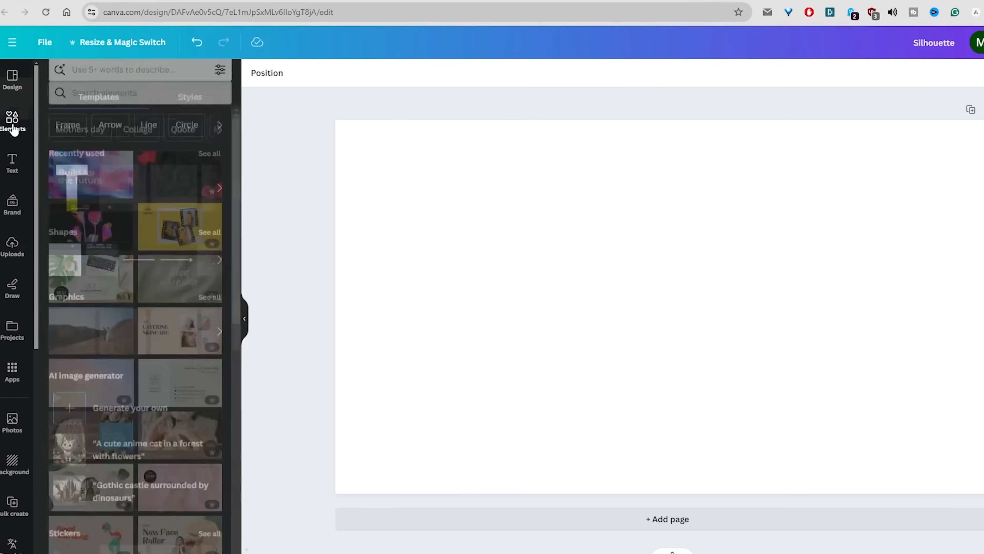
{"action": "left_click", "coordinate": [96, 78]}
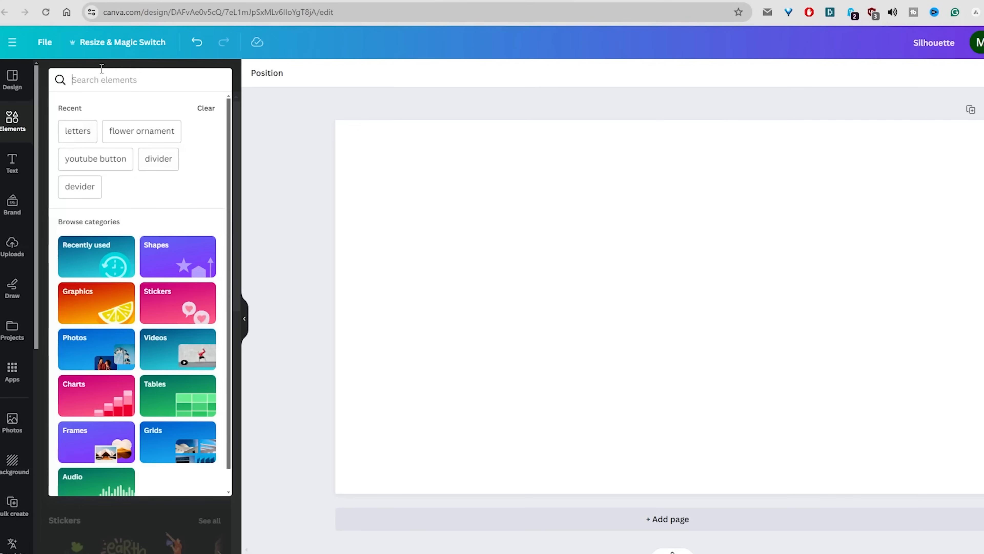
{"action": "type", "text": "letters"}
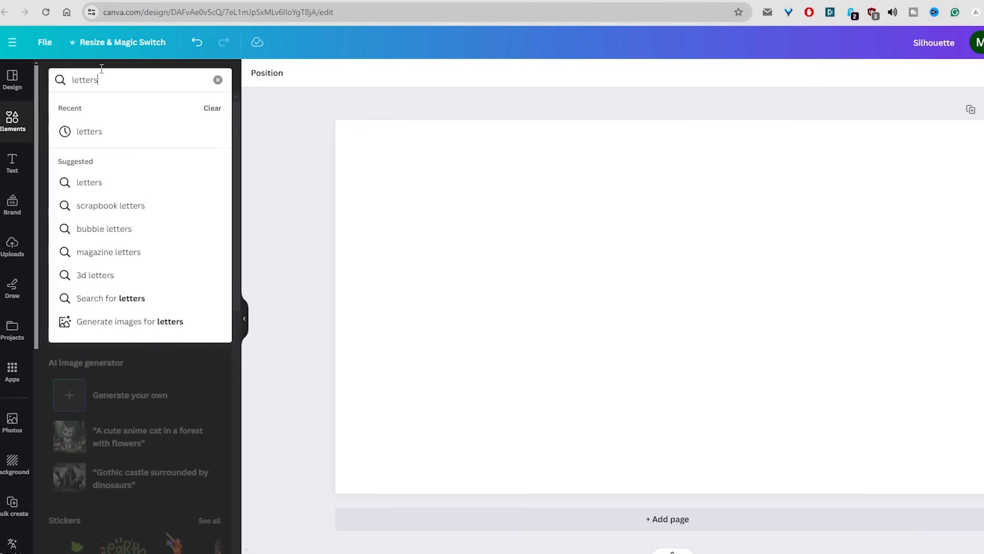
{"action": "key", "text": "Return"}
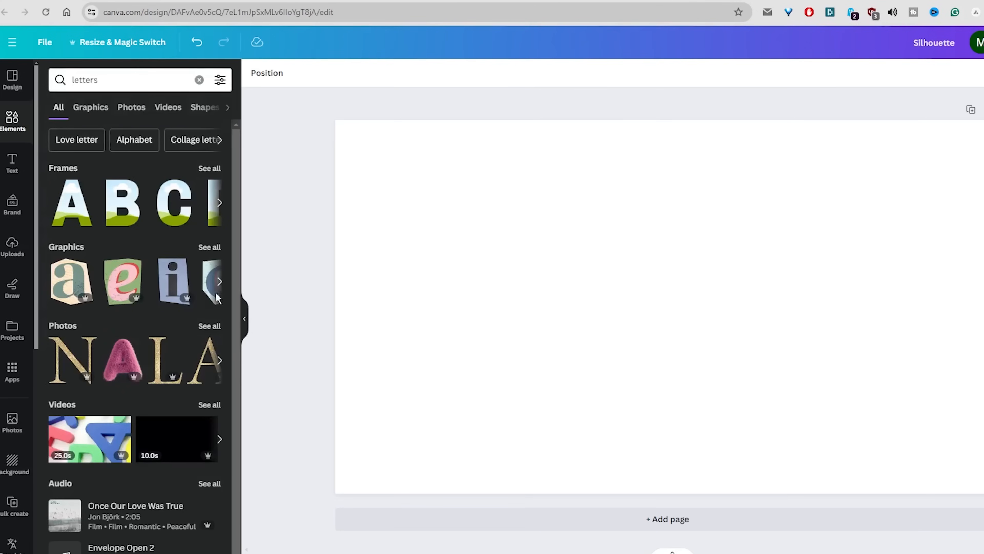
{"action": "left_click", "coordinate": [210, 168]}
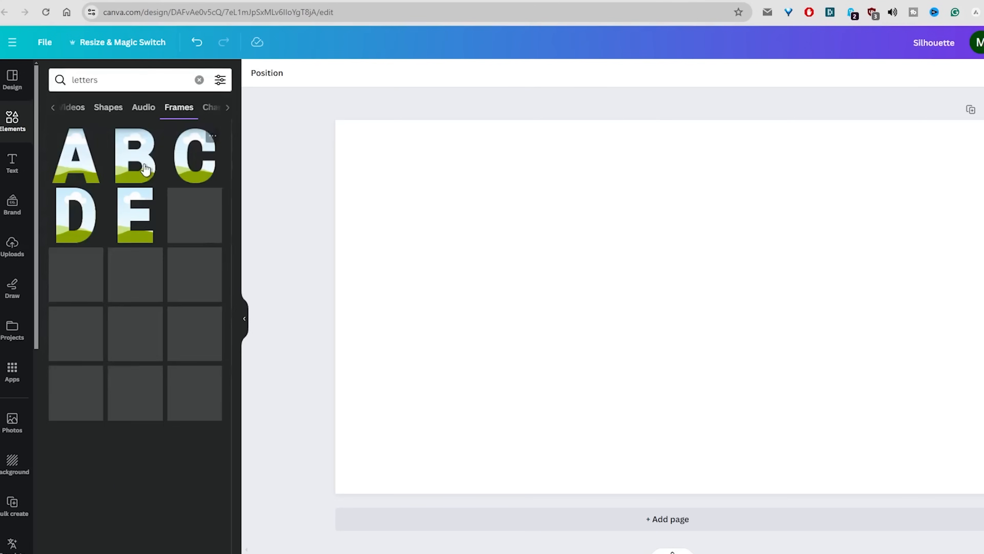
Step: Add the letter frames T, E, X and a second T to the blank page
{"action": "scroll", "coordinate": [139, 250], "scroll_direction": "down", "scroll_amount": 3}
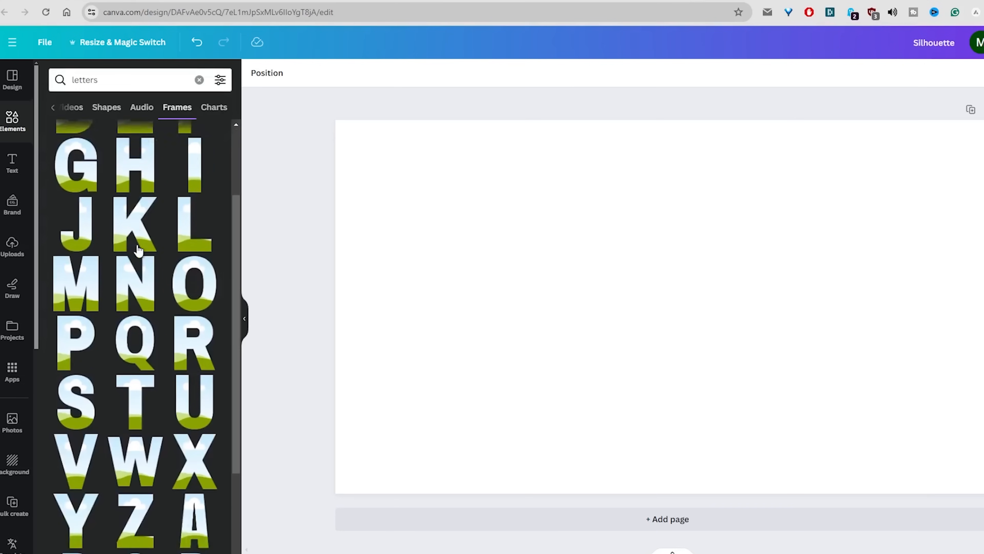
{"action": "left_click", "coordinate": [127, 392]}
{"action": "left_click_drag", "start_coordinate": [662, 320], "coordinate": [518, 305]}
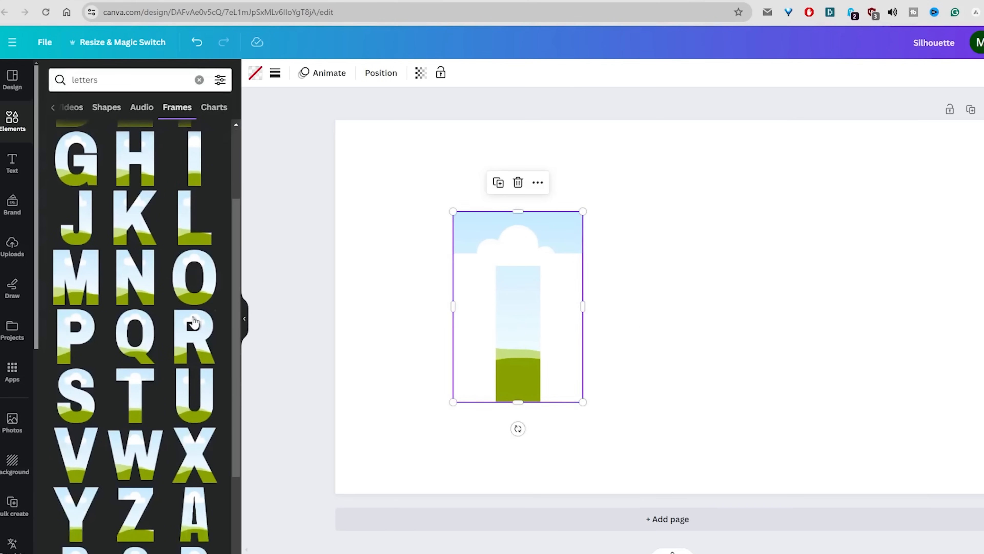
{"action": "scroll", "coordinate": [107, 309], "scroll_direction": "down", "scroll_amount": 2}
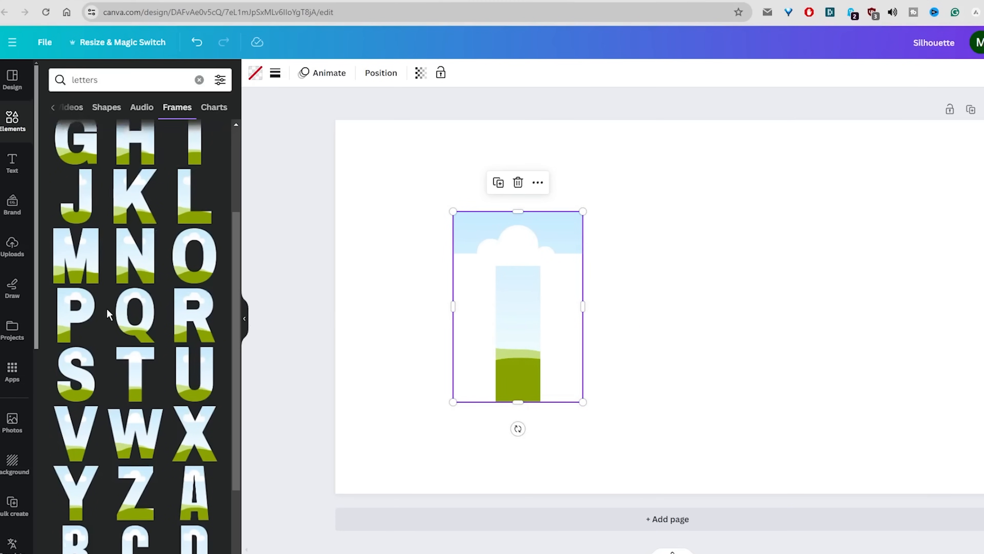
{"action": "scroll", "coordinate": [110, 252], "scroll_direction": "up", "scroll_amount": 4}
{"action": "left_click", "coordinate": [128, 221]}
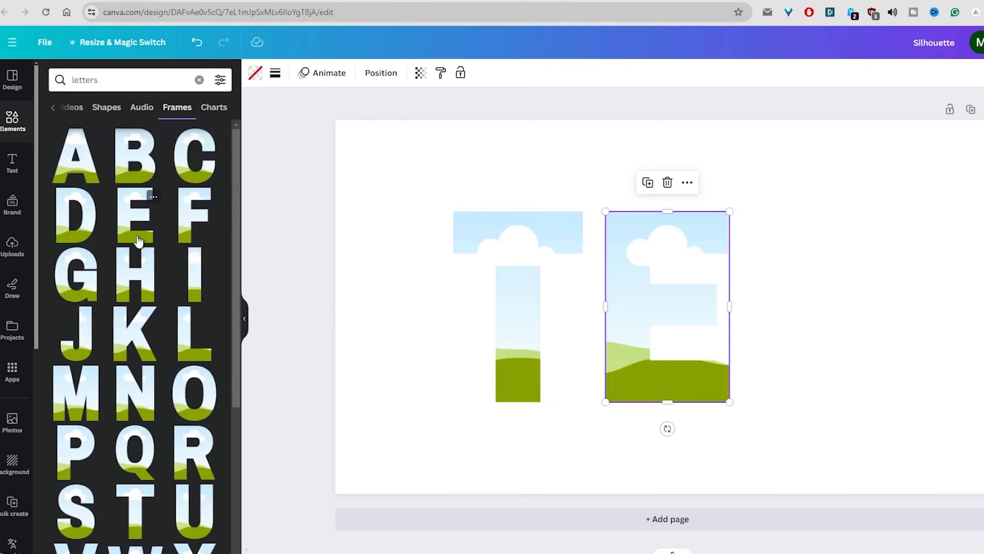
{"action": "scroll", "coordinate": [128, 310], "scroll_direction": "down", "scroll_amount": 3}
{"action": "scroll", "coordinate": [127, 378], "scroll_direction": "down", "scroll_amount": 3}
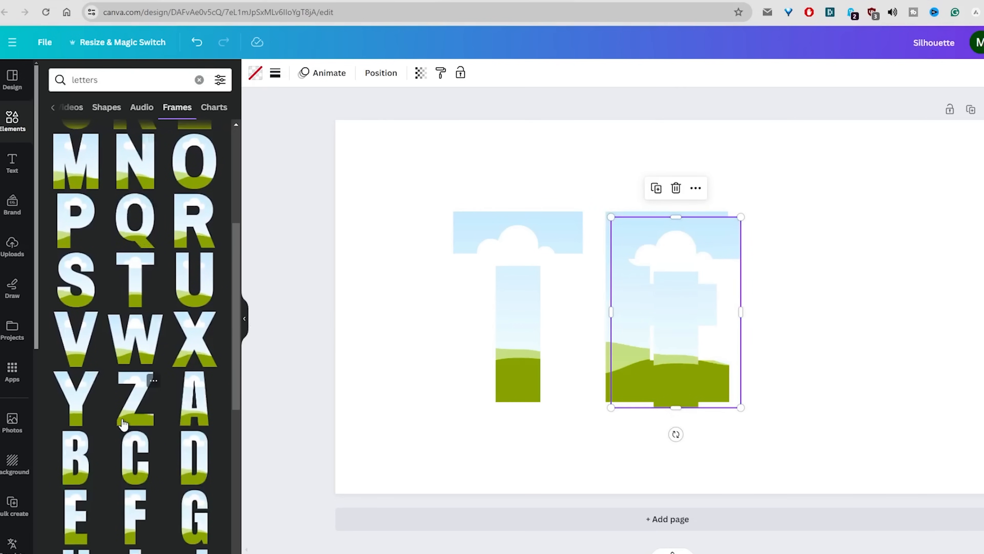
Step: Arrange the four letter frames in one level row so that they spell TEXT
{"action": "left_click_drag", "start_coordinate": [523, 301], "coordinate": [489, 297]}
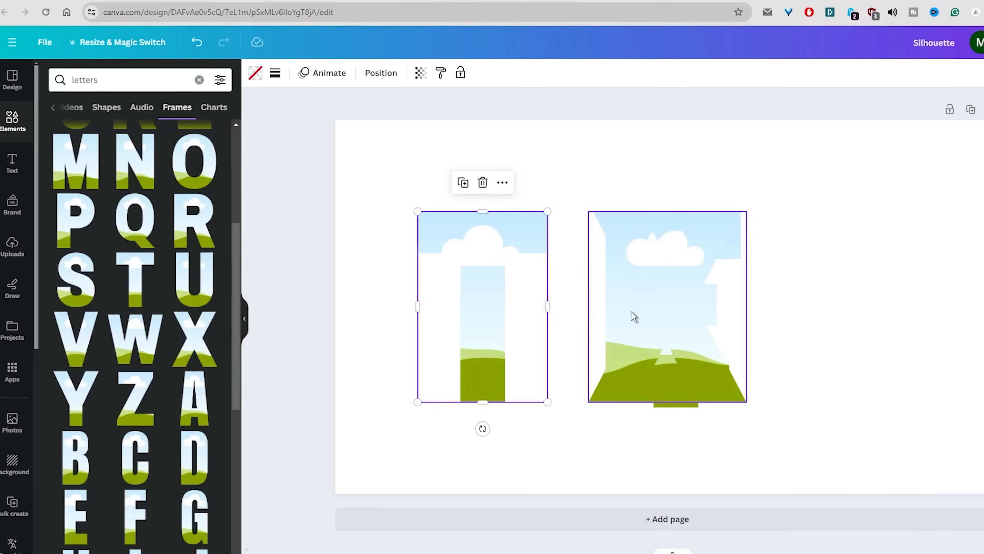
{"action": "left_click_drag", "start_coordinate": [633, 314], "coordinate": [796, 310]}
{"action": "left_click_drag", "start_coordinate": [709, 314], "coordinate": [943, 387]}
{"action": "left_click_drag", "start_coordinate": [671, 323], "coordinate": [627, 321]}
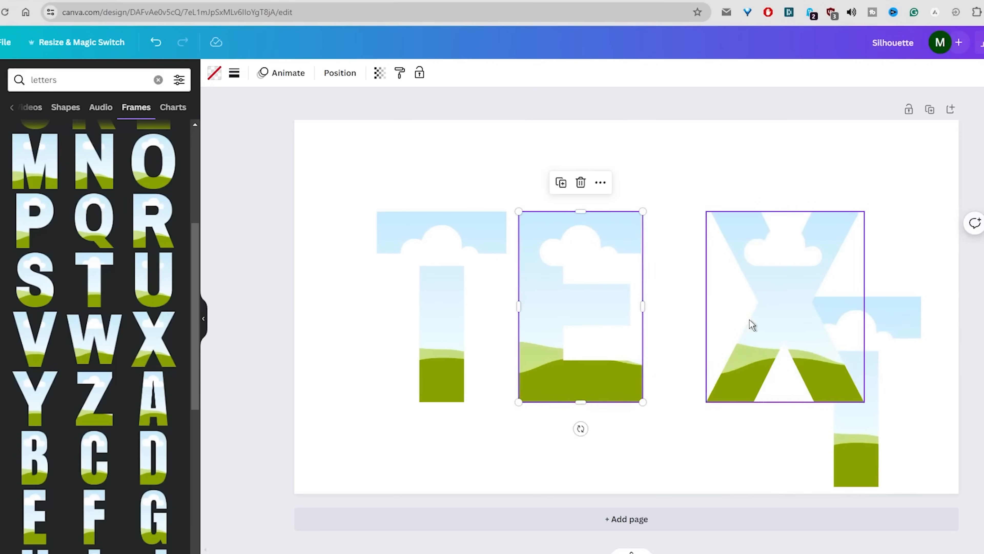
{"action": "left_click_drag", "start_coordinate": [752, 325], "coordinate": [714, 318]}
{"action": "left_click_drag", "start_coordinate": [873, 351], "coordinate": [902, 279]}
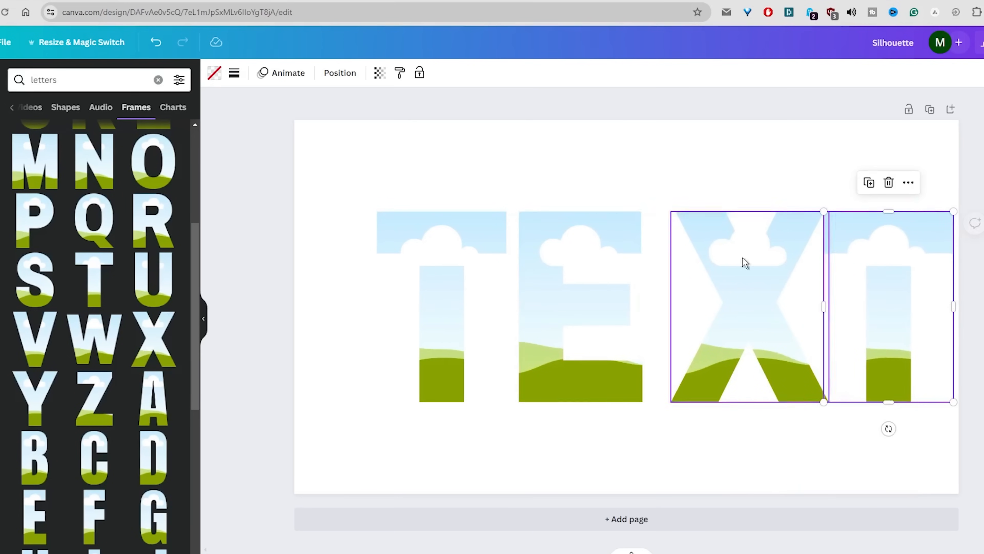
Step: Move all four letter frames together to the lower part of the page, centred horizontally
{"action": "left_click_drag", "start_coordinate": [237, 187], "coordinate": [907, 424]}
{"action": "left_click_drag", "start_coordinate": [847, 374], "coordinate": [809, 428]}
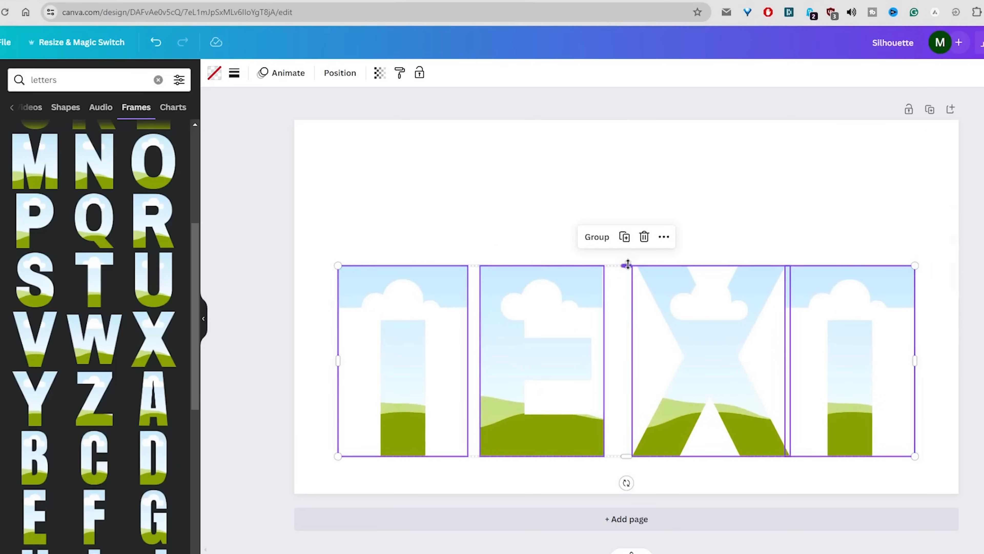
Step: Stretch the four letter frames upward so that they fill most of the page height
{"action": "left_click_drag", "start_coordinate": [629, 256], "coordinate": [628, 136]}
{"action": "left_click_drag", "start_coordinate": [552, 228], "coordinate": [550, 248]}
{"action": "left_click", "coordinate": [275, 249]}
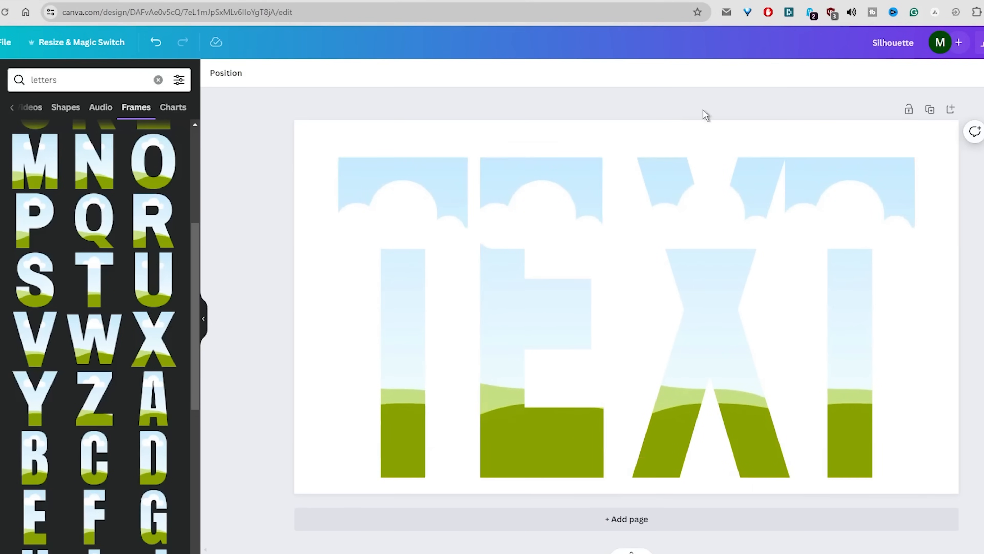
Step: Move the X and final T frames closer to the E, and widen the whole TEXT row towards both page edges
{"action": "left_click_drag", "start_coordinate": [684, 99], "coordinate": [811, 402]}
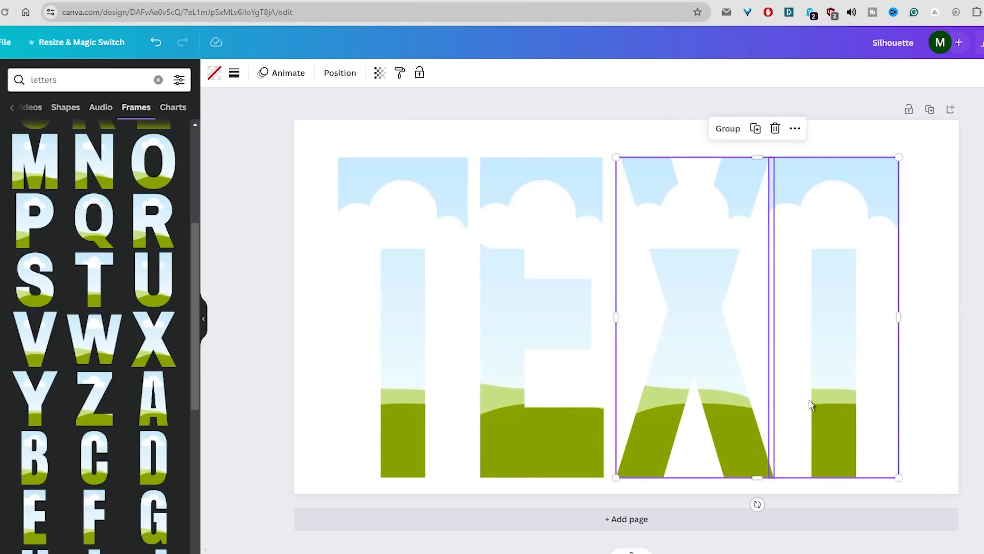
{"action": "left_click_drag", "start_coordinate": [284, 278], "coordinate": [928, 315]}
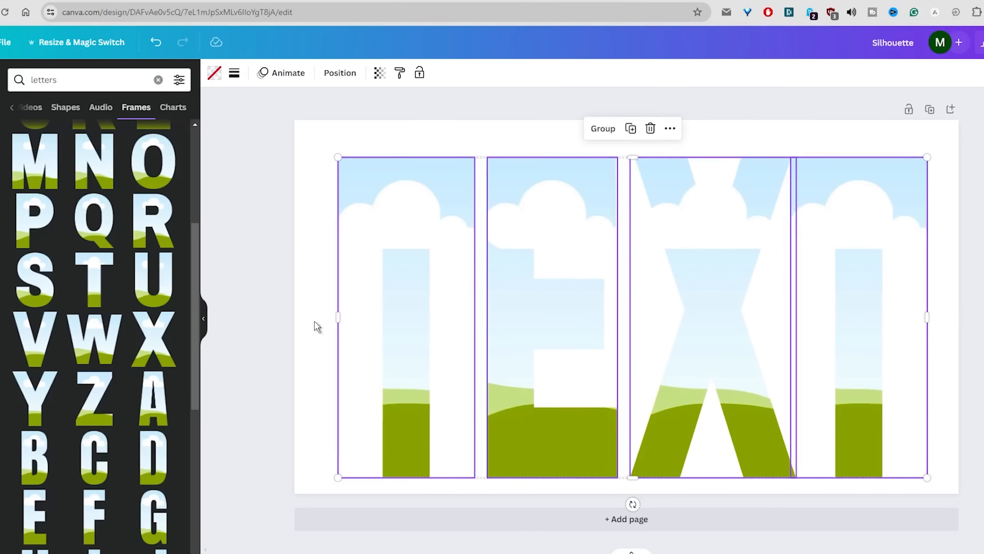
{"action": "left_click_drag", "start_coordinate": [334, 319], "coordinate": [318, 318]}
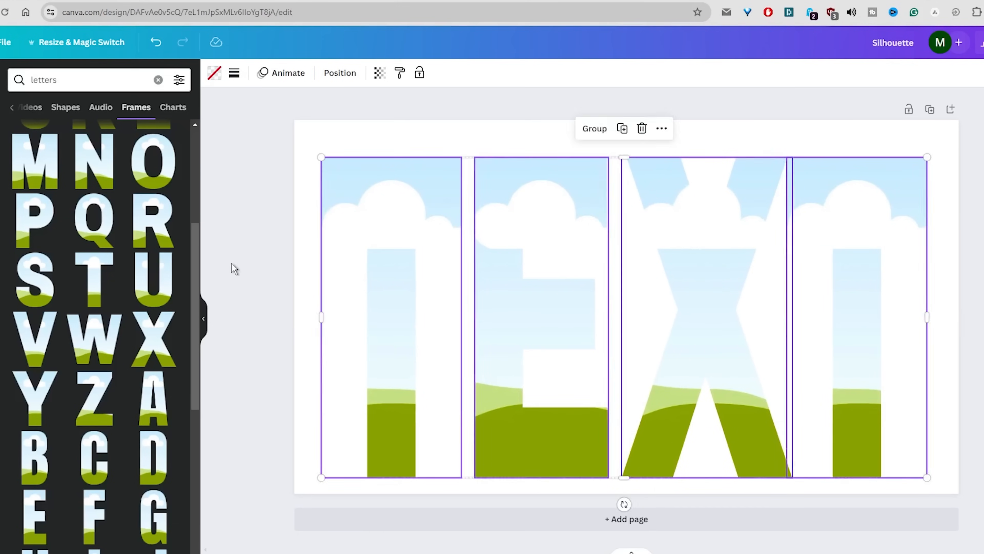
{"action": "left_click", "coordinate": [233, 266]}
Step: Fill the page background with the yellow-to-orange gradient
{"action": "left_click", "coordinate": [309, 136]}
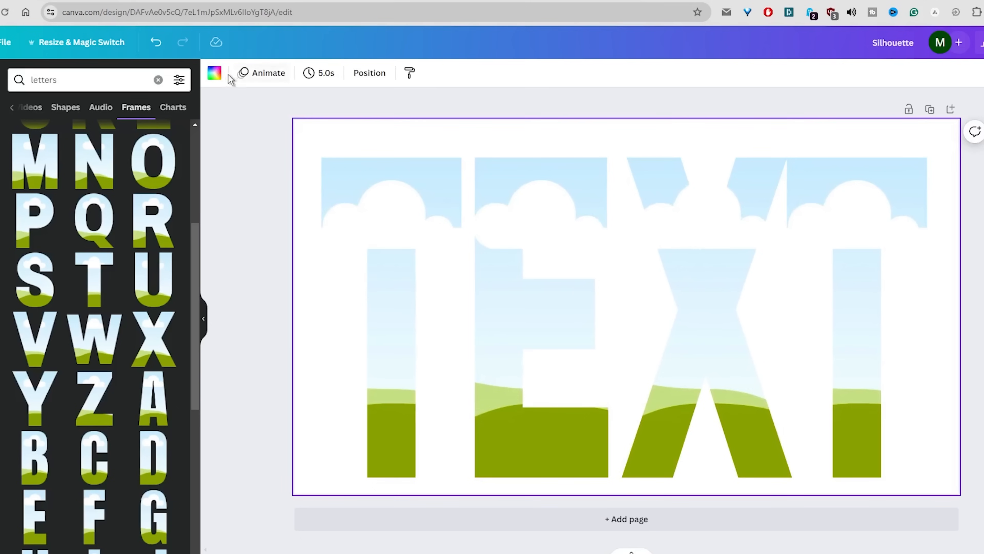
{"action": "left_click", "coordinate": [213, 74]}
{"action": "left_click", "coordinate": [108, 527]}
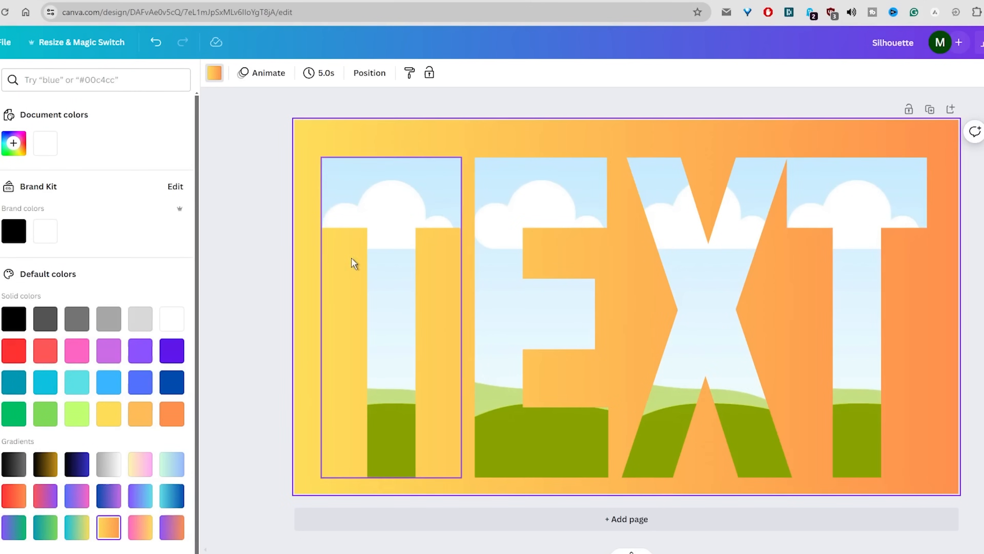
Step: Fill the first T frame with black, the E with the grey-to-white gradient and the X with the red-to-purple gradient
{"action": "left_click", "coordinate": [353, 217]}
{"action": "left_click", "coordinate": [16, 232]}
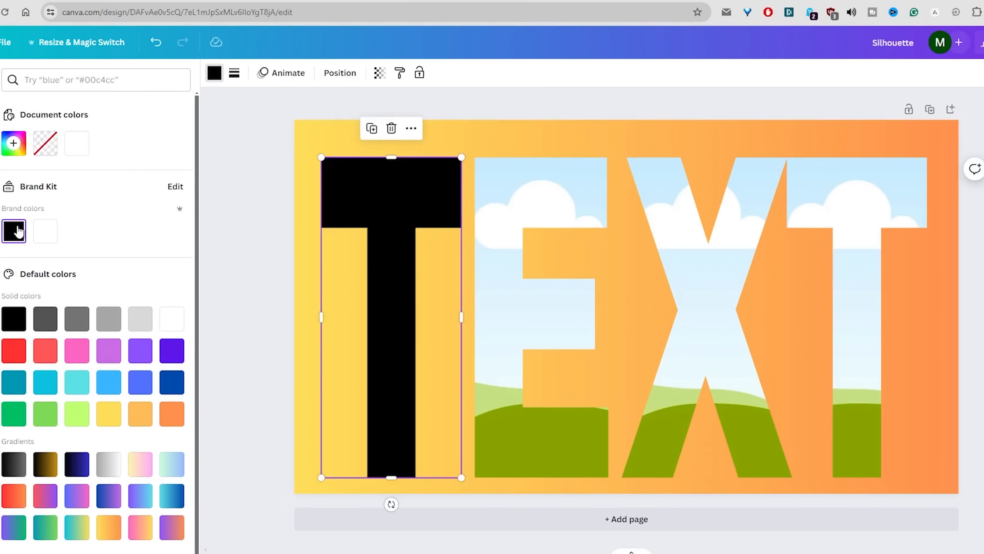
{"action": "left_click", "coordinate": [547, 315]}
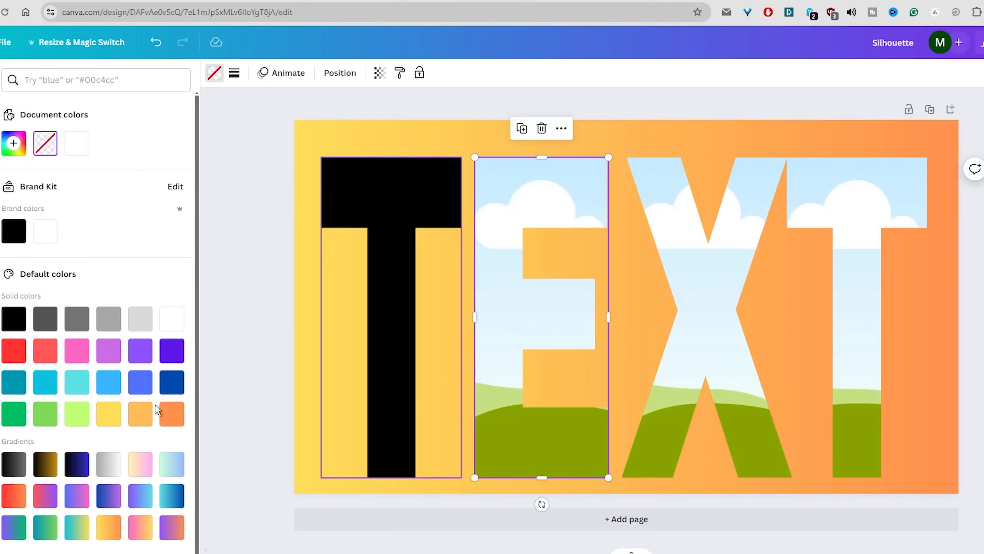
{"action": "left_click", "coordinate": [108, 464]}
{"action": "left_click", "coordinate": [705, 345]}
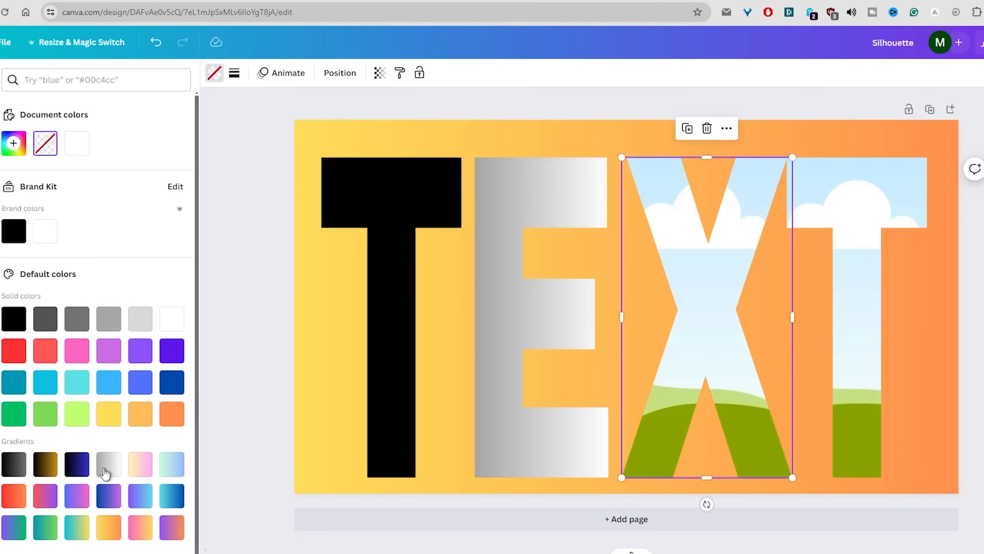
{"action": "left_click", "coordinate": [45, 496]}
{"action": "left_click", "coordinate": [240, 327]}
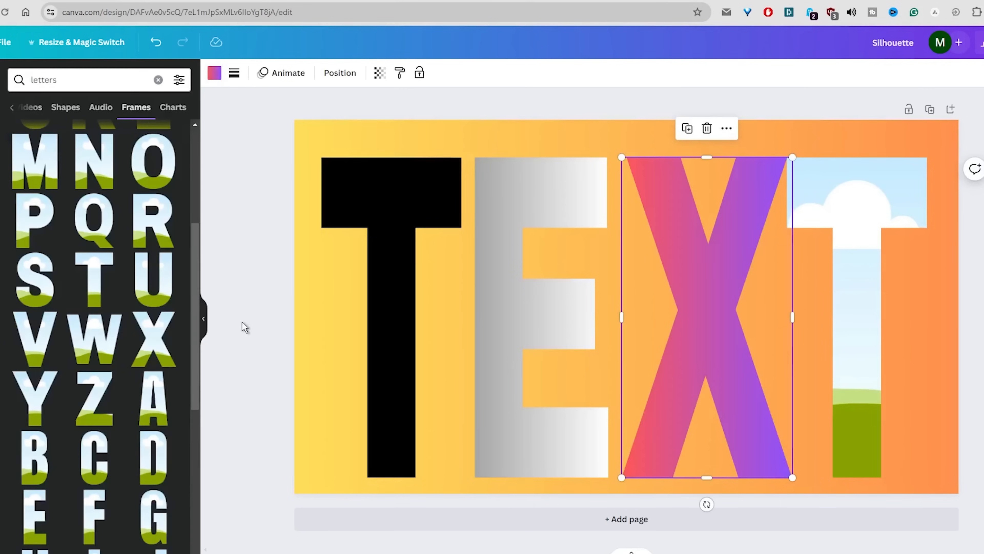
Step: Find the photo of scattered letter tiles among the "letters" photo results and fill all four TEXT frames with it
{"action": "left_click", "coordinate": [1, 250]}
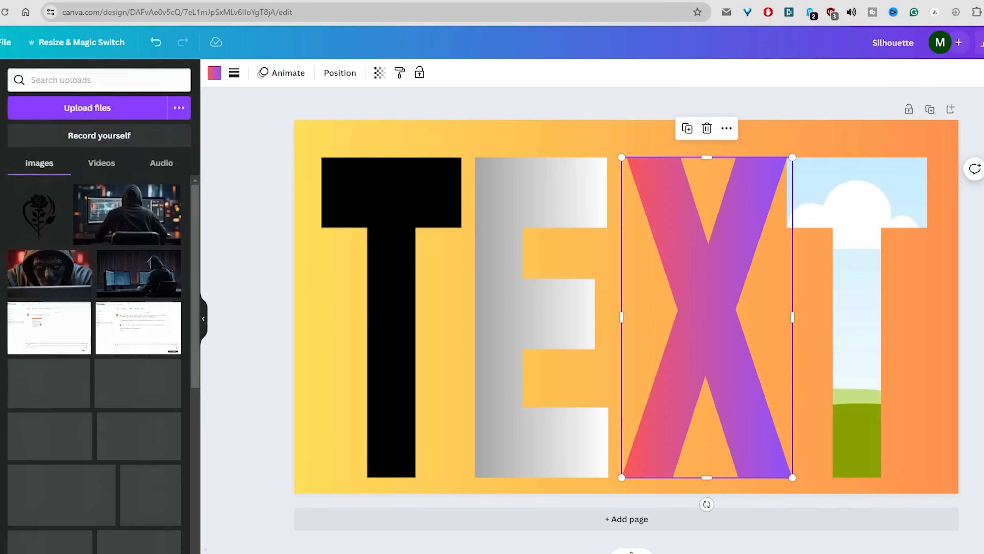
{"action": "left_click", "coordinate": [0, 124]}
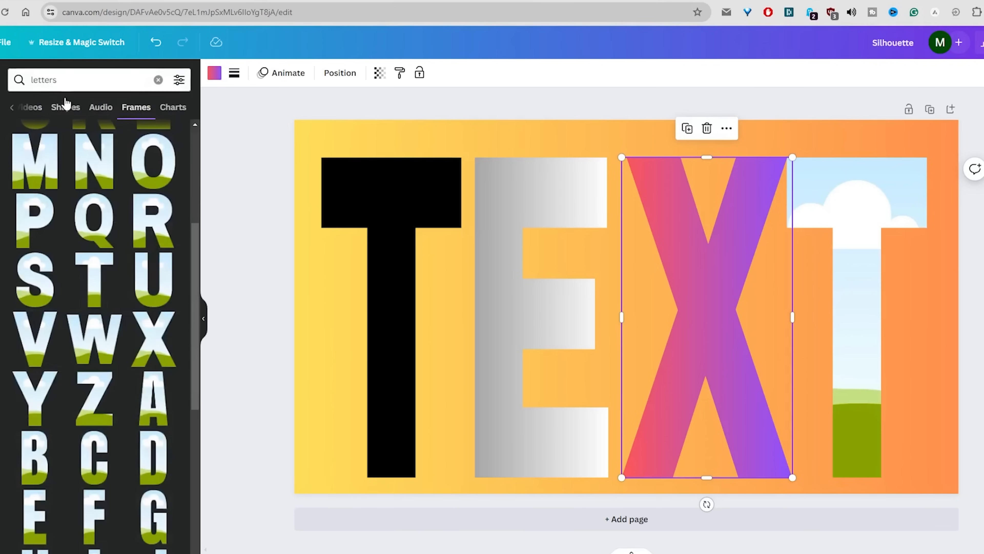
{"action": "left_click", "coordinate": [100, 108]}
{"action": "left_click", "coordinate": [71, 111]}
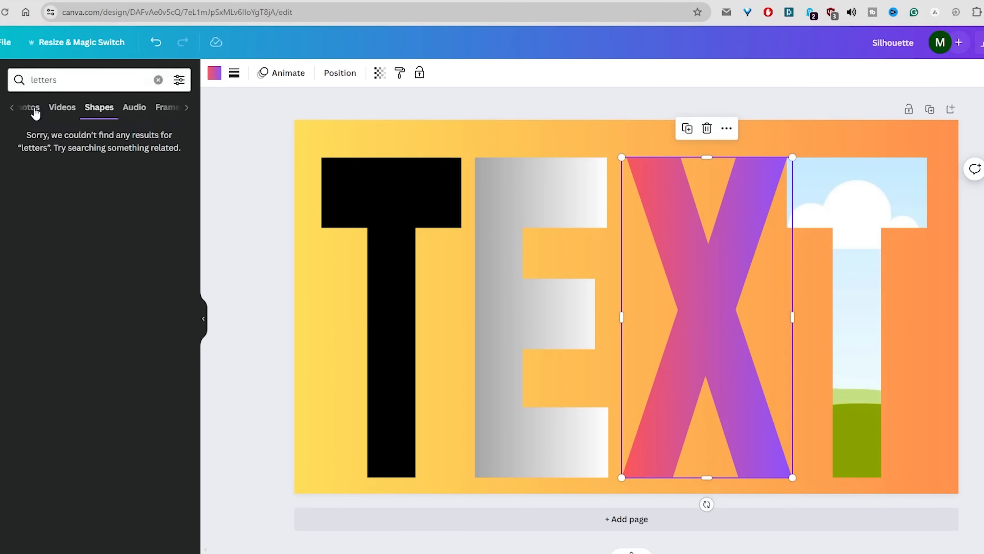
{"action": "left_click", "coordinate": [35, 112]}
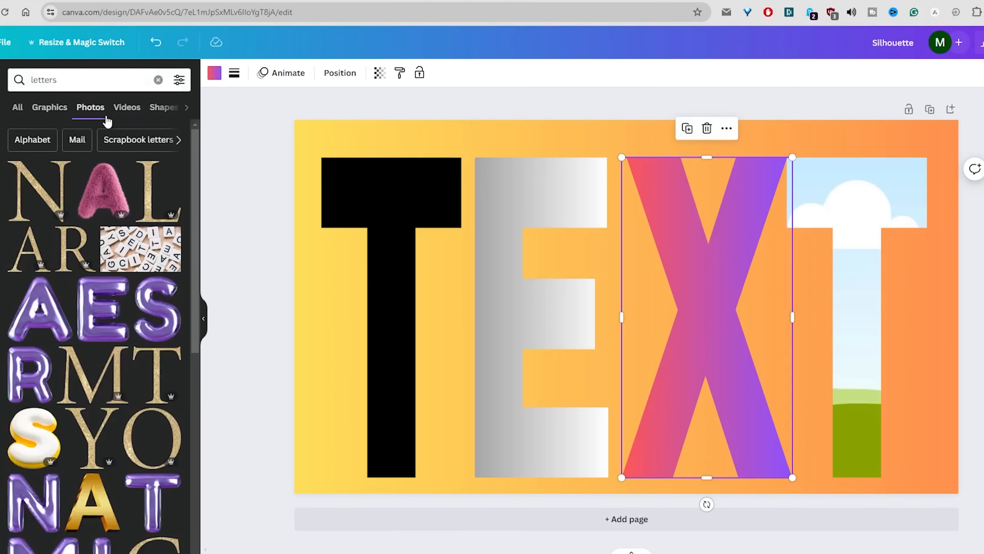
{"action": "left_click_drag", "start_coordinate": [125, 263], "coordinate": [689, 286]}
{"action": "left_click_drag", "start_coordinate": [134, 252], "coordinate": [514, 194]}
{"action": "left_click_drag", "start_coordinate": [139, 251], "coordinate": [378, 278]}
{"action": "left_click_drag", "start_coordinate": [140, 250], "coordinate": [864, 244]}
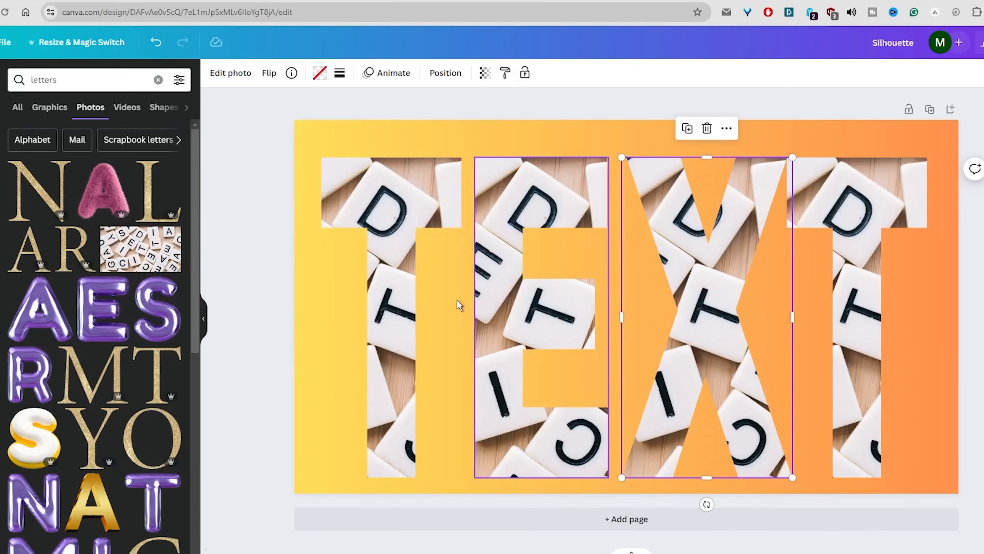
Step: Shift the letter-tile photo to the right inside the first T frame to change its visible part
{"action": "left_click", "coordinate": [294, 300]}
{"action": "left_click", "coordinate": [386, 284]}
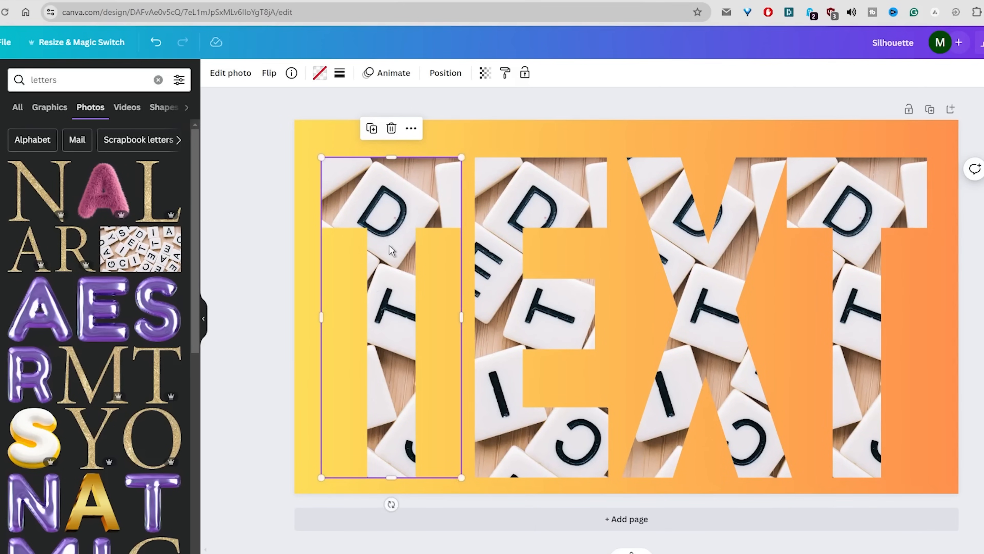
{"action": "double_click", "coordinate": [352, 186]}
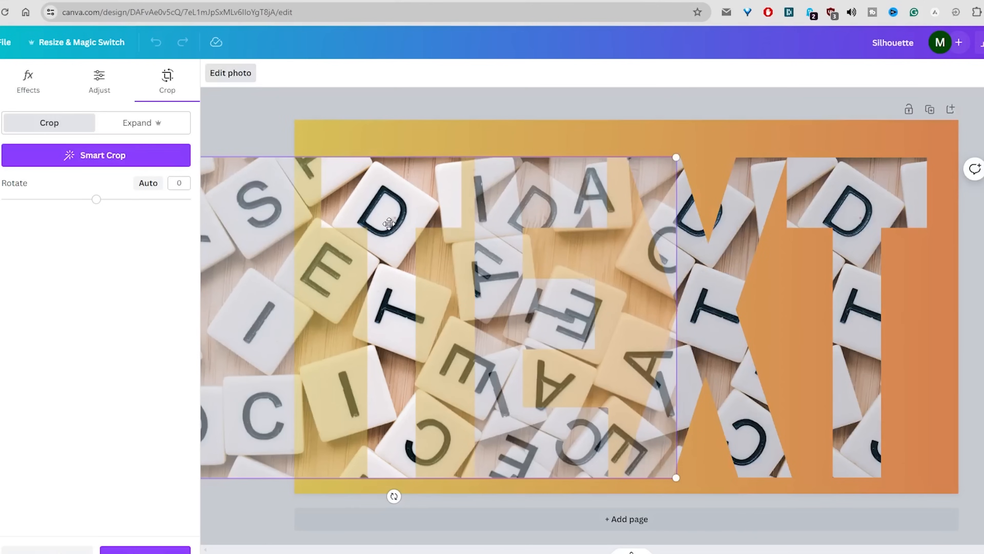
{"action": "left_click_drag", "start_coordinate": [381, 218], "coordinate": [620, 201]}
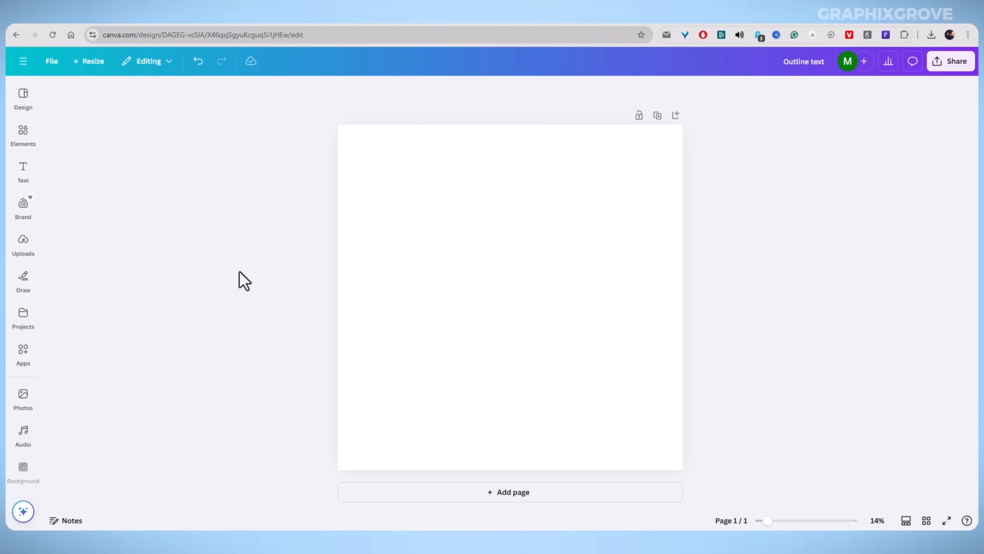
Step: Add a heading to the blank page of the Outline text design and enlarge it to about size 650 near the centre
{"action": "left_click", "coordinate": [29, 170]}
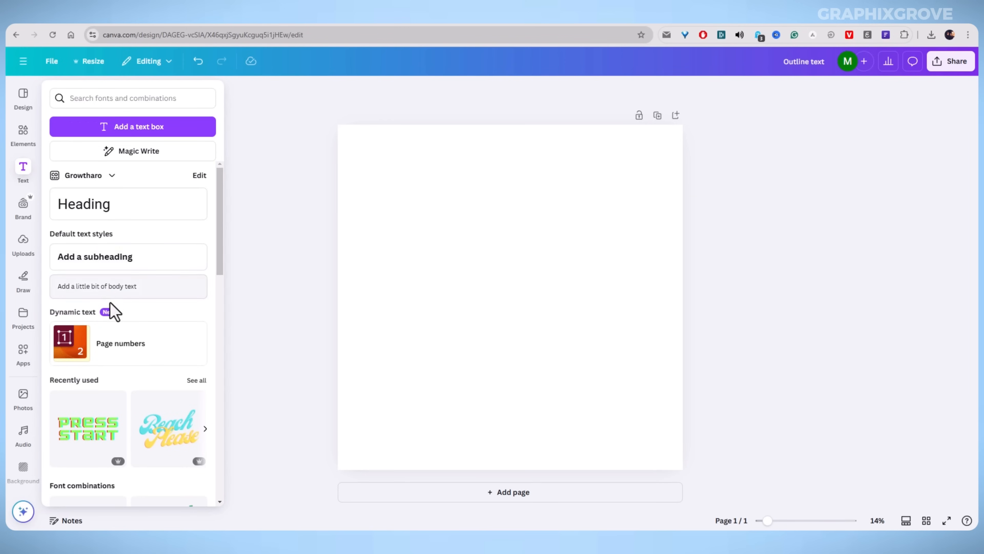
{"action": "left_click", "coordinate": [112, 211]}
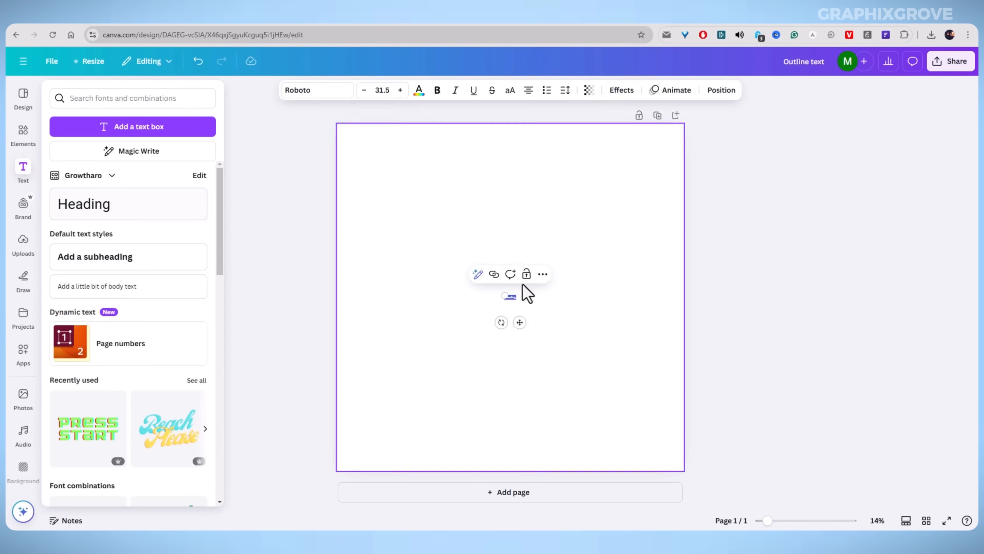
{"action": "left_click_drag", "start_coordinate": [503, 293], "coordinate": [293, 259]}
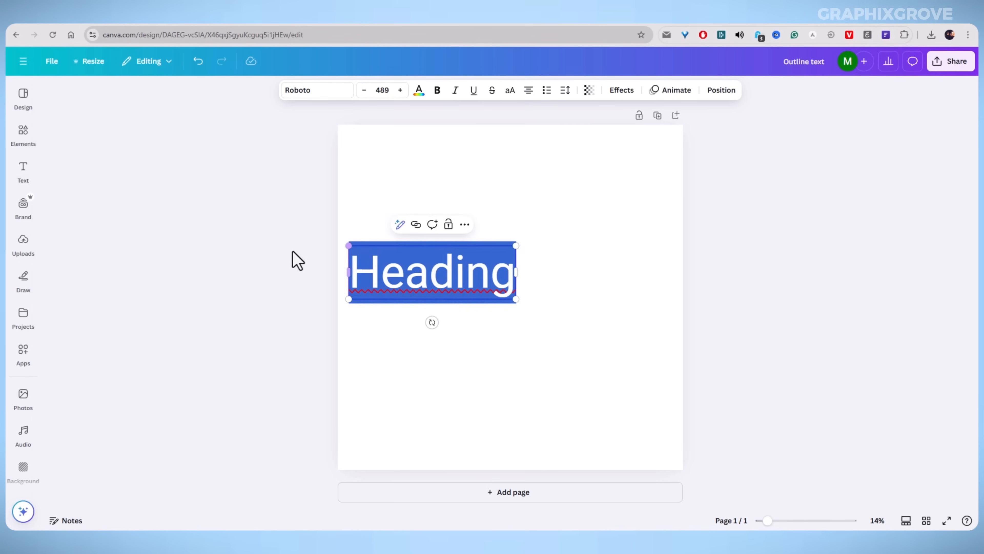
{"action": "left_click_drag", "start_coordinate": [395, 279], "coordinate": [488, 277]}
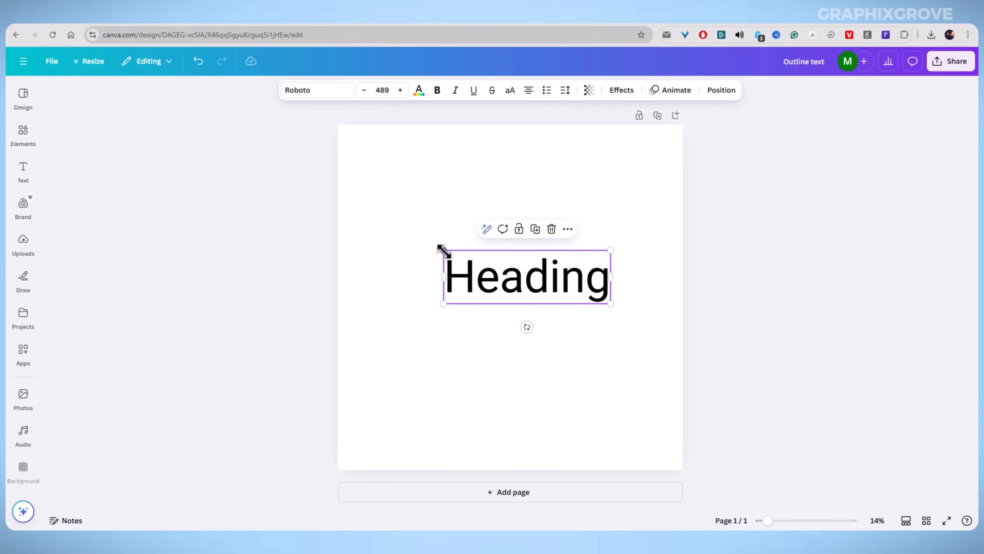
{"action": "left_click_drag", "start_coordinate": [444, 250], "coordinate": [388, 234]}
Step: Replace the heading's text with TEXT and set its font to Etna Sans Serif
{"action": "double_click", "coordinate": [456, 277]}
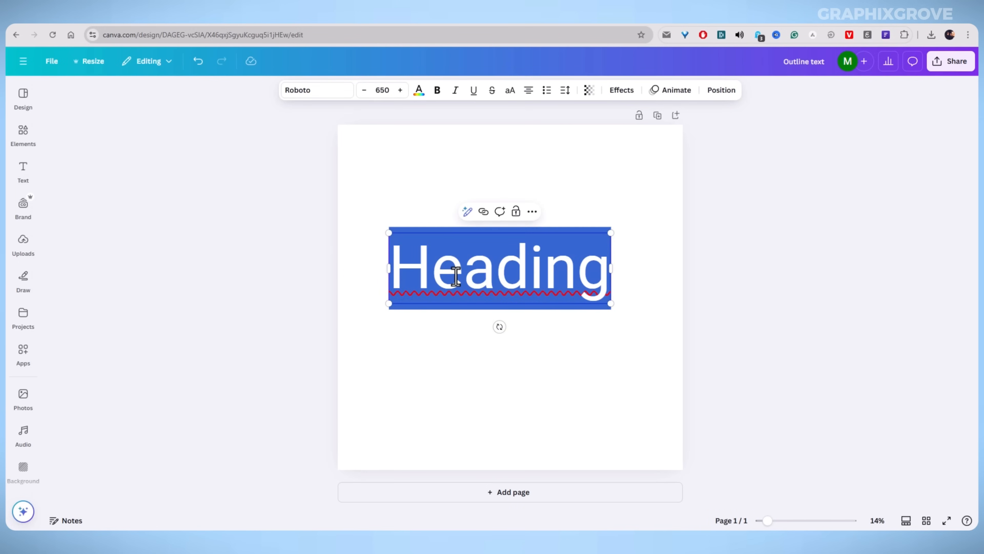
{"action": "type", "text": "TE"}
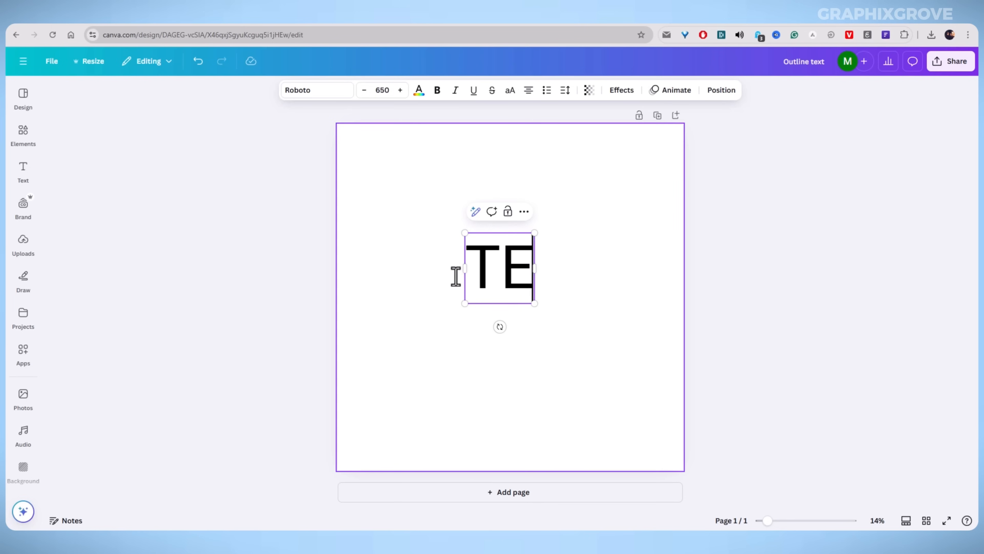
{"action": "type", "text": "XT"}
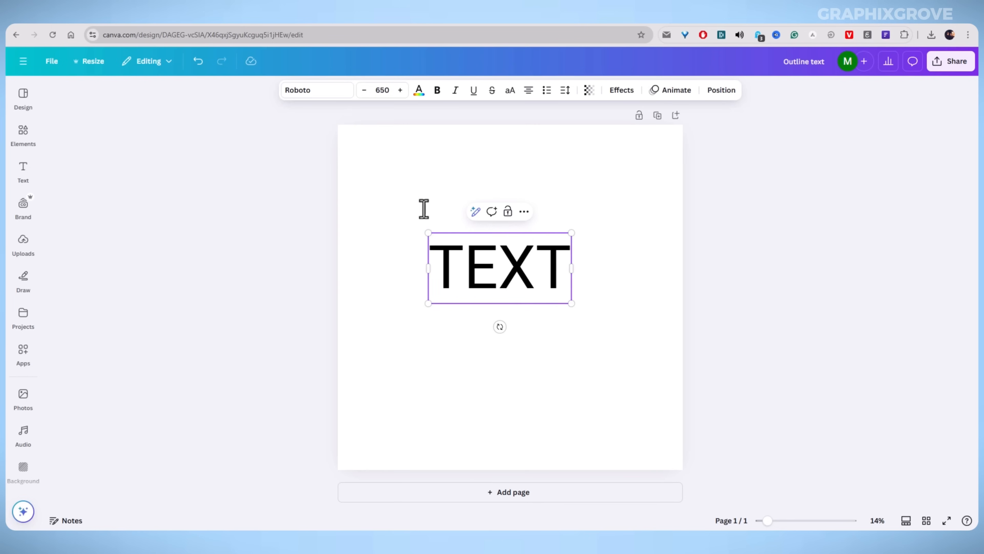
{"action": "left_click", "coordinate": [297, 95]}
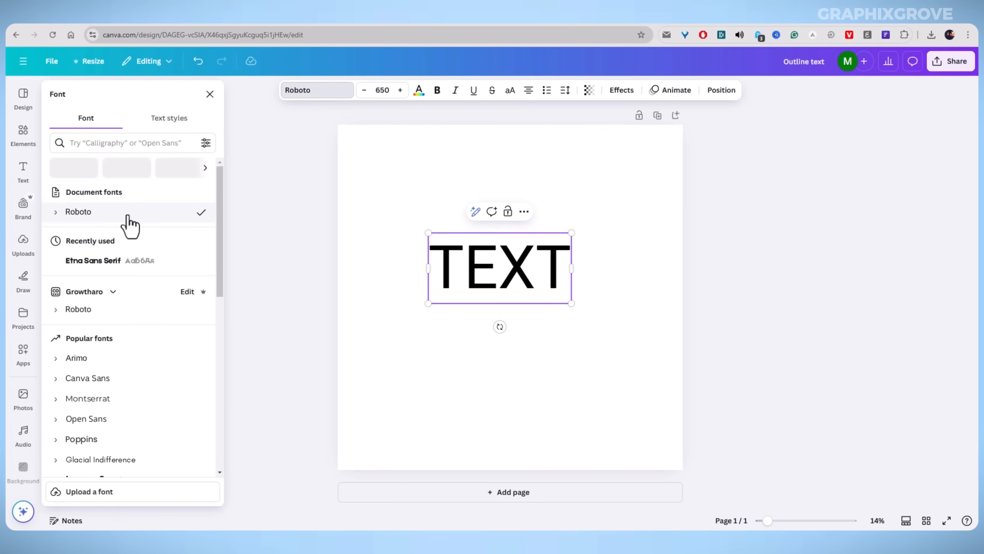
{"action": "left_click", "coordinate": [108, 261]}
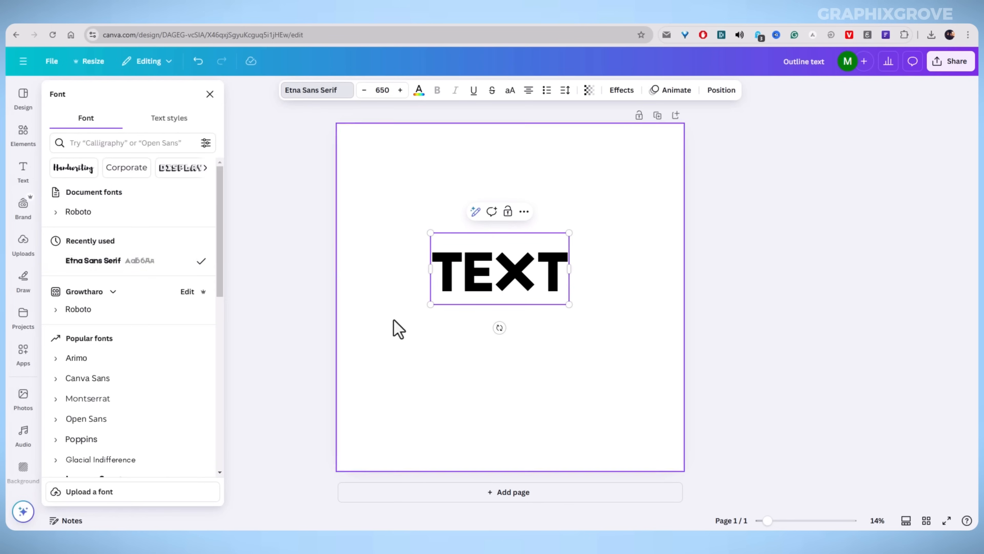
Step: Enlarge TEXT to about size 1223 and place it near the middle of the page
{"action": "left_click_drag", "start_coordinate": [428, 306], "coordinate": [317, 318]}
{"action": "left_click_drag", "start_coordinate": [409, 306], "coordinate": [515, 276]}
{"action": "left_click", "coordinate": [398, 228]}
{"action": "left_click_drag", "start_coordinate": [394, 349], "coordinate": [366, 365]}
{"action": "left_click_drag", "start_coordinate": [432, 320], "coordinate": [441, 306]}
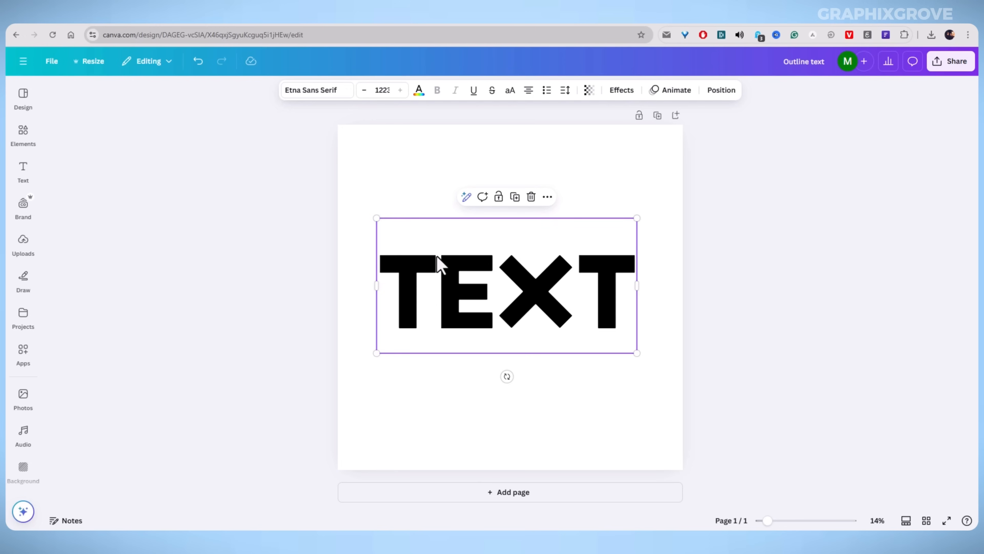
Step: Apply the Hollow effect to TEXT with a thickness of 45, and centre the text horizontally on the page
{"action": "left_click", "coordinate": [485, 264]}
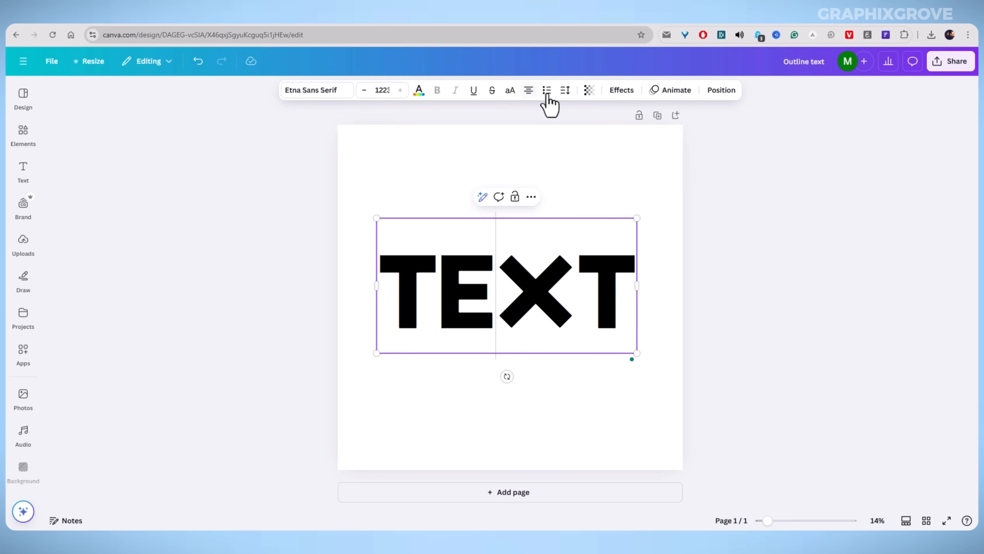
{"action": "left_click", "coordinate": [631, 95]}
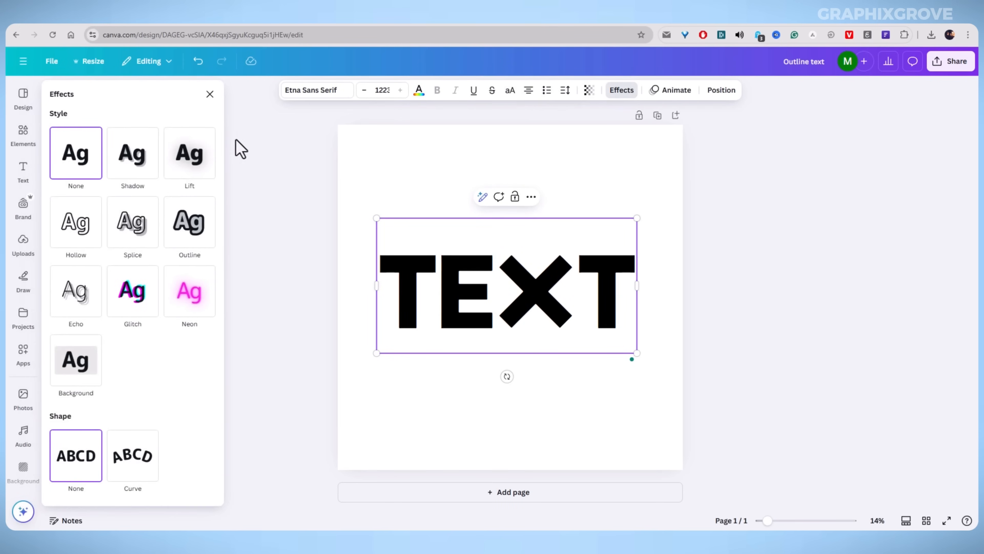
{"action": "left_click", "coordinate": [74, 237]}
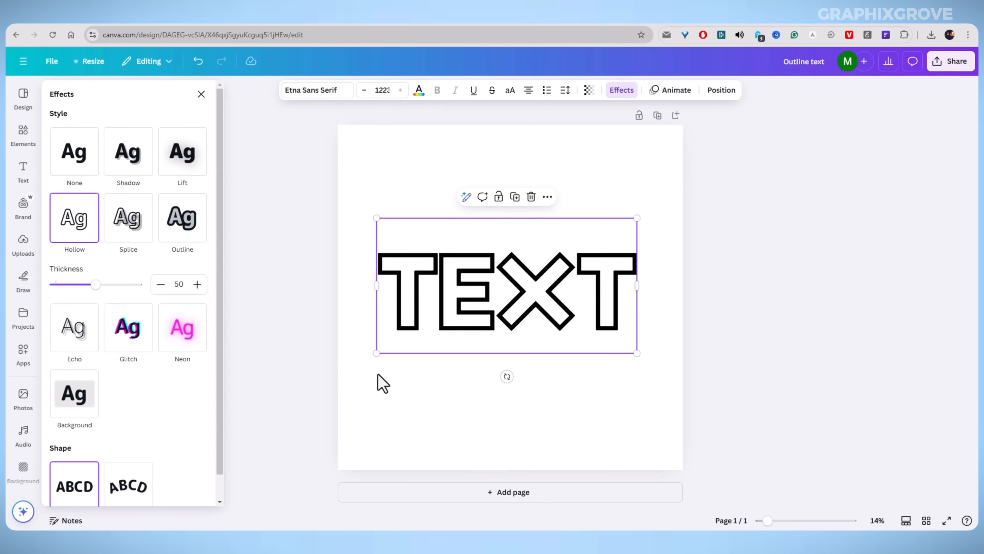
{"action": "left_click_drag", "start_coordinate": [427, 314], "coordinate": [427, 314]}
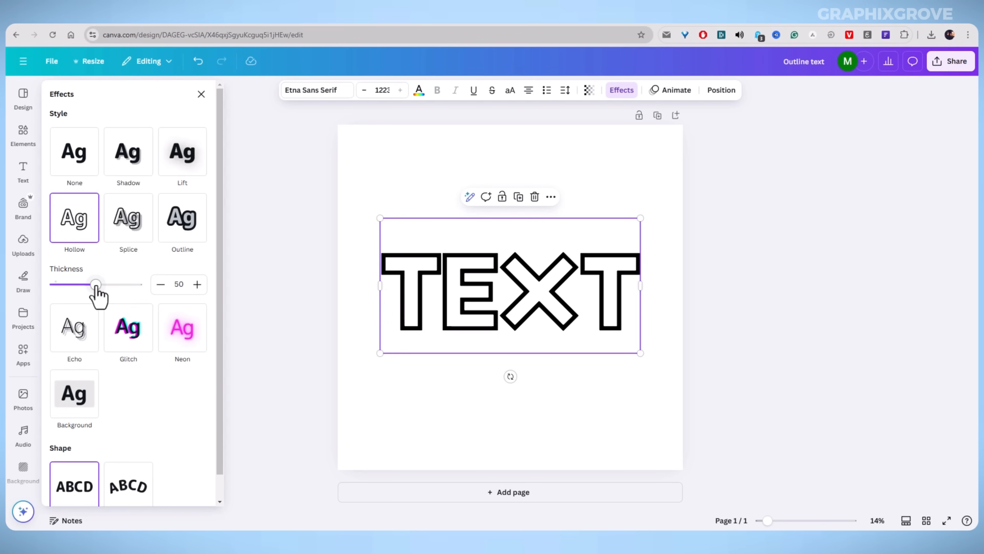
{"action": "mouse_move", "coordinate": [95, 285]}
{"action": "left_mouse_down"}
{"action": "mouse_move", "coordinate": [55, 286]}
{"action": "mouse_move", "coordinate": [178, 290]}
{"action": "mouse_move", "coordinate": [58, 286]}
{"action": "mouse_move", "coordinate": [77, 289]}
{"action": "left_mouse_up"}
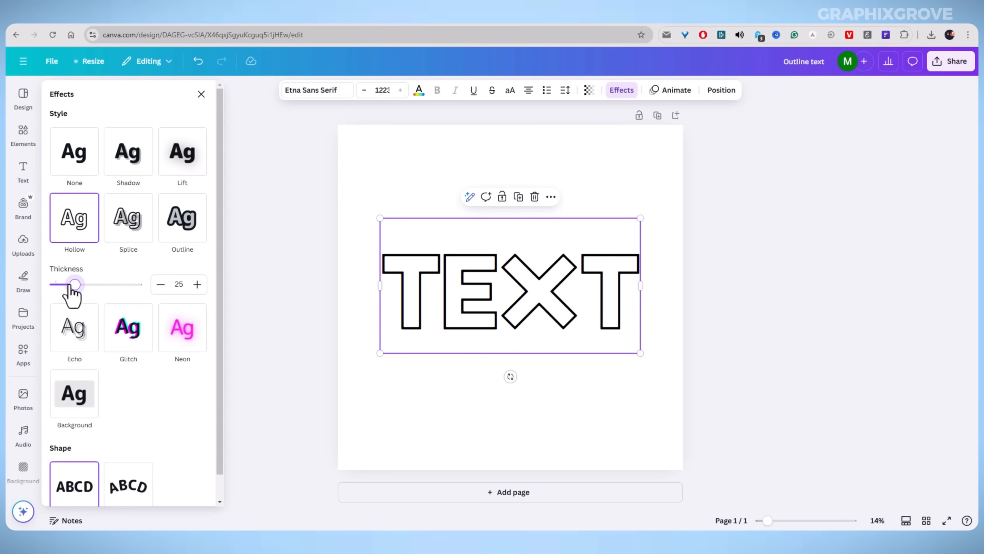
{"action": "left_click_drag", "start_coordinate": [72, 286], "coordinate": [91, 285]}
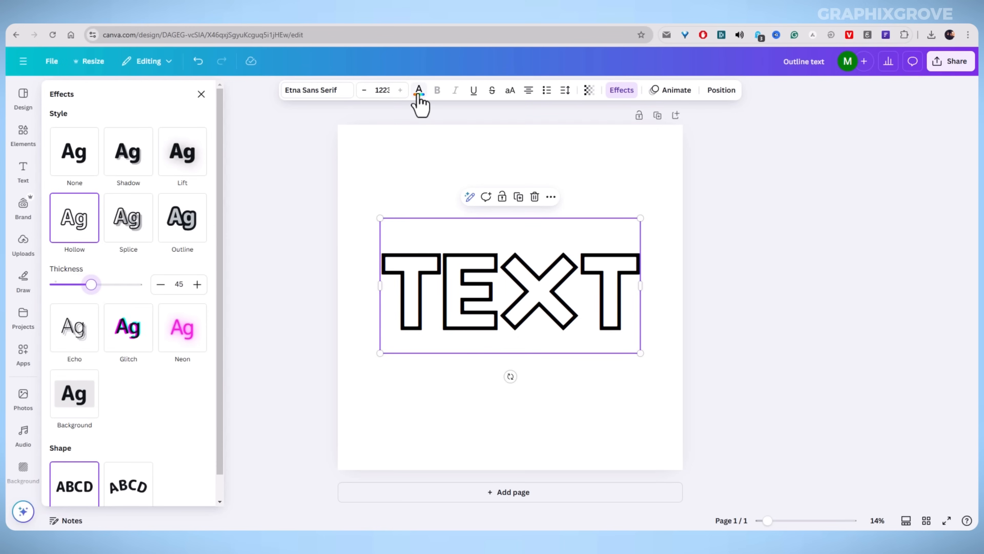
Step: Try several colours on the outlined TEXT, finishing with the coral red swatch from the default solid colours
{"action": "left_click", "coordinate": [419, 91]}
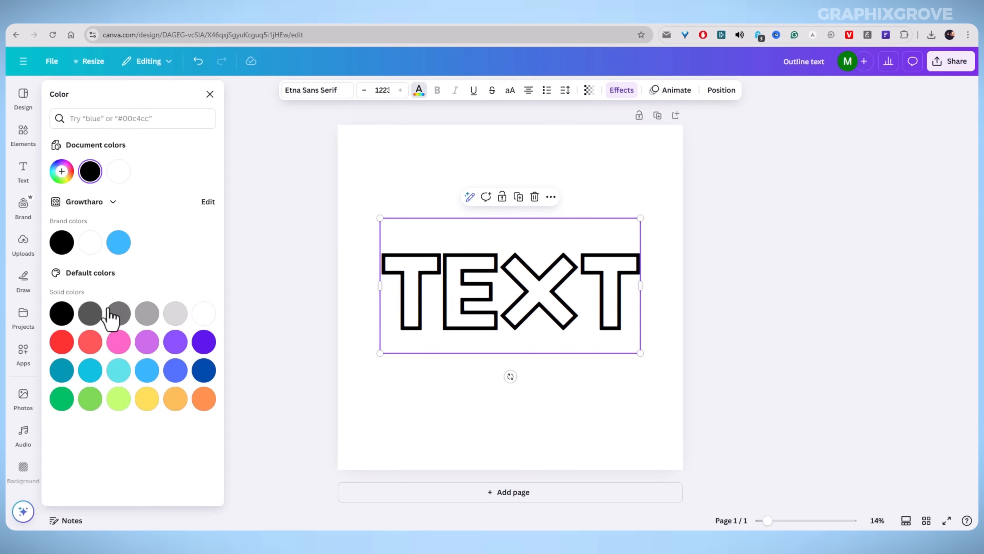
{"action": "left_click", "coordinate": [63, 372]}
{"action": "left_click", "coordinate": [120, 399]}
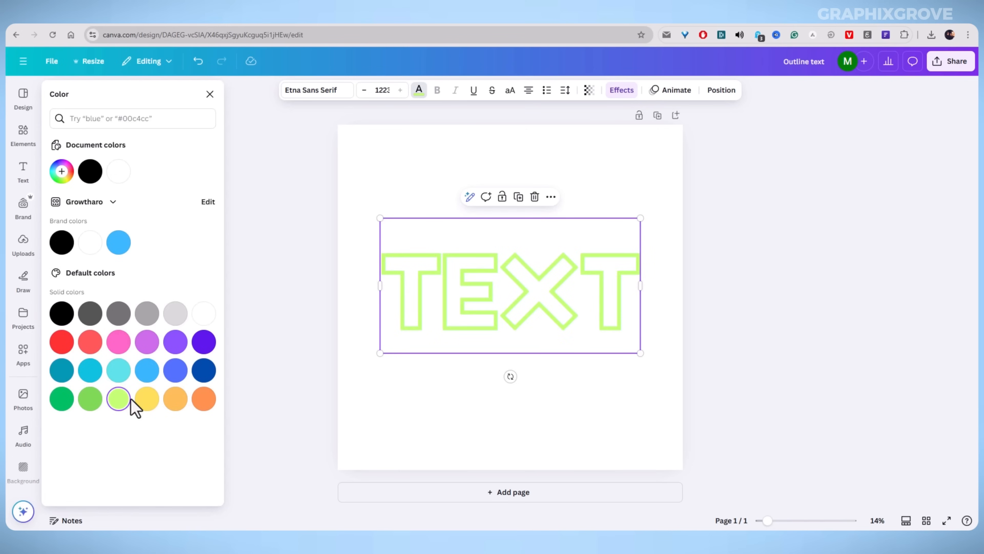
{"action": "left_click", "coordinate": [89, 343]}
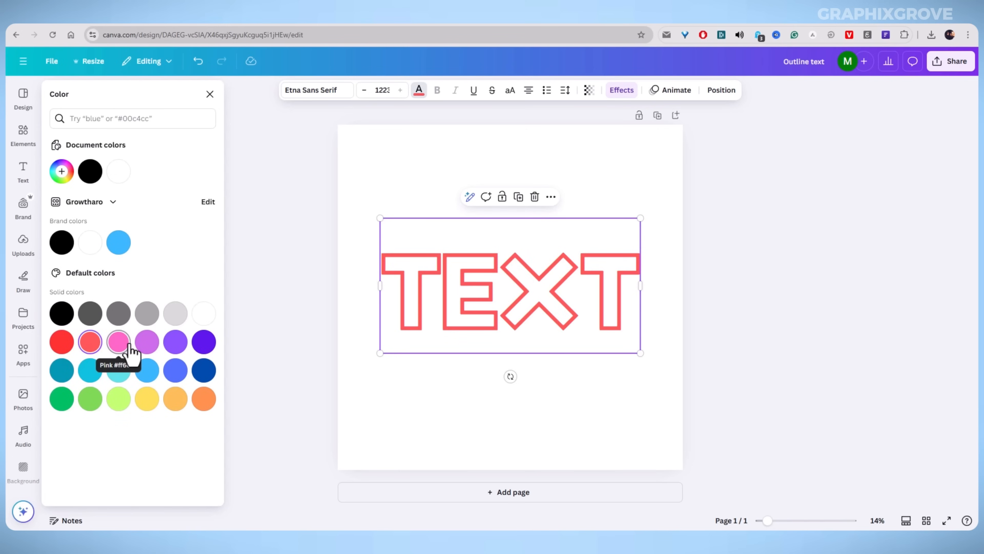
{"action": "left_click", "coordinate": [311, 285]}
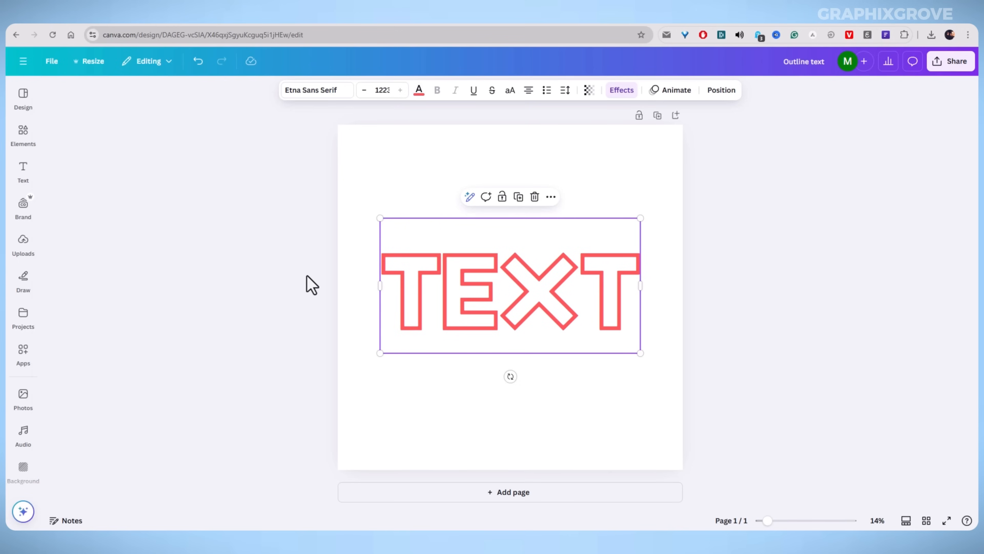
{"action": "left_click", "coordinate": [310, 283]}
Step: Enlarge the outlined TEXT to about size 1318 and reposition it near the middle of the page
{"action": "left_click_drag", "start_coordinate": [433, 293], "coordinate": [435, 281]}
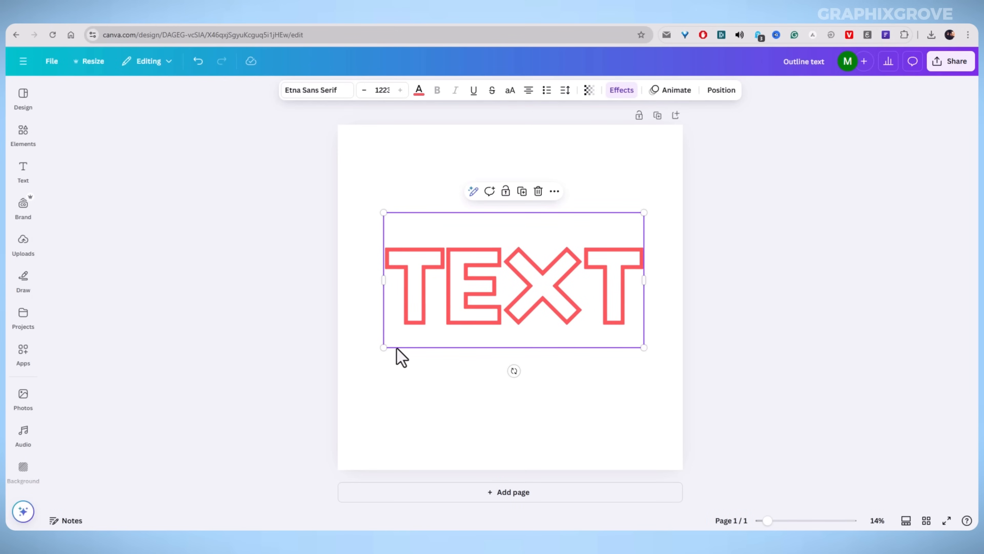
{"action": "left_click_drag", "start_coordinate": [384, 348], "coordinate": [363, 358]}
{"action": "left_click_drag", "start_coordinate": [436, 325], "coordinate": [442, 335]}
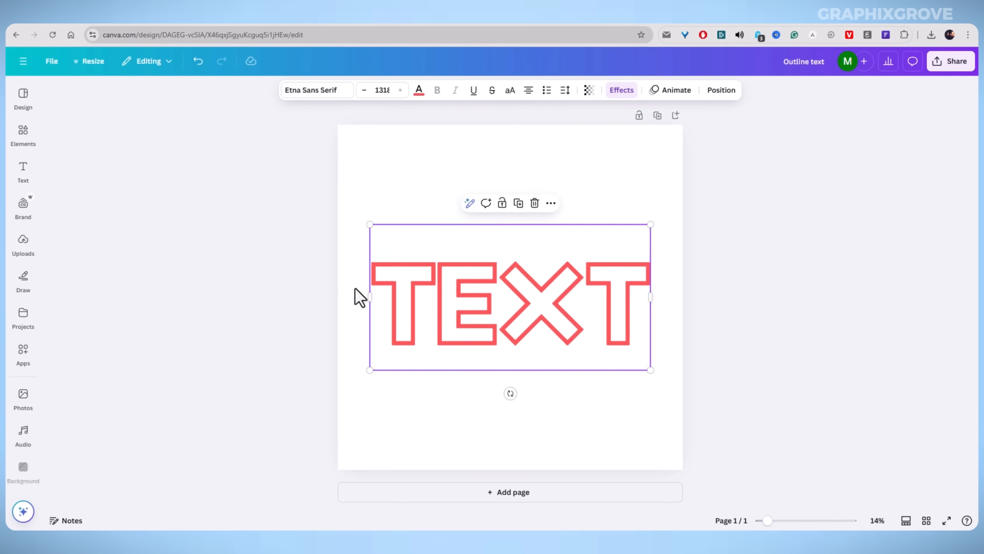
{"action": "left_click", "coordinate": [291, 261]}
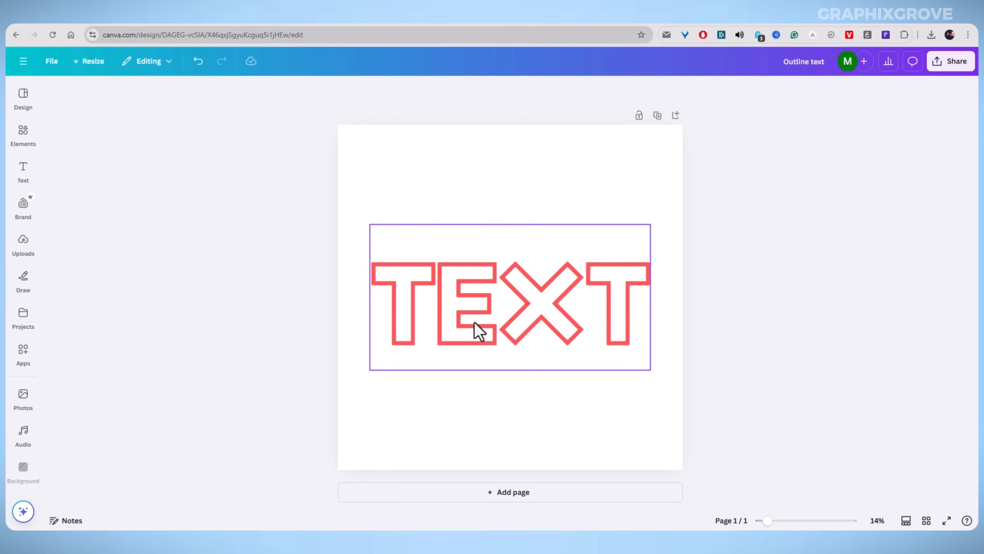
{"action": "left_click_drag", "start_coordinate": [475, 322], "coordinate": [475, 310]}
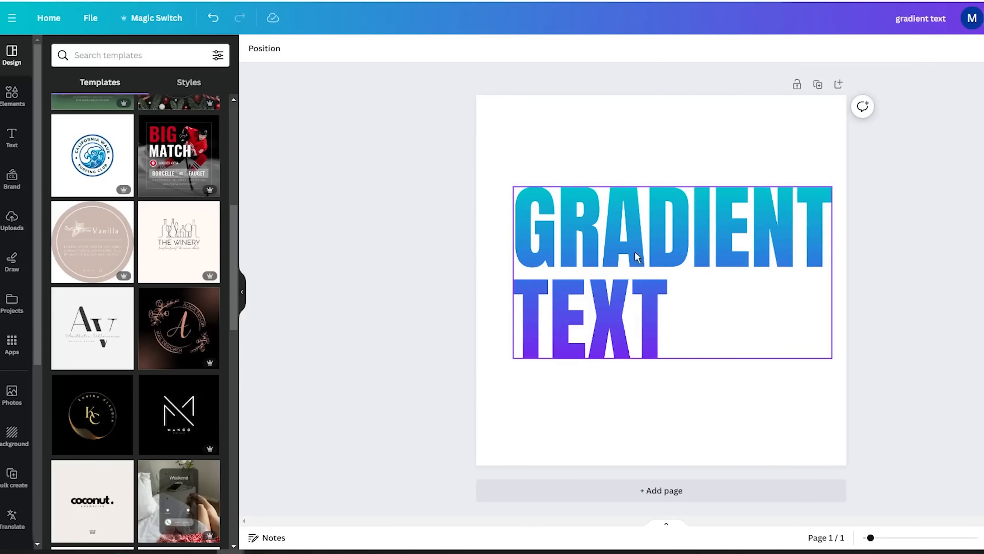
Step: Try orange and light orange page backgrounds behind the graphic in the gradient text design
{"action": "left_click", "coordinate": [618, 262]}
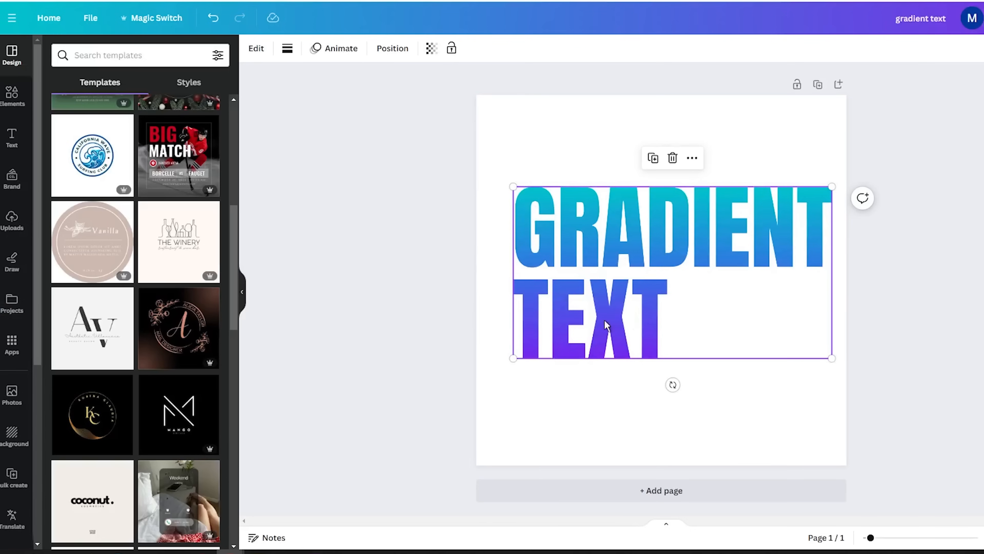
{"action": "left_click", "coordinate": [439, 322]}
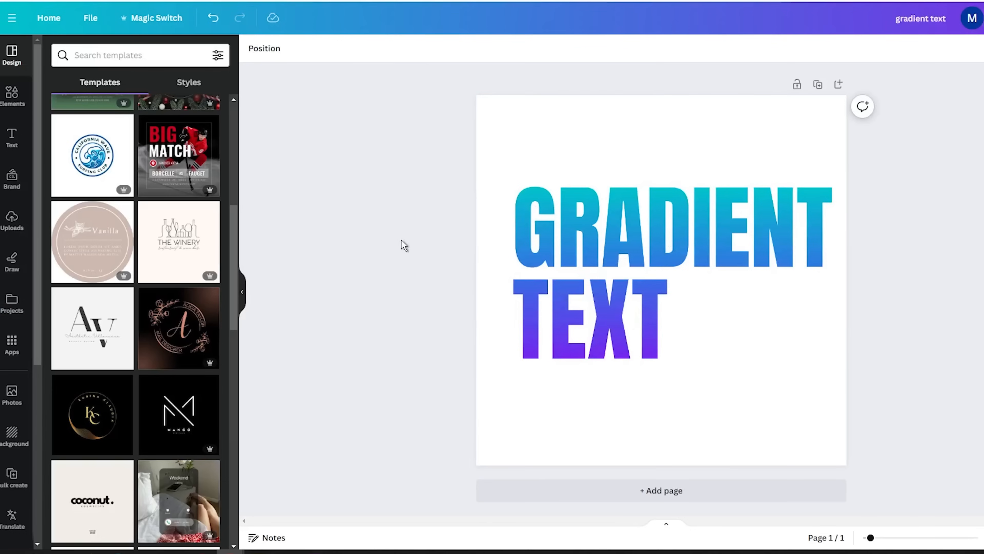
{"action": "left_click", "coordinate": [558, 123]}
{"action": "left_click", "coordinate": [252, 49]}
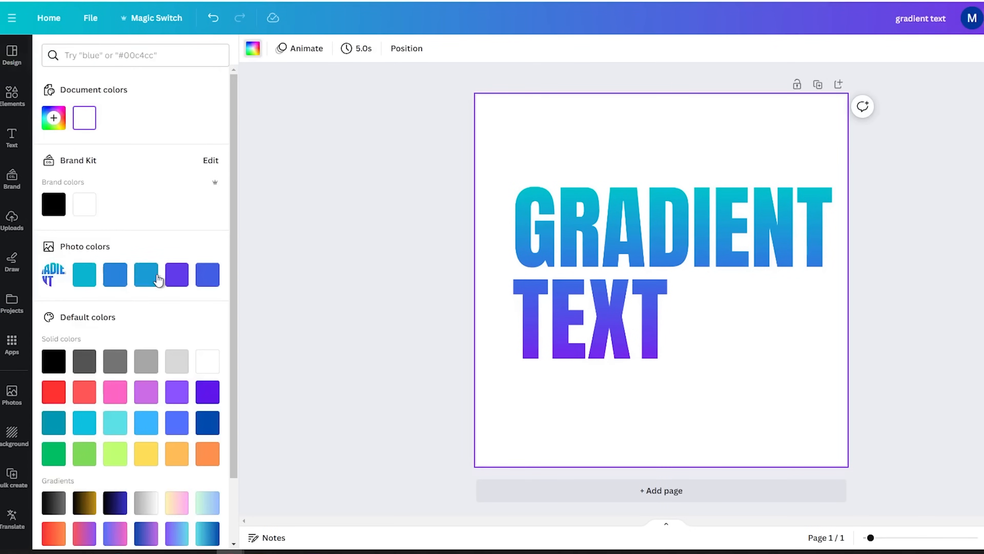
{"action": "left_click", "coordinate": [205, 455]}
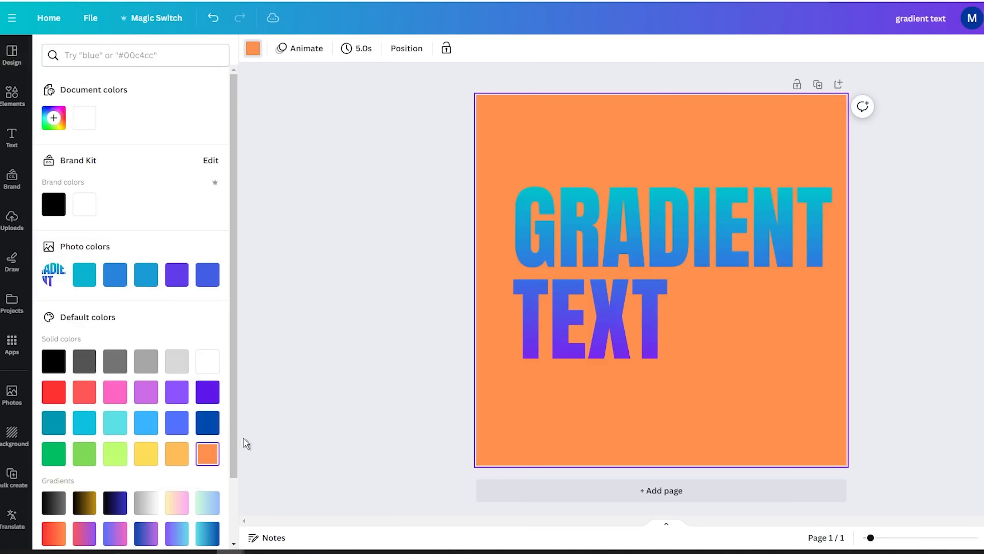
{"action": "left_click", "coordinate": [185, 458]}
{"action": "left_click", "coordinate": [351, 334]}
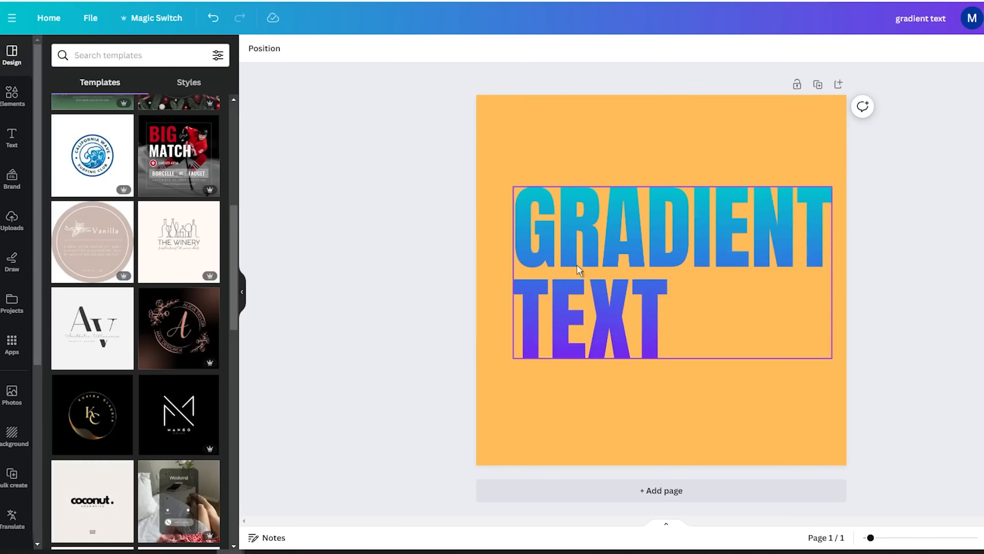
Step: Shrink the GRADIENT TEXT graphic slightly and align it with the vertical middle of the page
{"action": "left_click_drag", "start_coordinate": [581, 255], "coordinate": [583, 262]}
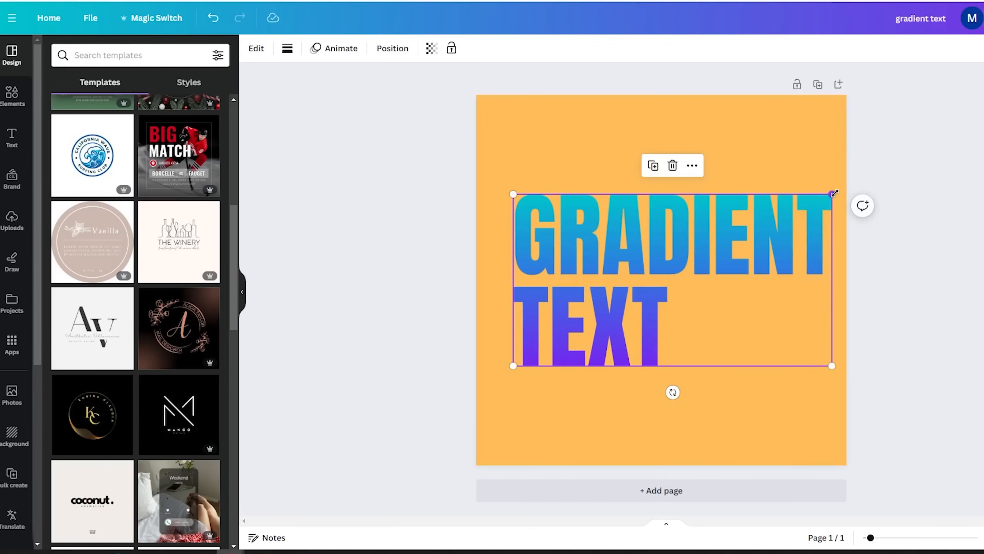
{"action": "left_click_drag", "start_coordinate": [832, 194], "coordinate": [814, 201]}
{"action": "left_click_drag", "start_coordinate": [747, 226], "coordinate": [754, 225]}
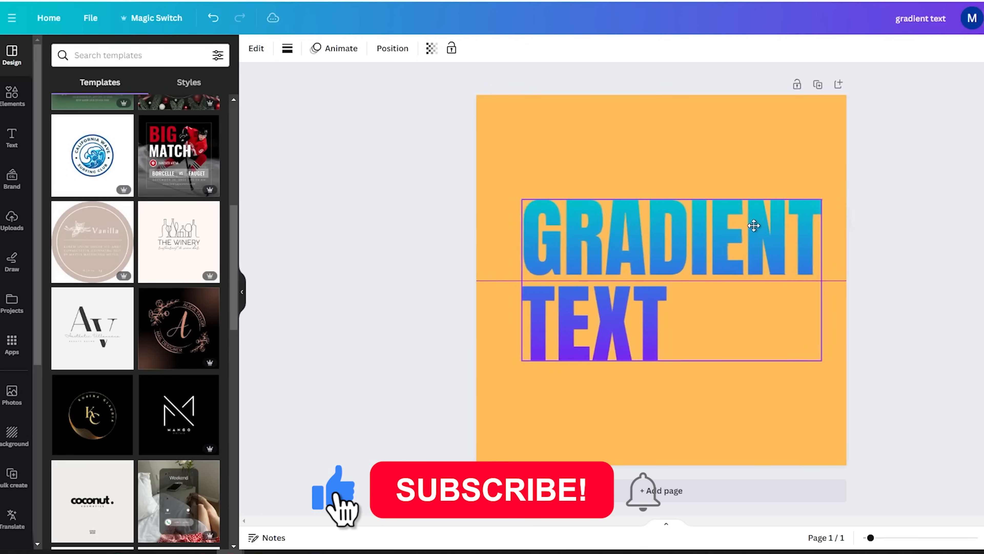
{"action": "left_click", "coordinate": [358, 270]}
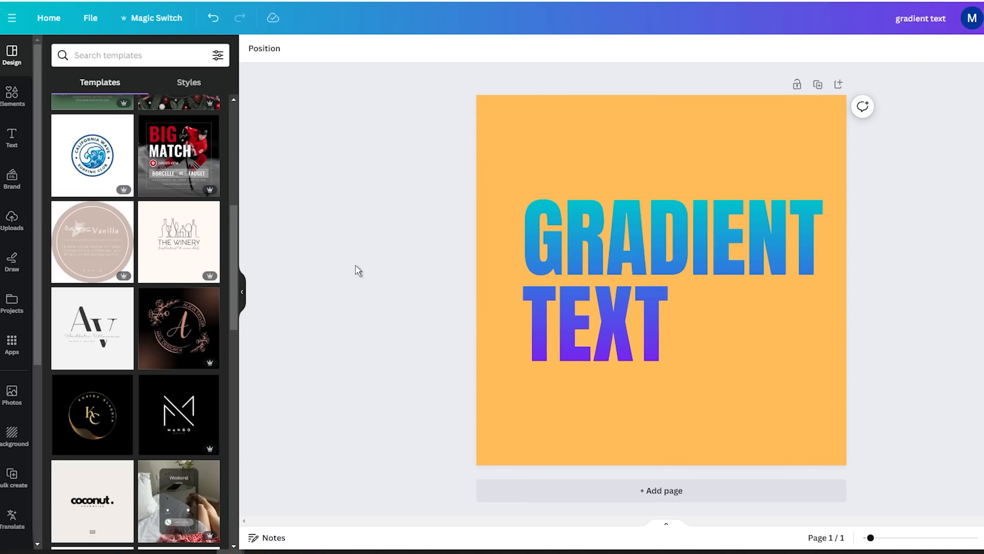
Step: Set the page background of the gradient text design back to white
{"action": "left_click", "coordinate": [537, 142]}
{"action": "left_click", "coordinate": [257, 50]}
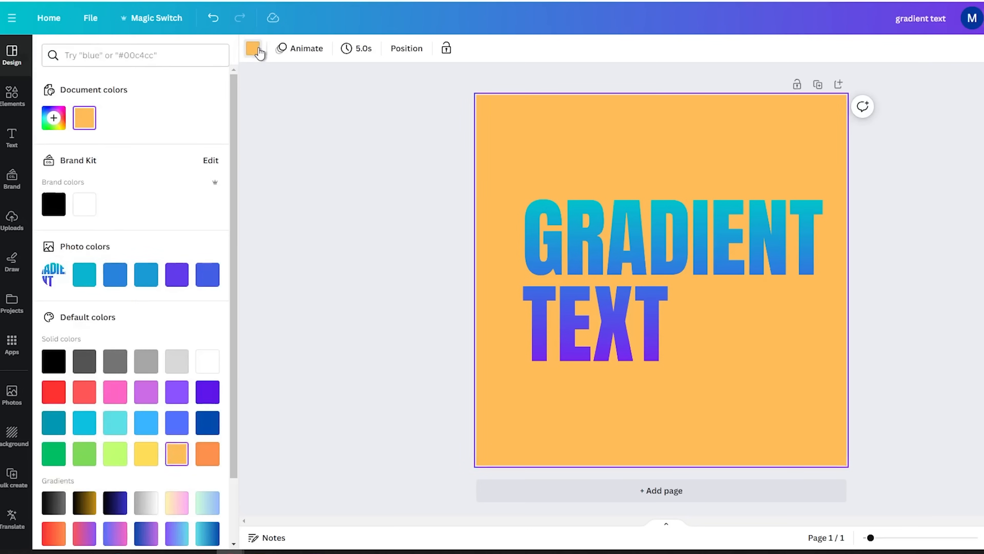
{"action": "left_click", "coordinate": [205, 361]}
{"action": "left_click", "coordinate": [402, 264]}
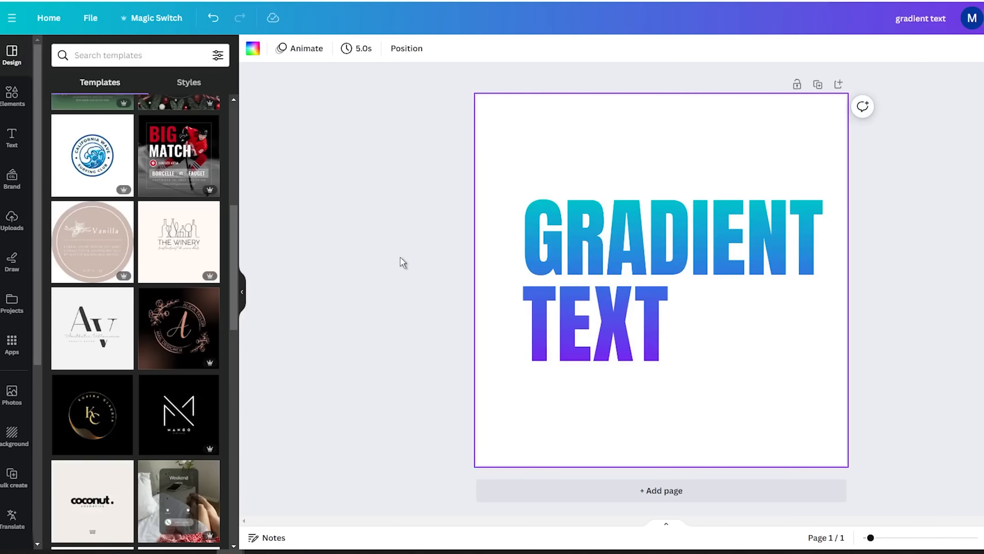
Step: Enlarge the GRADIENT TEXT graphic slightly and centre it horizontally on the page
{"action": "left_click", "coordinate": [551, 253]}
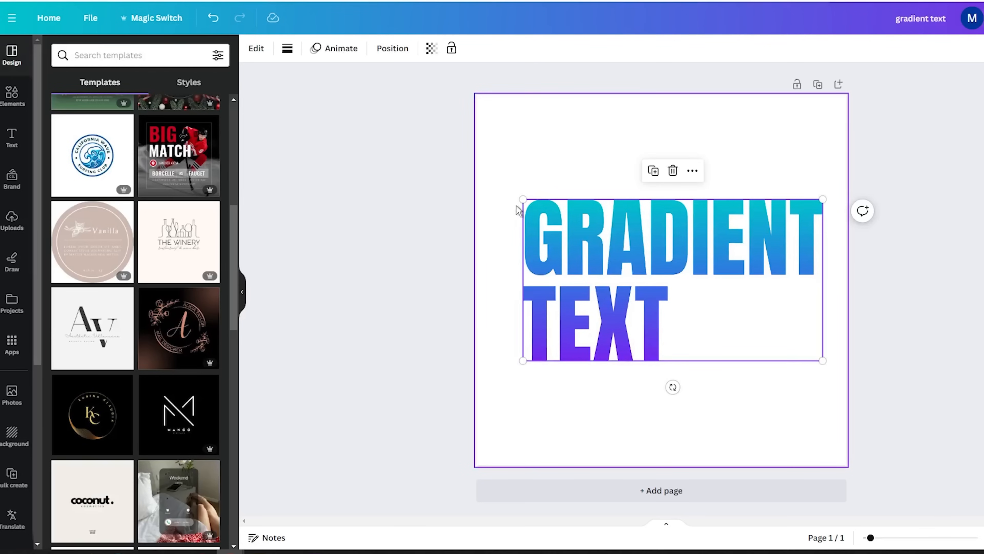
{"action": "mouse_move", "coordinate": [522, 199]}
{"action": "left_mouse_down"}
{"action": "mouse_move", "coordinate": [507, 190]}
{"action": "mouse_move", "coordinate": [521, 196]}
{"action": "left_mouse_up"}
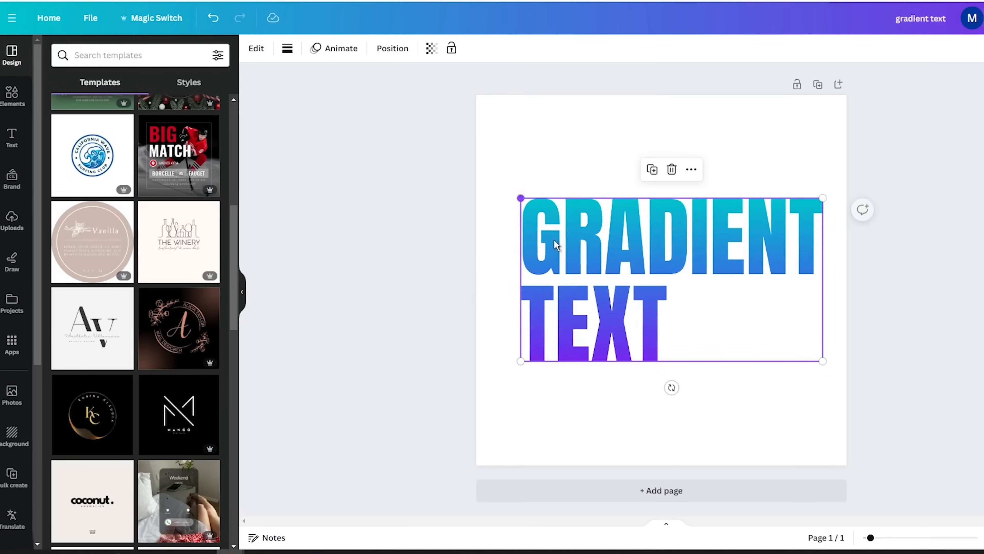
{"action": "left_click", "coordinate": [384, 248]}
{"action": "mouse_move", "coordinate": [581, 275]}
{"action": "left_mouse_down"}
{"action": "mouse_move", "coordinate": [592, 275]}
{"action": "mouse_move", "coordinate": [570, 276]}
{"action": "mouse_move", "coordinate": [576, 271]}
{"action": "left_mouse_up"}
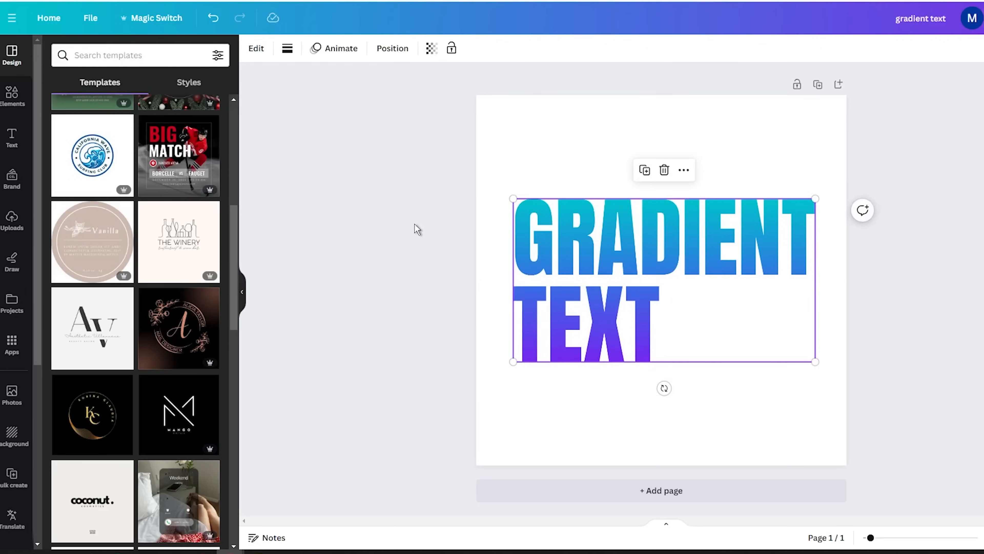
{"action": "left_click", "coordinate": [633, 194]}
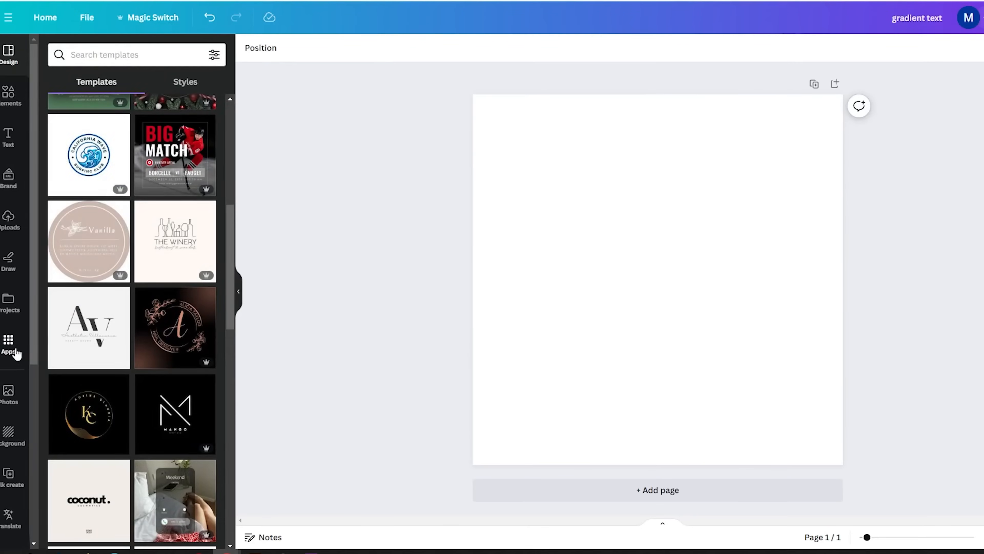
Step: Search the available apps for TypeGradient and open it for the blank page
{"action": "left_click", "coordinate": [9, 343]}
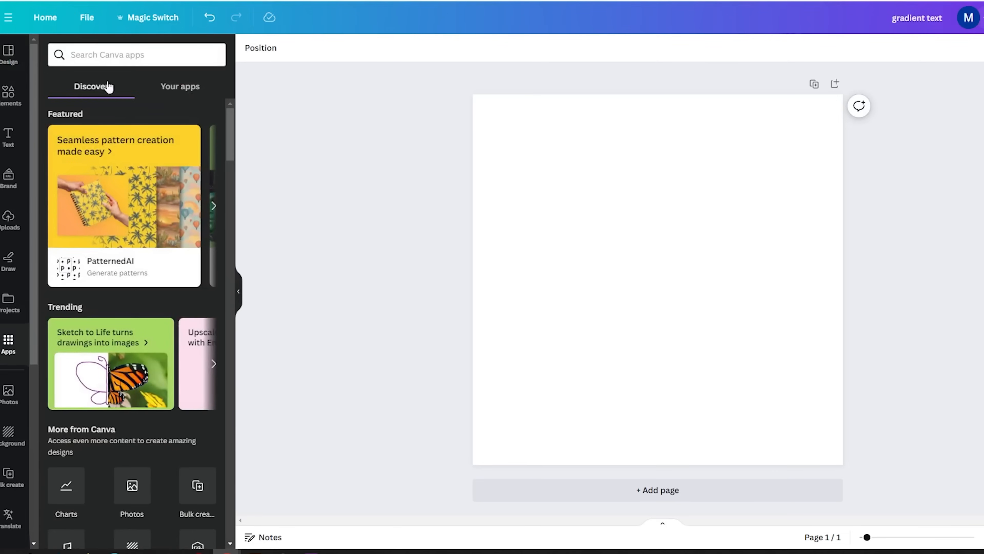
{"action": "left_click", "coordinate": [99, 54]}
{"action": "type", "text": "ty"}
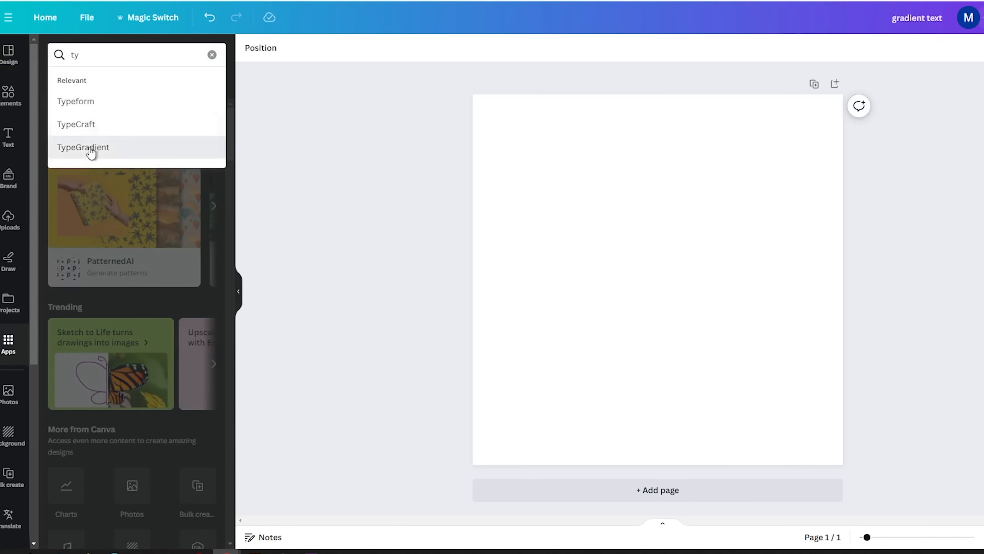
{"action": "left_click", "coordinate": [91, 150]}
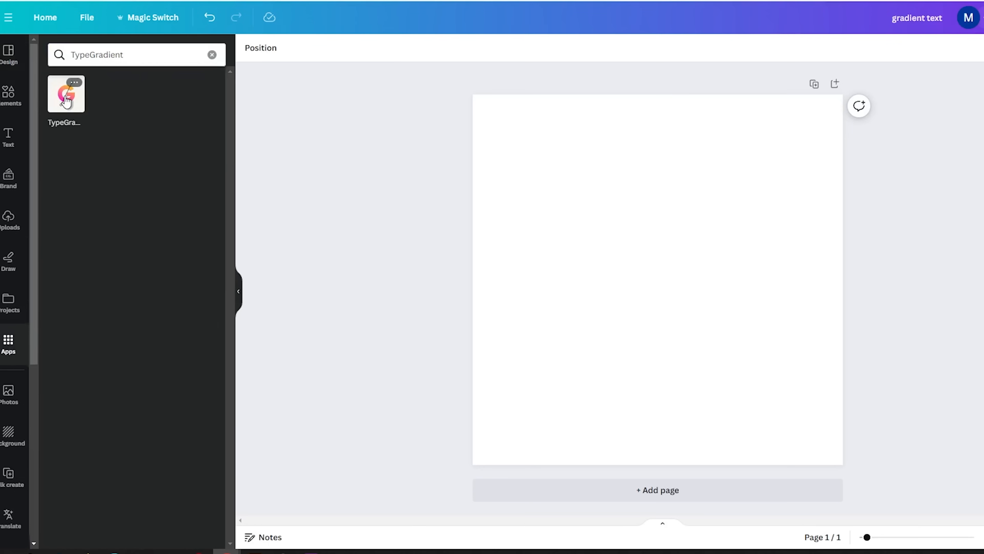
{"action": "left_click", "coordinate": [64, 100]}
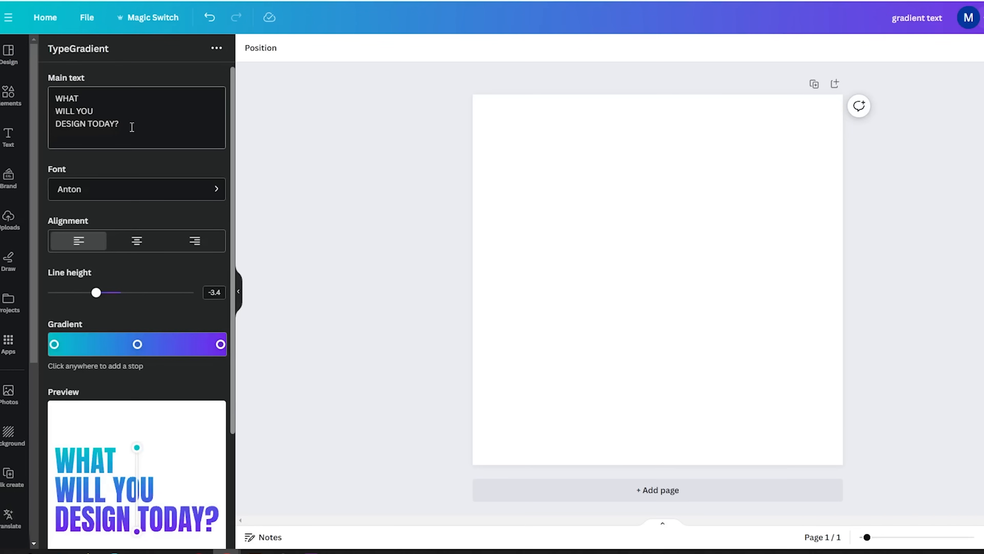
Step: Replace the main text in TypeGradient with GRADIENT and TEXT on two lines
{"action": "left_click_drag", "start_coordinate": [134, 124], "coordinate": [49, 104]}
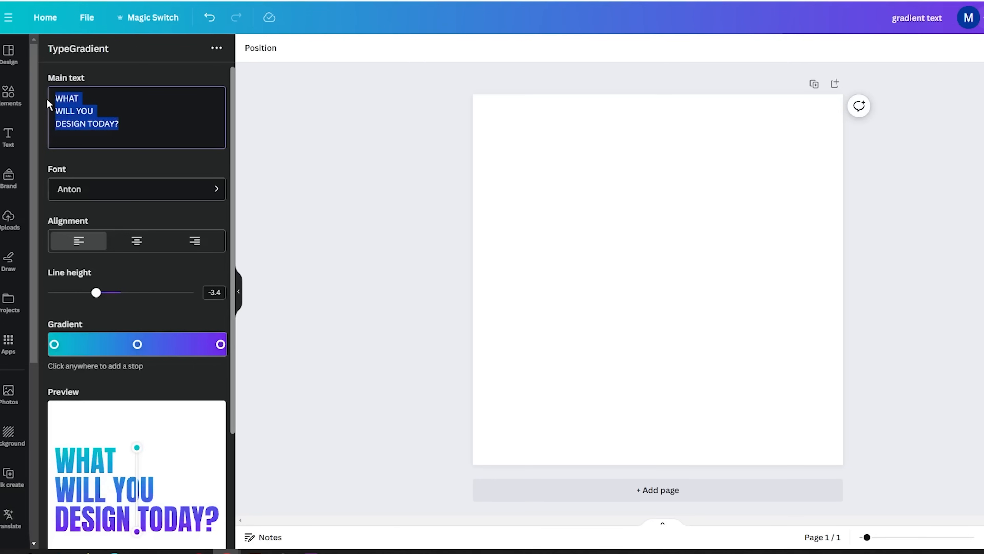
{"action": "type", "text": "GRADIENT"}
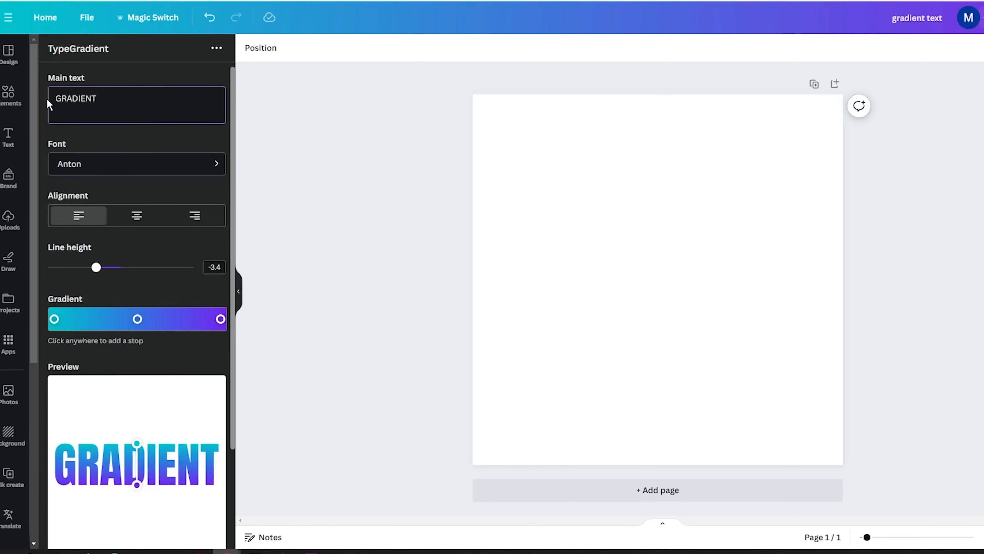
{"action": "key", "text": "Return"}
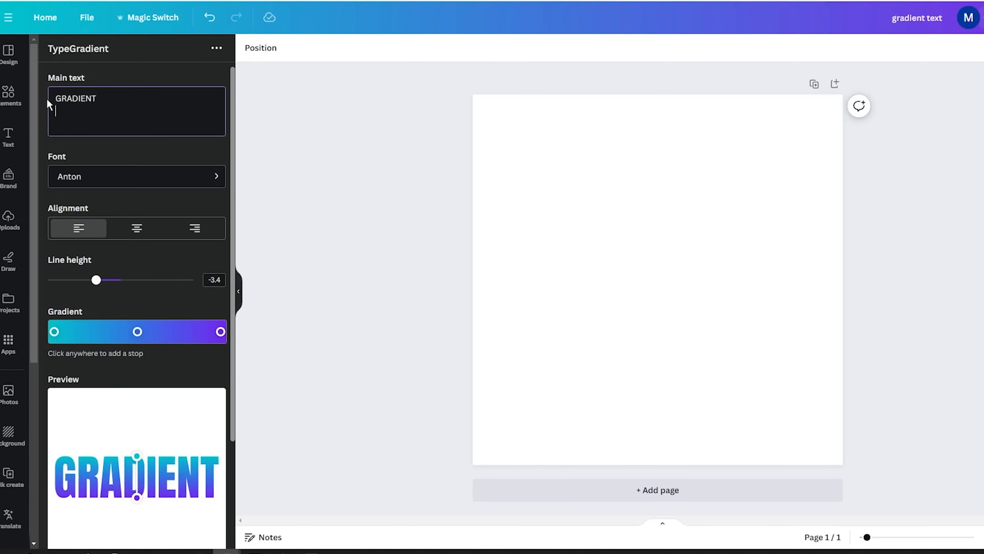
{"action": "type", "text": "TEXT"}
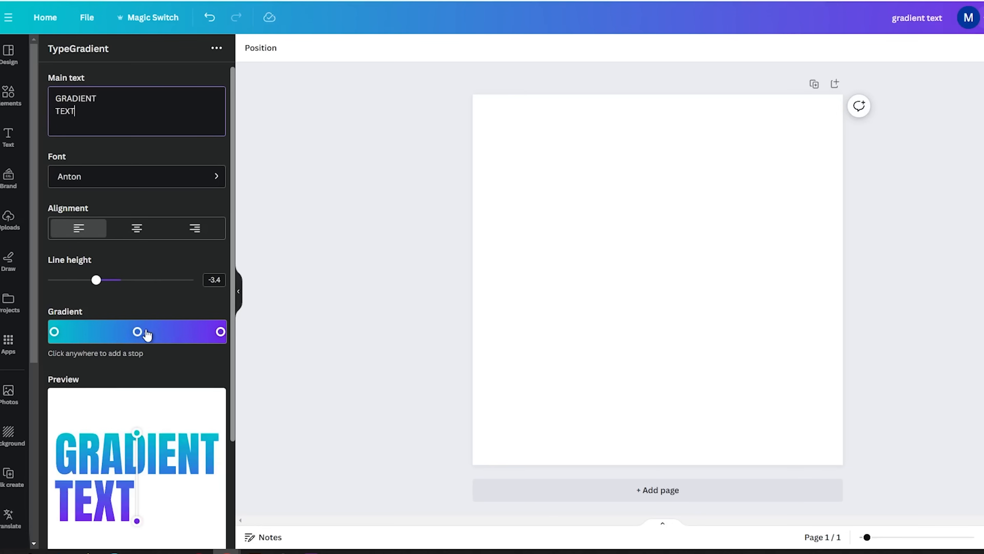
Step: Change the first gradient stop to dark red, #cc000c
{"action": "left_click", "coordinate": [55, 332]}
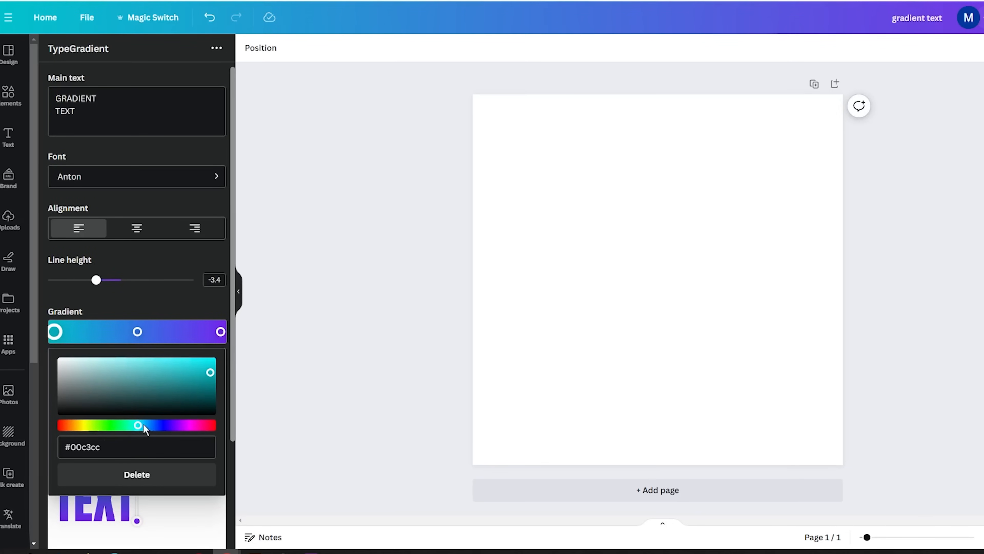
{"action": "left_click", "coordinate": [208, 426]}
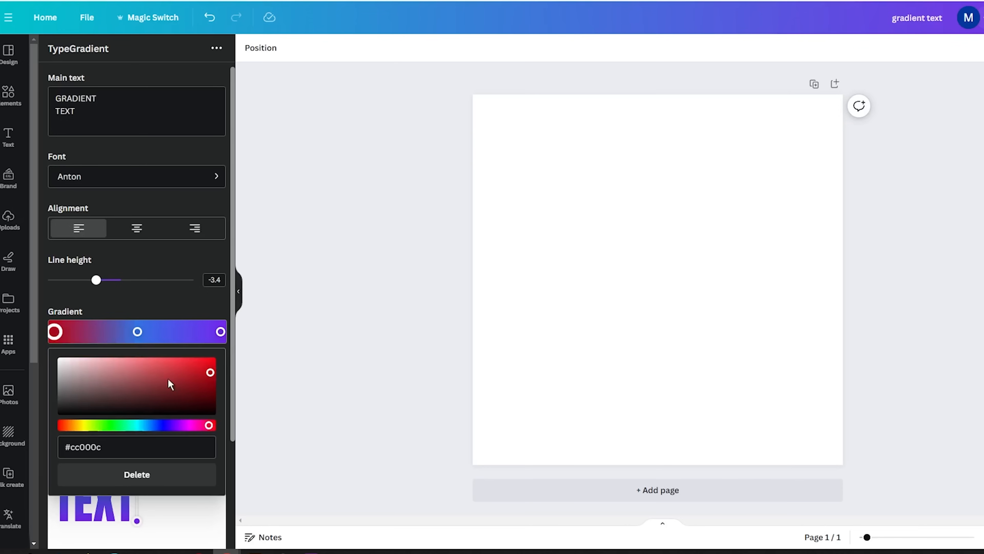
{"action": "left_click", "coordinate": [155, 302]}
Step: Angle the gradient diagonally in the preview, with its red end on the A of GRADIENT and its purple end beside TEXT
{"action": "scroll", "coordinate": [154, 300], "scroll_direction": "down", "scroll_amount": 3}
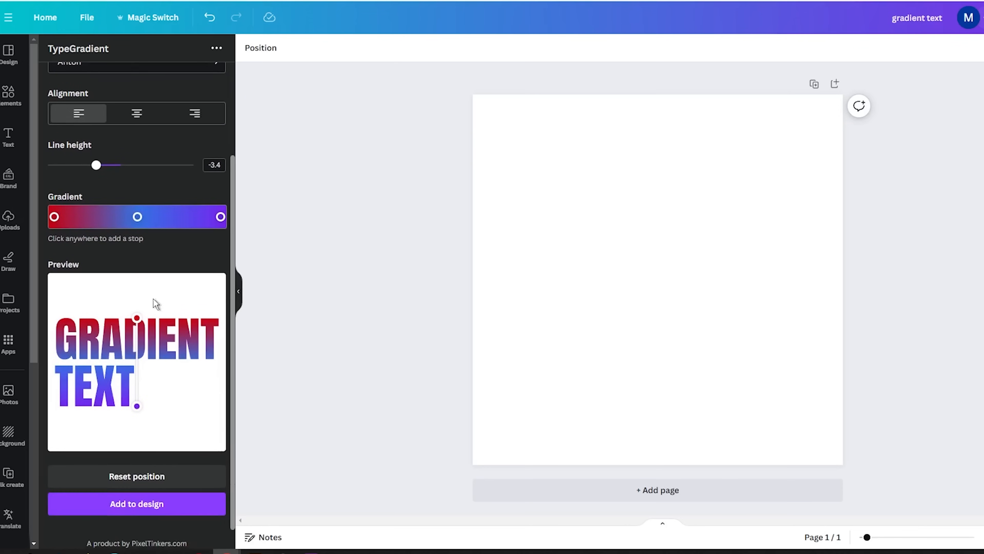
{"action": "left_click_drag", "start_coordinate": [131, 329], "coordinate": [111, 323]}
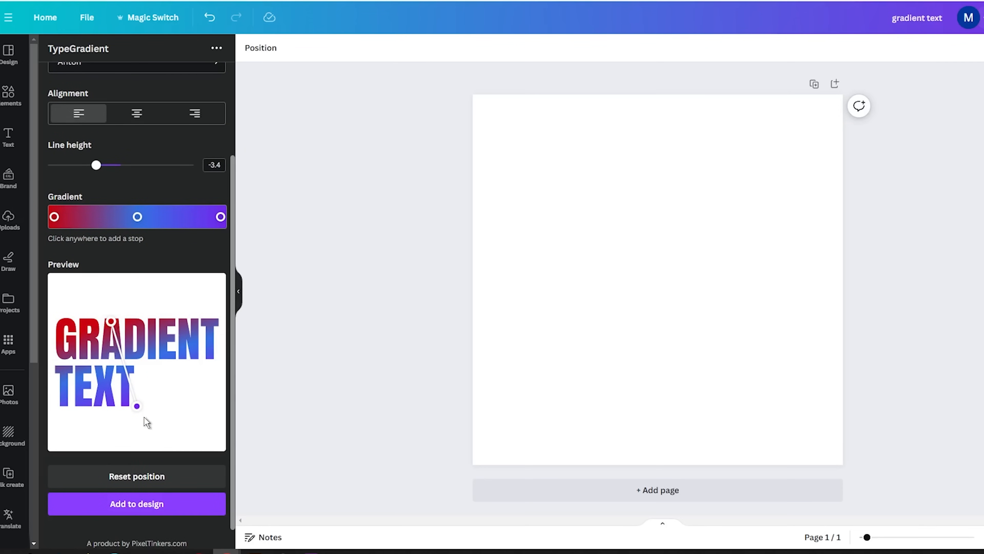
{"action": "left_click_drag", "start_coordinate": [137, 408], "coordinate": [155, 376]}
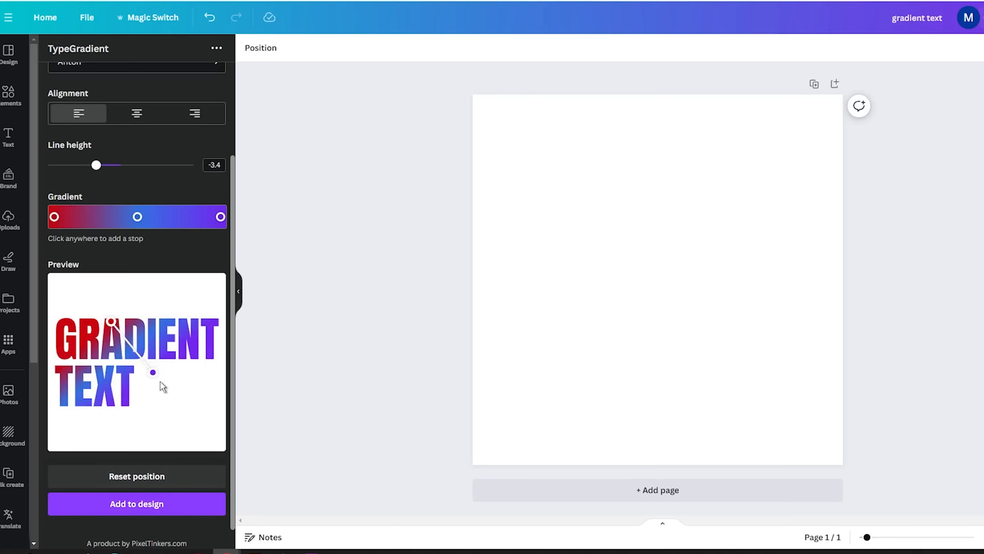
Step: Move the gradient's red end lower on the A of GRADIENT and its purple end further from TEXT, and add the text to the design
{"action": "mouse_move", "coordinate": [154, 373]}
{"action": "left_mouse_down"}
{"action": "mouse_move", "coordinate": [172, 373]}
{"action": "mouse_move", "coordinate": [114, 383]}
{"action": "mouse_move", "coordinate": [162, 386]}
{"action": "mouse_move", "coordinate": [183, 341]}
{"action": "mouse_move", "coordinate": [132, 337]}
{"action": "mouse_move", "coordinate": [163, 348]}
{"action": "mouse_move", "coordinate": [162, 381]}
{"action": "left_mouse_up"}
{"action": "left_click_drag", "start_coordinate": [111, 322], "coordinate": [107, 341]}
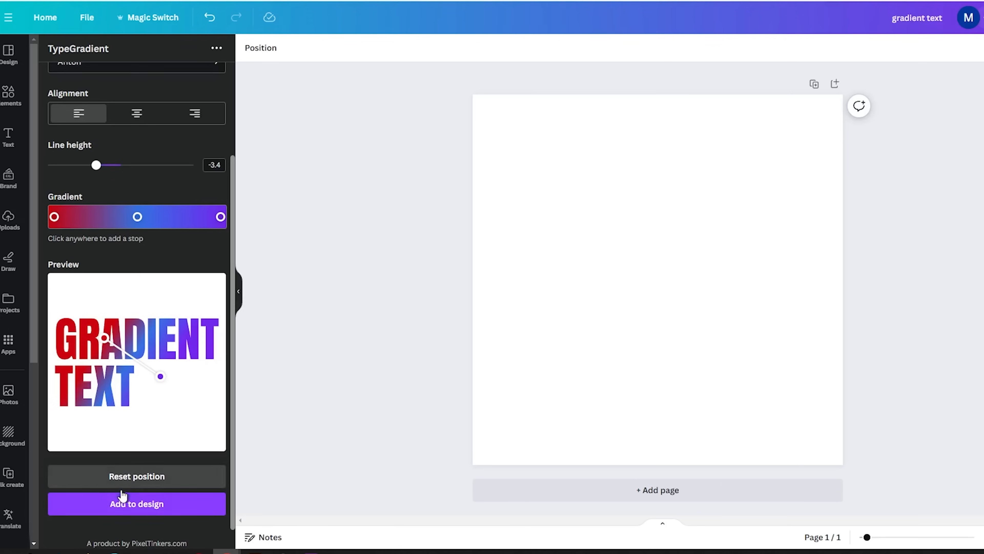
{"action": "left_click", "coordinate": [121, 502]}
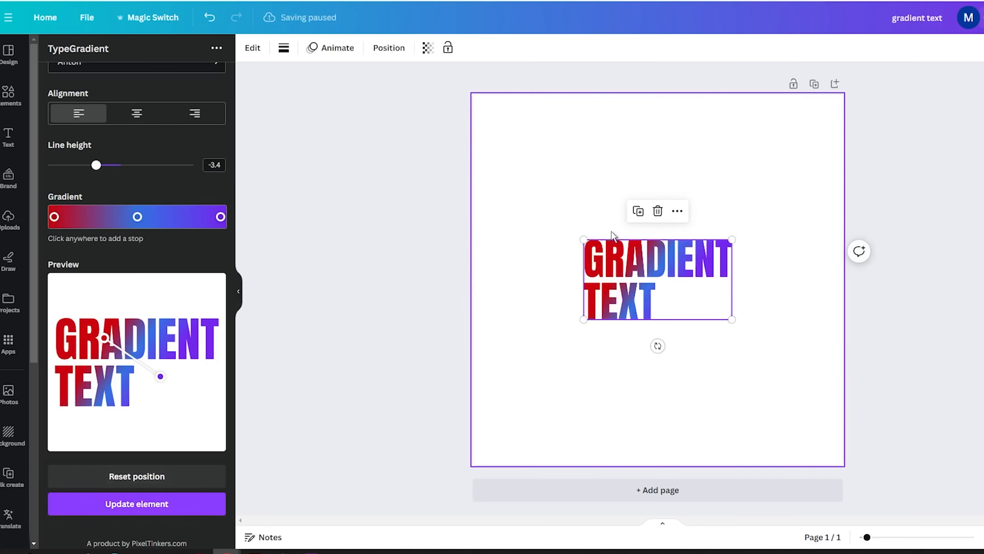
Step: Enlarge the gradient text to span most of the page width and position it around the middle of the page
{"action": "mouse_move", "coordinate": [585, 239]}
{"action": "left_mouse_down"}
{"action": "mouse_move", "coordinate": [481, 189]}
{"action": "mouse_move", "coordinate": [611, 248]}
{"action": "mouse_move", "coordinate": [594, 251]}
{"action": "left_mouse_up"}
{"action": "left_click_drag", "start_coordinate": [760, 196], "coordinate": [842, 172]}
{"action": "left_click_drag", "start_coordinate": [705, 202], "coordinate": [698, 235]}
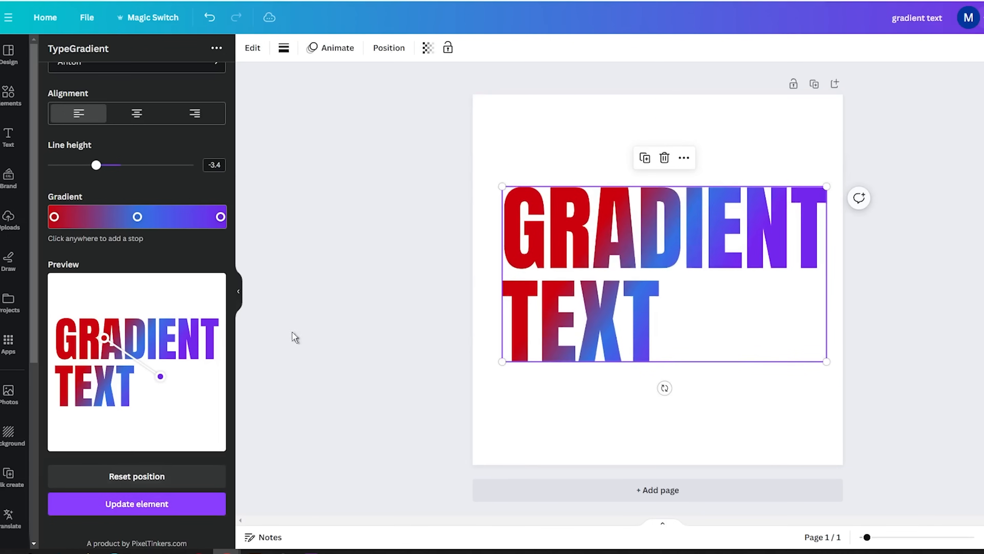
Step: Reposition the gradient with its red end on the R of GRADIENT and its purple end below the final T, and update the element
{"action": "left_click_drag", "start_coordinate": [160, 376], "coordinate": [193, 354]}
{"action": "left_click", "coordinate": [119, 504]}
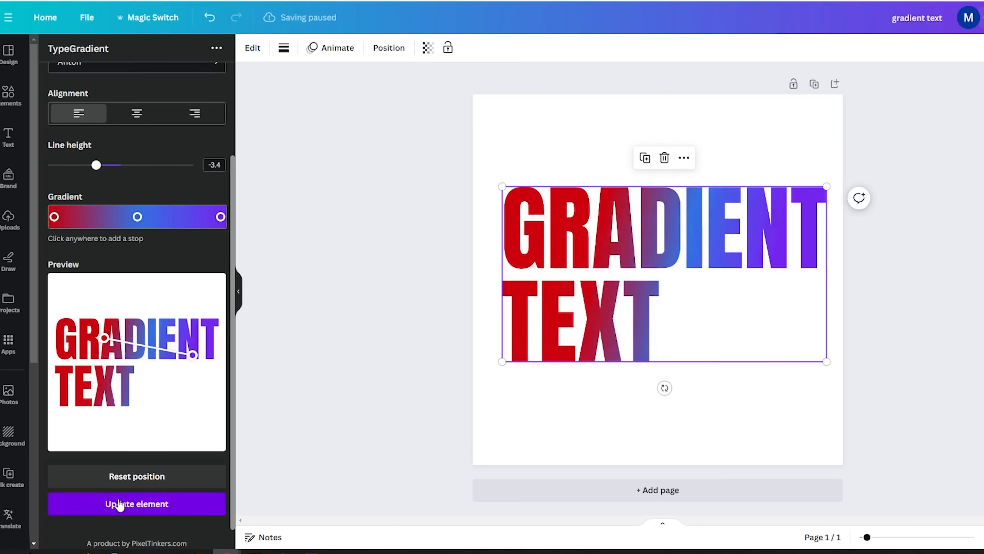
{"action": "mouse_move", "coordinate": [97, 336]}
{"action": "left_mouse_down"}
{"action": "mouse_move", "coordinate": [86, 358]}
{"action": "mouse_move", "coordinate": [75, 341]}
{"action": "mouse_move", "coordinate": [85, 344]}
{"action": "left_mouse_up"}
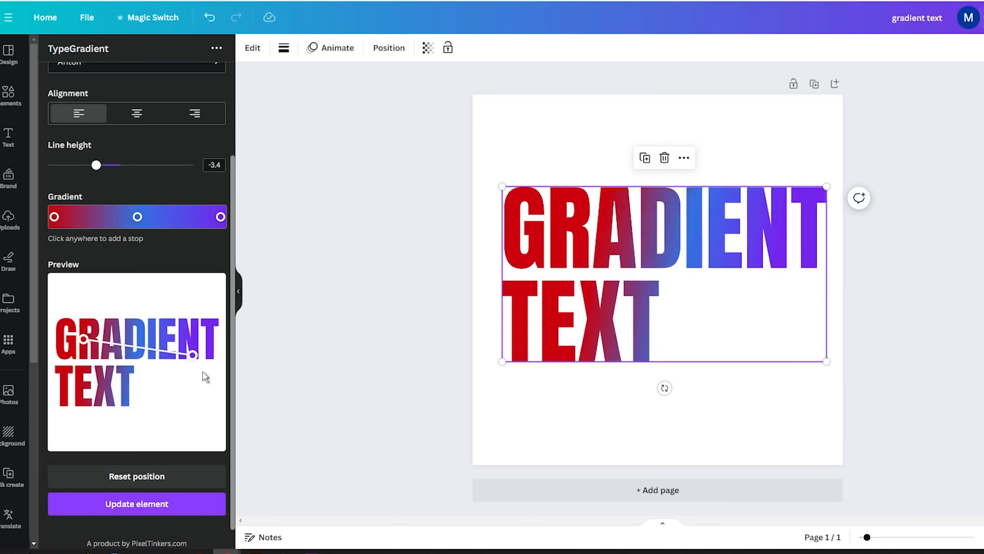
{"action": "left_click_drag", "start_coordinate": [193, 355], "coordinate": [202, 377]}
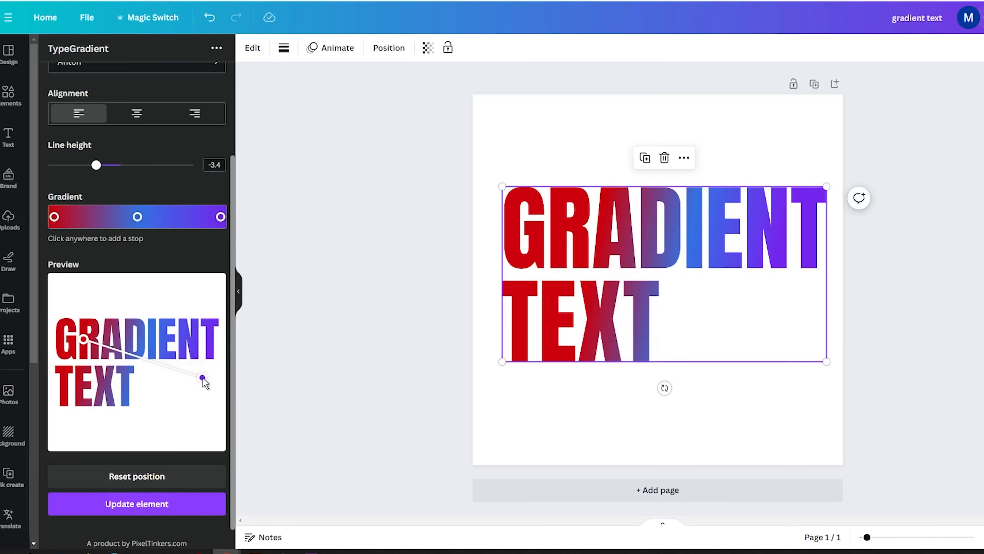
{"action": "left_click", "coordinate": [132, 511]}
Step: Set the background of the gradient text page to the default solid yellow
{"action": "left_click", "coordinate": [510, 131]}
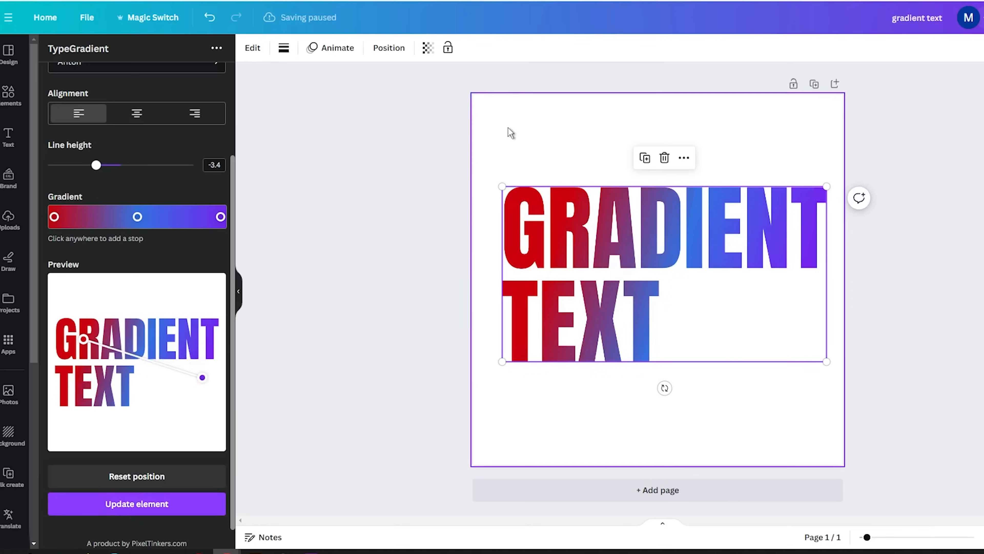
{"action": "left_click", "coordinate": [249, 50]}
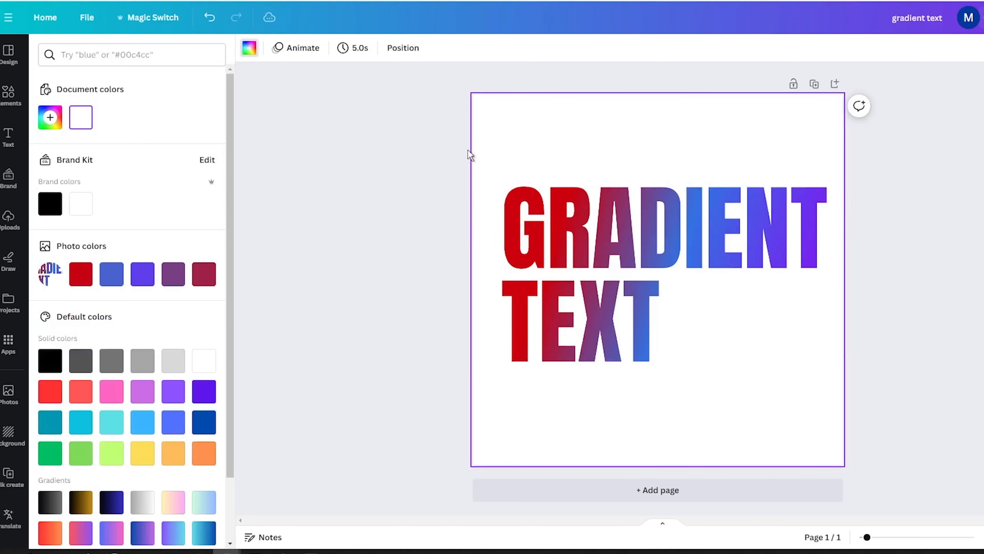
{"action": "left_click", "coordinate": [142, 458]}
Step: Flatten the gradient between the base of the R and the area between E and N in GRADIENT, and update the element
{"action": "left_click", "coordinate": [523, 246]}
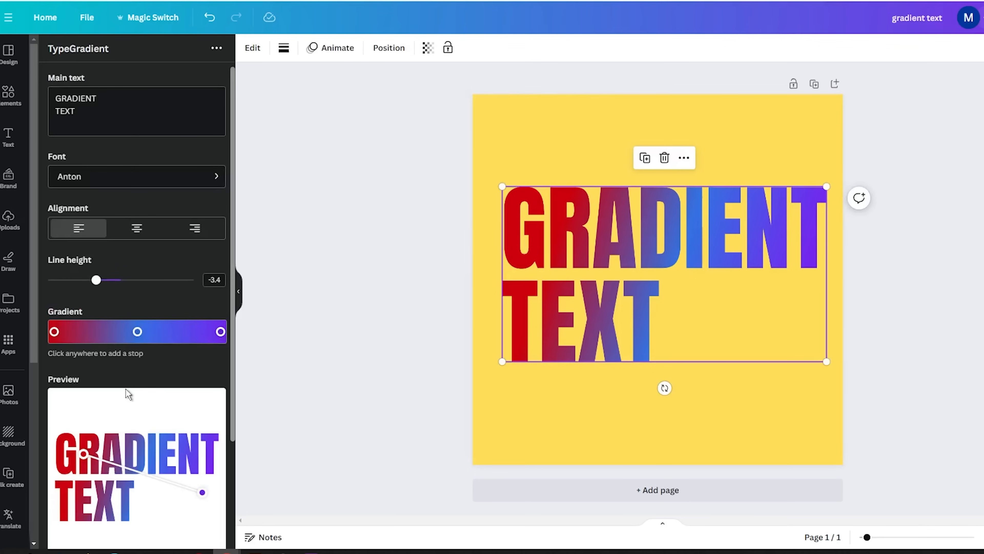
{"action": "scroll", "coordinate": [128, 393], "scroll_direction": "down", "scroll_amount": 2}
{"action": "left_click_drag", "start_coordinate": [84, 399], "coordinate": [87, 415]}
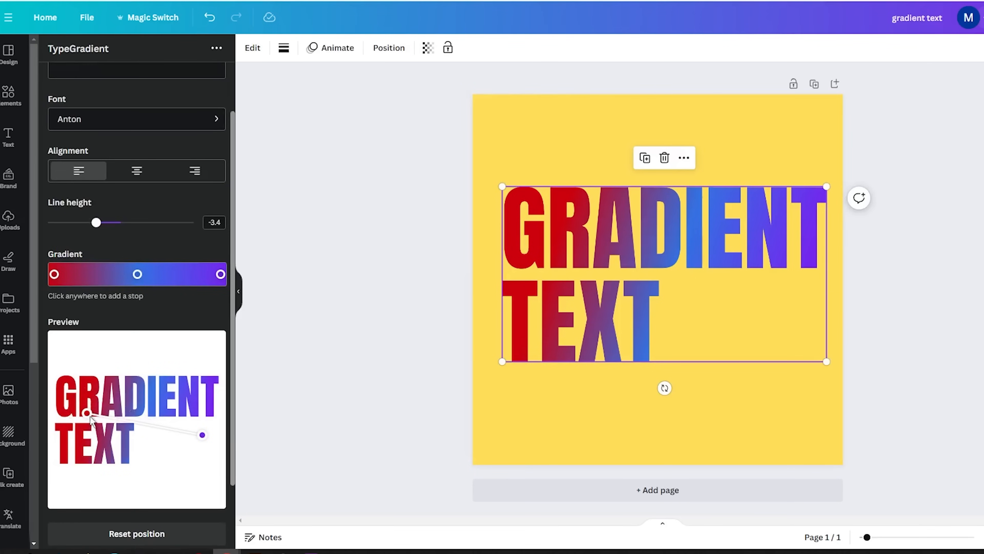
{"action": "scroll", "coordinate": [93, 427], "scroll_direction": "down", "scroll_amount": 3}
{"action": "left_click", "coordinate": [120, 485]}
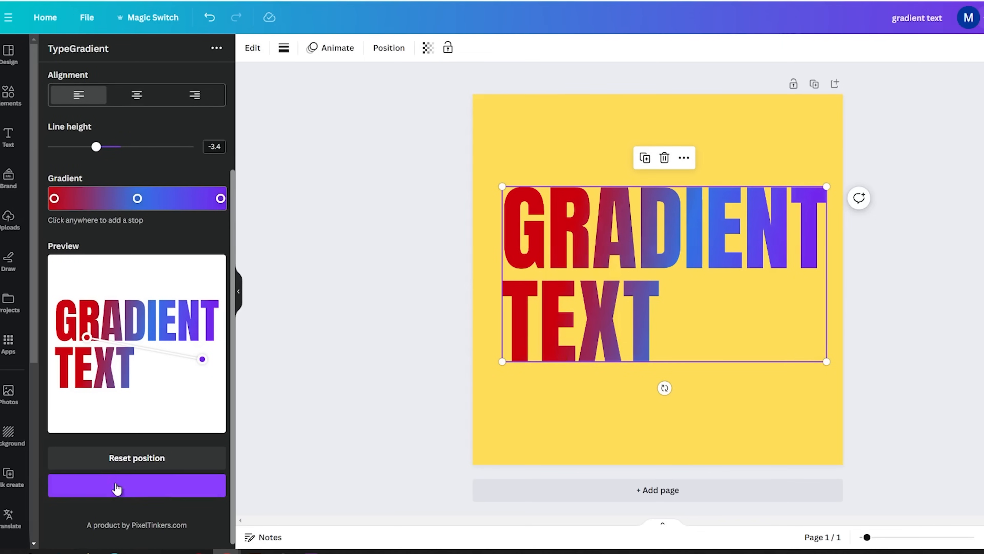
{"action": "left_click_drag", "start_coordinate": [205, 360], "coordinate": [172, 330]}
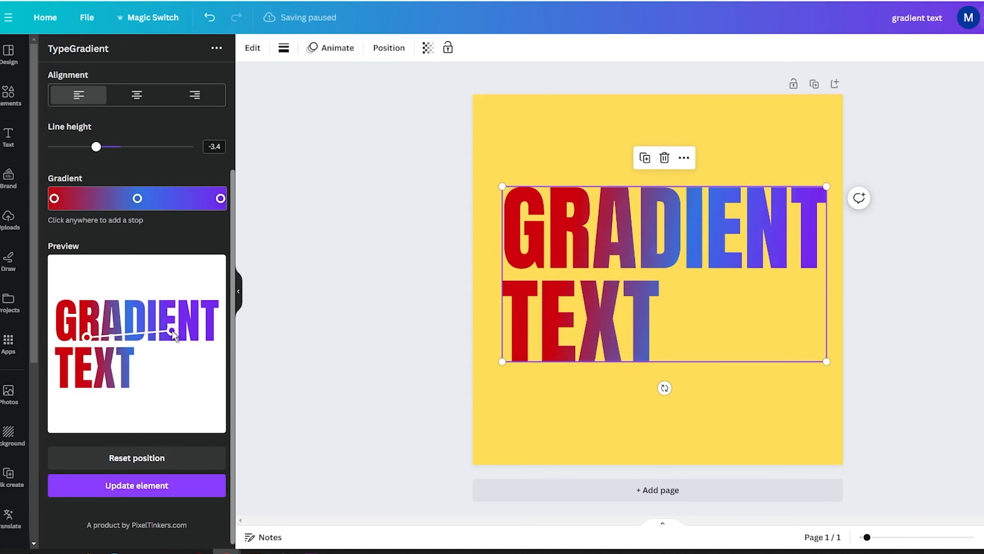
{"action": "left_click", "coordinate": [128, 489]}
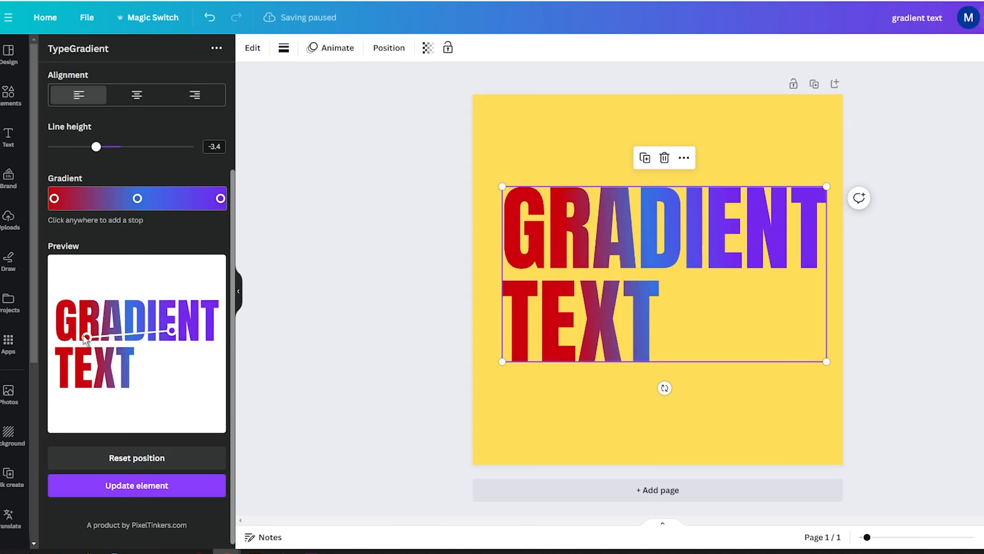
Step: Place the gradient's red end above the A of GRADIENT and its purple end well below the N, and update the element
{"action": "left_click_drag", "start_coordinate": [86, 337], "coordinate": [120, 289]}
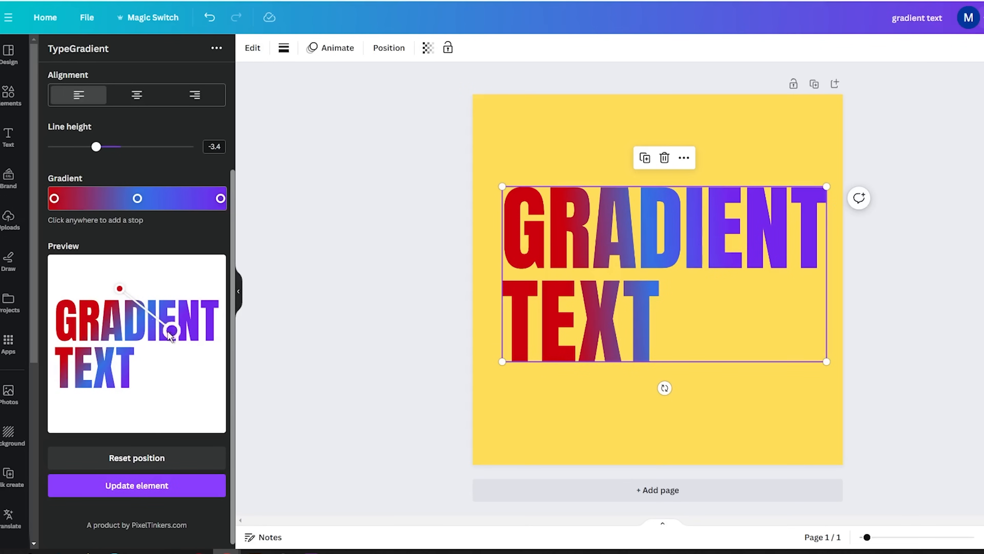
{"action": "left_click_drag", "start_coordinate": [172, 330], "coordinate": [147, 388]}
{"action": "left_click", "coordinate": [137, 486]}
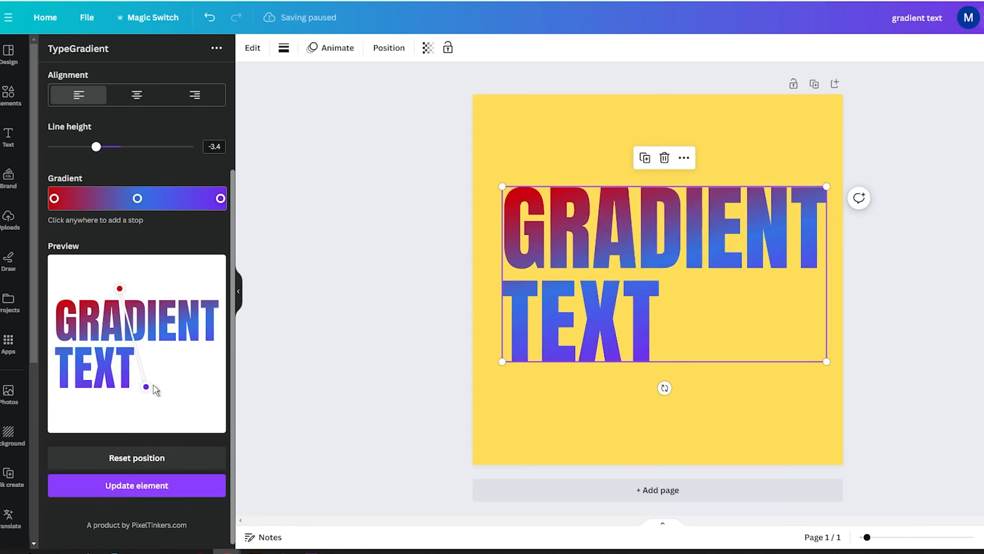
{"action": "left_click_drag", "start_coordinate": [147, 387], "coordinate": [186, 383]}
{"action": "left_click", "coordinate": [120, 485]}
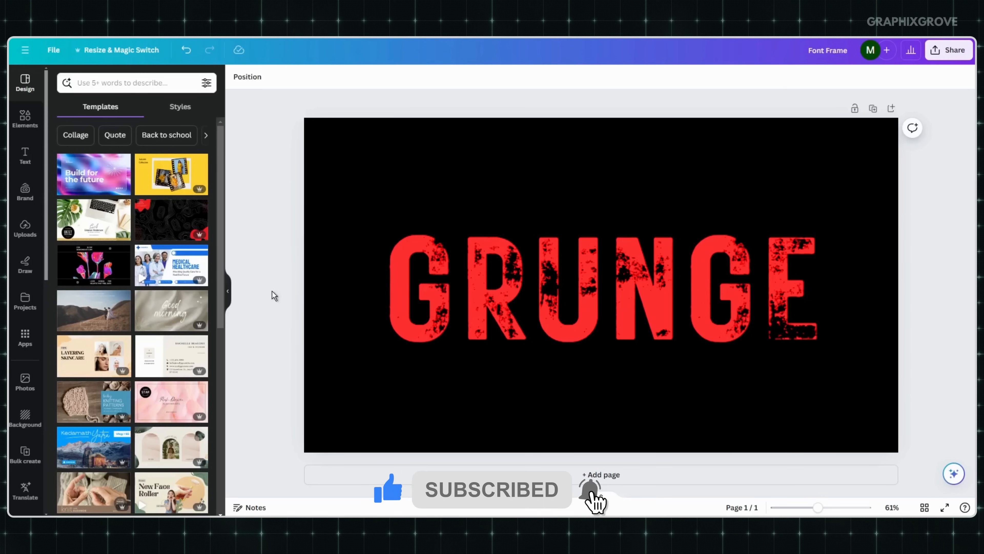
{"action": "left_click_drag", "start_coordinate": [556, 300], "coordinate": [557, 299]}
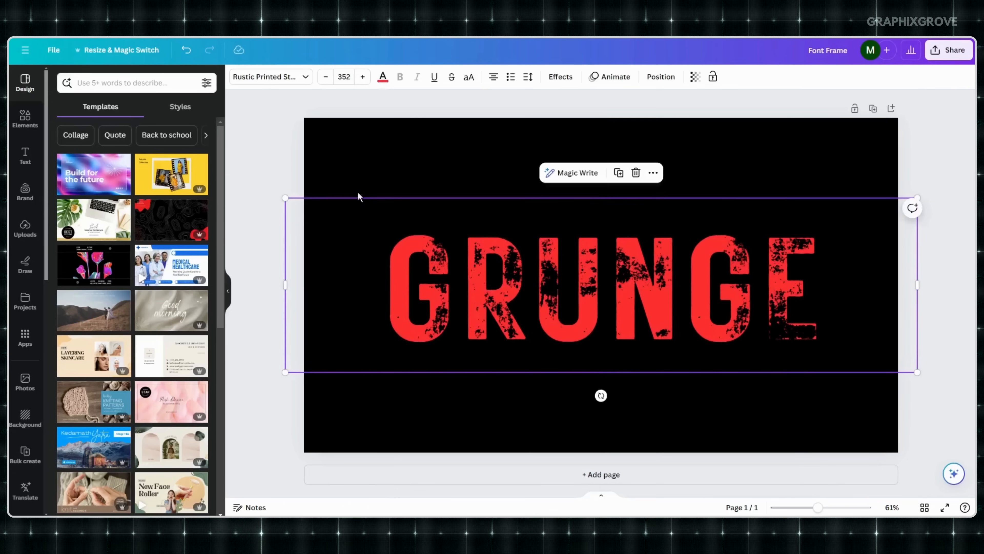
{"action": "left_click", "coordinate": [281, 168]}
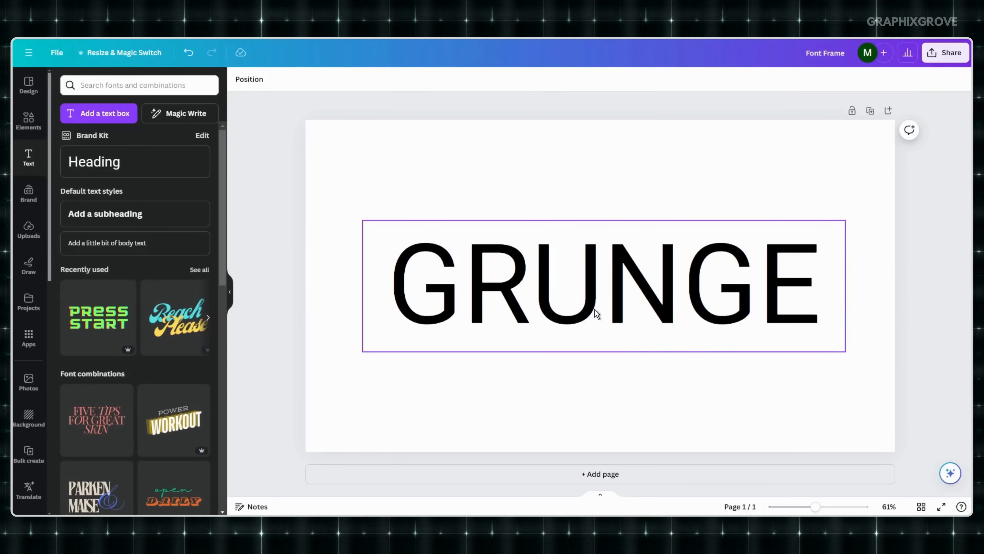
Step: Centre the GRUNGE text on the page, search the fonts for distressed, and apply Rustic Printed Stamp to the text
{"action": "mouse_move", "coordinate": [573, 302]}
{"action": "left_mouse_down"}
{"action": "mouse_move", "coordinate": [563, 288]}
{"action": "mouse_move", "coordinate": [572, 292]}
{"action": "mouse_move", "coordinate": [562, 301]}
{"action": "mouse_move", "coordinate": [584, 297]}
{"action": "left_mouse_up"}
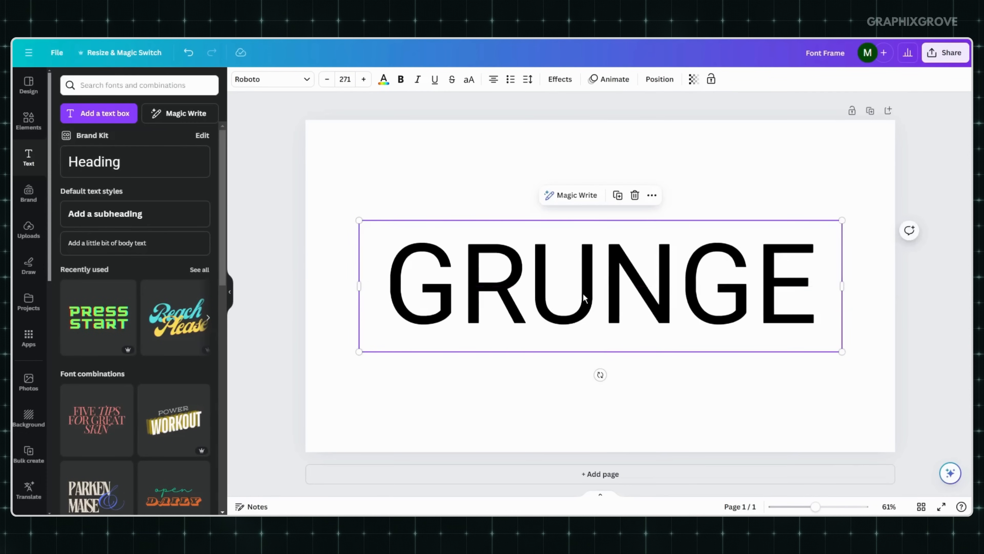
{"action": "left_click", "coordinate": [260, 81]}
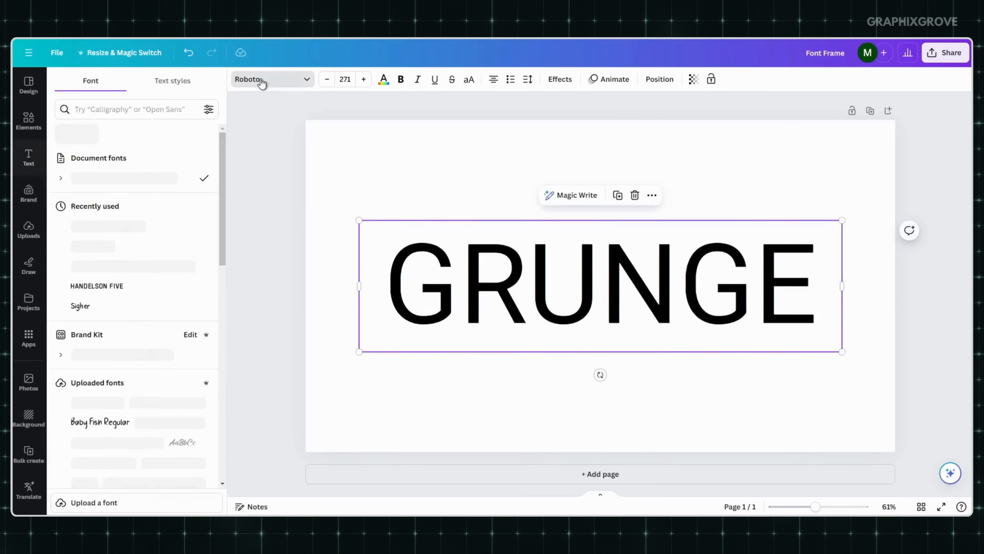
{"action": "left_click", "coordinate": [126, 109]}
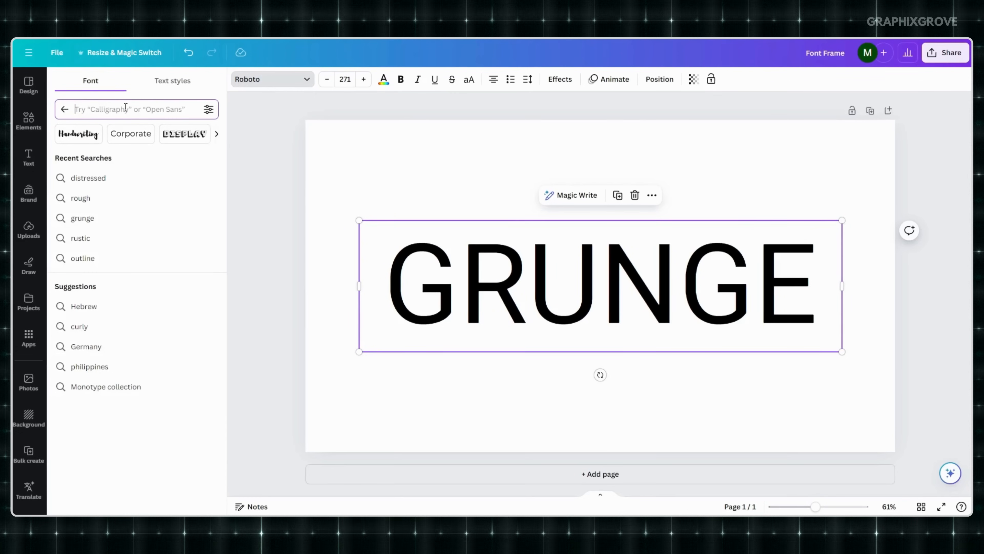
{"action": "type", "text": "d"}
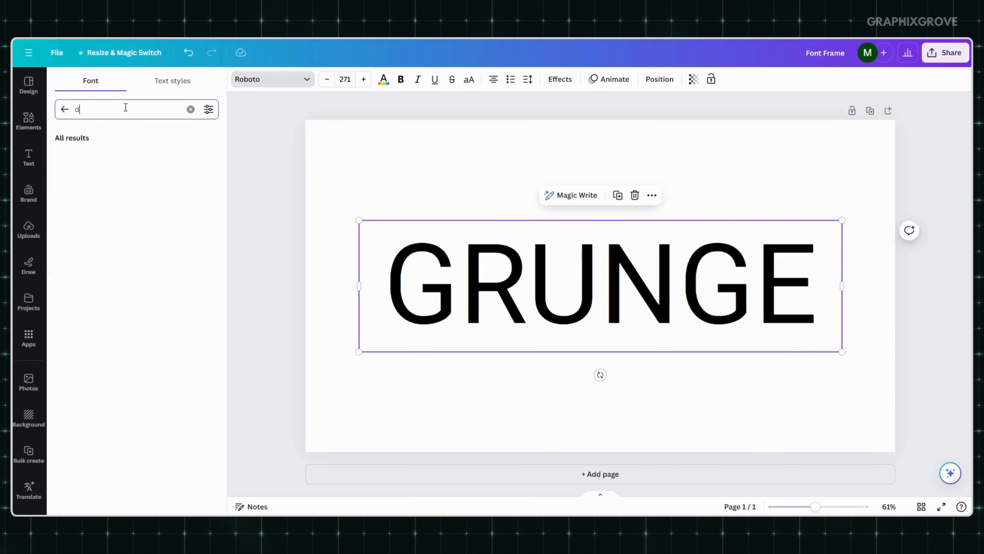
{"action": "type", "text": "istressed"}
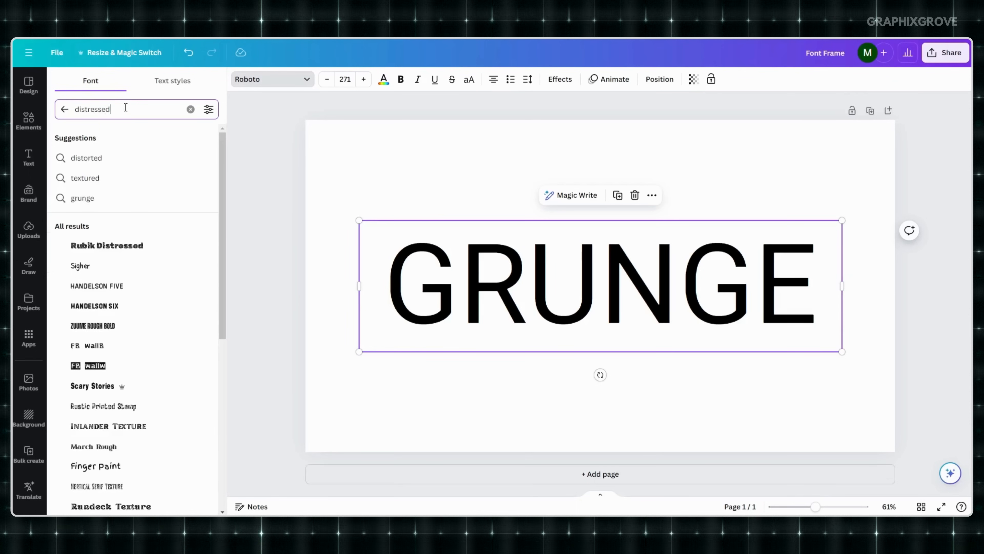
{"action": "scroll", "coordinate": [140, 253], "scroll_direction": "down", "scroll_amount": 3}
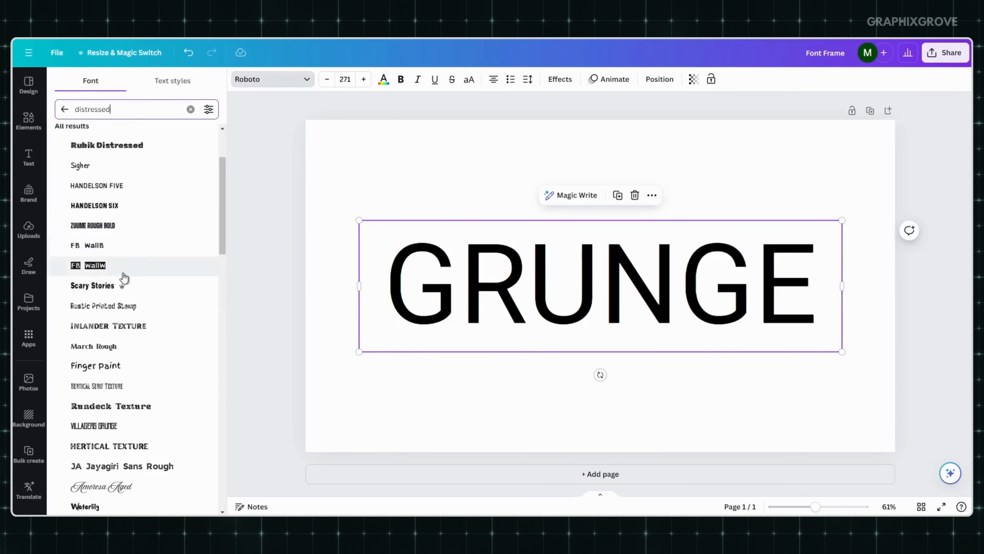
{"action": "left_click", "coordinate": [81, 307]}
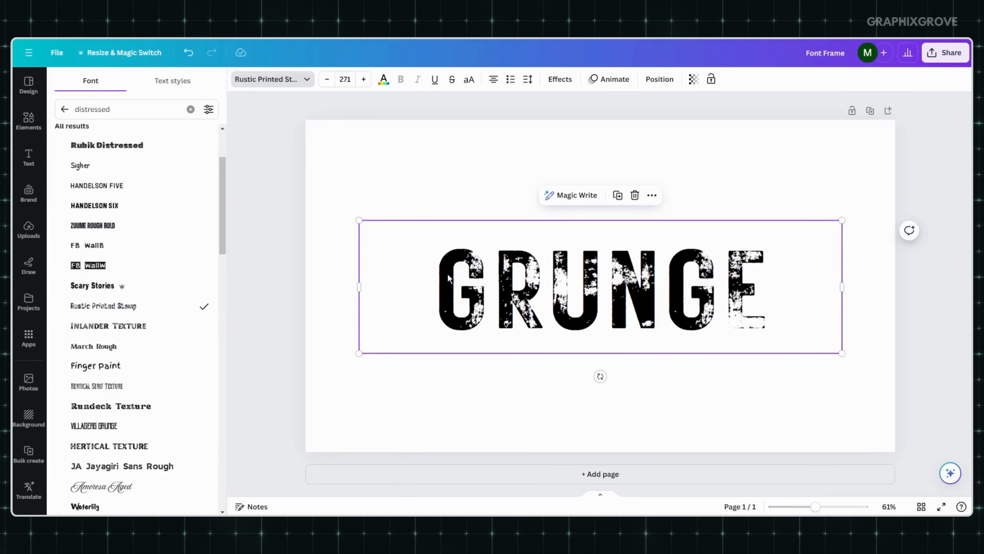
Step: Enlarge the GRUNGE text to size 307, recentre it on the page, and colour it the default solid red
{"action": "left_click_drag", "start_coordinate": [356, 217], "coordinate": [292, 199]}
{"action": "left_click_drag", "start_coordinate": [478, 260], "coordinate": [497, 272]}
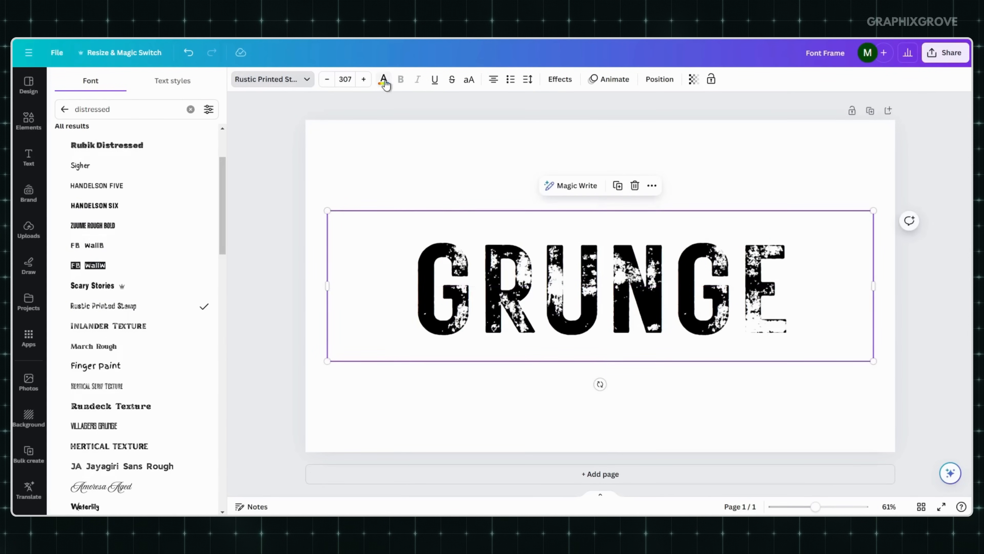
{"action": "left_click", "coordinate": [383, 79]}
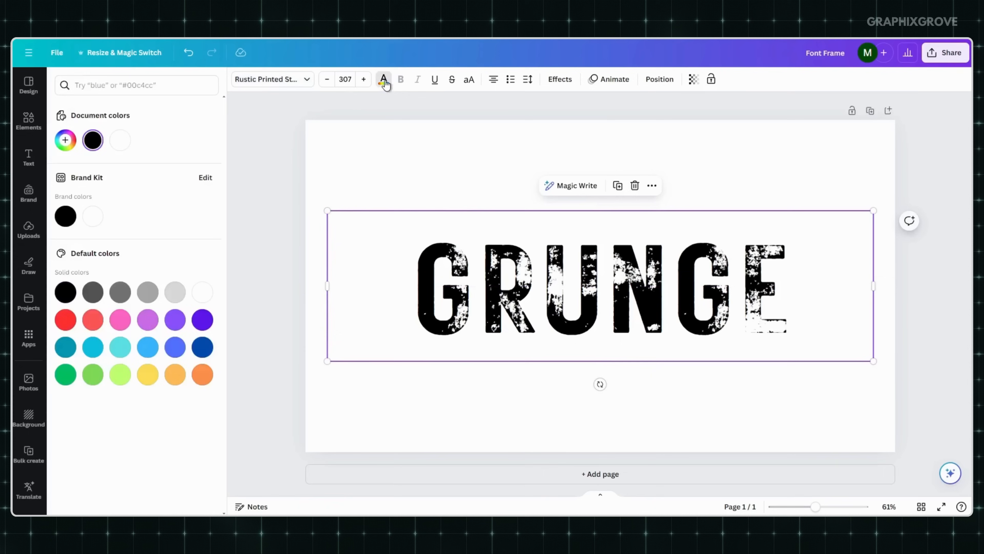
{"action": "left_click", "coordinate": [148, 346]}
{"action": "left_click", "coordinate": [60, 321]}
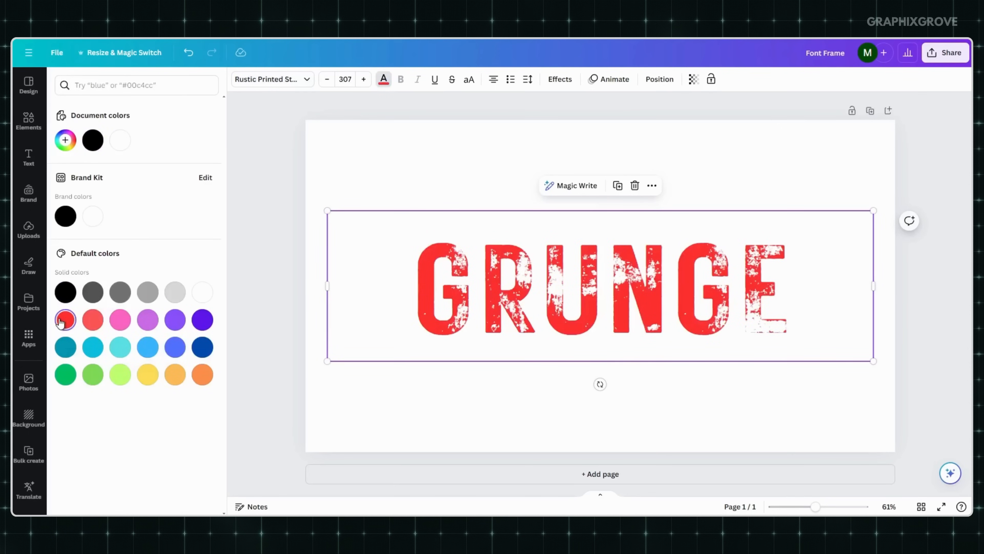
Step: Set the background of the GRUNGE page to the black brand colour
{"action": "left_click", "coordinate": [329, 155]}
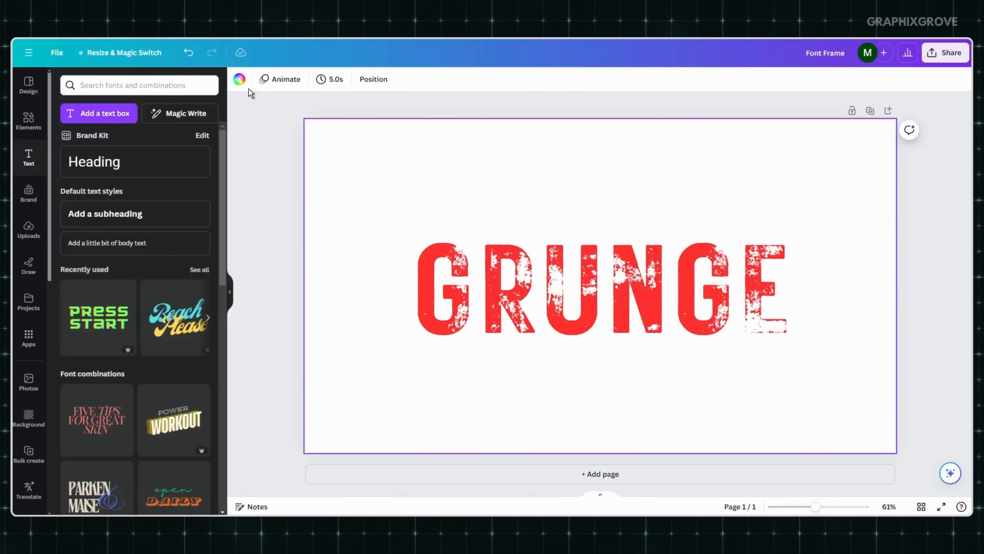
{"action": "left_click", "coordinate": [239, 79]}
{"action": "left_click", "coordinate": [65, 216]}
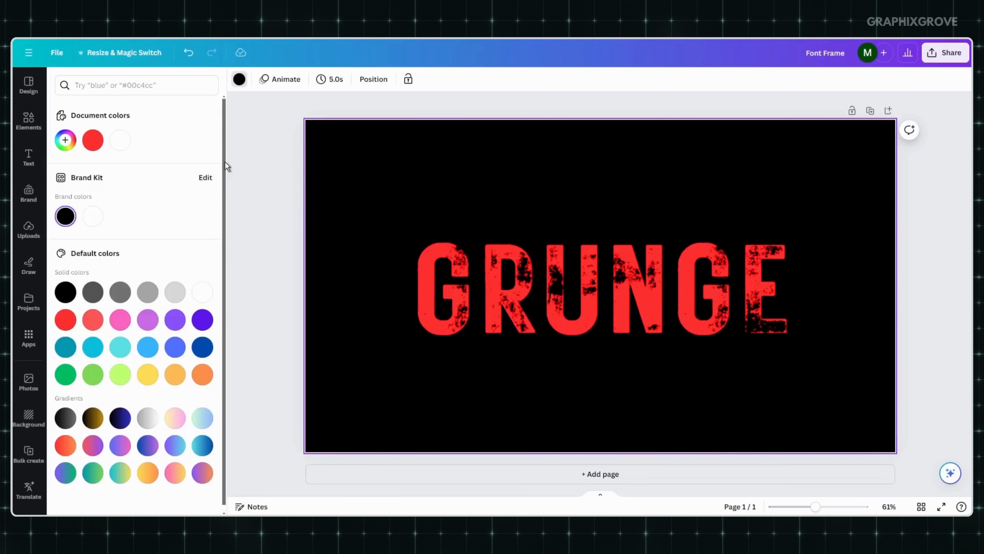
{"action": "left_click", "coordinate": [244, 189]}
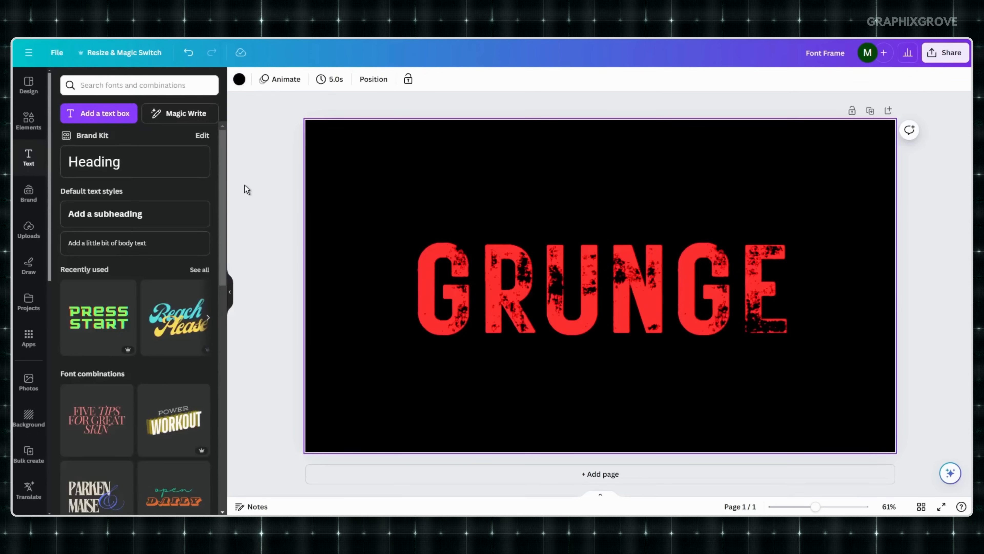
Step: Enlarge the GRUNGE text to size 352, recentre it on the page, and return to the design templates
{"action": "left_click", "coordinate": [514, 285]}
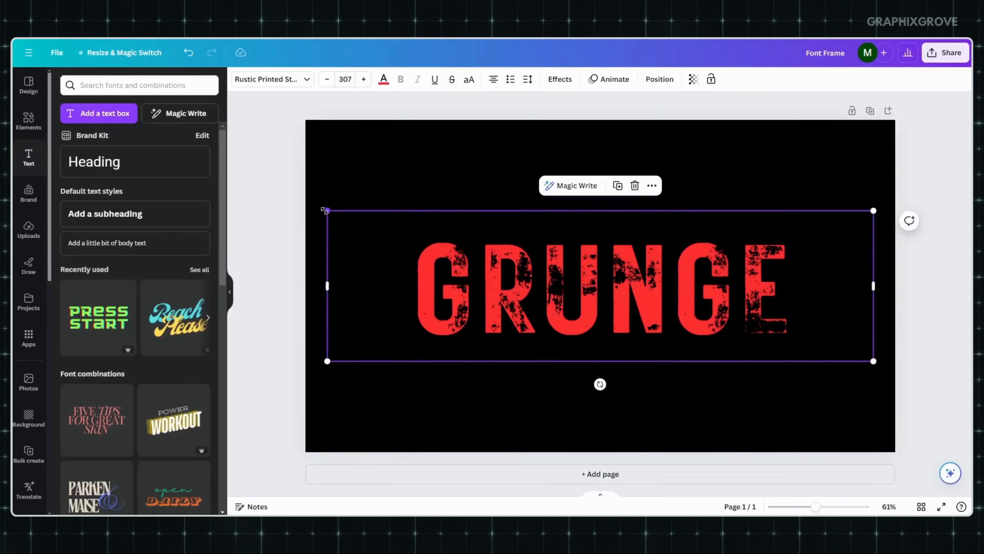
{"action": "left_click_drag", "start_coordinate": [326, 208], "coordinate": [248, 189]}
{"action": "left_click_drag", "start_coordinate": [416, 281], "coordinate": [466, 287]}
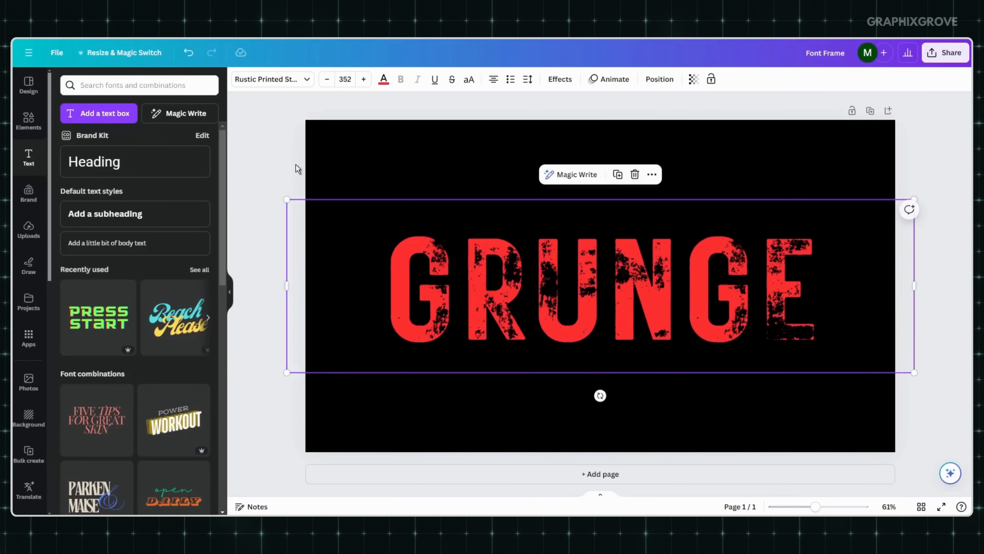
{"action": "left_click", "coordinate": [277, 151]}
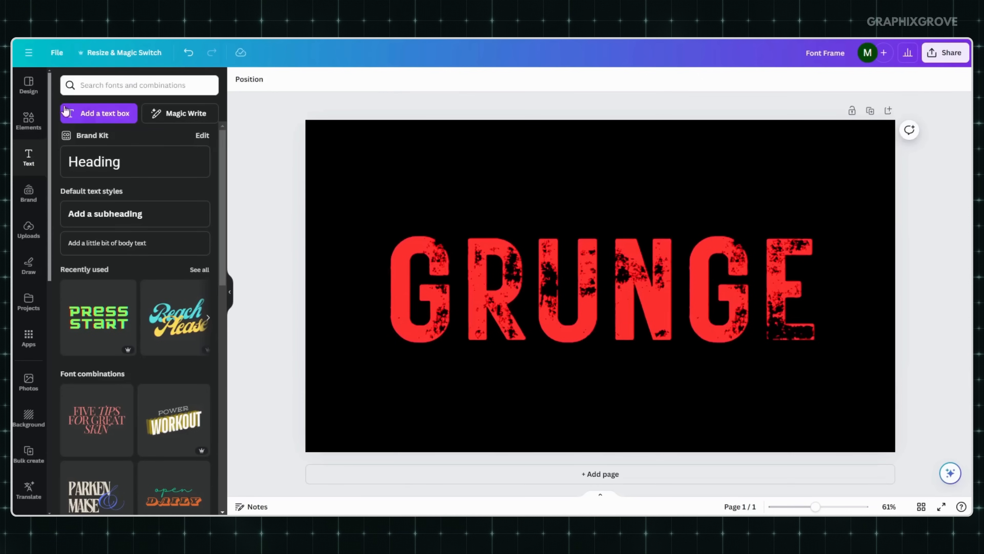
{"action": "left_click", "coordinate": [37, 92]}
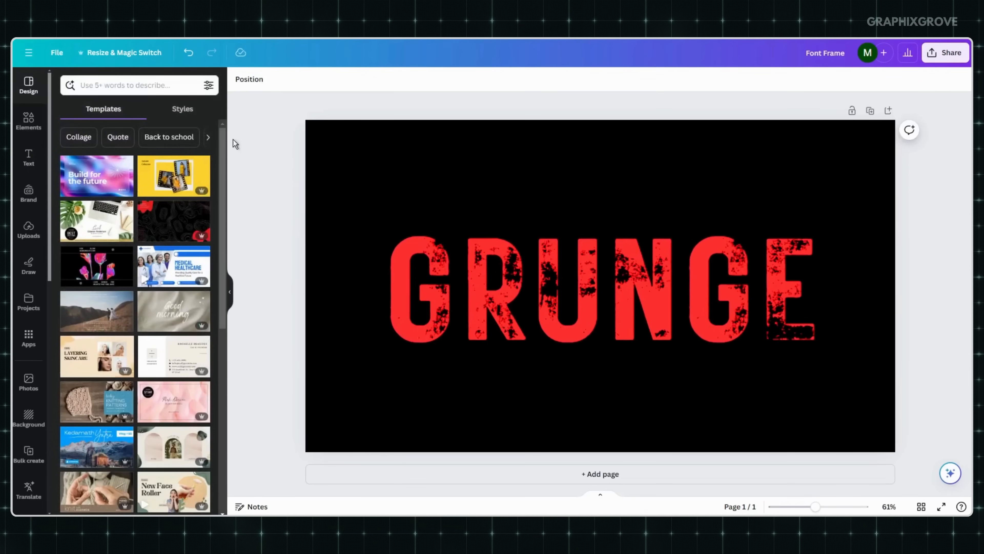
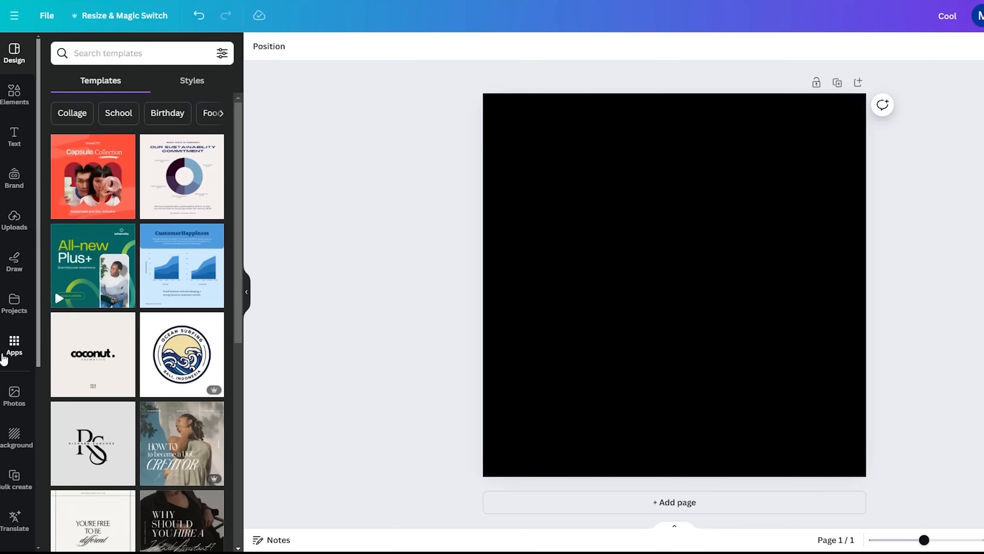
Step: Open the Text Maker app for the black square design and replace its sample text with Comic
{"action": "left_click", "coordinate": [13, 358]}
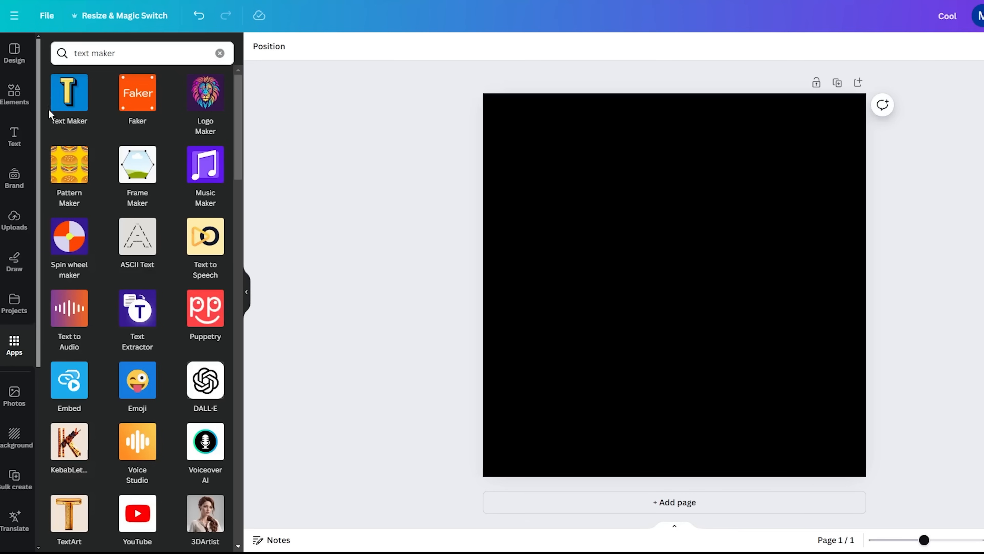
{"action": "left_click", "coordinate": [66, 103]}
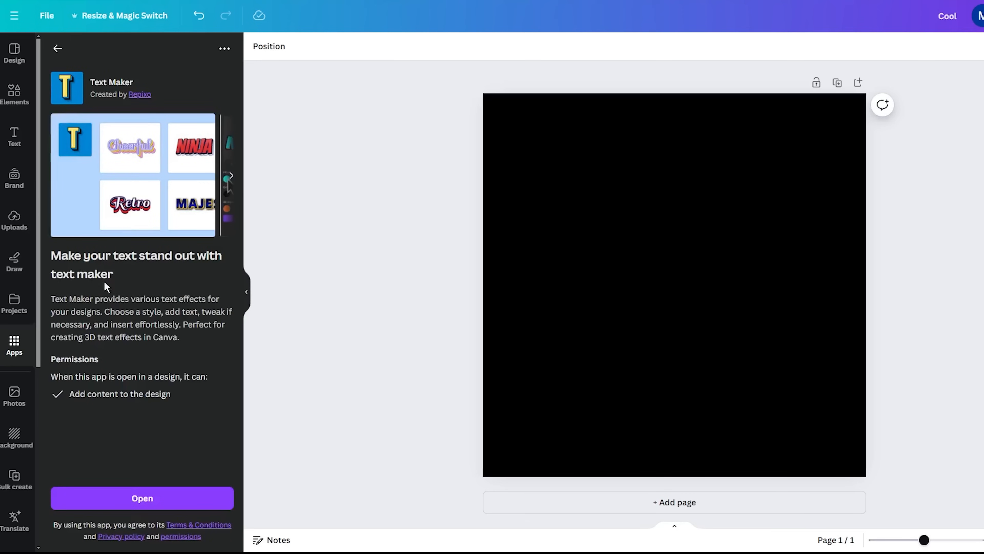
{"action": "left_click", "coordinate": [112, 499]}
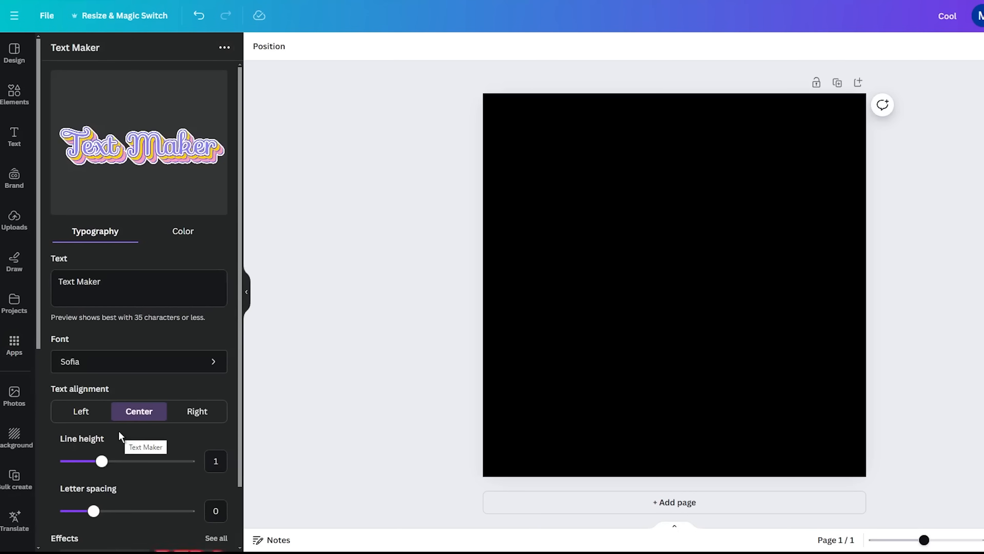
{"action": "left_click", "coordinate": [118, 281]}
{"action": "left_click_drag", "start_coordinate": [118, 281], "coordinate": [57, 282]}
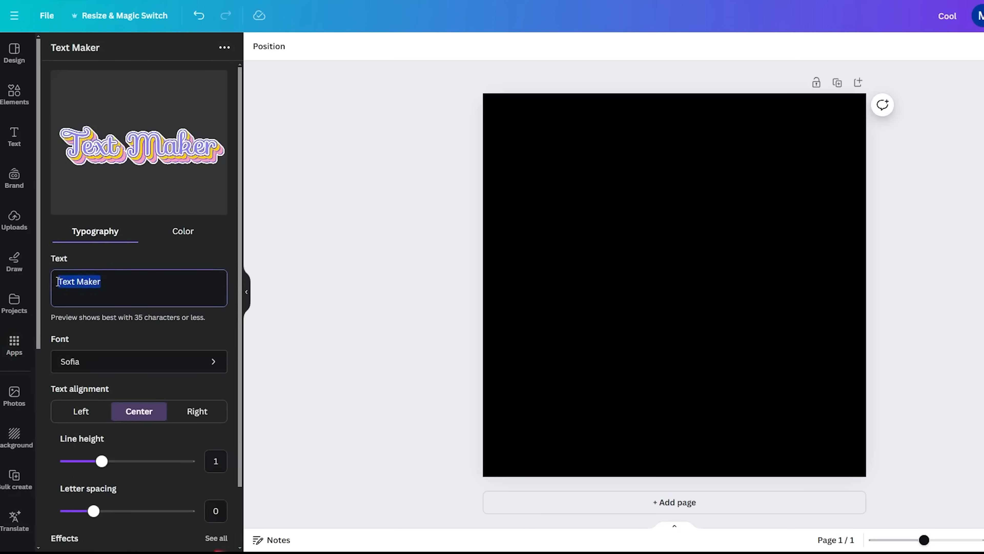
{"action": "type", "text": "Co"}
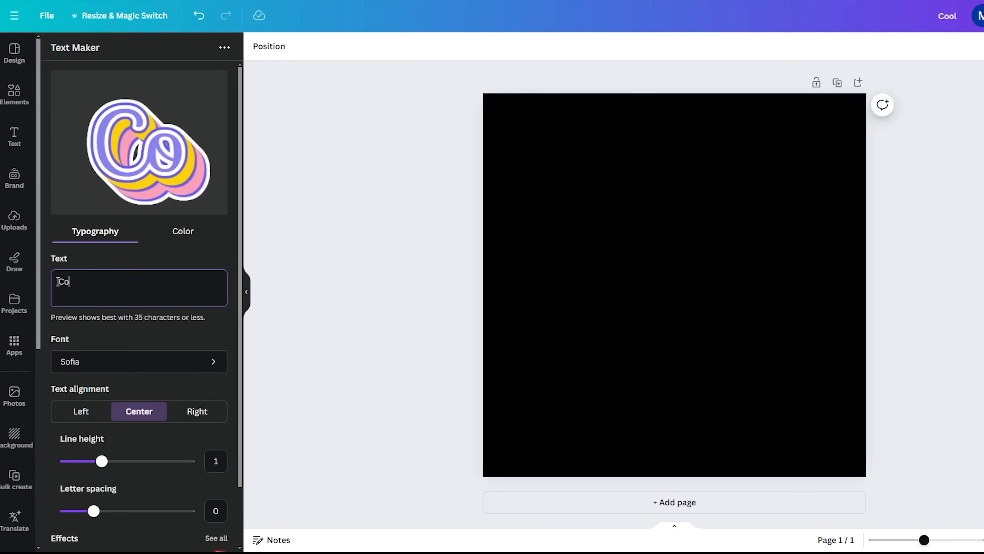
{"action": "type", "text": "mi"}
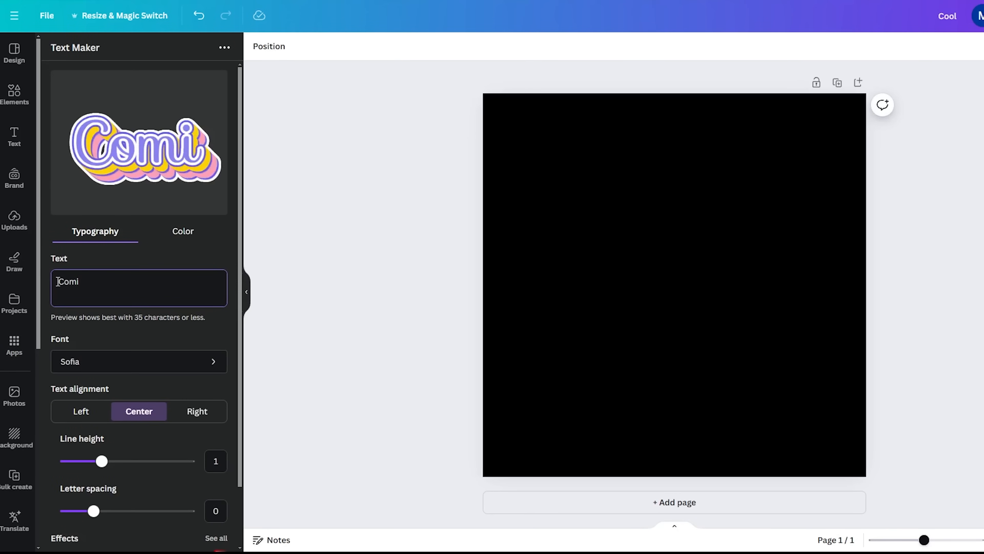
{"action": "type", "text": "c"}
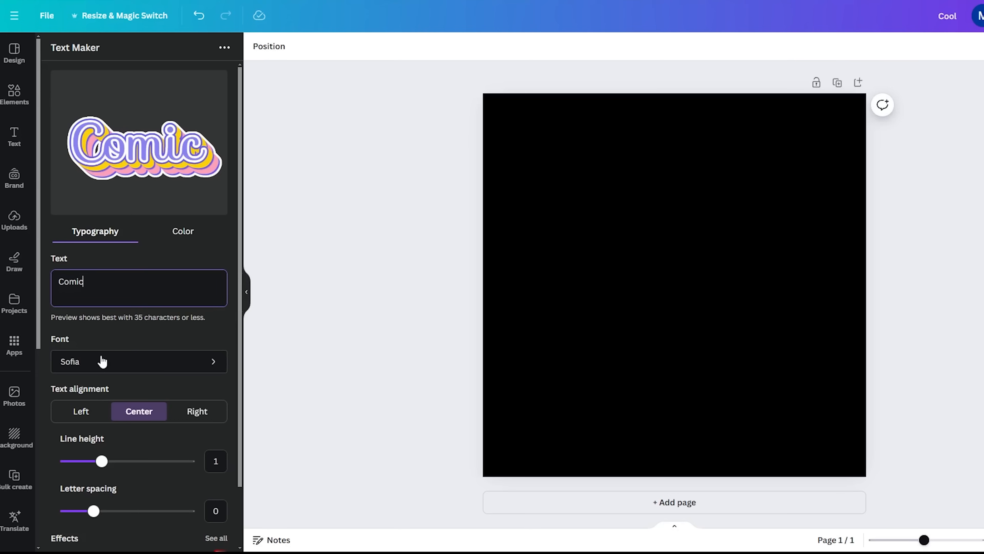
Step: Browse all of Text Maker's Comic effects and apply the red NINJA effect to the text
{"action": "scroll", "coordinate": [110, 356], "scroll_direction": "down", "scroll_amount": 2}
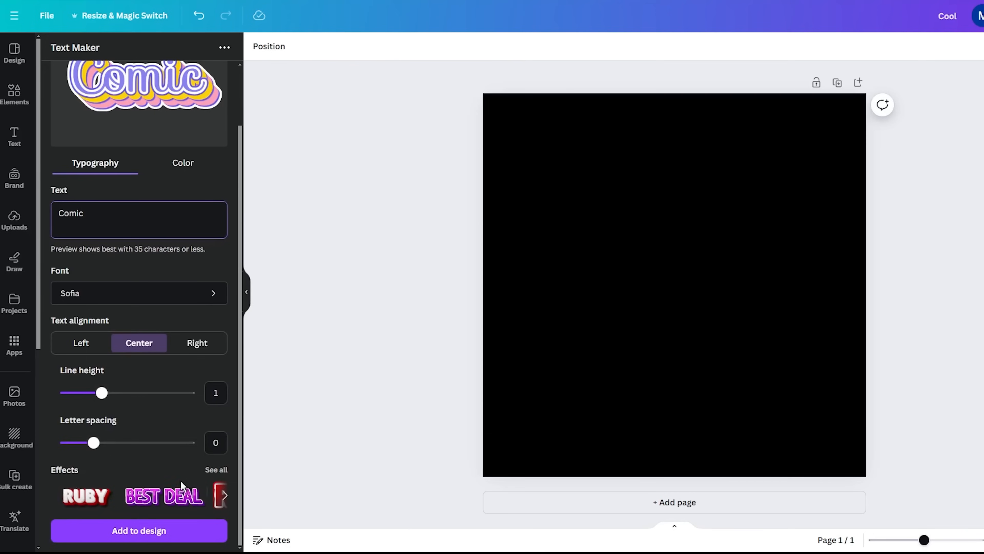
{"action": "left_click", "coordinate": [217, 470]}
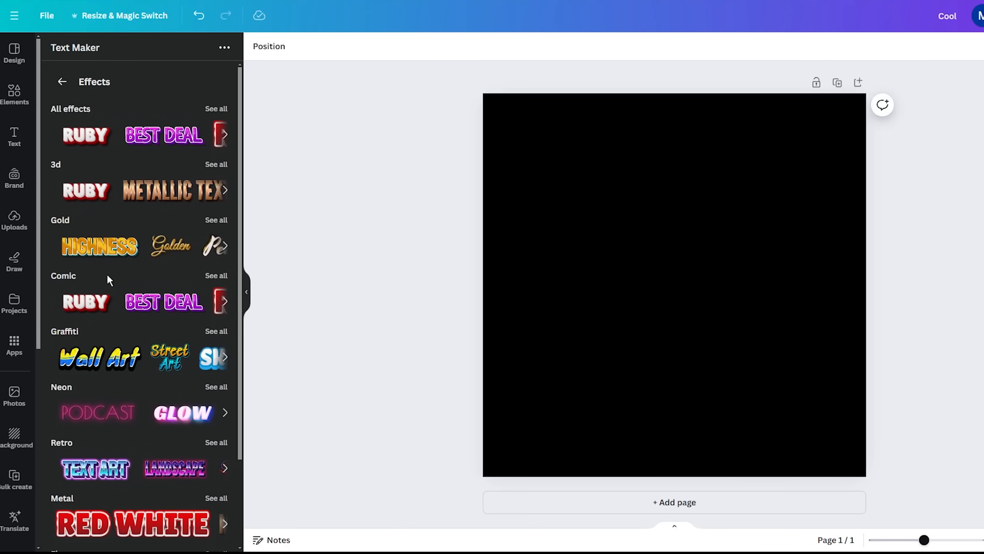
{"action": "left_click", "coordinate": [212, 276]}
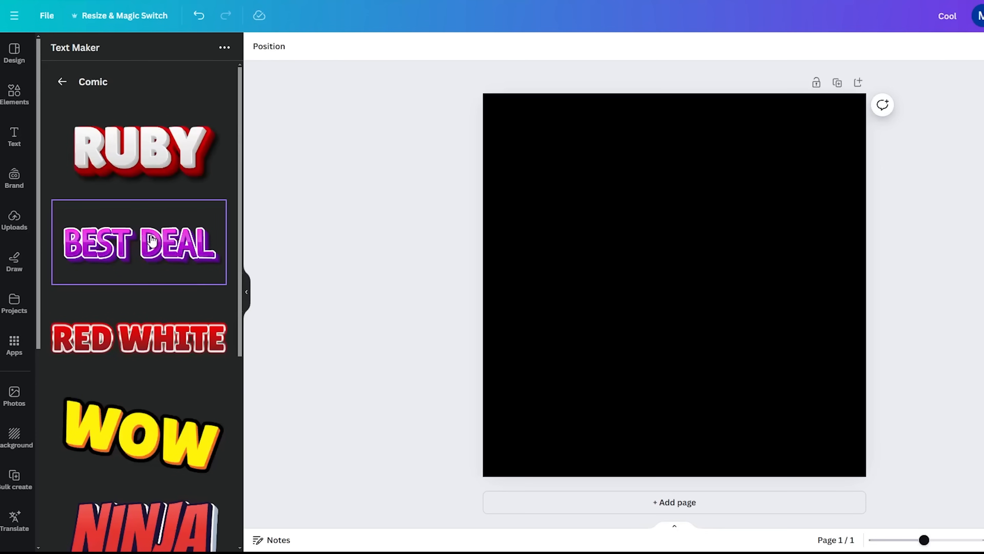
{"action": "scroll", "coordinate": [152, 240], "scroll_direction": "down", "scroll_amount": 8}
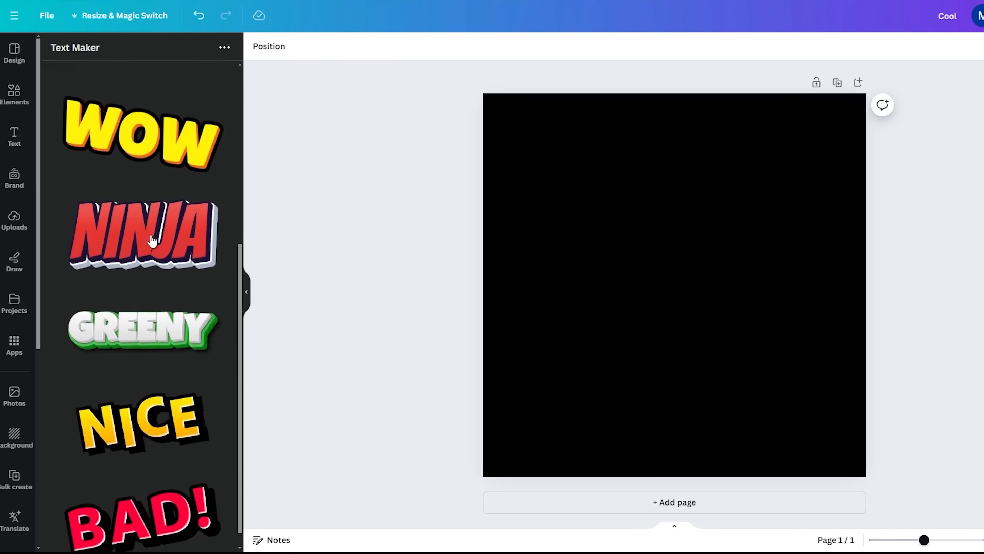
{"action": "scroll", "coordinate": [152, 241], "scroll_direction": "up", "scroll_amount": 8}
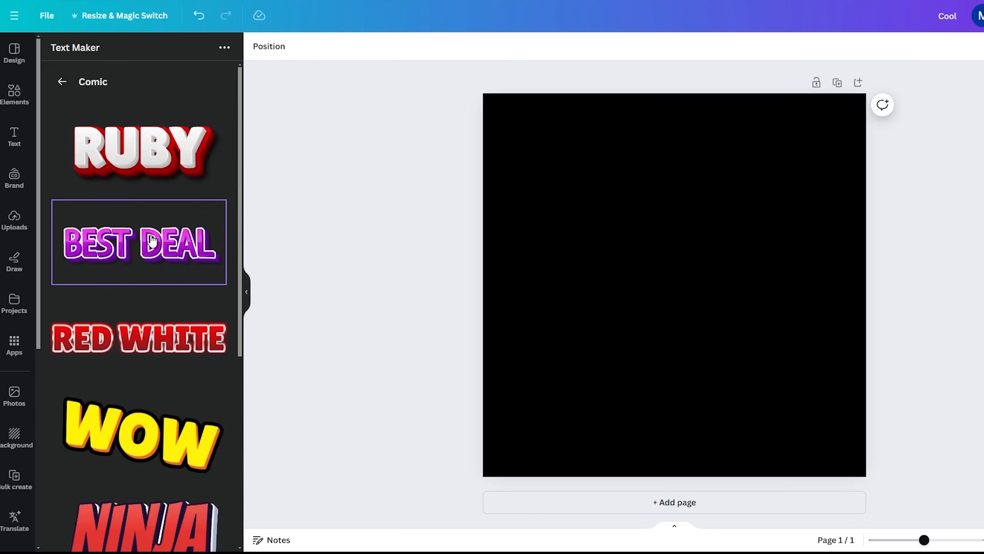
{"action": "scroll", "coordinate": [152, 241], "scroll_direction": "down", "scroll_amount": 6}
{"action": "scroll", "coordinate": [152, 240], "scroll_direction": "down", "scroll_amount": 1}
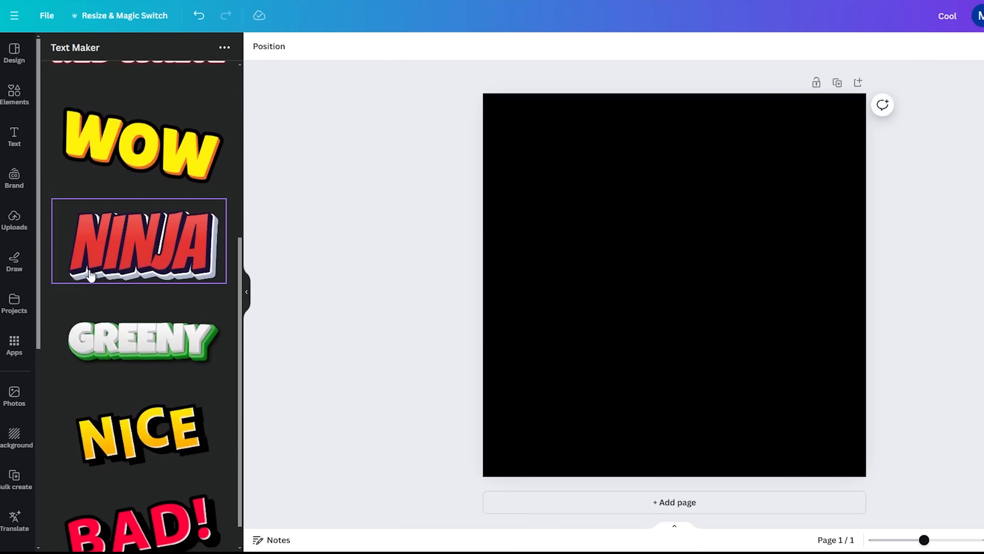
{"action": "left_click", "coordinate": [132, 254]}
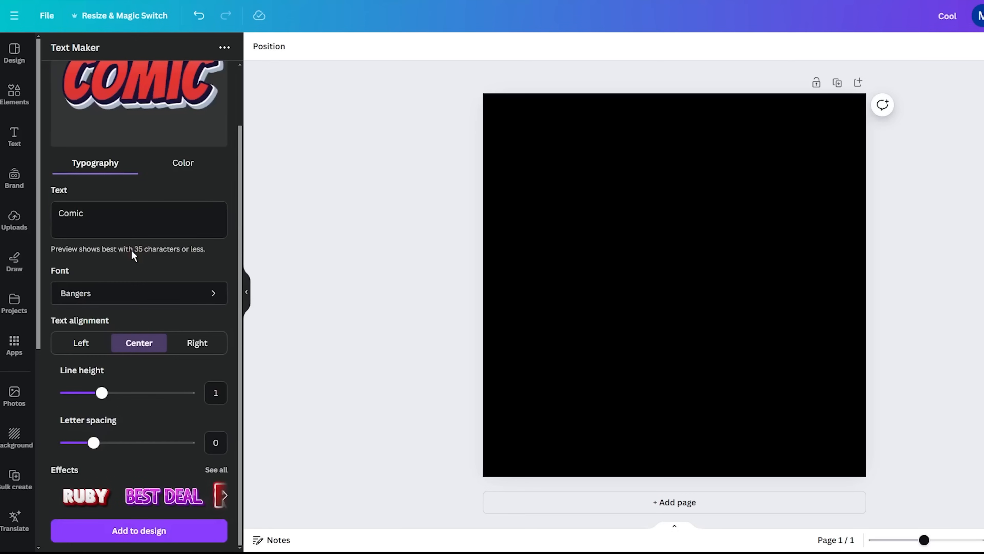
Step: Set the first outline colour of the Comic text to black, #000000
{"action": "scroll", "coordinate": [107, 216], "scroll_direction": "up", "scroll_amount": 2}
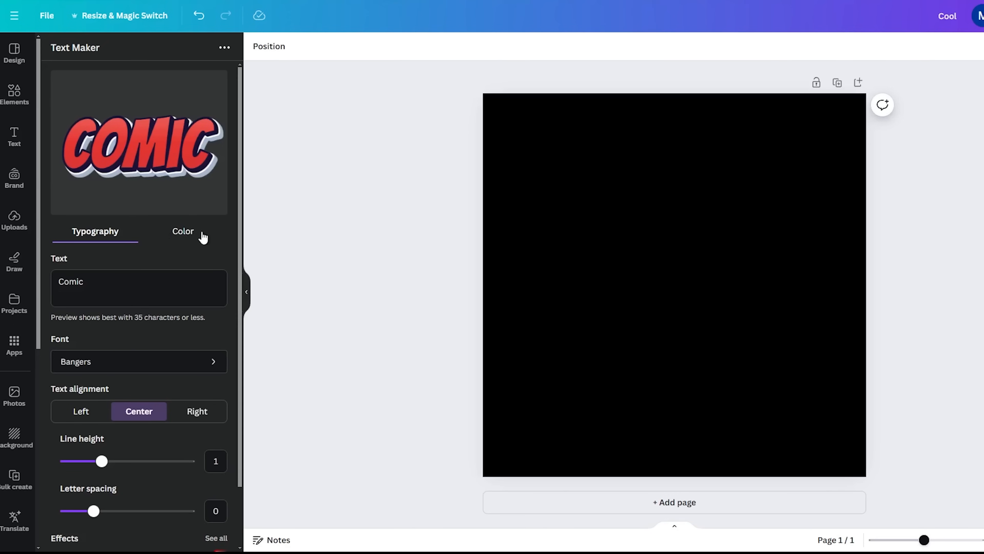
{"action": "left_click", "coordinate": [186, 234]}
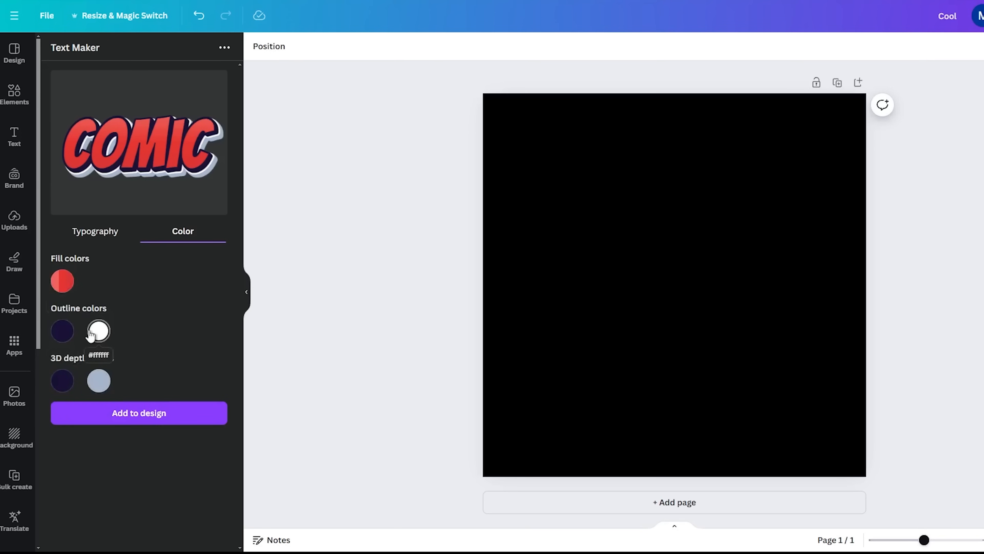
{"action": "left_click", "coordinate": [60, 333]}
{"action": "left_click_drag", "start_coordinate": [94, 396], "coordinate": [52, 436]}
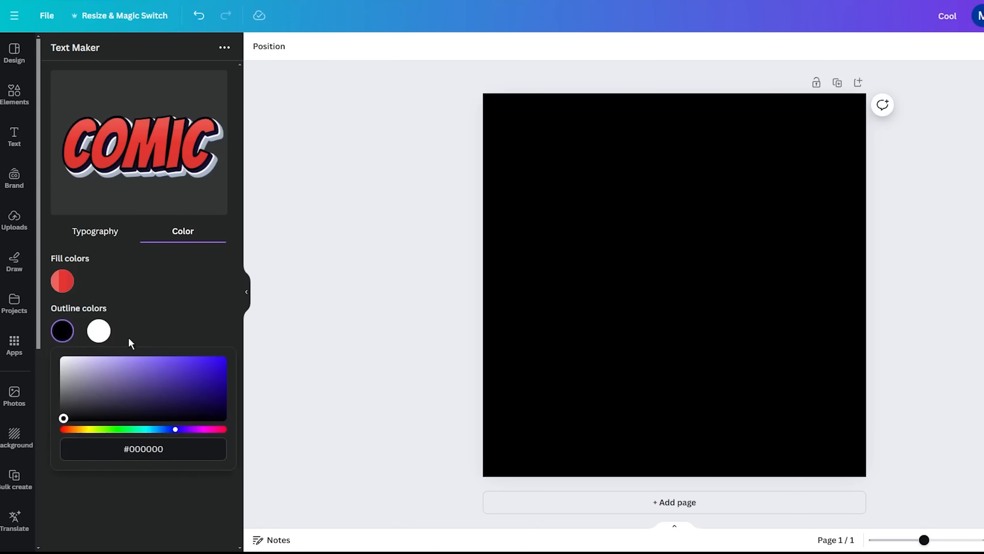
{"action": "left_click", "coordinate": [153, 312]}
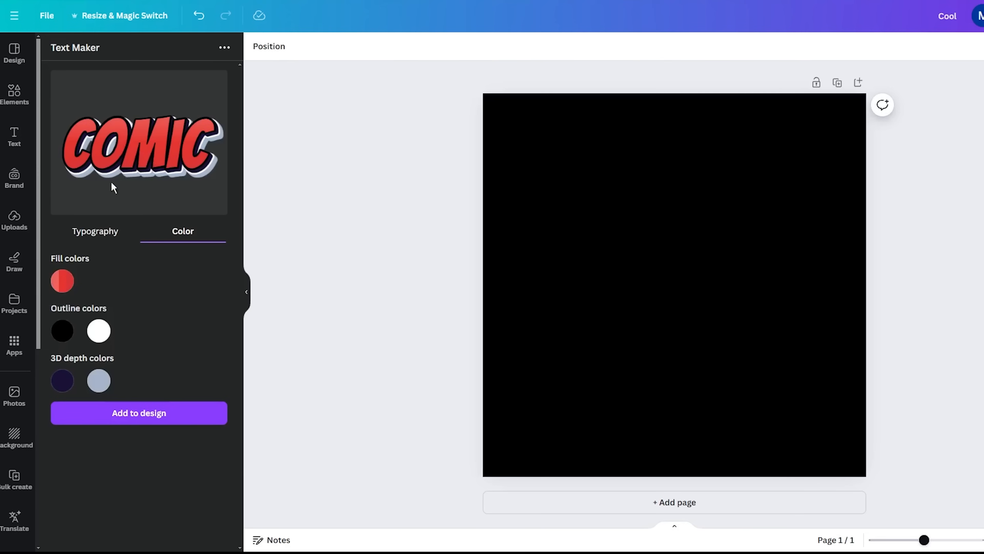
Step: Change the first gradient stop of the Comic text's fill to yellow, about #F1DF38
{"action": "left_click", "coordinate": [61, 281]}
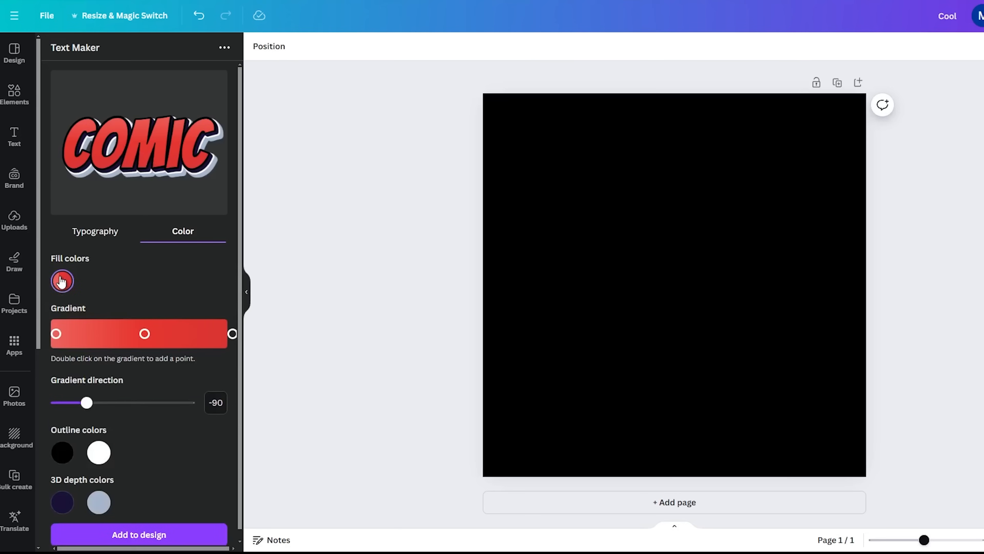
{"action": "left_click", "coordinate": [57, 333]}
{"action": "left_click", "coordinate": [63, 435]}
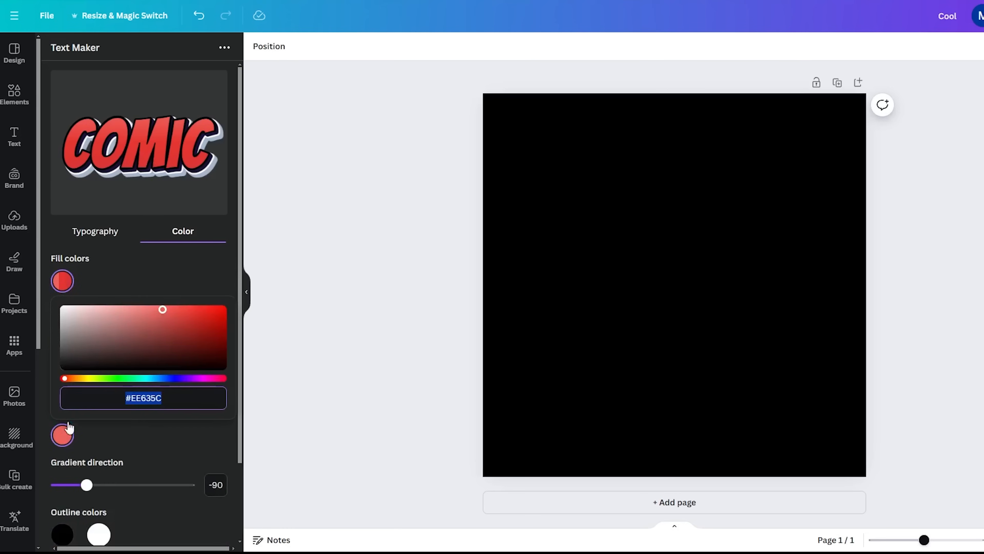
{"action": "left_click", "coordinate": [87, 378]}
{"action": "left_click_drag", "start_coordinate": [156, 322], "coordinate": [188, 308]}
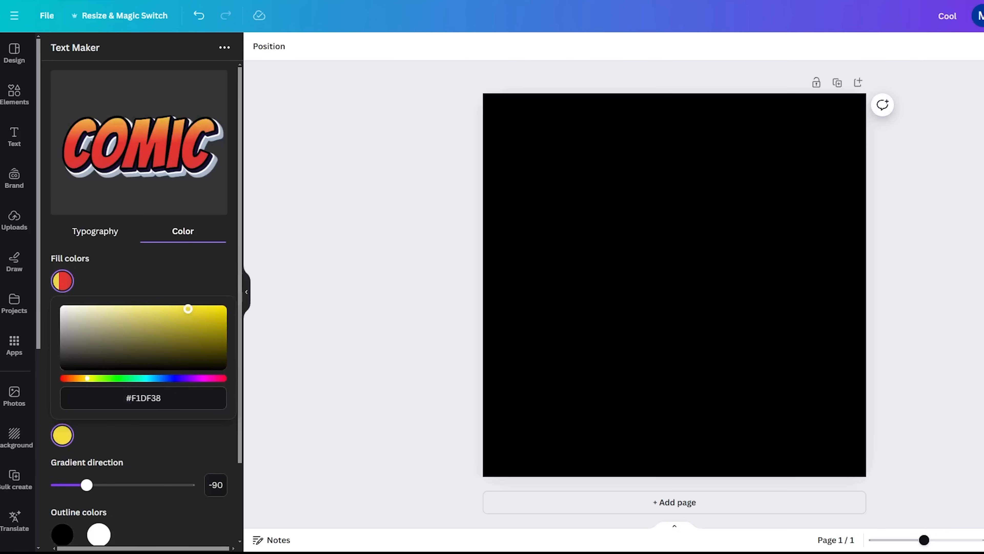
{"action": "left_click", "coordinate": [177, 268]}
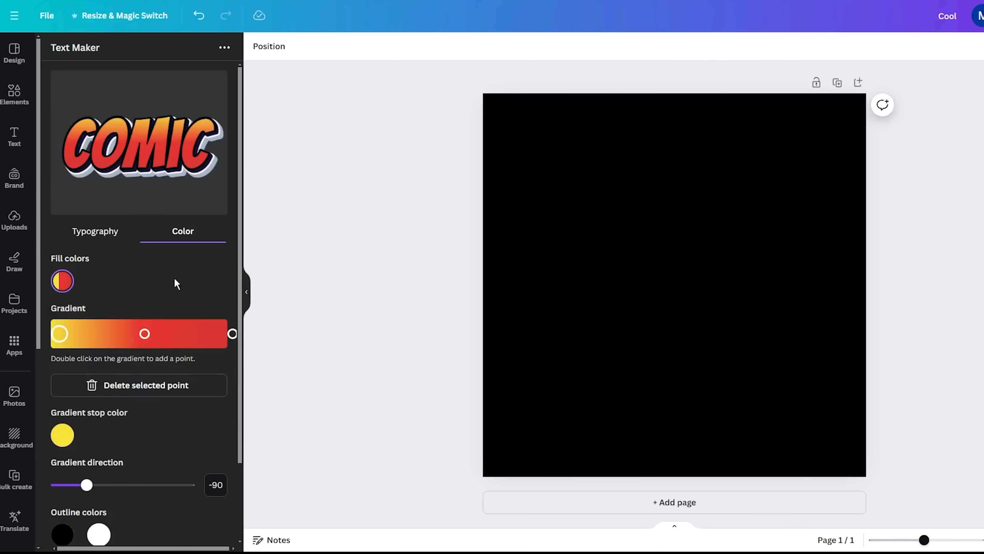
Step: Change the middle gradient stop of the Comic text's fill to bright yellow
{"action": "left_click", "coordinate": [144, 335]}
{"action": "left_click", "coordinate": [62, 435]}
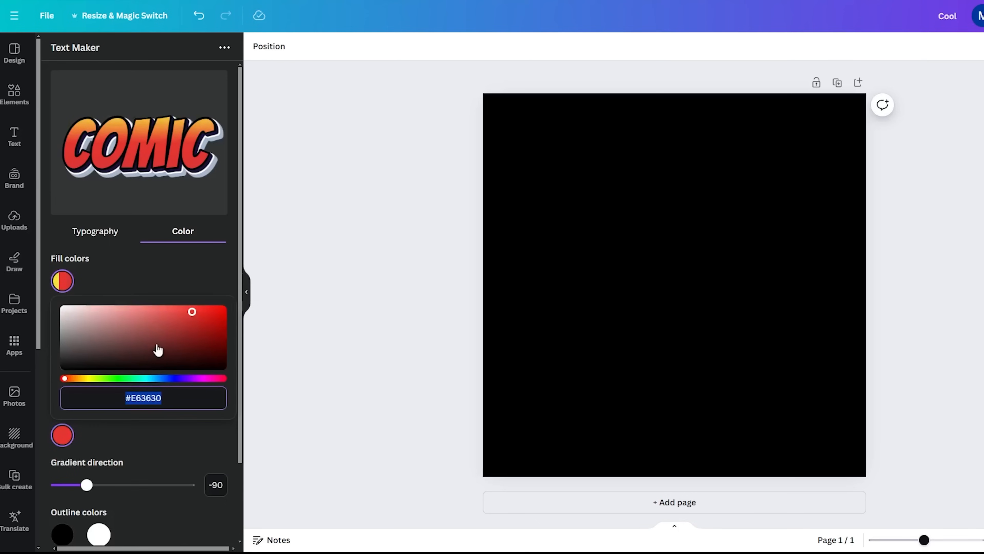
{"action": "left_click", "coordinate": [90, 378]}
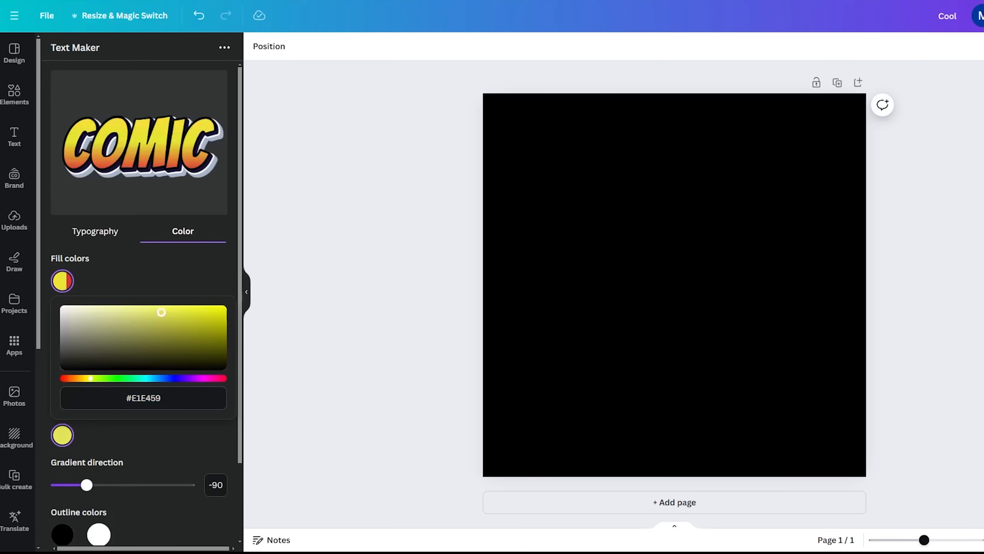
{"action": "left_click", "coordinate": [181, 310]}
{"action": "left_click", "coordinate": [184, 286]}
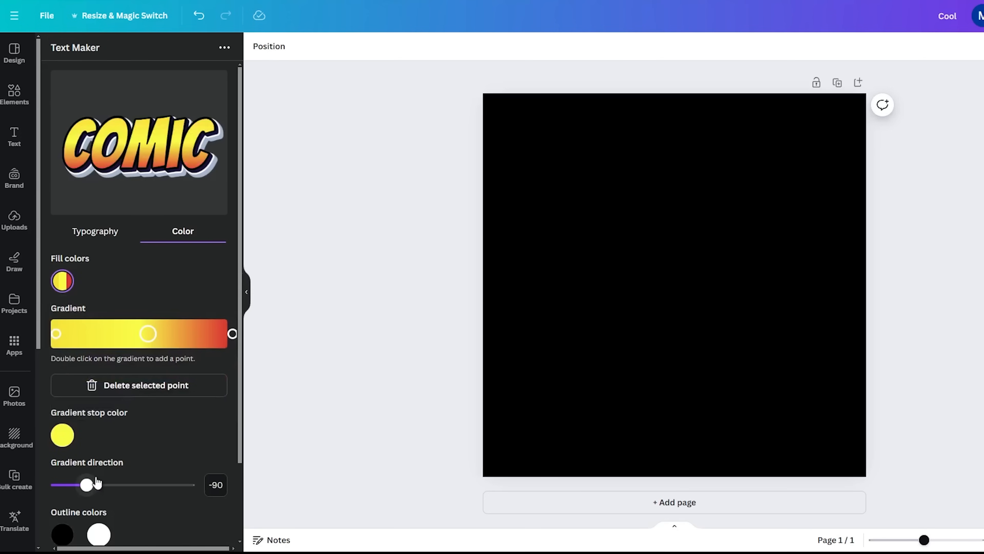
Step: Set the fill's gradient direction to -86 and add the Comic text to the design
{"action": "mouse_move", "coordinate": [90, 484]}
{"action": "left_mouse_down"}
{"action": "mouse_move", "coordinate": [116, 484]}
{"action": "mouse_move", "coordinate": [89, 481]}
{"action": "left_mouse_up"}
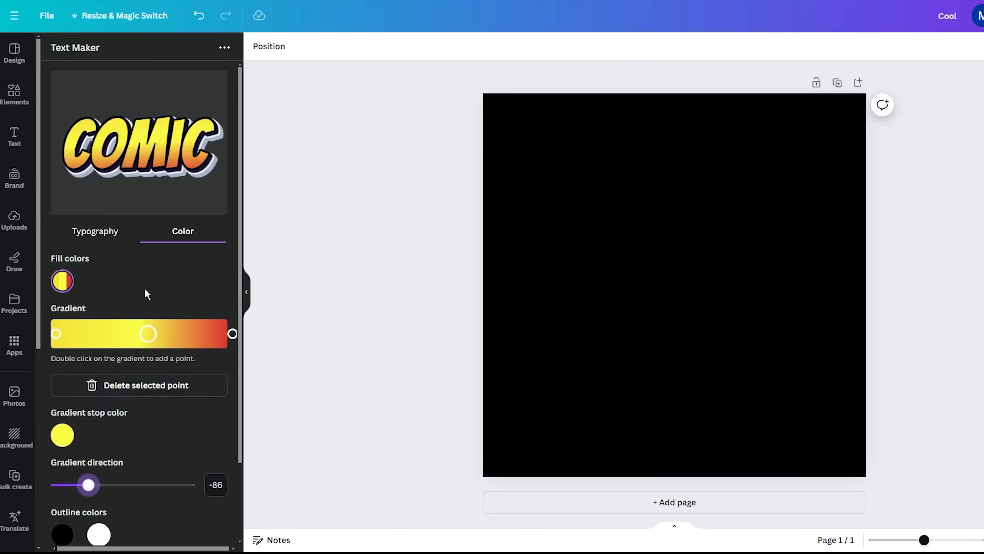
{"action": "scroll", "coordinate": [145, 289], "scroll_direction": "down", "scroll_amount": 3}
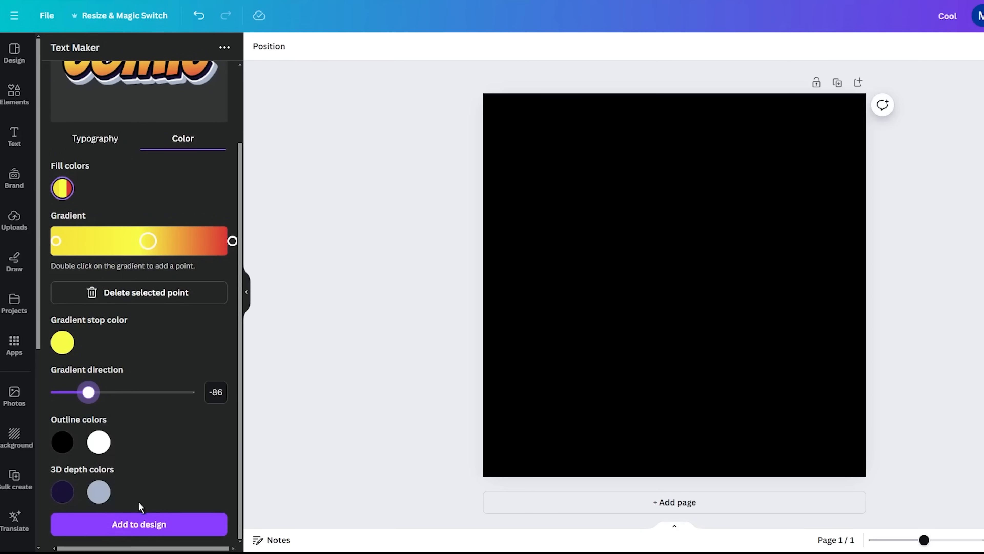
{"action": "left_click", "coordinate": [138, 525]}
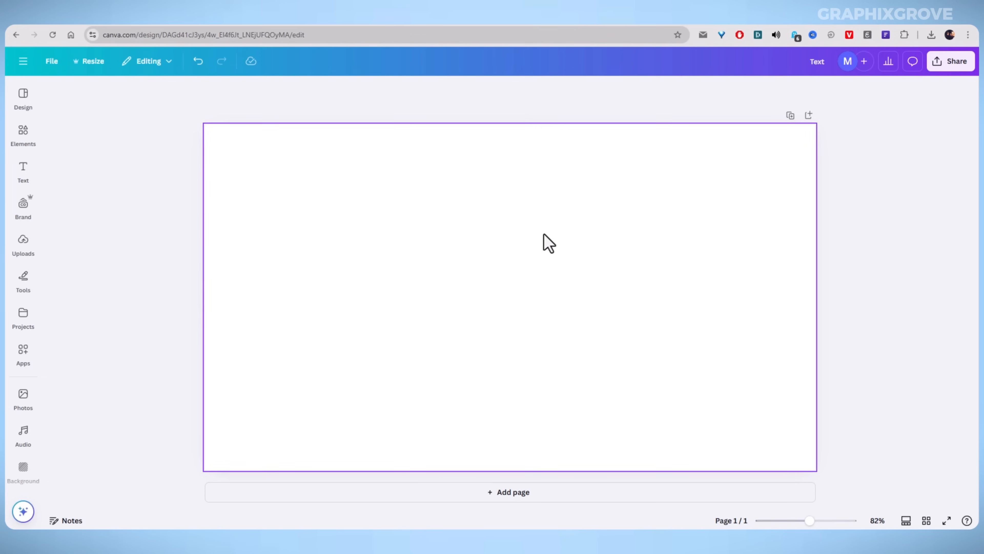
Step: Add a brand heading to the blank page, enlarge it to about size 100, and replace its text with NEON
{"action": "left_click", "coordinate": [16, 174]}
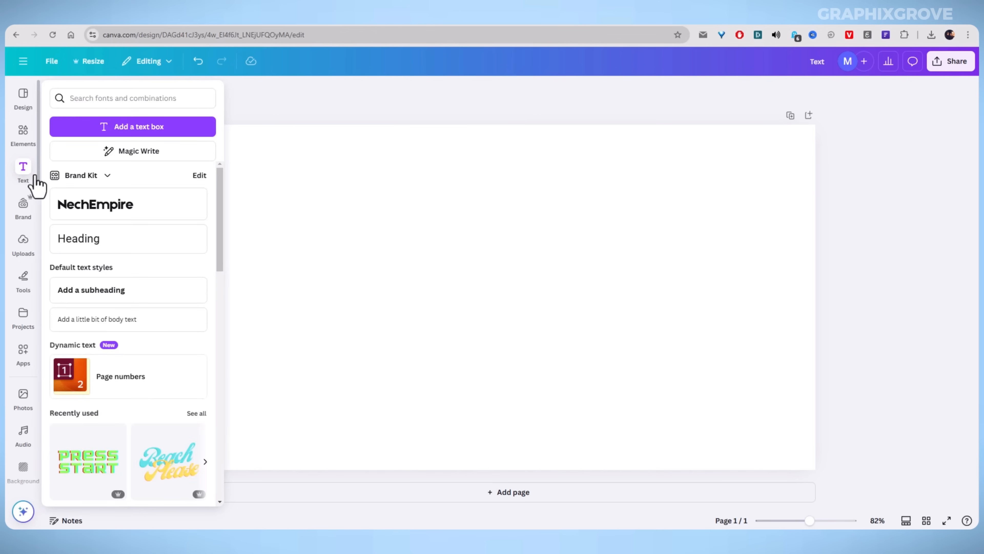
{"action": "left_click", "coordinate": [78, 244]}
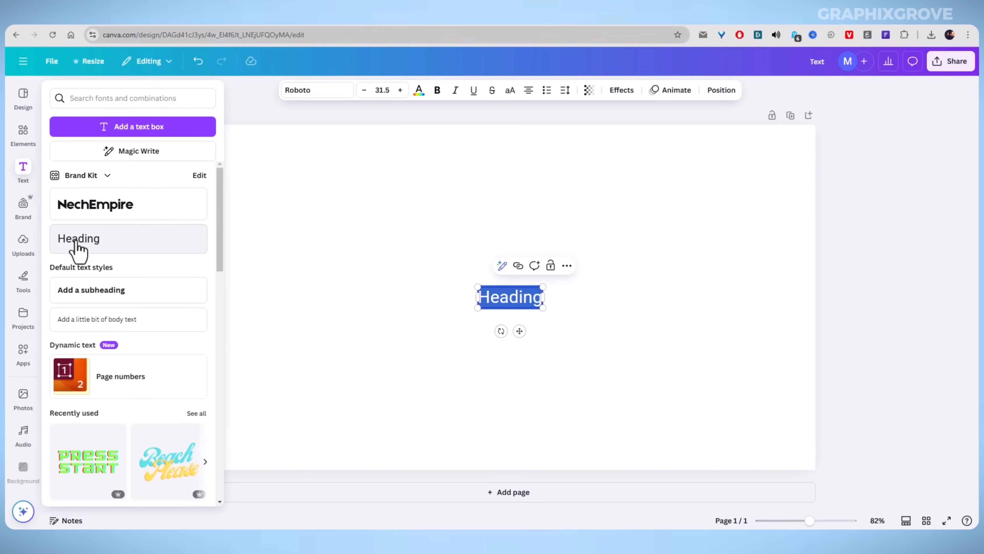
{"action": "left_click_drag", "start_coordinate": [476, 285], "coordinate": [330, 257]}
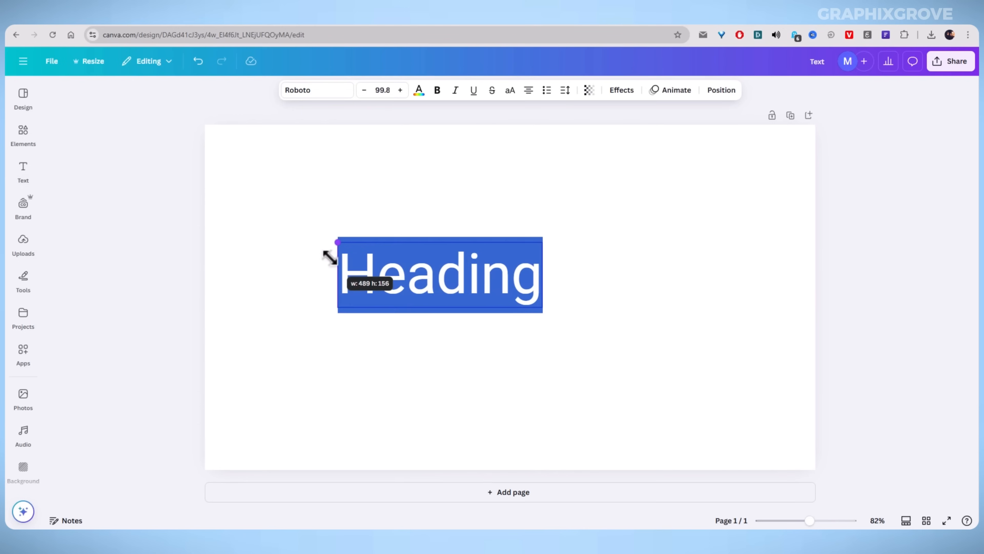
{"action": "type", "text": "NEON"}
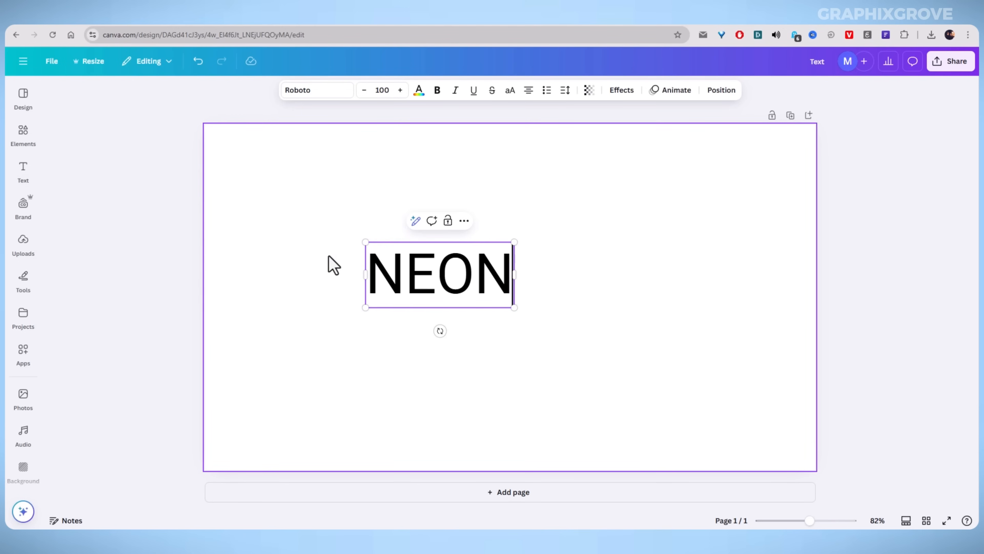
Step: Enlarge the NEON text to size 224 and centre it on the page
{"action": "left_click_drag", "start_coordinate": [514, 242], "coordinate": [723, 219]}
{"action": "left_click", "coordinate": [269, 262]}
{"action": "left_click", "coordinate": [468, 279]}
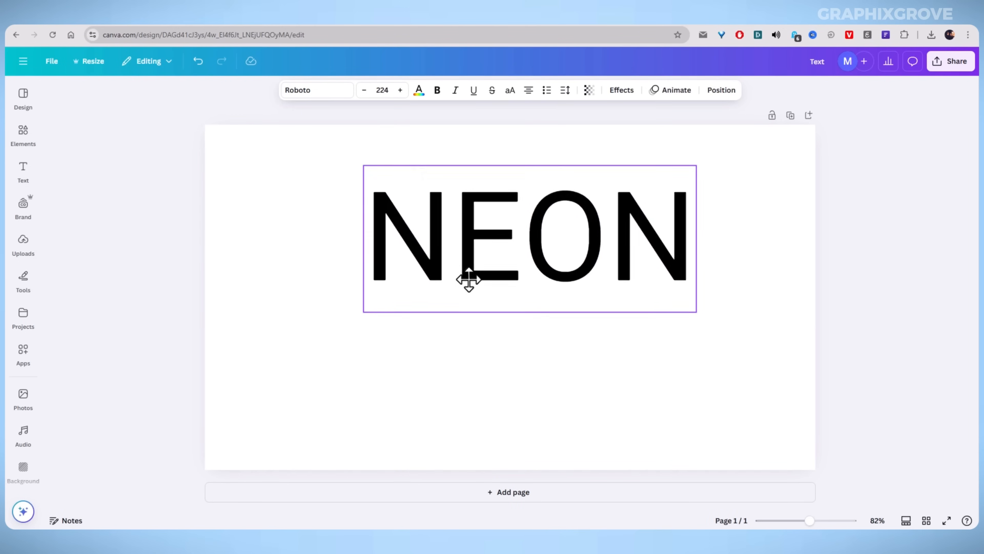
{"action": "left_click_drag", "start_coordinate": [468, 279], "coordinate": [452, 310]}
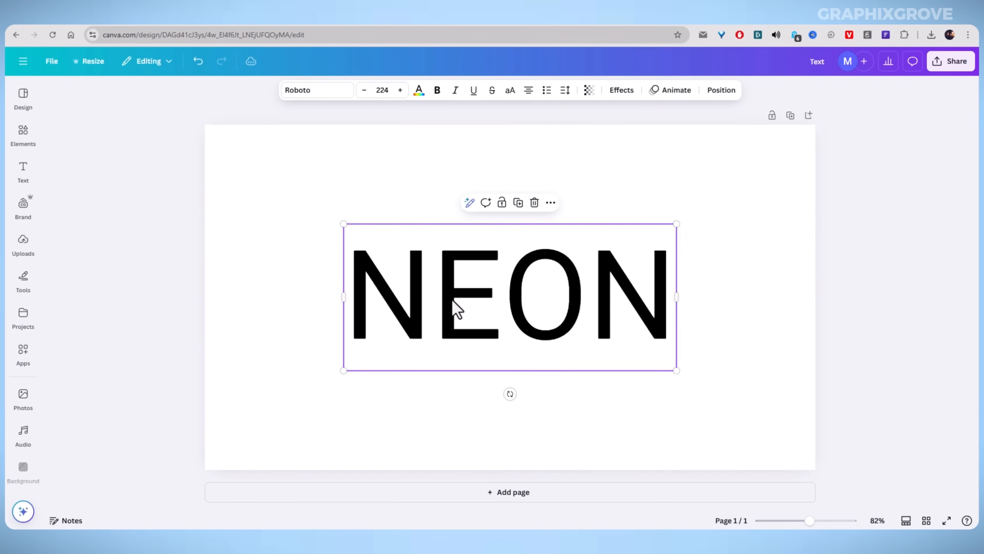
Step: Change the font of the NEON text to Muli in the Black weight
{"action": "left_click", "coordinate": [308, 88]}
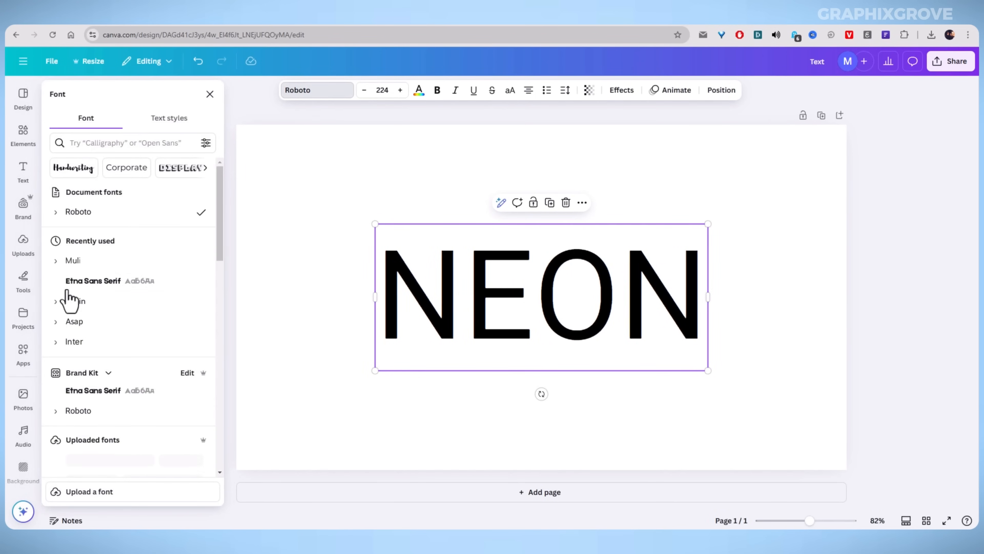
{"action": "left_click", "coordinate": [56, 261]}
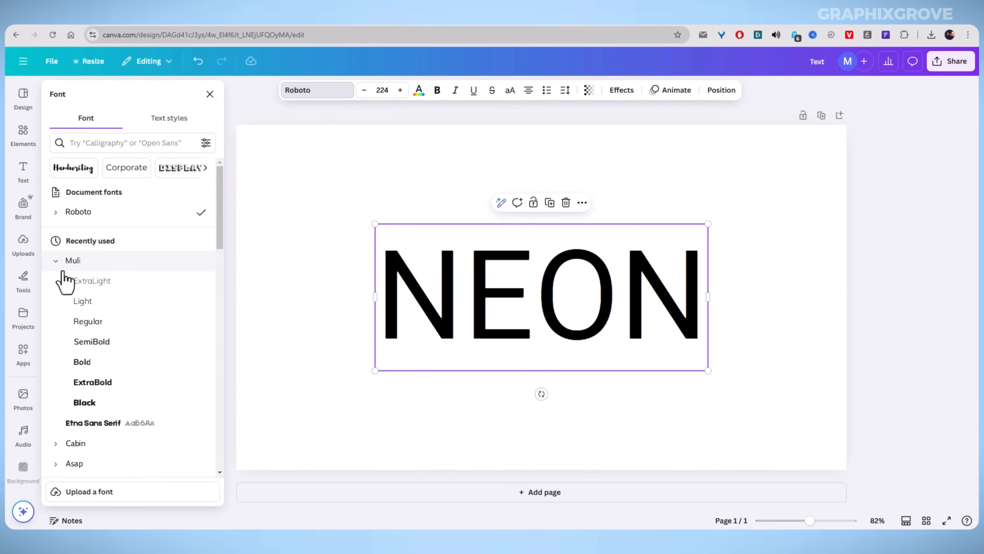
{"action": "left_click", "coordinate": [86, 402]}
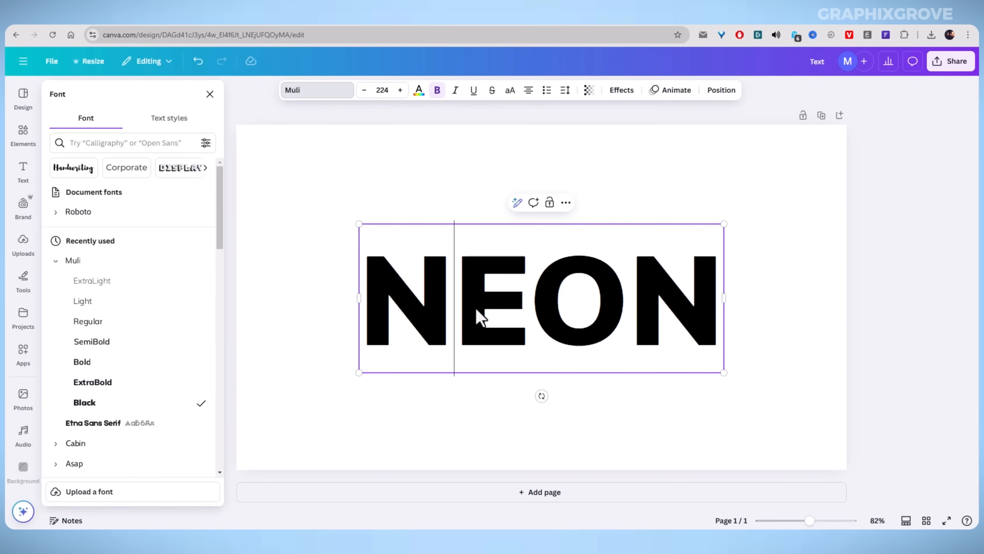
Step: Apply the Neon effect to the NEON text with an intensity of 60
{"action": "left_click", "coordinate": [621, 91]}
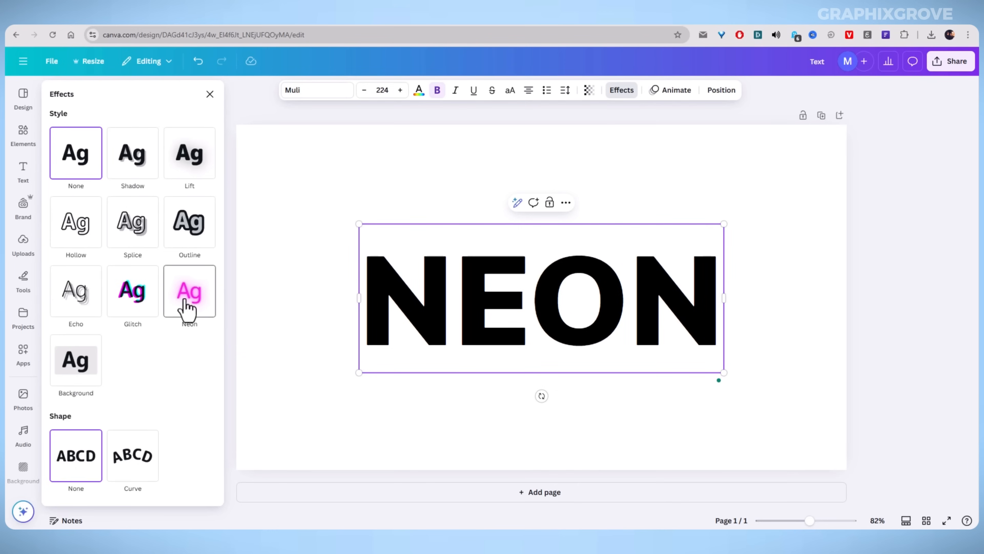
{"action": "left_click", "coordinate": [191, 308]}
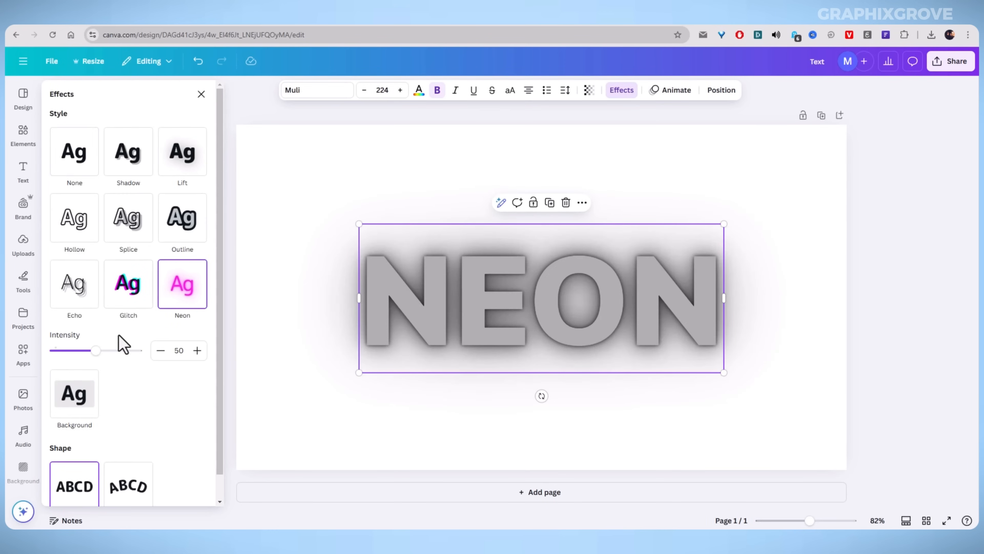
{"action": "mouse_move", "coordinate": [92, 356]}
{"action": "left_mouse_down"}
{"action": "mouse_move", "coordinate": [110, 354]}
{"action": "mouse_move", "coordinate": [79, 354]}
{"action": "mouse_move", "coordinate": [105, 354]}
{"action": "left_mouse_up"}
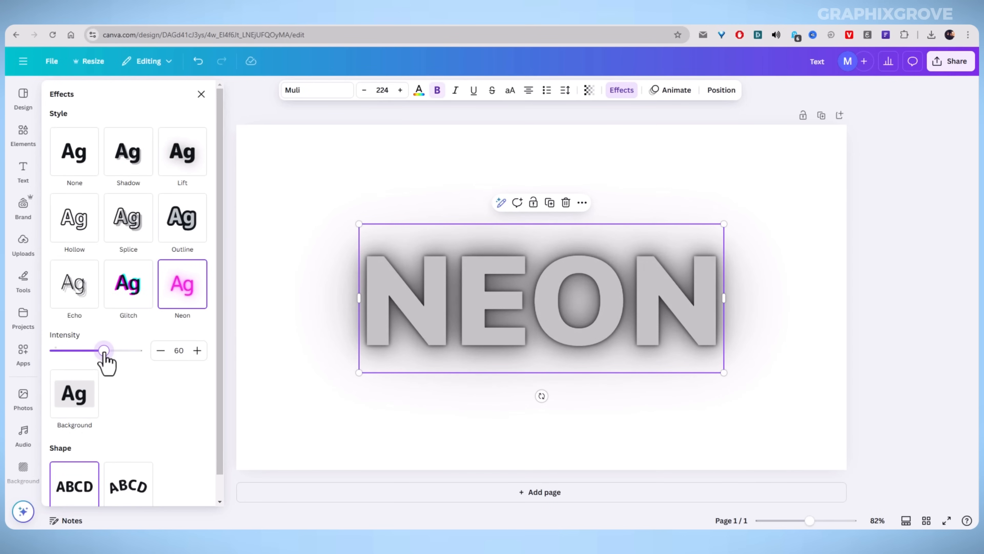
Step: Enlarge the NEON text to size 280, recentre it across the page, and colour it pink
{"action": "left_click_drag", "start_coordinate": [359, 373], "coordinate": [254, 372]}
{"action": "left_click_drag", "start_coordinate": [383, 342], "coordinate": [428, 329]}
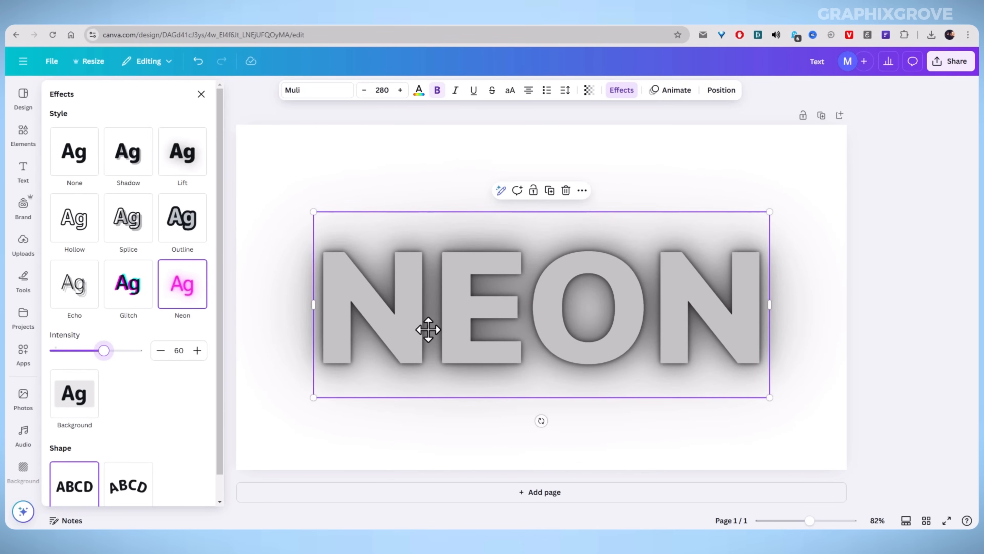
{"action": "left_click", "coordinate": [419, 92]}
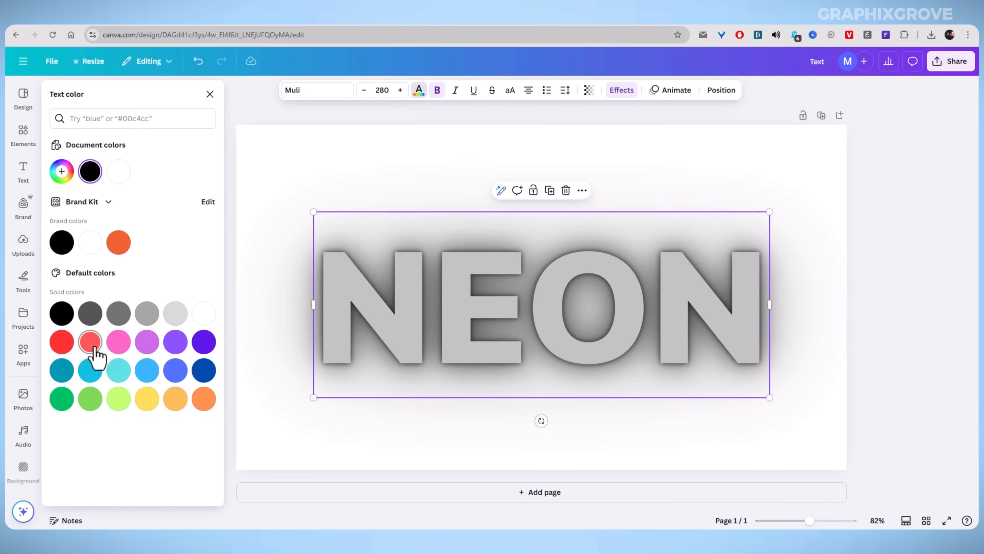
{"action": "left_click", "coordinate": [122, 347]}
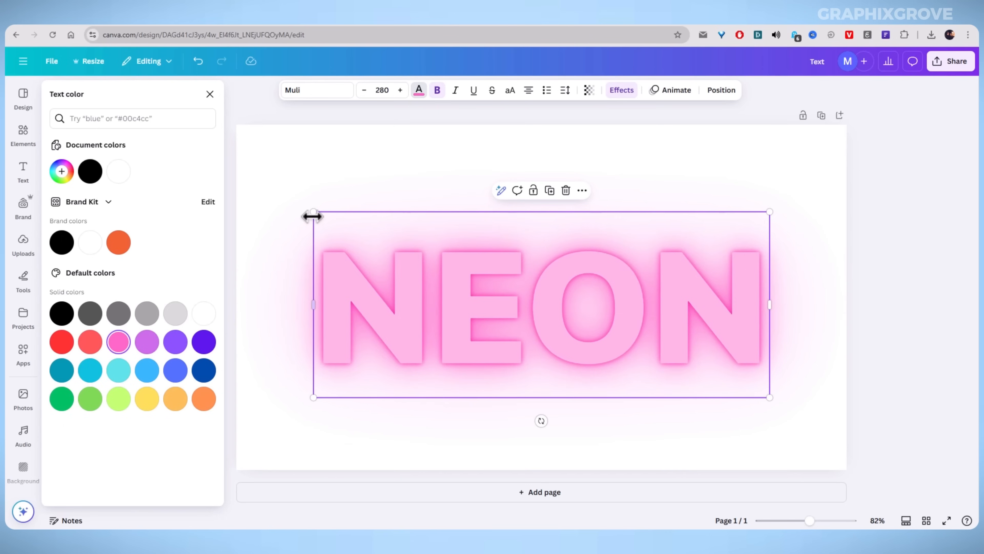
Step: Enlarge the pink NEON text to size 300 and reposition it around the middle of the page
{"action": "left_click_drag", "start_coordinate": [308, 211], "coordinate": [277, 200]}
{"action": "left_click_drag", "start_coordinate": [383, 310], "coordinate": [395, 307]}
{"action": "left_click", "coordinate": [326, 157]}
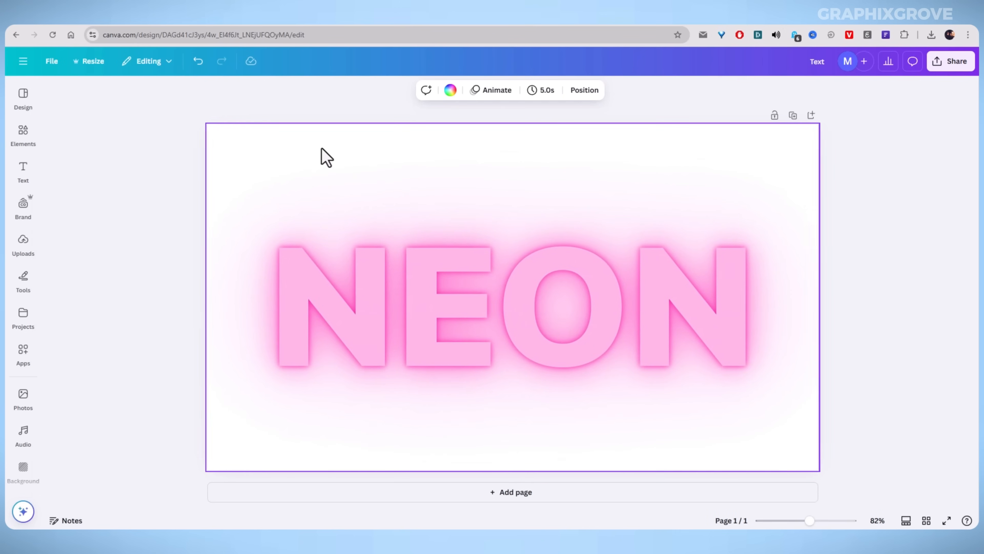
Step: Lower the Neon effect's intensity to 49 and centre the NEON text exactly on the page
{"action": "left_click", "coordinate": [488, 301]}
{"action": "left_click", "coordinate": [620, 92]}
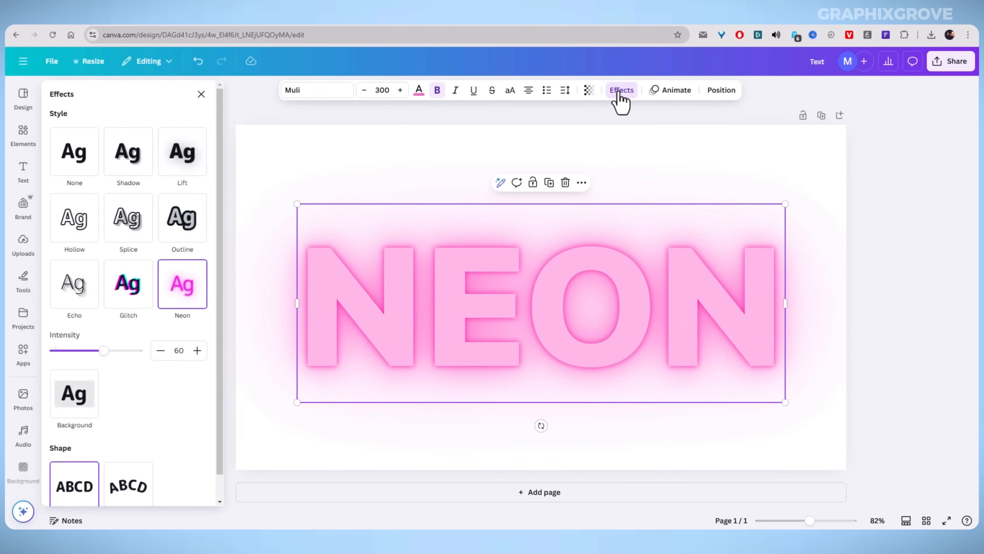
{"action": "mouse_move", "coordinate": [102, 351]}
{"action": "left_mouse_down"}
{"action": "mouse_move", "coordinate": [110, 351]}
{"action": "mouse_move", "coordinate": [94, 351]}
{"action": "left_mouse_up"}
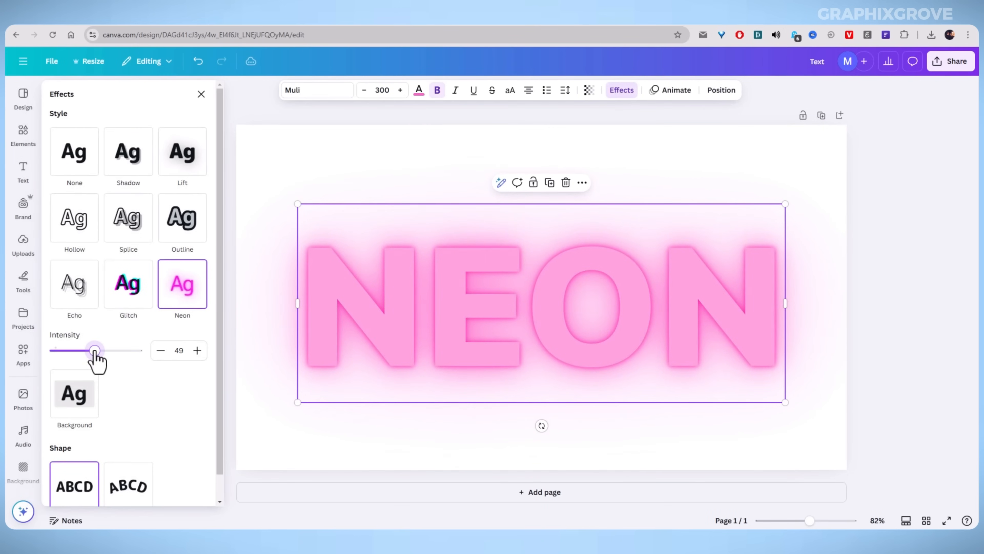
{"action": "left_click", "coordinate": [276, 161]}
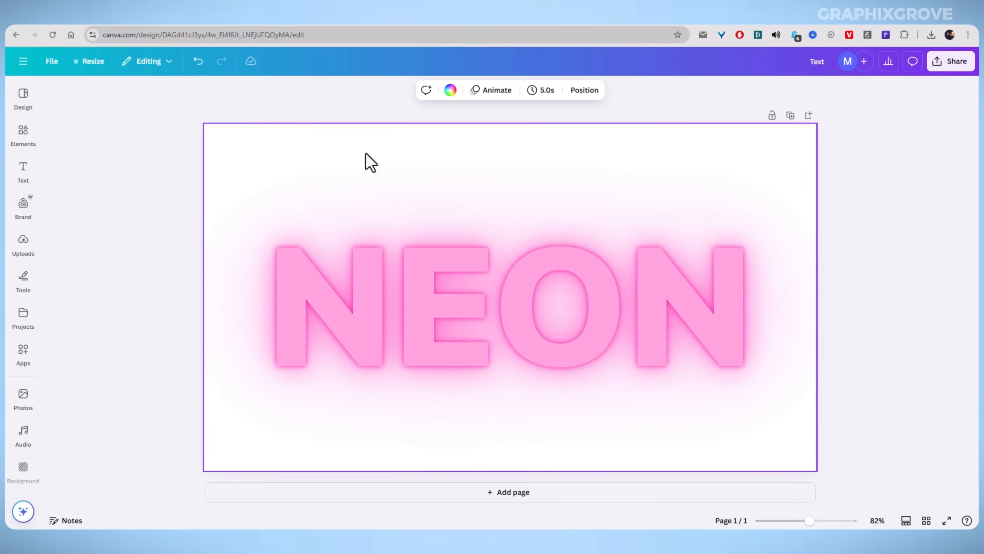
{"action": "left_click_drag", "start_coordinate": [341, 273], "coordinate": [341, 267]}
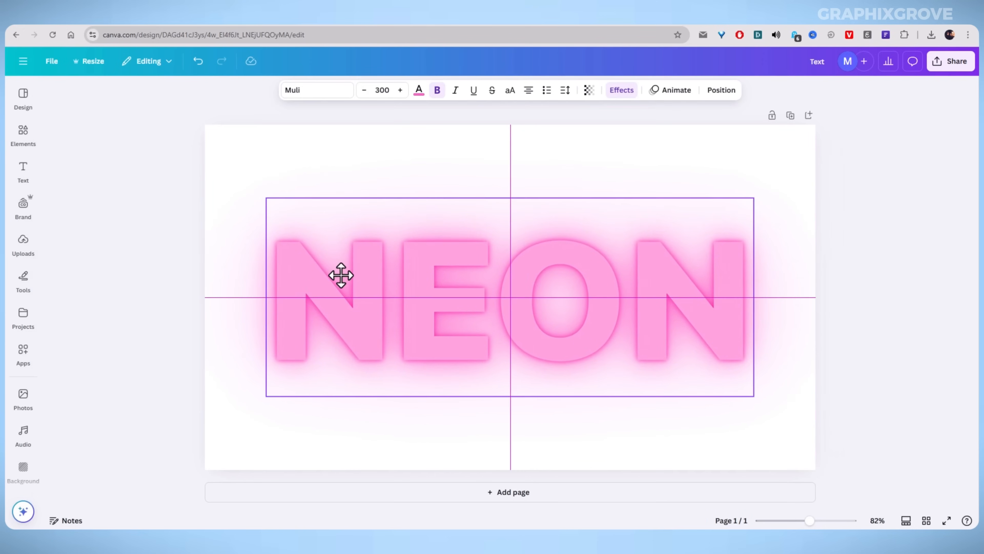
Step: Change the page background behind the NEON text to the black brand colour
{"action": "left_click", "coordinate": [255, 158]}
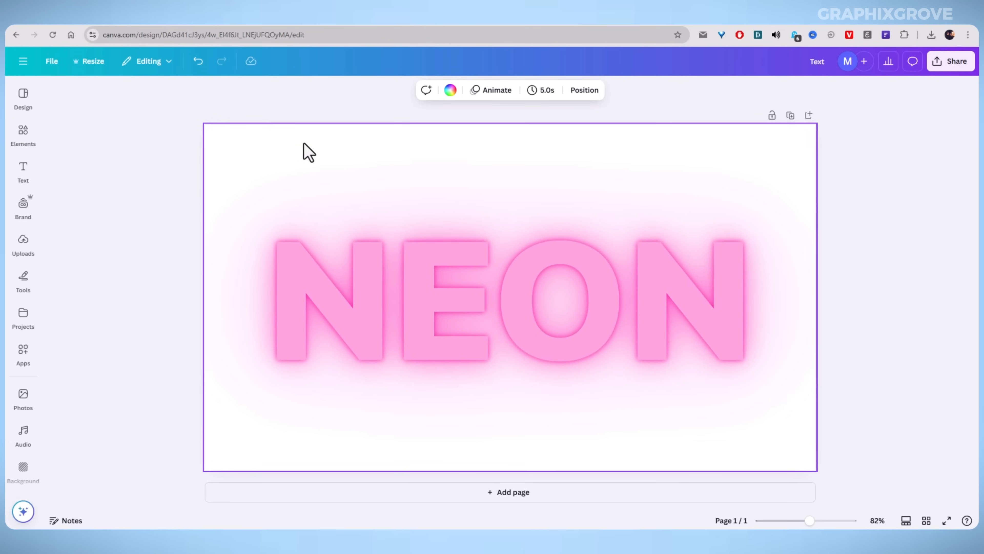
{"action": "left_click", "coordinate": [450, 93]}
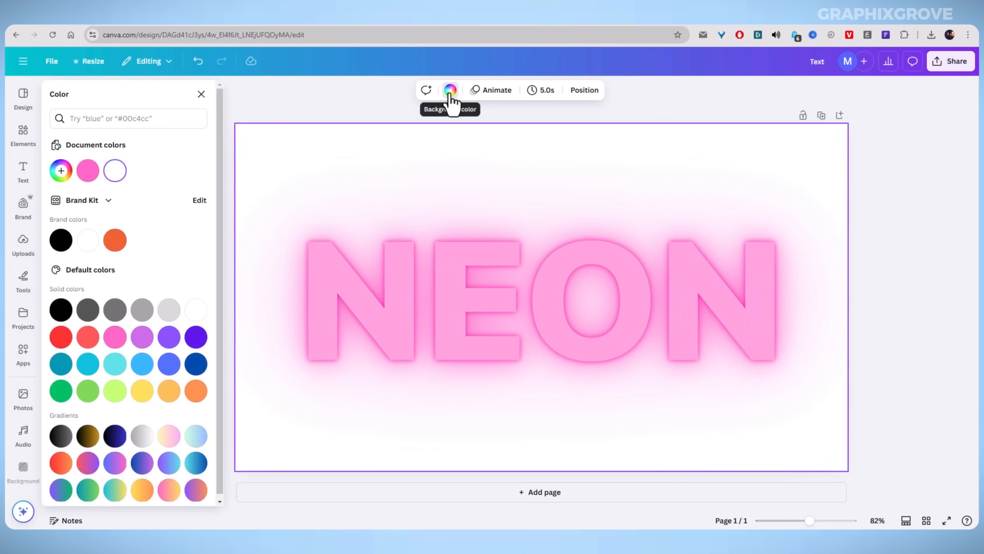
{"action": "left_click", "coordinate": [60, 240]}
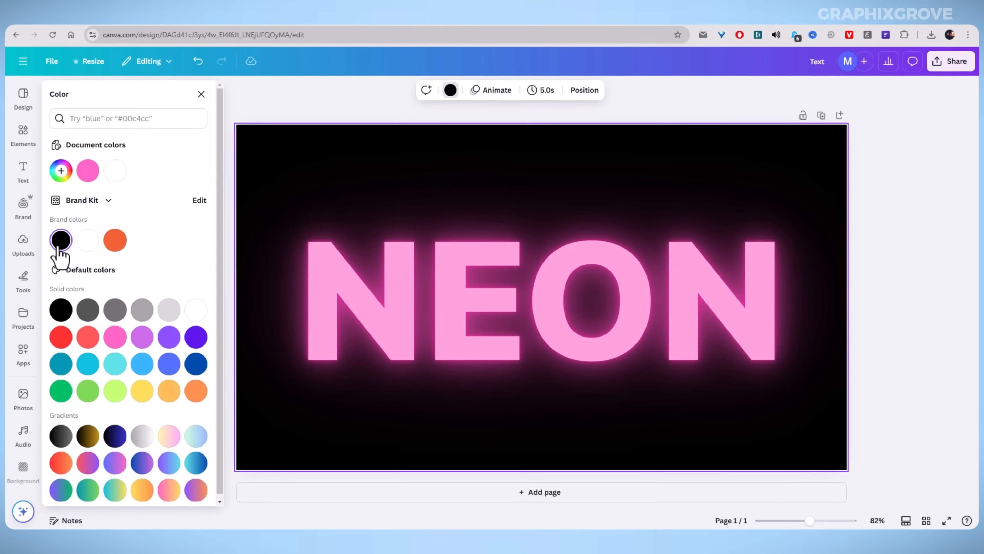
Step: Raise the Neon effect's intensity on the NEON text to 94
{"action": "left_click", "coordinate": [397, 310]}
{"action": "left_click", "coordinate": [622, 90]}
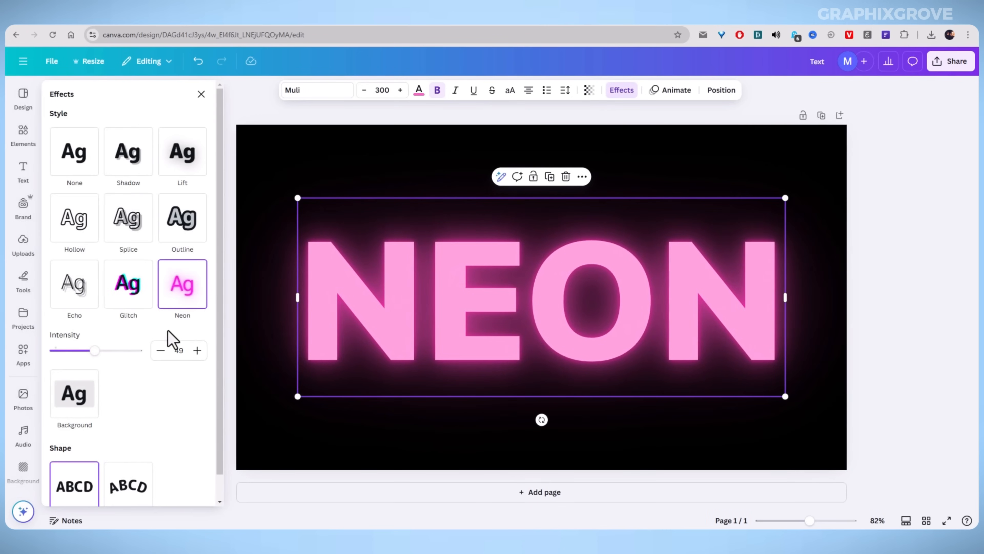
{"action": "left_click_drag", "start_coordinate": [93, 351], "coordinate": [132, 351]}
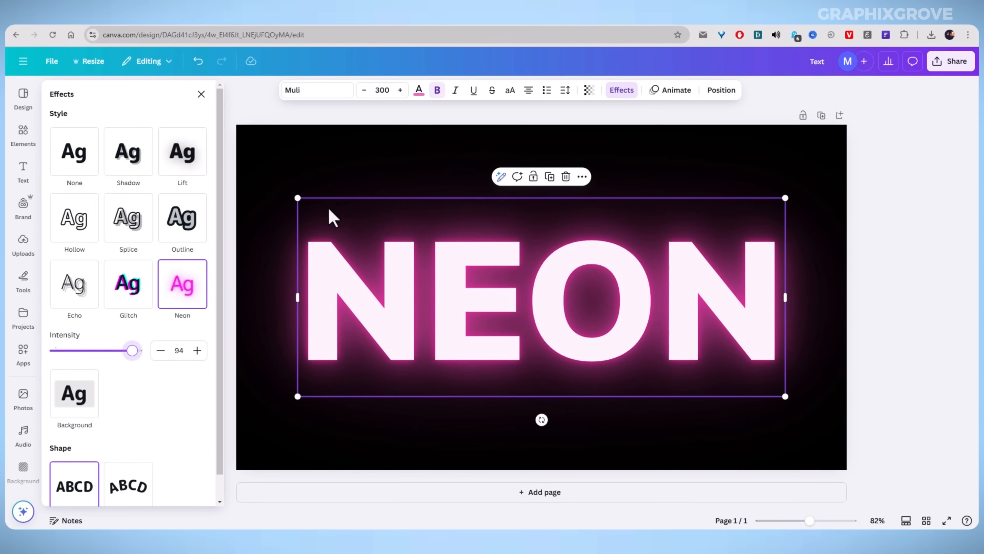
{"action": "left_click", "coordinate": [335, 167]}
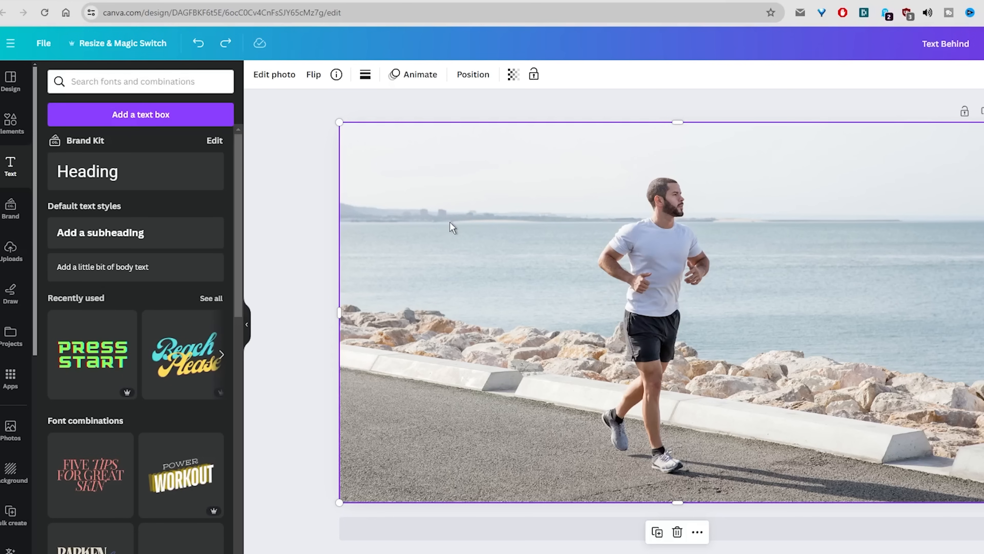
Step: Separate the runner from the photo with Magic Grab and shift him slightly to the right
{"action": "left_click", "coordinate": [274, 74]}
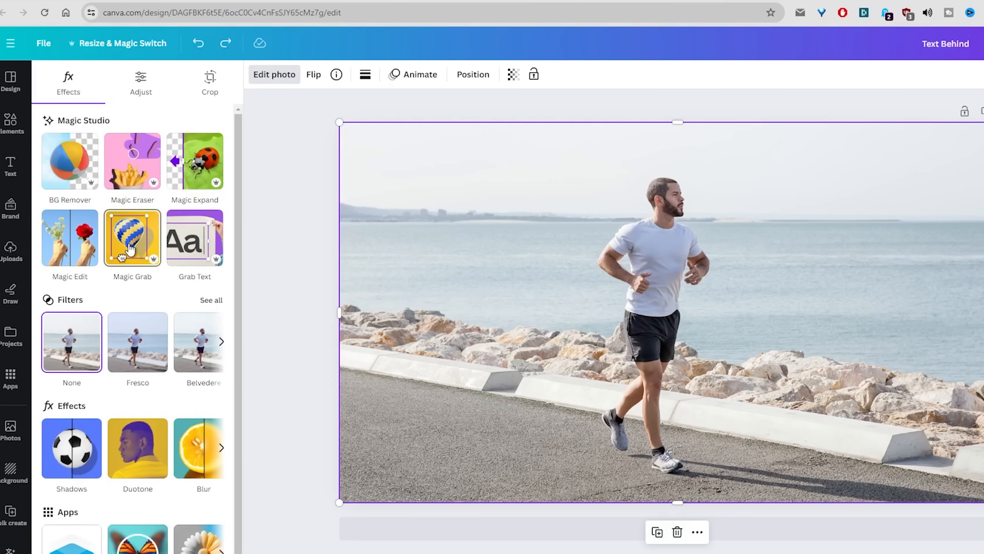
{"action": "left_click", "coordinate": [130, 250]}
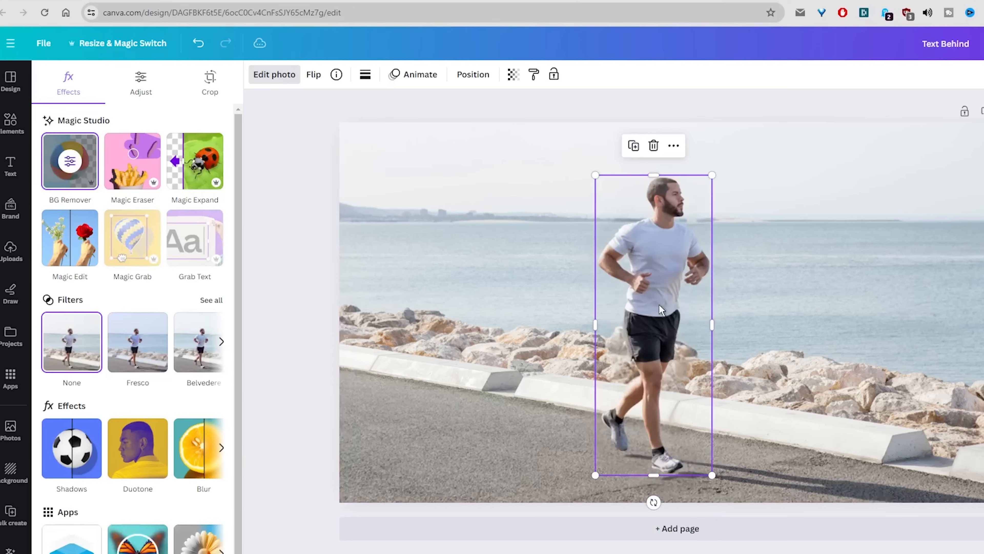
{"action": "left_click_drag", "start_coordinate": [660, 308], "coordinate": [666, 307]}
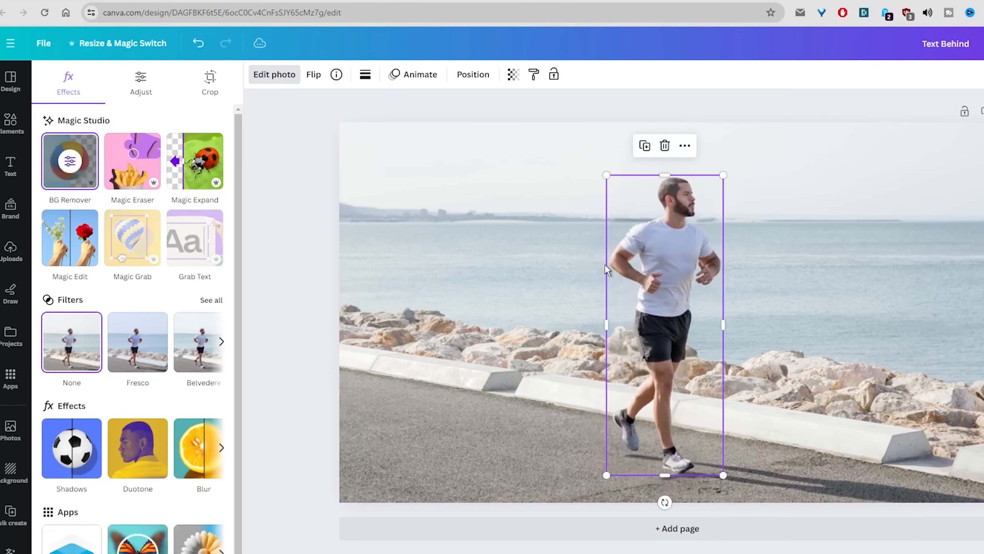
Step: Add a brand heading to the runner photo, enlarge it to size 75.9, and replace its text with HELLO
{"action": "left_click", "coordinate": [10, 166]}
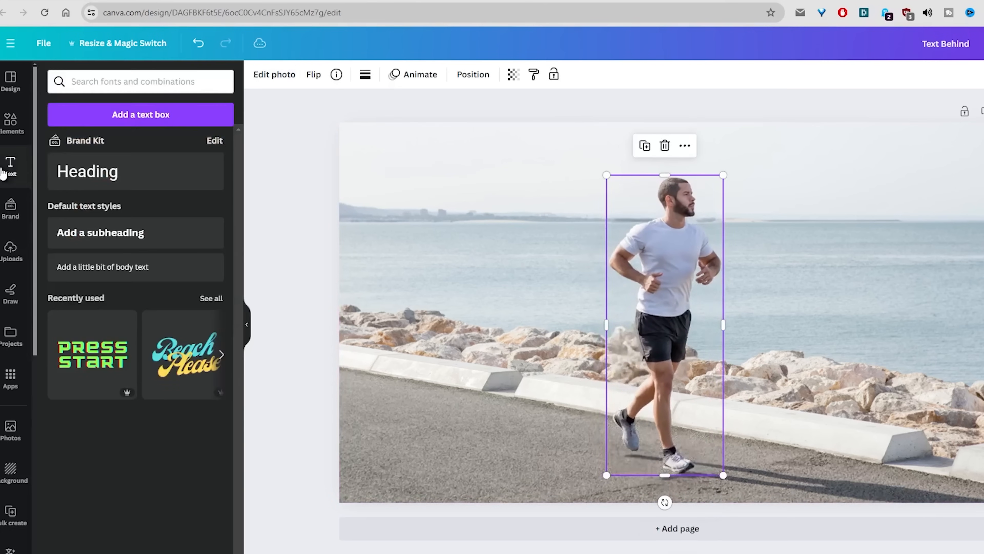
{"action": "left_click", "coordinate": [90, 181]}
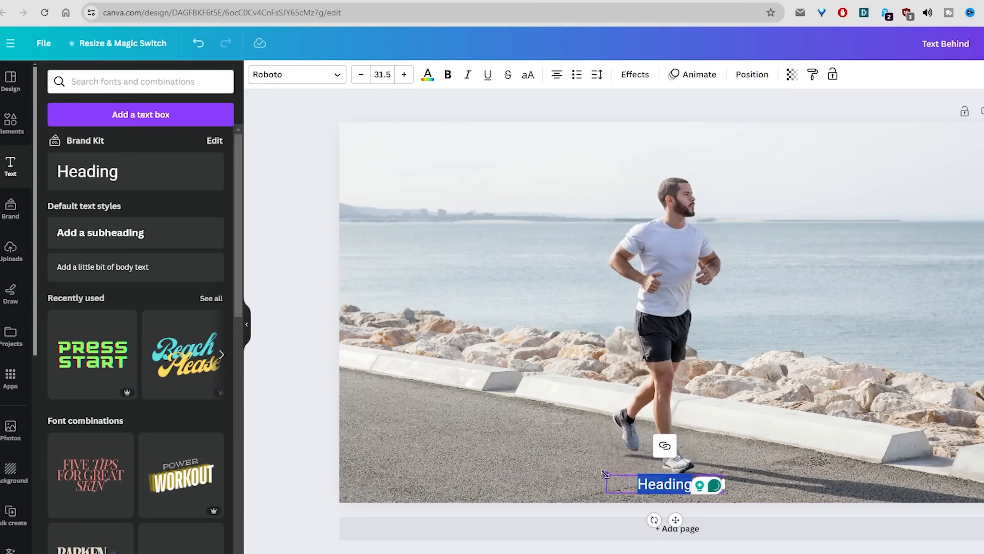
{"action": "left_click_drag", "start_coordinate": [605, 473], "coordinate": [442, 450]}
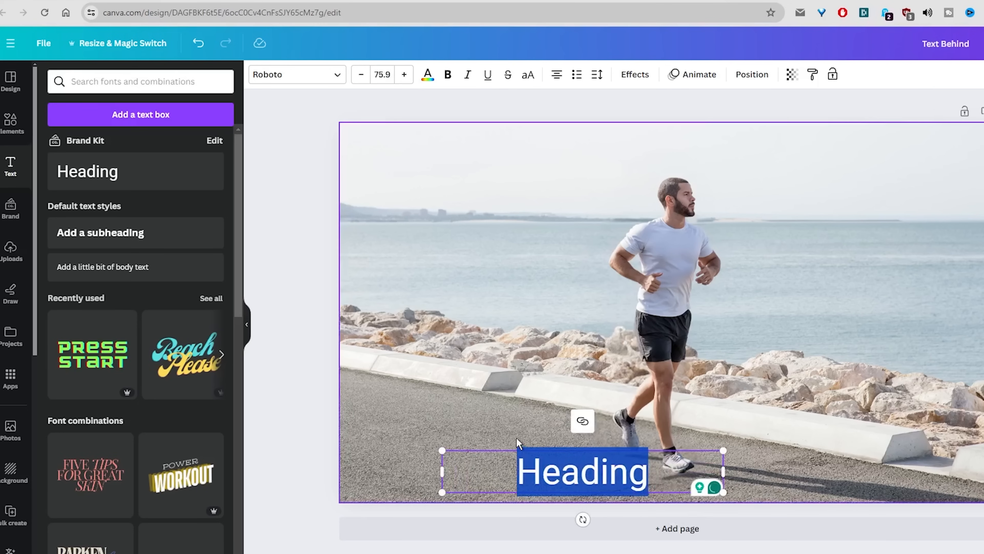
{"action": "type", "text": "HELL"}
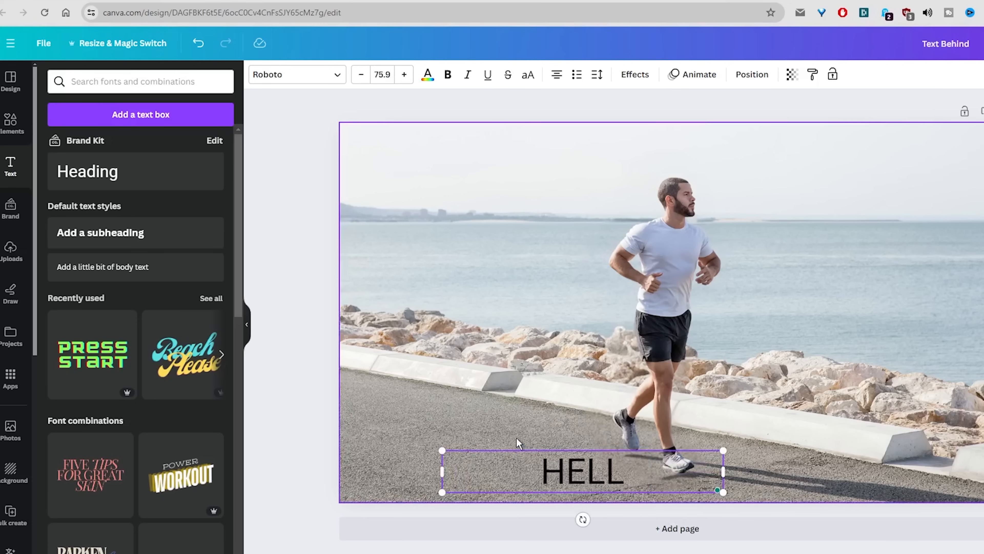
{"action": "type", "text": "O"}
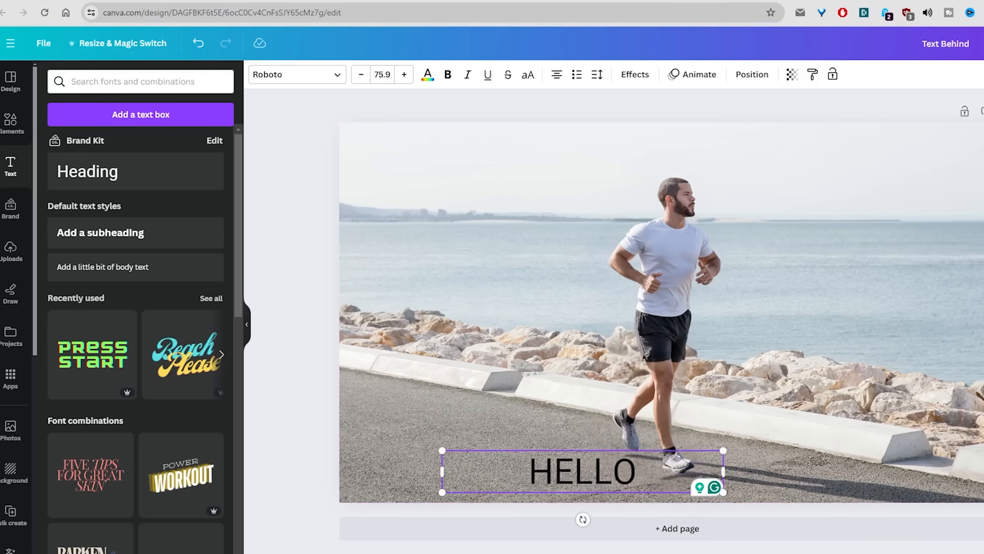
Step: Enlarge the HELLO text to size 209 and change its font to League Spartan
{"action": "left_click_drag", "start_coordinate": [726, 468], "coordinate": [983, 244]}
{"action": "double_click", "coordinate": [770, 411]}
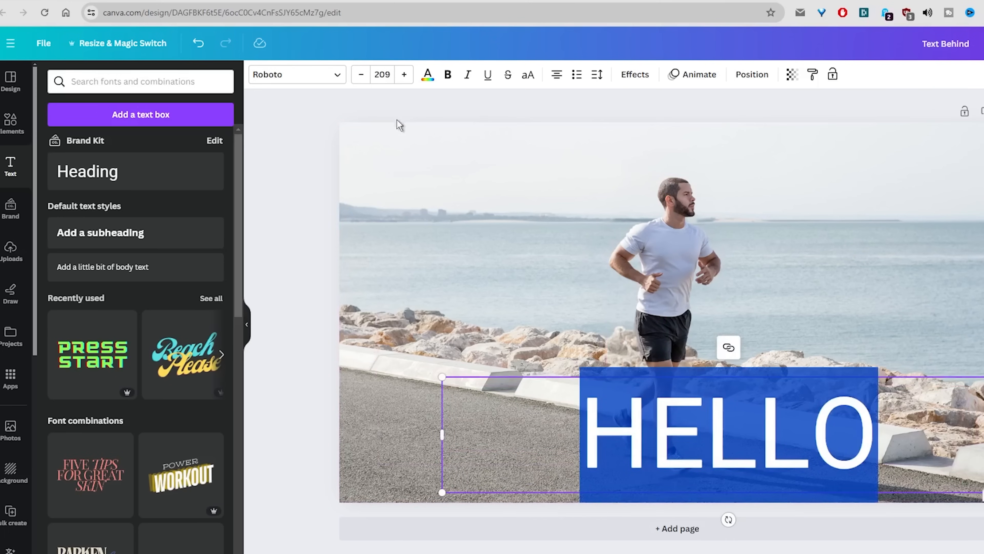
{"action": "left_click", "coordinate": [285, 74]}
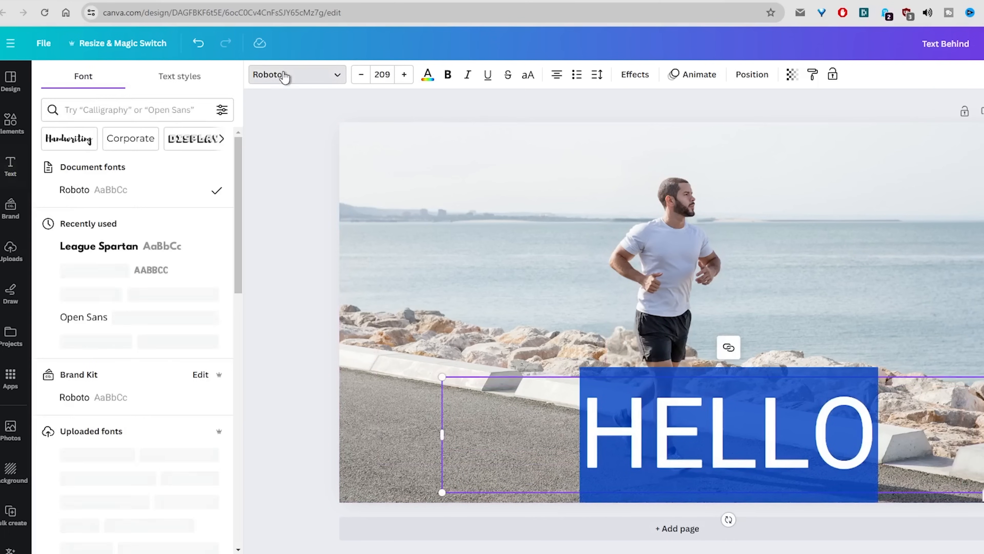
{"action": "left_click", "coordinate": [85, 258]}
Step: Colour the HELLO text white and narrow its text box from the left side
{"action": "left_click", "coordinate": [428, 74]}
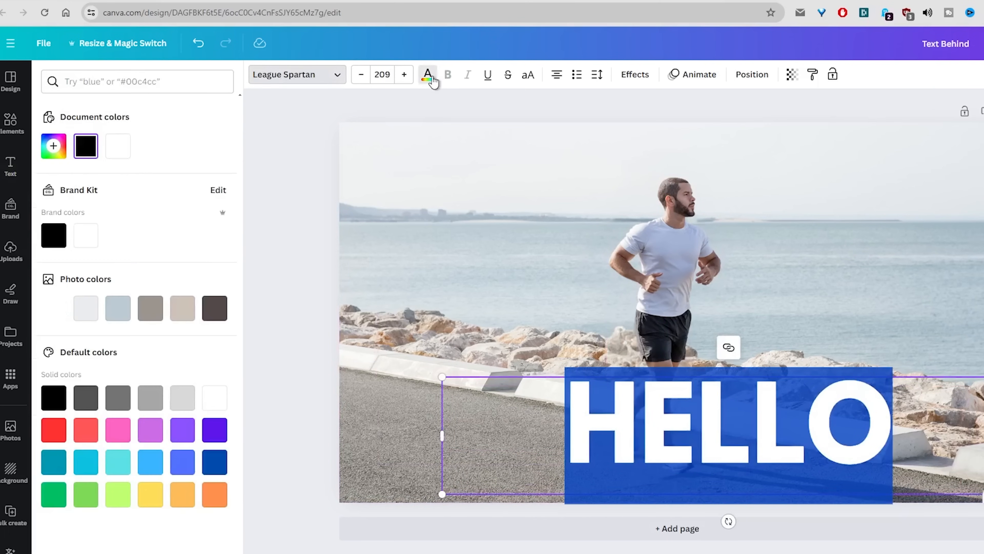
{"action": "left_click", "coordinate": [119, 154]}
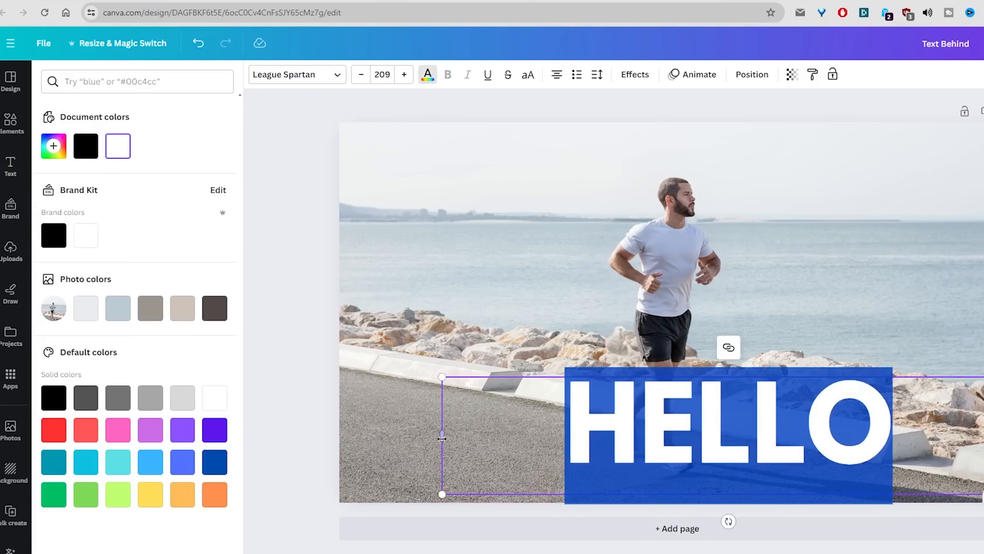
{"action": "left_click_drag", "start_coordinate": [477, 436], "coordinate": [608, 438]}
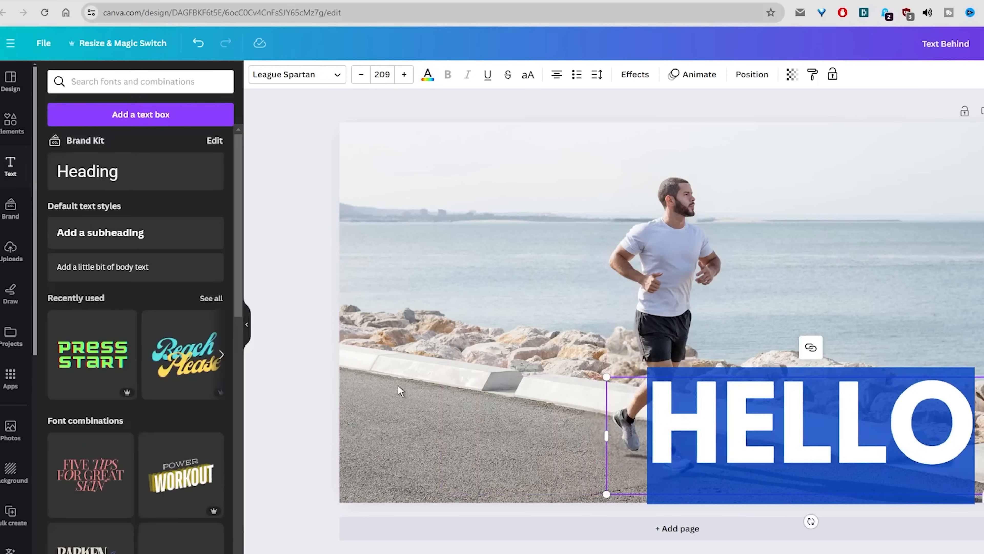
Step: Move the HELLO text up and left so it overlaps the runner's upper body
{"action": "left_click", "coordinate": [692, 421]}
{"action": "left_click_drag", "start_coordinate": [659, 425], "coordinate": [595, 365]}
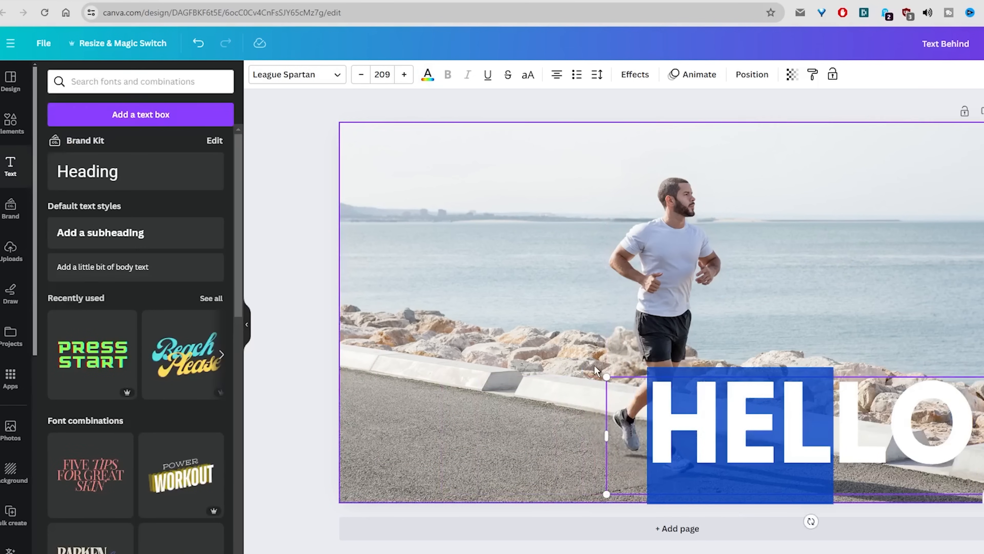
{"action": "left_click", "coordinate": [347, 371]}
{"action": "left_click_drag", "start_coordinate": [716, 404], "coordinate": [571, 231]}
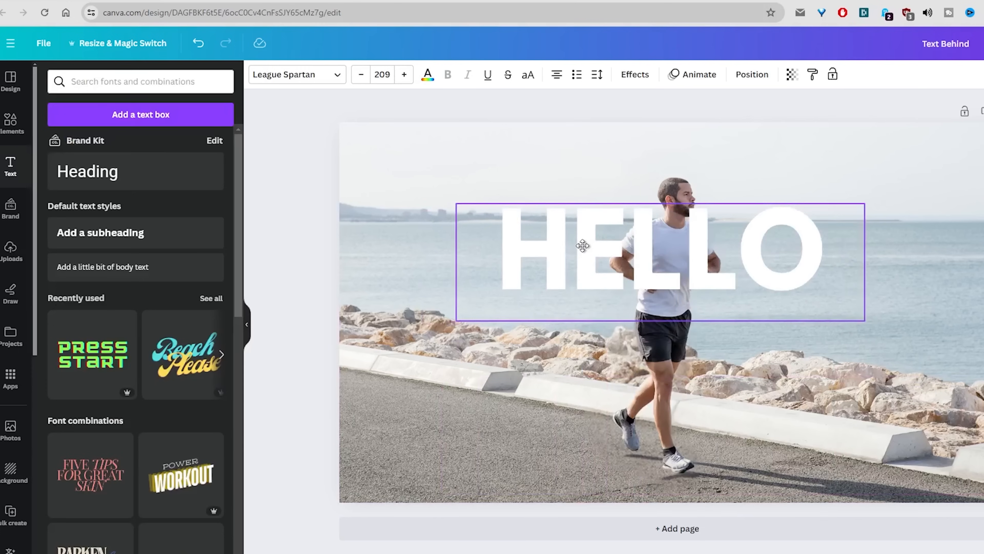
Step: Send the HELLO text one layer backward behind the runner cutout, and enlarge it to size 280, centred around him
{"action": "left_click", "coordinate": [753, 73]}
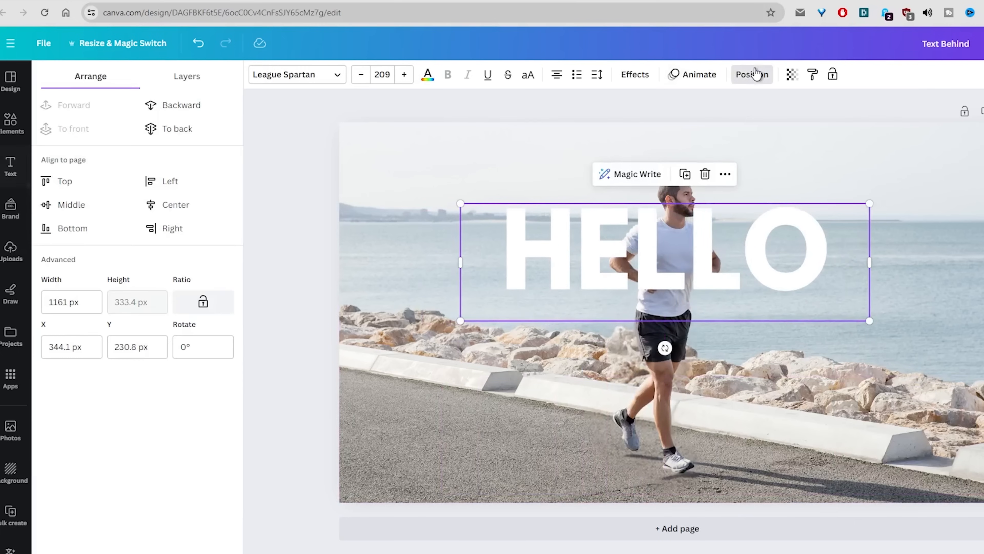
{"action": "left_click", "coordinate": [186, 104]}
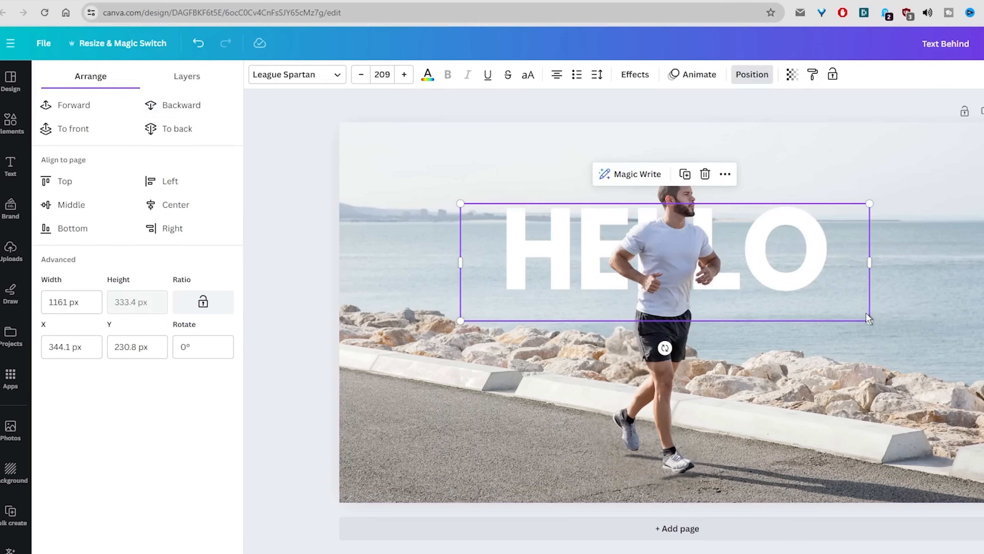
{"action": "left_click_drag", "start_coordinate": [979, 323], "coordinate": [983, 359]}
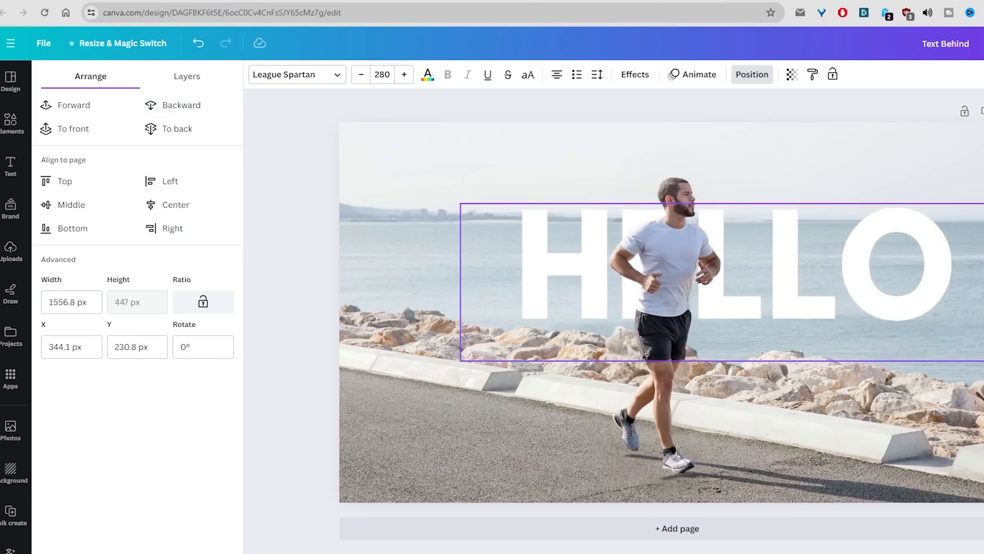
{"action": "left_click_drag", "start_coordinate": [908, 285], "coordinate": [841, 266]}
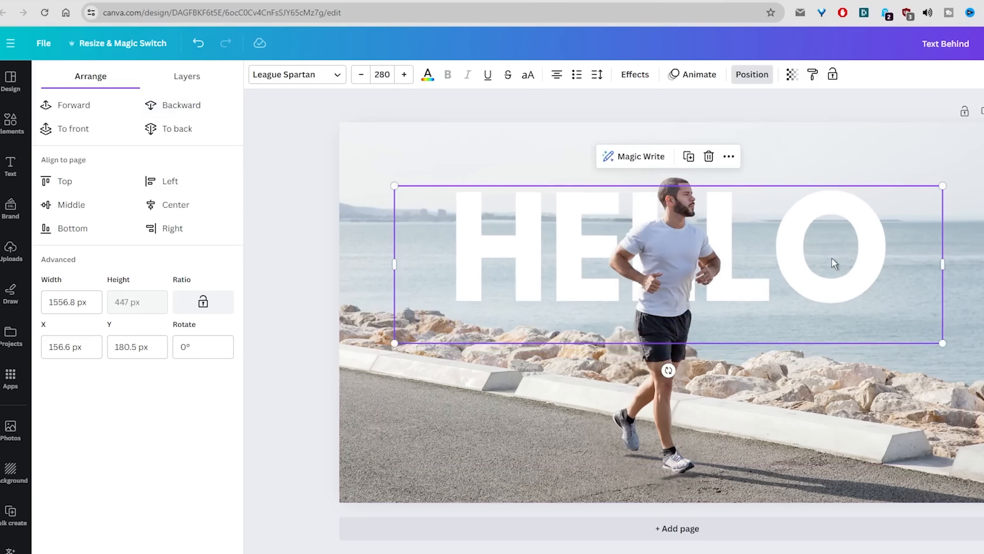
Step: Try the Shadow effect on the HELLO text and replace it with the Lift effect
{"action": "left_click", "coordinate": [638, 74]}
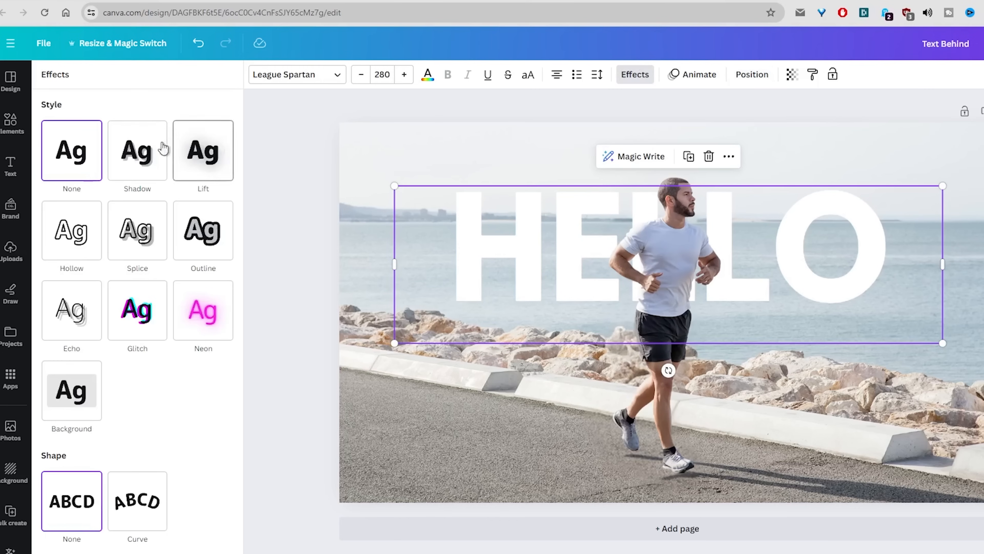
{"action": "left_click", "coordinate": [143, 150]}
{"action": "left_click", "coordinate": [200, 151]}
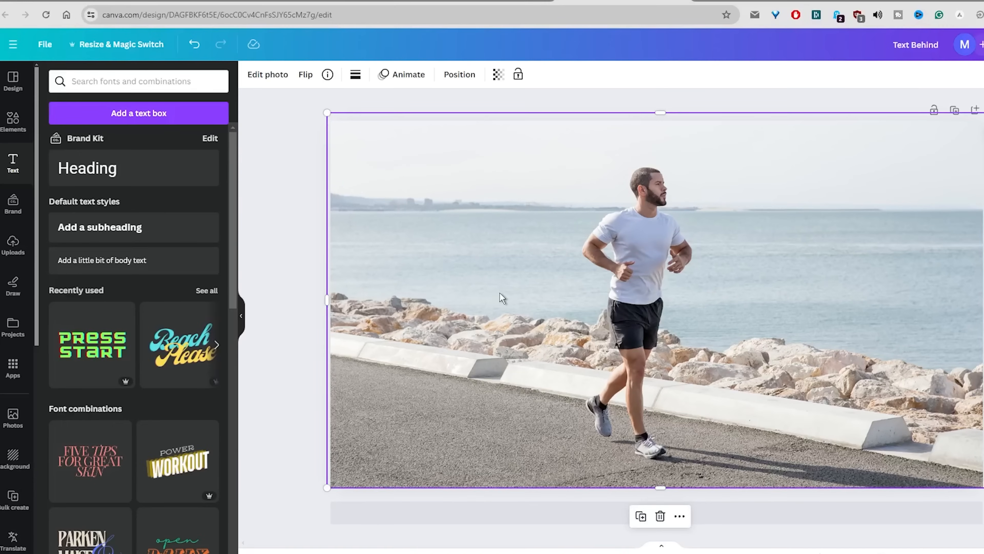
Step: Duplicate the runner photo and remove the duplicate's background with BG Remover
{"action": "right_click", "coordinate": [536, 289]}
{"action": "left_click", "coordinate": [564, 318]}
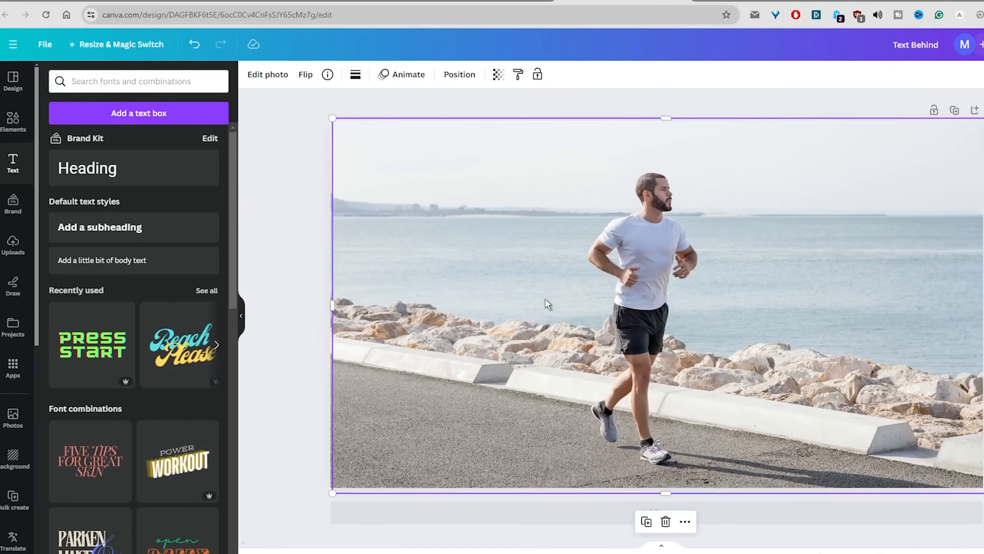
{"action": "left_click", "coordinate": [268, 75]}
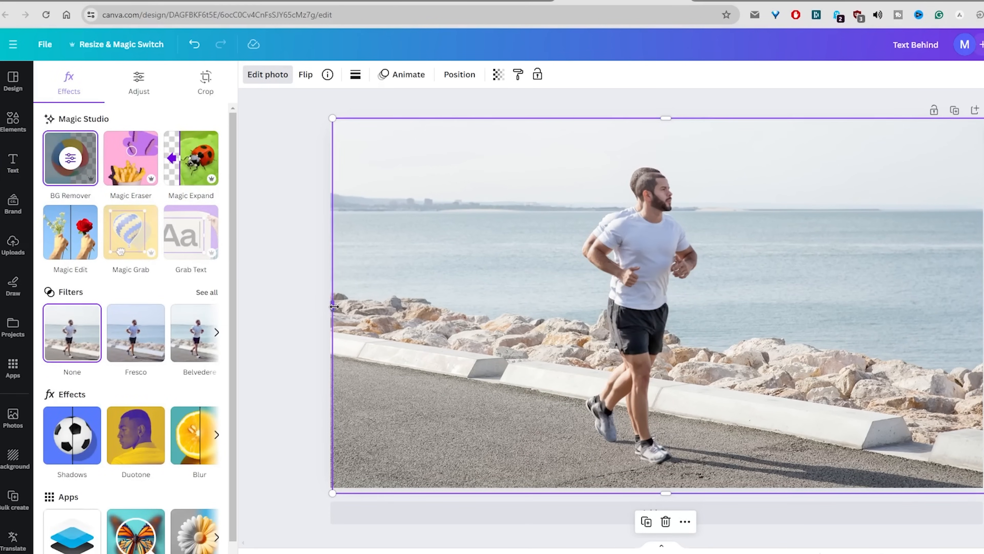
Step: Crop the empty areas on both sides of the runner cutout so its frame sits close around him
{"action": "left_click_drag", "start_coordinate": [332, 305], "coordinate": [545, 305]}
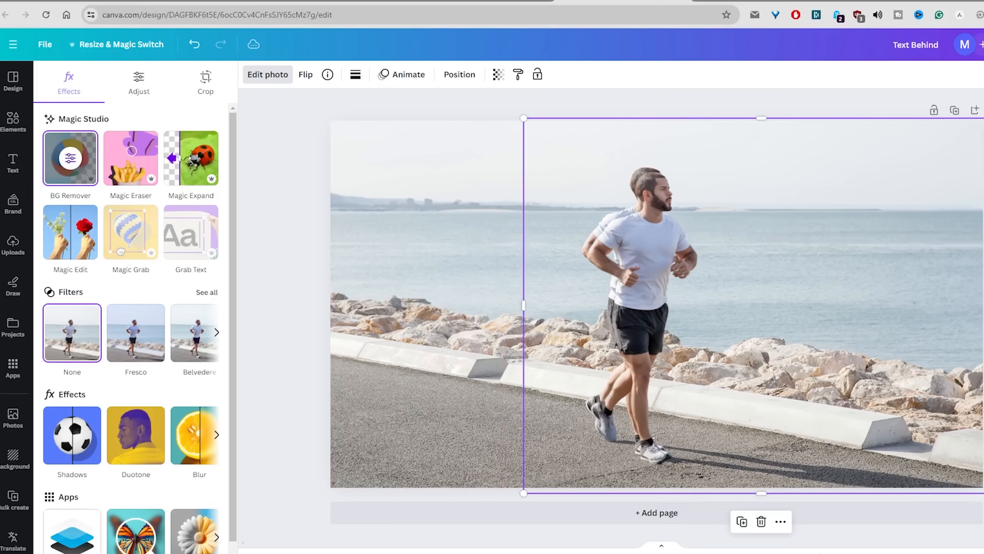
{"action": "left_click_drag", "start_coordinate": [981, 305], "coordinate": [764, 305]}
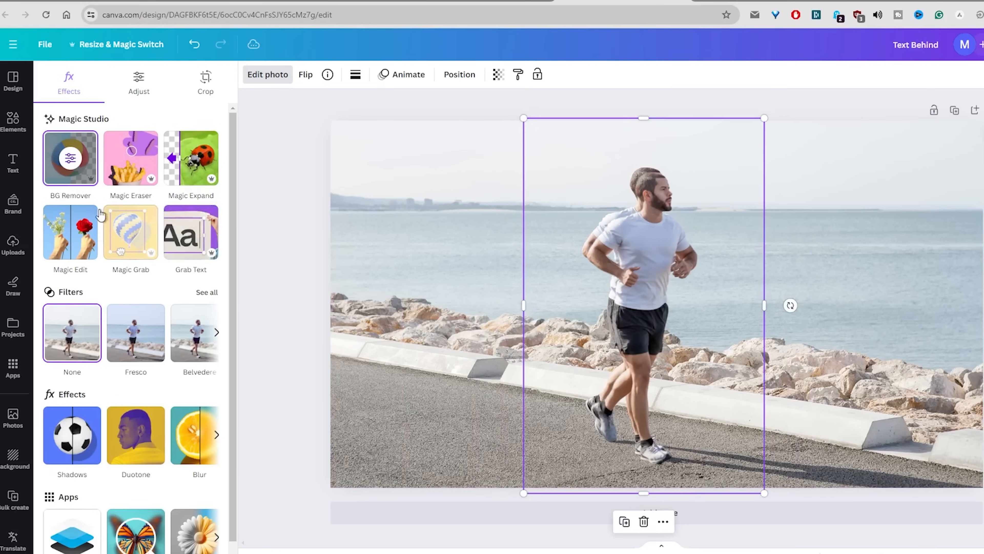
Step: Add a brand heading to the photo, replace its text with HELLO, and enlarge it to size 203
{"action": "left_click", "coordinate": [13, 162]}
{"action": "left_click", "coordinate": [101, 168]}
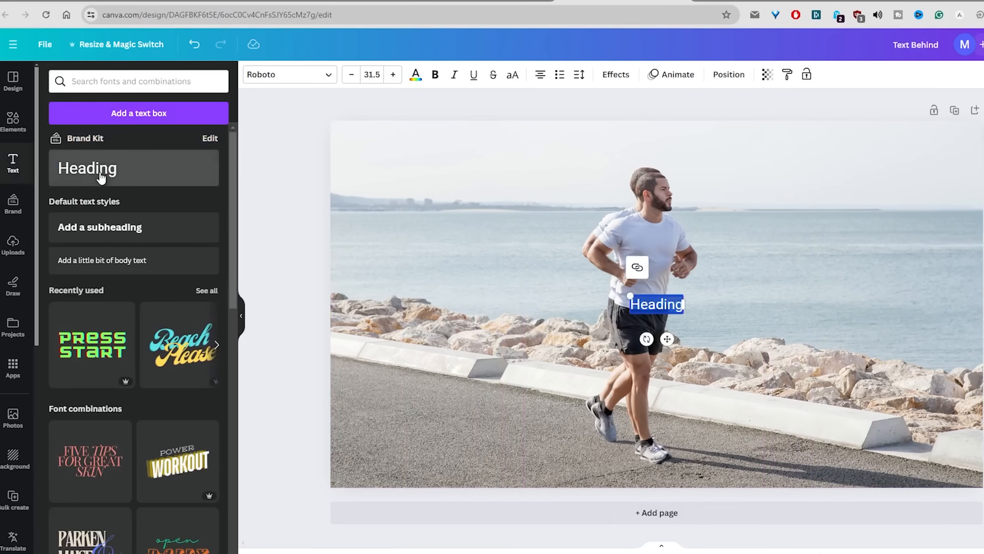
{"action": "left_click_drag", "start_coordinate": [630, 296], "coordinate": [382, 218]}
{"action": "type", "text": "HELLO"}
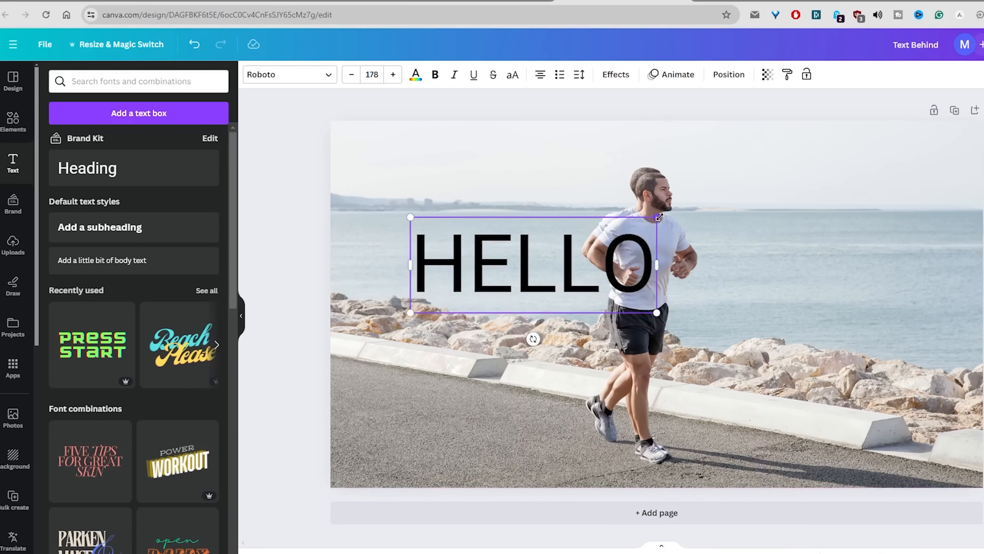
{"action": "left_click", "coordinate": [786, 180]}
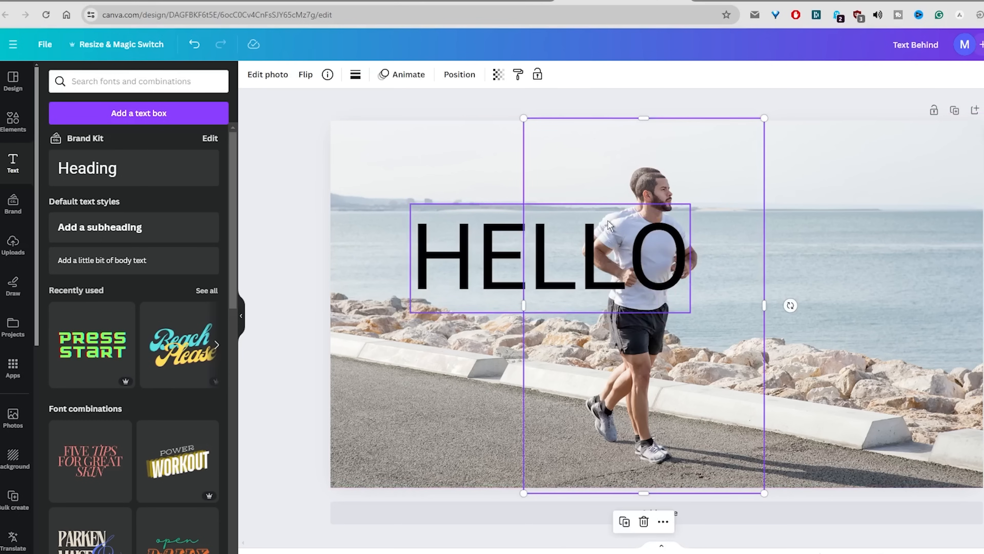
Step: Send the HELLO text one layer backward so it sits between the runner cutout and the background photo
{"action": "left_click", "coordinate": [459, 250]}
{"action": "left_click", "coordinate": [728, 74]}
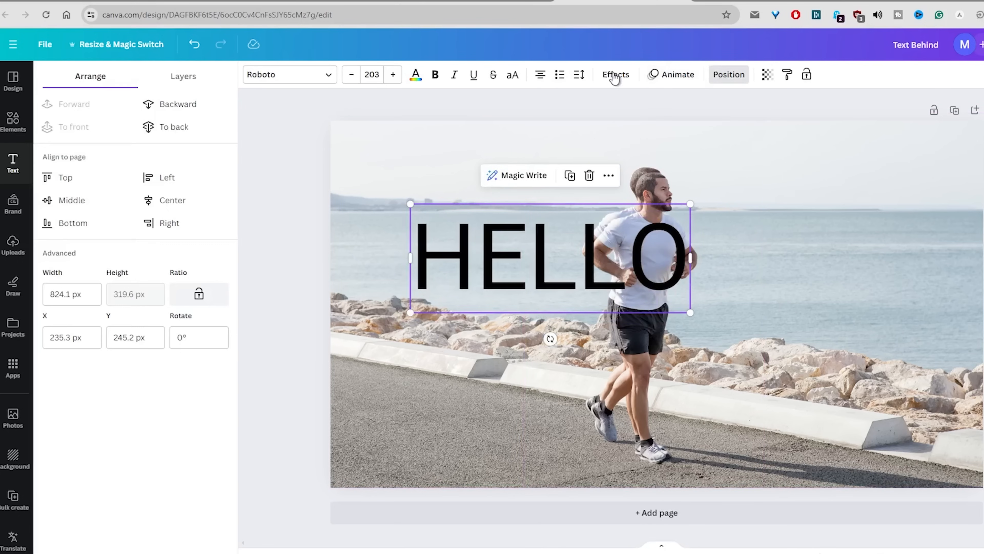
{"action": "left_click", "coordinate": [186, 105]}
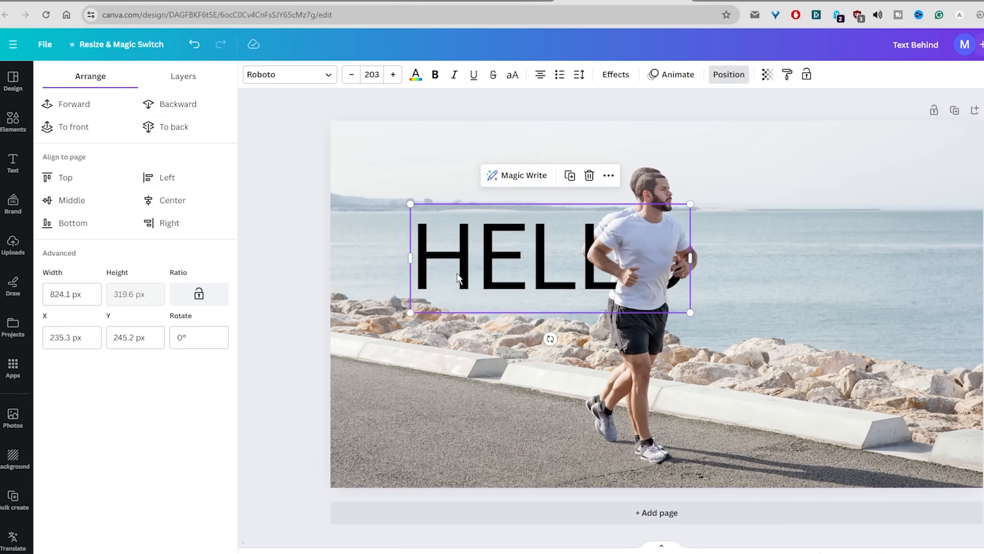
Step: Enlarge the HELLO text to size 264 so it spans both sides of the runner
{"action": "left_click_drag", "start_coordinate": [456, 272], "coordinate": [516, 265]}
{"action": "left_click_drag", "start_coordinate": [470, 197], "coordinate": [384, 175]}
{"action": "left_click", "coordinate": [473, 241]}
{"action": "left_click_drag", "start_coordinate": [474, 240], "coordinate": [527, 250]}
{"action": "left_click", "coordinate": [301, 318]}
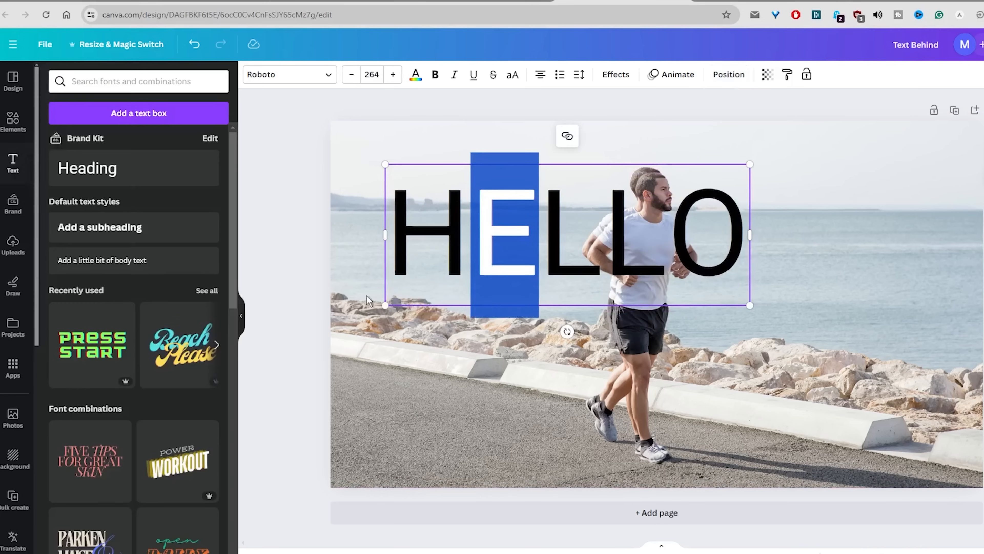
{"action": "left_click", "coordinate": [574, 239]}
{"action": "left_click", "coordinate": [460, 249]}
{"action": "left_click", "coordinate": [462, 323]}
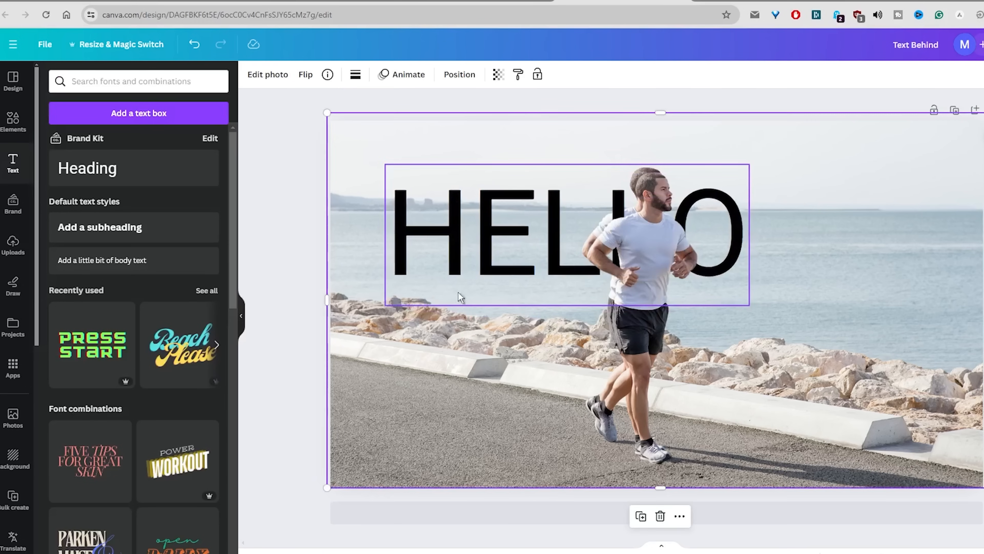
Step: Move the HELLO text down and right behind the runner's torso, and open its font choices
{"action": "left_click", "coordinate": [458, 293]}
{"action": "left_click_drag", "start_coordinate": [451, 259], "coordinate": [484, 288]}
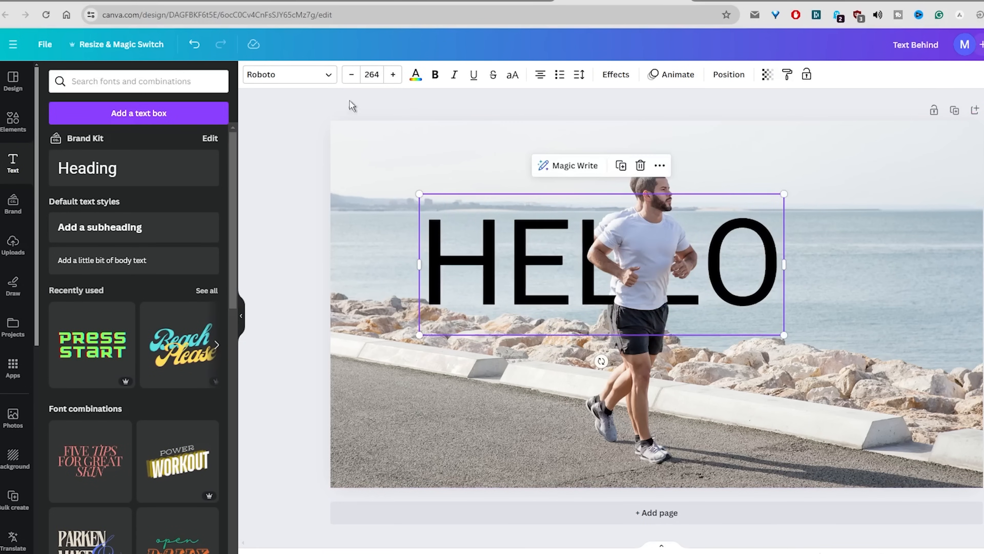
{"action": "left_click", "coordinate": [296, 76]}
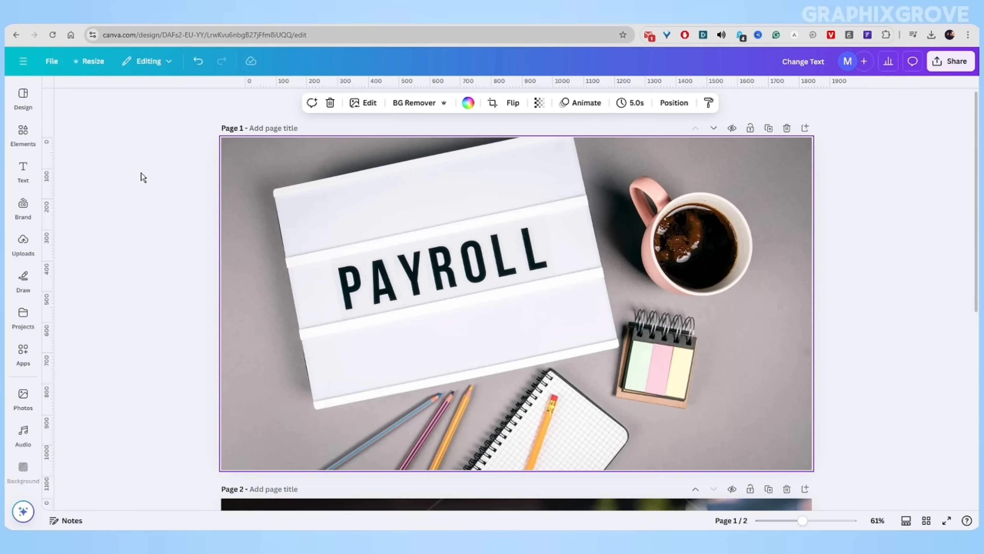
Step: Extract the PAYROLL lettering from the lightbox photo on page 1 as editable text with Grab Text
{"action": "left_click", "coordinate": [141, 173]}
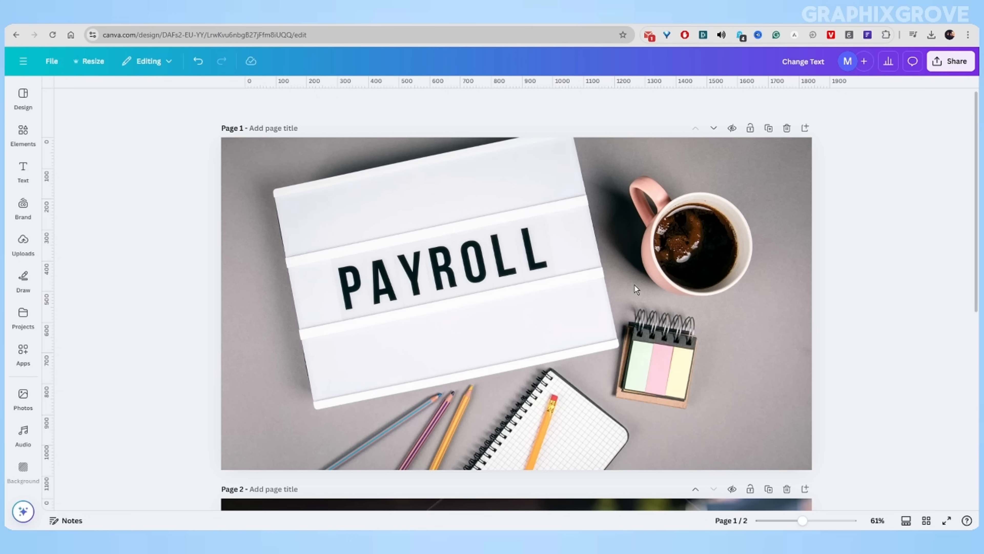
{"action": "left_click", "coordinate": [486, 265]}
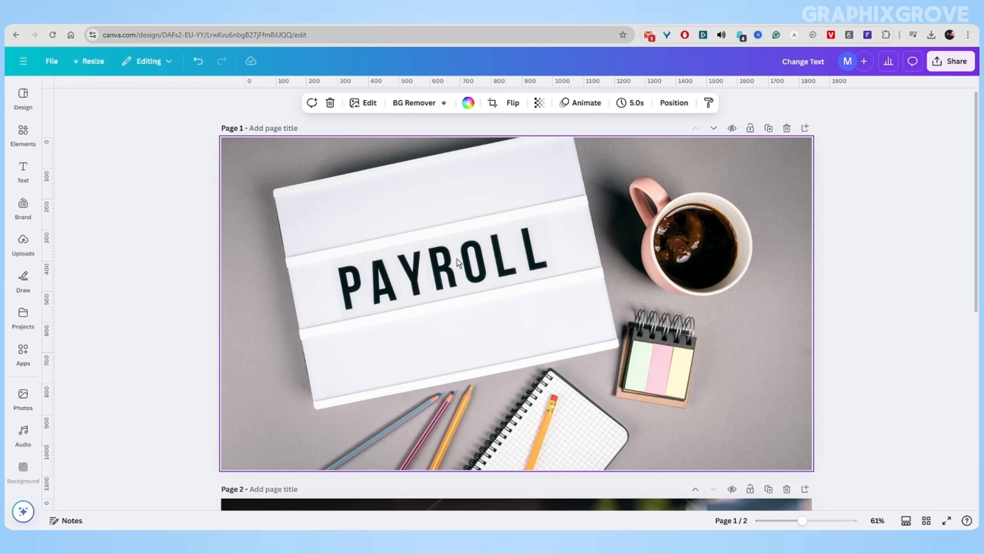
{"action": "left_click", "coordinate": [368, 104]}
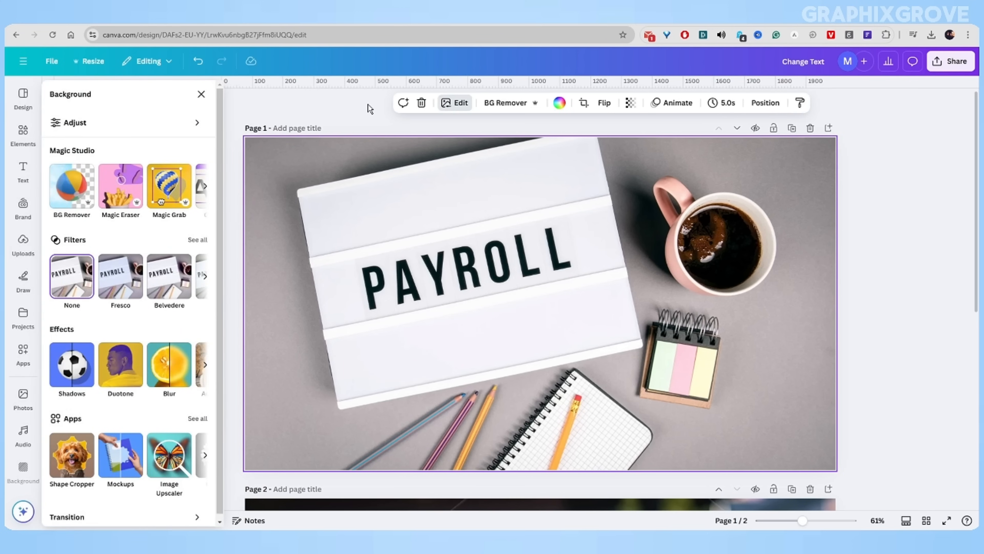
{"action": "left_click", "coordinate": [206, 186]}
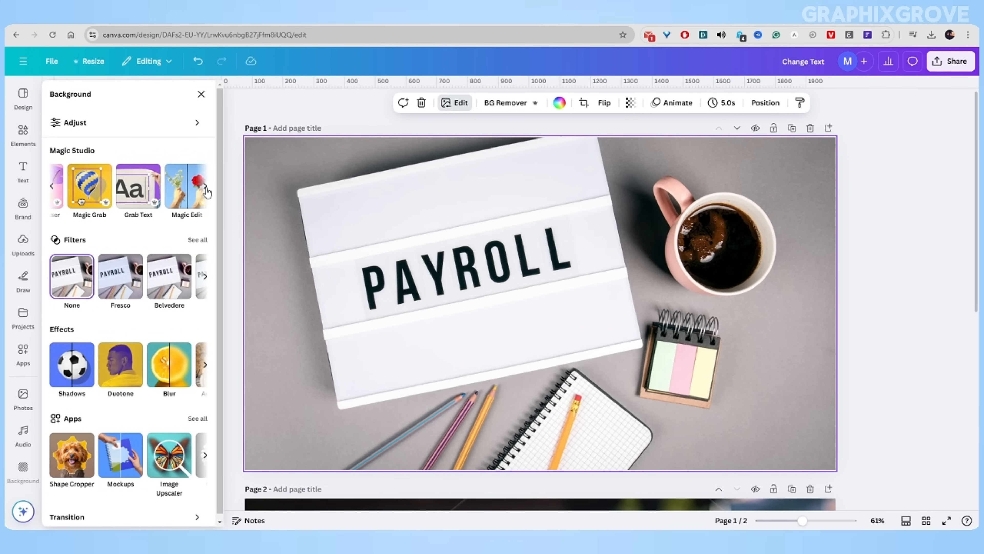
{"action": "left_click", "coordinate": [76, 189]}
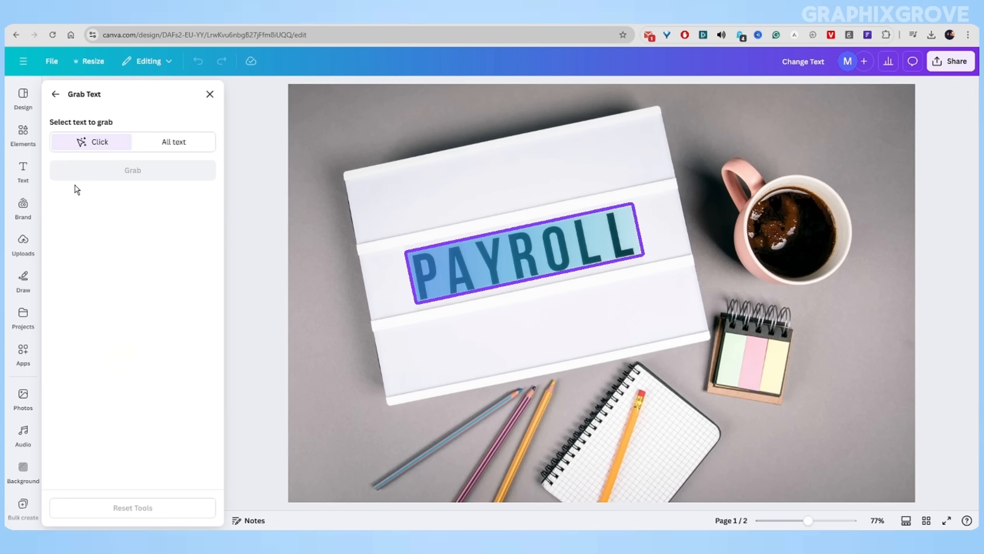
{"action": "left_click", "coordinate": [480, 272]}
{"action": "left_click", "coordinate": [179, 176]}
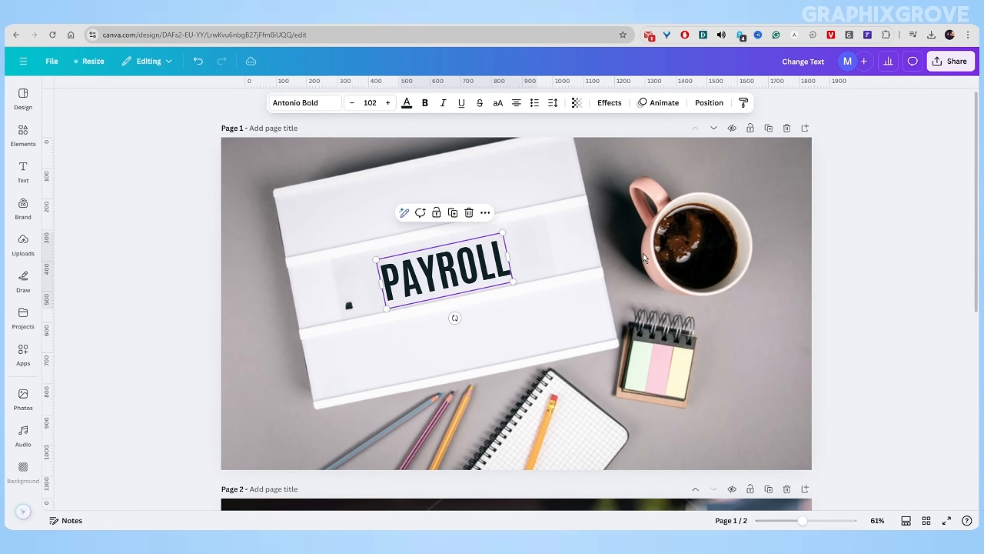
Step: Replace the grabbed PAYROLL text with WOKR
{"action": "double_click", "coordinate": [458, 275]}
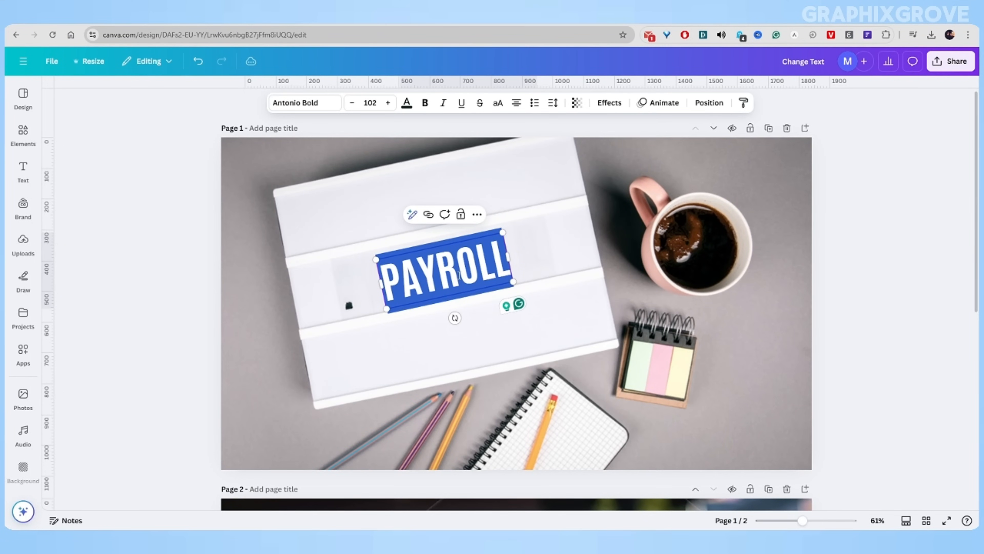
{"action": "type", "text": "WOKR"}
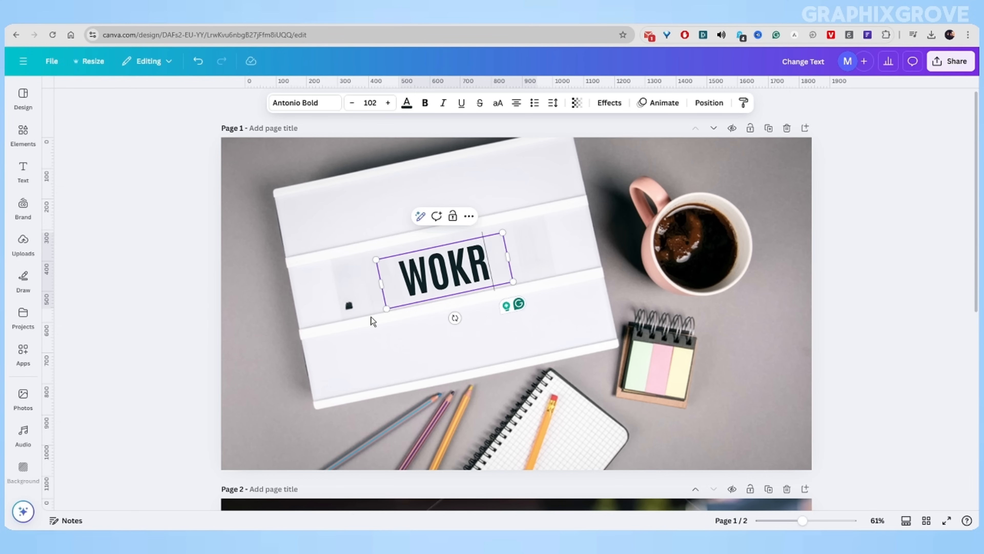
Step: Correct the sign text on page 1 to WORK and enlarge it to font size 146
{"action": "left_click_drag", "start_coordinate": [387, 309], "coordinate": [351, 303]}
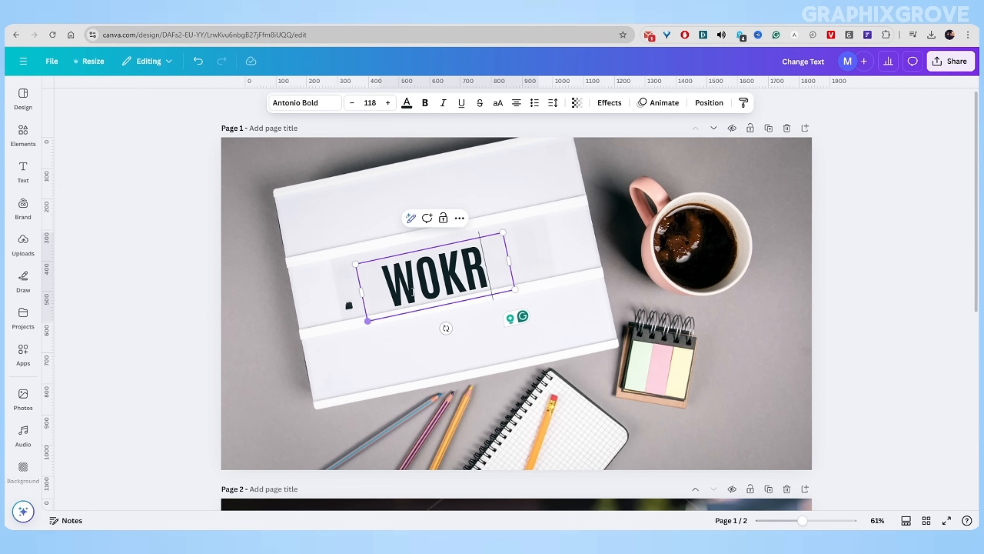
{"action": "left_click_drag", "start_coordinate": [435, 271], "coordinate": [479, 273]}
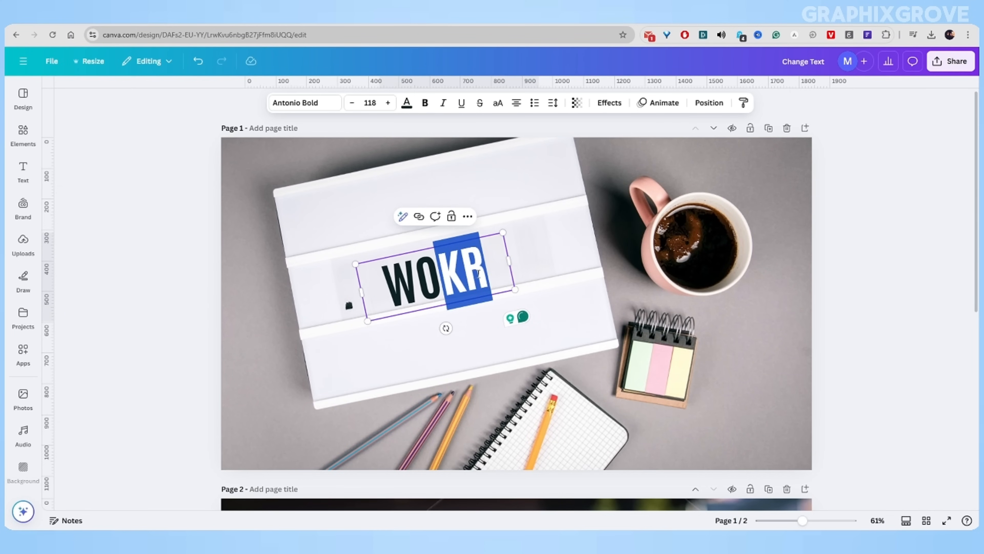
{"action": "type", "text": "RK"}
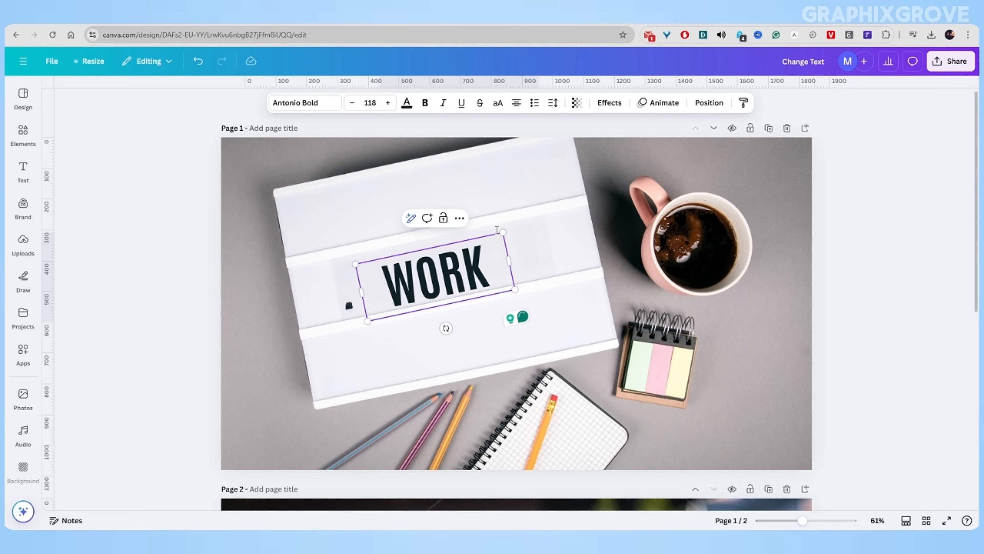
{"action": "left_click_drag", "start_coordinate": [502, 232], "coordinate": [534, 212]}
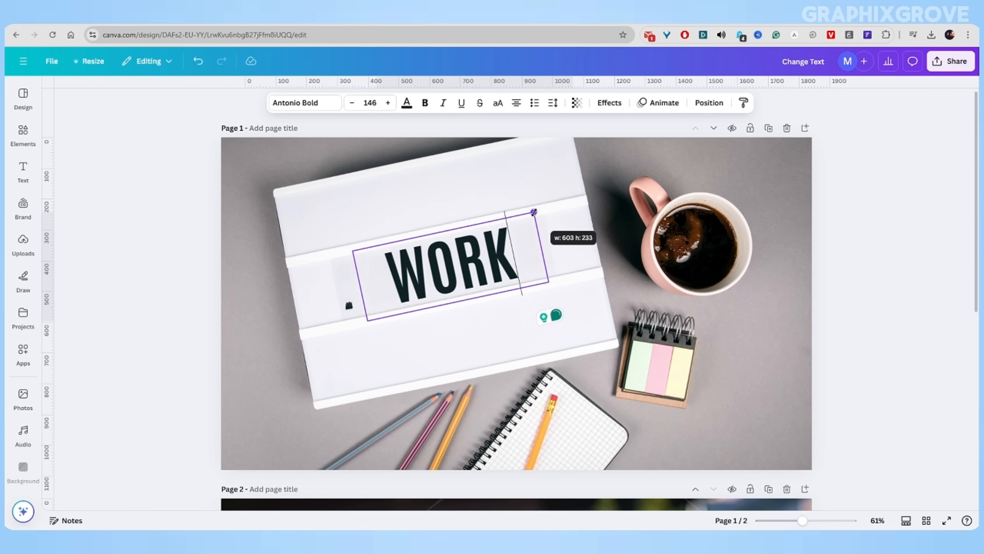
Step: Change the WORK text's font to Poppins and shift it slightly toward the leftover dark mark on the sign
{"action": "left_click", "coordinate": [306, 104]}
{"action": "left_click", "coordinate": [83, 262]}
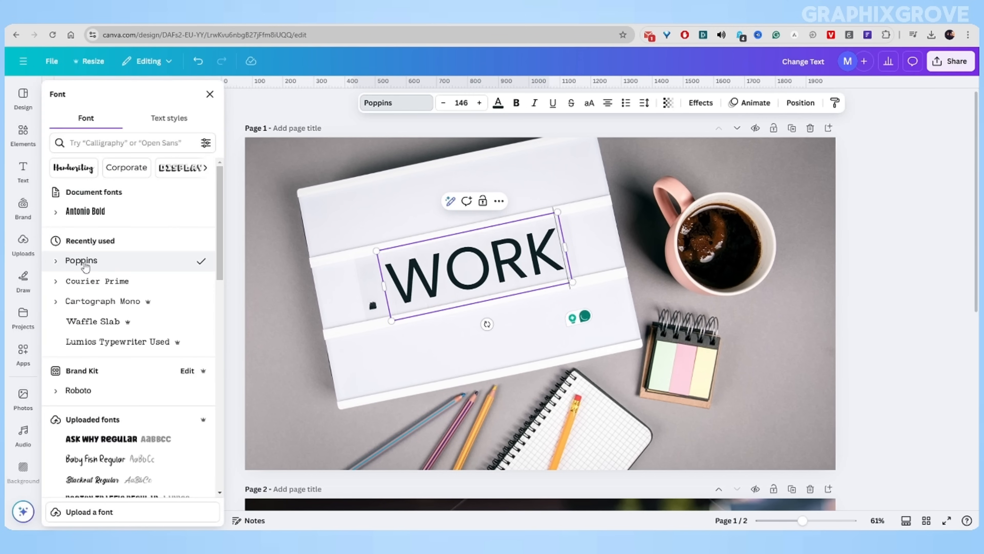
{"action": "left_click", "coordinate": [268, 245]}
{"action": "left_click", "coordinate": [147, 248]}
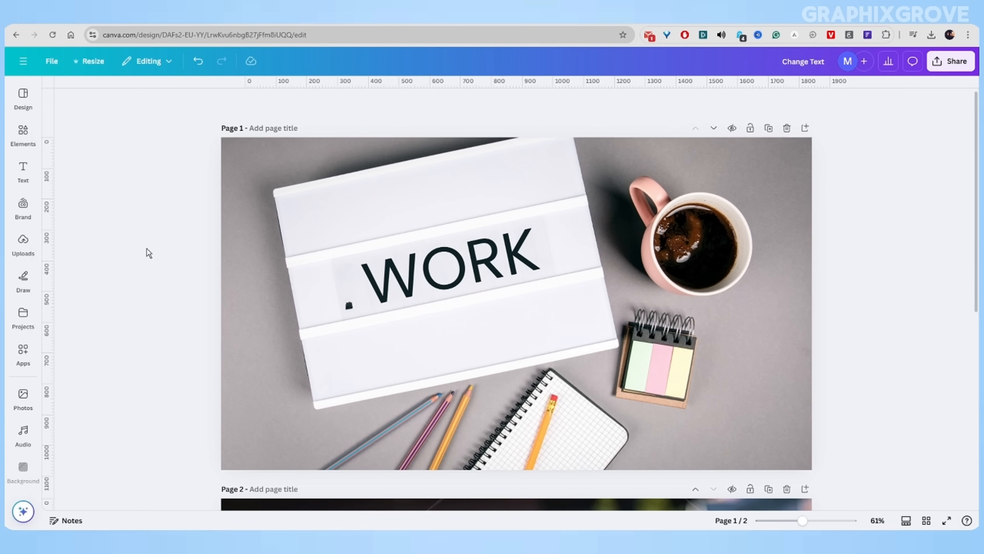
{"action": "left_click_drag", "start_coordinate": [380, 277], "coordinate": [356, 288]}
Step: Start Magic Eraser on the page 2 banner photo and mark the word Open with a brush of size 62
{"action": "scroll", "coordinate": [424, 308], "scroll_direction": "down", "scroll_amount": 9}
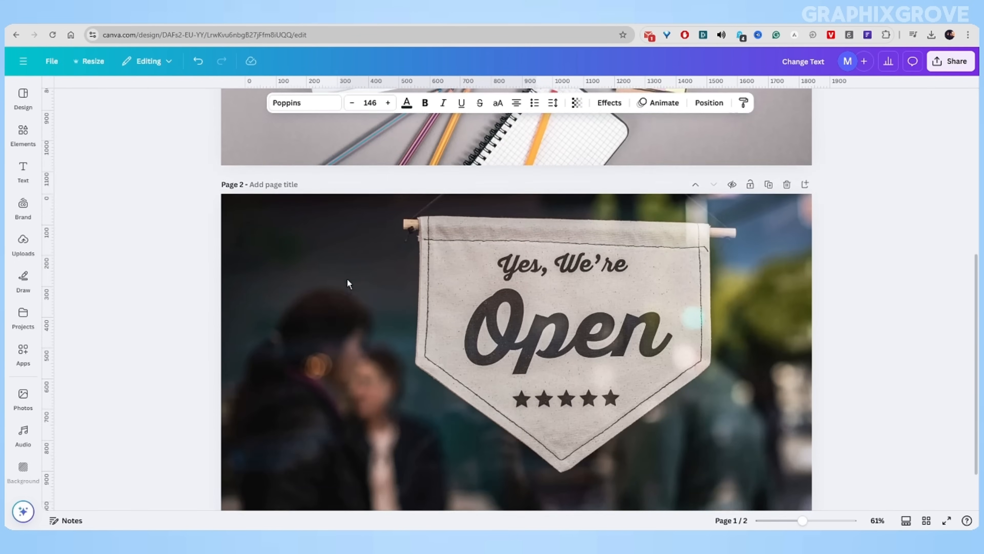
{"action": "left_click", "coordinate": [607, 269]}
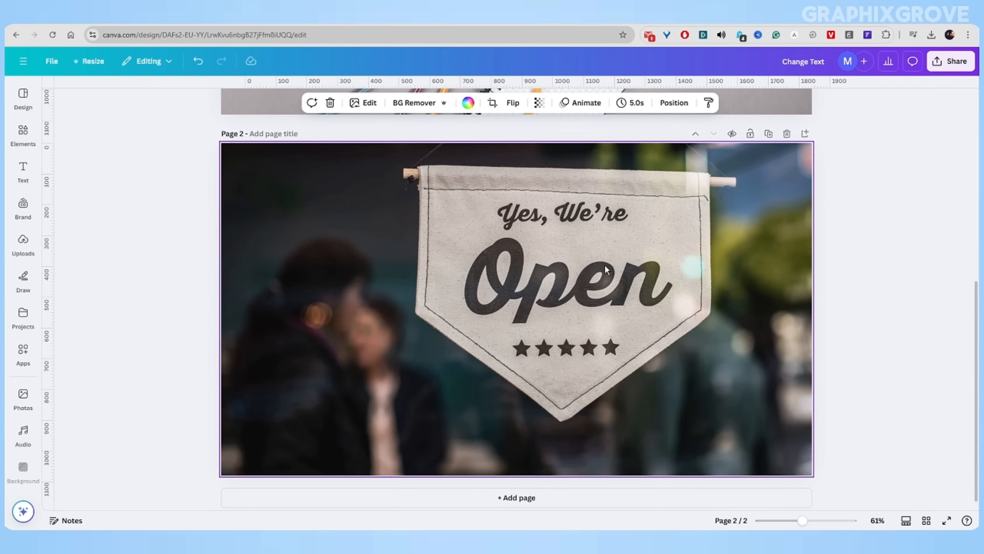
{"action": "scroll", "coordinate": [606, 270], "scroll_direction": "down", "scroll_amount": 1}
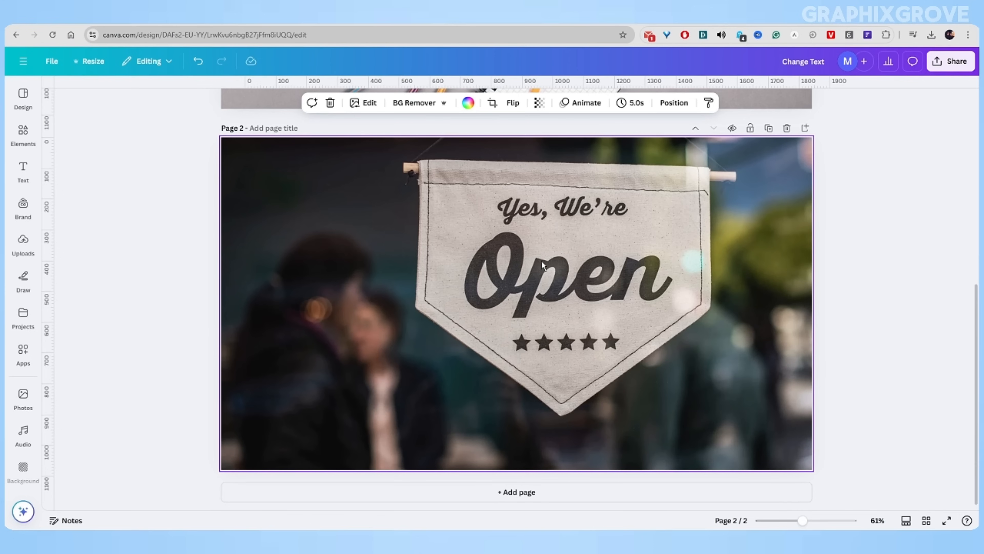
{"action": "key", "text": "Escape"}
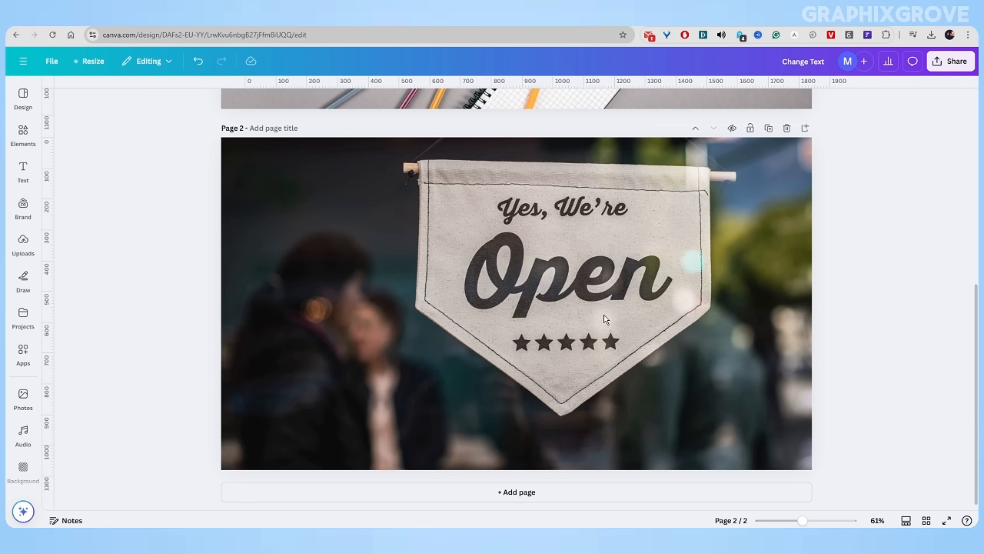
{"action": "left_click", "coordinate": [470, 272]}
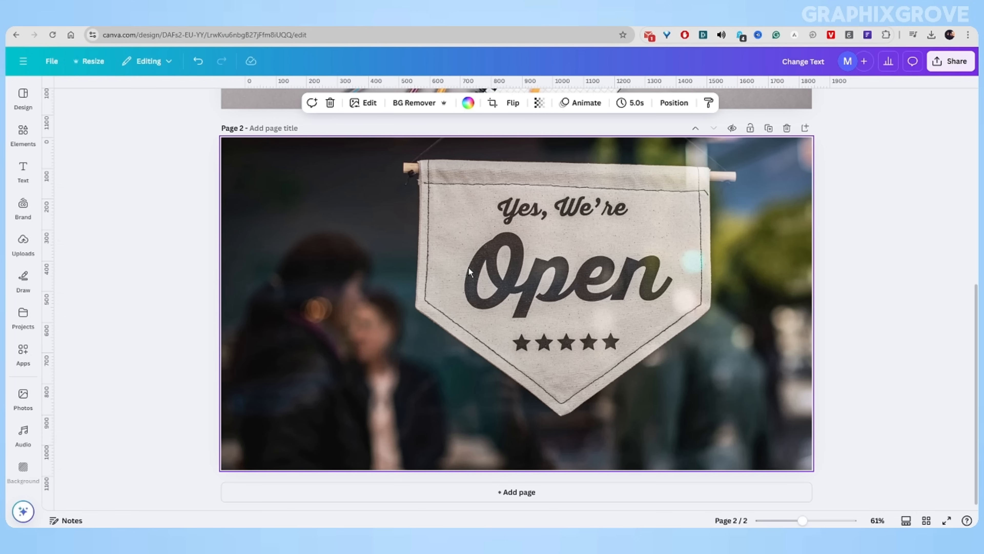
{"action": "left_click", "coordinate": [359, 106]}
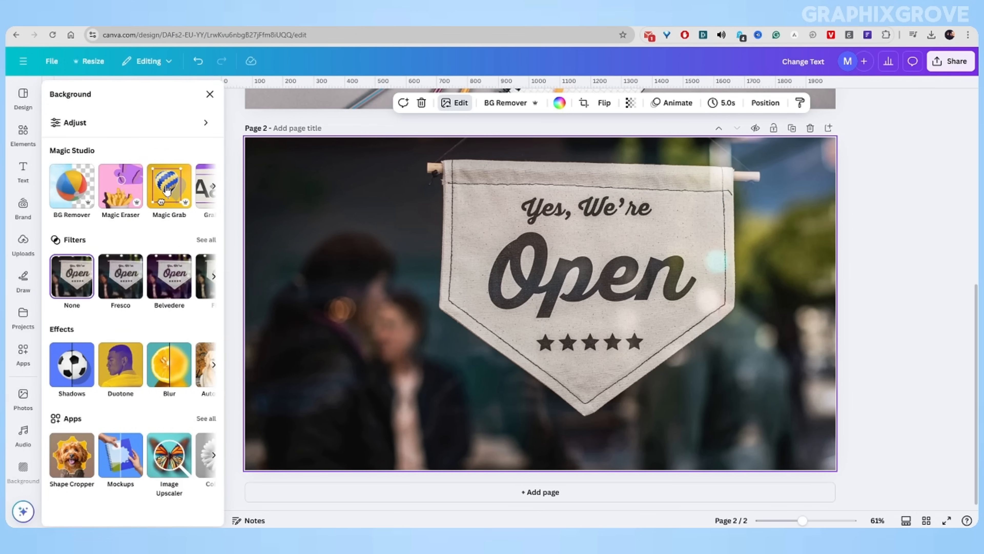
{"action": "left_click", "coordinate": [112, 186]}
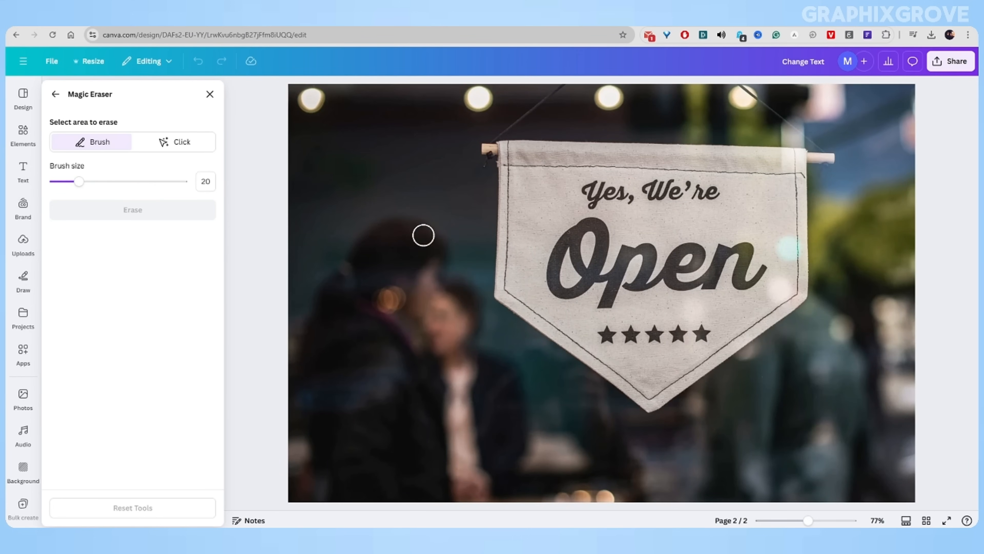
{"action": "left_click_drag", "start_coordinate": [80, 183], "coordinate": [134, 188]}
{"action": "mouse_move", "coordinate": [604, 241]}
{"action": "left_mouse_down"}
{"action": "mouse_move", "coordinate": [569, 273]}
{"action": "mouse_move", "coordinate": [621, 280]}
{"action": "mouse_move", "coordinate": [627, 269]}
{"action": "mouse_move", "coordinate": [748, 269]}
{"action": "mouse_move", "coordinate": [600, 258]}
{"action": "left_mouse_up"}
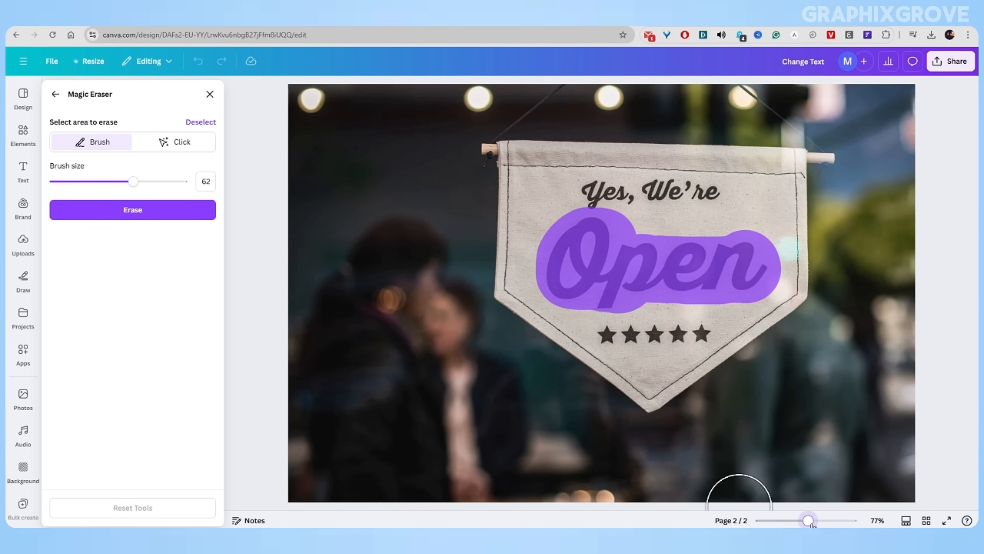
Step: Mark "Yes, We're" with a brush of size 52 and erase the banner lettering, including the leftover traces
{"action": "left_click_drag", "start_coordinate": [807, 520], "coordinate": [812, 520]}
{"action": "left_click_drag", "start_coordinate": [132, 181], "coordinate": [121, 182]}
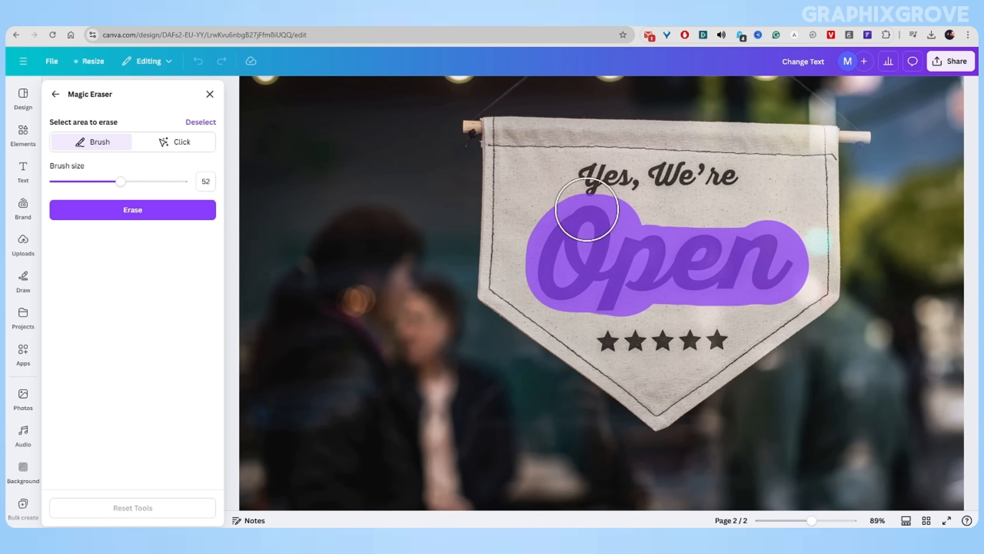
{"action": "mouse_move", "coordinate": [587, 212]}
{"action": "left_mouse_down"}
{"action": "mouse_move", "coordinate": [604, 187]}
{"action": "mouse_move", "coordinate": [612, 190]}
{"action": "mouse_move", "coordinate": [594, 194]}
{"action": "mouse_move", "coordinate": [723, 191]}
{"action": "left_mouse_up"}
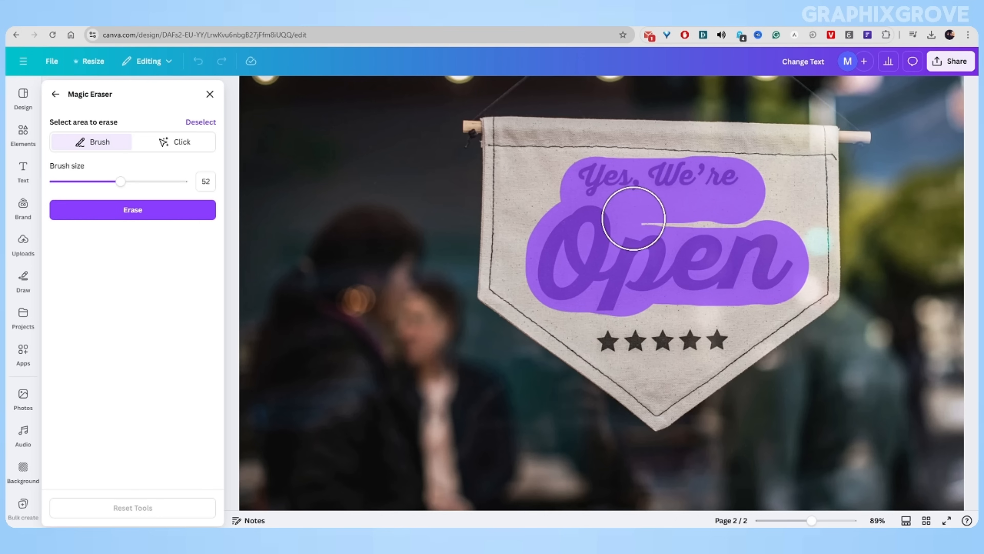
{"action": "left_click", "coordinate": [113, 211]}
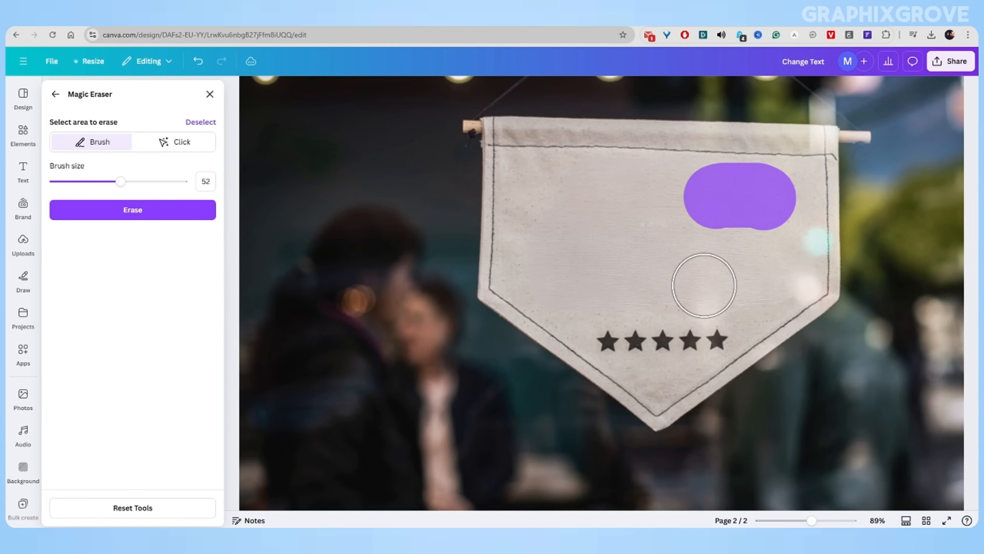
{"action": "left_click_drag", "start_coordinate": [659, 285], "coordinate": [713, 286]}
{"action": "left_click", "coordinate": [172, 209]}
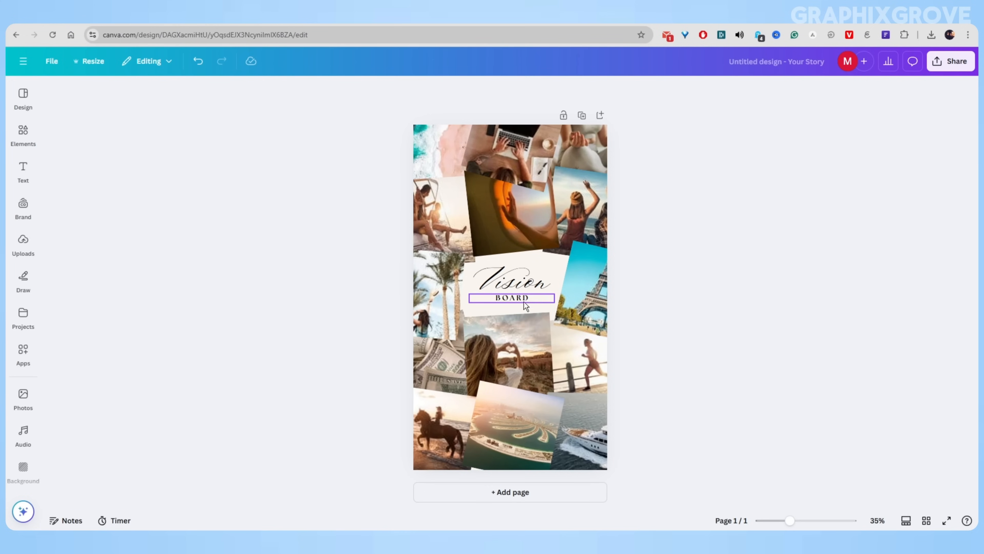
Step: Look through the resize options and saved custom sizes for the portrait vision board
{"action": "left_click_drag", "start_coordinate": [789, 520], "coordinate": [794, 521]}
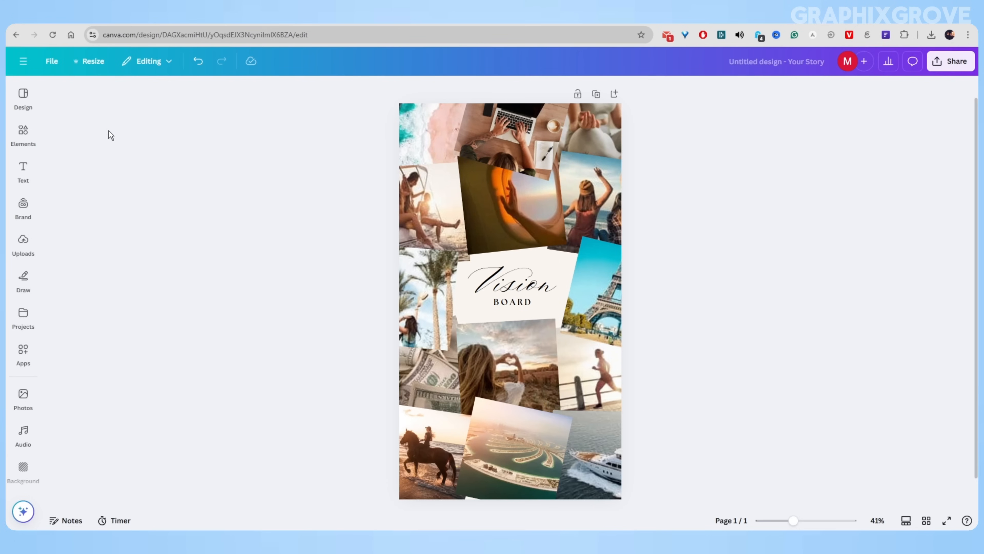
{"action": "left_click", "coordinate": [89, 62]}
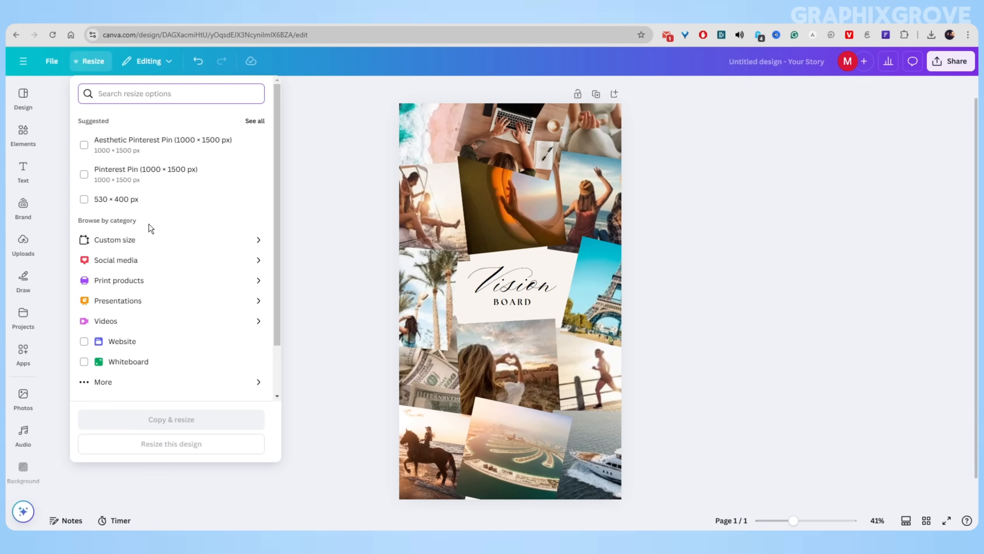
{"action": "left_click", "coordinate": [150, 237]}
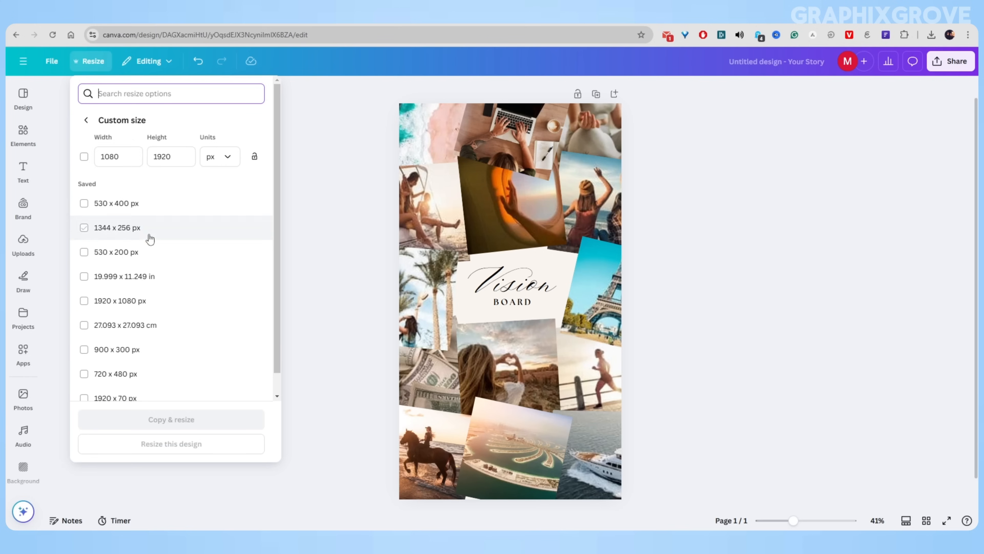
{"action": "left_click", "coordinate": [91, 122]}
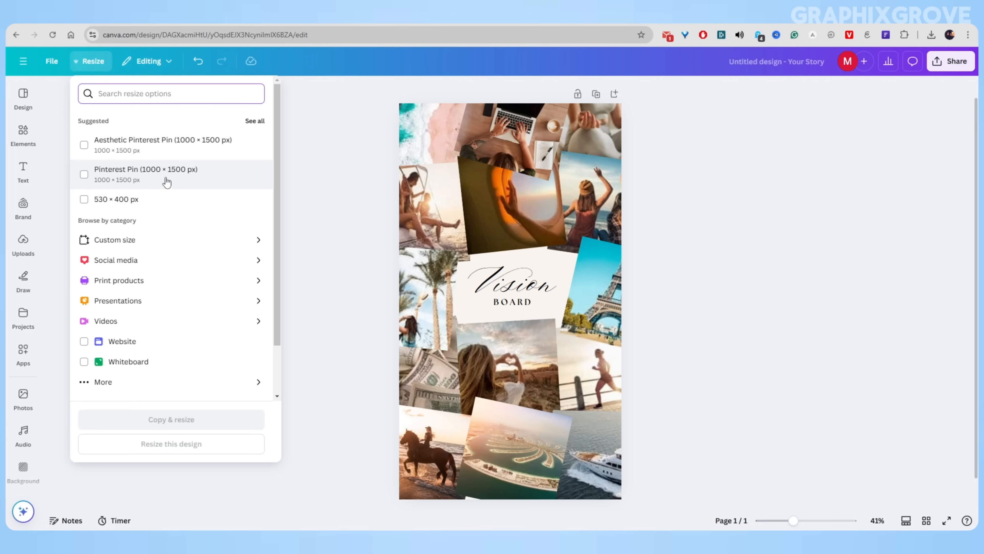
Step: Copy and resize the vision board to a custom 1920 x 1080 px landscape size and open the copy
{"action": "left_click", "coordinate": [114, 240]}
{"action": "left_click", "coordinate": [83, 157]}
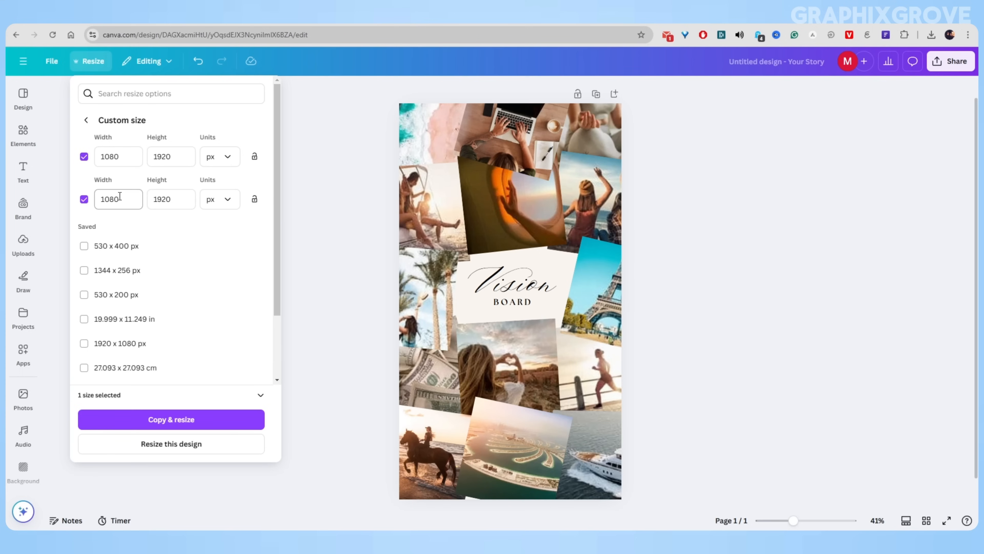
{"action": "left_click_drag", "start_coordinate": [125, 198], "coordinate": [106, 195]}
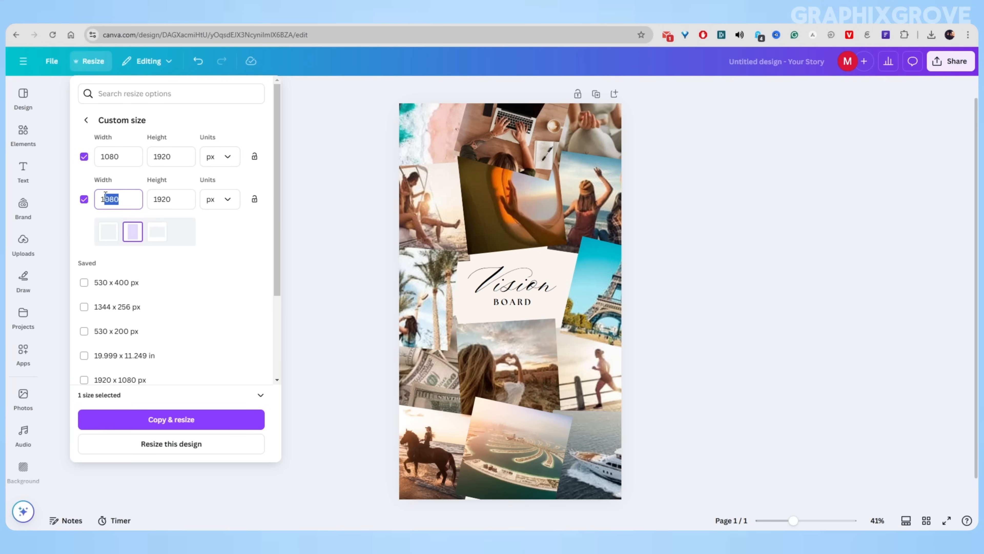
{"action": "left_click", "coordinate": [124, 376]}
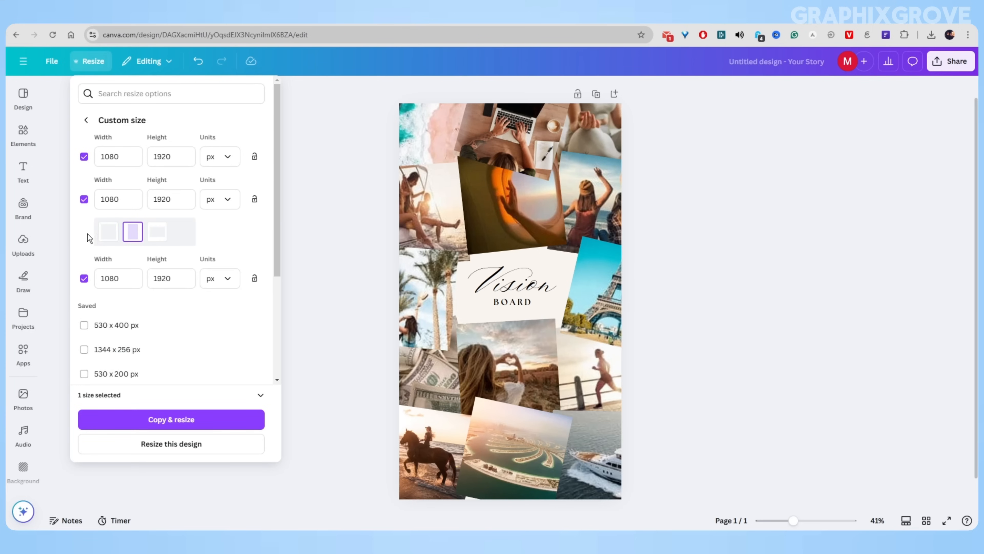
{"action": "left_click", "coordinate": [84, 199]}
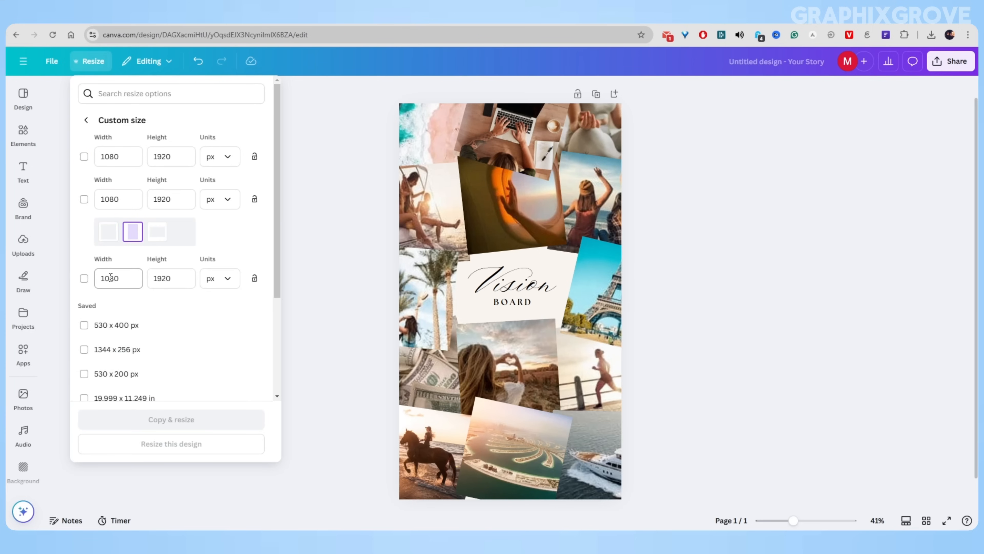
{"action": "left_click", "coordinate": [157, 231]}
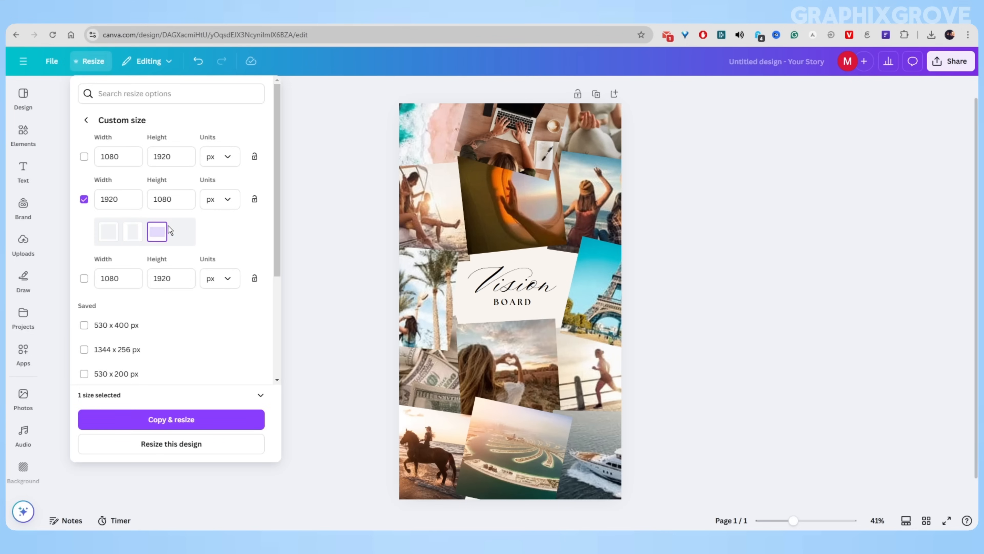
{"action": "left_click", "coordinate": [182, 420]}
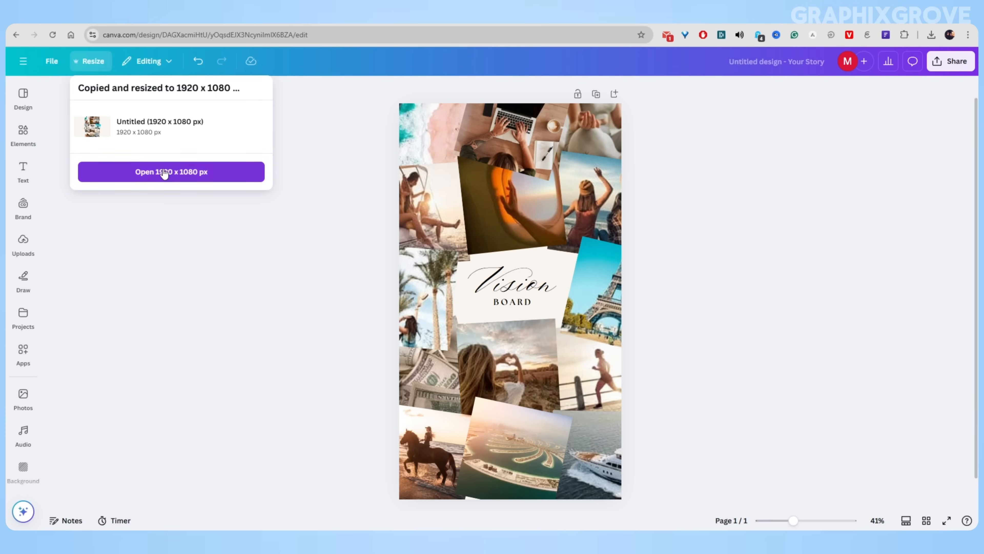
{"action": "left_click", "coordinate": [165, 173]}
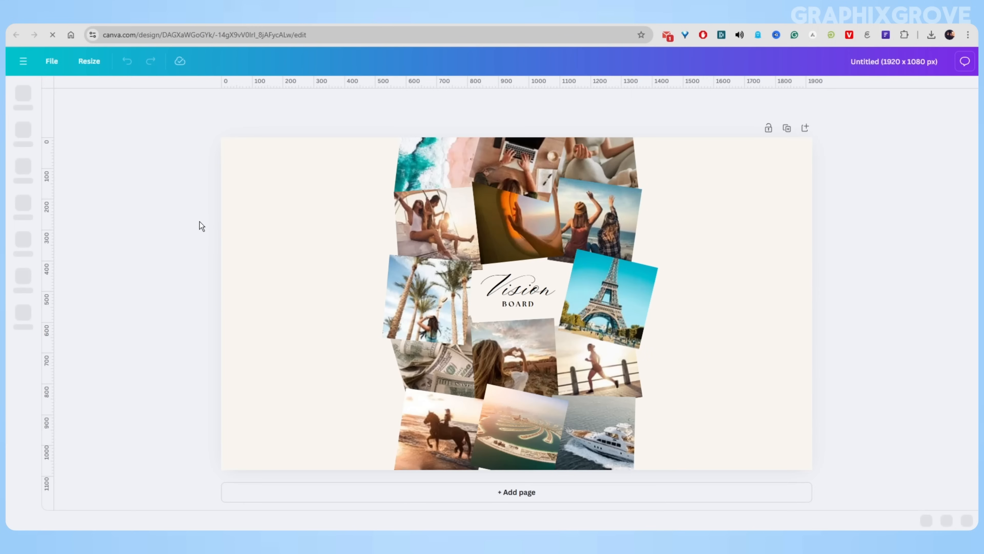
Step: Select all photos and text in the landscape copy and stretch them horizontally to fill the full page width
{"action": "left_click_drag", "start_coordinate": [168, 121], "coordinate": [839, 509]}
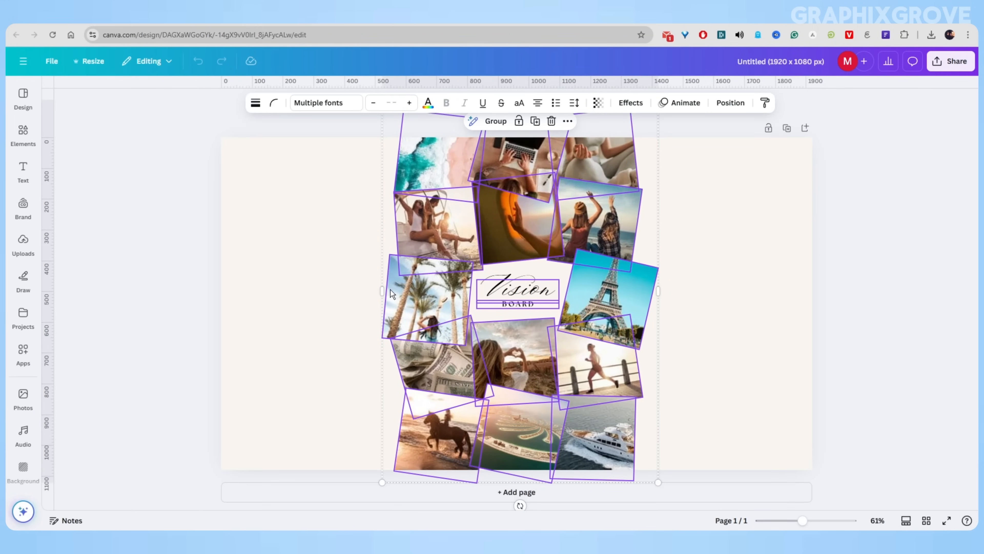
{"action": "left_click_drag", "start_coordinate": [382, 291], "coordinate": [206, 268]}
{"action": "left_click_drag", "start_coordinate": [661, 292], "coordinate": [874, 287]}
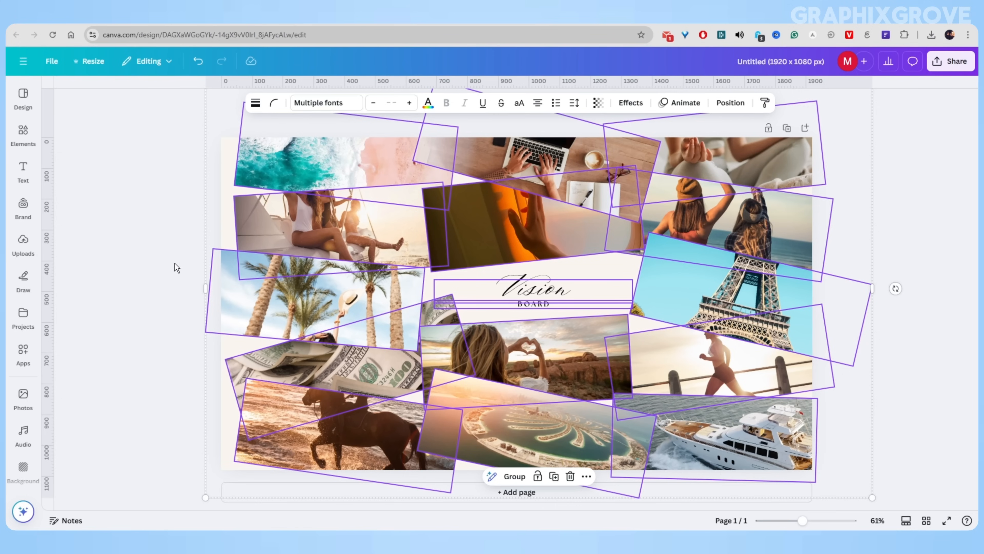
{"action": "left_click_drag", "start_coordinate": [201, 288], "coordinate": [183, 287]}
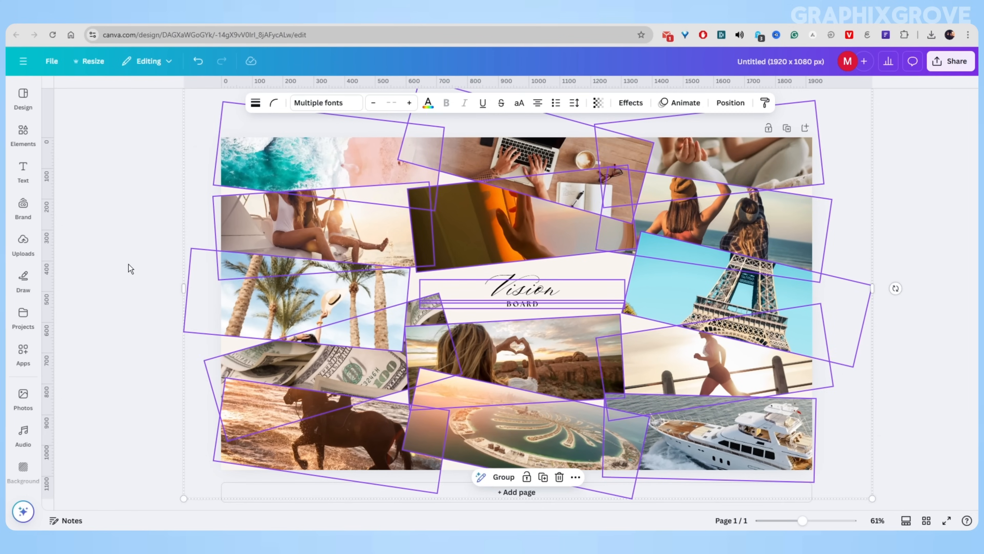
{"action": "left_click", "coordinate": [128, 264]}
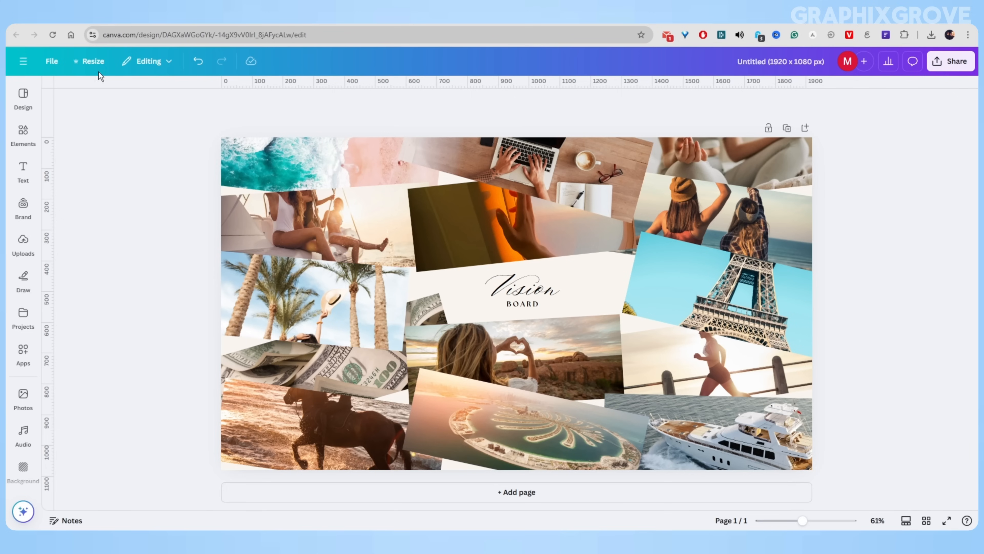
Step: Review the suggested sizes and categories available for resizing the landscape vision board
{"action": "left_click", "coordinate": [92, 66]}
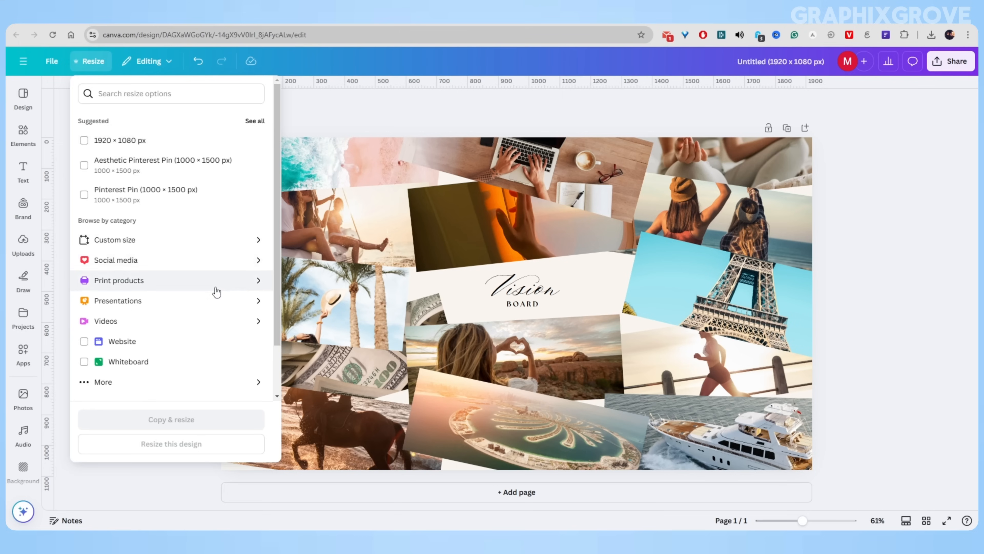
{"action": "scroll", "coordinate": [216, 324], "scroll_direction": "down", "scroll_amount": 2}
{"action": "scroll", "coordinate": [212, 310], "scroll_direction": "up", "scroll_amount": 2}
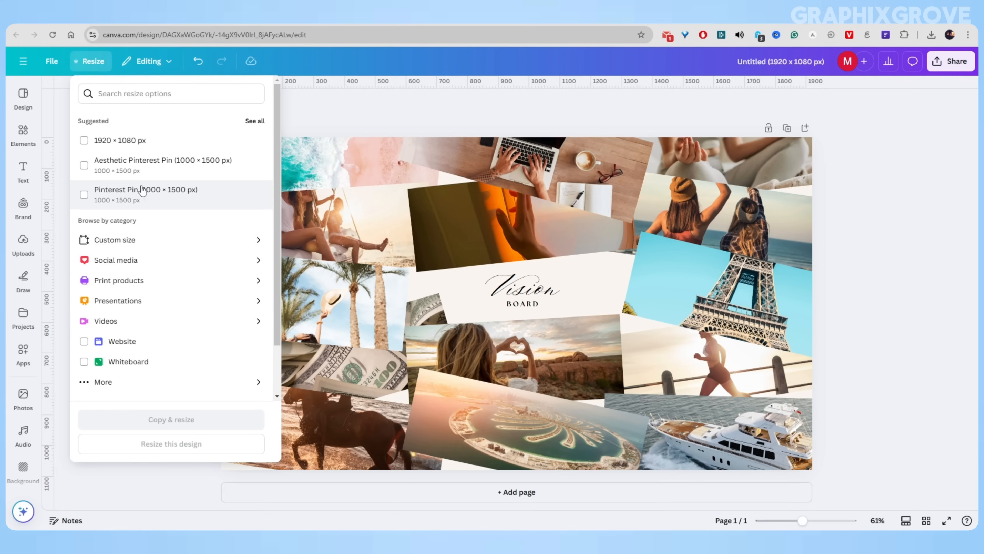
Step: Check the custom size settings and saved sizes available for the landscape vision board, closing the resize options
{"action": "left_click", "coordinate": [133, 239]}
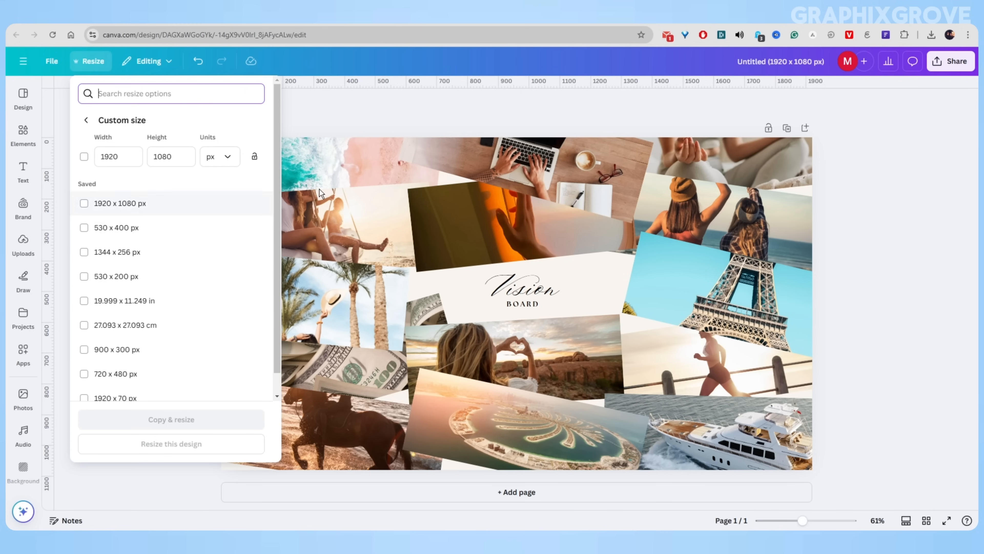
{"action": "left_click", "coordinate": [369, 118]}
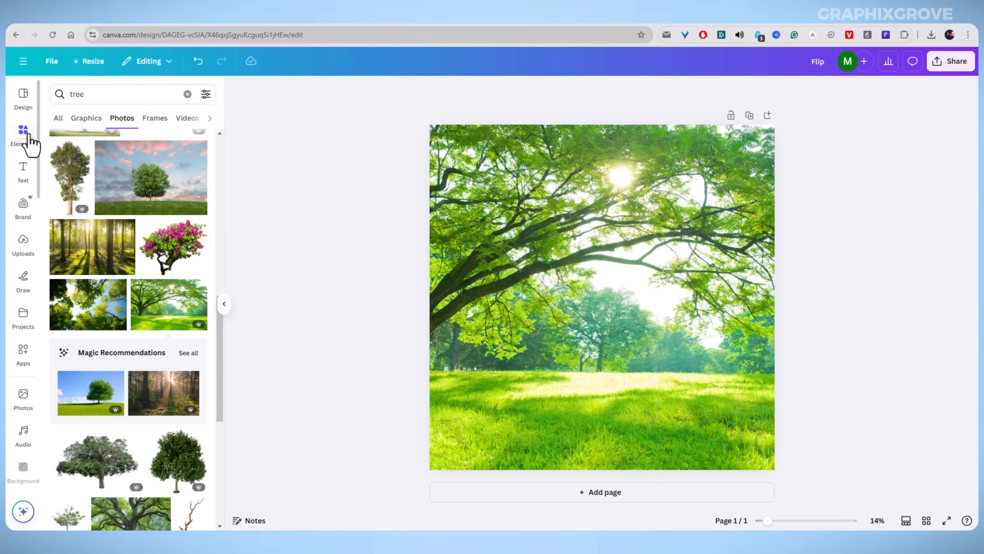
Step: Detach the green park tree photo from the page background of the Flip design and shift it slightly left
{"action": "left_click", "coordinate": [24, 133]}
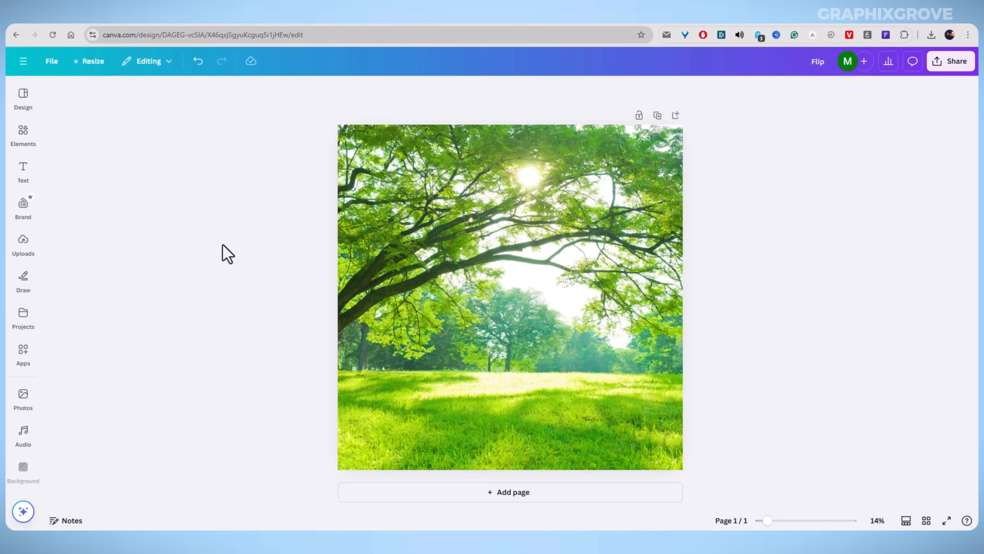
{"action": "left_click", "coordinate": [454, 266]}
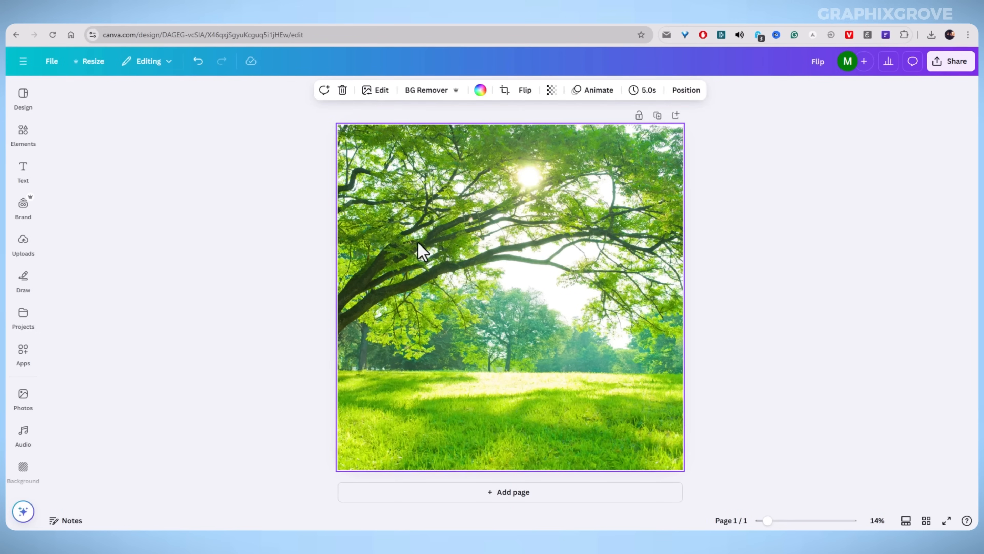
{"action": "left_click", "coordinate": [271, 217]}
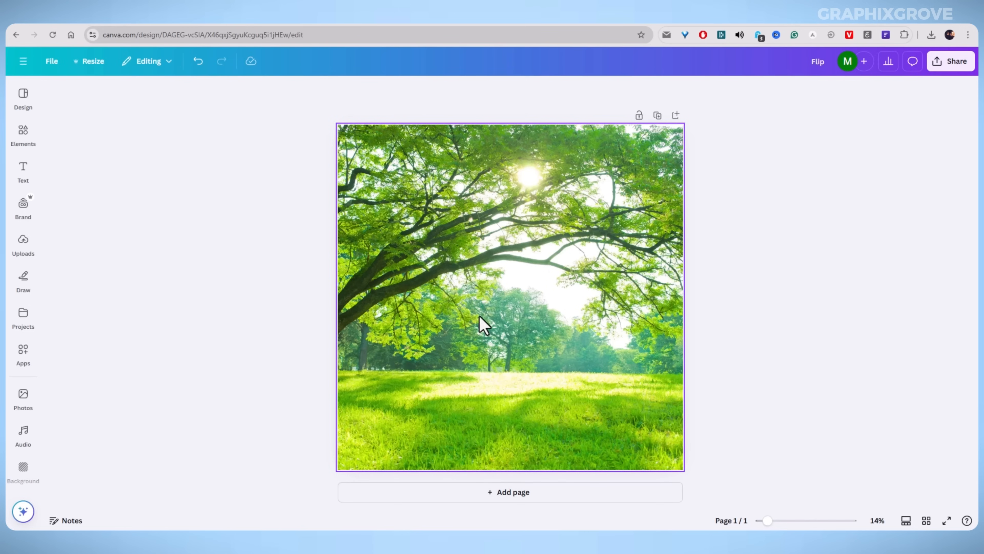
{"action": "left_click", "coordinate": [480, 299]}
{"action": "right_click", "coordinate": [482, 302]}
{"action": "left_click", "coordinate": [533, 465]}
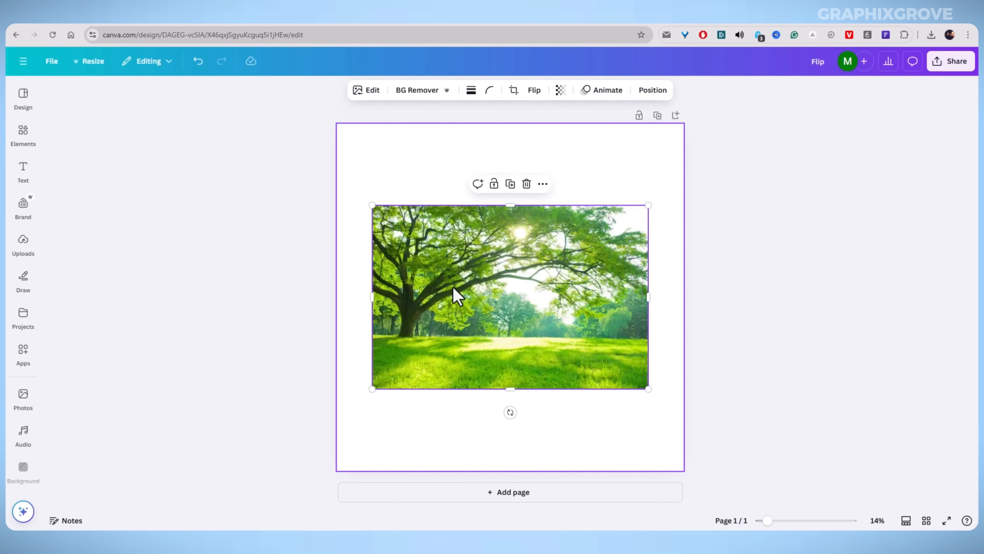
{"action": "left_click_drag", "start_coordinate": [445, 206], "coordinate": [433, 265]}
Step: Delete the detached photo and add the photo of a tree before an orange wall from the "tree" photo results
{"action": "left_click", "coordinate": [20, 134]}
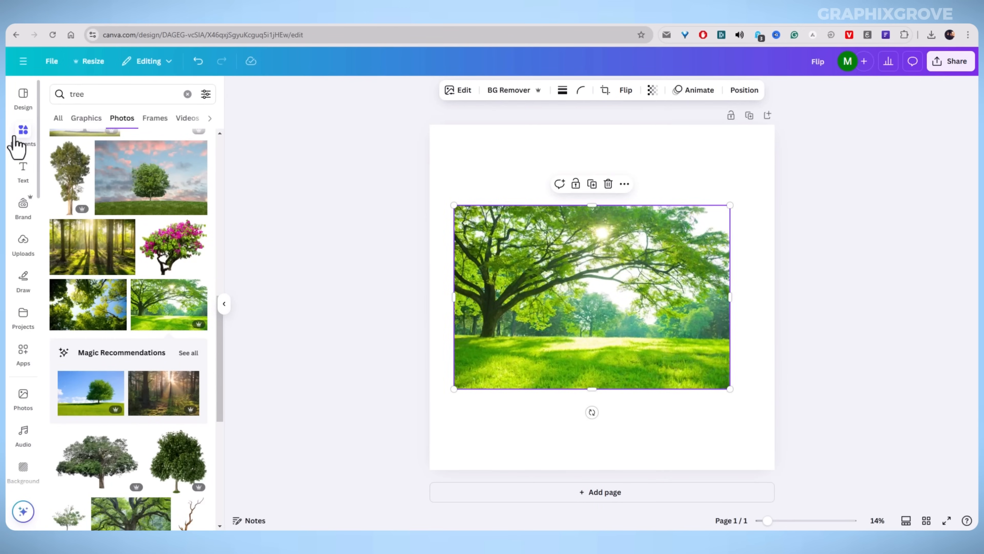
{"action": "scroll", "coordinate": [116, 318], "scroll_direction": "down", "scroll_amount": 3}
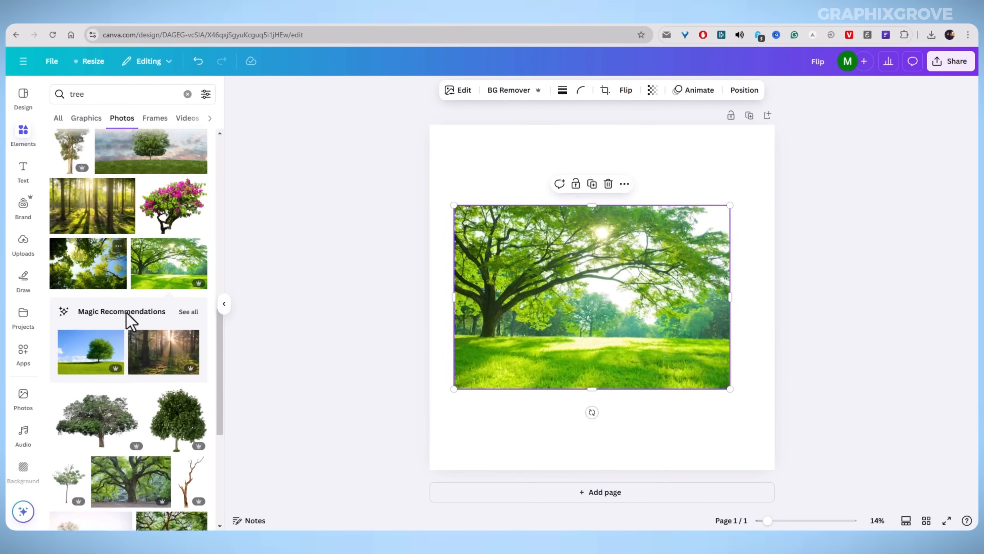
{"action": "scroll", "coordinate": [90, 272], "scroll_direction": "down", "scroll_amount": 6}
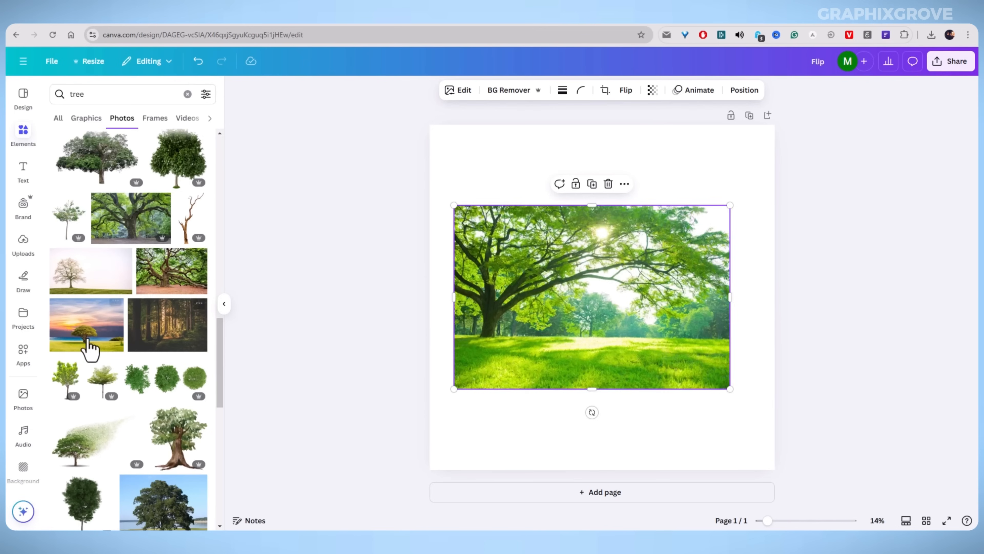
{"action": "scroll", "coordinate": [88, 333], "scroll_direction": "down", "scroll_amount": 4}
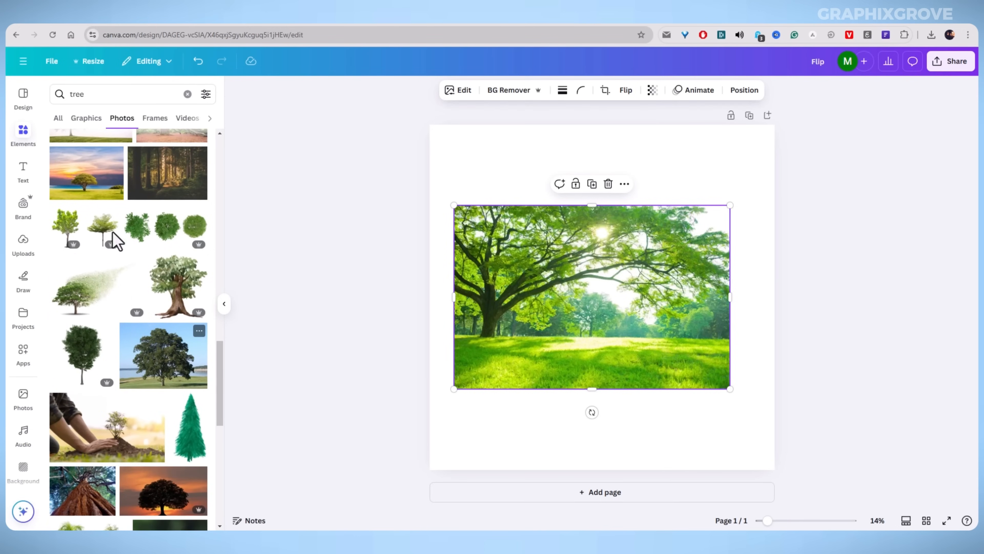
{"action": "scroll", "coordinate": [96, 349], "scroll_direction": "down", "scroll_amount": 7}
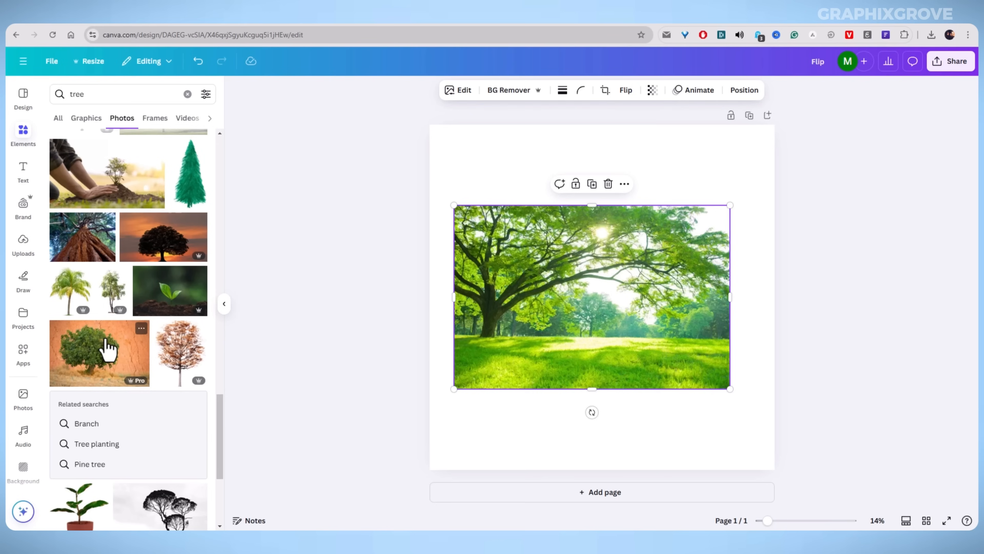
{"action": "left_click", "coordinate": [608, 183]}
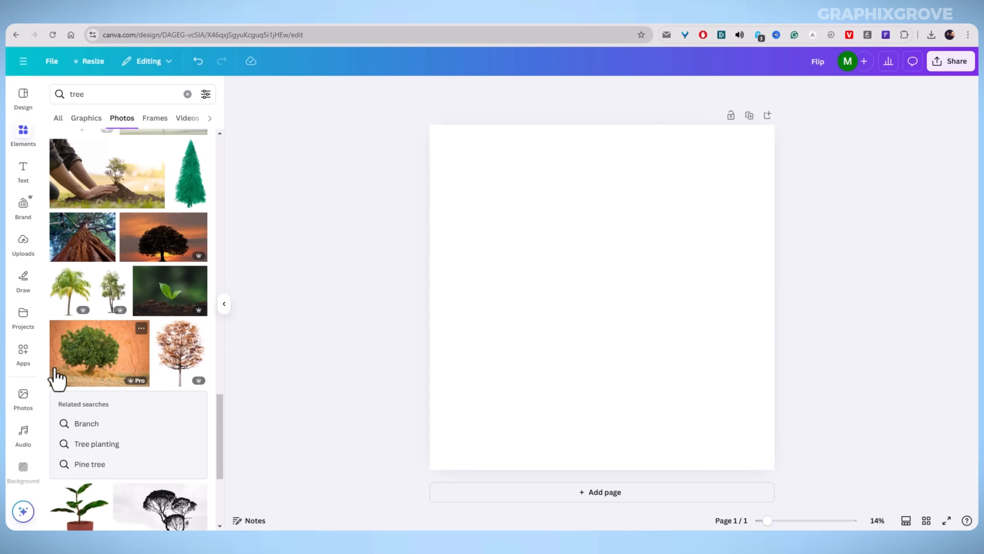
{"action": "left_click", "coordinate": [57, 378]}
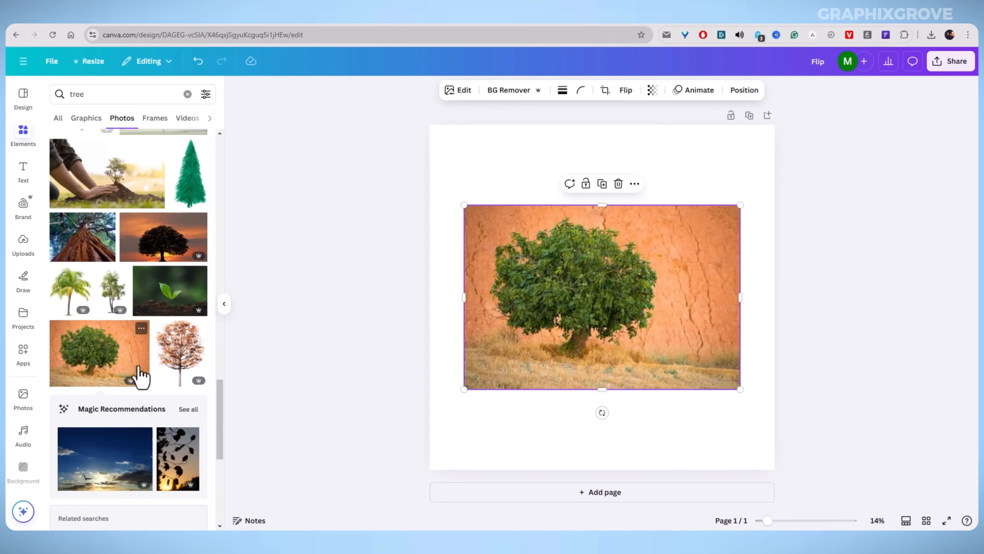
Step: Set the orange-wall tree photo as the page background
{"action": "left_click", "coordinate": [323, 288]}
{"action": "right_click", "coordinate": [582, 292]}
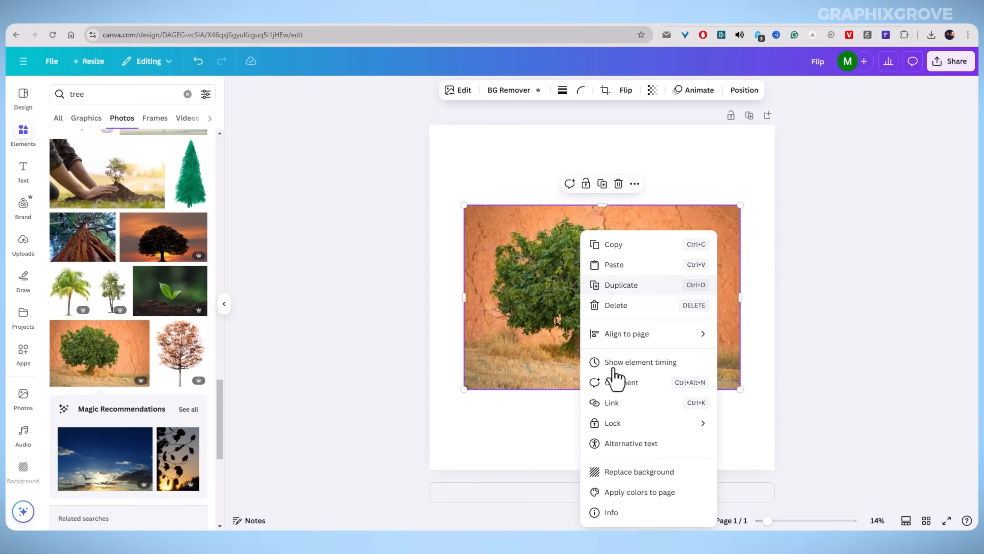
{"action": "left_click", "coordinate": [635, 472]}
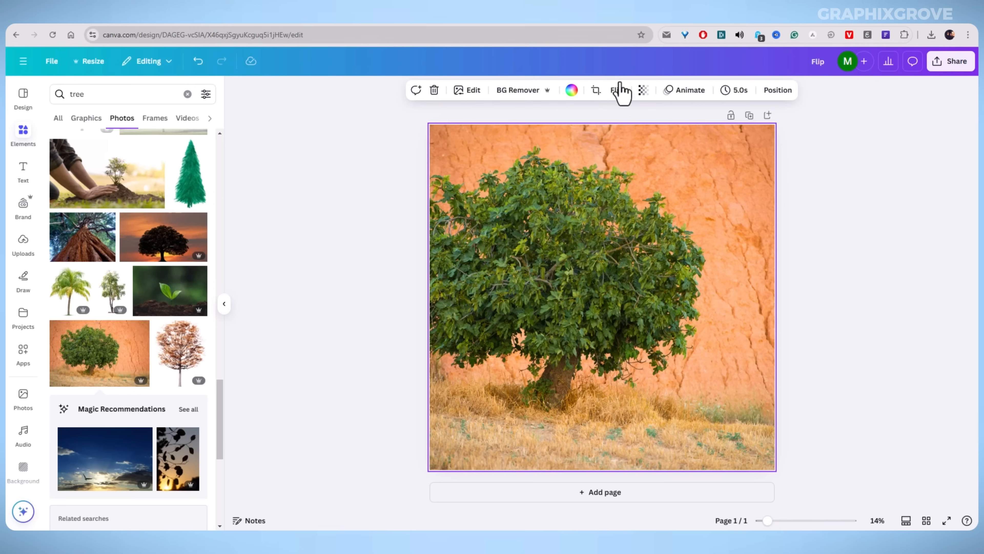
Step: Flip the background photo horizontally back and forth, ending mirrored with the tree on the page's right side
{"action": "left_click", "coordinate": [620, 95]}
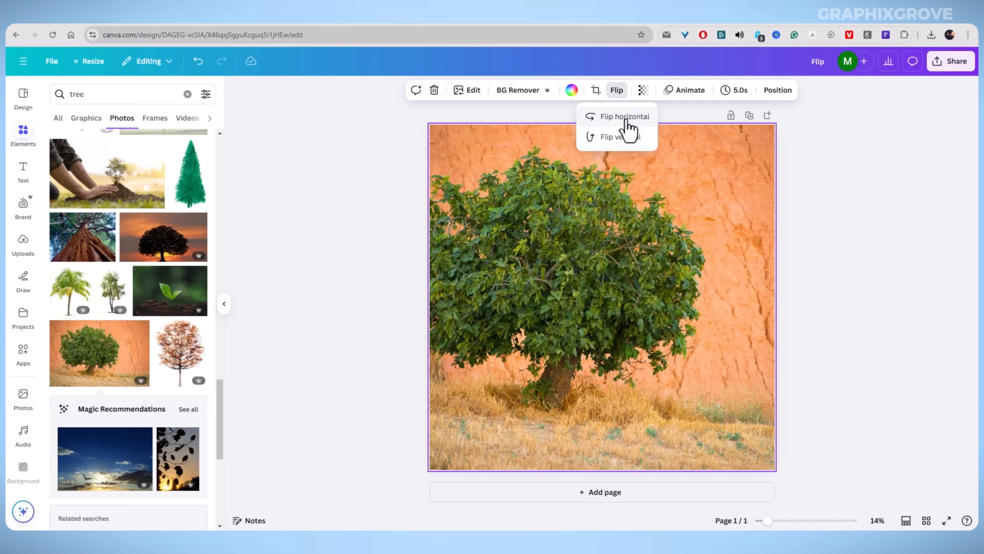
{"action": "left_click", "coordinate": [627, 123]}
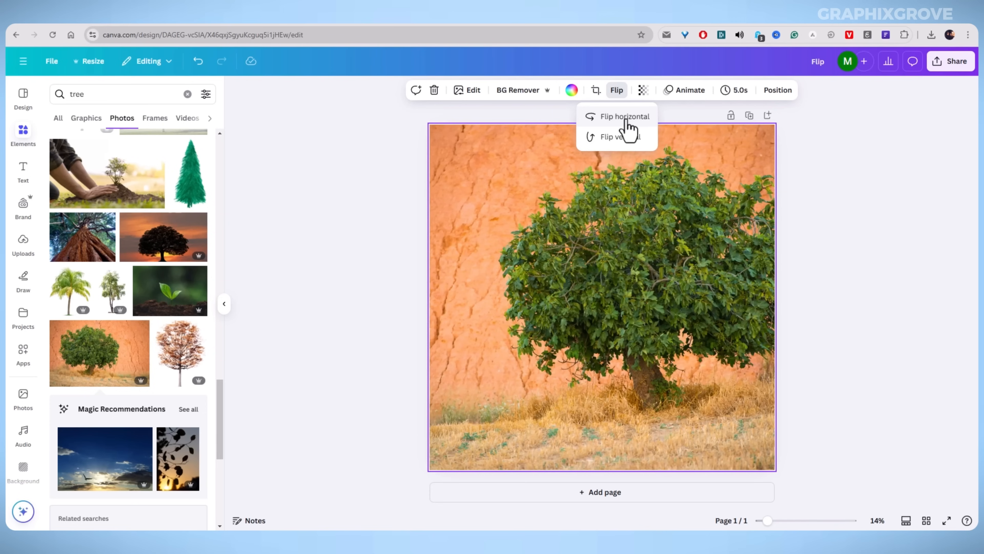
{"action": "left_click", "coordinate": [627, 123]}
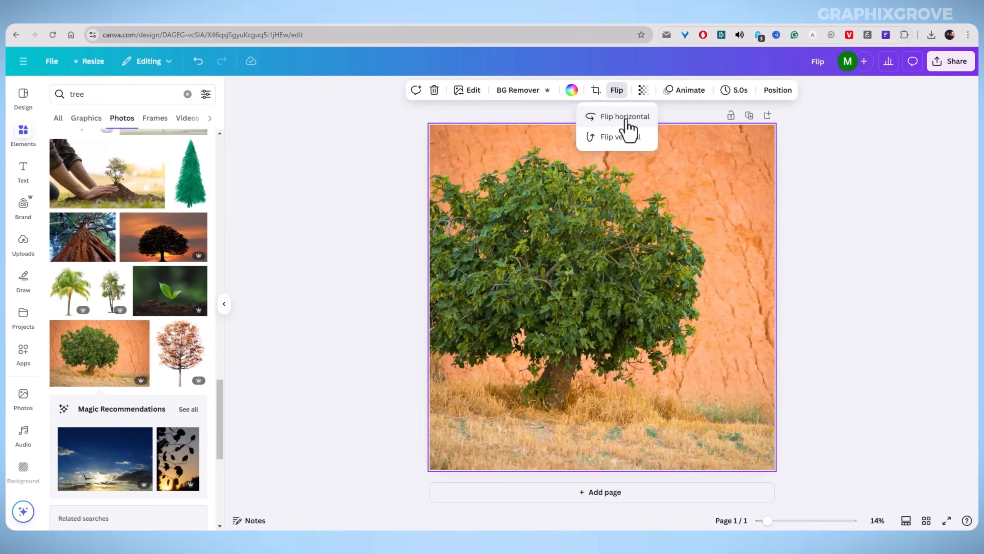
{"action": "left_click", "coordinate": [626, 123]}
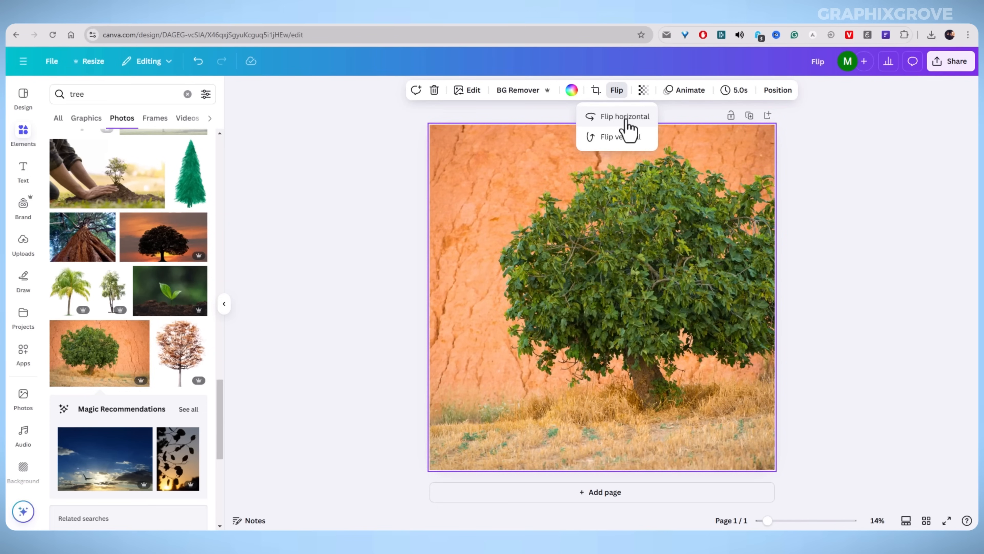
{"action": "left_click", "coordinate": [627, 124]}
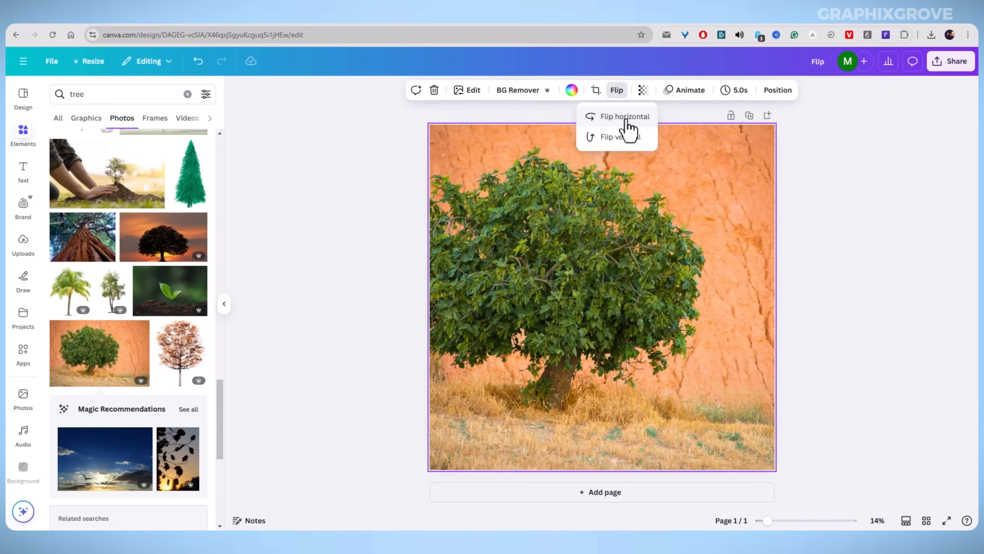
{"action": "left_click", "coordinate": [626, 123]}
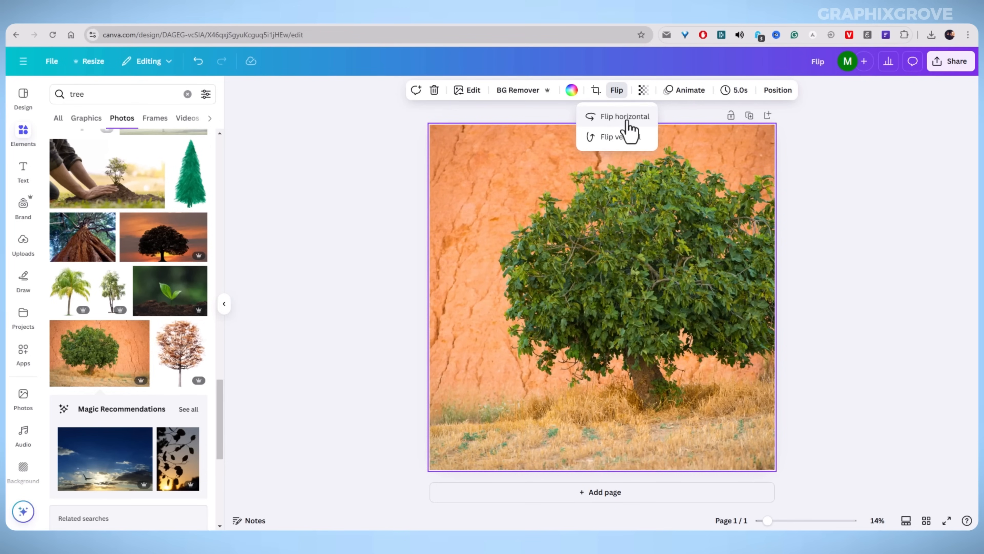
Step: Flip the background photo vertically upside down and back upright twice
{"action": "left_click", "coordinate": [610, 142]}
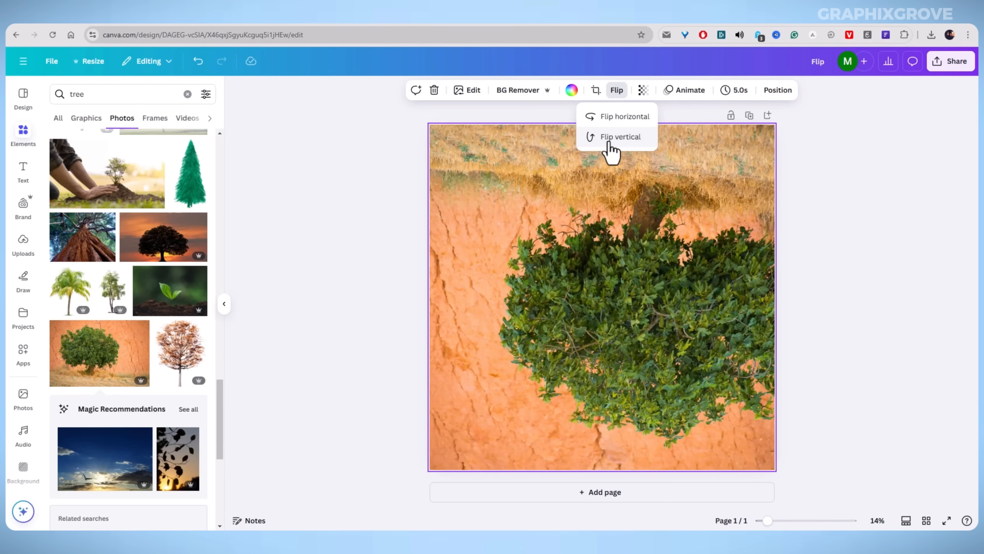
{"action": "left_click", "coordinate": [609, 143]}
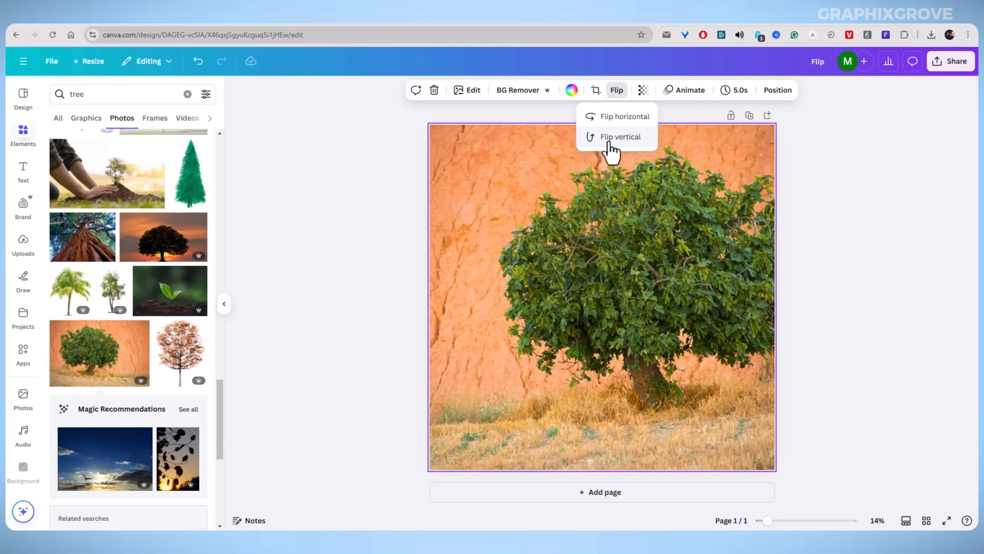
{"action": "left_click", "coordinate": [610, 143]}
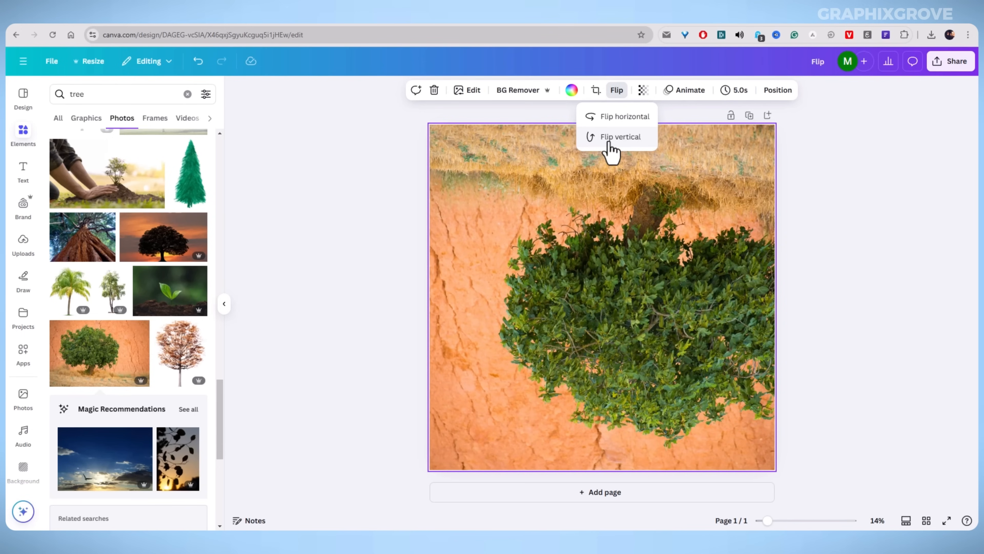
{"action": "left_click", "coordinate": [609, 143]}
Step: Toggle the photo's horizontal flip again, ending with the tree on the page's right side, and deselect it
{"action": "left_click", "coordinate": [609, 123]}
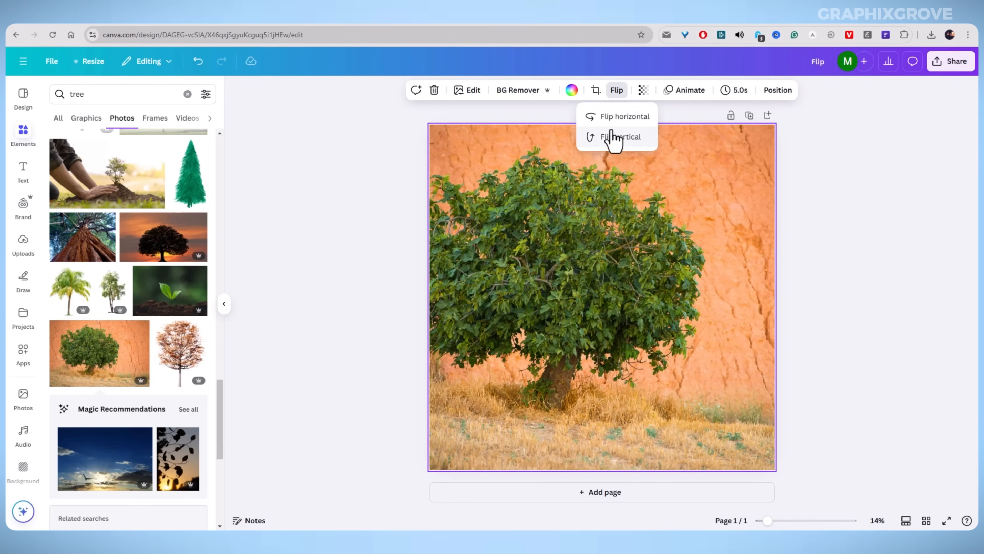
{"action": "left_click", "coordinate": [613, 124]}
{"action": "left_click", "coordinate": [612, 123]}
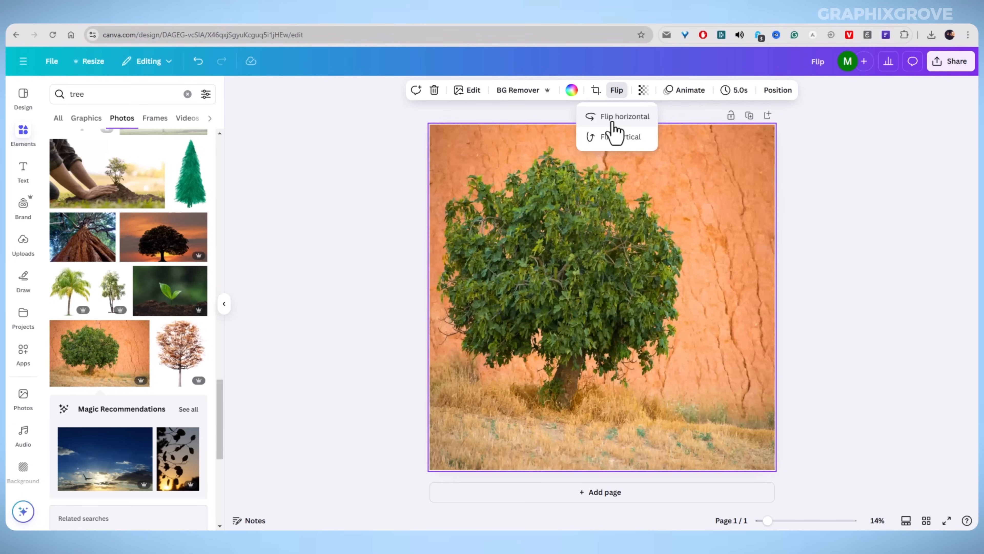
{"action": "left_click", "coordinate": [613, 124]}
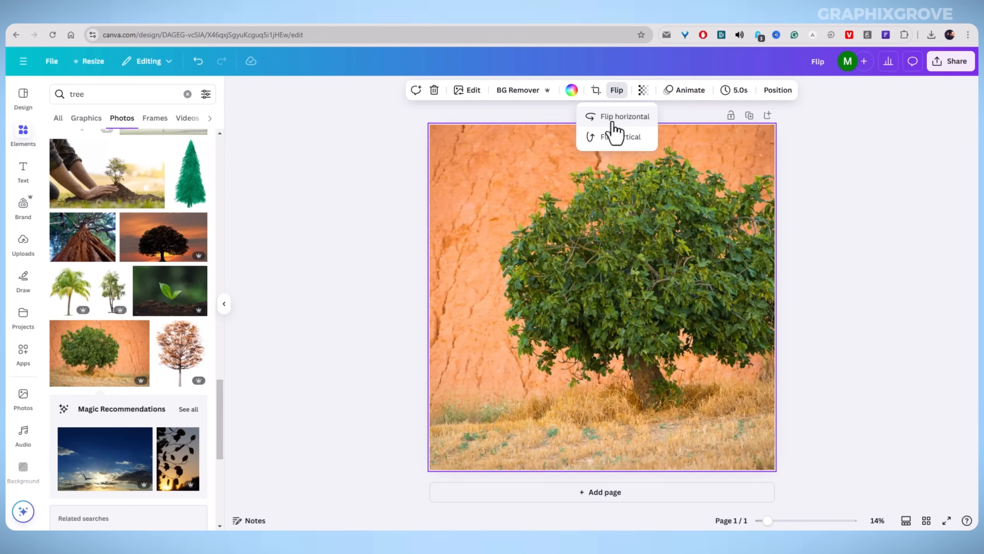
{"action": "left_click", "coordinate": [395, 138]}
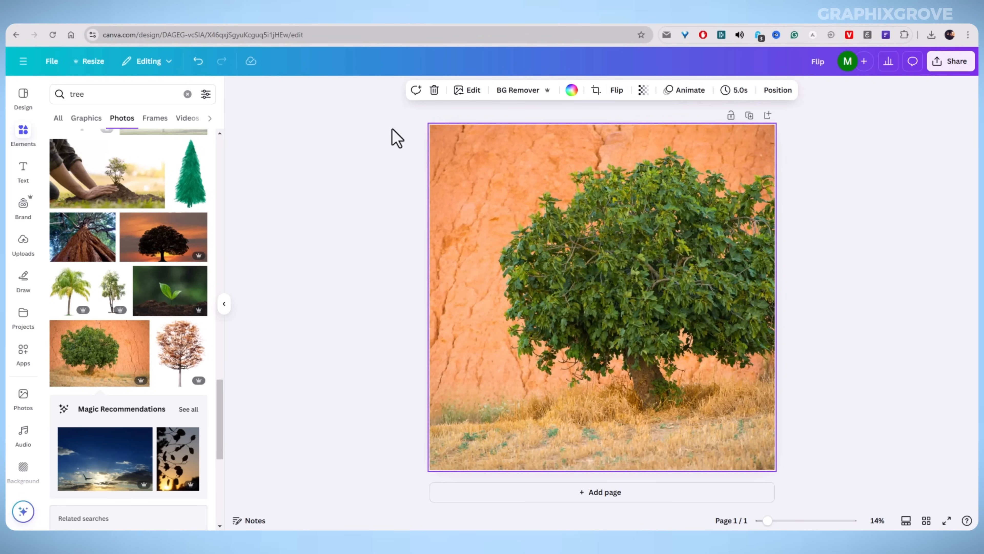
{"action": "left_click", "coordinate": [372, 171]}
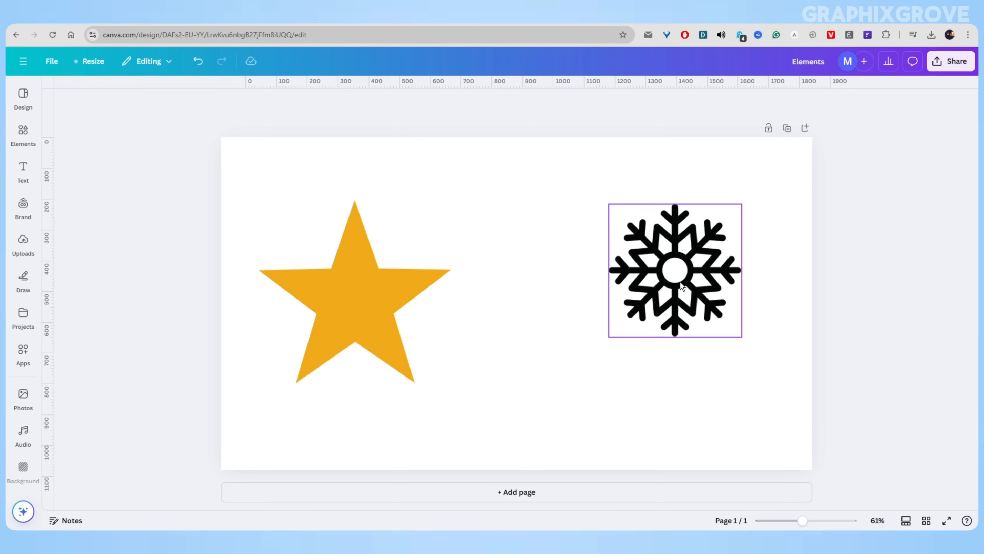
Step: In the Elements design, move the yellow star to the right and scale it down slightly
{"action": "left_click_drag", "start_coordinate": [382, 322], "coordinate": [419, 317]}
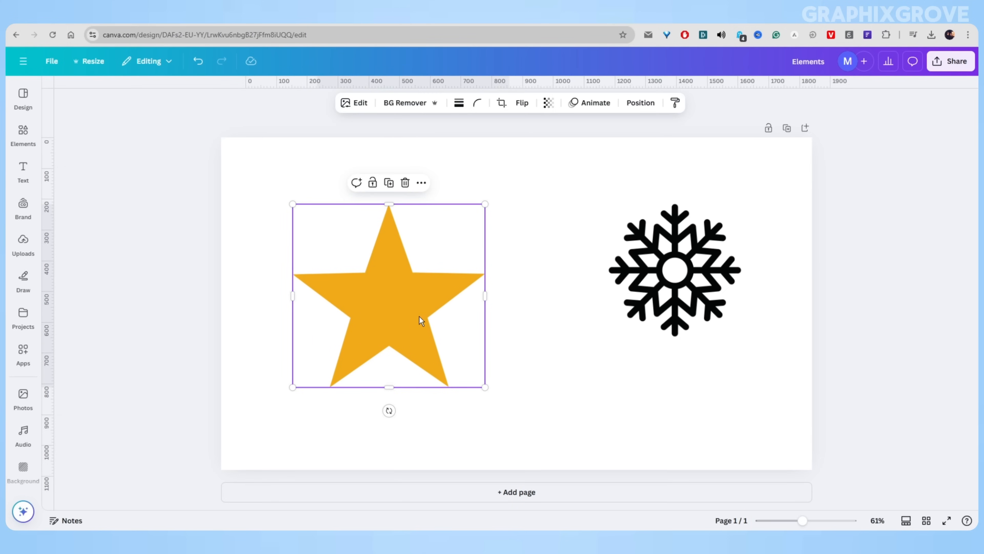
{"action": "left_click_drag", "start_coordinate": [483, 205], "coordinate": [463, 222]}
{"action": "left_click_drag", "start_coordinate": [378, 306], "coordinate": [386, 303]}
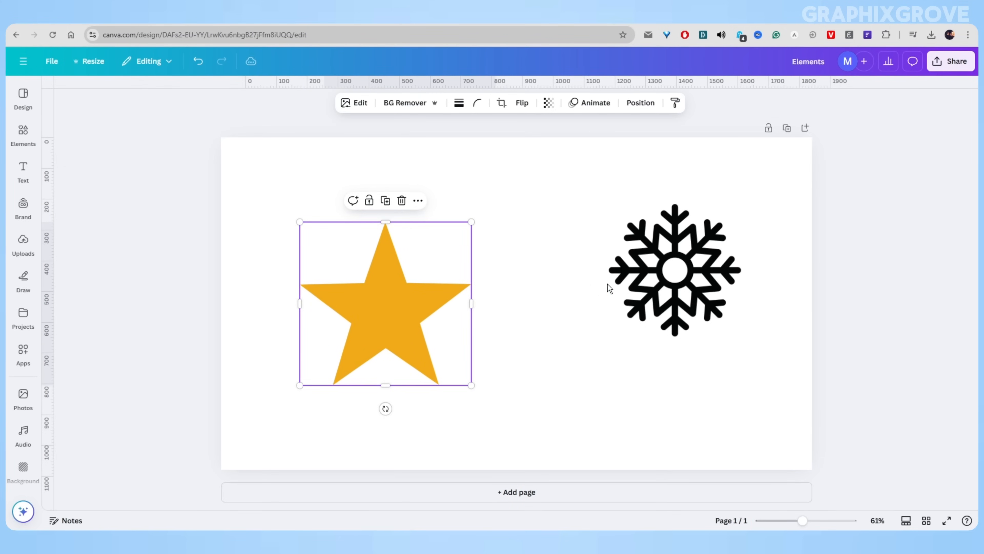
Step: Enlarge the black snowflake slightly and reposition it in the upper right part of the page
{"action": "left_click_drag", "start_coordinate": [610, 284], "coordinate": [599, 294]}
{"action": "left_click_drag", "start_coordinate": [599, 348], "coordinate": [587, 359]}
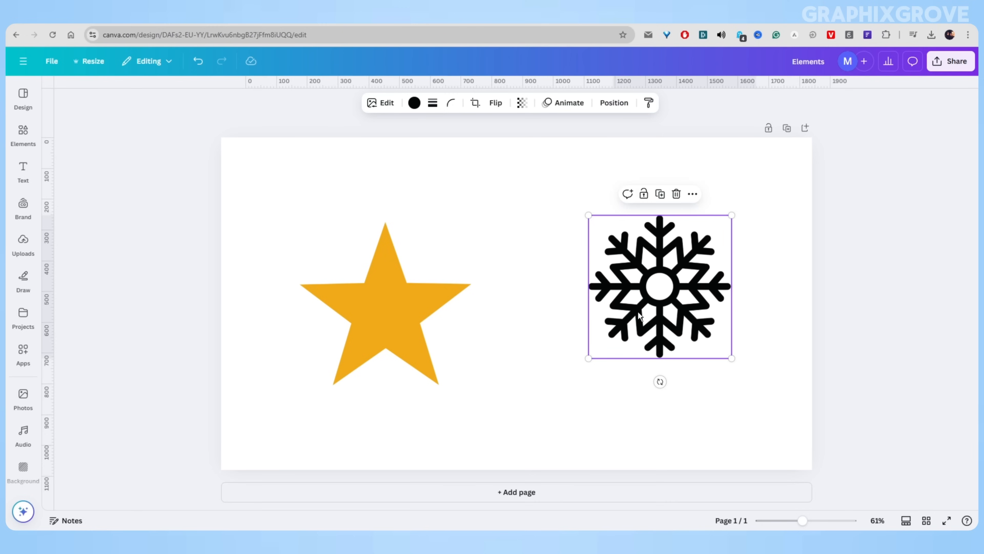
{"action": "left_click_drag", "start_coordinate": [637, 309], "coordinate": [661, 292]}
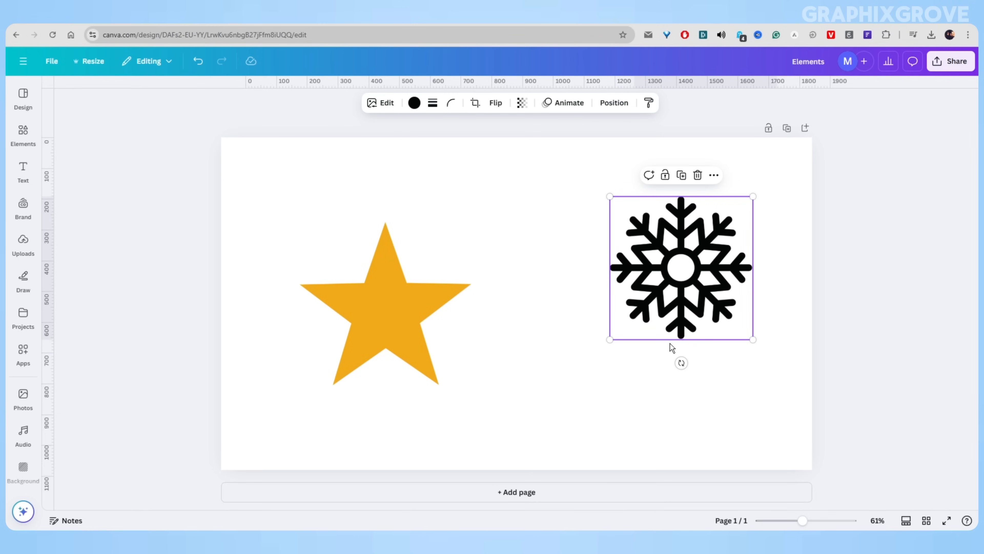
Step: Move the yellow star slightly upward and select the snowflake
{"action": "left_click", "coordinate": [578, 383]}
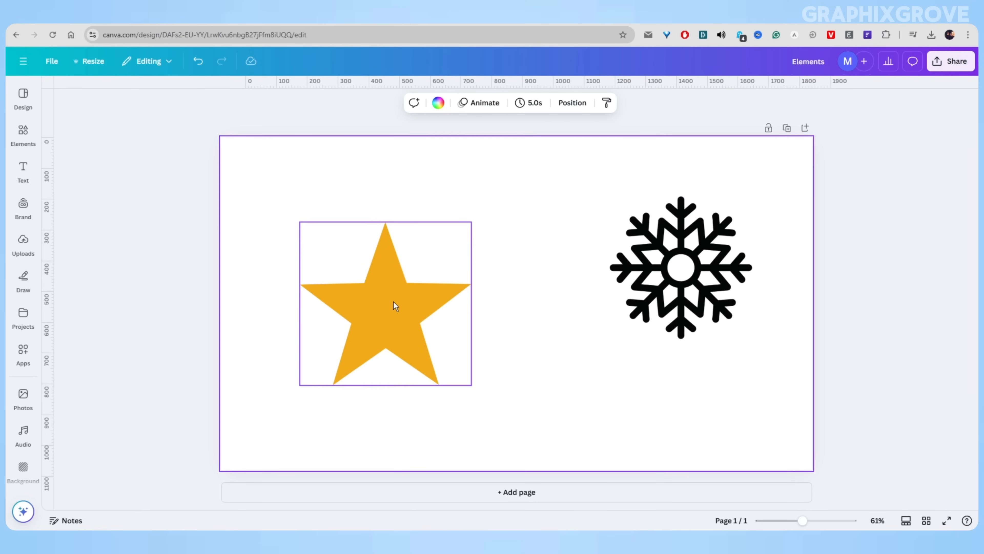
{"action": "left_click_drag", "start_coordinate": [395, 306], "coordinate": [395, 291]}
{"action": "left_click", "coordinate": [626, 281]}
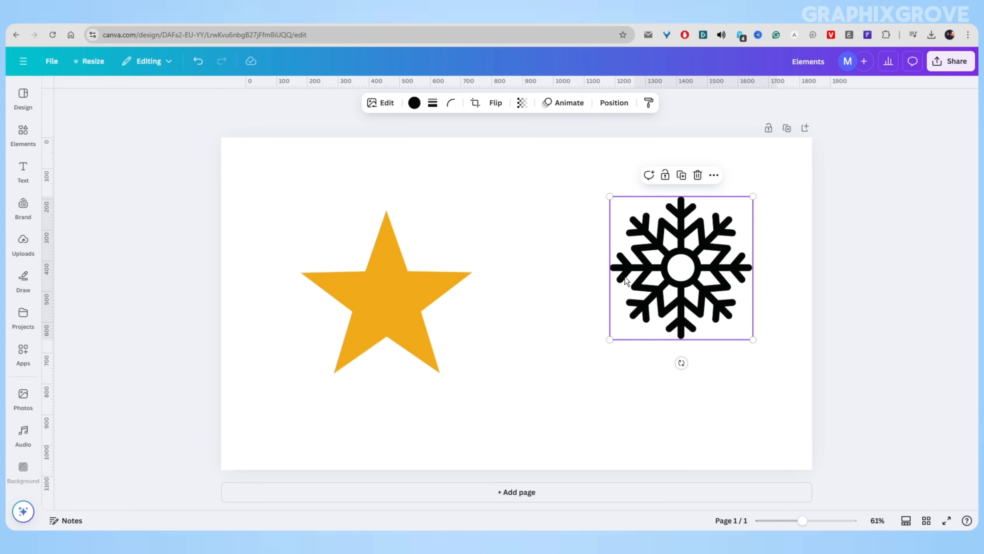
Step: Scale the snowflake down slightly and move it and the star together so they overlap mid-page
{"action": "left_click_drag", "start_coordinate": [651, 288], "coordinate": [637, 298]}
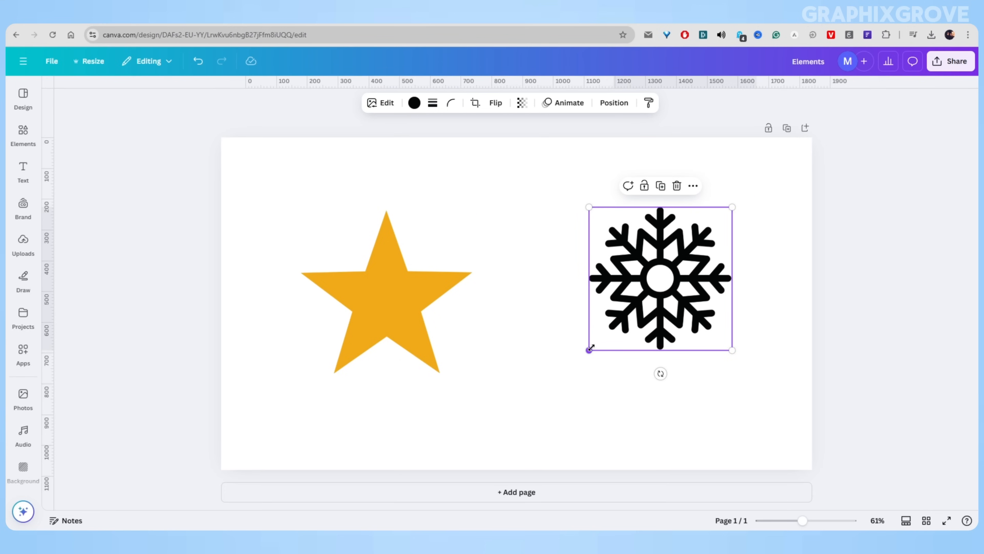
{"action": "left_click_drag", "start_coordinate": [590, 349], "coordinate": [605, 334]}
{"action": "left_click_drag", "start_coordinate": [661, 290], "coordinate": [642, 276]}
{"action": "left_click_drag", "start_coordinate": [457, 282], "coordinate": [569, 275]}
{"action": "left_click_drag", "start_coordinate": [637, 277], "coordinate": [566, 291]}
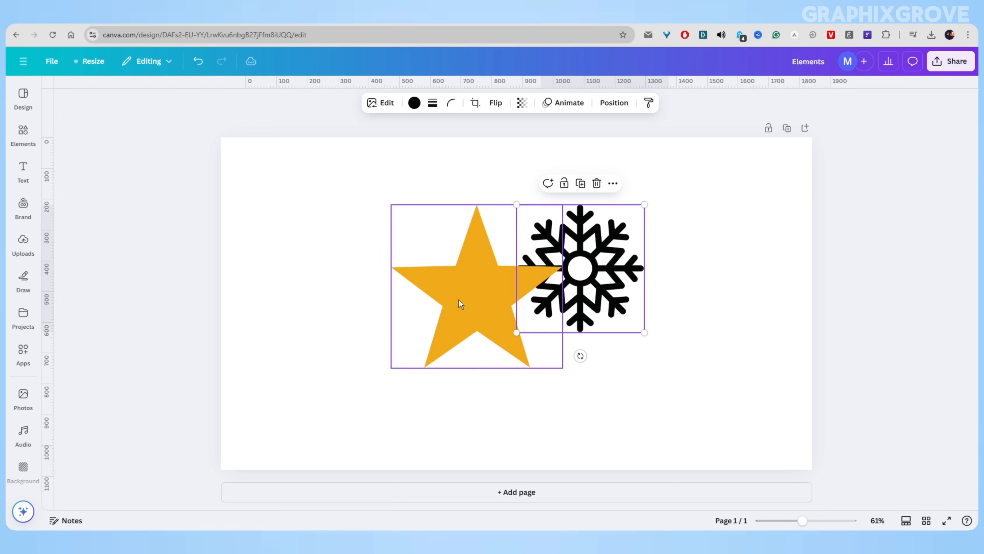
Step: Send the yellow star one layer backward so it sits behind the black snowflake
{"action": "left_click", "coordinate": [459, 304]}
{"action": "left_click", "coordinate": [637, 104]}
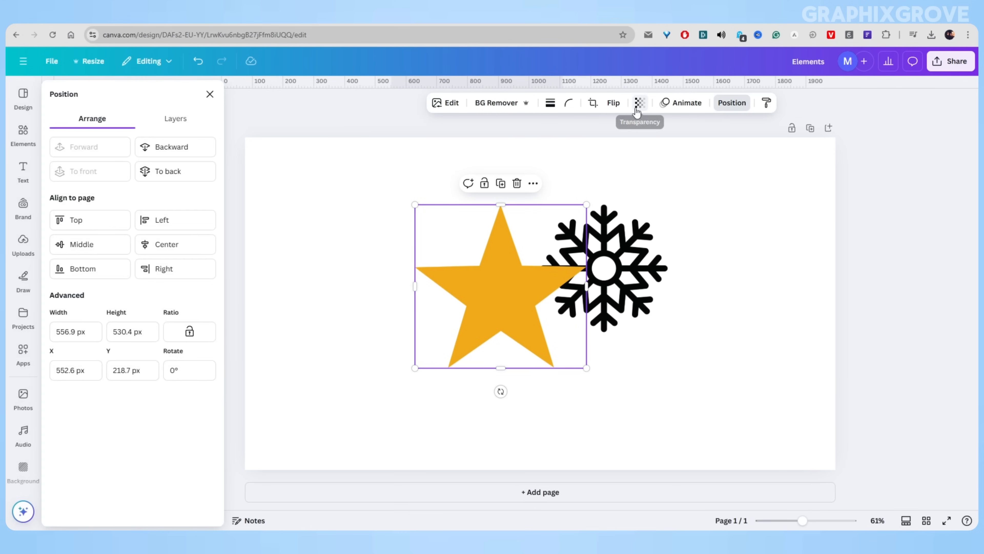
{"action": "left_click", "coordinate": [175, 146]}
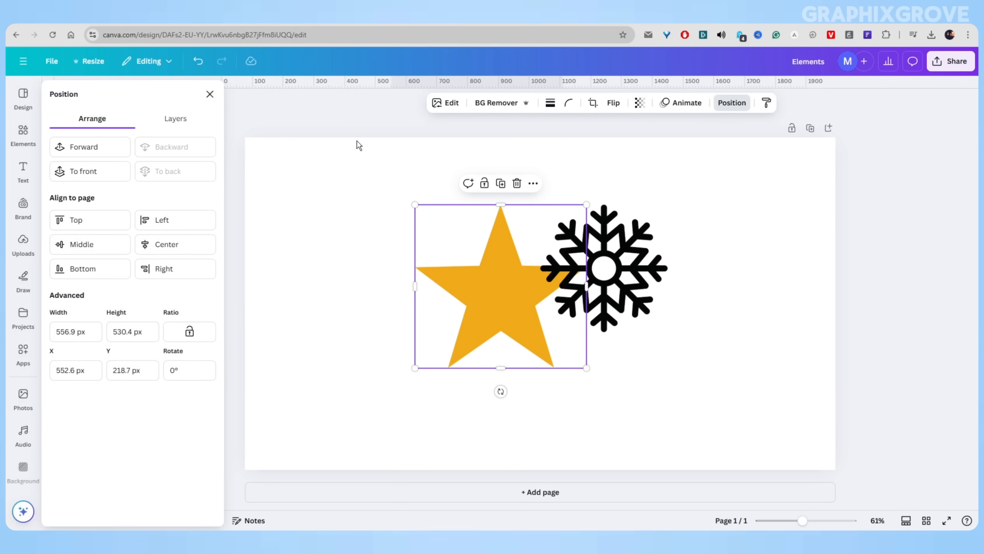
{"action": "left_click", "coordinate": [336, 124]}
Step: Shrink the yellow star slightly and move it left, clear of the snowflake
{"action": "left_click_drag", "start_coordinate": [454, 310], "coordinate": [472, 297]}
{"action": "left_click", "coordinate": [594, 274]}
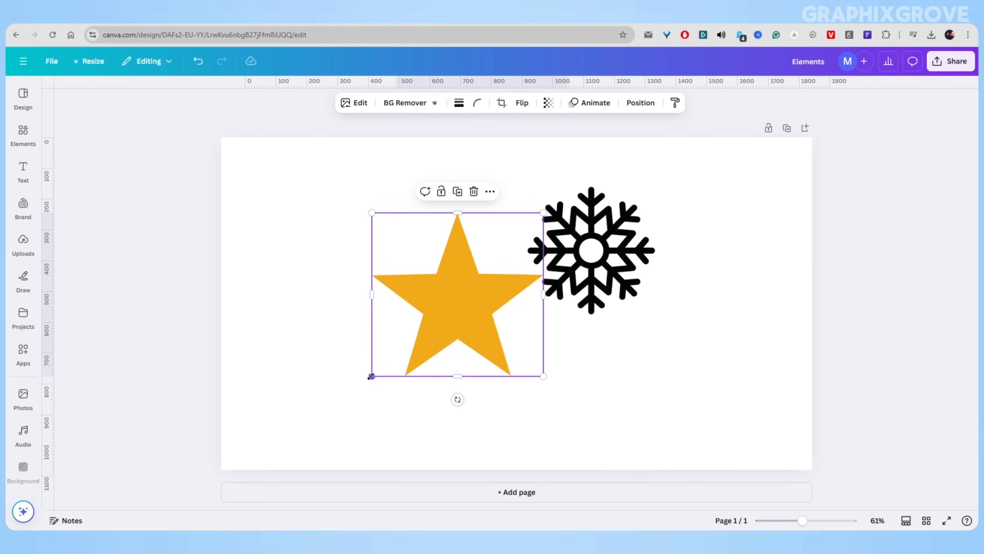
{"action": "mouse_move", "coordinate": [371, 376]}
{"action": "left_mouse_down"}
{"action": "mouse_move", "coordinate": [342, 372]}
{"action": "mouse_move", "coordinate": [373, 375]}
{"action": "left_mouse_up"}
{"action": "left_click_drag", "start_coordinate": [445, 313], "coordinate": [415, 307]}
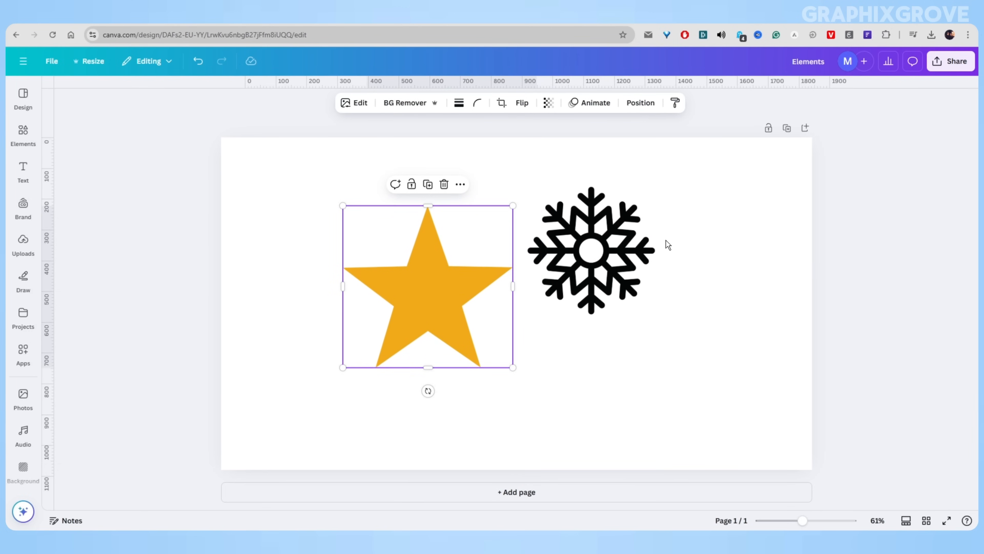
Step: Enlarge the black snowflake slightly, place it to the right of the star with a gap, and clear the selection
{"action": "left_click_drag", "start_coordinate": [552, 306], "coordinate": [537, 344]}
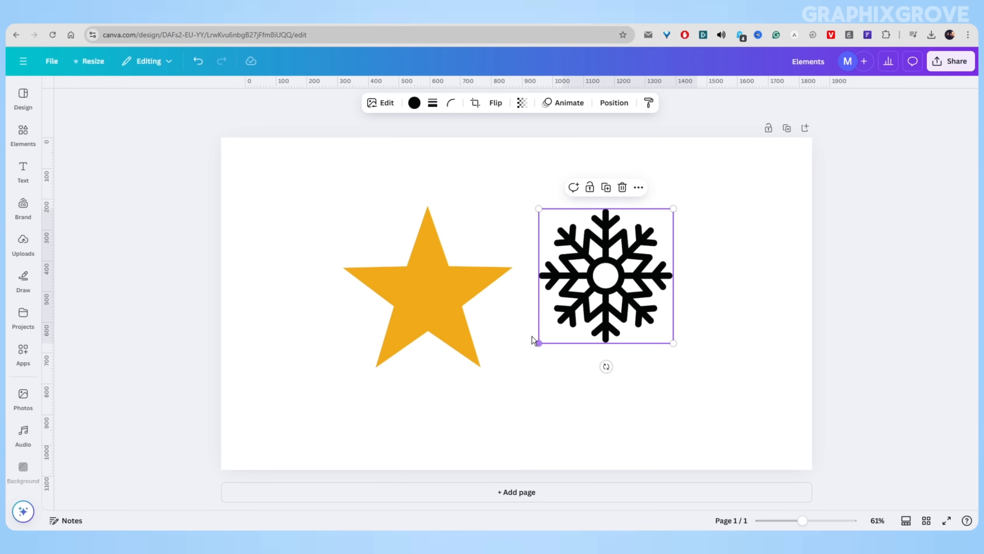
{"action": "left_click_drag", "start_coordinate": [577, 286], "coordinate": [588, 275]}
{"action": "left_click", "coordinate": [472, 280]}
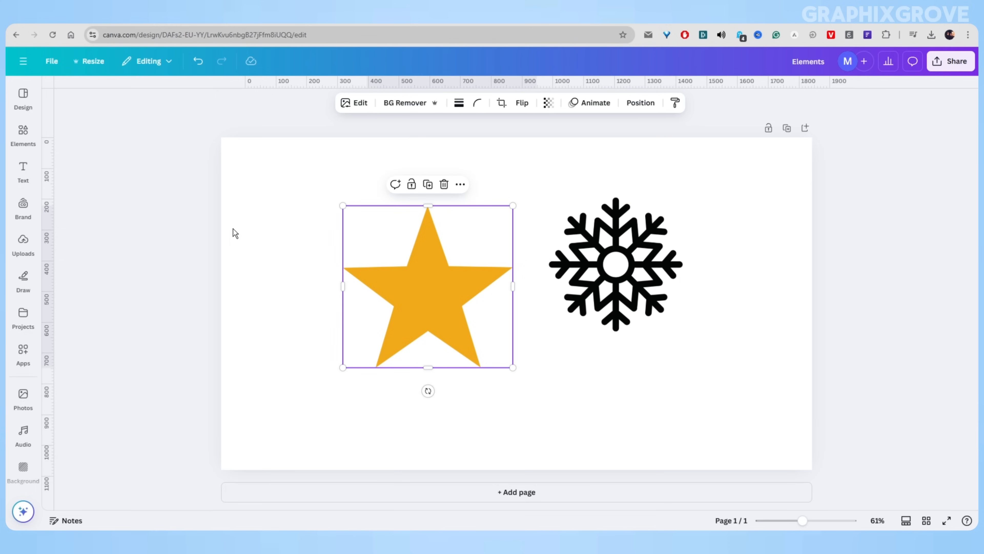
{"action": "left_click", "coordinate": [198, 205]}
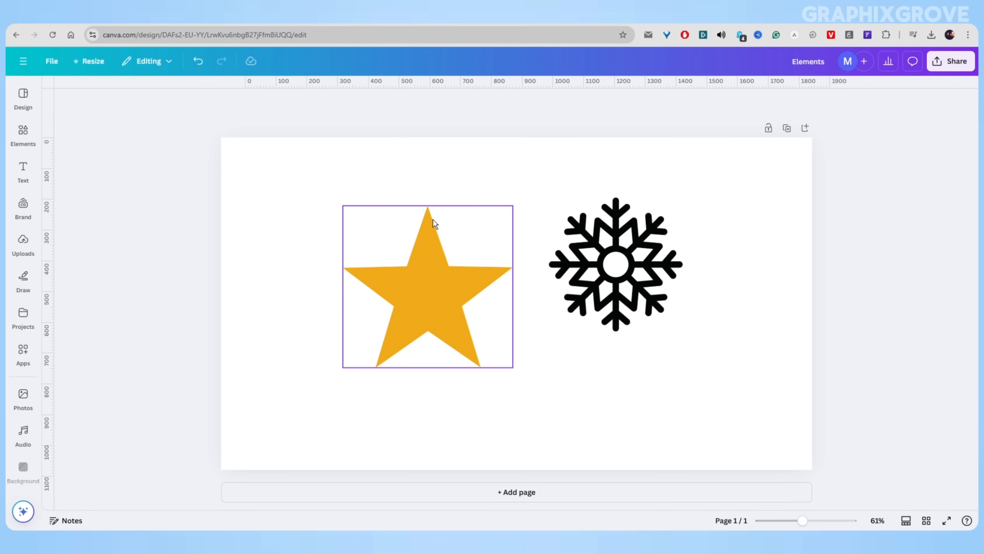
Step: Move the star to the page's upper-left corner and the snowflake to its upper-right corner
{"action": "left_click", "coordinate": [628, 255]}
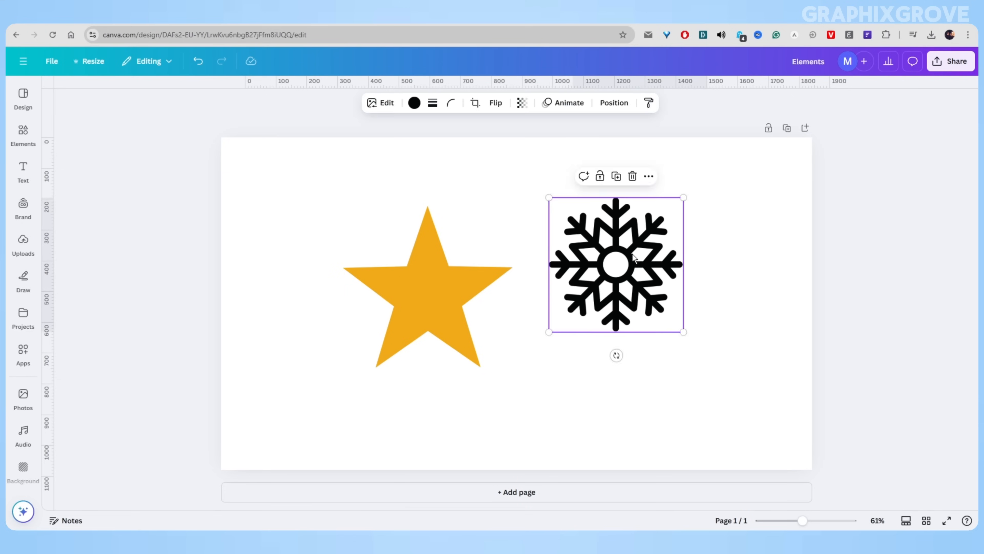
{"action": "left_click_drag", "start_coordinate": [628, 254], "coordinate": [628, 262]}
{"action": "left_click_drag", "start_coordinate": [438, 296], "coordinate": [284, 235]}
{"action": "left_click_drag", "start_coordinate": [609, 297], "coordinate": [731, 239]}
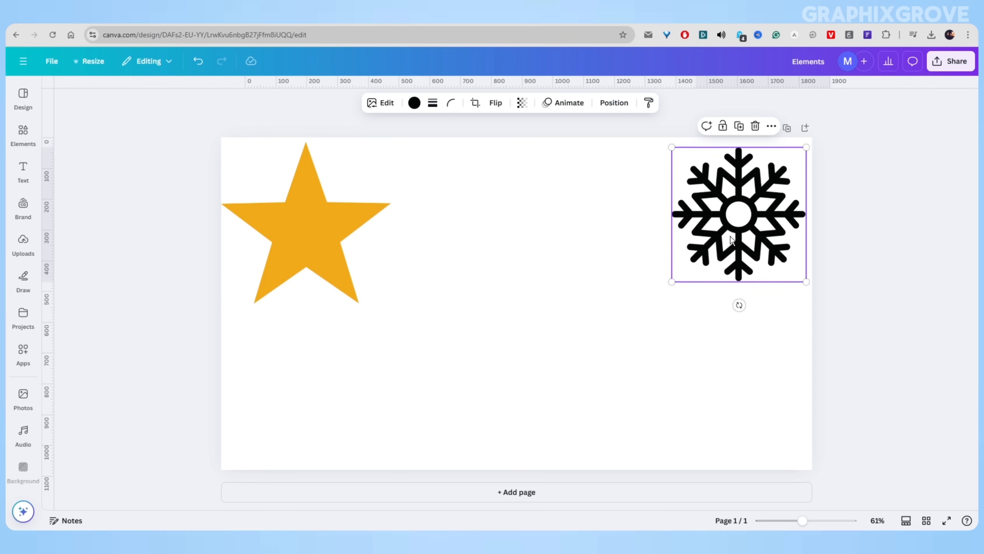
Step: Search the elements library for "snowflake"
{"action": "left_click", "coordinate": [23, 143]}
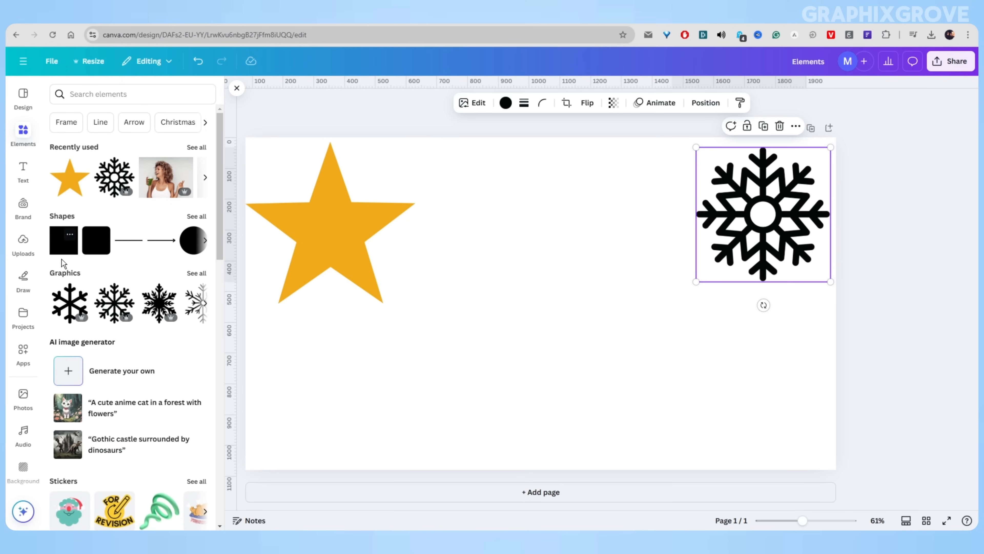
{"action": "left_click", "coordinate": [154, 98]}
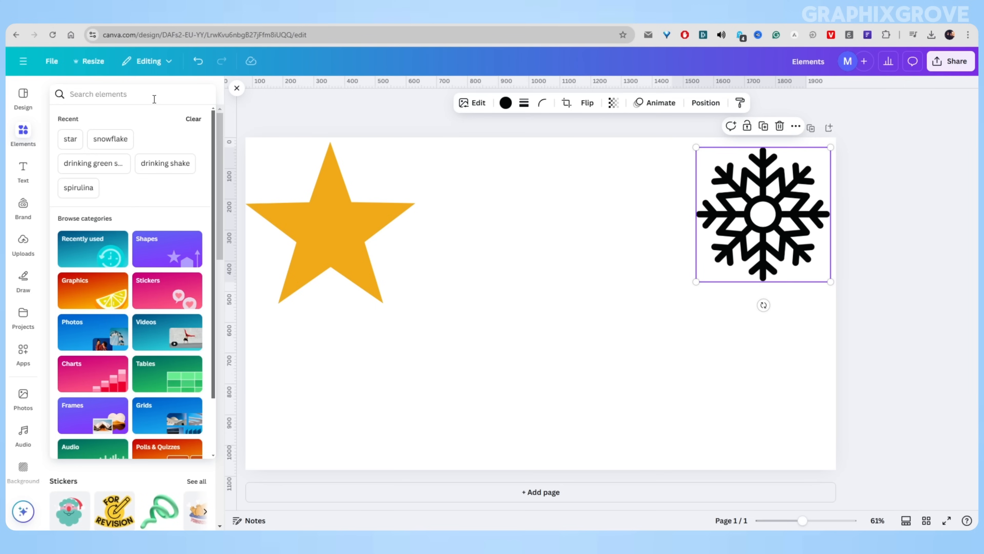
{"action": "type", "text": "s"}
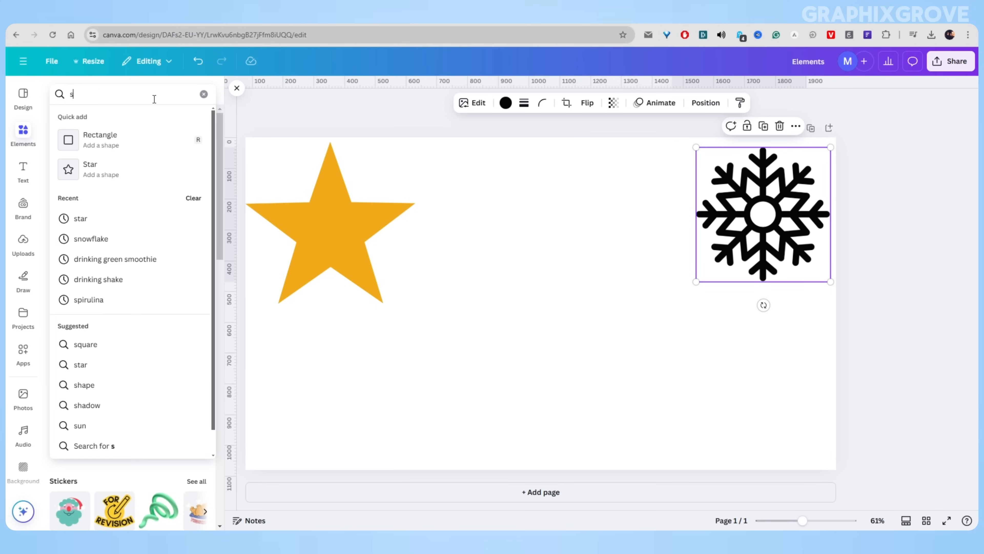
{"action": "type", "text": "now"}
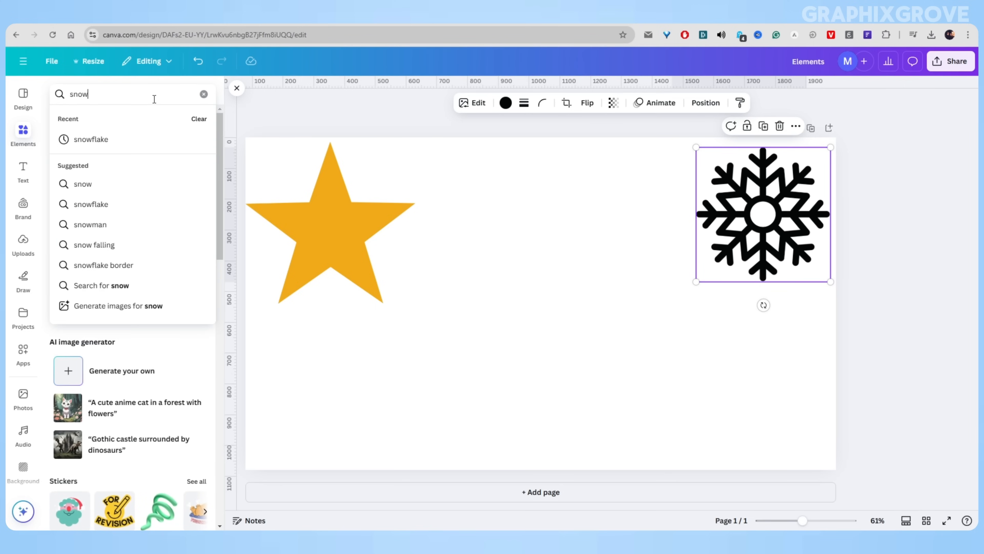
{"action": "type", "text": "flake"}
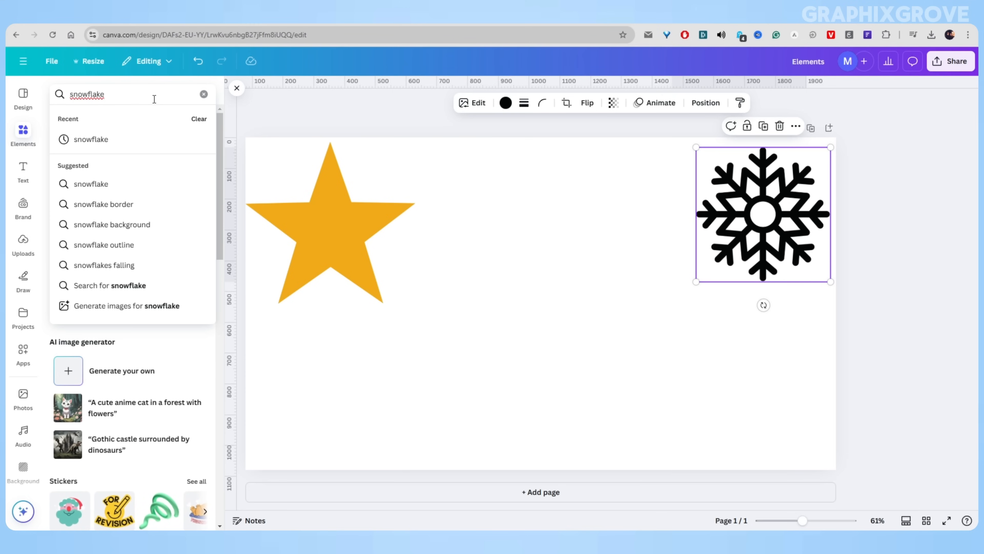
{"action": "key", "text": "Return"}
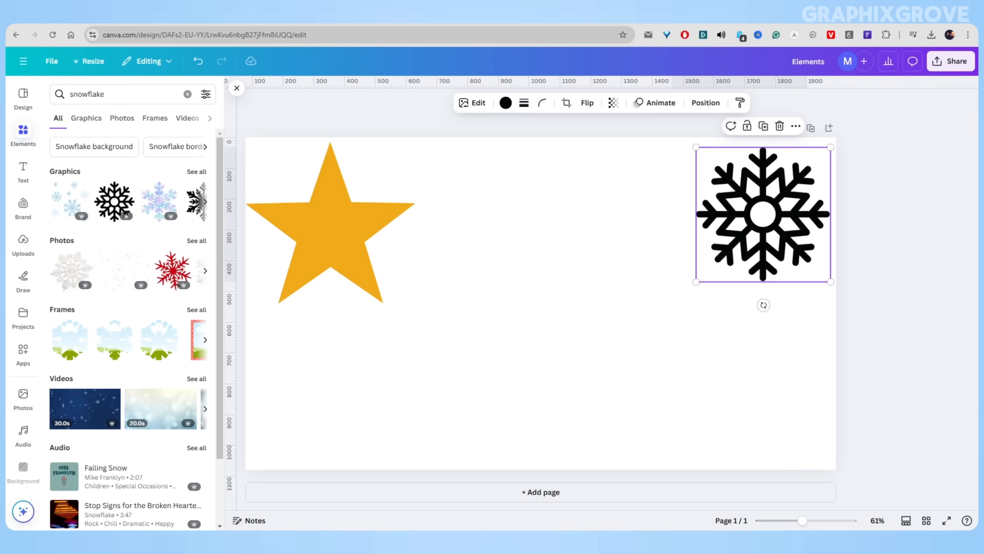
Step: Limit the snowflake results to graphics and add the solid black snowflake with the filled center to the page
{"action": "left_click", "coordinate": [75, 125]}
{"action": "left_click", "coordinate": [112, 123]}
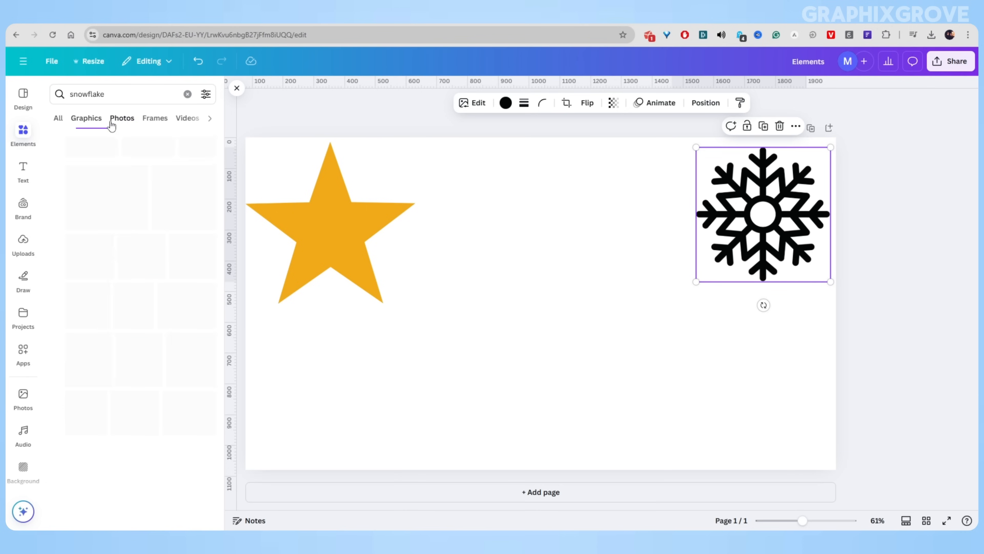
{"action": "left_click", "coordinate": [151, 124]}
{"action": "left_click", "coordinate": [77, 124]}
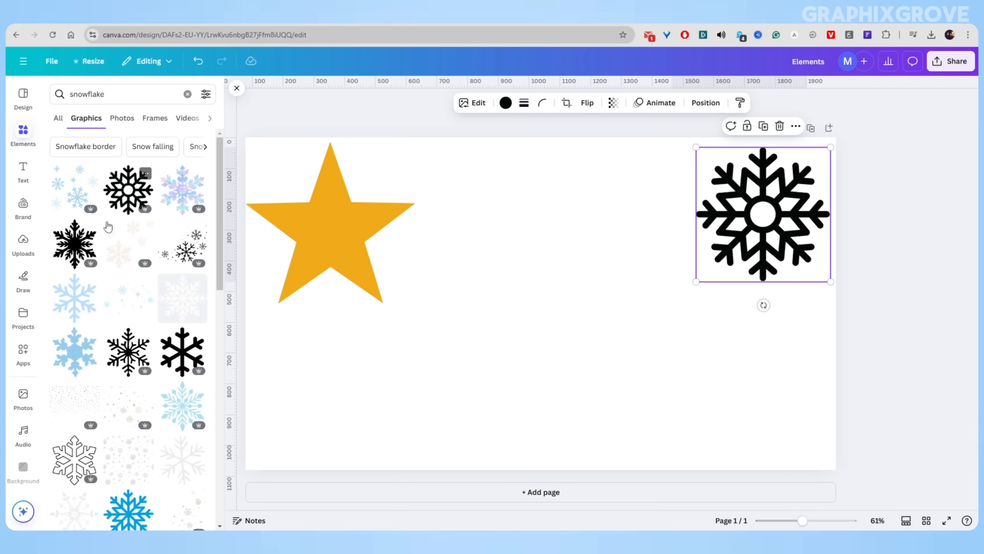
{"action": "left_click", "coordinate": [69, 250]}
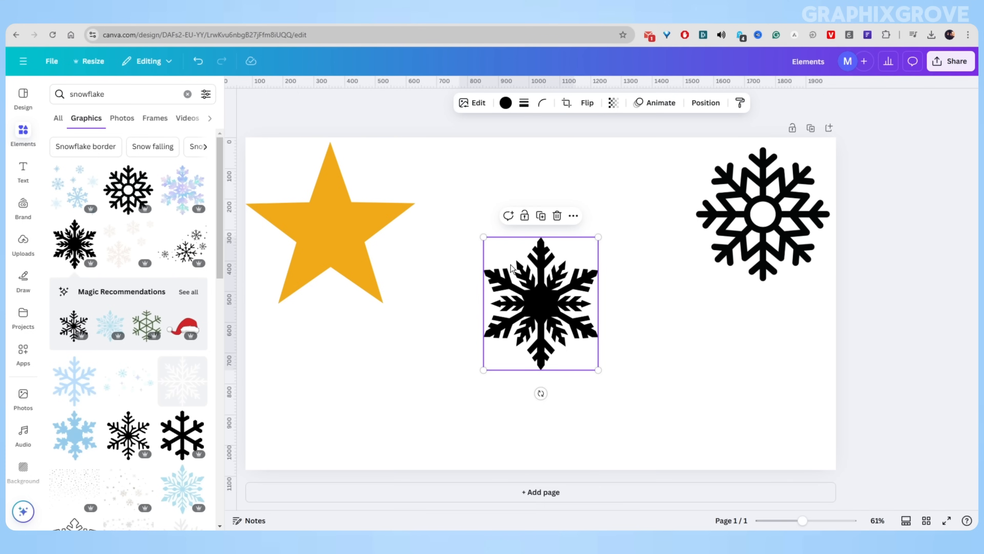
Step: Enlarge the new solid snowflake and position it near the center of the page
{"action": "mouse_move", "coordinate": [528, 306]}
{"action": "left_mouse_down"}
{"action": "mouse_move", "coordinate": [585, 373]}
{"action": "mouse_move", "coordinate": [510, 346]}
{"action": "mouse_move", "coordinate": [516, 302]}
{"action": "left_mouse_up"}
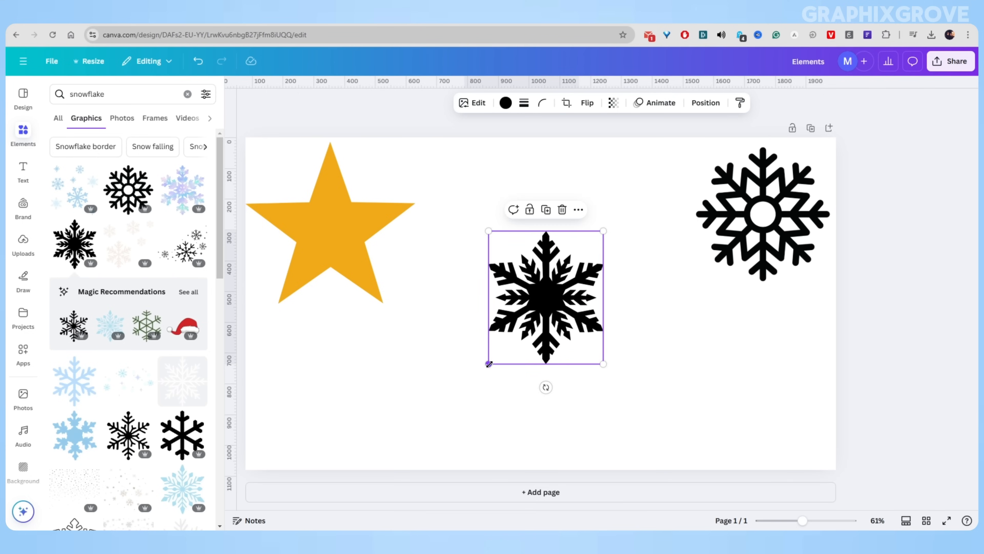
{"action": "left_click_drag", "start_coordinate": [489, 364], "coordinate": [451, 356]}
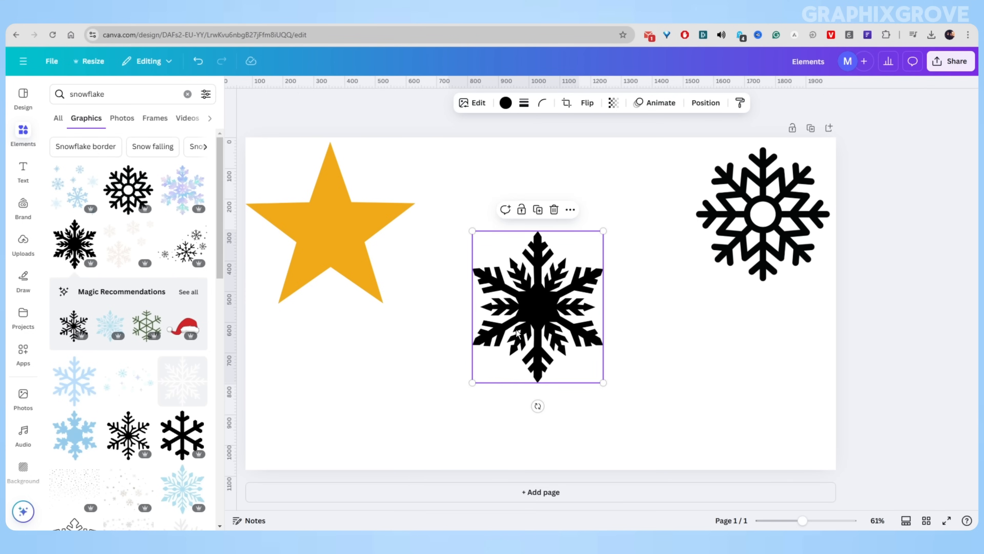
{"action": "left_click_drag", "start_coordinate": [517, 333], "coordinate": [520, 327]}
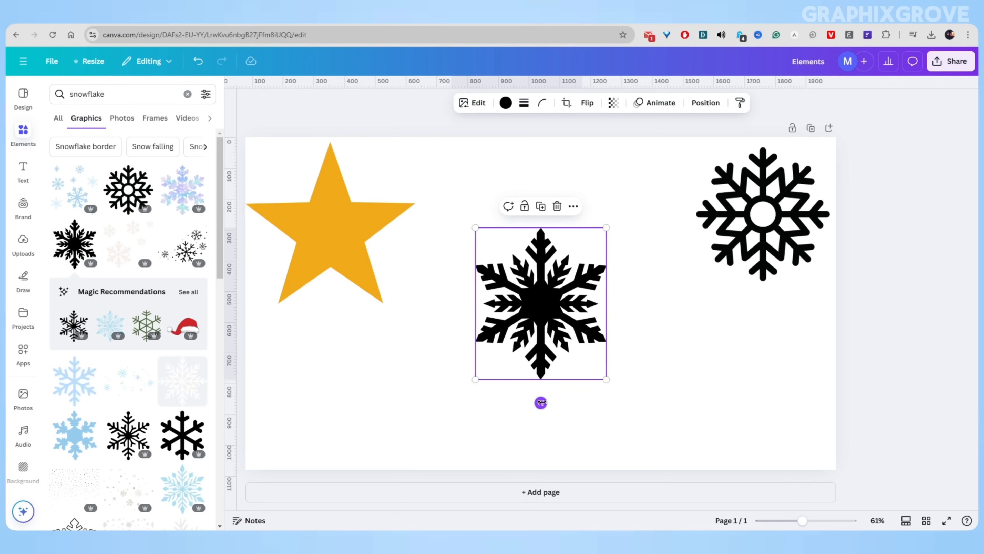
{"action": "left_click_drag", "start_coordinate": [541, 402], "coordinate": [542, 366]}
{"action": "left_click_drag", "start_coordinate": [475, 379], "coordinate": [467, 389]}
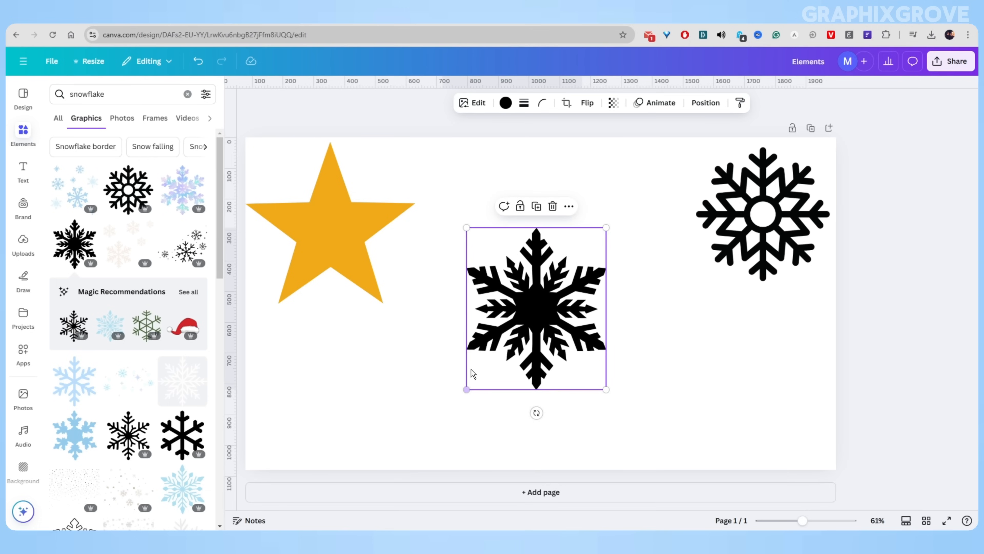
{"action": "left_click_drag", "start_coordinate": [529, 335], "coordinate": [538, 327]}
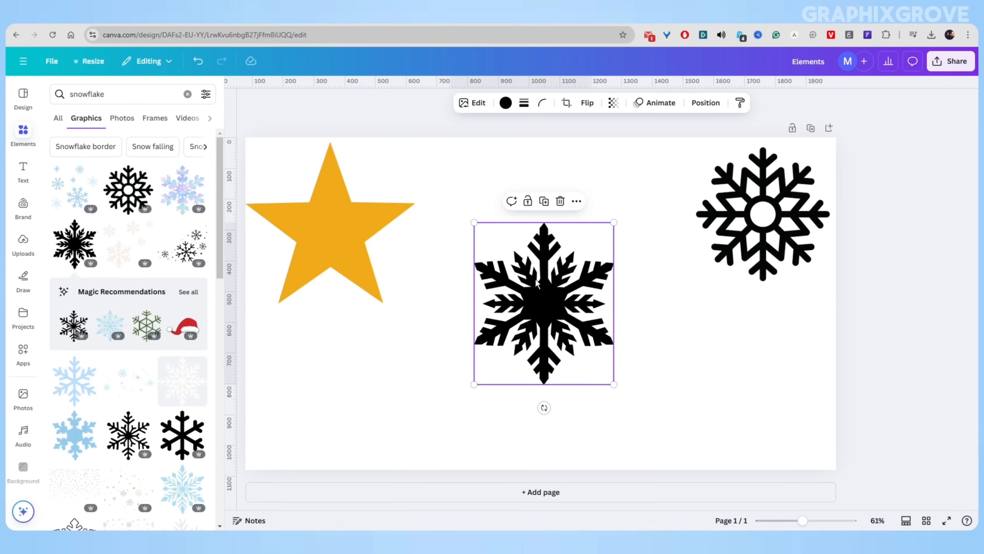
Step: Recolor the central solid snowflake with the orange brand color and close the color options
{"action": "left_click", "coordinate": [506, 105]}
{"action": "left_click", "coordinate": [122, 244]}
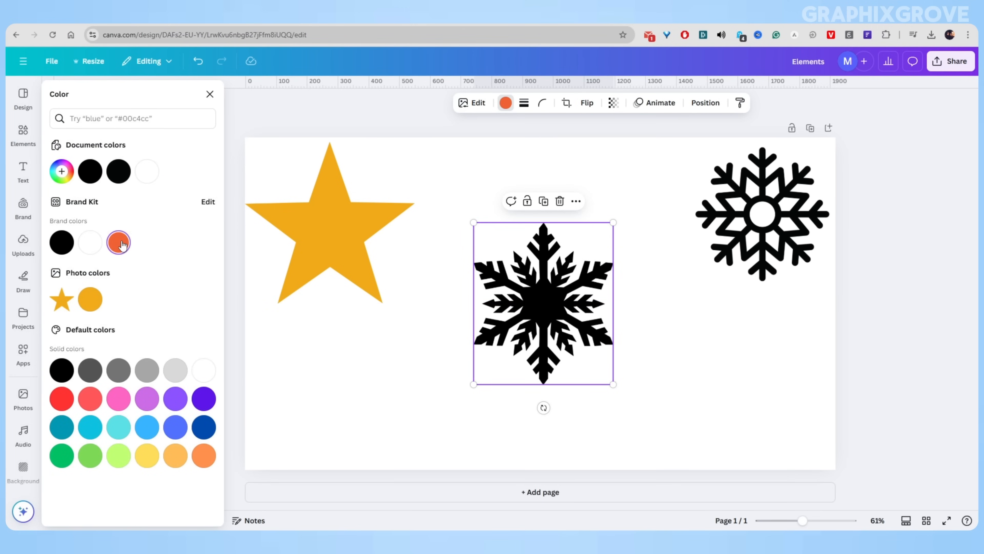
{"action": "left_click", "coordinate": [503, 178]}
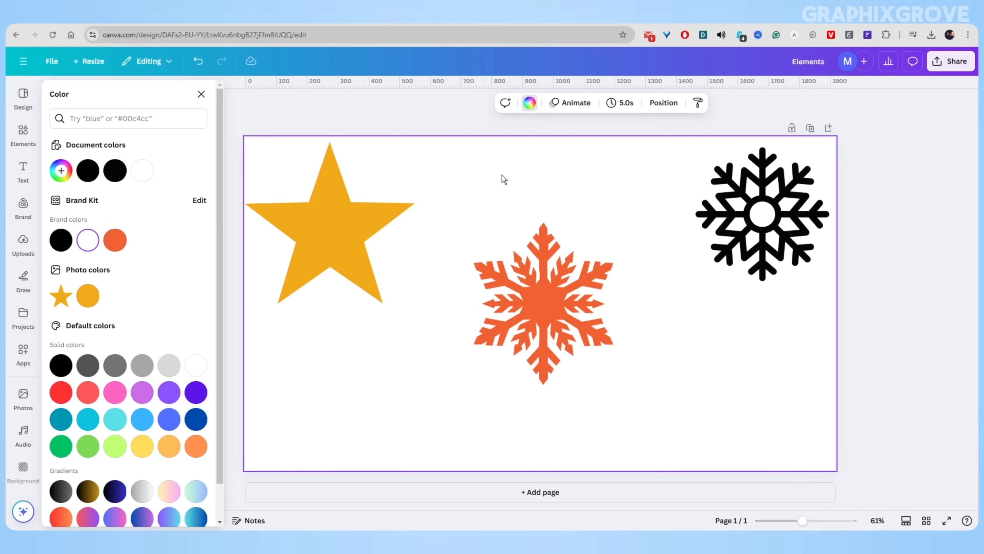
{"action": "left_click", "coordinate": [531, 285]}
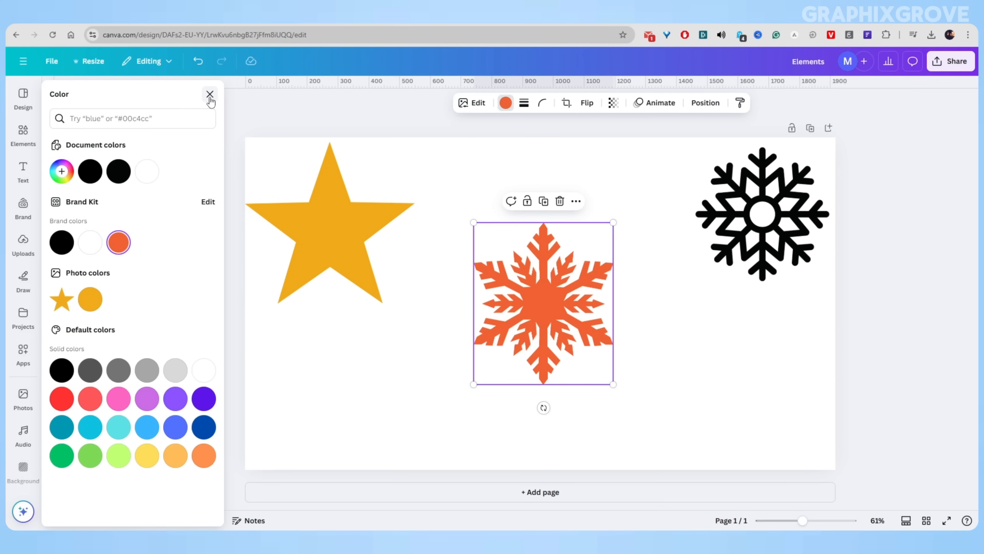
{"action": "left_click", "coordinate": [210, 95]}
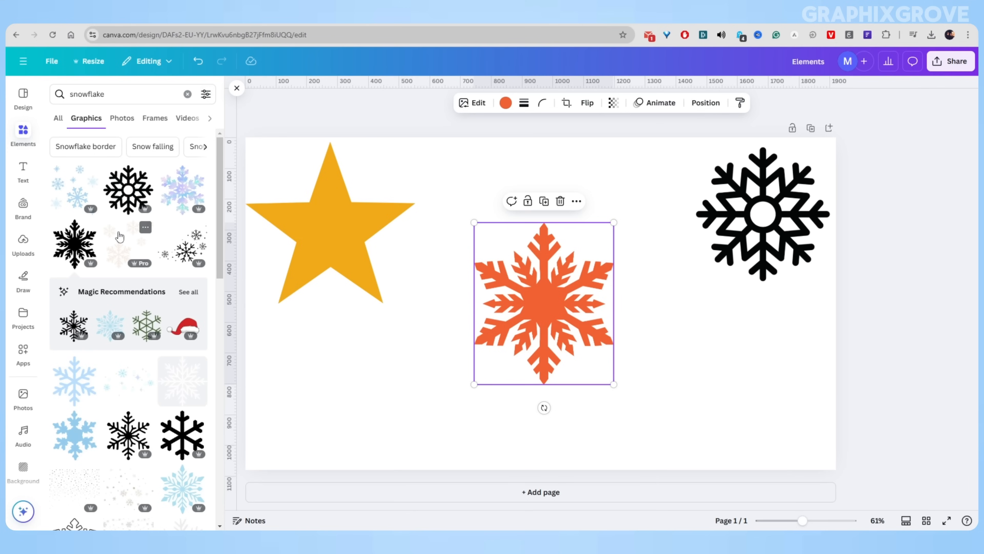
Step: Add the outlined snowflake graphic, enlarge it slightly beside the orange one with a small overlap, and close the elements library
{"action": "scroll", "coordinate": [89, 224], "scroll_direction": "down", "scroll_amount": 2}
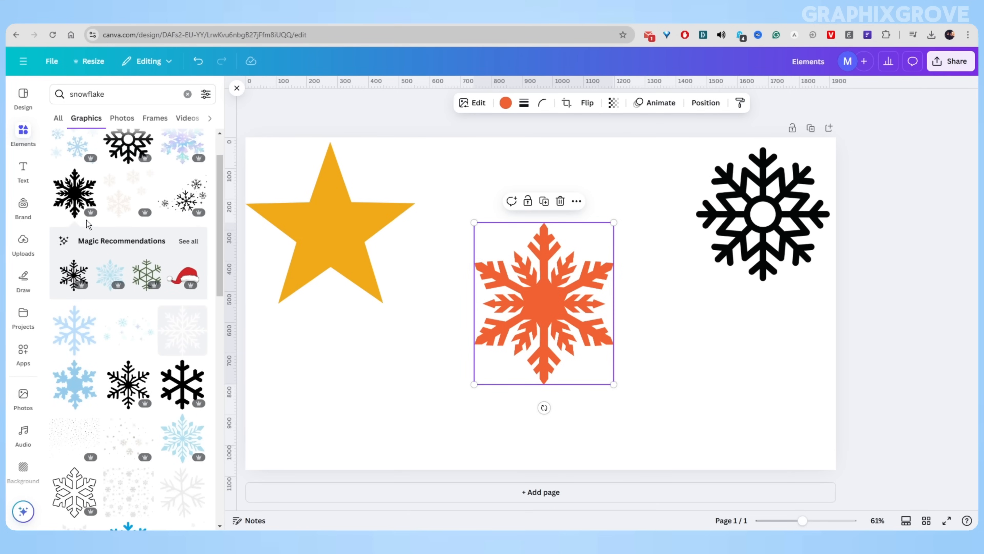
{"action": "scroll", "coordinate": [99, 206], "scroll_direction": "down", "scroll_amount": 4}
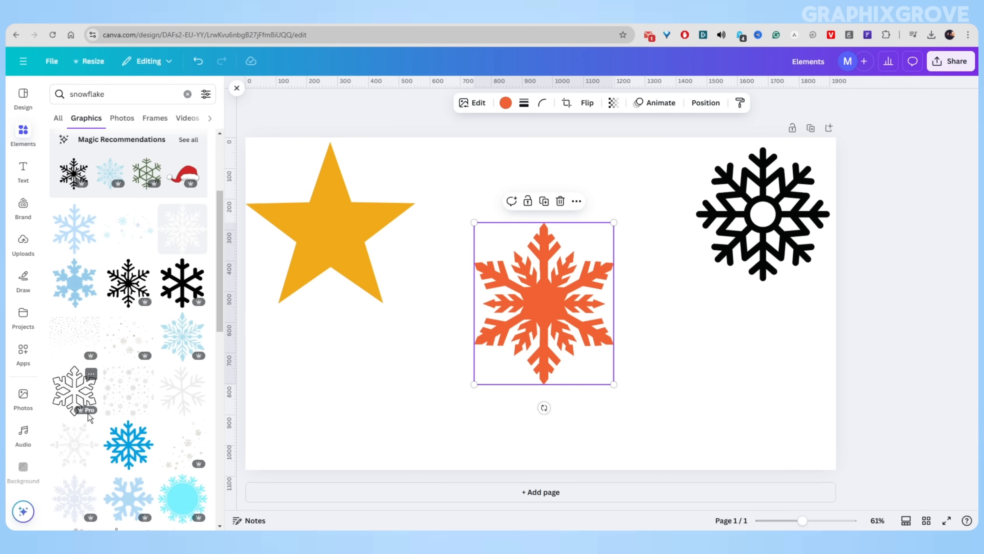
{"action": "left_click_drag", "start_coordinate": [78, 396], "coordinate": [674, 327]}
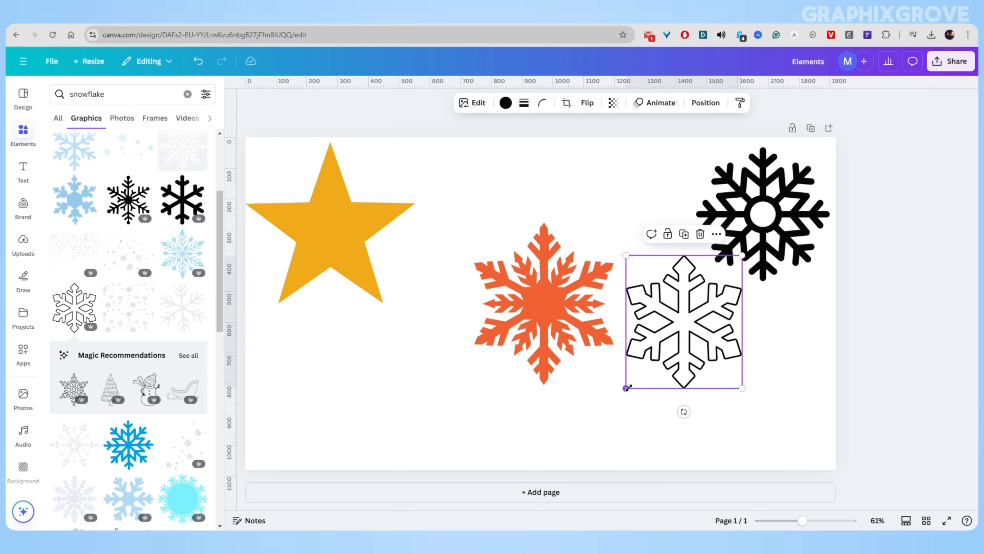
{"action": "left_click_drag", "start_coordinate": [629, 388], "coordinate": [620, 363]}
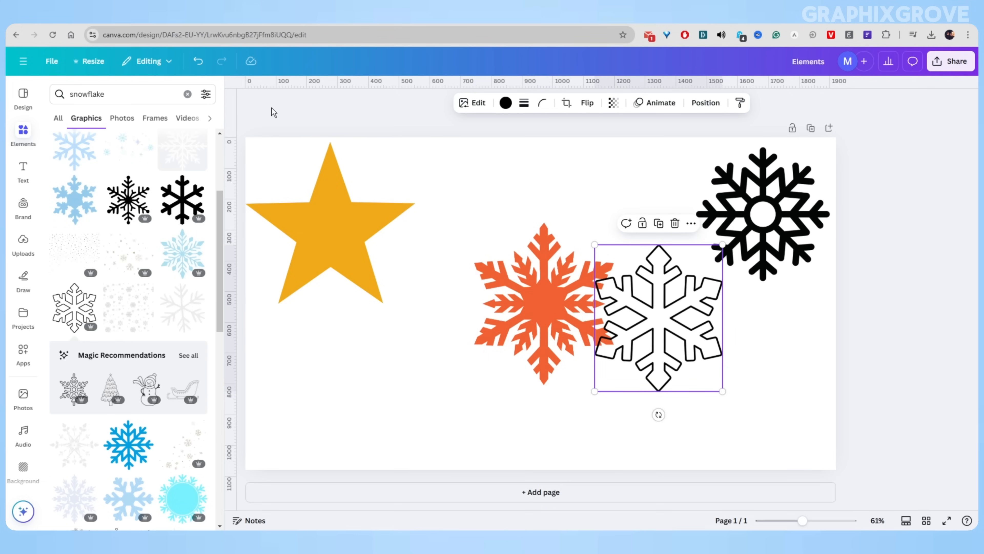
{"action": "left_click", "coordinate": [330, 176]}
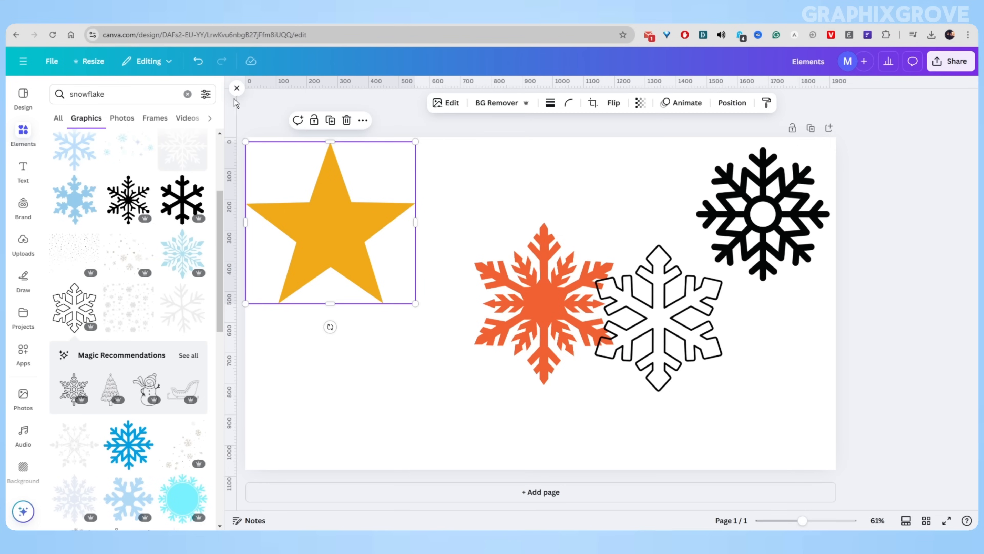
{"action": "left_click", "coordinate": [237, 88]}
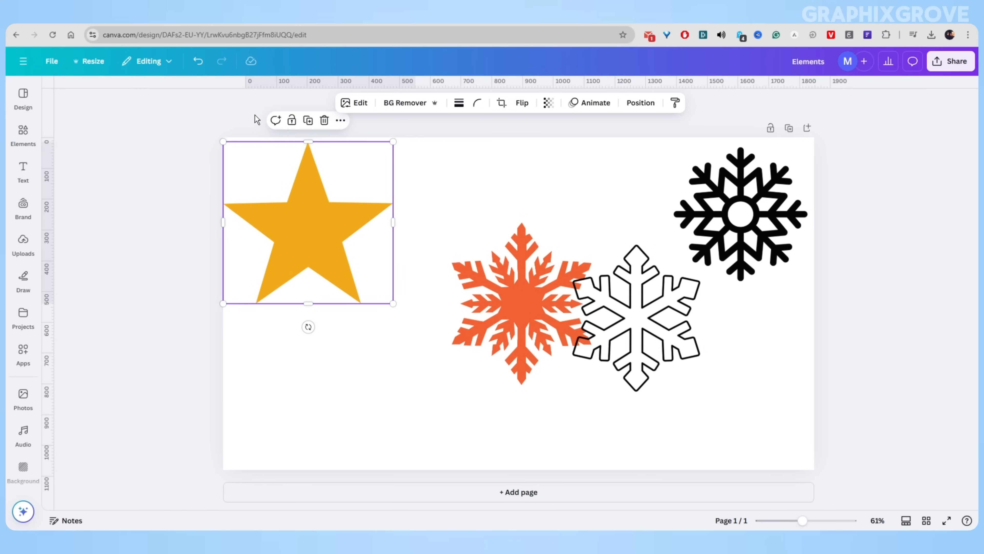
Step: Move the orange snowflake slightly away from the outlined snowflake, toward the star
{"action": "left_click", "coordinate": [499, 284]}
{"action": "left_click_drag", "start_coordinate": [499, 285], "coordinate": [445, 306]}
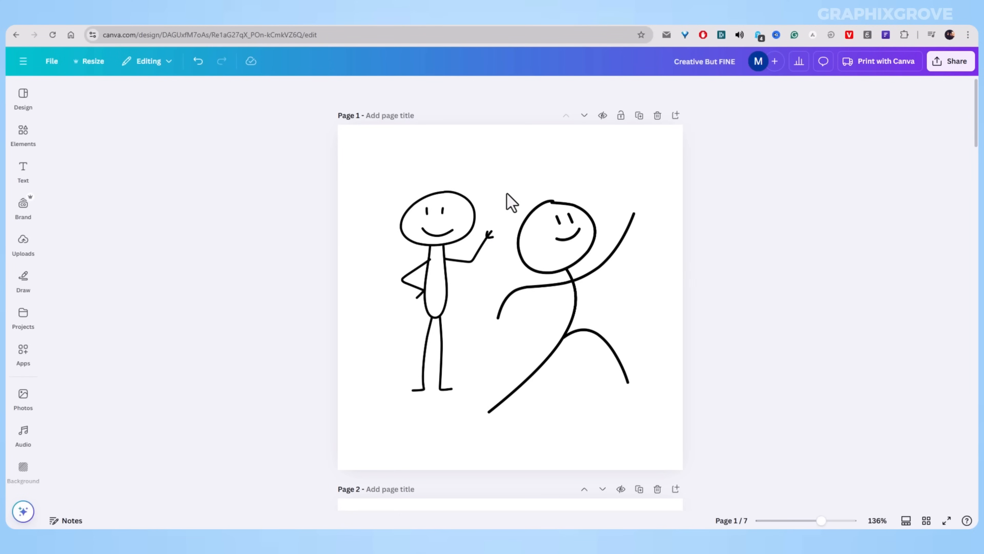
Step: Move the two stick figures on page 1 closer together, and shift both upward as one selection
{"action": "mouse_move", "coordinate": [549, 259]}
{"action": "left_mouse_down"}
{"action": "mouse_move", "coordinate": [543, 242]}
{"action": "mouse_move", "coordinate": [557, 253]}
{"action": "left_mouse_up"}
{"action": "left_click_drag", "start_coordinate": [470, 256], "coordinate": [511, 260]}
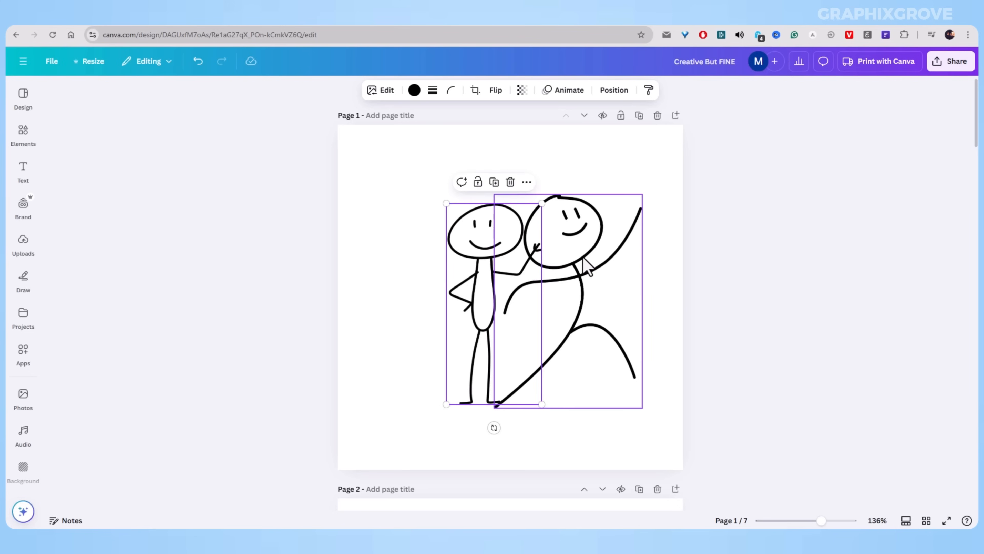
{"action": "left_click_drag", "start_coordinate": [266, 262], "coordinate": [682, 312]}
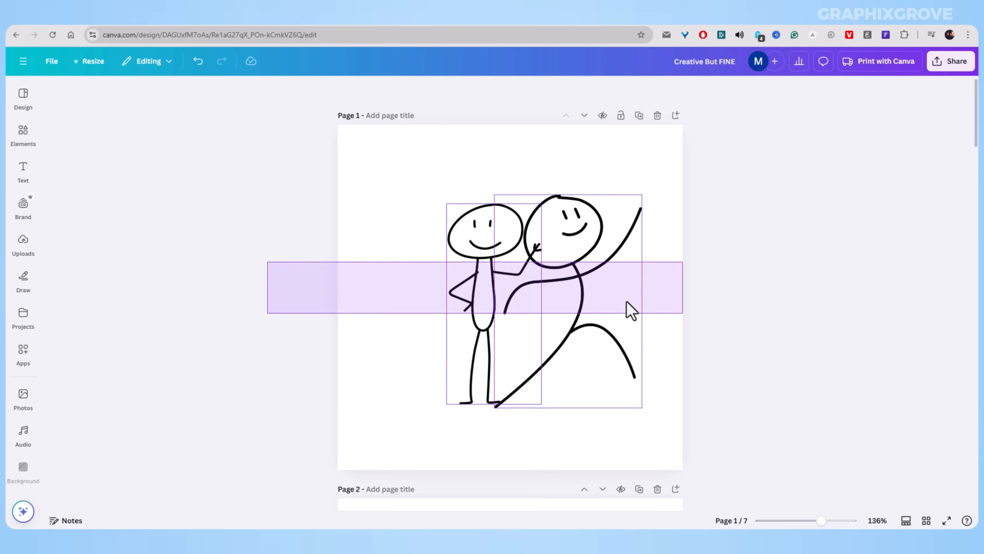
{"action": "left_click_drag", "start_coordinate": [597, 293], "coordinate": [599, 261]}
{"action": "left_click", "coordinate": [795, 252]}
Step: Reposition the standing and running stick figures separately, leaving a small gap between the waving hand and the running figure's head
{"action": "left_click", "coordinate": [300, 284]}
{"action": "left_click_drag", "start_coordinate": [439, 292], "coordinate": [407, 289]}
{"action": "left_click", "coordinate": [286, 298]}
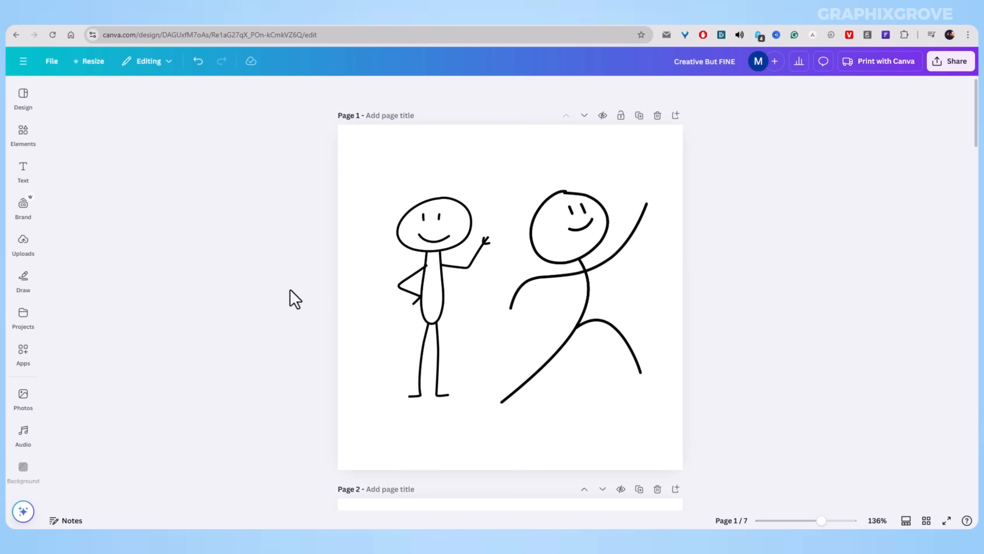
{"action": "left_click_drag", "start_coordinate": [417, 292], "coordinate": [445, 291]}
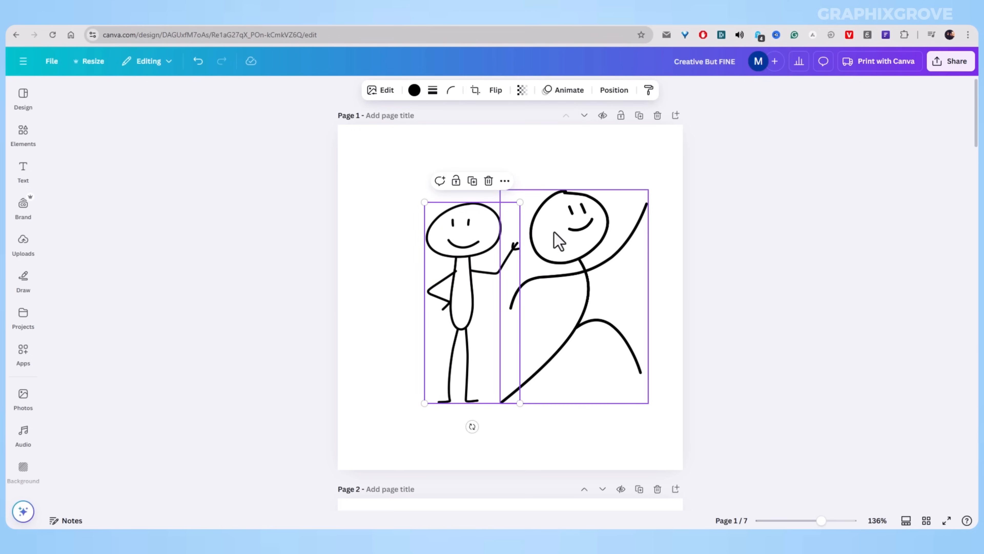
{"action": "left_click_drag", "start_coordinate": [560, 237], "coordinate": [555, 243]}
{"action": "left_click", "coordinate": [298, 251]}
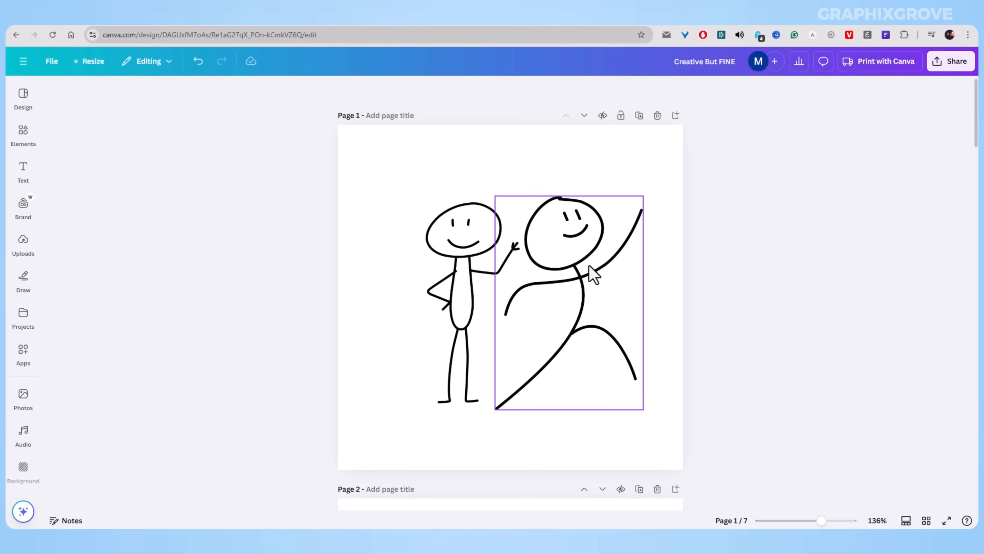
{"action": "mouse_move", "coordinate": [586, 270]}
{"action": "left_mouse_down"}
{"action": "mouse_move", "coordinate": [608, 264]}
{"action": "mouse_move", "coordinate": [582, 265]}
{"action": "mouse_move", "coordinate": [596, 264]}
{"action": "left_mouse_up"}
{"action": "left_click", "coordinate": [743, 229]}
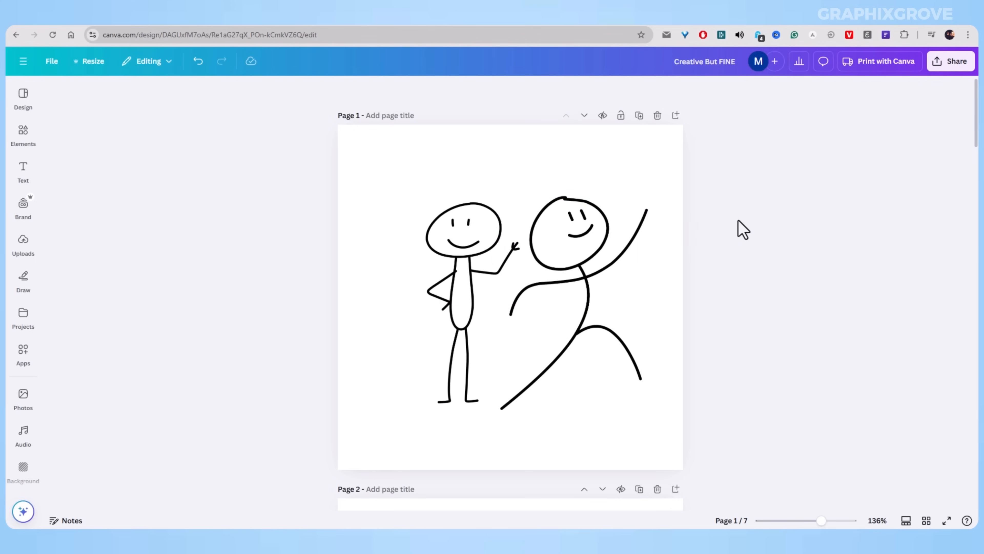
Step: Group the two stick figures, shift the group slightly up and to the left, and ungroup them
{"action": "left_click_drag", "start_coordinate": [738, 219], "coordinate": [473, 285]}
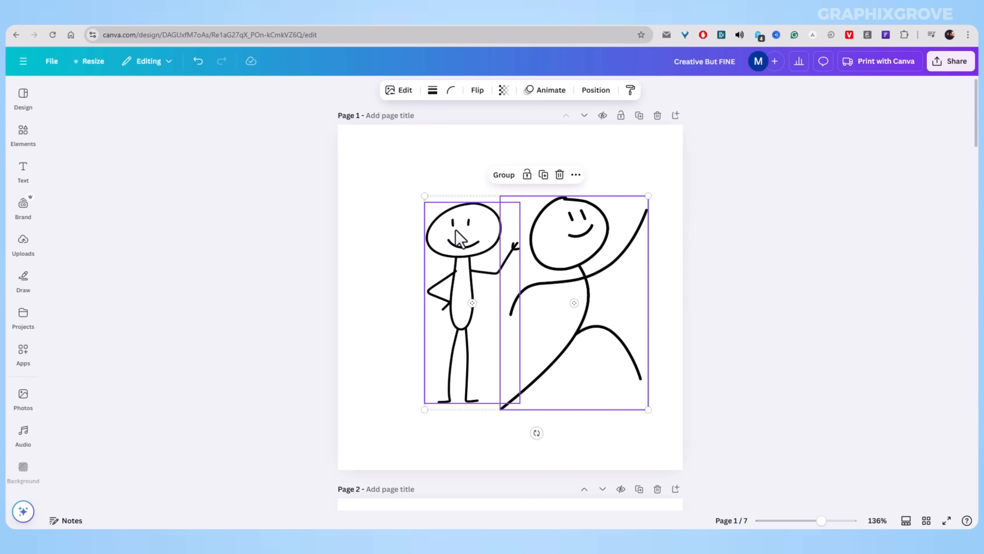
{"action": "left_click", "coordinate": [501, 174]}
{"action": "left_click_drag", "start_coordinate": [527, 252], "coordinate": [576, 238]}
{"action": "left_click", "coordinate": [478, 173]}
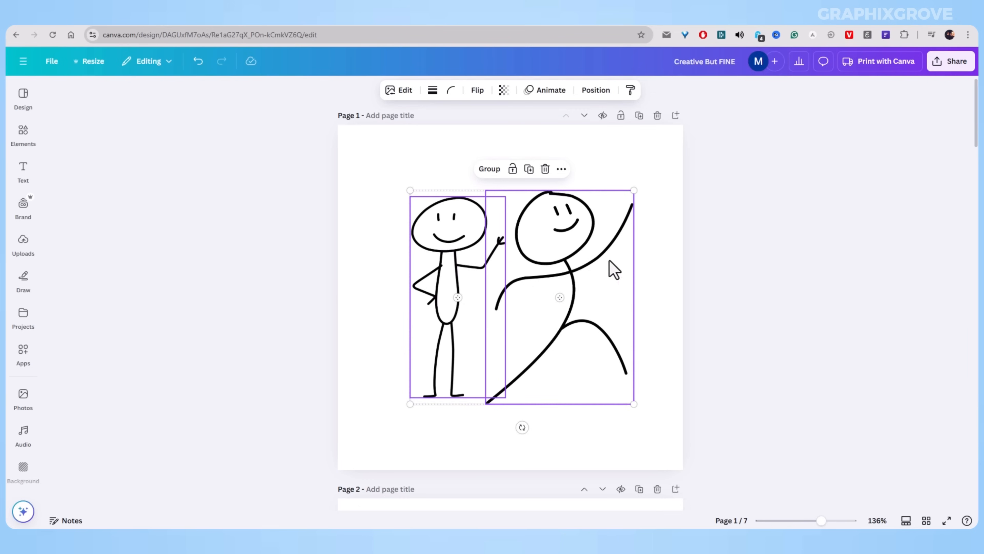
Step: Regroup the two stick figures, nudge the group a little further left, and ungroup it again
{"action": "left_click", "coordinate": [490, 173]}
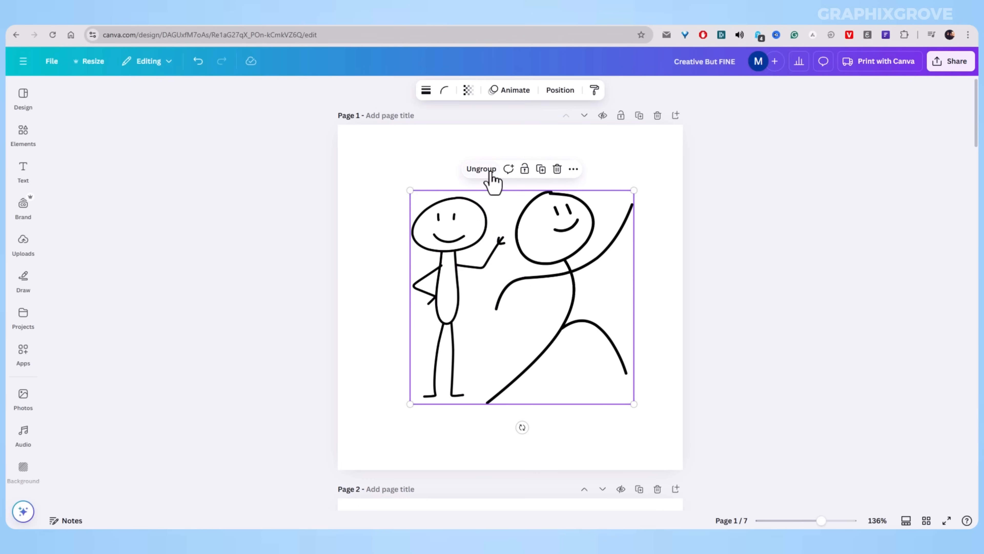
{"action": "mouse_move", "coordinate": [528, 237]}
{"action": "left_mouse_down"}
{"action": "mouse_move", "coordinate": [534, 229]}
{"action": "mouse_move", "coordinate": [523, 235]}
{"action": "left_mouse_up"}
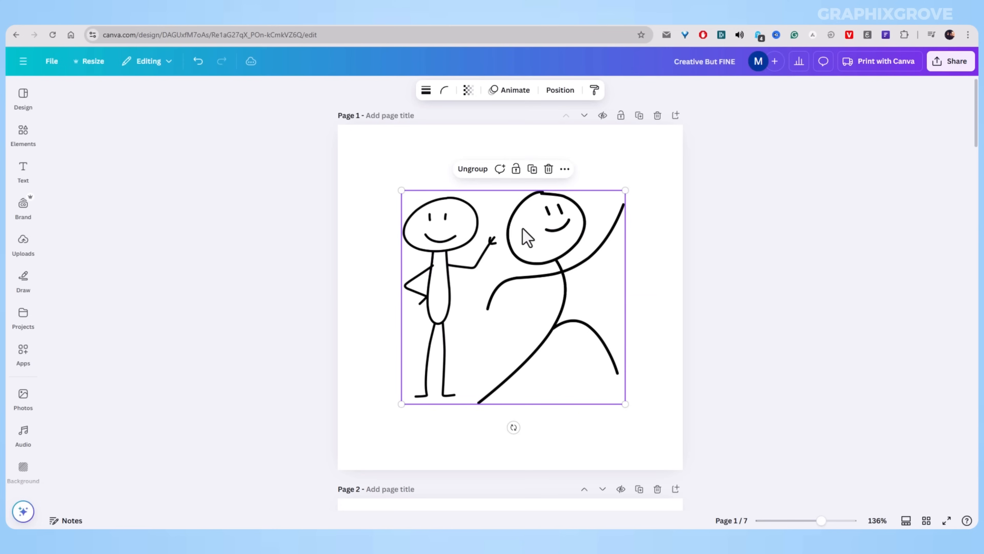
{"action": "left_click", "coordinate": [476, 170]}
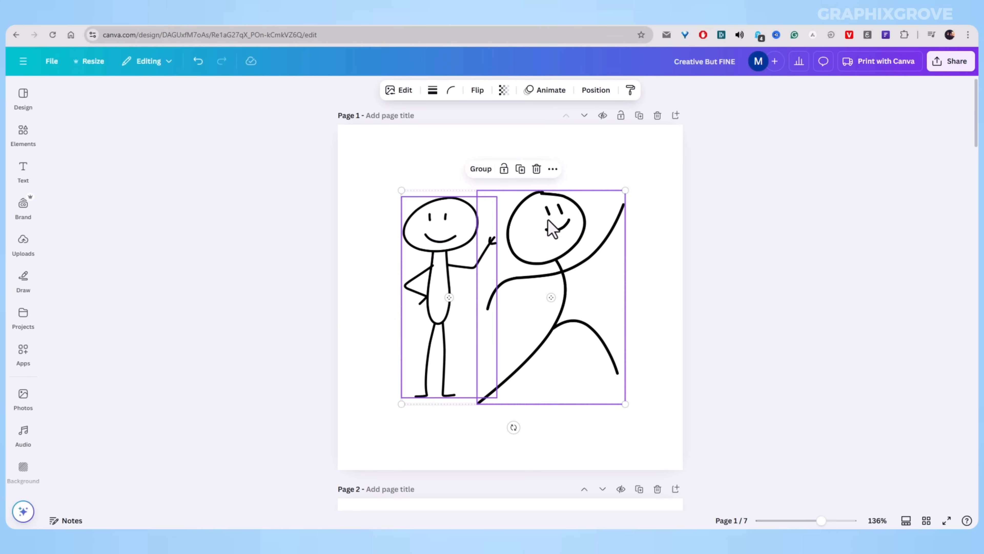
Step: Group and ungroup the two selected stick figures twice in succession
{"action": "right_click", "coordinate": [552, 229]}
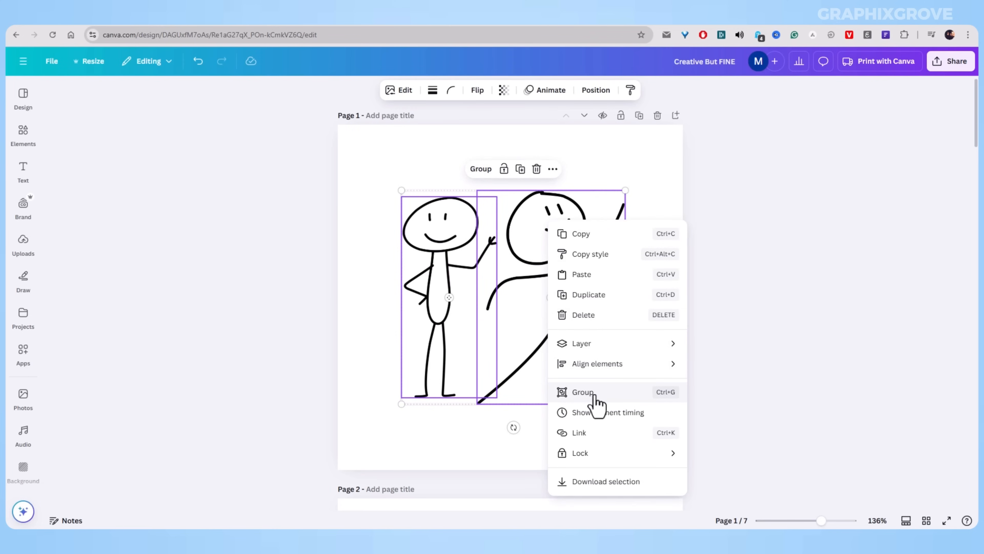
{"action": "left_click", "coordinate": [583, 392]}
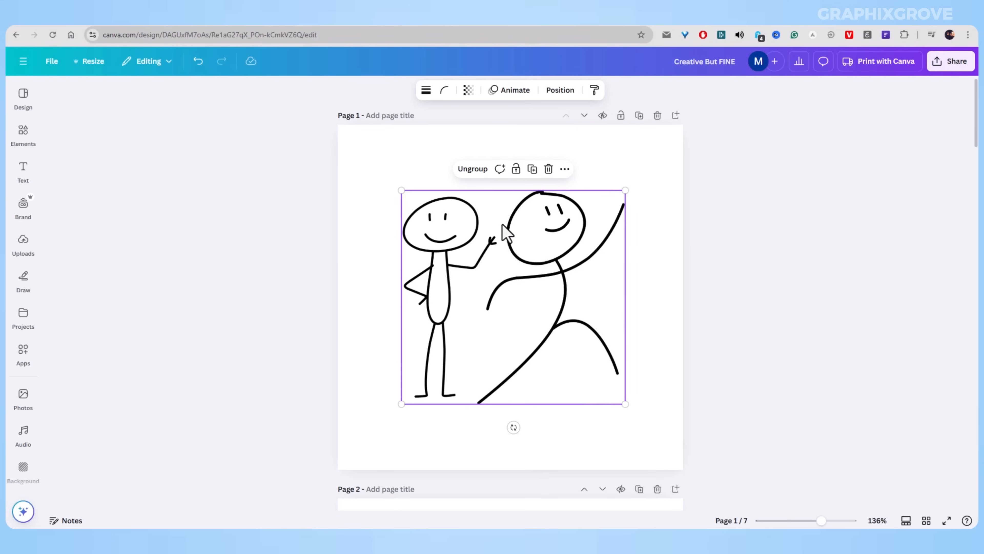
{"action": "left_click", "coordinate": [473, 171]}
{"action": "right_click", "coordinate": [547, 279]}
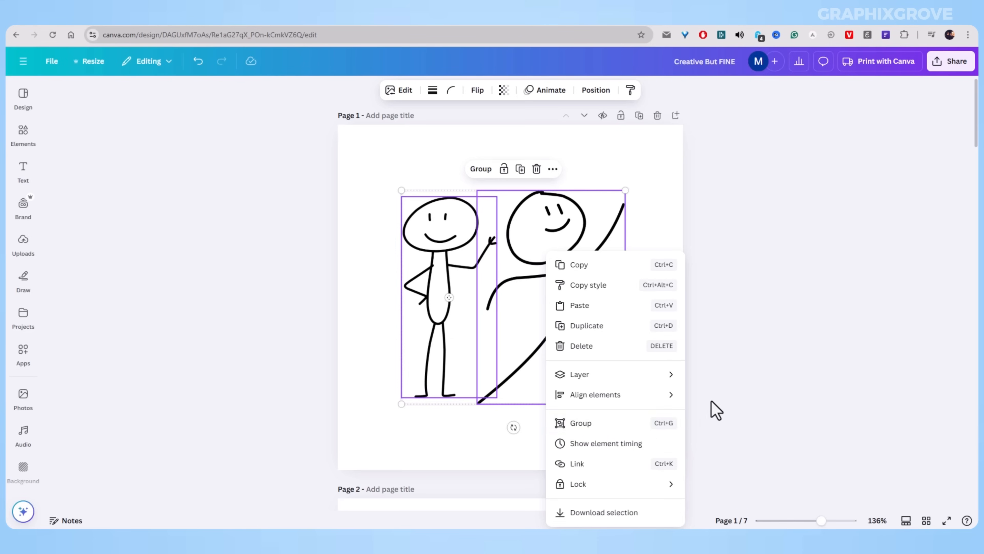
{"action": "key", "text": "Escape"}
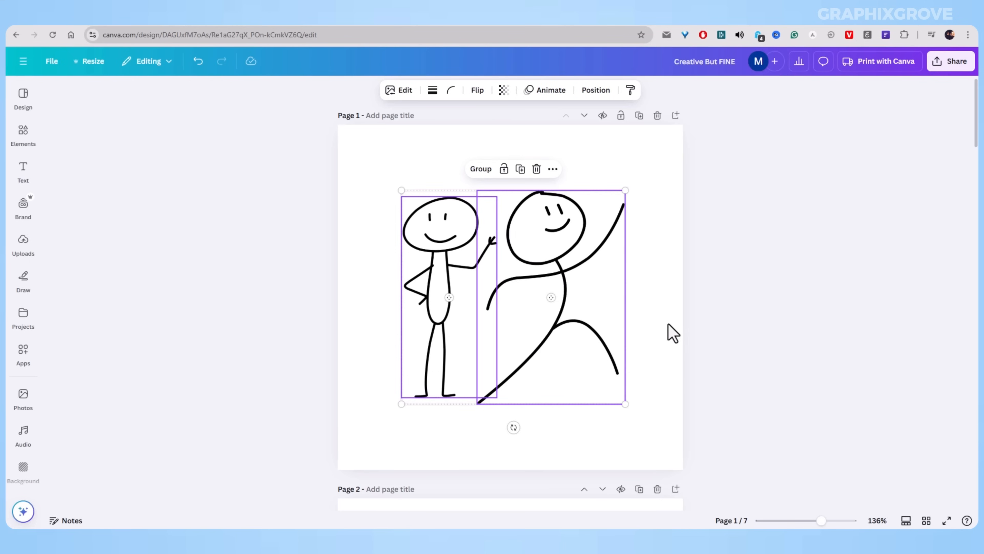
{"action": "key", "text": "ctrl+g"}
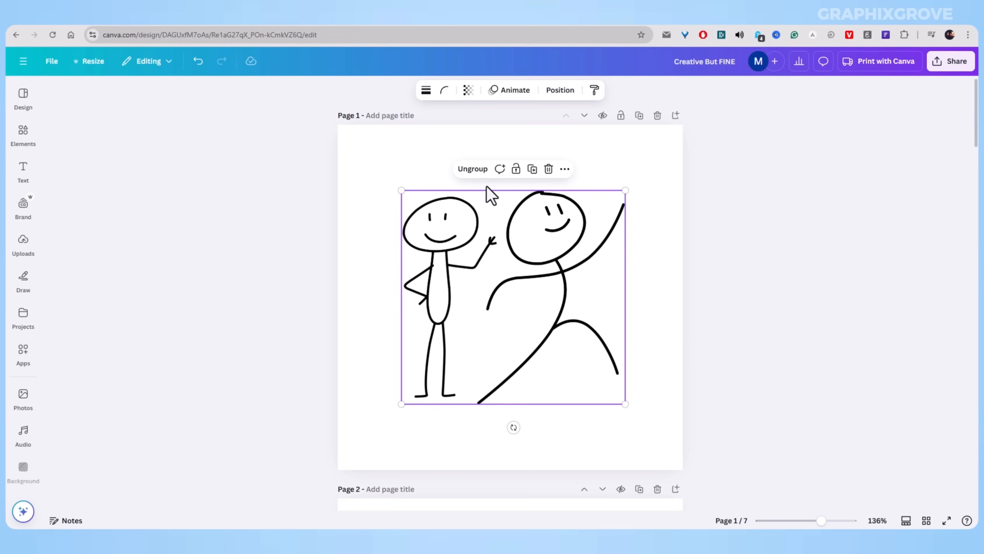
{"action": "left_click", "coordinate": [473, 170]}
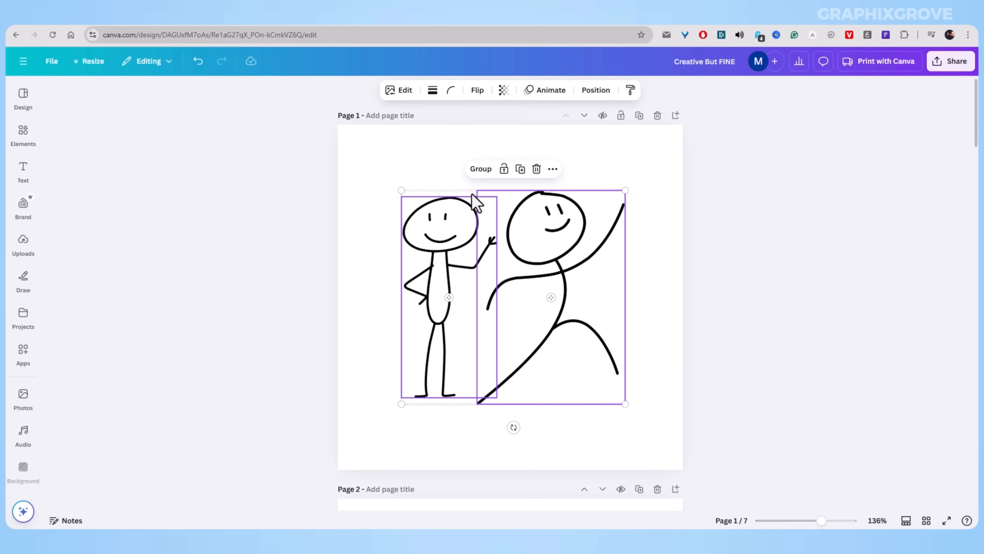
Step: Group both stick figures, scale the group down slightly, and reposition it near the page center
{"action": "left_click", "coordinate": [476, 170]}
{"action": "left_click_drag", "start_coordinate": [468, 283], "coordinate": [490, 268]}
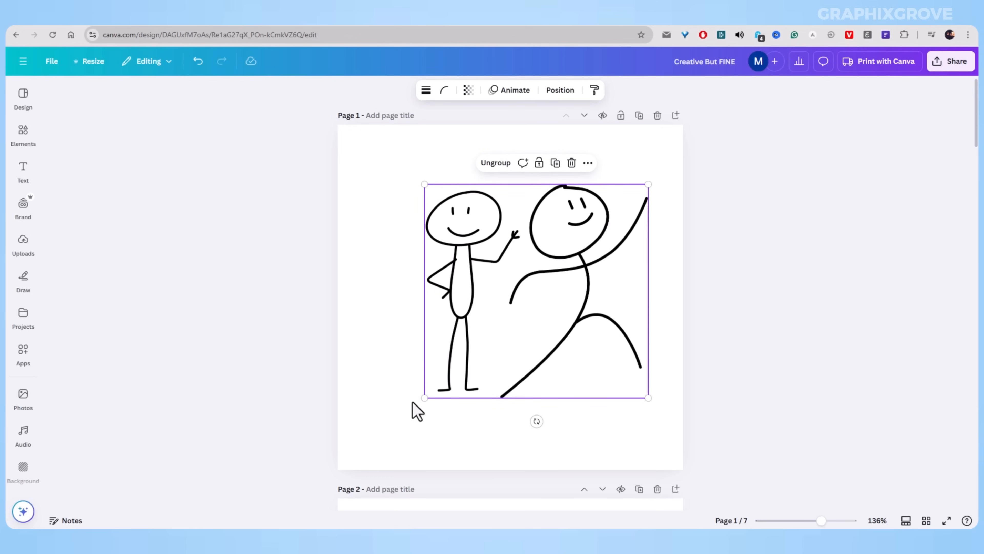
{"action": "mouse_move", "coordinate": [425, 398]}
{"action": "left_mouse_down"}
{"action": "mouse_move", "coordinate": [391, 402]}
{"action": "mouse_move", "coordinate": [414, 388]}
{"action": "left_mouse_up"}
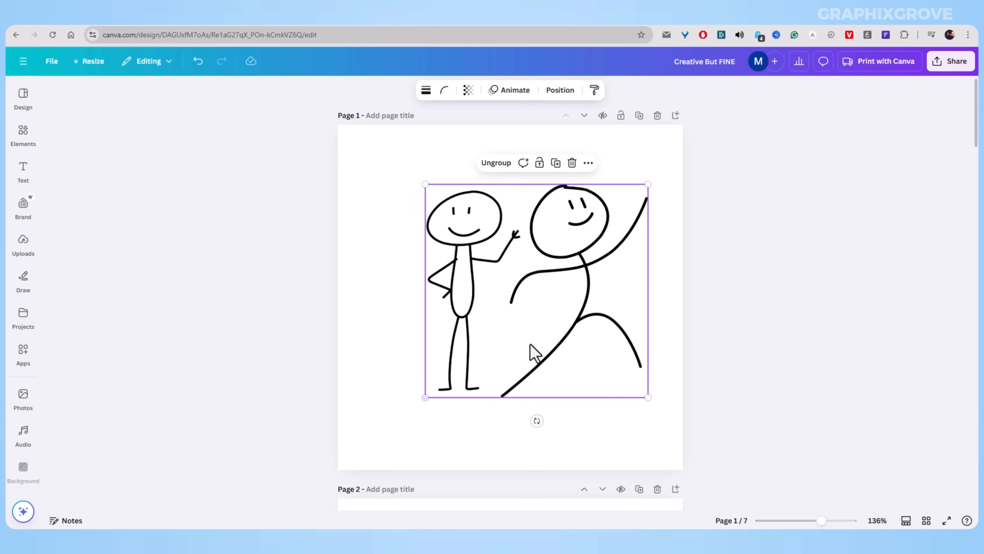
{"action": "mouse_move", "coordinate": [529, 352]}
{"action": "left_mouse_down"}
{"action": "mouse_move", "coordinate": [545, 341]}
{"action": "mouse_move", "coordinate": [517, 348]}
{"action": "left_mouse_up"}
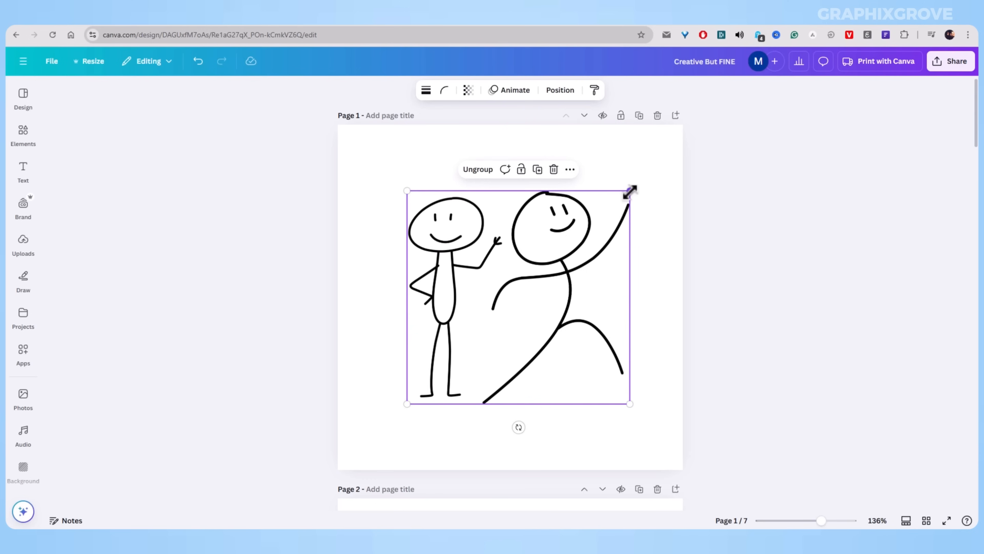
{"action": "left_click_drag", "start_coordinate": [628, 191], "coordinate": [615, 202]}
{"action": "mouse_move", "coordinate": [537, 313]}
{"action": "left_mouse_down"}
{"action": "mouse_move", "coordinate": [558, 282]}
{"action": "mouse_move", "coordinate": [535, 303]}
{"action": "left_mouse_up"}
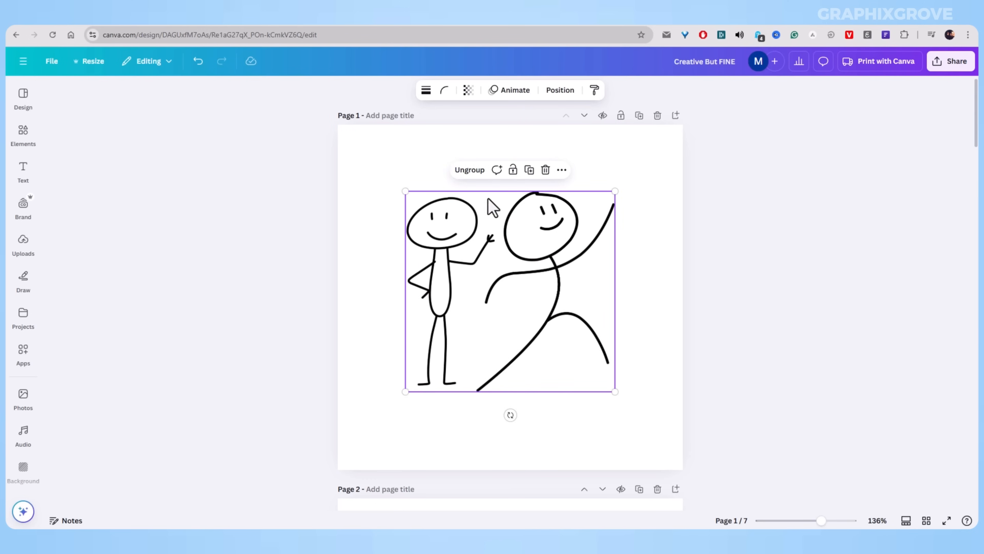
Step: Ungroup the stick figures and enlarge them slightly together while both are selected
{"action": "left_click", "coordinate": [482, 170]}
{"action": "left_click_drag", "start_coordinate": [613, 191], "coordinate": [631, 173]}
{"action": "left_click", "coordinate": [633, 203]}
{"action": "left_click", "coordinate": [604, 211]}
Step: Group both stick figures again, scale the group down, and place it near the center of the page
{"action": "left_click_drag", "start_coordinate": [302, 193], "coordinate": [623, 363]}
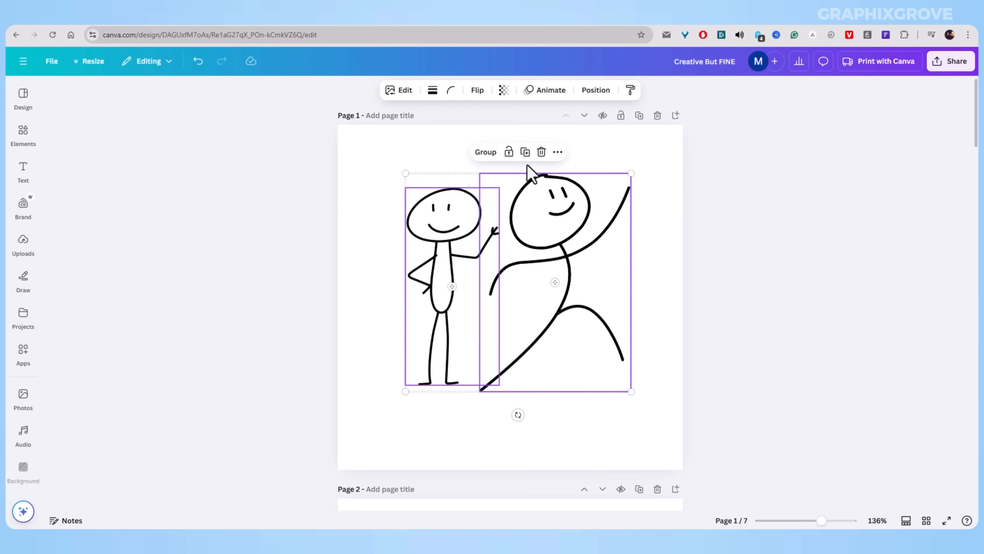
{"action": "left_click", "coordinate": [485, 152]}
{"action": "mouse_move", "coordinate": [521, 245]}
{"action": "left_mouse_down"}
{"action": "mouse_move", "coordinate": [510, 288]}
{"action": "mouse_move", "coordinate": [530, 281]}
{"action": "mouse_move", "coordinate": [501, 263]}
{"action": "mouse_move", "coordinate": [515, 260]}
{"action": "left_mouse_up"}
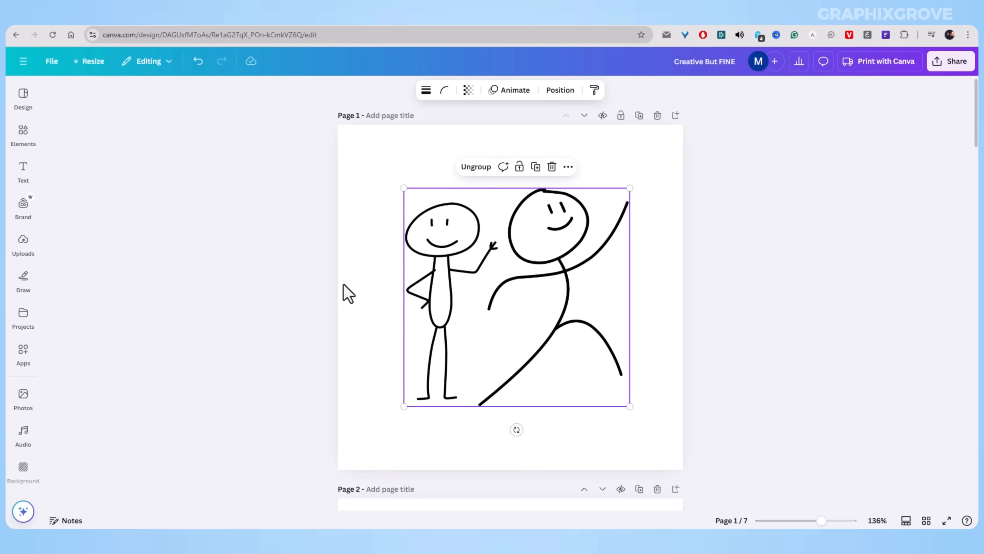
{"action": "left_click_drag", "start_coordinate": [483, 288], "coordinate": [477, 303]}
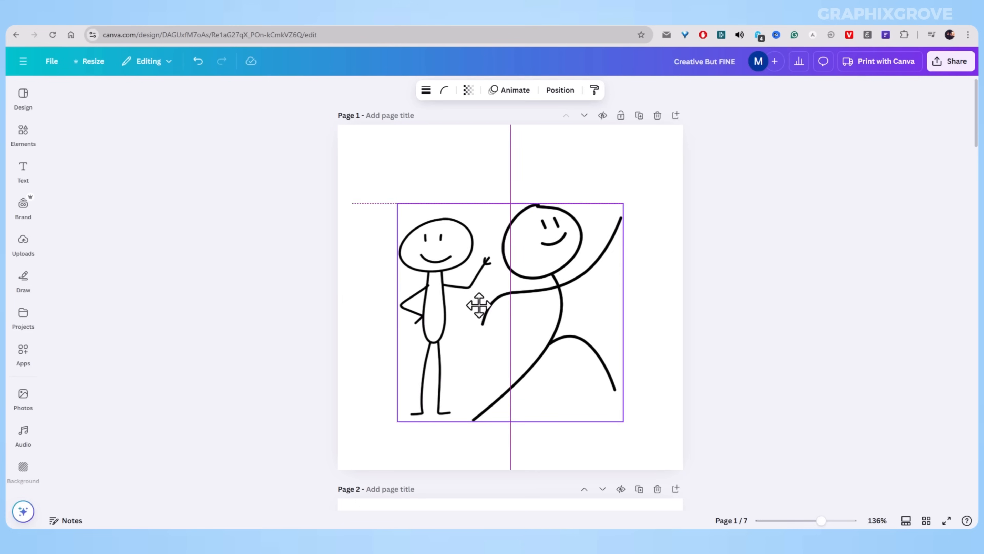
{"action": "left_click_drag", "start_coordinate": [622, 201], "coordinate": [576, 224]}
{"action": "left_click_drag", "start_coordinate": [495, 352], "coordinate": [501, 316]}
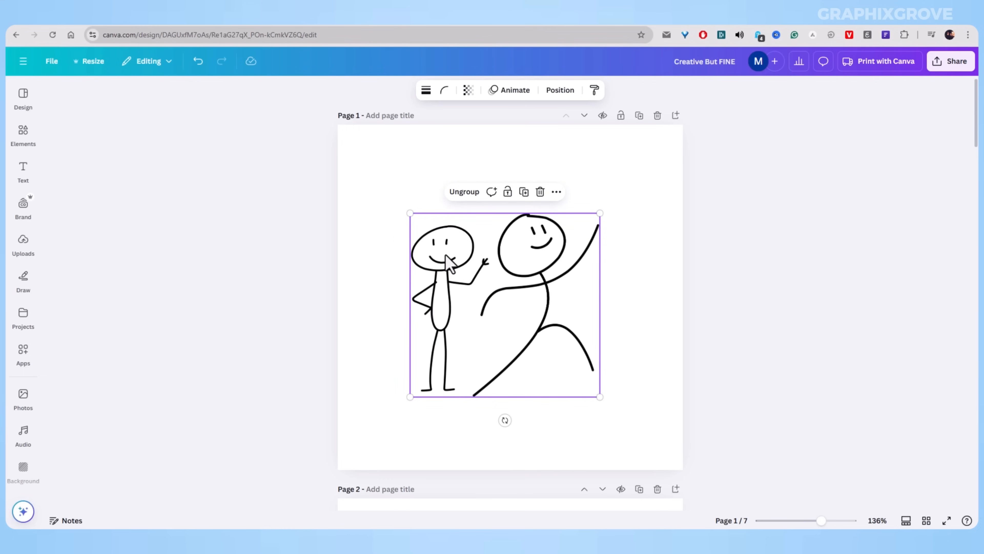
Step: Ungroup the stick figures and shrink only the standing figure so it is clearly smaller than the running one
{"action": "left_click", "coordinate": [464, 191]}
{"action": "left_click_drag", "start_coordinate": [427, 314], "coordinate": [420, 315]}
{"action": "left_click", "coordinate": [433, 314]}
{"action": "left_click_drag", "start_coordinate": [483, 225], "coordinate": [466, 256]}
Step: Group the small standing figure with the running figure, move the group upward, and enlarge it slightly
{"action": "left_click_drag", "start_coordinate": [285, 289], "coordinate": [648, 325]}
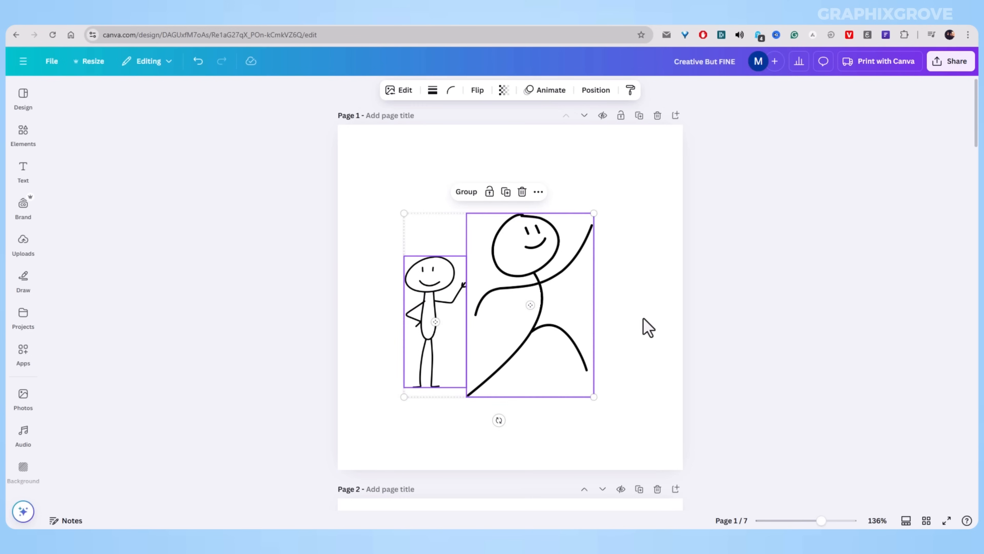
{"action": "left_click", "coordinate": [468, 192]}
{"action": "left_click_drag", "start_coordinate": [529, 261], "coordinate": [538, 235]}
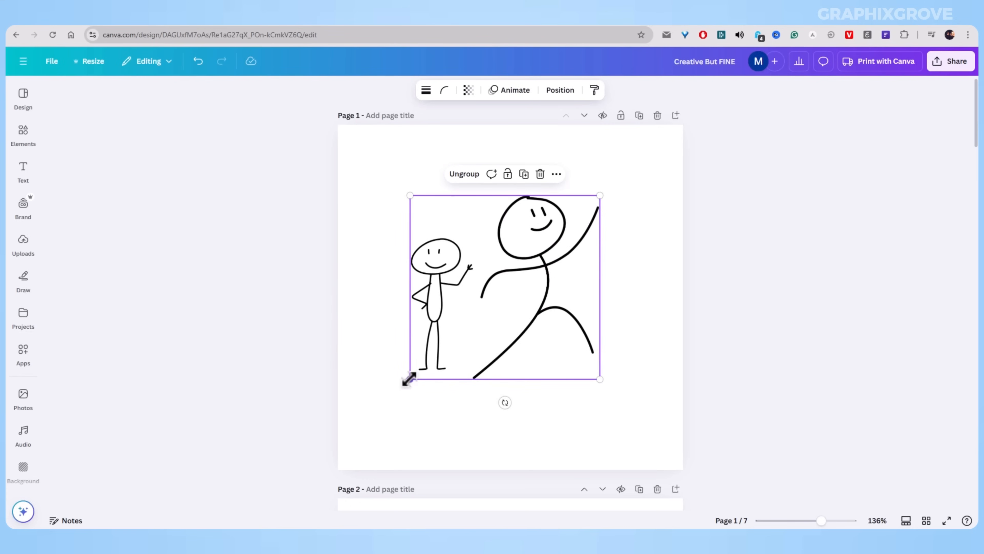
{"action": "left_click_drag", "start_coordinate": [410, 379], "coordinate": [396, 395]}
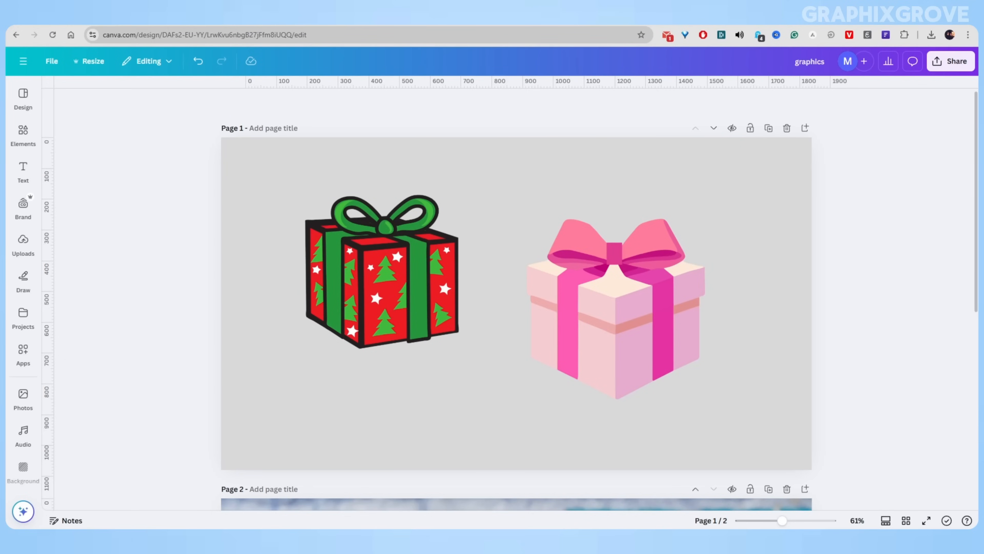
Step: Move the pink gift box further right, away from the red and green Christmas gift, and clear the selection
{"action": "left_click", "coordinate": [376, 299]}
{"action": "left_click_drag", "start_coordinate": [586, 309], "coordinate": [628, 311]}
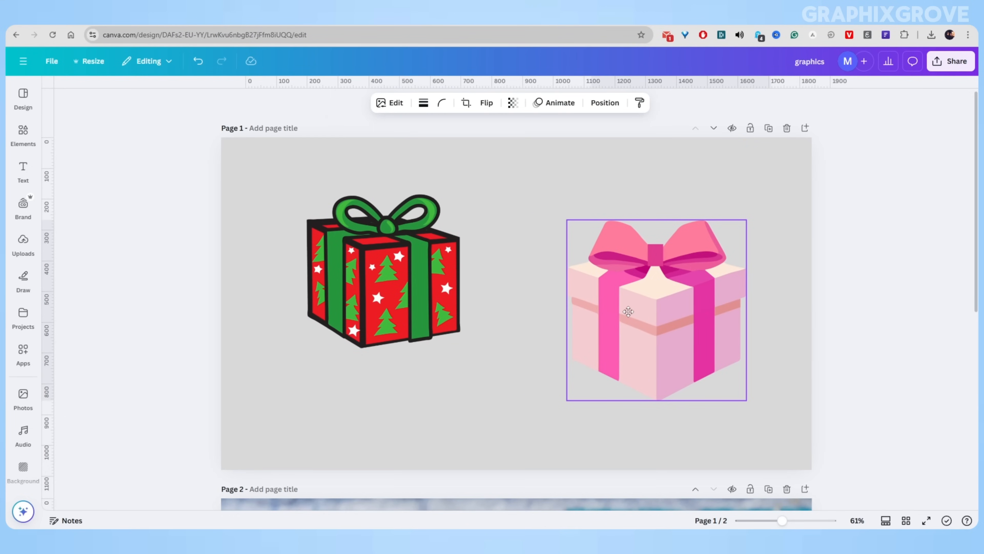
{"action": "left_click", "coordinate": [202, 253]}
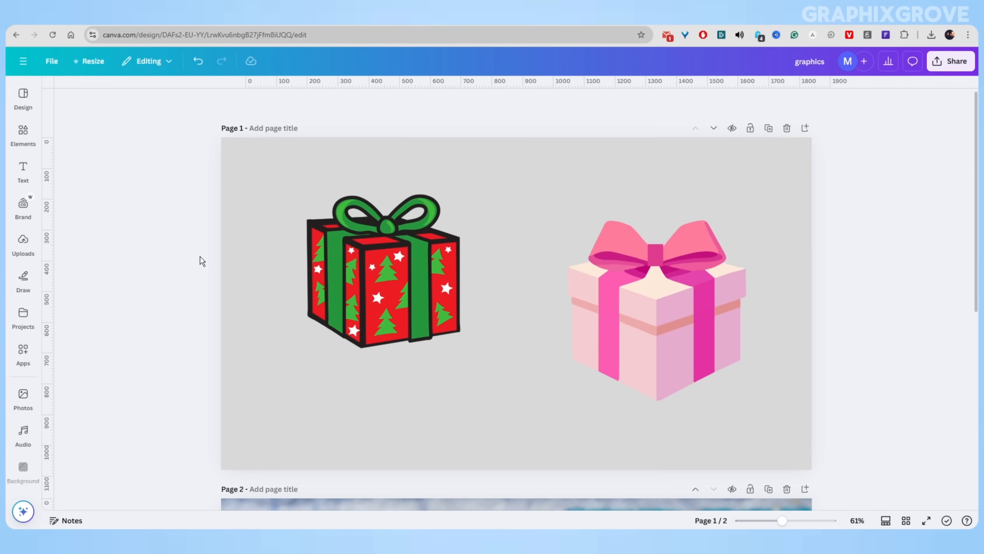
Step: Open the elements library beside the gift page and browse the graphics results for present
{"action": "left_click", "coordinate": [23, 134]}
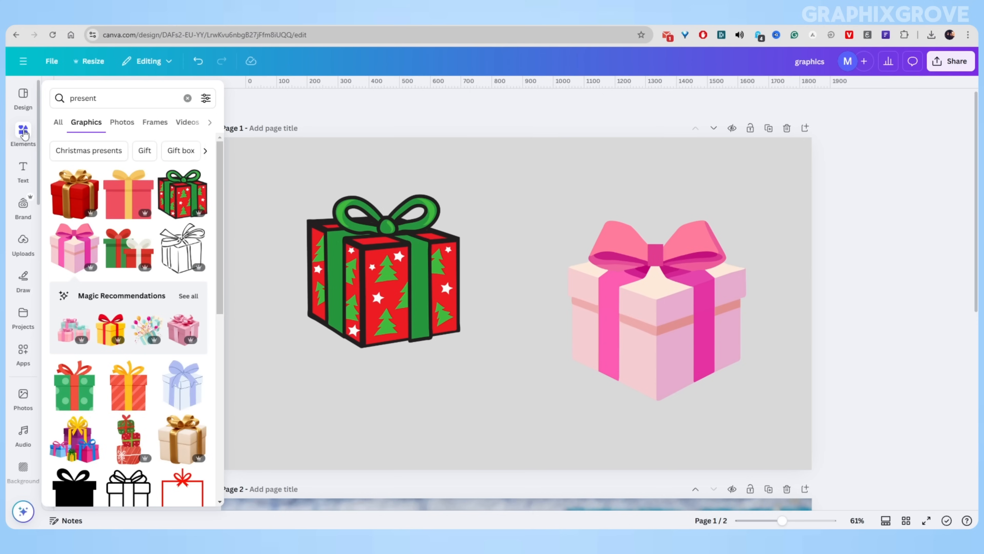
{"action": "left_click", "coordinate": [427, 160]}
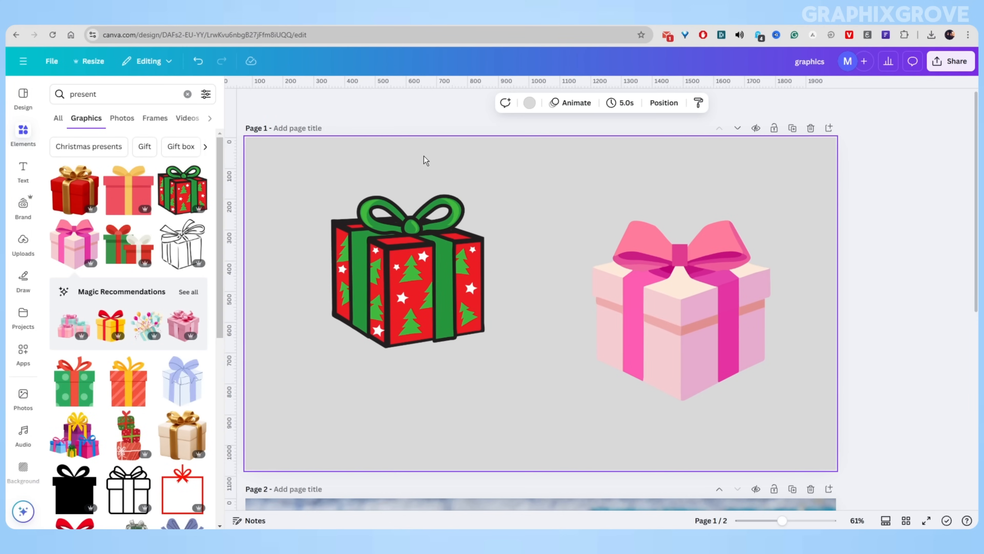
{"action": "scroll", "coordinate": [118, 193], "scroll_direction": "down", "scroll_amount": 4}
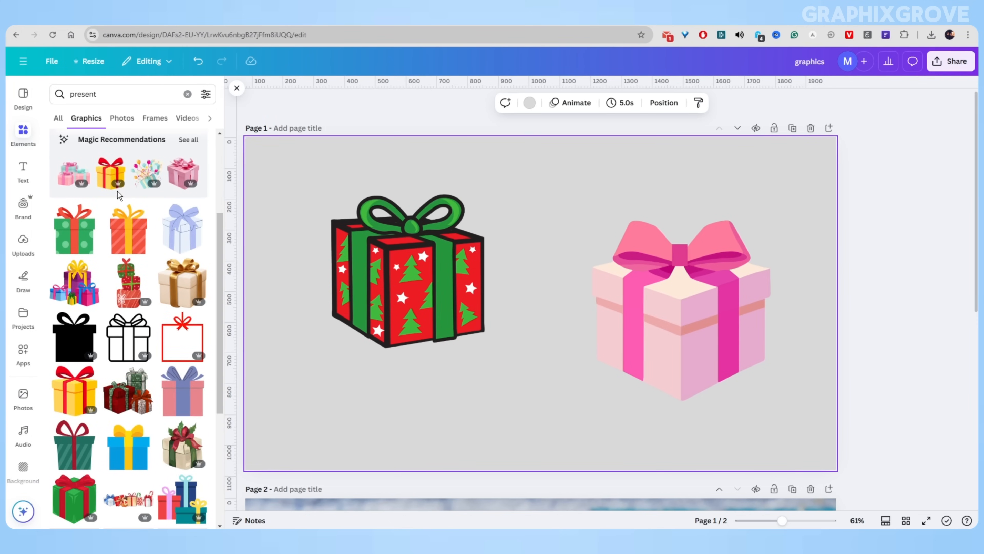
{"action": "scroll", "coordinate": [118, 193], "scroll_direction": "down", "scroll_amount": 1}
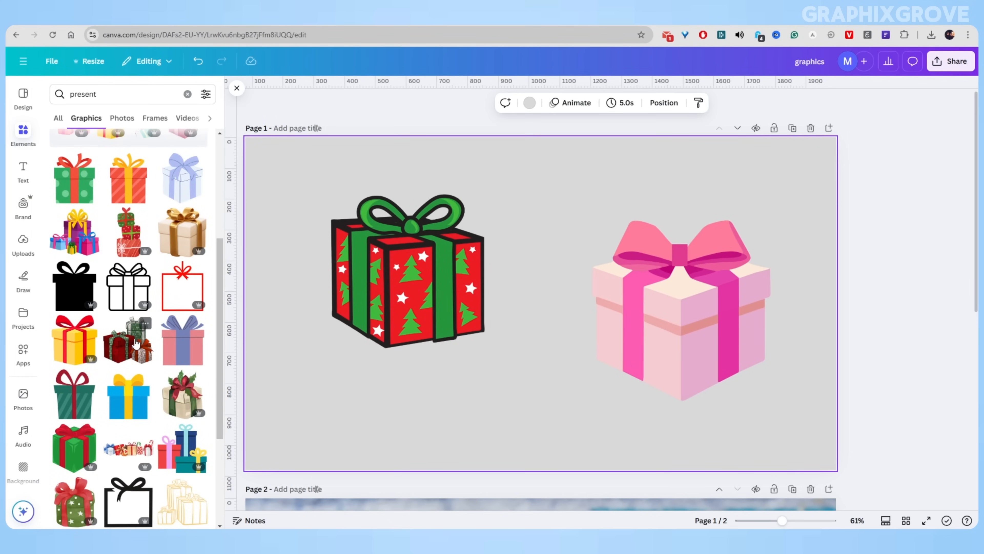
Step: Look through the present graphics results for further gift box designs in different colours and styles
{"action": "scroll", "coordinate": [135, 333], "scroll_direction": "up", "scroll_amount": 5}
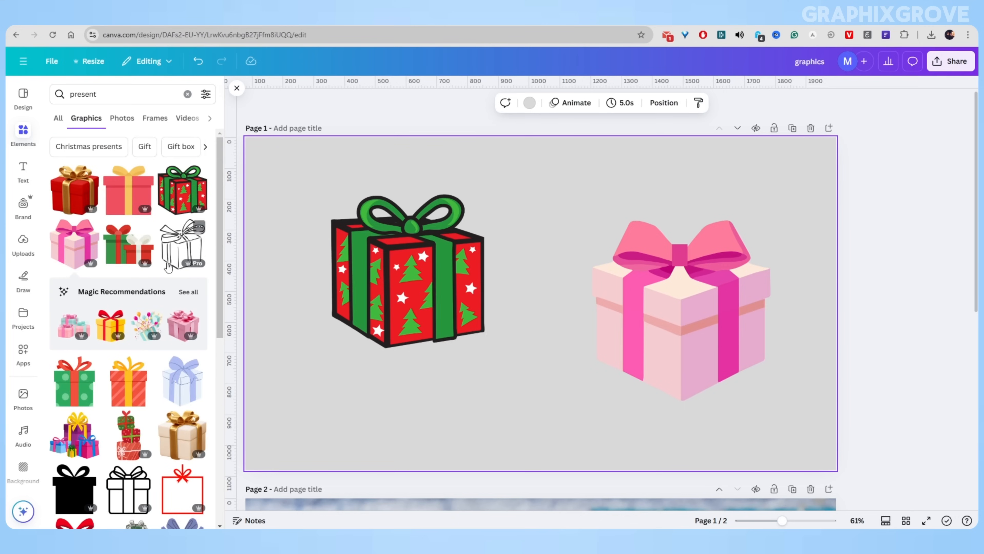
{"action": "scroll", "coordinate": [128, 326], "scroll_direction": "down", "scroll_amount": 1}
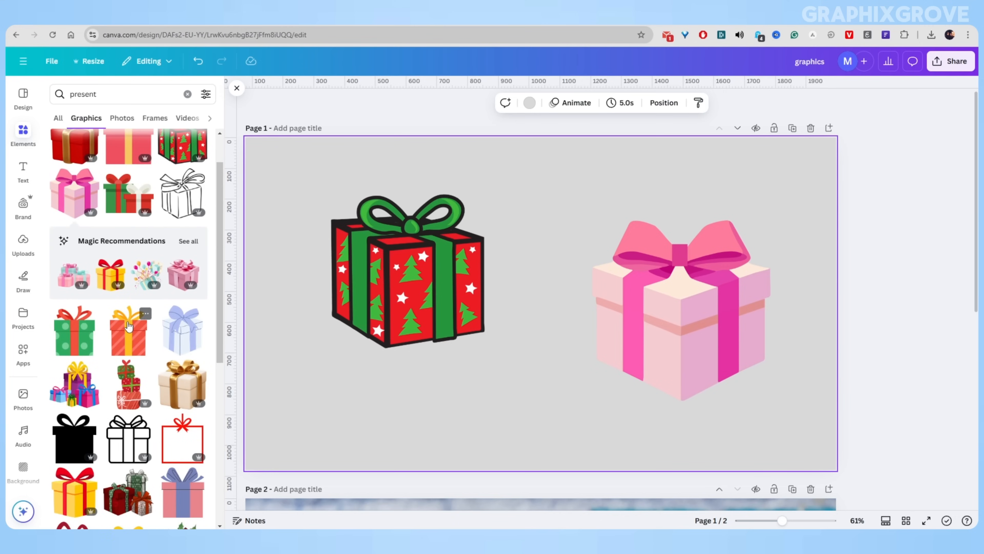
{"action": "scroll", "coordinate": [129, 326], "scroll_direction": "down", "scroll_amount": 3}
{"action": "scroll", "coordinate": [128, 326], "scroll_direction": "down", "scroll_amount": 1}
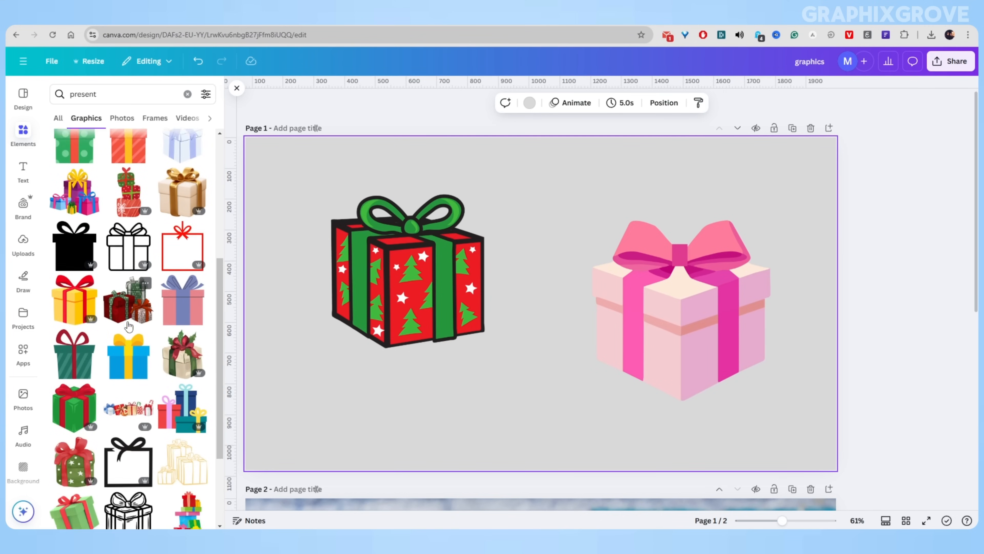
{"action": "scroll", "coordinate": [129, 326], "scroll_direction": "down", "scroll_amount": 1}
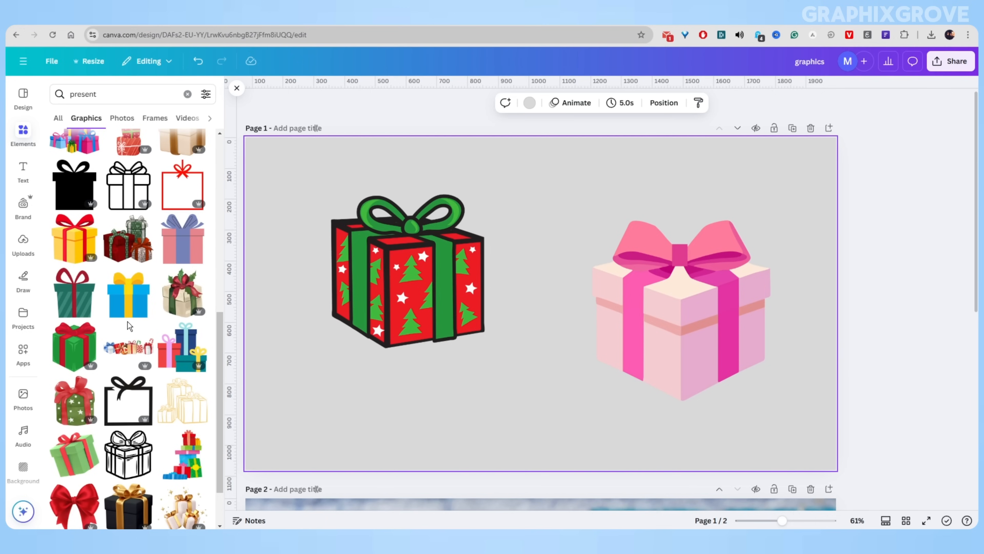
{"action": "scroll", "coordinate": [129, 326], "scroll_direction": "down", "scroll_amount": 1}
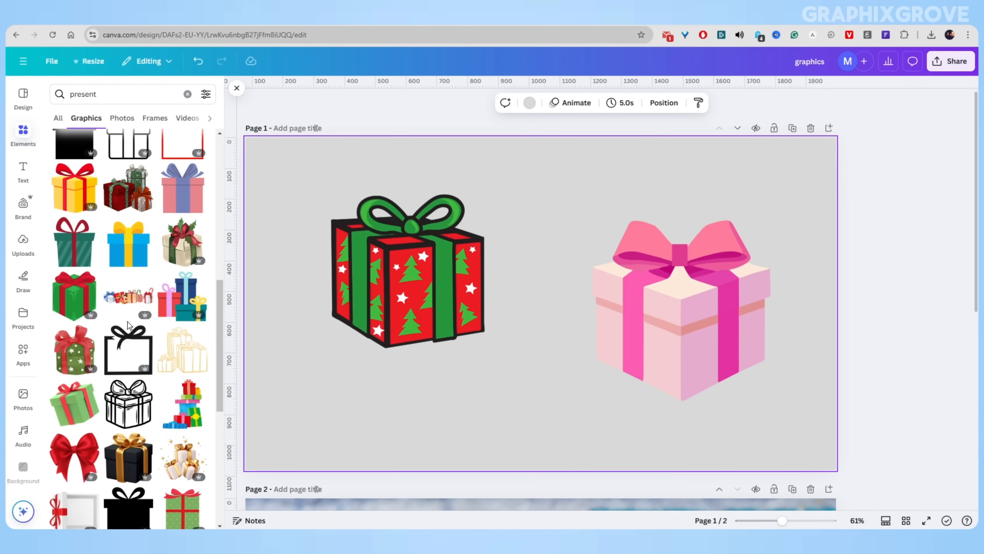
{"action": "scroll", "coordinate": [129, 326], "scroll_direction": "down", "scroll_amount": 2}
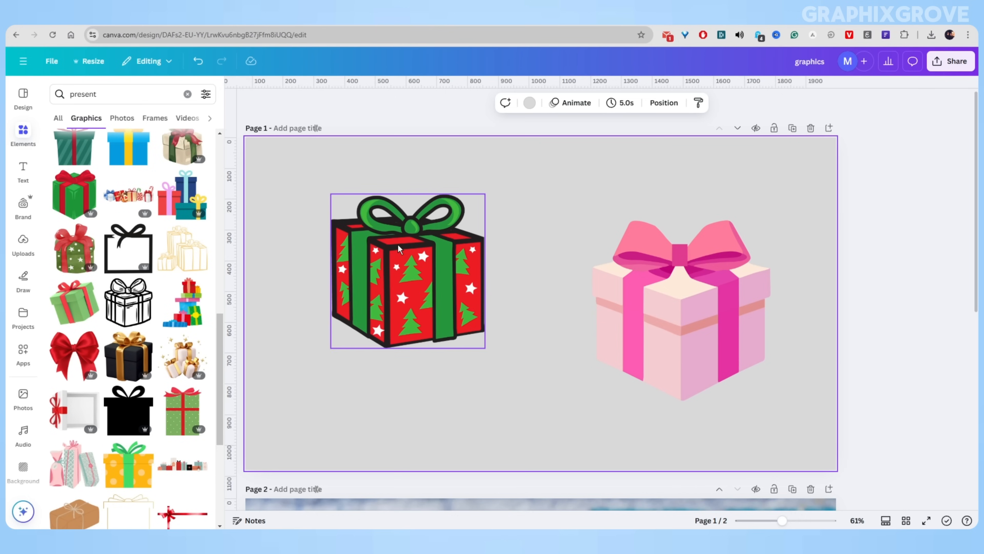
Step: Move the red and green Christmas gift slightly down and the pink gift slightly left, and clear the selection
{"action": "left_click", "coordinate": [406, 276]}
{"action": "mouse_move", "coordinate": [762, 307]}
{"action": "left_mouse_down"}
{"action": "mouse_move", "coordinate": [719, 297]}
{"action": "mouse_move", "coordinate": [750, 301]}
{"action": "left_mouse_up"}
{"action": "left_click", "coordinate": [867, 206]}
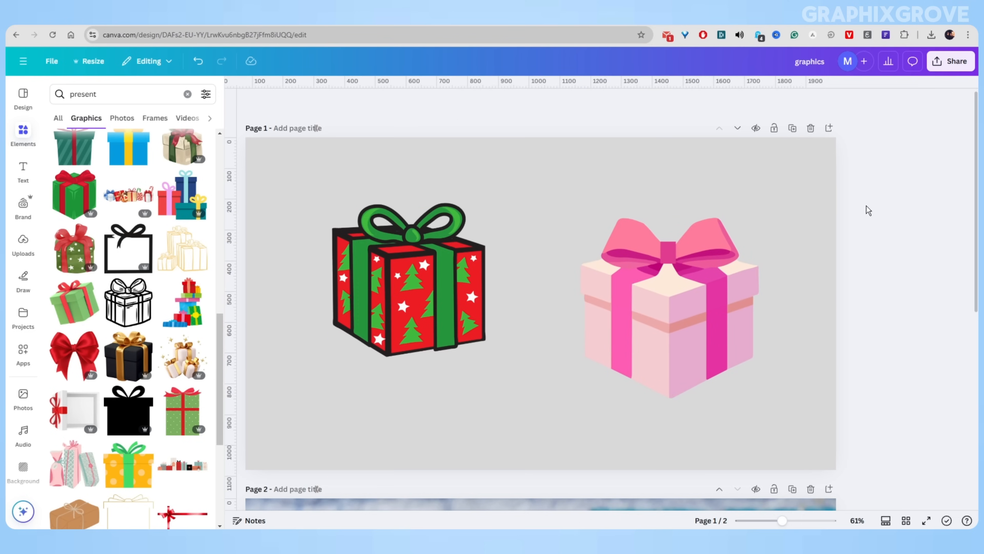
{"action": "left_click", "coordinate": [714, 273]}
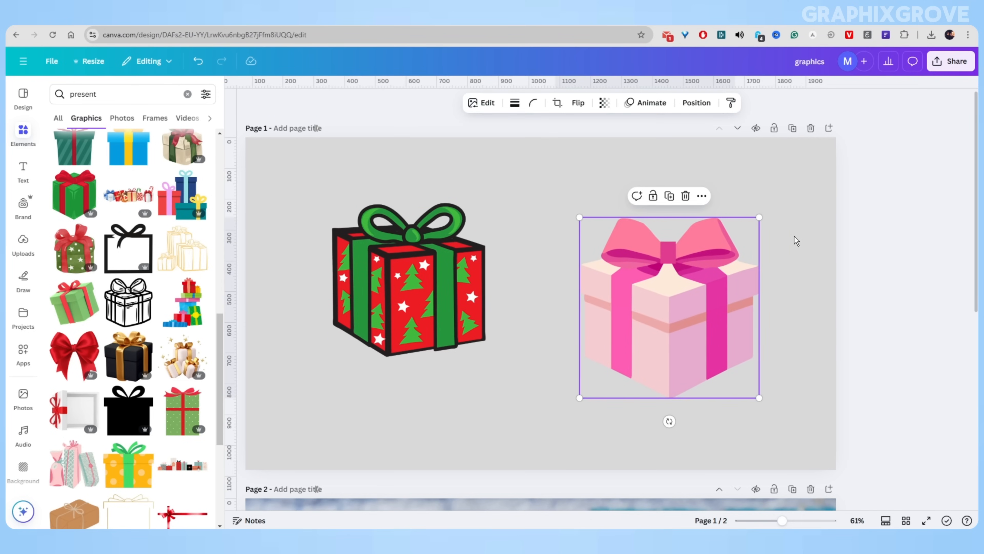
{"action": "left_click", "coordinate": [787, 202]}
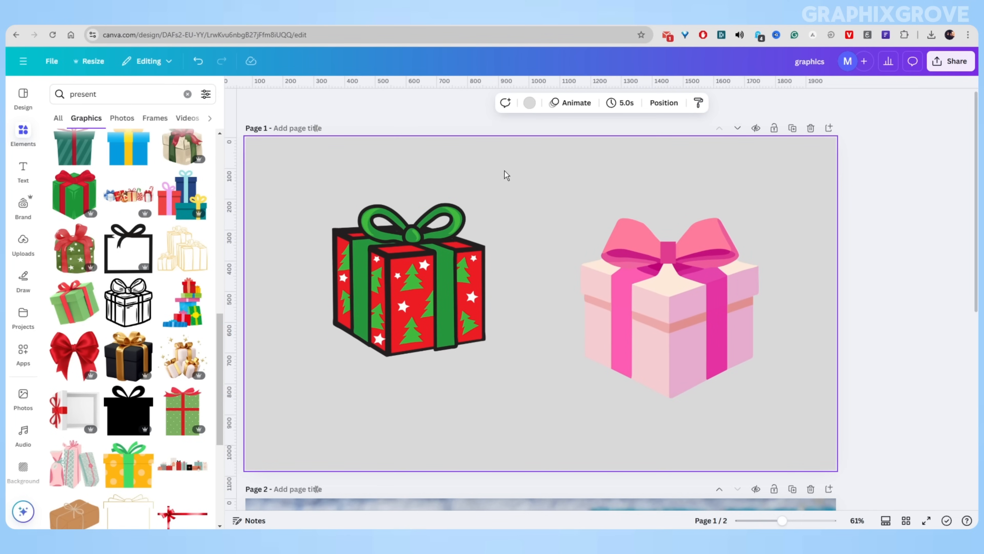
Step: Recolour the red wrapping of the Christmas gift, trying the photo orange first and settling on the default yellow
{"action": "left_click", "coordinate": [429, 263]}
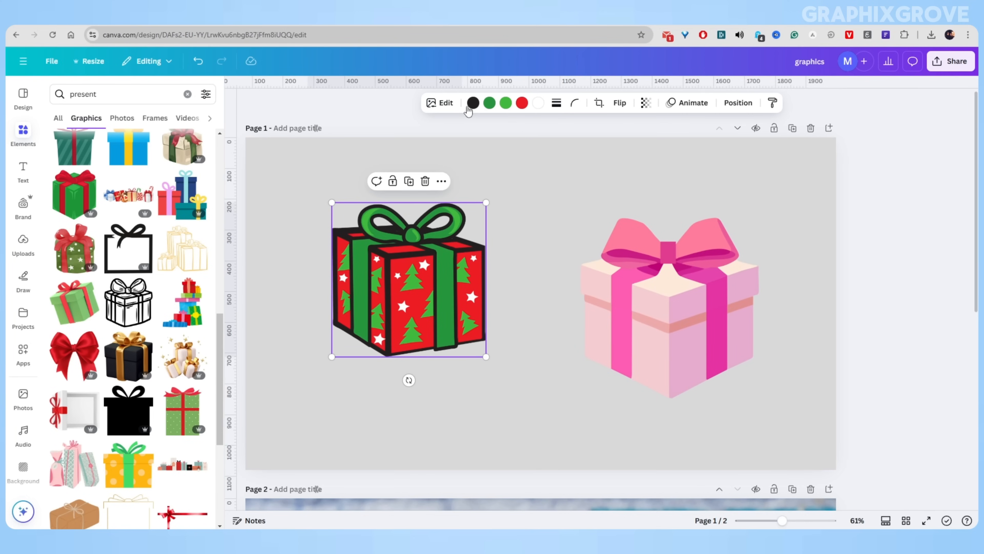
{"action": "left_click", "coordinate": [522, 103]}
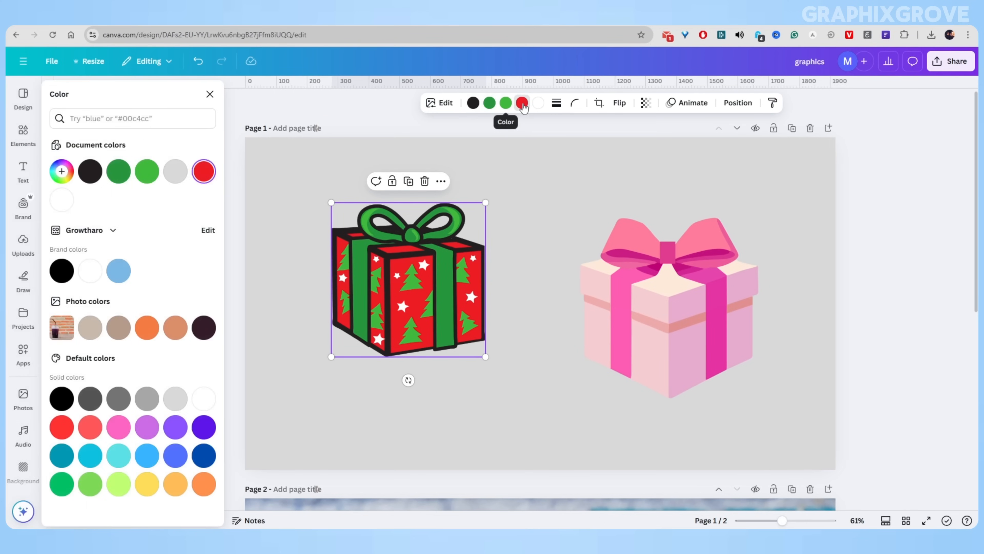
{"action": "left_click", "coordinate": [147, 328]}
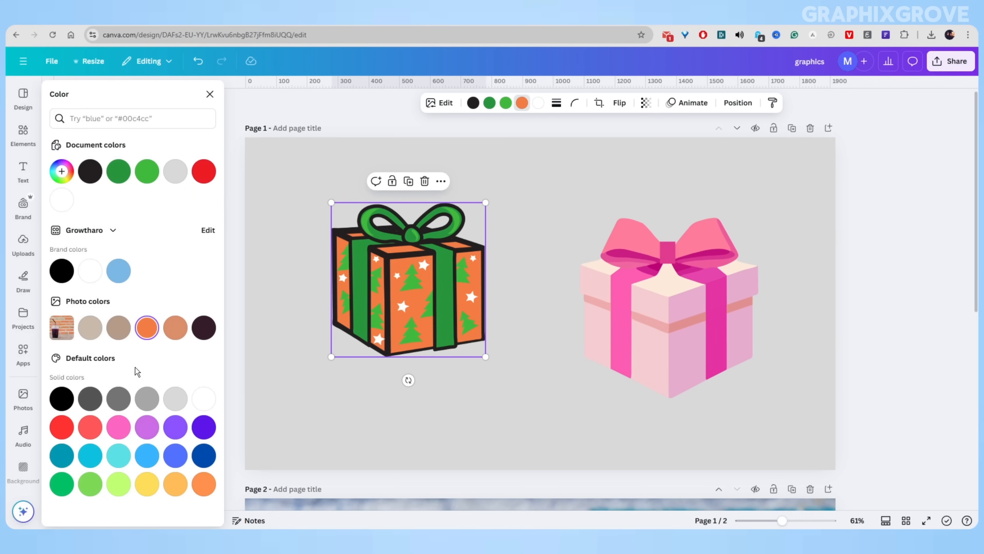
{"action": "left_click", "coordinate": [151, 483]}
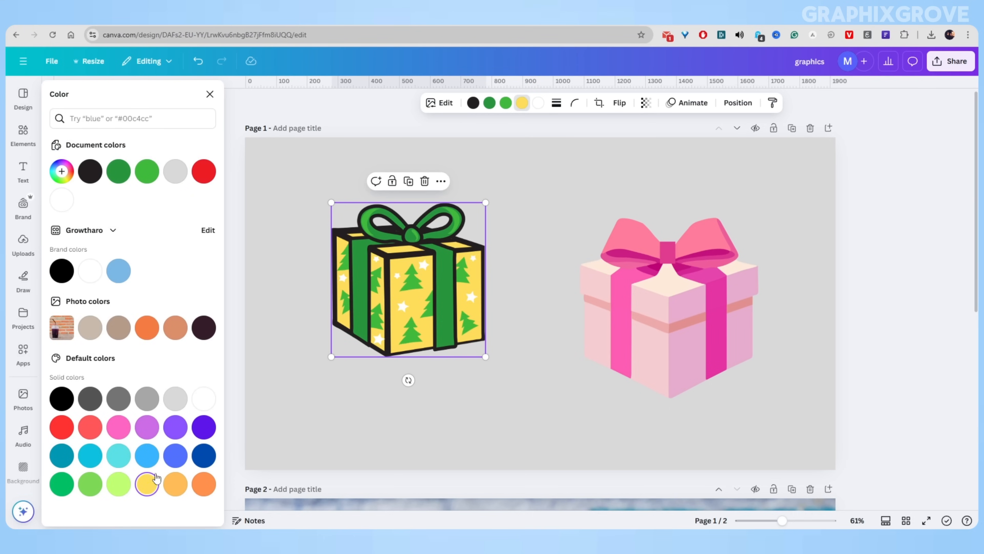
Step: Change both green shades of the Christmas gift to the default red, nudge the gift down and right, and deselect it
{"action": "left_click", "coordinate": [488, 106]}
{"action": "left_click", "coordinate": [62, 427]}
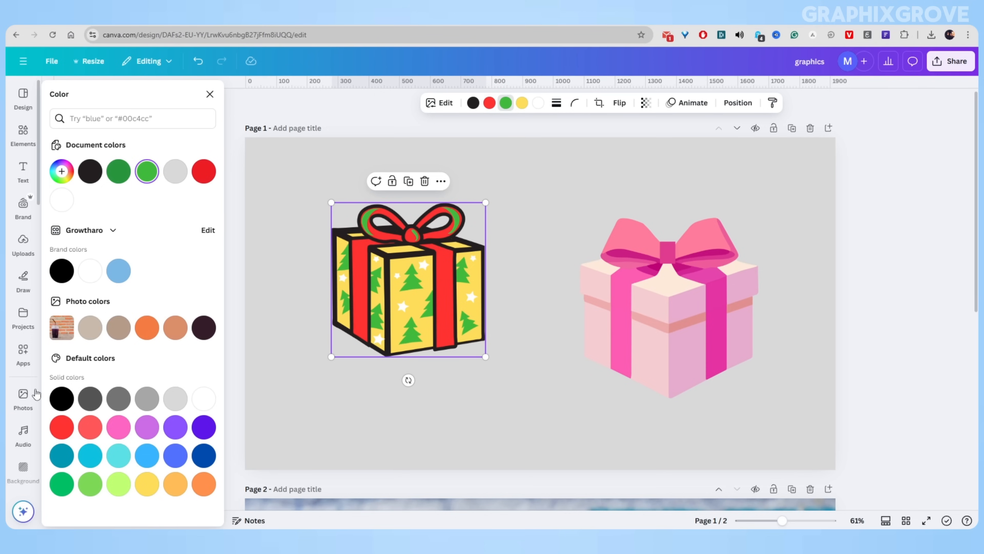
{"action": "left_click", "coordinate": [61, 428]}
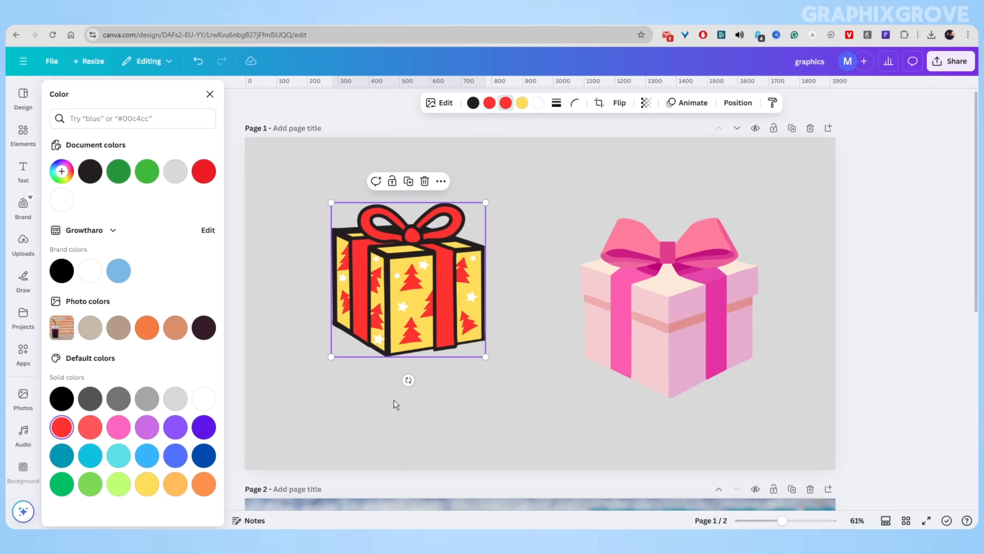
{"action": "left_click_drag", "start_coordinate": [392, 323], "coordinate": [397, 328]}
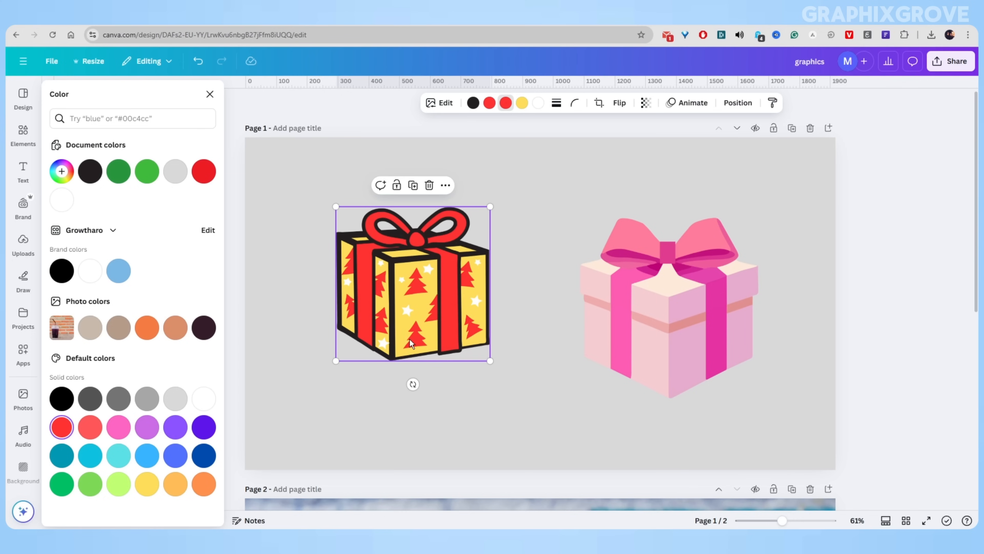
{"action": "left_click", "coordinate": [426, 392]}
Step: Select the pink gift and the yellow Christmas gift in turn to compare their available colour options
{"action": "left_click", "coordinate": [633, 341]}
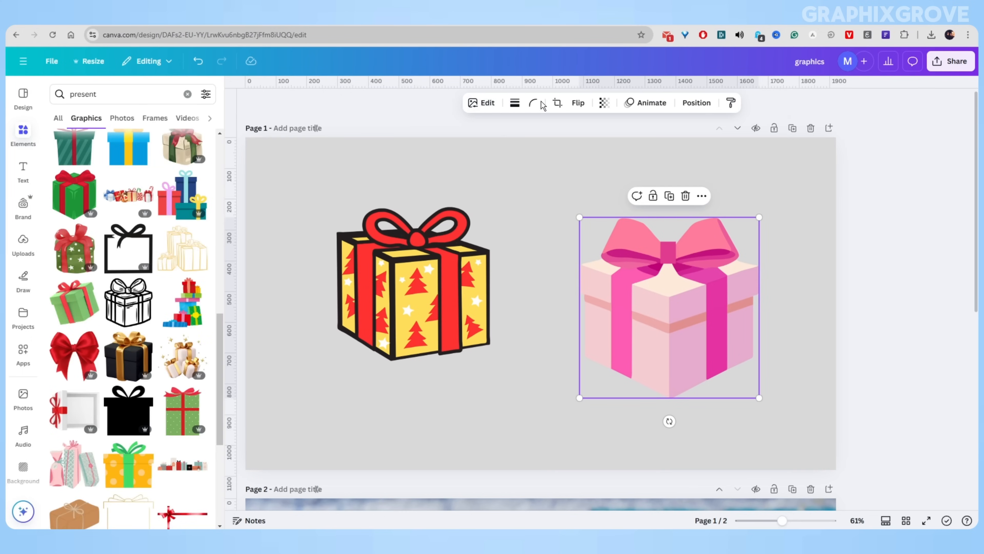
{"action": "left_click", "coordinate": [447, 285]}
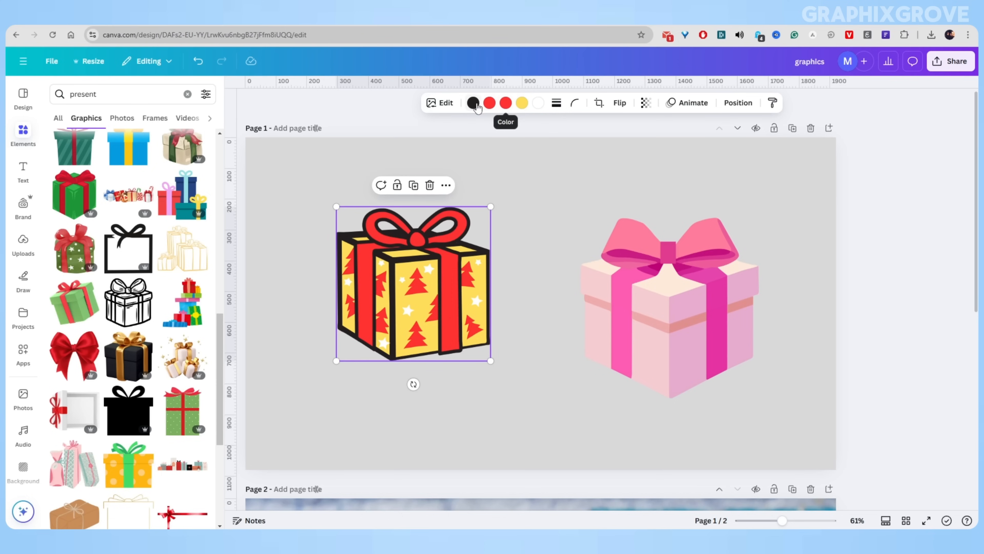
{"action": "left_click", "coordinate": [684, 309]}
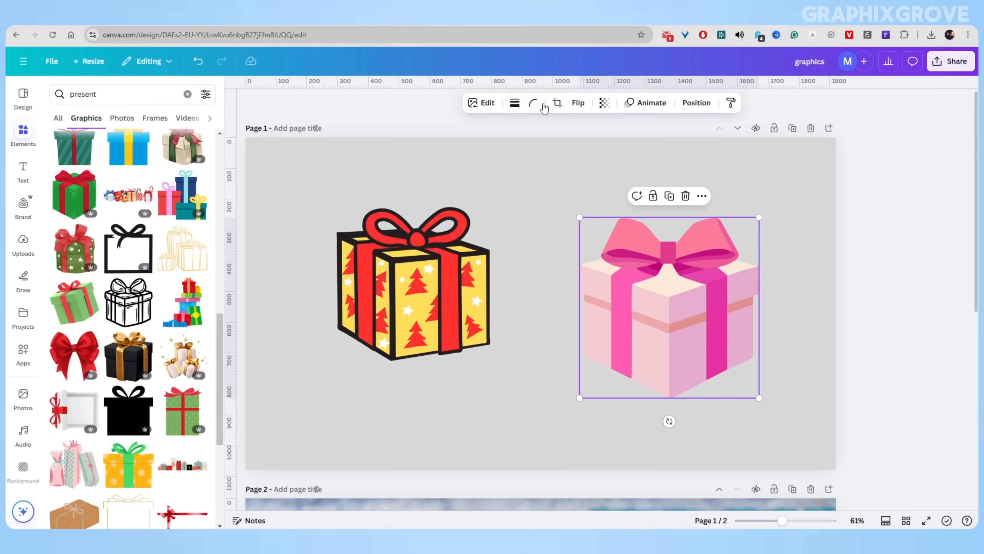
Step: Enlarge the yellow Christmas gift and shift it slightly to the right on the page
{"action": "left_click", "coordinate": [457, 241]}
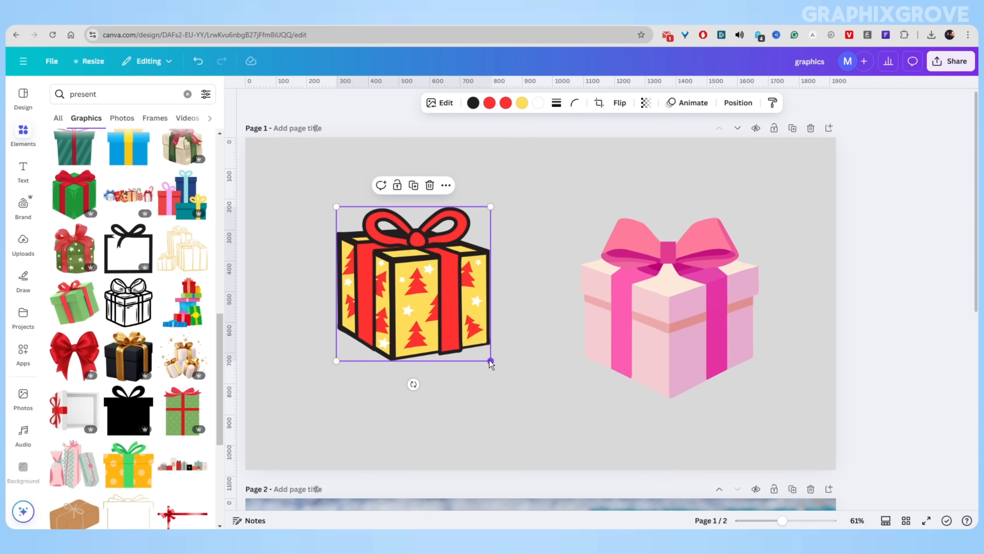
{"action": "left_click_drag", "start_coordinate": [490, 361], "coordinate": [514, 385]}
{"action": "left_click_drag", "start_coordinate": [465, 334], "coordinate": [471, 334]}
{"action": "left_click", "coordinate": [345, 170]}
{"action": "mouse_move", "coordinate": [436, 300]}
{"action": "left_mouse_down"}
{"action": "mouse_move", "coordinate": [418, 303]}
{"action": "mouse_move", "coordinate": [435, 300]}
{"action": "left_mouse_up"}
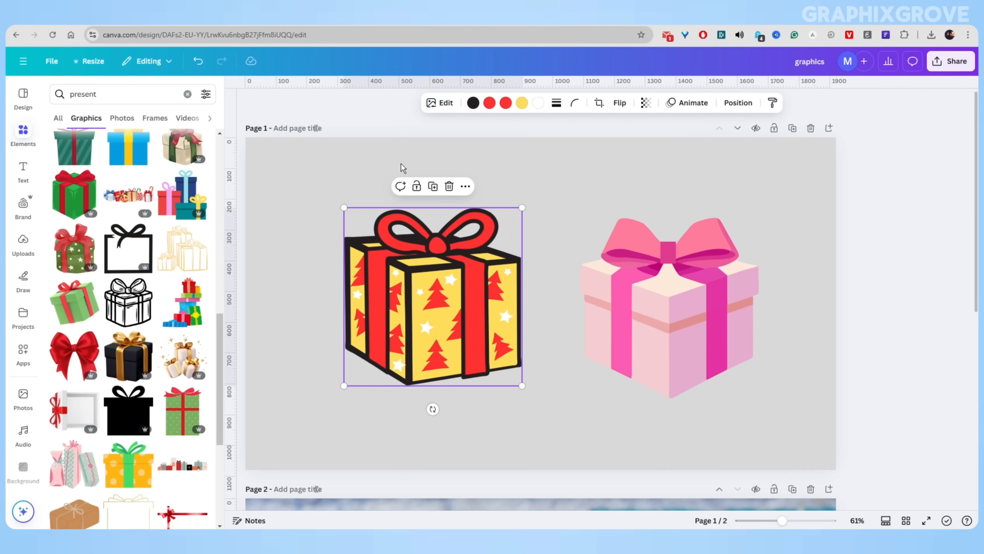
Step: Shrink the yellow Christmas gift to about 507 by 507 and move it up and slightly right
{"action": "left_click", "coordinate": [404, 171]}
{"action": "left_click", "coordinate": [508, 244]}
{"action": "left_click_drag", "start_coordinate": [523, 208], "coordinate": [500, 229]}
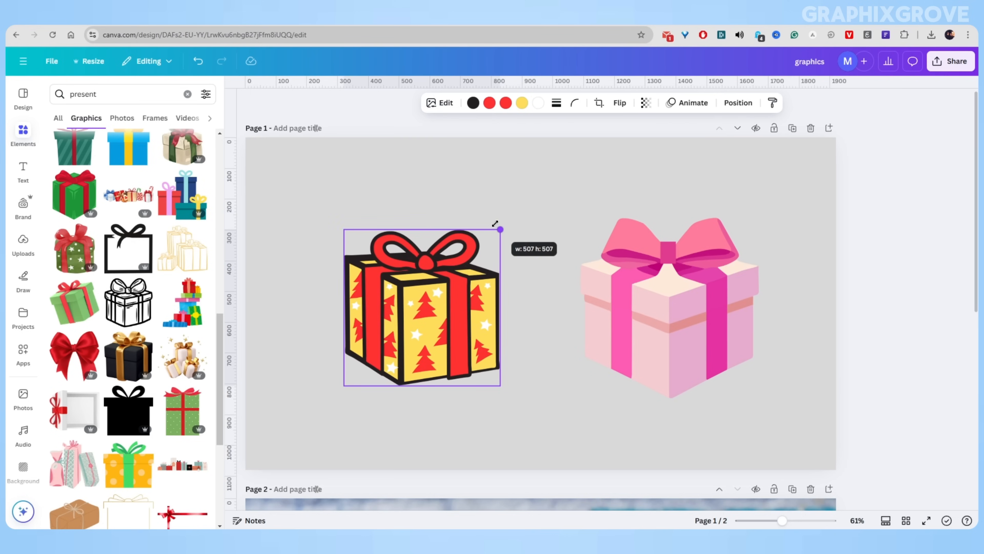
{"action": "left_click_drag", "start_coordinate": [401, 338], "coordinate": [412, 316]}
Step: Shrink the pink gift slightly and move it up beside the yellow Christmas gift
{"action": "left_click", "coordinate": [640, 331]}
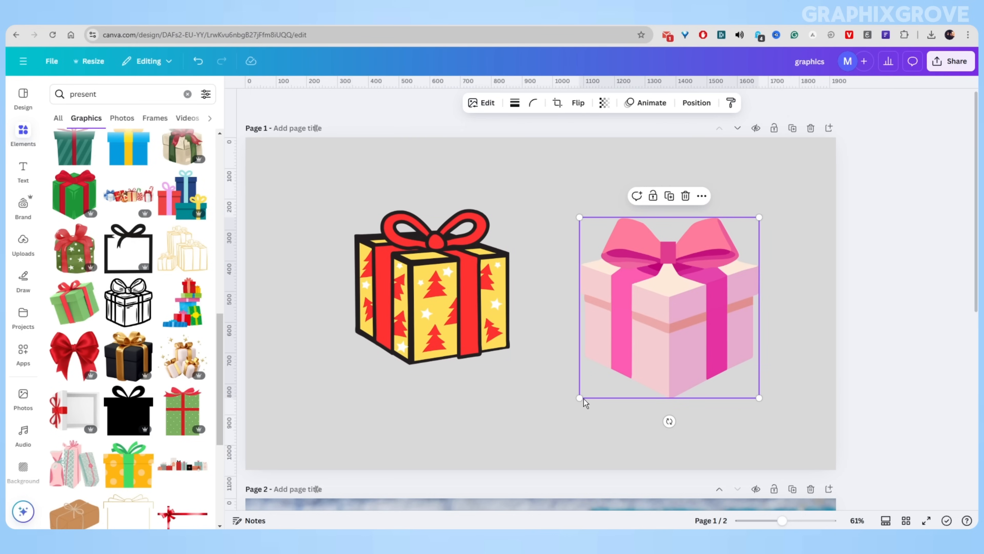
{"action": "left_click_drag", "start_coordinate": [580, 398], "coordinate": [594, 384]}
{"action": "left_click_drag", "start_coordinate": [696, 275], "coordinate": [696, 254]}
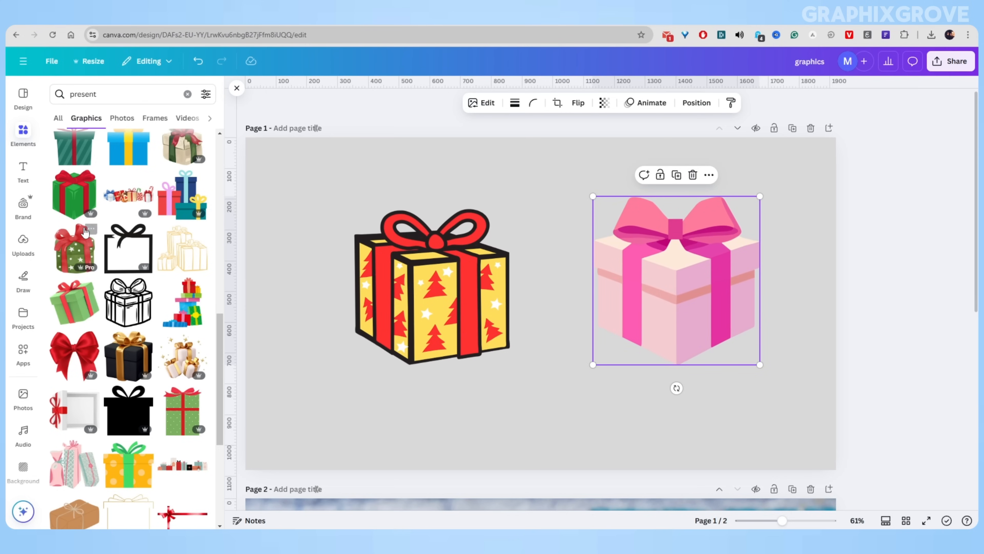
Step: Replace the pink gift with the blue gift with a yellow ribbon, place it beside the yellow gift, and open its light blue colour
{"action": "scroll", "coordinate": [77, 210], "scroll_direction": "down", "scroll_amount": 2}
{"action": "left_click", "coordinate": [692, 175]}
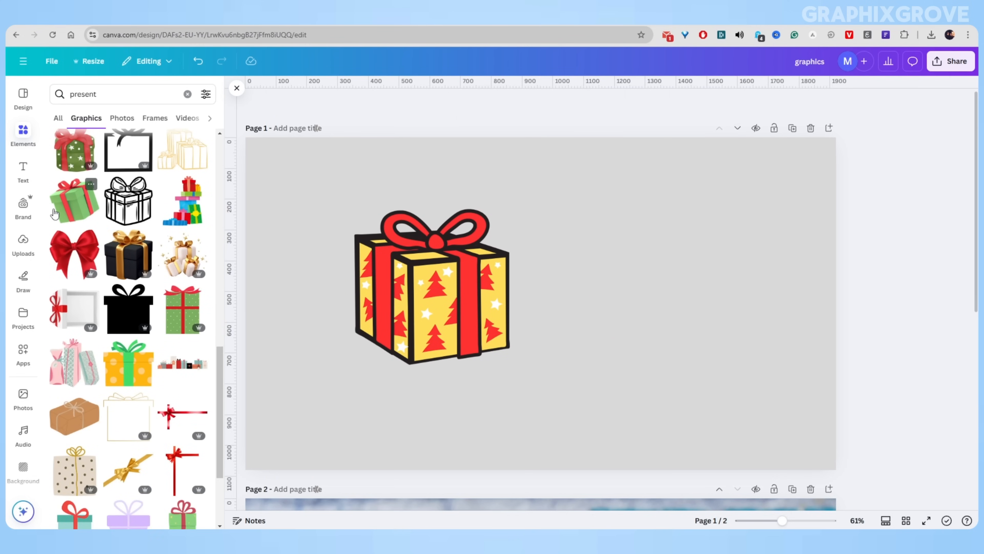
{"action": "scroll", "coordinate": [143, 256], "scroll_direction": "up", "scroll_amount": 3}
{"action": "scroll", "coordinate": [86, 248], "scroll_direction": "up", "scroll_amount": 3}
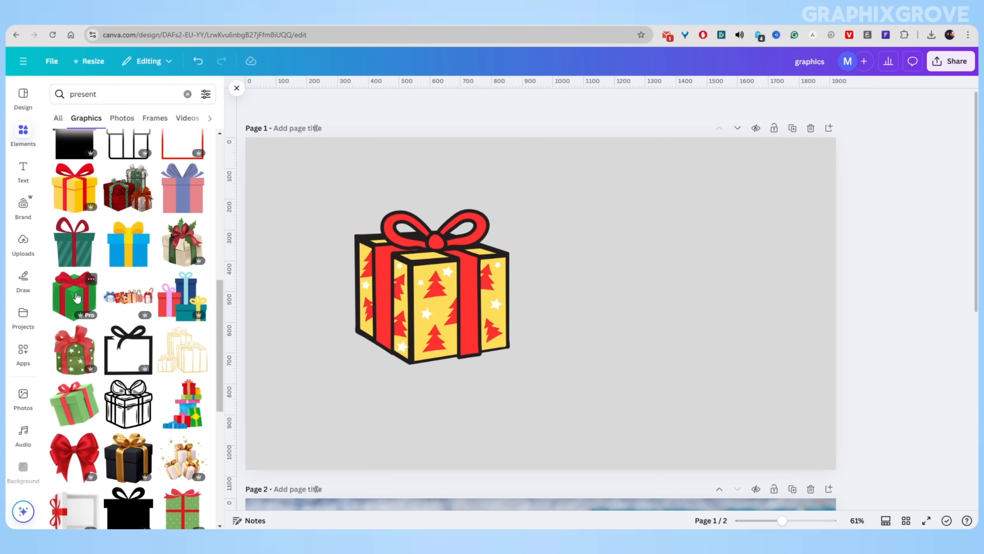
{"action": "left_click", "coordinate": [128, 294]}
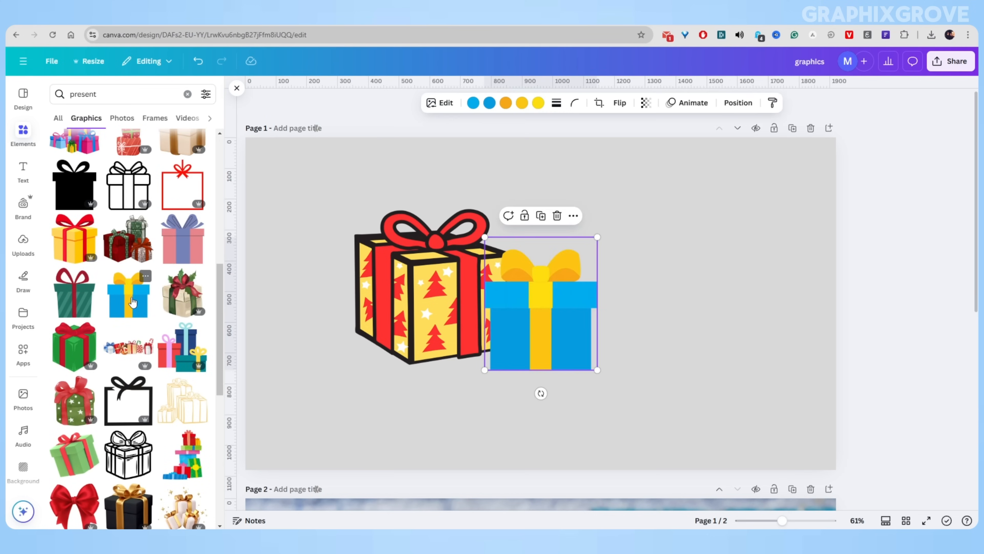
{"action": "left_click_drag", "start_coordinate": [548, 304], "coordinate": [658, 287]}
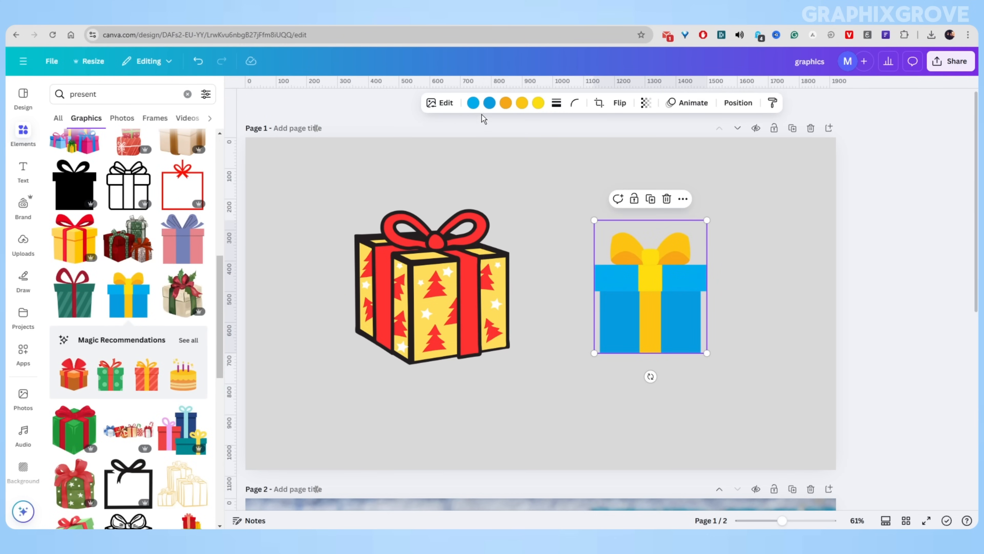
{"action": "left_click", "coordinate": [473, 104]}
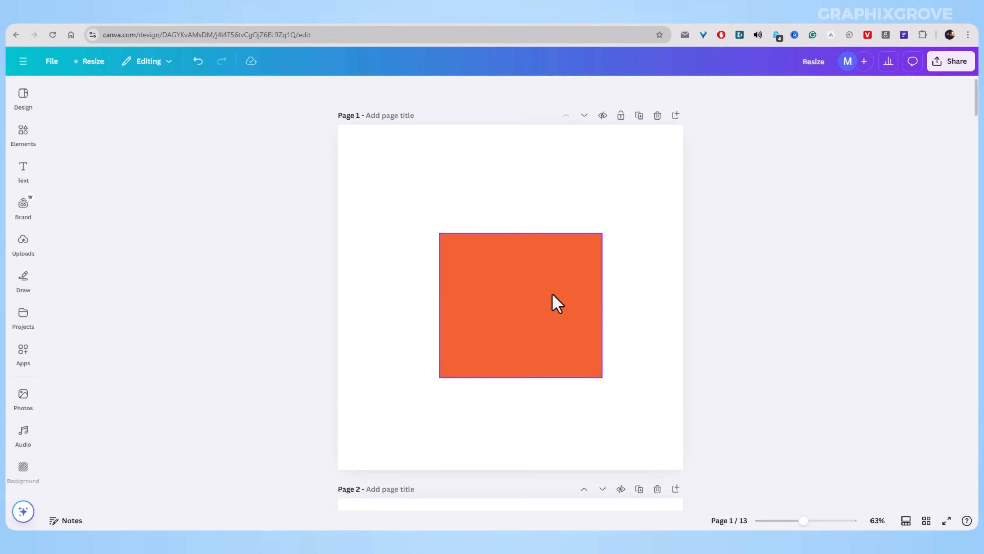
Step: Centre the orange rectangle on page 1 of the Resize design and clear the selection
{"action": "left_click", "coordinate": [553, 294]}
{"action": "left_click", "coordinate": [797, 301]}
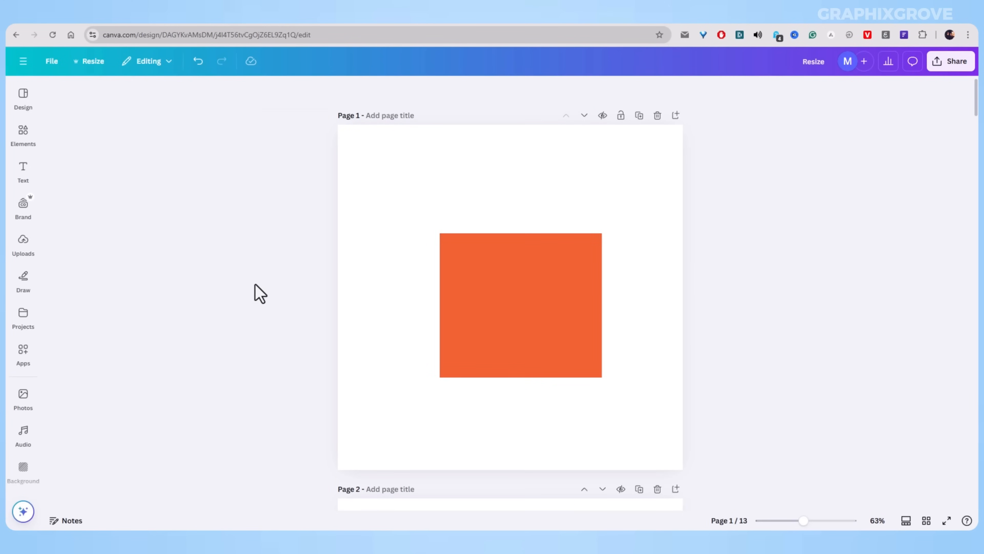
{"action": "left_click_drag", "start_coordinate": [486, 303], "coordinate": [477, 293]}
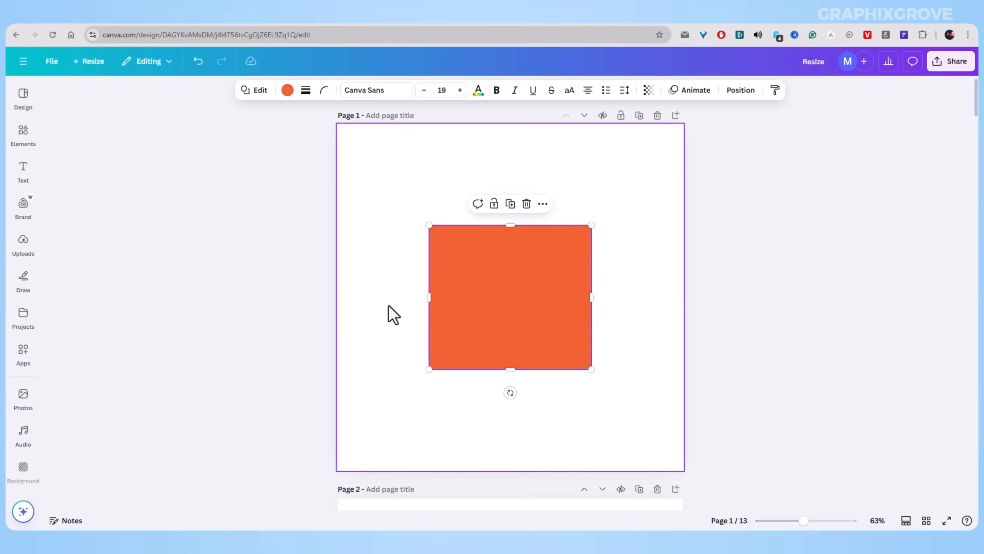
{"action": "left_click", "coordinate": [306, 276]}
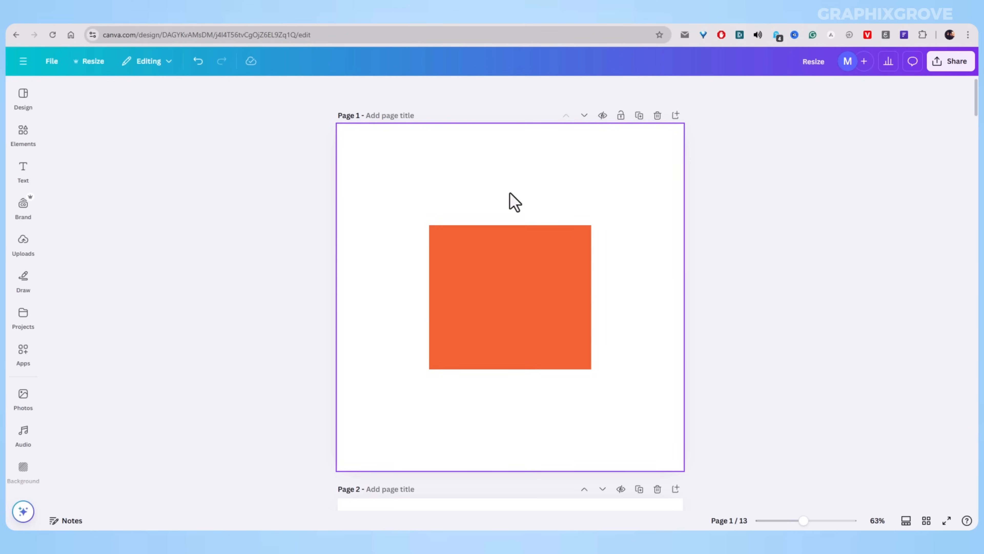
Step: Widen the orange rectangle on both sides, extend its upper edge upward, and scale it down slightly from the lower-left corner
{"action": "left_click", "coordinate": [492, 267]}
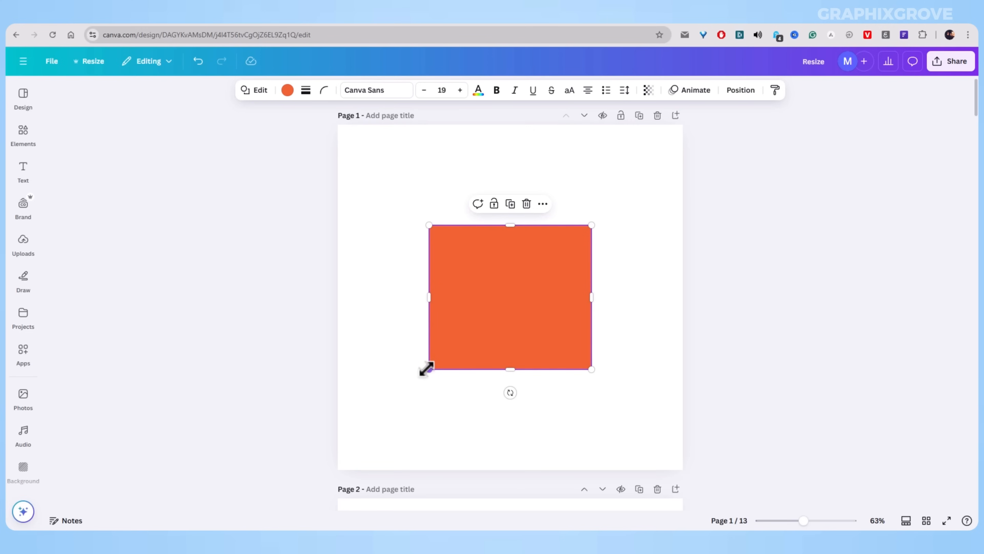
{"action": "mouse_move", "coordinate": [428, 369]}
{"action": "left_mouse_down"}
{"action": "mouse_move", "coordinate": [402, 381]}
{"action": "mouse_move", "coordinate": [429, 365]}
{"action": "left_mouse_up"}
{"action": "left_click_drag", "start_coordinate": [431, 295], "coordinate": [409, 296]}
{"action": "left_click_drag", "start_coordinate": [591, 296], "coordinate": [603, 295]}
{"action": "left_click_drag", "start_coordinate": [504, 223], "coordinate": [505, 197]}
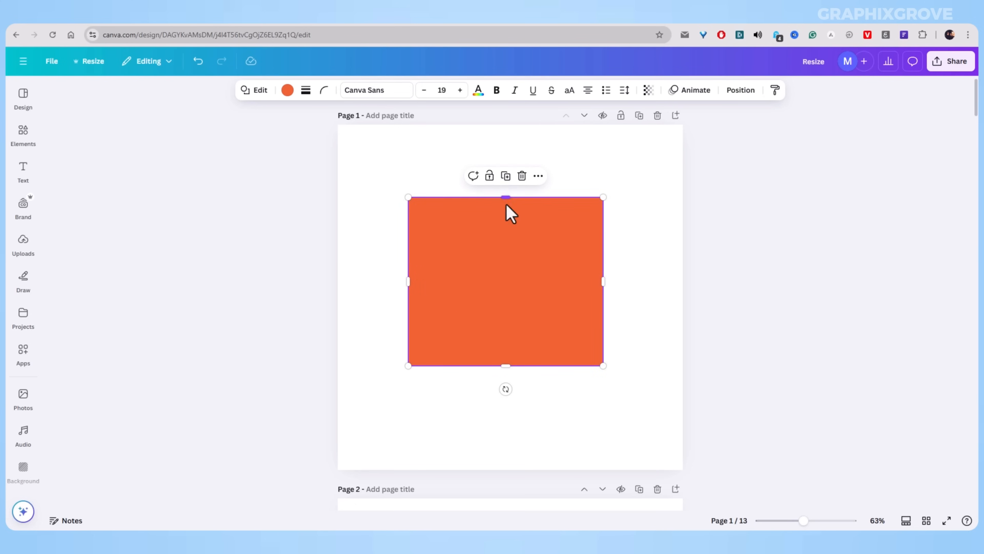
{"action": "left_click_drag", "start_coordinate": [409, 365], "coordinate": [421, 350]}
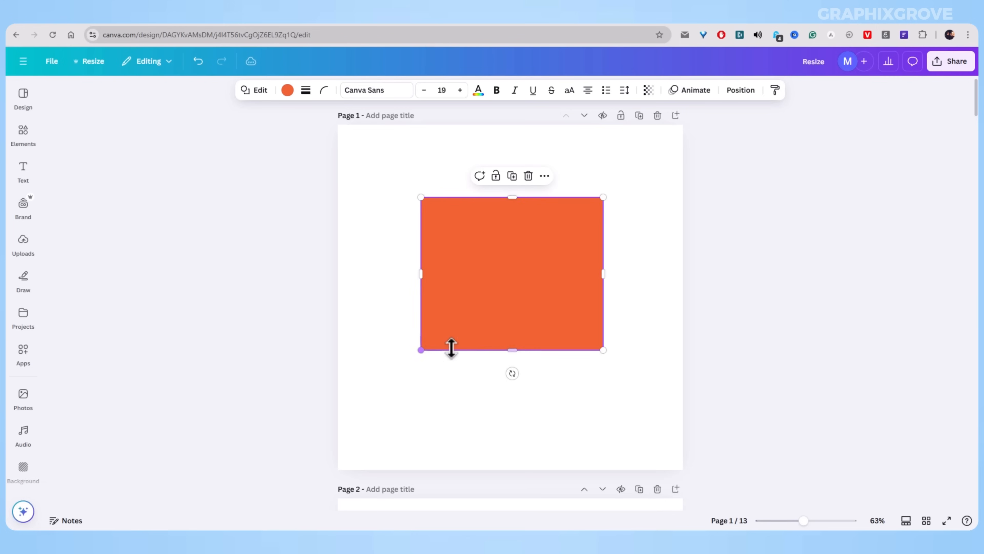
Step: Extend the orange rectangle's lower edge slightly, and shrink the rectangle about its centre using its corner and edges
{"action": "left_click_drag", "start_coordinate": [512, 349], "coordinate": [512, 357]}
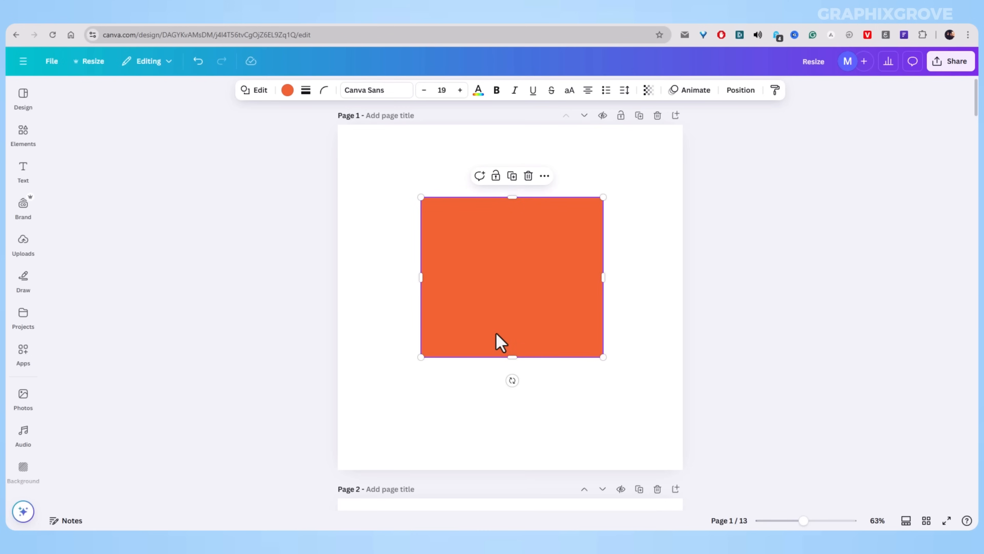
{"action": "key", "text": "alt"}
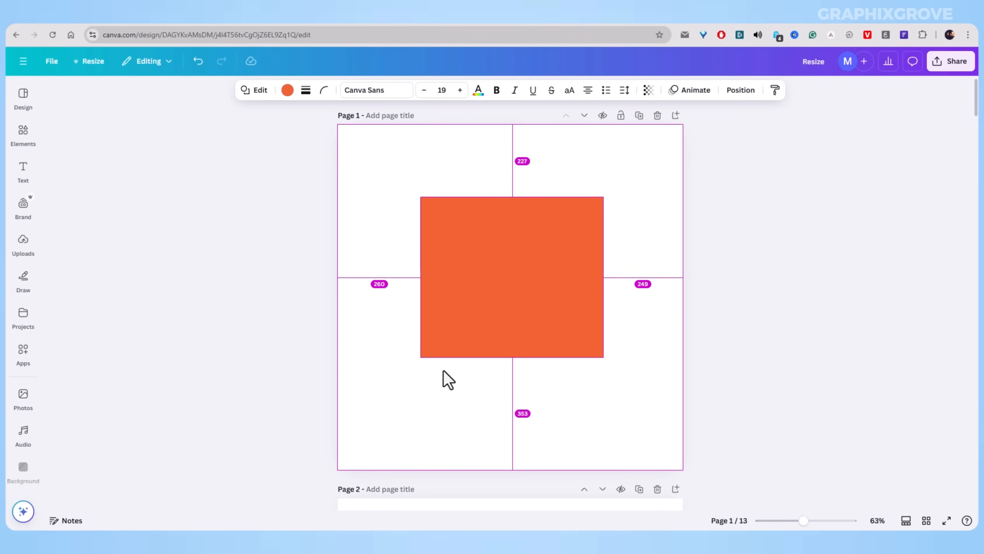
{"action": "left_click_drag", "start_coordinate": [425, 355], "coordinate": [441, 345]}
{"action": "left_click_drag", "start_coordinate": [512, 345], "coordinate": [512, 341]}
{"action": "left_click_drag", "start_coordinate": [604, 277], "coordinate": [581, 278]}
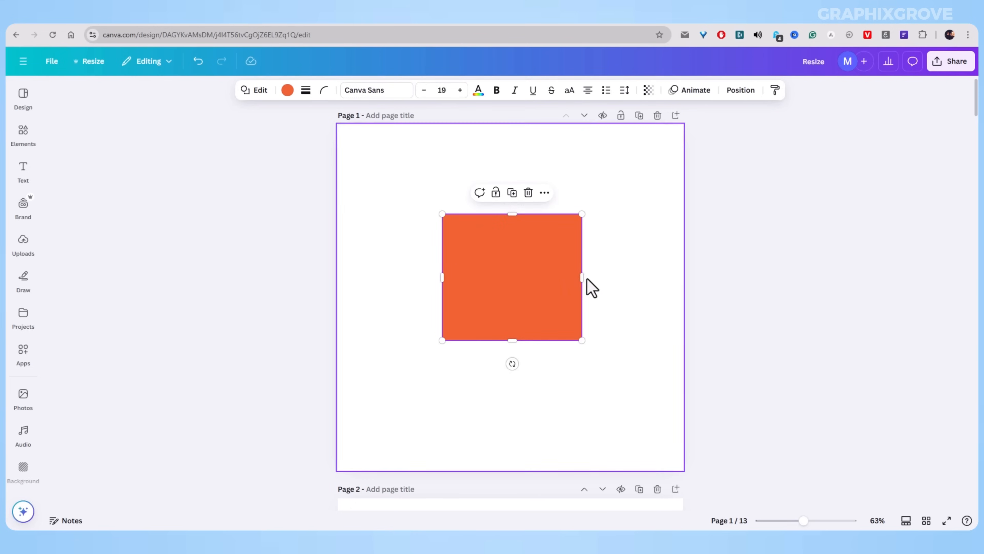
Step: Stretch the orange rectangle from its side and lower edges into a nearly square shape and centre it on page 1
{"action": "left_click", "coordinate": [587, 279]}
{"action": "left_click", "coordinate": [579, 281]}
{"action": "left_click_drag", "start_coordinate": [592, 278], "coordinate": [559, 279]}
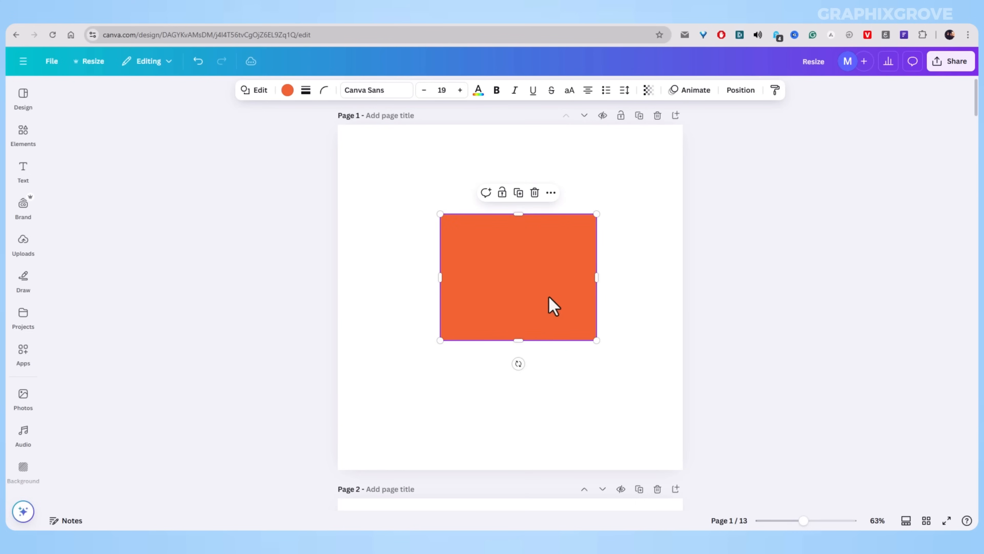
{"action": "mouse_move", "coordinate": [513, 341]}
{"action": "left_mouse_down"}
{"action": "mouse_move", "coordinate": [521, 369]}
{"action": "mouse_move", "coordinate": [521, 323]}
{"action": "left_mouse_up"}
{"action": "left_click_drag", "start_coordinate": [442, 285], "coordinate": [434, 285]}
{"action": "left_click", "coordinate": [499, 287]}
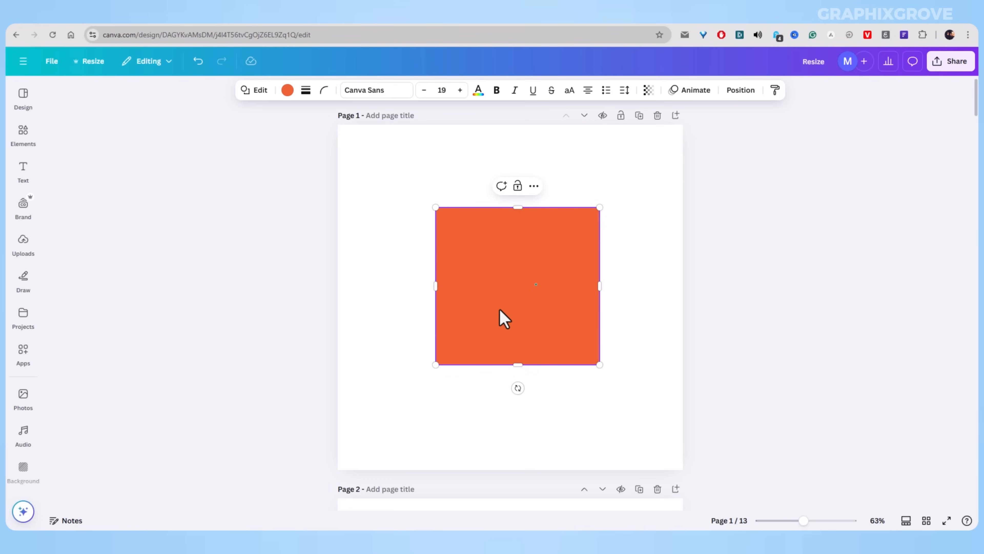
{"action": "mouse_move", "coordinate": [500, 310]}
{"action": "left_mouse_down"}
{"action": "mouse_move", "coordinate": [512, 321]}
{"action": "mouse_move", "coordinate": [503, 321]}
{"action": "left_mouse_up"}
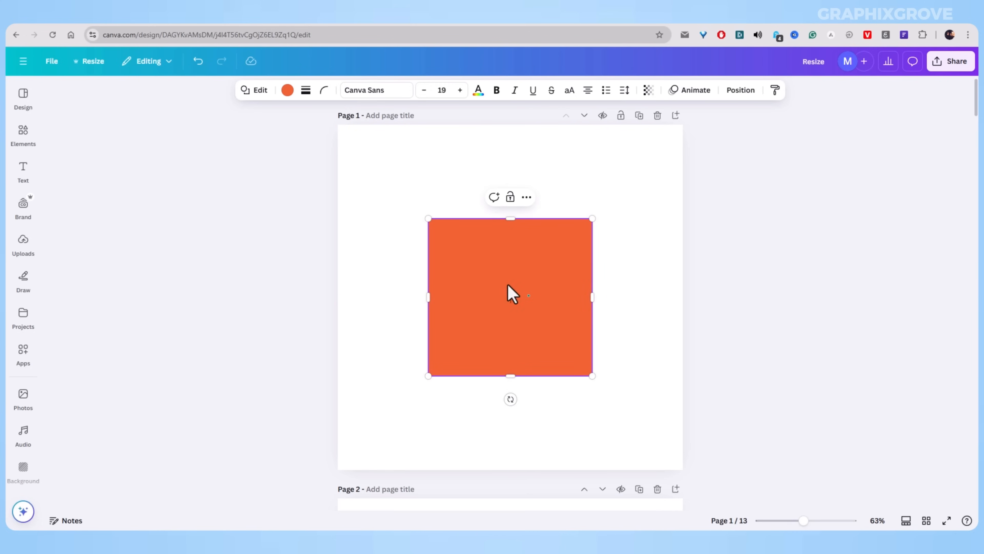
Step: Set the orange rectangle's width to 1000 px and centre it on the page
{"action": "left_click", "coordinate": [742, 93]}
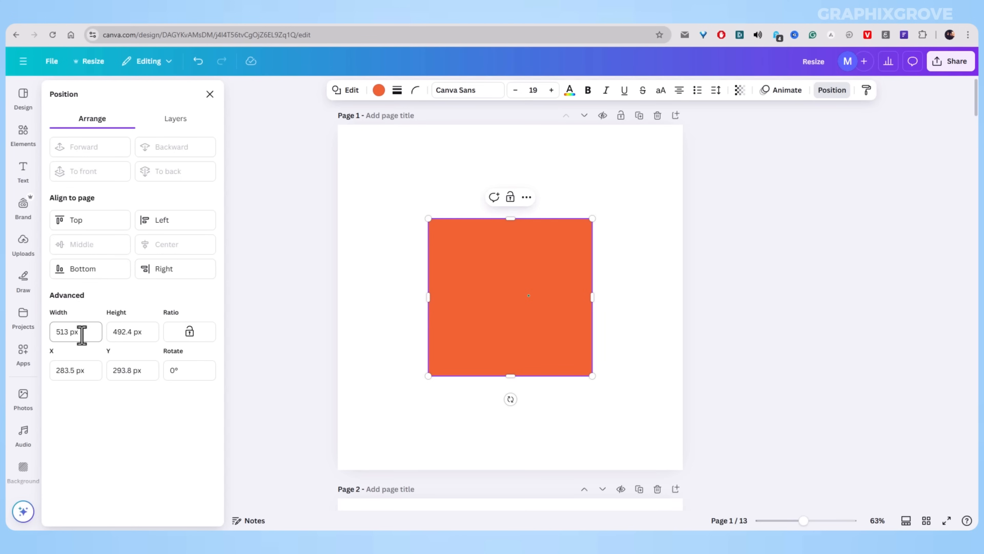
{"action": "left_click", "coordinate": [68, 332]}
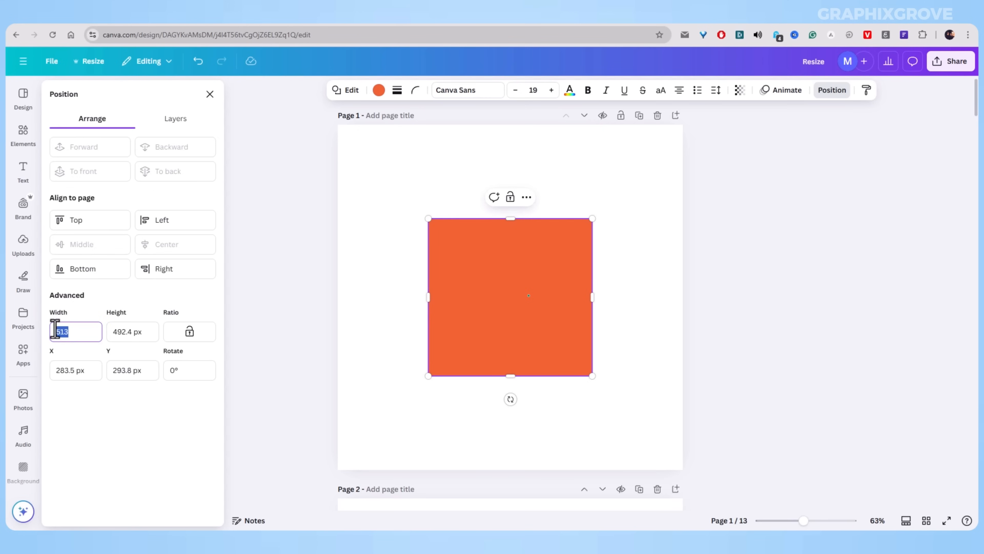
{"action": "type", "text": "1000"}
{"action": "key", "text": "Return"}
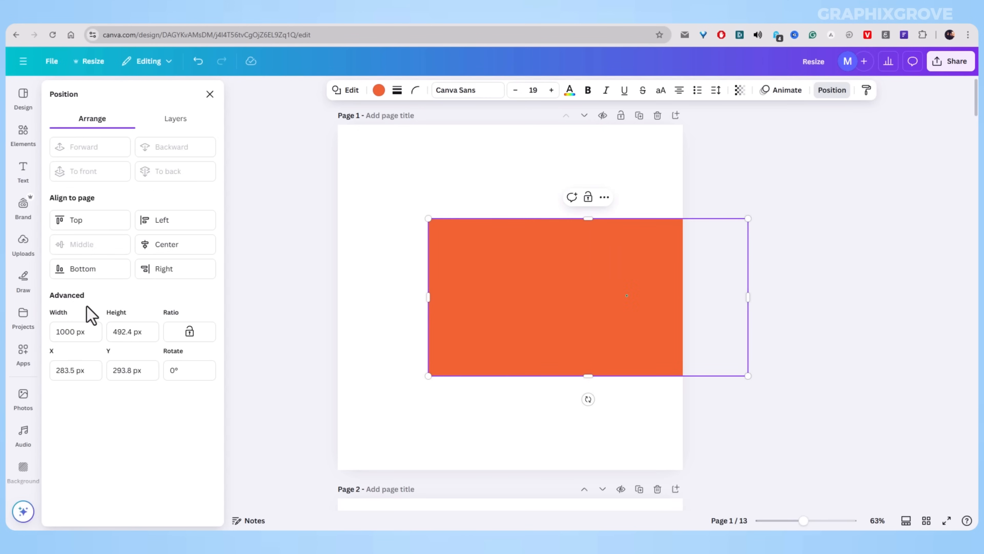
{"action": "left_click_drag", "start_coordinate": [522, 290], "coordinate": [441, 289]}
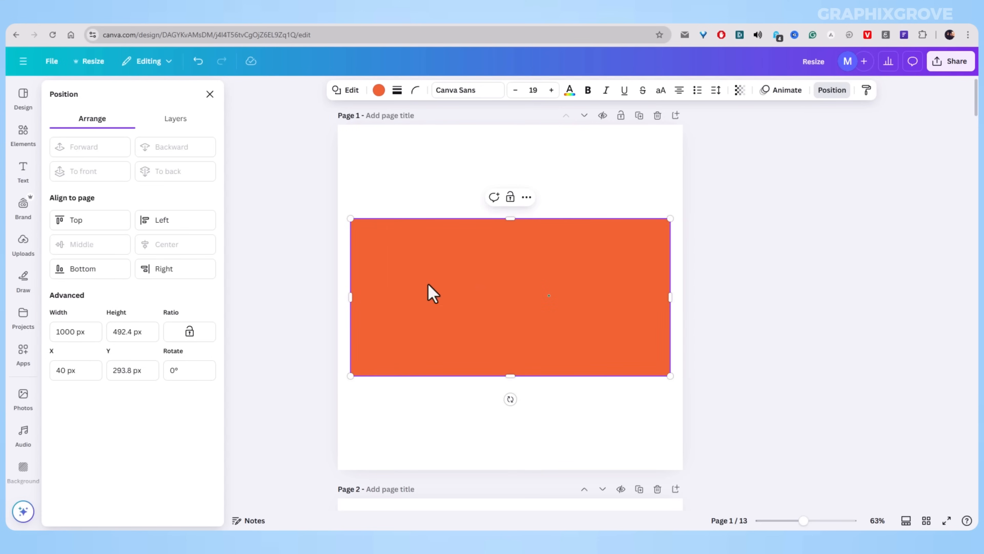
Step: Lock the orange rectangle's aspect ratio and set its height to 100 px
{"action": "left_click", "coordinate": [187, 334]}
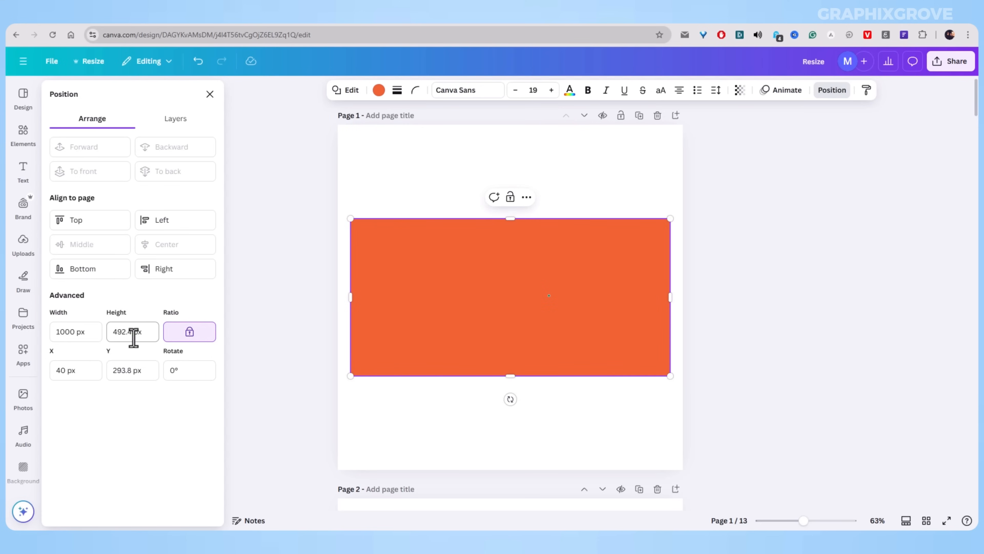
{"action": "left_click", "coordinate": [117, 332]}
{"action": "left_click_drag", "start_coordinate": [138, 332], "coordinate": [103, 334]}
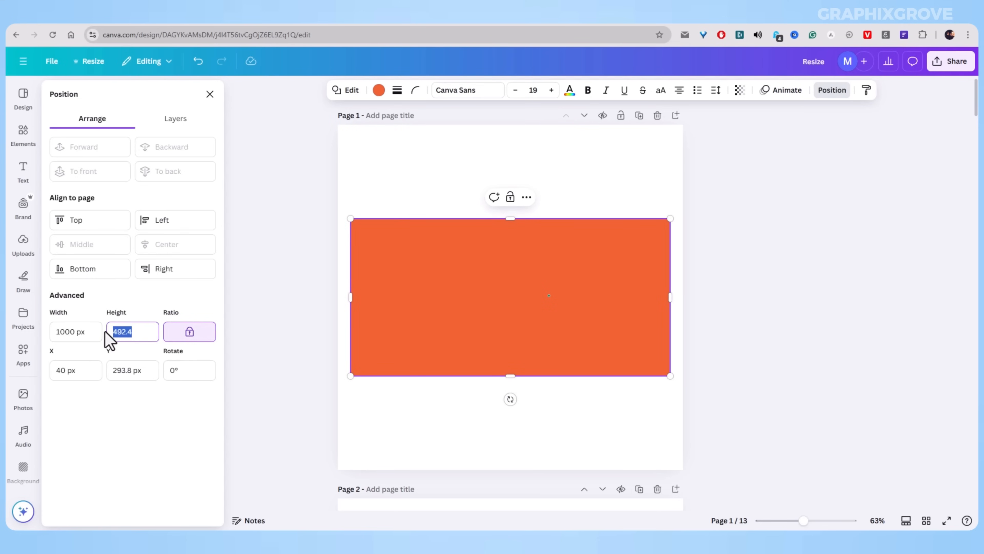
{"action": "type", "text": "100"}
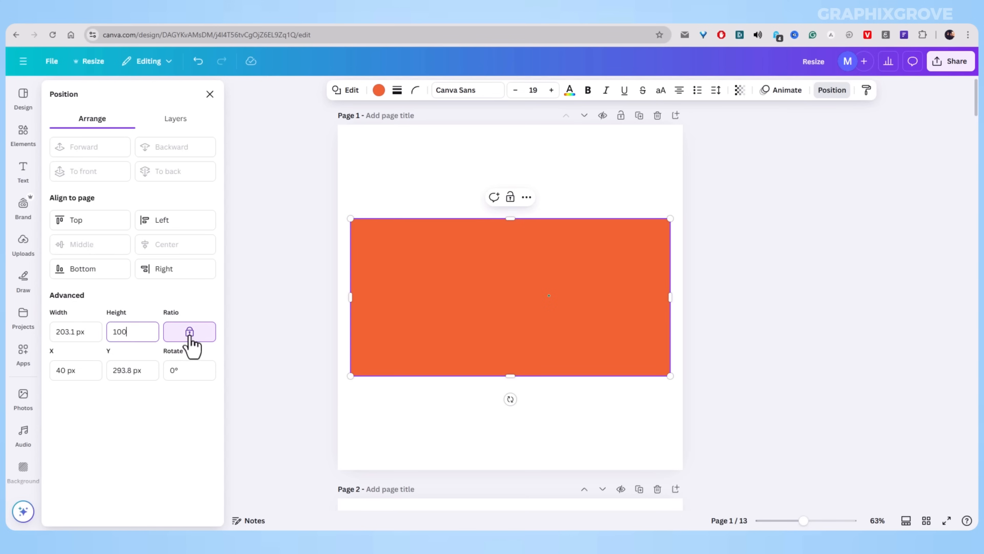
Step: Unlock the orange rectangle's aspect ratio and set both its width and height to 1000 px
{"action": "left_click", "coordinate": [189, 333]}
{"action": "left_click_drag", "start_coordinate": [85, 332], "coordinate": [49, 334]}
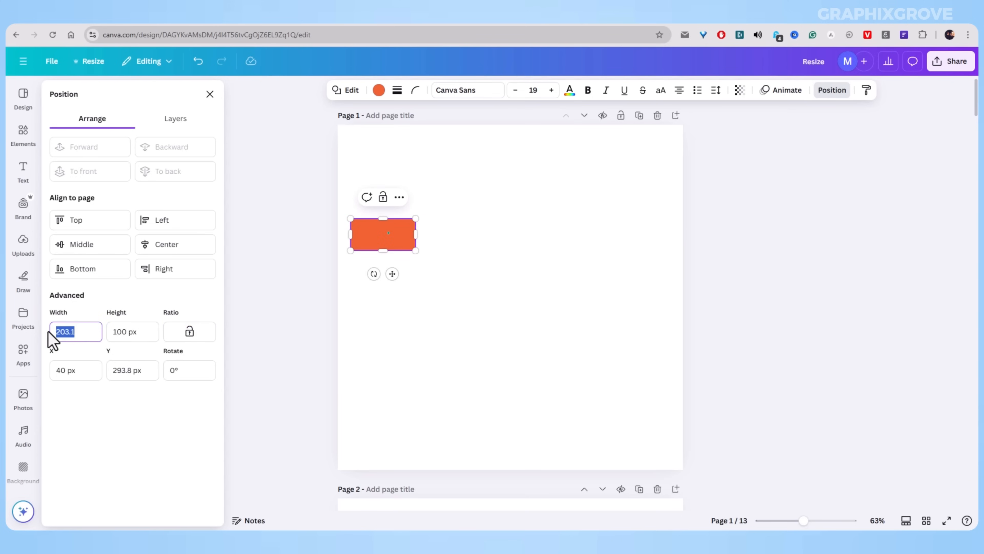
{"action": "type", "text": "100"}
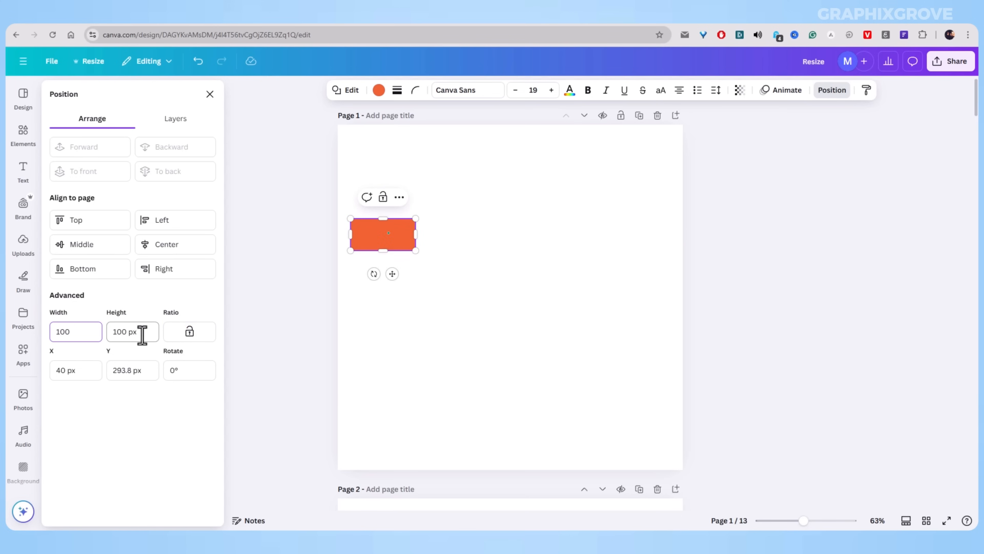
{"action": "type", "text": "0"}
{"action": "left_click_drag", "start_coordinate": [143, 333], "coordinate": [121, 332]}
{"action": "type", "text": "1000"}
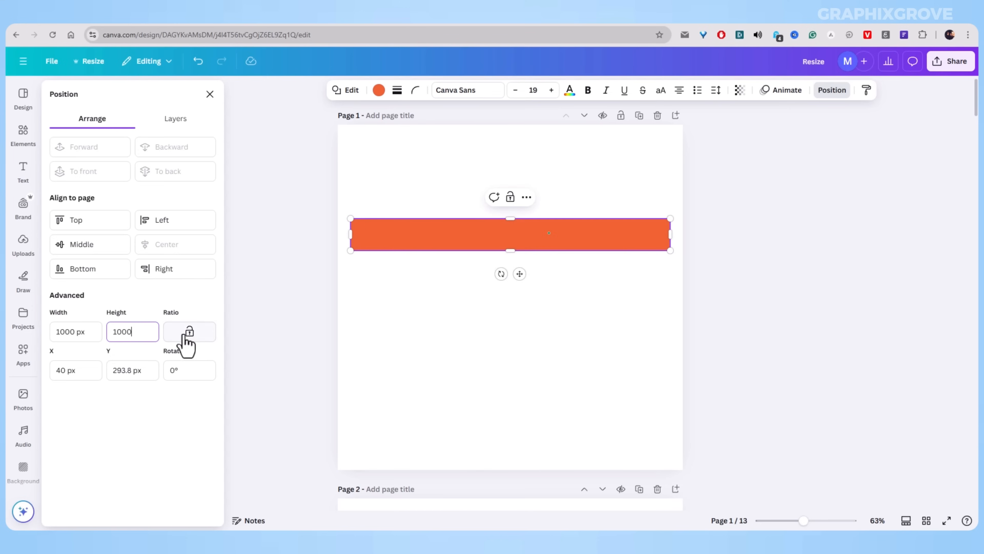
Step: Lock the orange square's aspect ratio, scale it to 800 px high, and position it centred horizontally on the page
{"action": "left_click", "coordinate": [188, 333]}
{"action": "left_click_drag", "start_coordinate": [490, 350], "coordinate": [491, 276]}
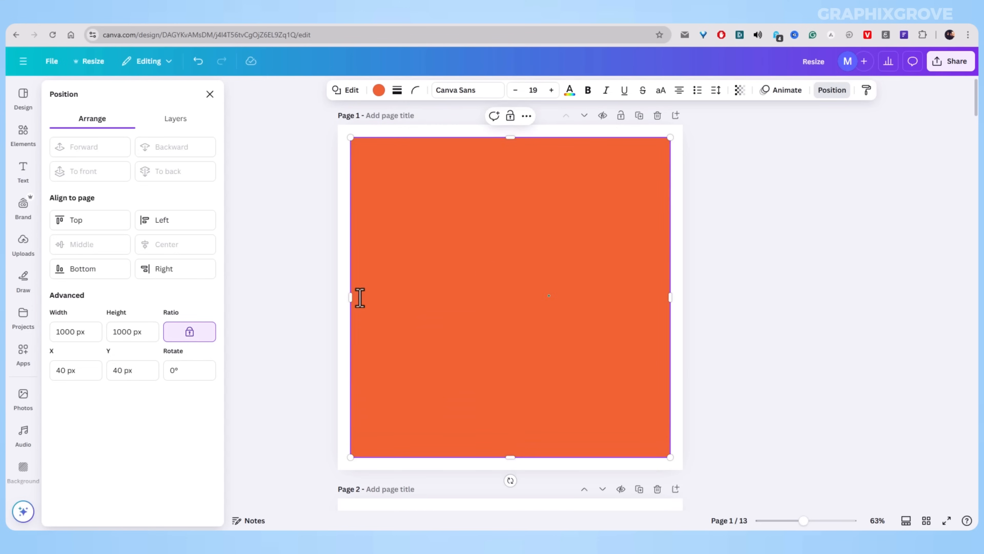
{"action": "left_click", "coordinate": [131, 333]}
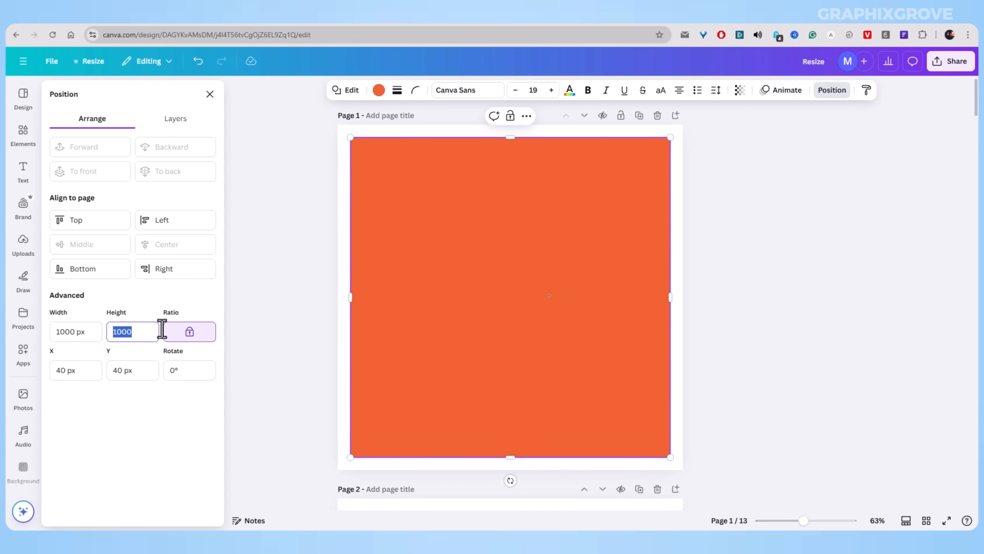
{"action": "type", "text": "8"}
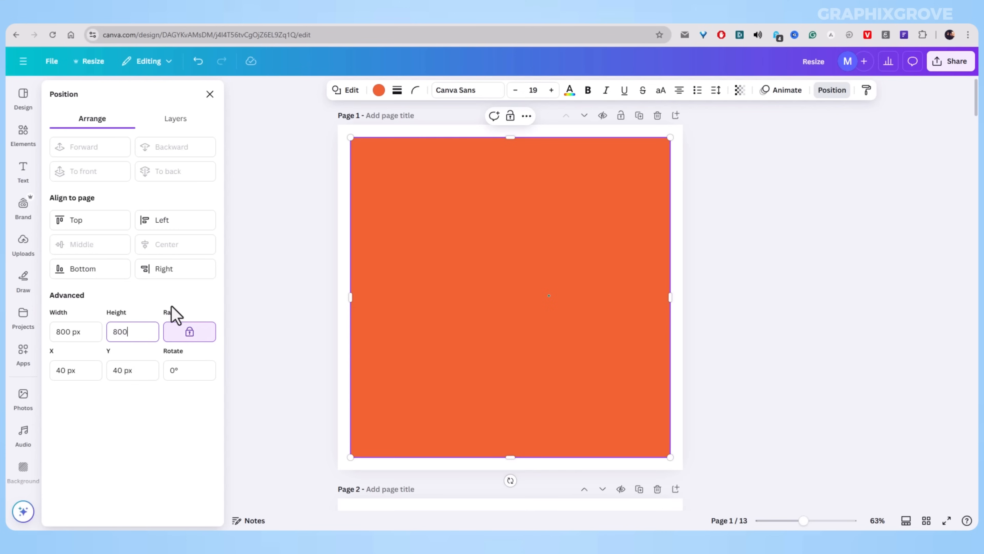
{"action": "key", "text": "Return"}
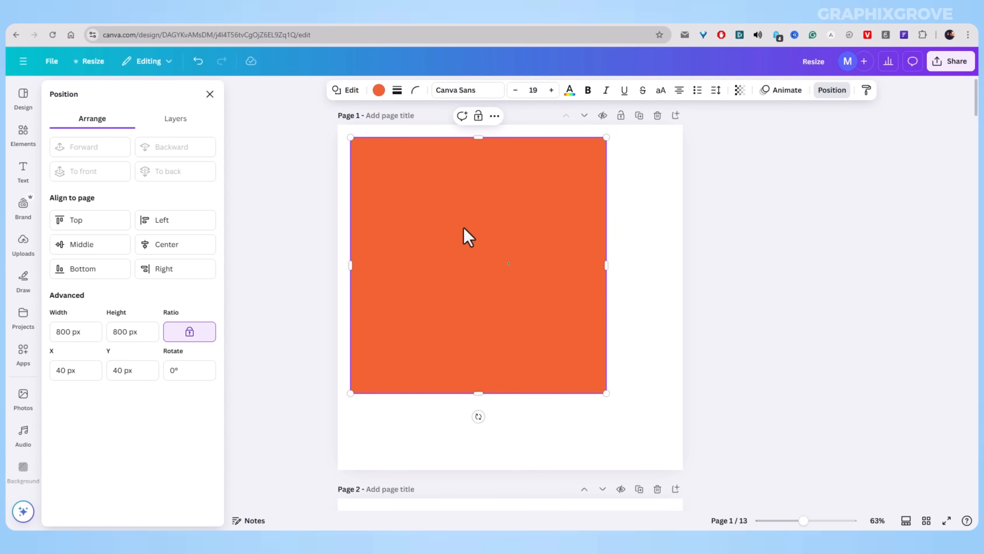
{"action": "left_click_drag", "start_coordinate": [464, 229], "coordinate": [495, 248]}
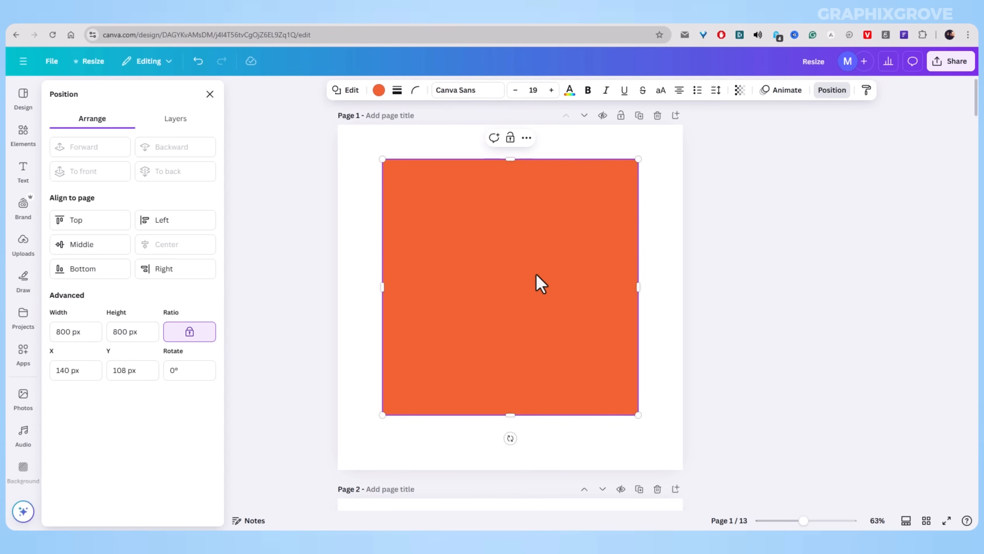
Step: Narrow the orange square symmetrically about its centre to about 740 px wide, keeping its height, and clear the selection
{"action": "left_click_drag", "start_coordinate": [541, 287], "coordinate": [512, 292]}
{"action": "mouse_move", "coordinate": [383, 288]}
{"action": "left_mouse_down"}
{"action": "mouse_move", "coordinate": [367, 288]}
{"action": "mouse_move", "coordinate": [392, 287]}
{"action": "left_mouse_up"}
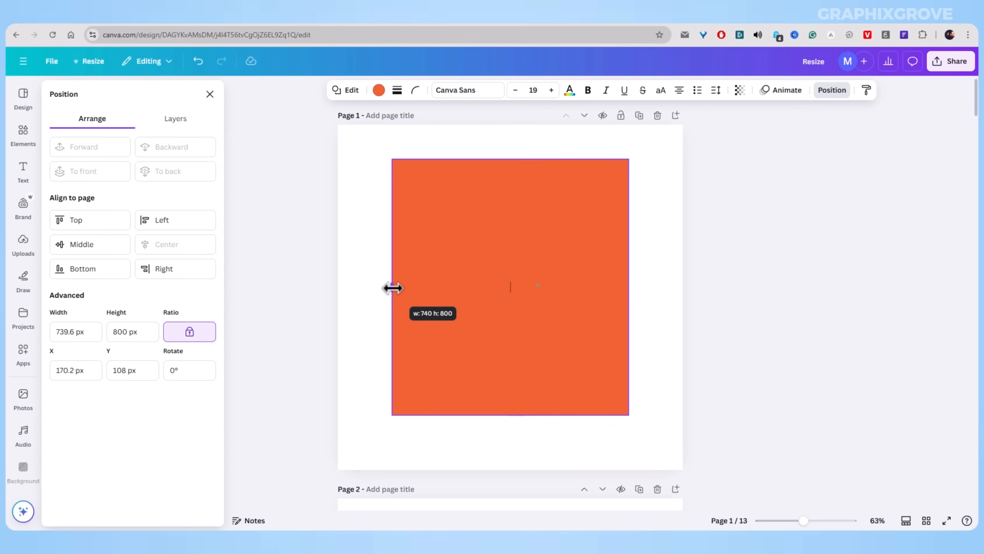
{"action": "left_click", "coordinate": [340, 286]}
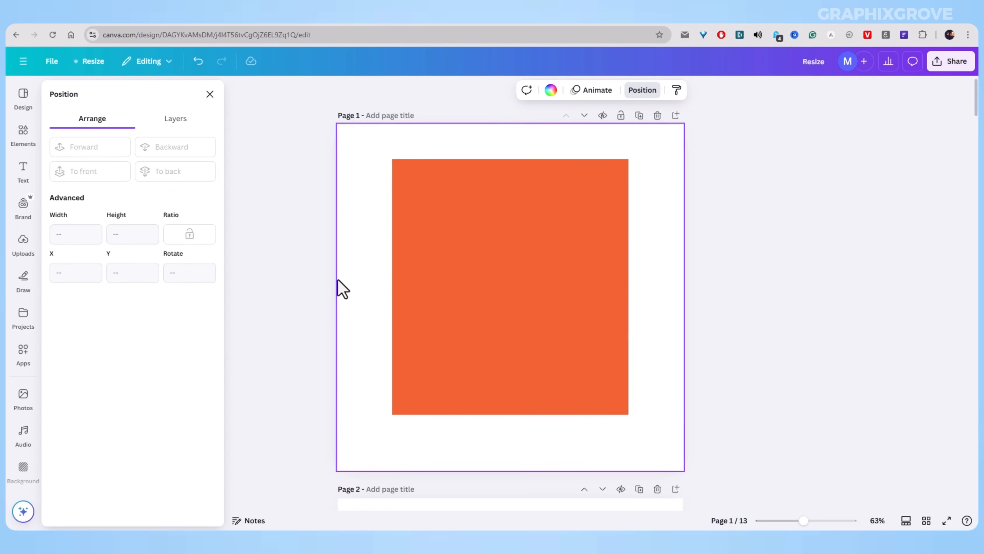
{"action": "left_click", "coordinate": [254, 275]}
Step: In the Capitalization design, shrink the outlined balloon graphic, place it centred over the word BIRTHDAY, and clear the selection
{"action": "left_click_drag", "start_coordinate": [506, 278], "coordinate": [505, 288]}
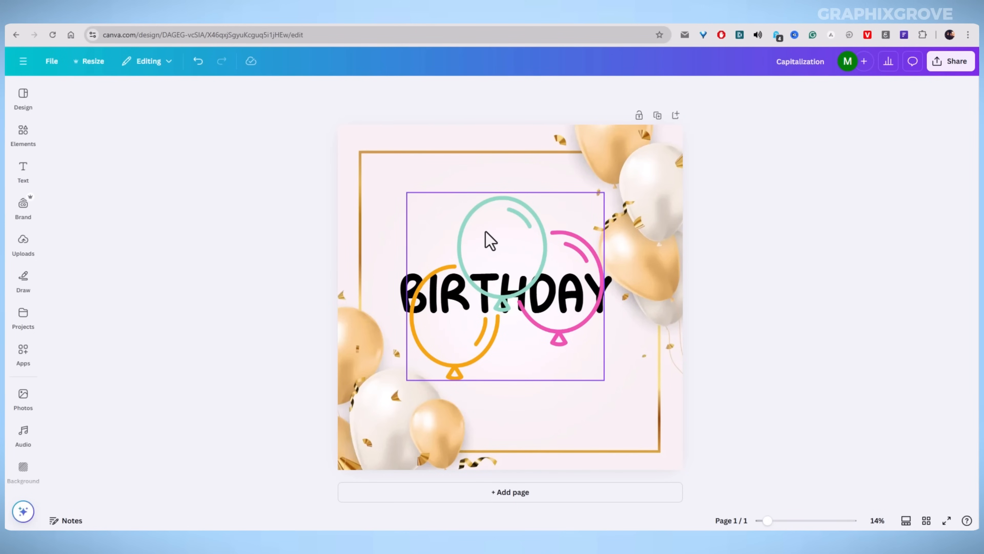
{"action": "left_click_drag", "start_coordinate": [487, 236], "coordinate": [483, 222]}
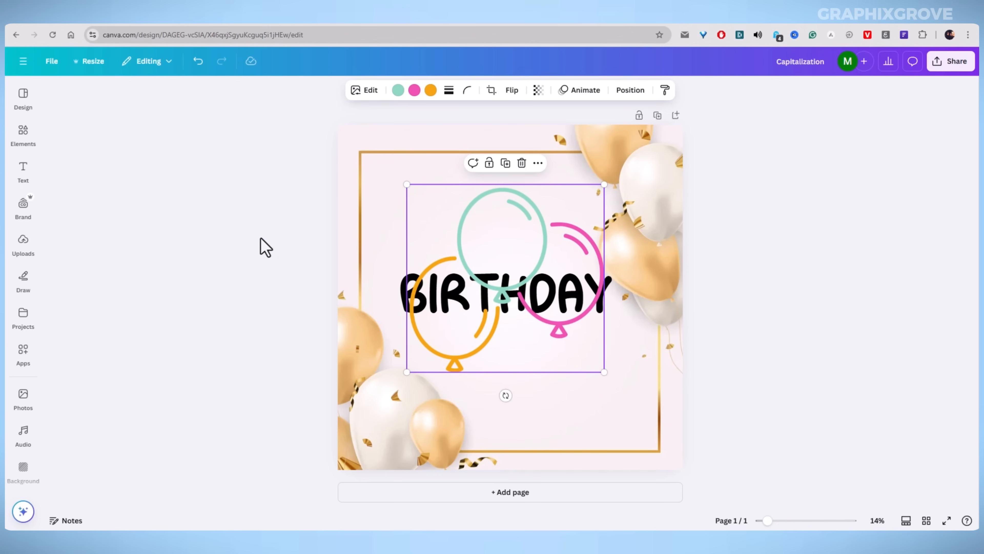
{"action": "left_click_drag", "start_coordinate": [494, 269], "coordinate": [491, 260]}
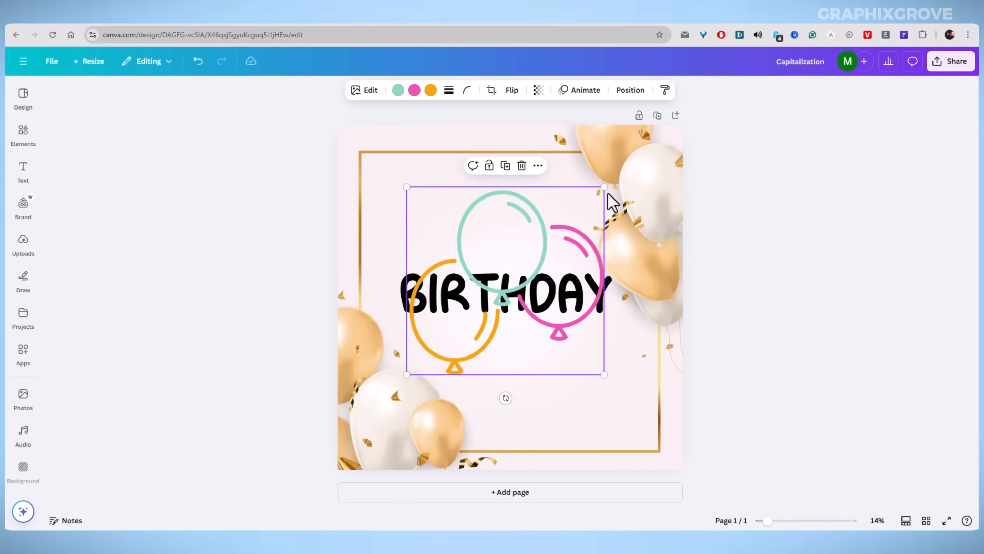
{"action": "left_click_drag", "start_coordinate": [604, 188], "coordinate": [576, 214]}
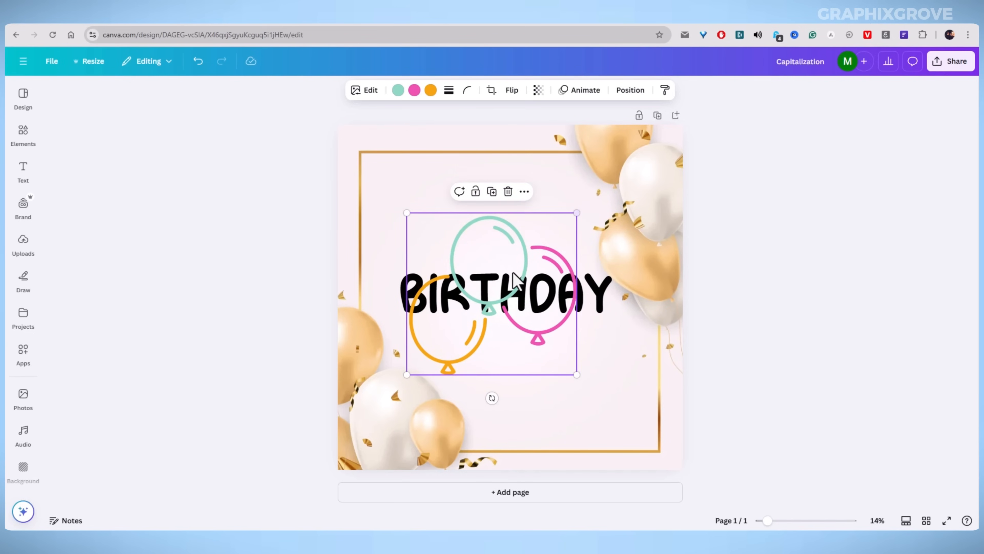
{"action": "left_click_drag", "start_coordinate": [512, 271], "coordinate": [523, 262]}
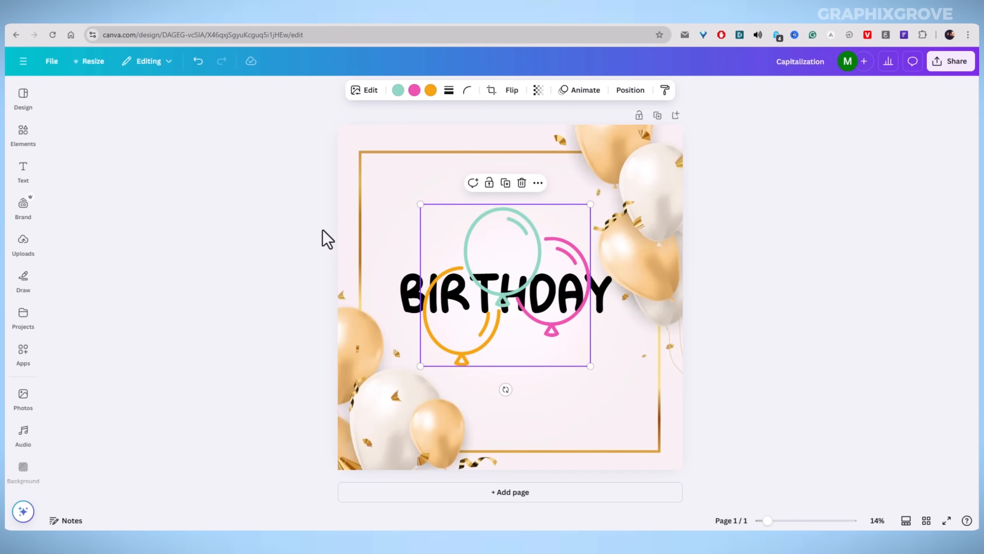
{"action": "left_click", "coordinate": [285, 310]}
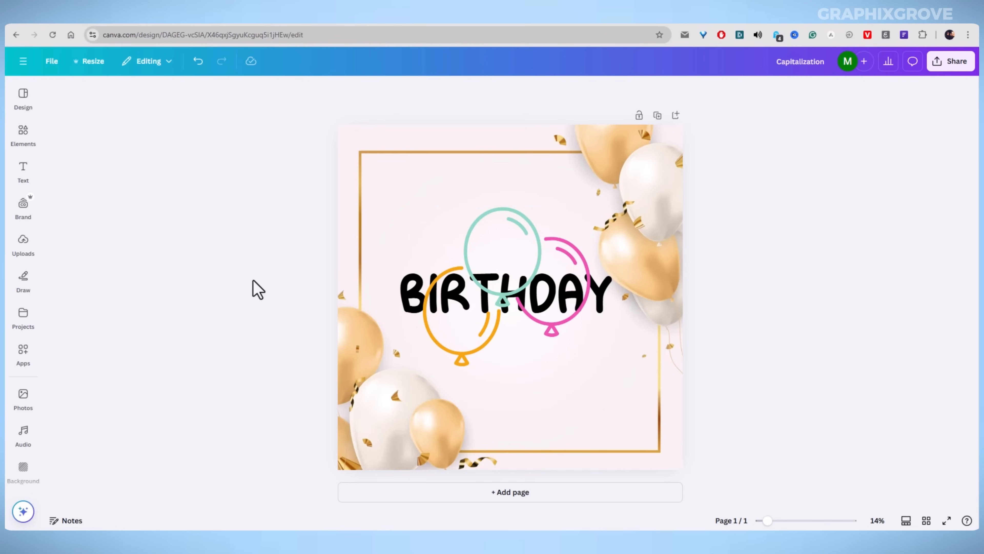
Step: Send the outlined balloon graphic one layer backward behind the BIRTHDAY text and nudge its position slightly
{"action": "mouse_move", "coordinate": [510, 255]}
{"action": "left_mouse_down"}
{"action": "mouse_move", "coordinate": [512, 233]}
{"action": "mouse_move", "coordinate": [512, 241]}
{"action": "left_mouse_up"}
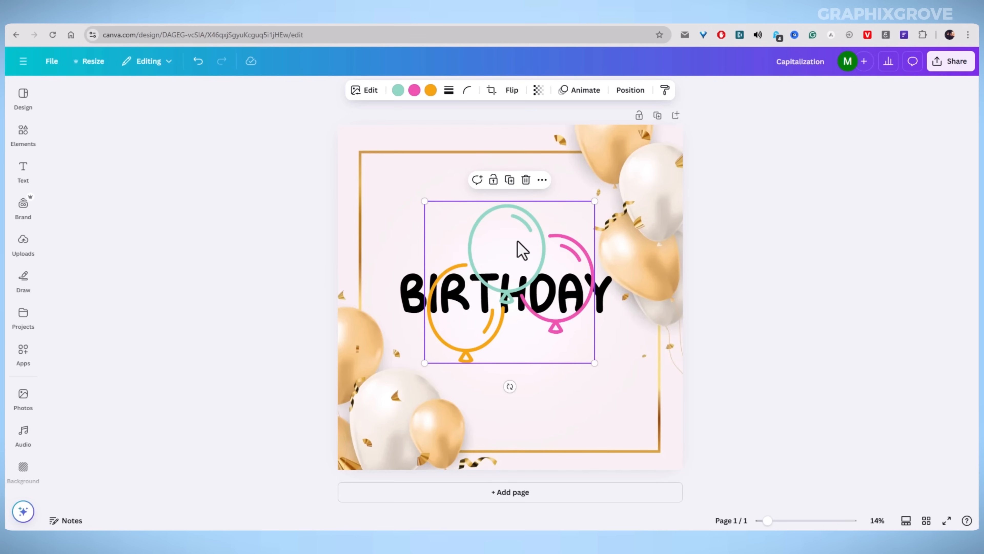
{"action": "right_click", "coordinate": [522, 250]}
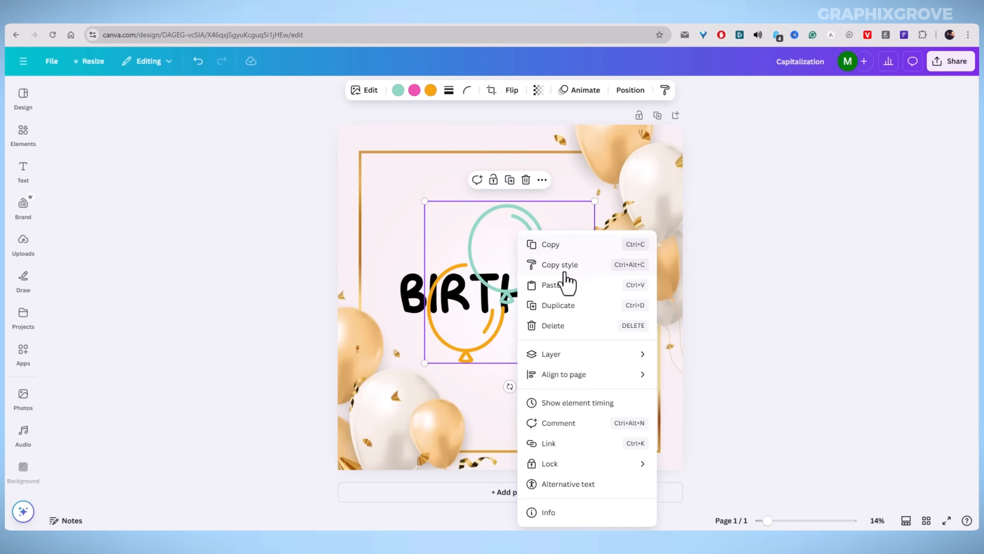
{"action": "mouse_move", "coordinate": [566, 356]}
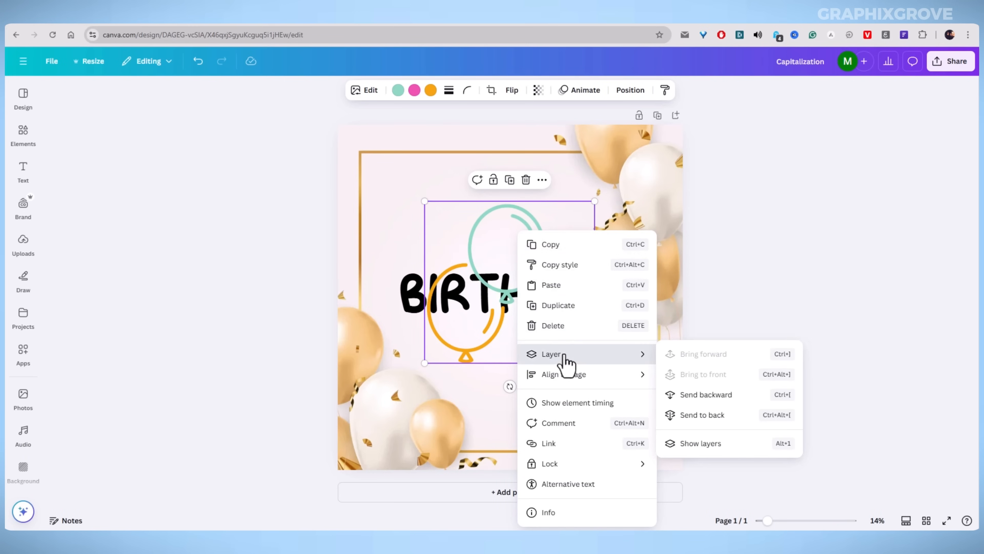
{"action": "left_click", "coordinate": [696, 401]}
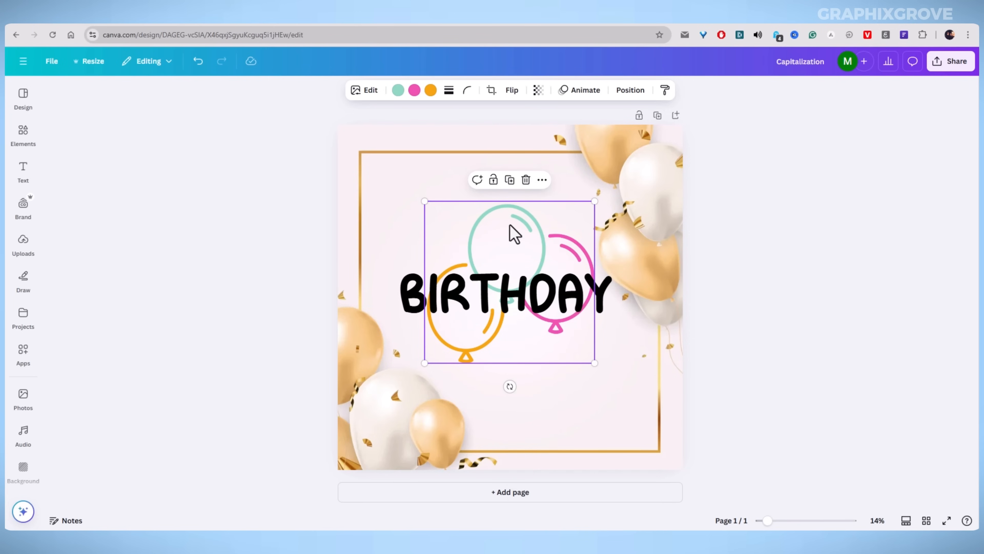
{"action": "mouse_move", "coordinate": [512, 231]}
{"action": "left_mouse_down"}
{"action": "mouse_move", "coordinate": [502, 206]}
{"action": "mouse_move", "coordinate": [508, 227]}
{"action": "left_mouse_up"}
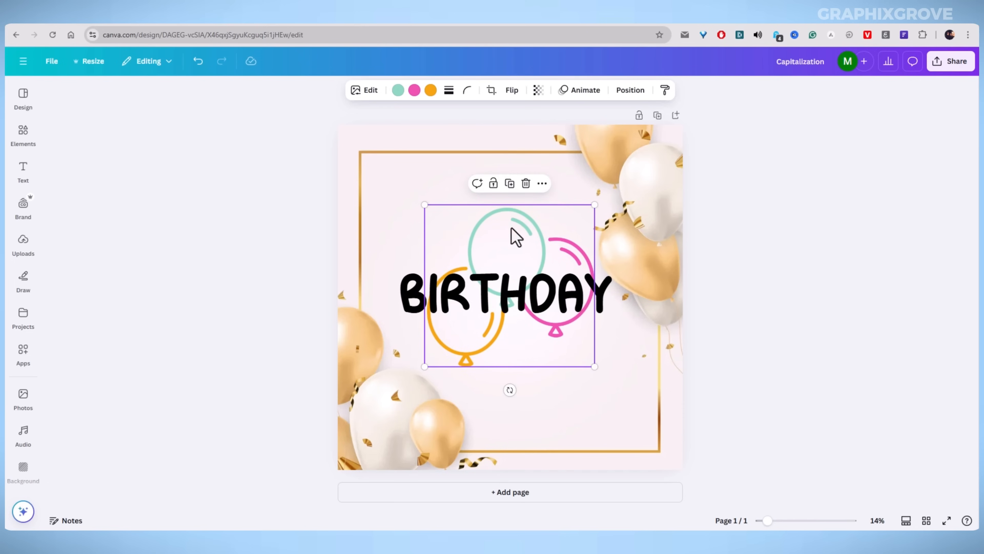
Step: Try sending the outlined balloon graphic to the very back of the design, undo it, and clear the selection
{"action": "right_click", "coordinate": [510, 245]}
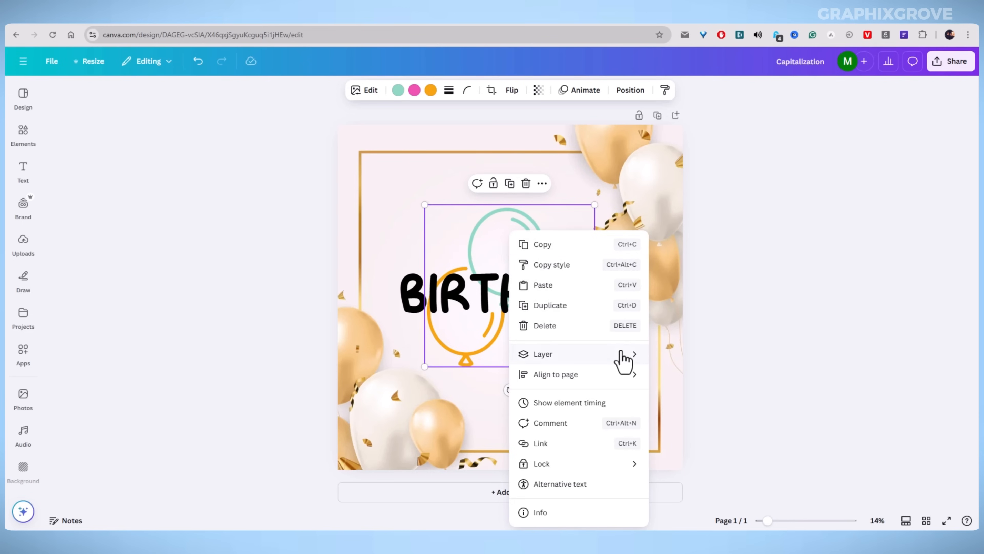
{"action": "mouse_move", "coordinate": [622, 355]}
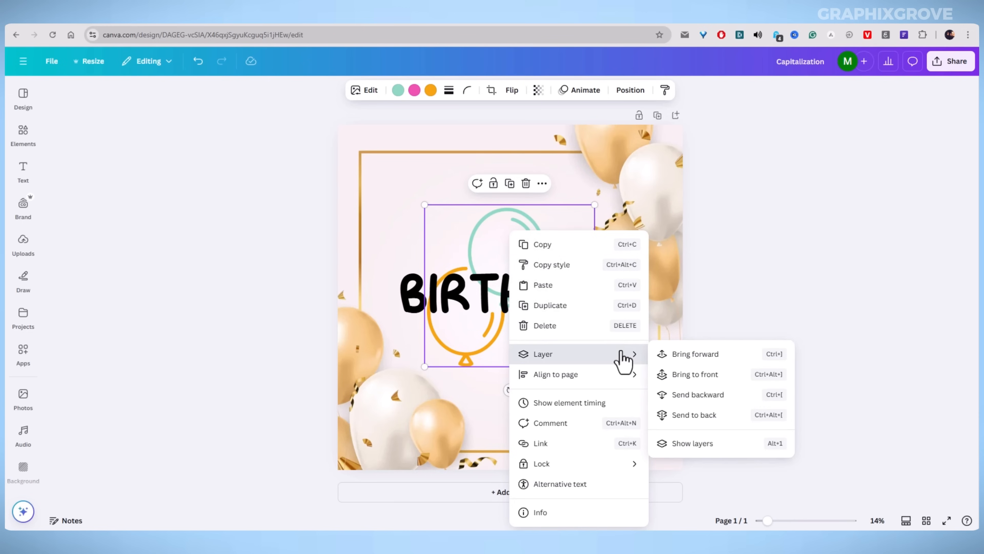
{"action": "left_click", "coordinate": [693, 421]}
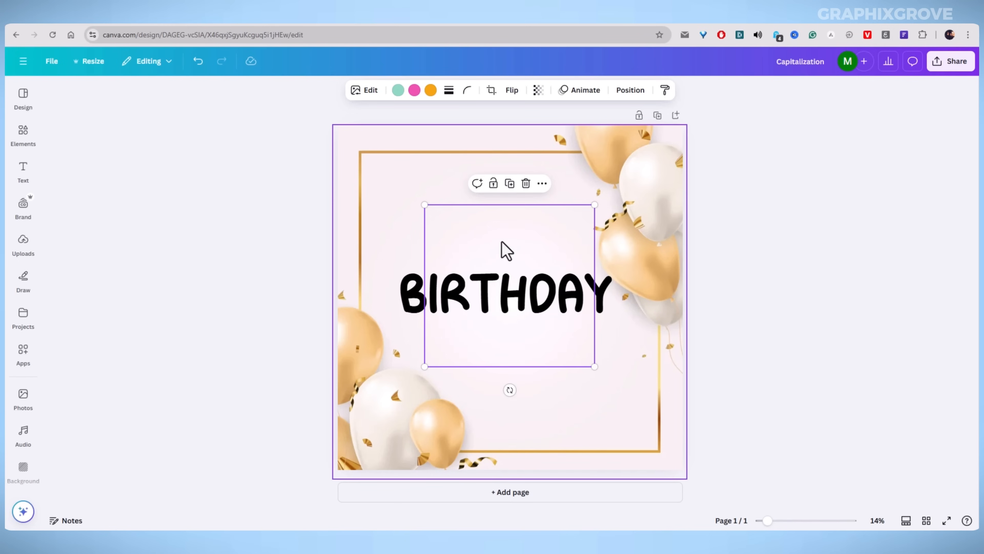
{"action": "left_click", "coordinate": [197, 62]}
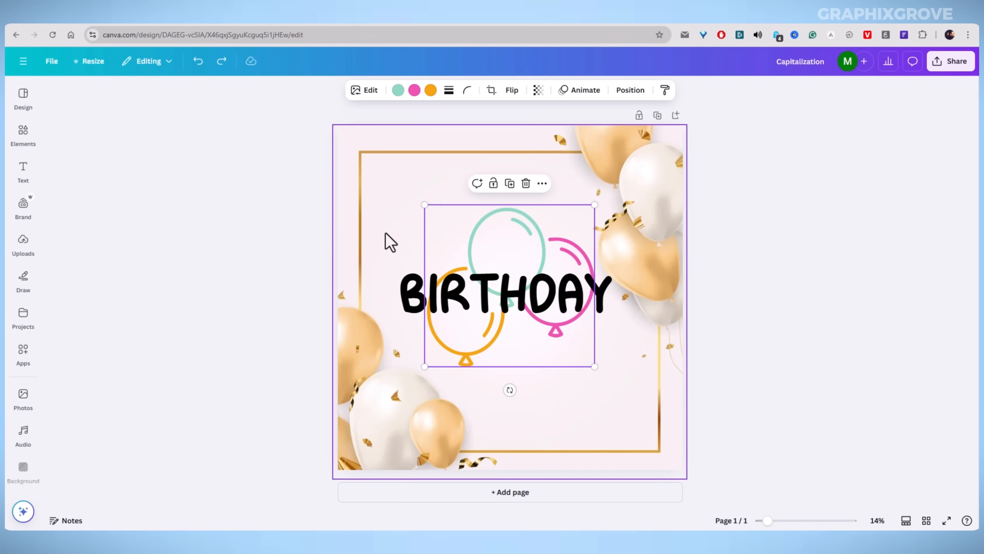
{"action": "left_click", "coordinate": [293, 216]}
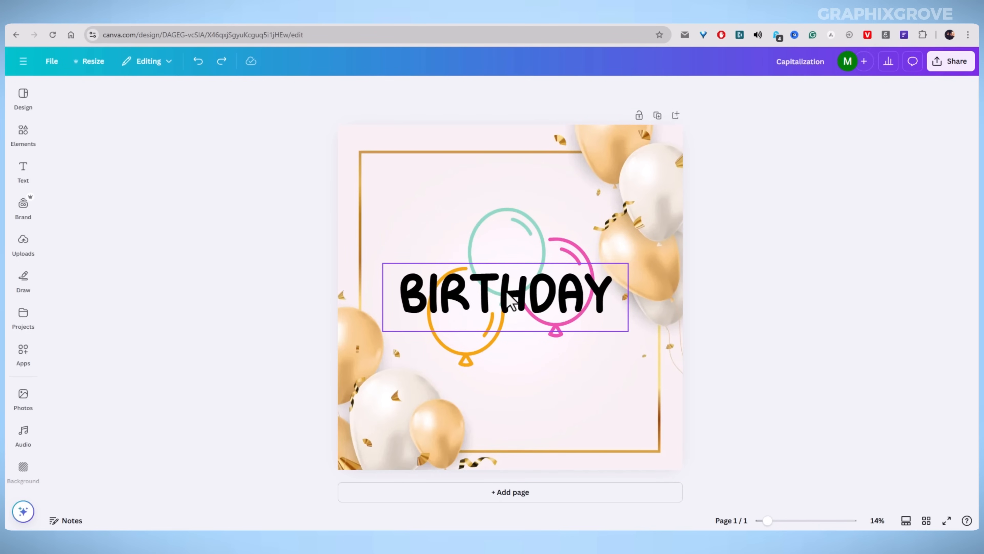
Step: Show the layers from the balloon graphic and try moving the BIRTHDAY layer below the balloons and back on top
{"action": "right_click", "coordinate": [506, 254]}
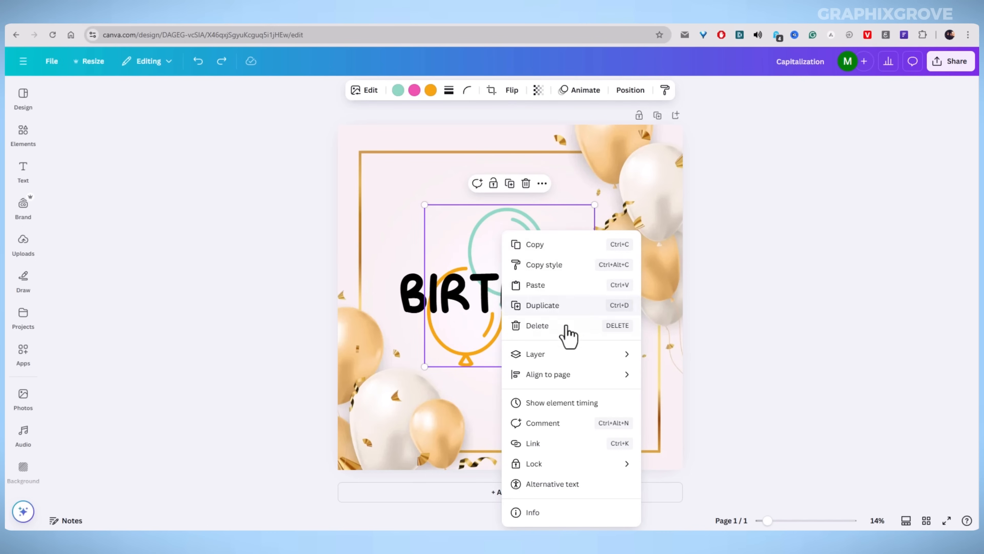
{"action": "mouse_move", "coordinate": [580, 355]}
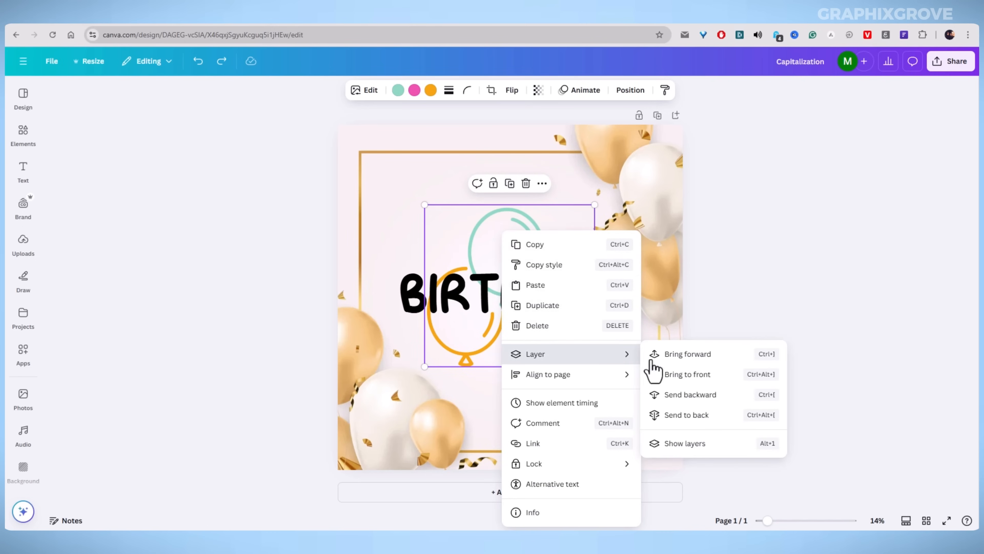
{"action": "left_click", "coordinate": [682, 445]}
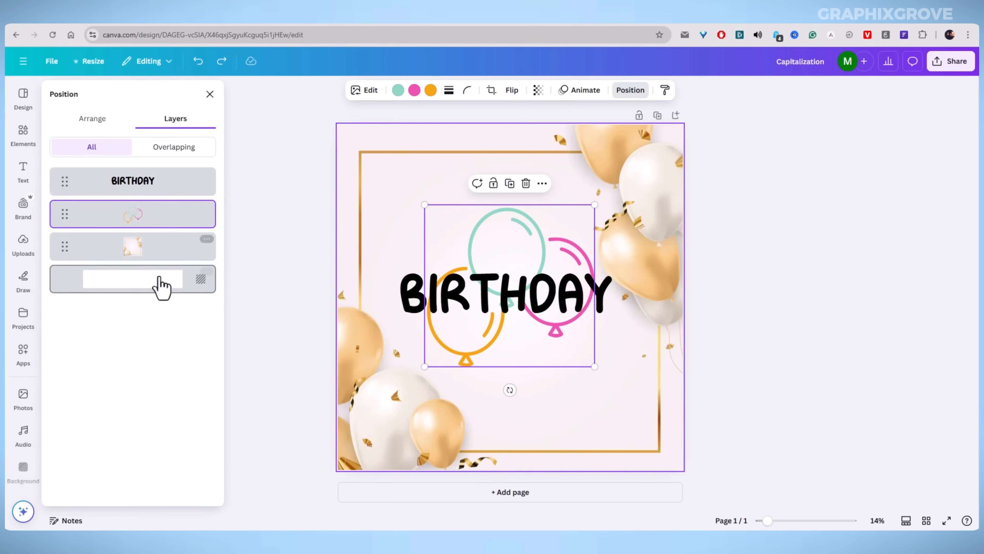
{"action": "left_click_drag", "start_coordinate": [92, 194], "coordinate": [94, 229]}
{"action": "left_click_drag", "start_coordinate": [86, 215], "coordinate": [82, 171]}
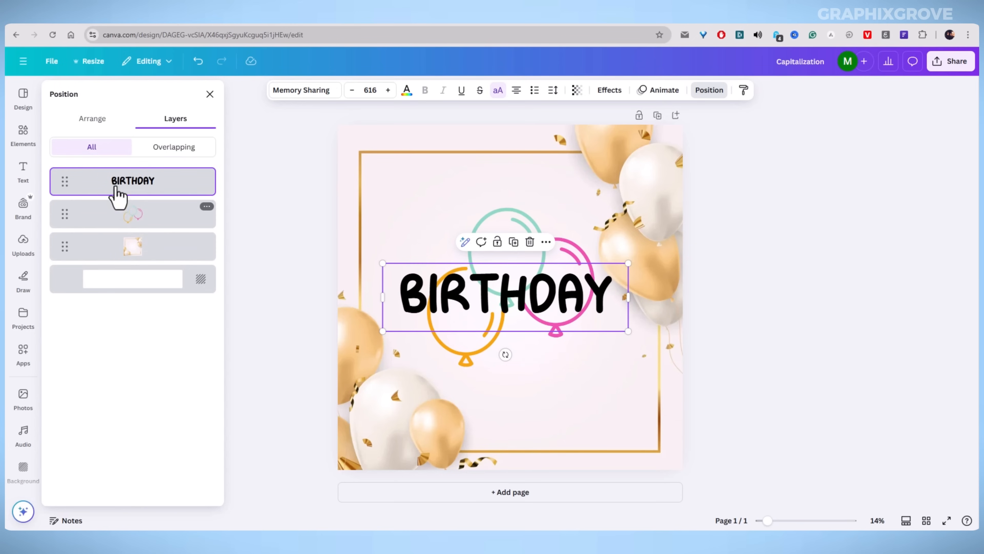
Step: View only the overlapping layers, return to all layers keeping BIRTHDAY on top, and close the layer list
{"action": "left_click", "coordinate": [151, 152]}
{"action": "left_click", "coordinate": [93, 151]}
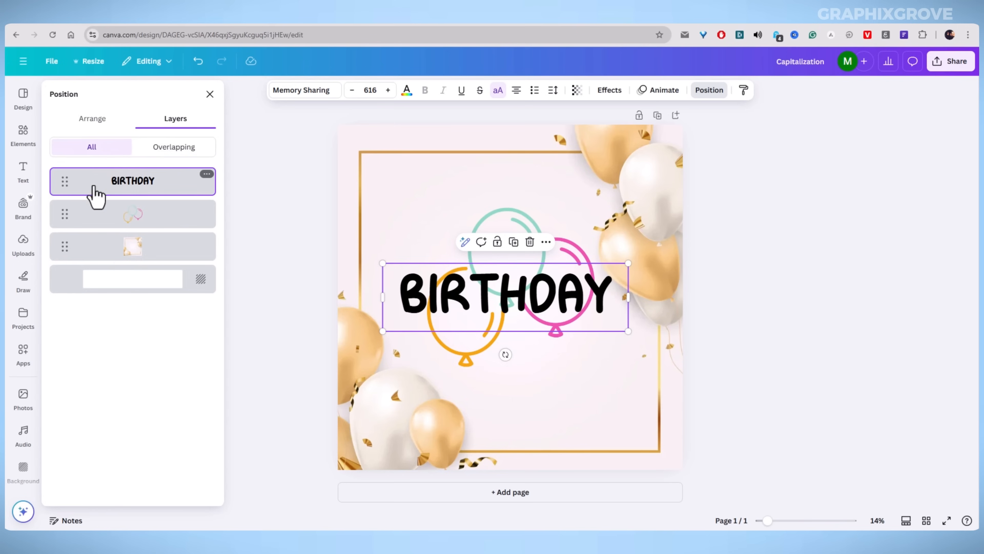
{"action": "left_click_drag", "start_coordinate": [95, 191], "coordinate": [83, 171]}
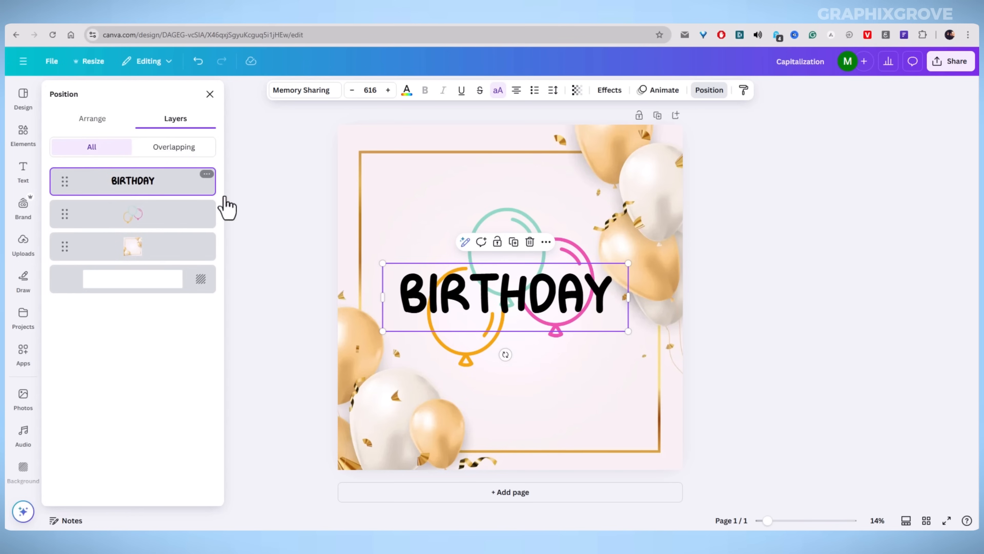
{"action": "left_click", "coordinate": [209, 94]}
{"action": "left_click", "coordinate": [294, 232]}
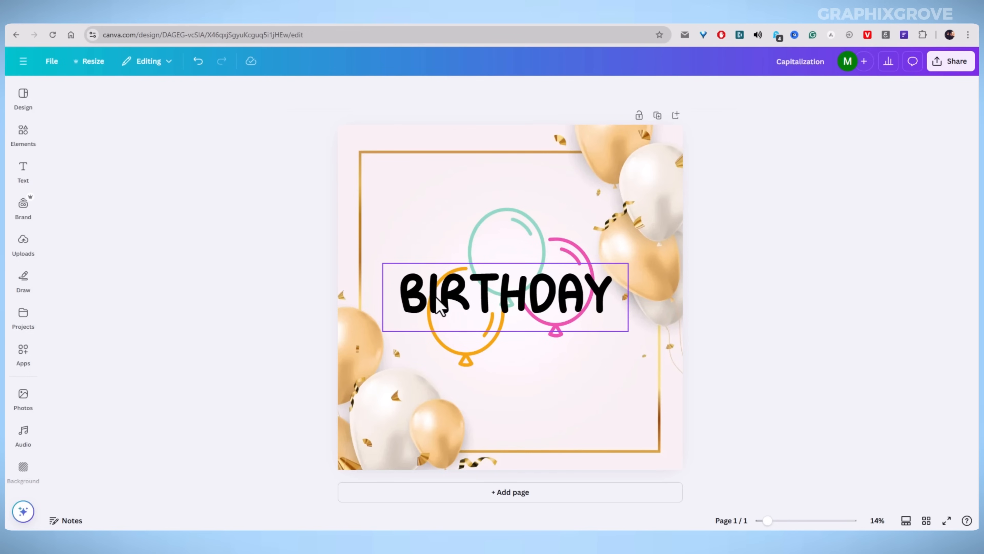
Step: Scale the BIRTHDAY text down to font size 532 and recentre it over the balloon graphic
{"action": "left_click", "coordinate": [440, 307]}
{"action": "left_click_drag", "start_coordinate": [628, 265], "coordinate": [593, 271]}
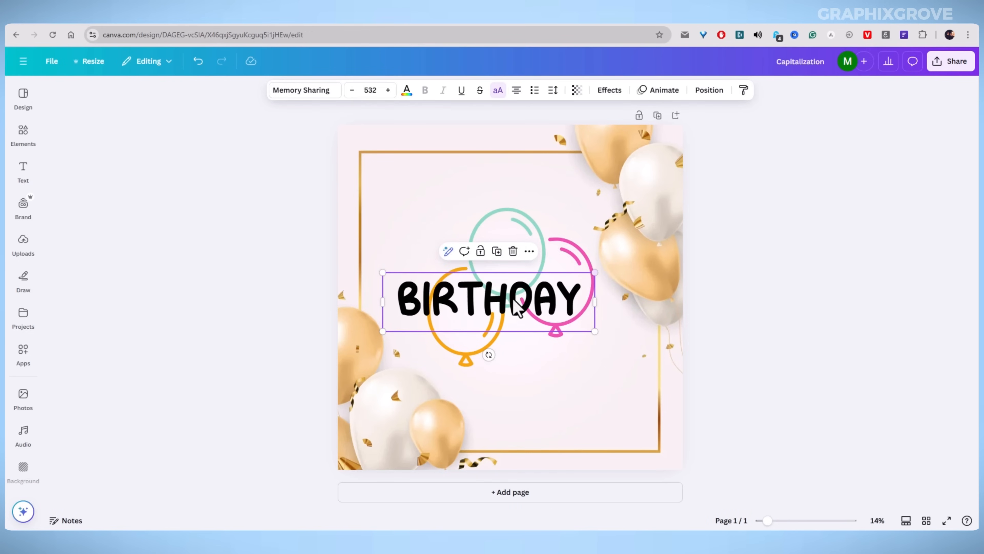
{"action": "left_click_drag", "start_coordinate": [512, 296], "coordinate": [527, 297]}
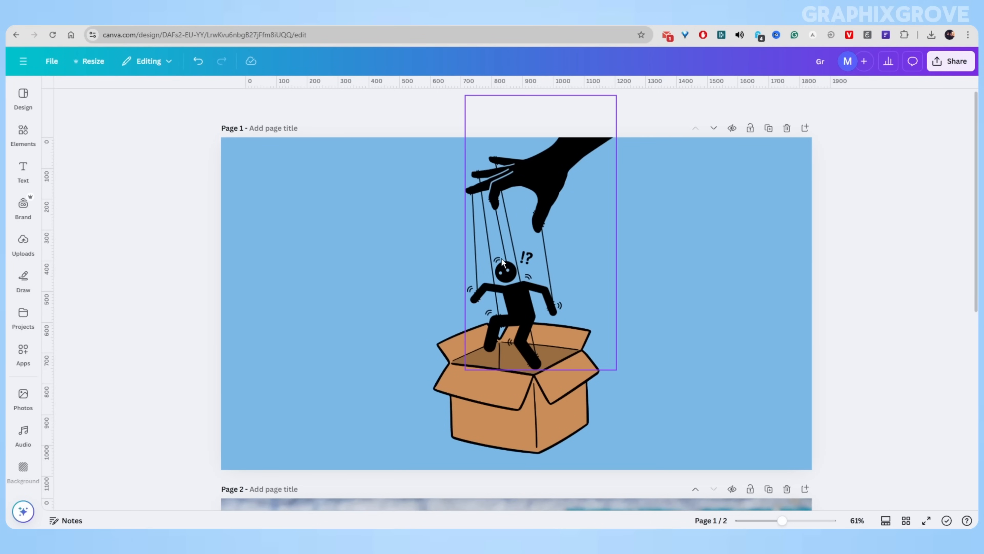
Step: In the puppet design, shrink the hand-and-puppet graphic slightly, enlarge the cardboard box a little, and clear the selection
{"action": "left_click", "coordinate": [498, 318]}
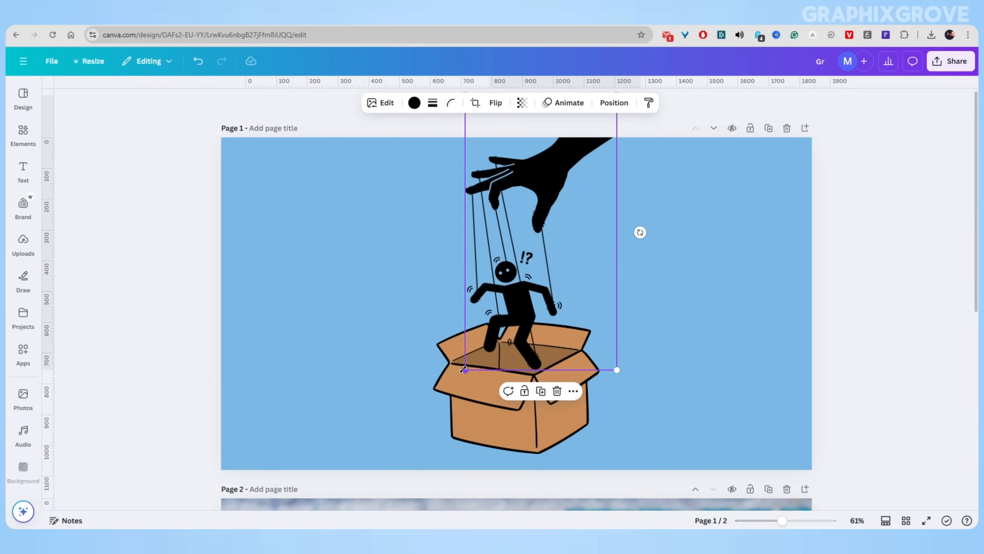
{"action": "left_click_drag", "start_coordinate": [464, 371], "coordinate": [471, 363]}
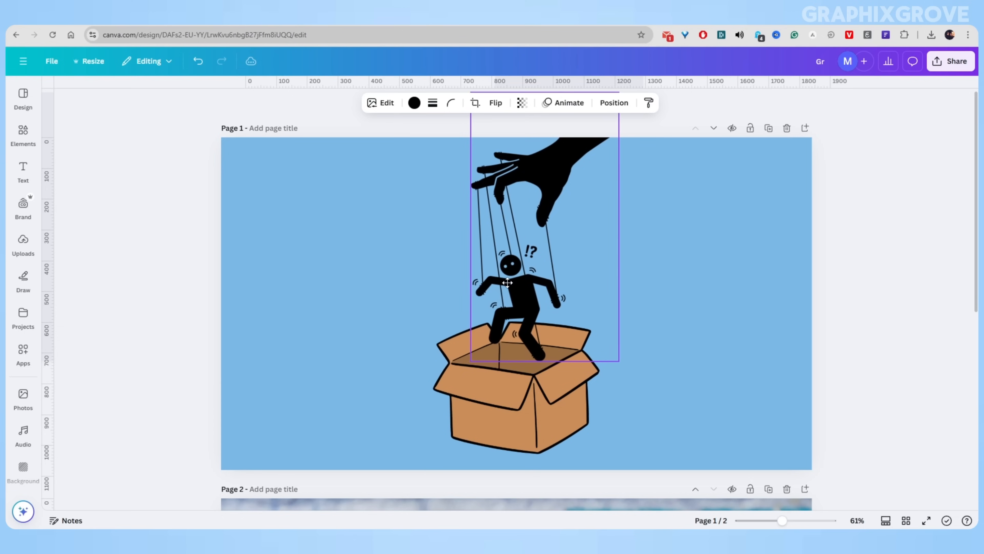
{"action": "left_click", "coordinate": [581, 341]}
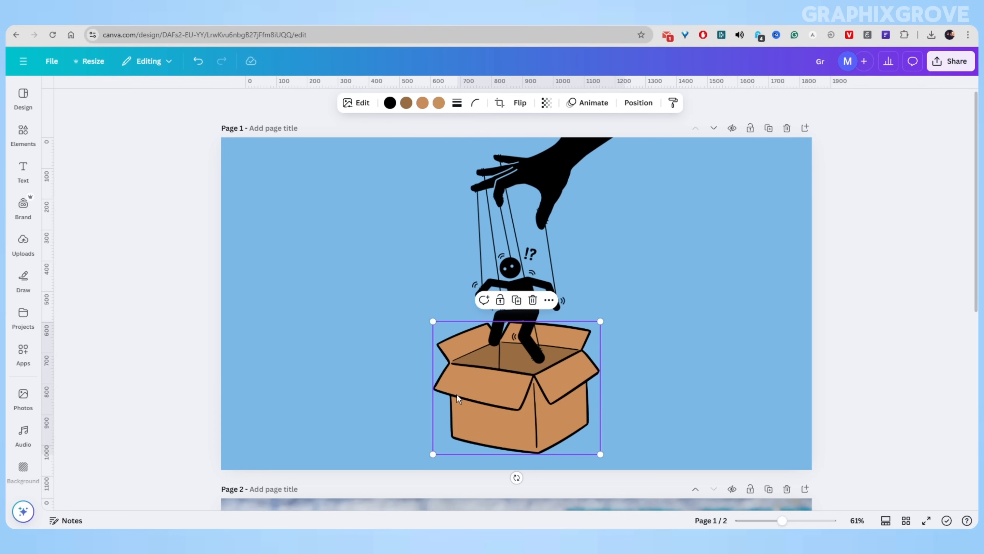
{"action": "mouse_move", "coordinate": [598, 320]}
{"action": "left_mouse_down"}
{"action": "mouse_move", "coordinate": [607, 310]}
{"action": "mouse_move", "coordinate": [602, 319]}
{"action": "left_mouse_up"}
{"action": "mouse_move", "coordinate": [506, 404]}
{"action": "left_mouse_down"}
{"action": "mouse_move", "coordinate": [493, 403]}
{"action": "mouse_move", "coordinate": [560, 404]}
{"action": "mouse_move", "coordinate": [489, 405]}
{"action": "mouse_move", "coordinate": [489, 388]}
{"action": "mouse_move", "coordinate": [506, 401]}
{"action": "left_mouse_up"}
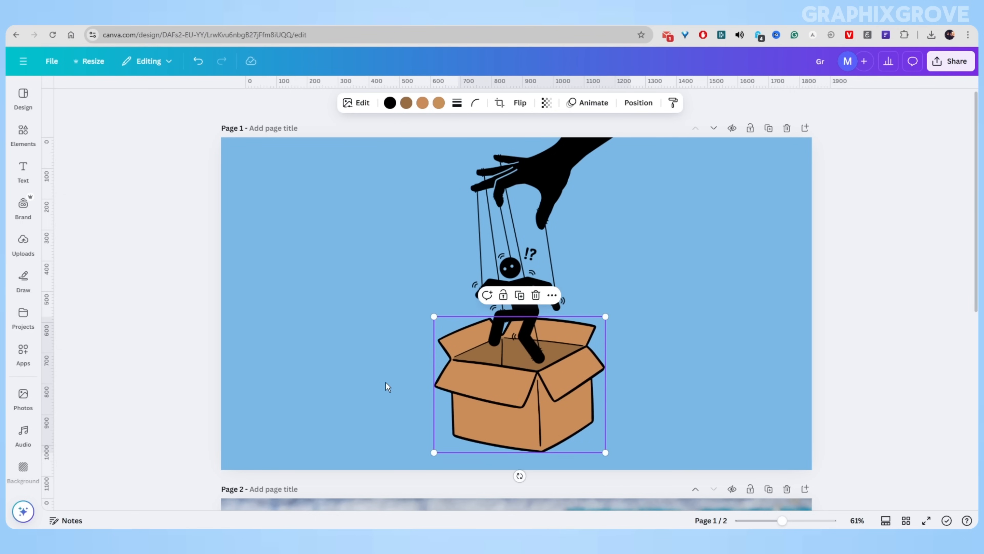
{"action": "left_click", "coordinate": [172, 346]}
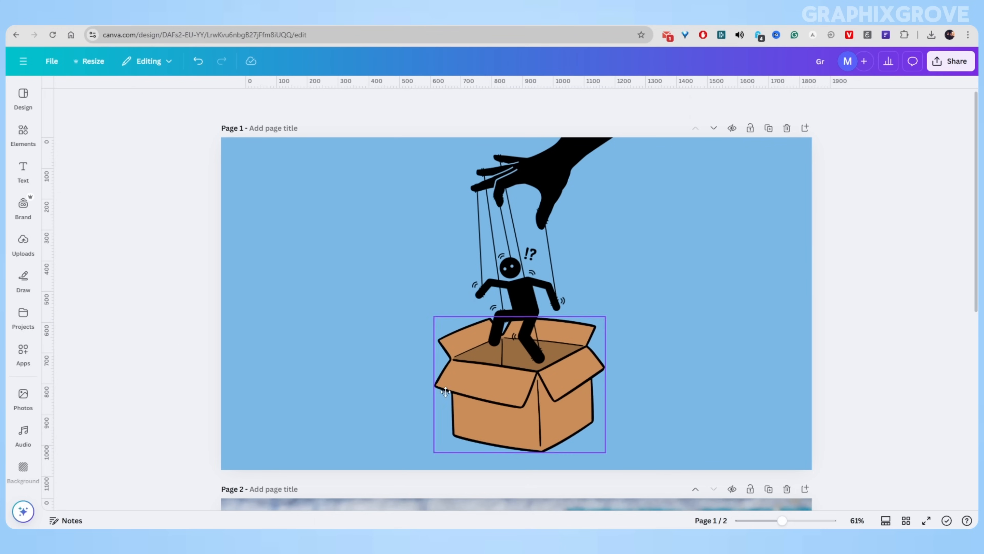
Step: Reposition the cardboard box slightly further left beneath the puppet and clear the selection
{"action": "mouse_move", "coordinate": [488, 412]}
{"action": "left_mouse_down"}
{"action": "mouse_move", "coordinate": [465, 412]}
{"action": "mouse_move", "coordinate": [486, 413]}
{"action": "mouse_move", "coordinate": [493, 387]}
{"action": "mouse_move", "coordinate": [497, 417]}
{"action": "mouse_move", "coordinate": [488, 412]}
{"action": "left_mouse_up"}
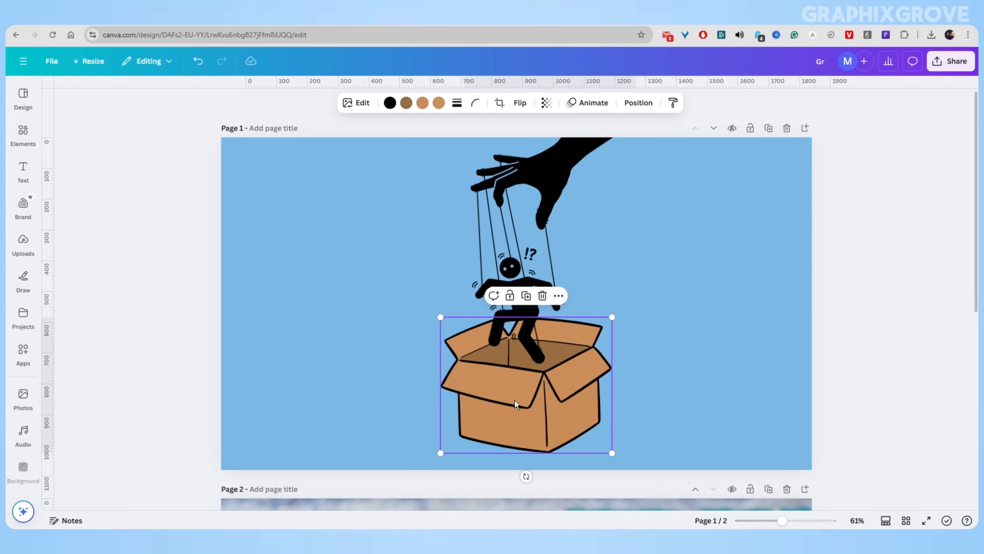
{"action": "mouse_move", "coordinate": [510, 403]}
{"action": "left_mouse_down"}
{"action": "mouse_move", "coordinate": [574, 403]}
{"action": "mouse_move", "coordinate": [496, 403]}
{"action": "left_mouse_up"}
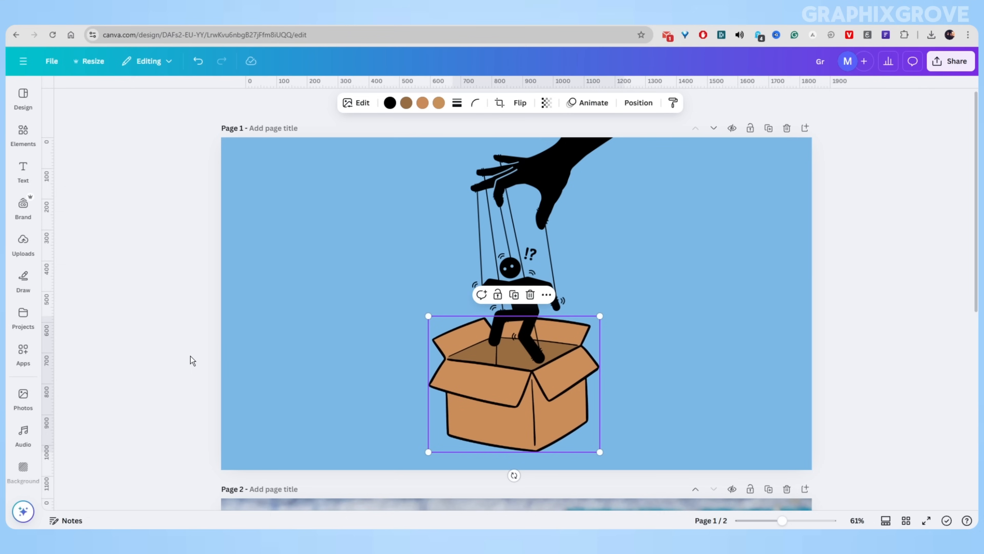
{"action": "left_click", "coordinate": [147, 346]}
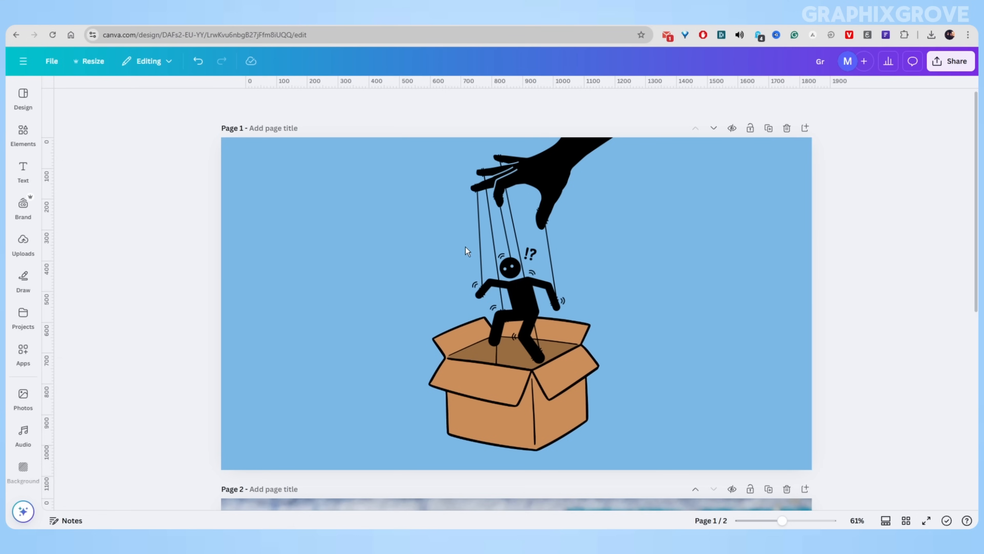
Step: Nudge the hand-and-puppet graphic upward by a few of the smallest increments
{"action": "left_click", "coordinate": [508, 236]}
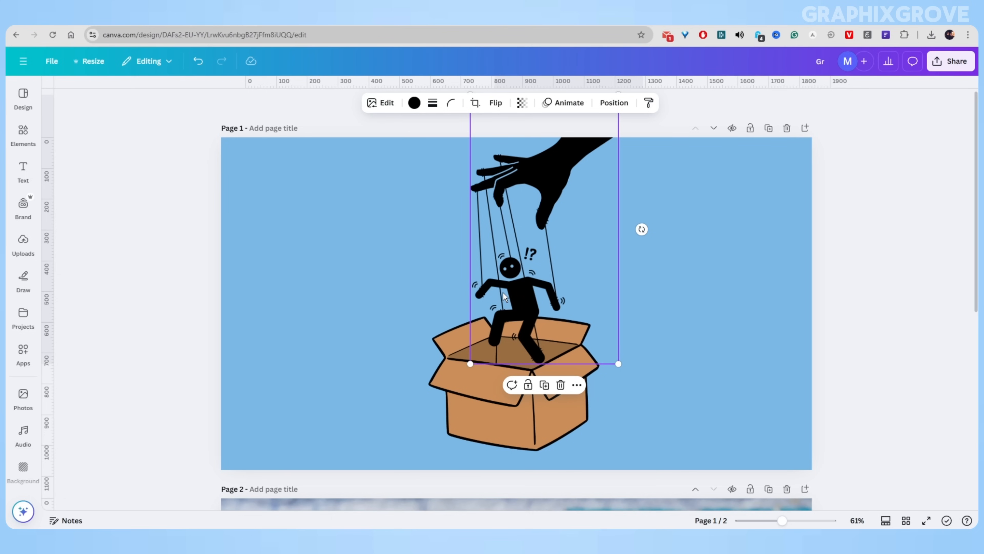
{"action": "left_click", "coordinate": [285, 278]}
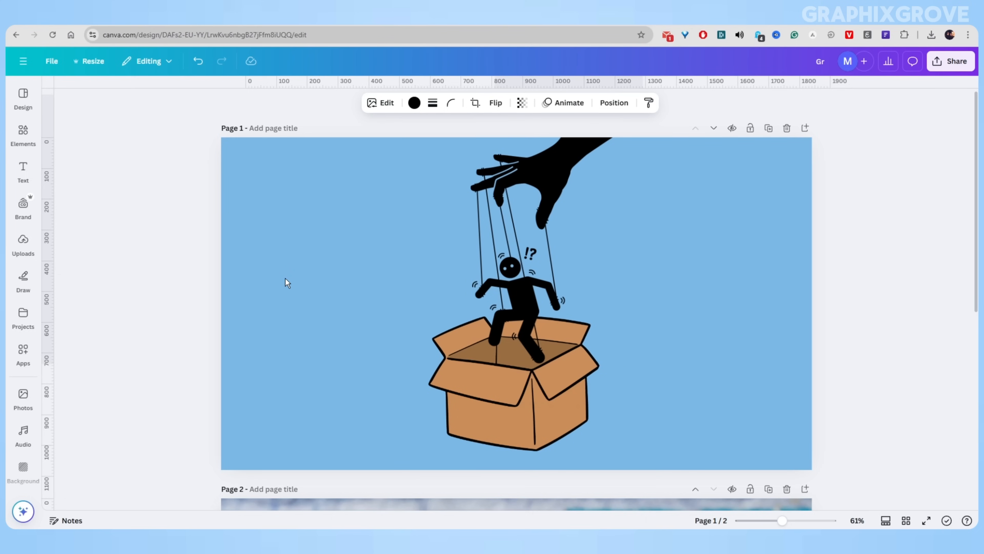
{"action": "key", "text": "Up"}
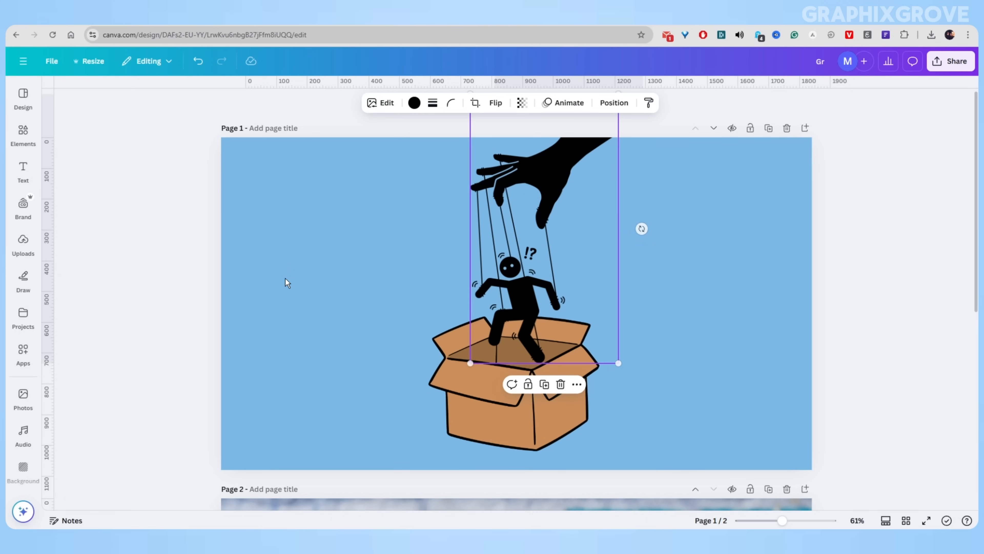
{"action": "key", "text": "Up"}
{"action": "key", "text": "Up"}
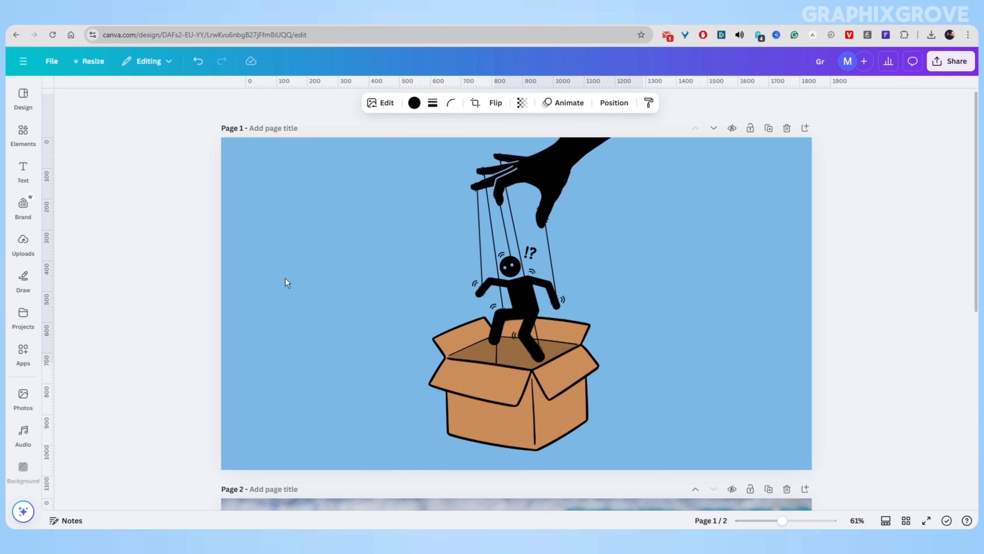
{"action": "key", "text": "Up"}
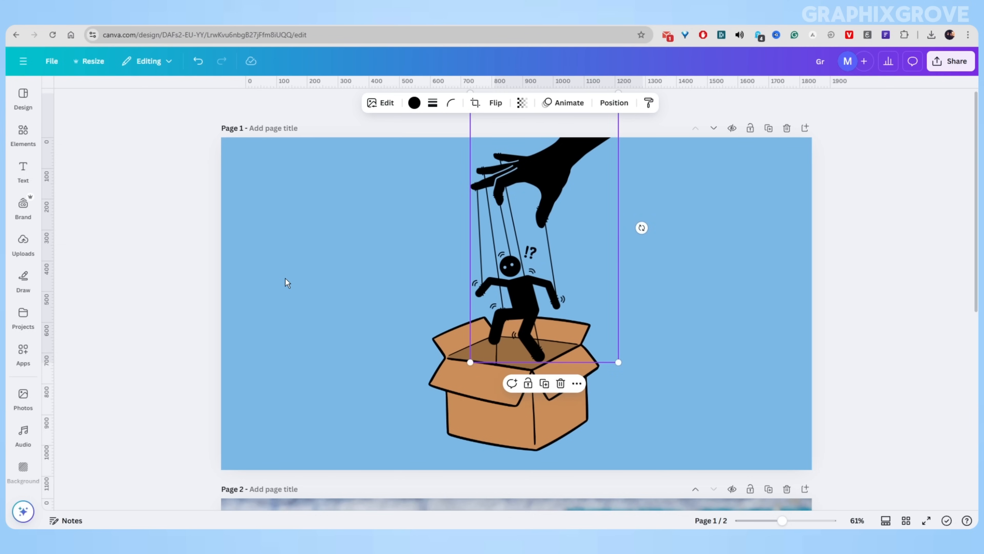
{"action": "key", "text": "Up"}
{"action": "key", "text": "Up"}
{"action": "key", "text": "Up"}
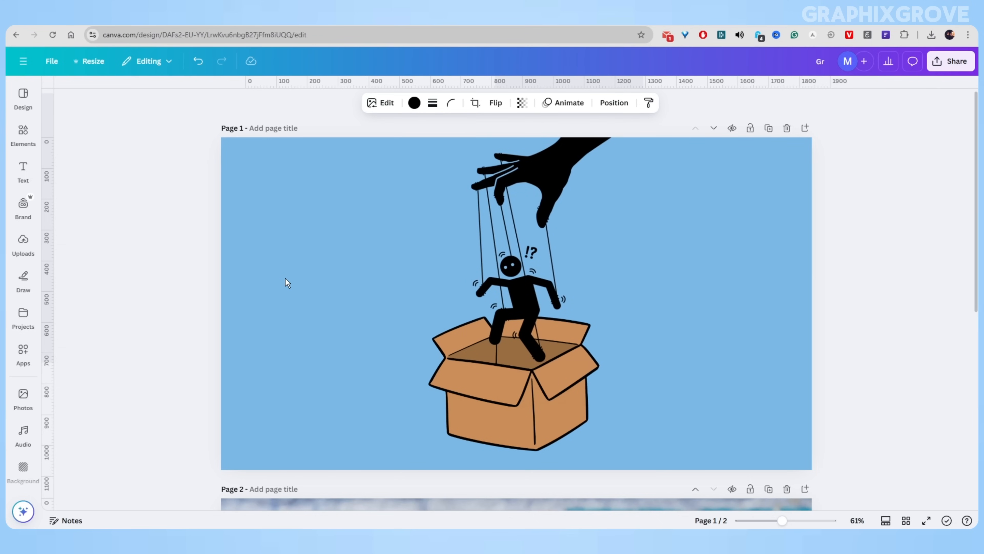
{"action": "key", "text": "Up"}
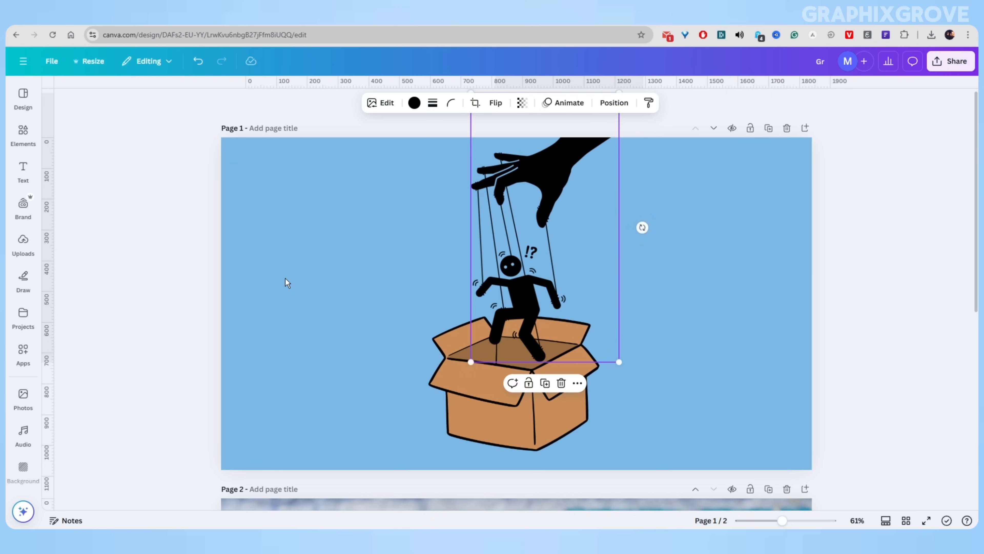
{"action": "key", "text": "Up"}
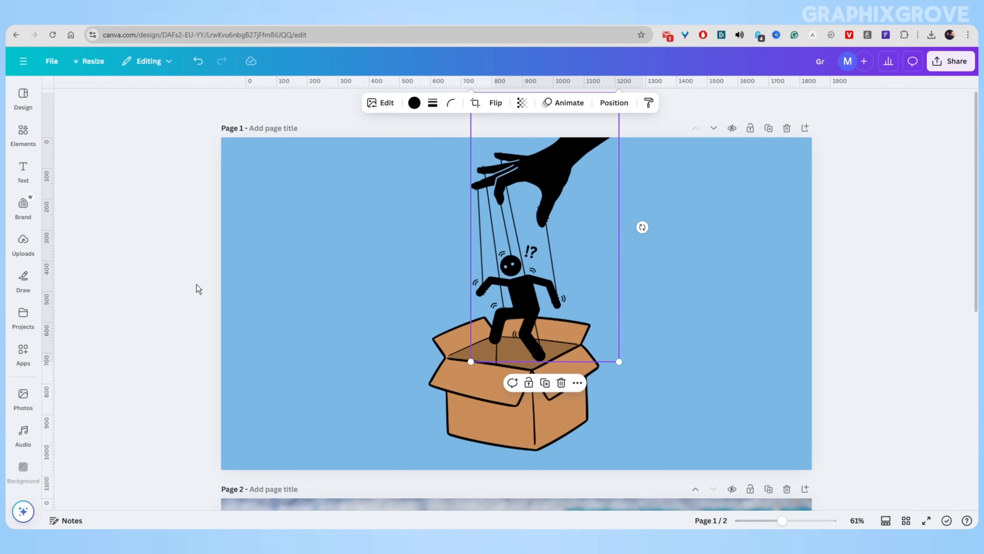
Step: Move the hand-and-puppet graphic up about 40 px in larger nudge increments
{"action": "key", "text": "Up"}
{"action": "key", "text": "Up"}
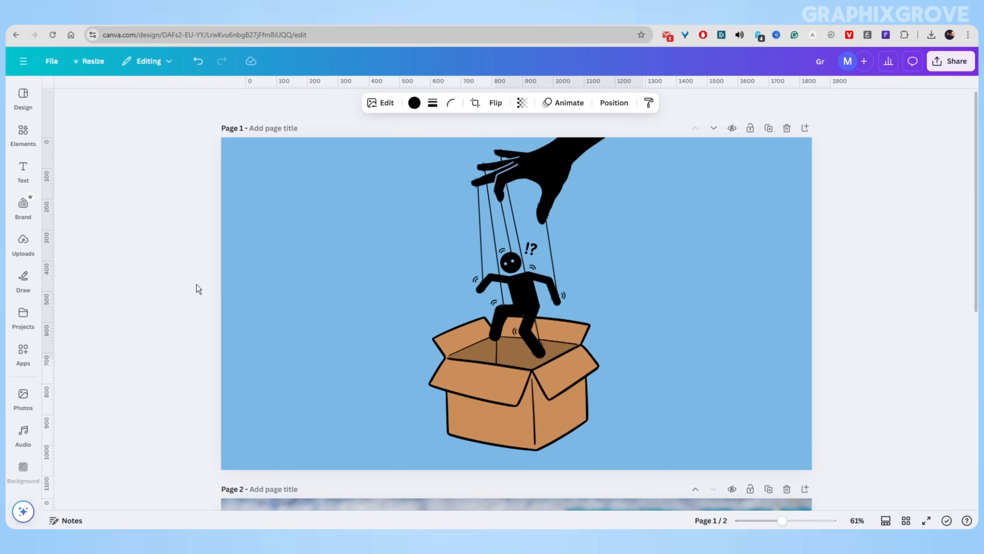
{"action": "key", "text": "Up"}
{"action": "key", "text": "Up"}
{"action": "key", "text": "Up"}
{"action": "key", "text": "Up"}
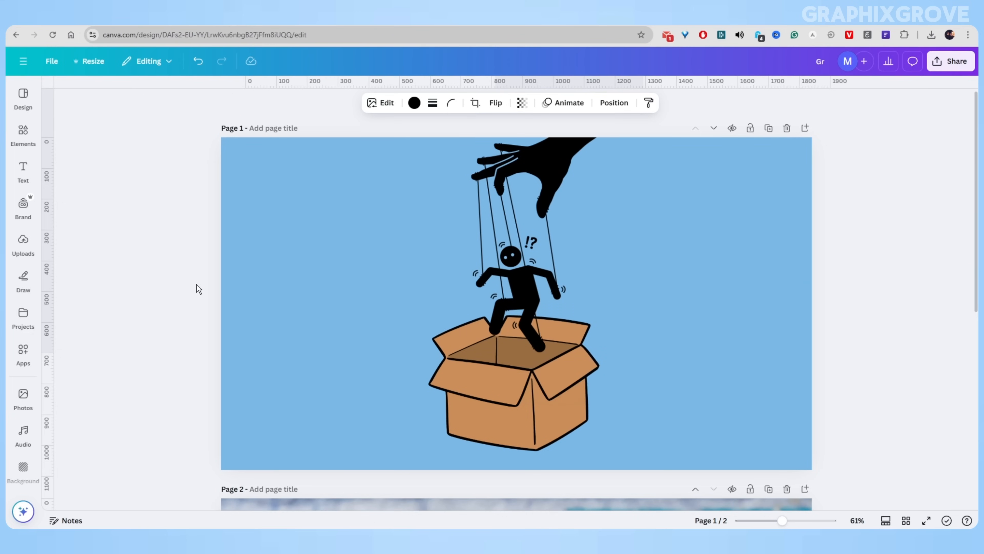
{"action": "key", "text": "shift+Up"}
Step: Shift the hand-and-puppet graphic about 40 px left and about 30 px down over the box in large increments
{"action": "key", "text": "shift+Left"}
{"action": "key", "text": "shift+Left"}
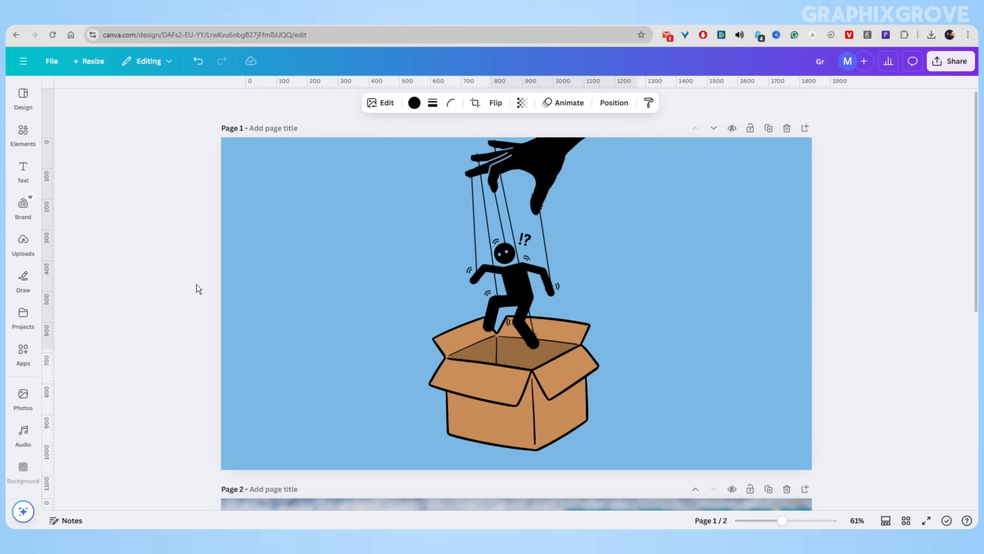
{"action": "key", "text": "shift+Left"}
{"action": "key", "text": "shift+Left"}
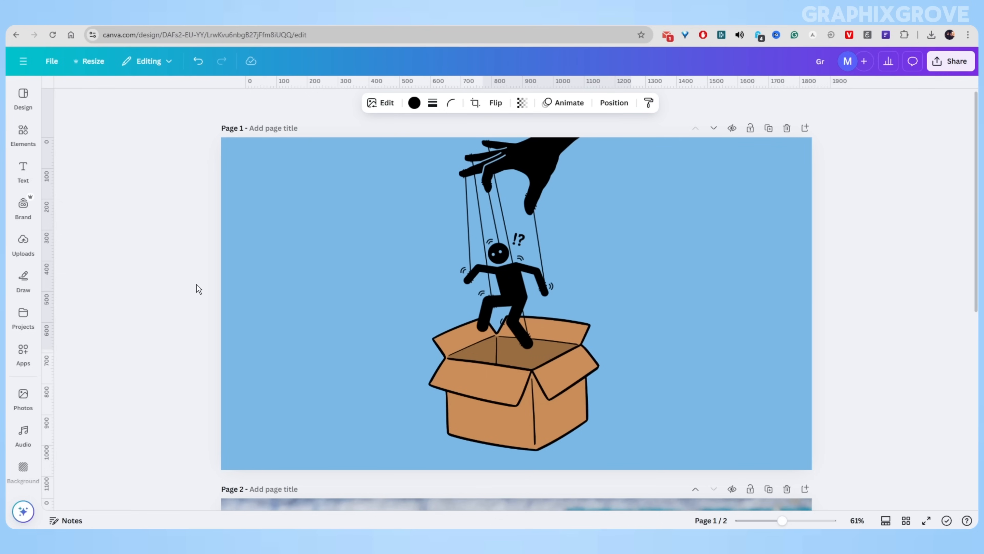
{"action": "key", "text": "shift+Down"}
{"action": "key", "text": "shift+Down"}
{"action": "key", "text": "shift+Down"}
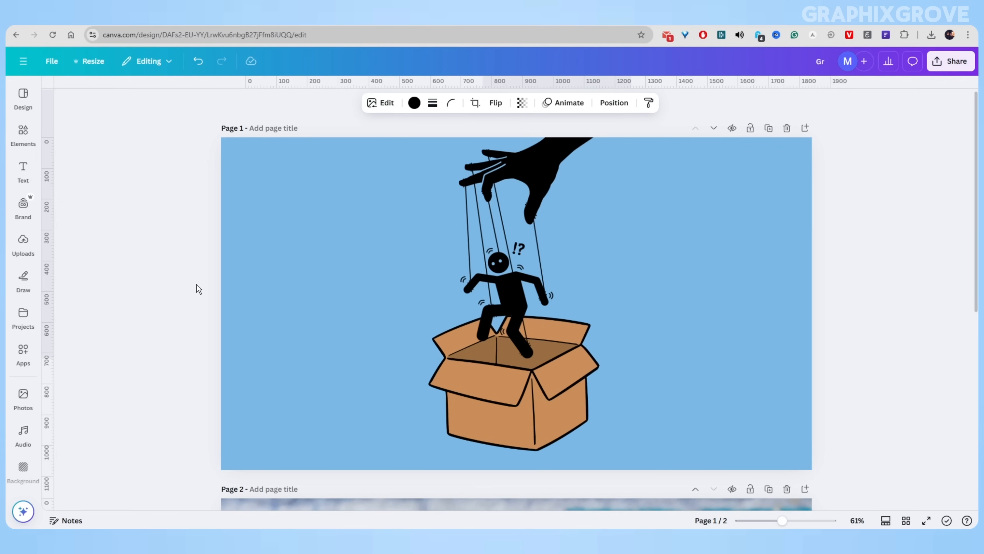
Step: Nudge the hand-and-puppet graphic slightly down and right using the smallest increments
{"action": "key", "text": "Down"}
{"action": "key", "text": "Down"}
{"action": "key", "text": "Down"}
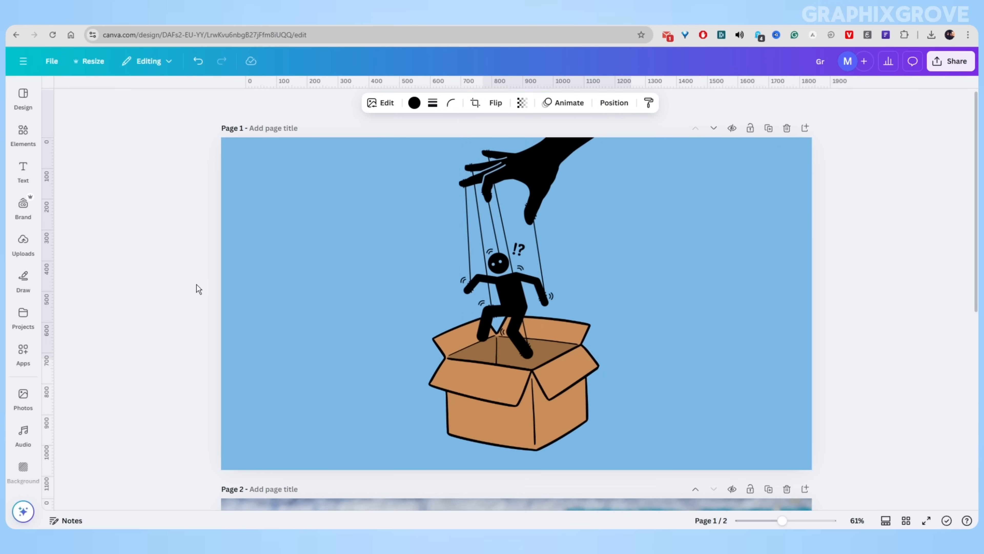
{"action": "key", "text": "Right"}
{"action": "key", "text": "Right"}
{"action": "key", "text": "Right"}
{"action": "key", "text": "Right"}
Step: Lower the hand-and-puppet graphic a little further into the cardboard box in small increments and clear the selection
{"action": "key", "text": "Down"}
{"action": "key", "text": "Down"}
{"action": "key", "text": "Down"}
{"action": "key", "text": "Down"}
{"action": "key", "text": "Down"}
{"action": "key", "text": "Down"}
{"action": "key", "text": "Down"}
{"action": "key", "text": "Down"}
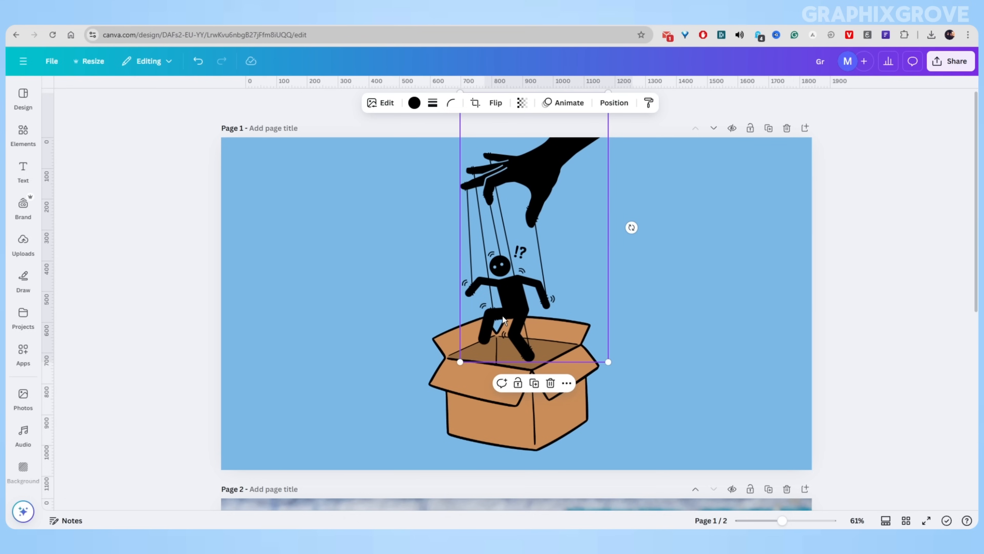
{"action": "left_click", "coordinate": [876, 239]}
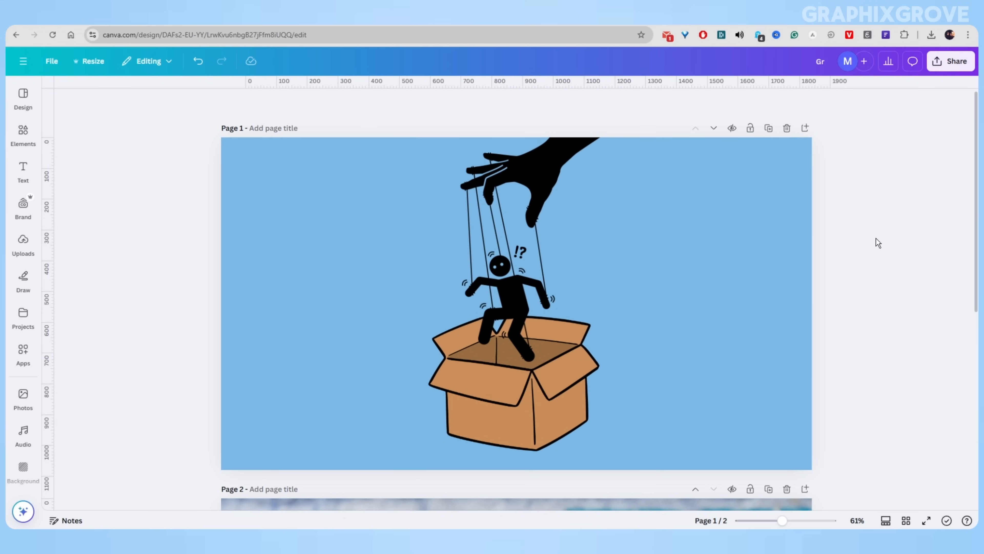
{"action": "left_click", "coordinate": [464, 235]}
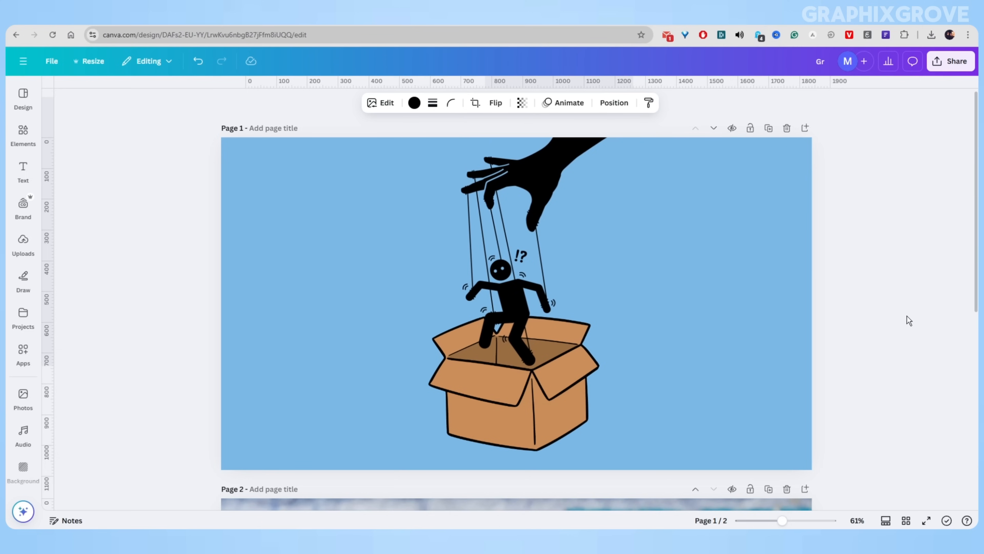
{"action": "left_click", "coordinate": [885, 304]}
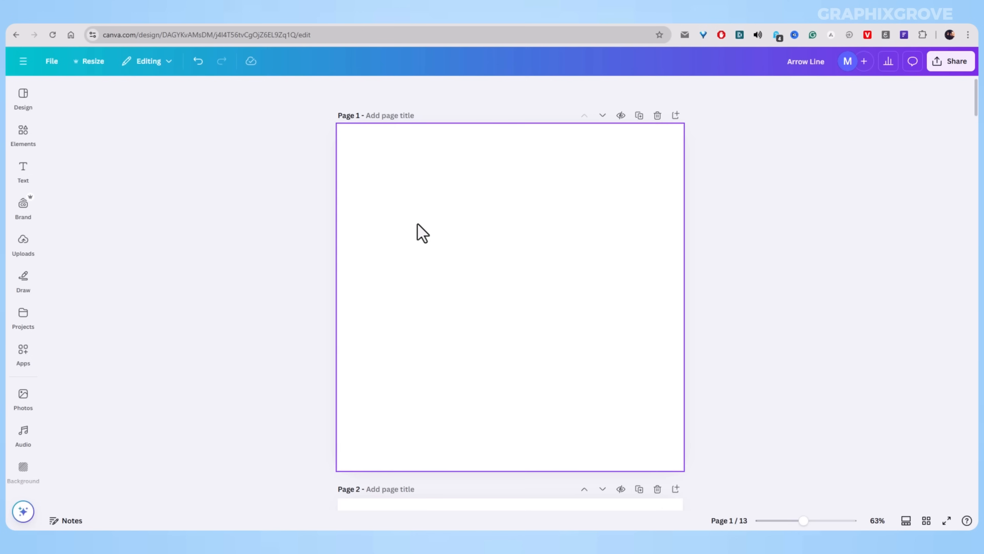
Step: On blank page 1 of the Arrow Line design, open the full collection of lines and shapes in Elements
{"action": "left_click", "coordinate": [512, 252]}
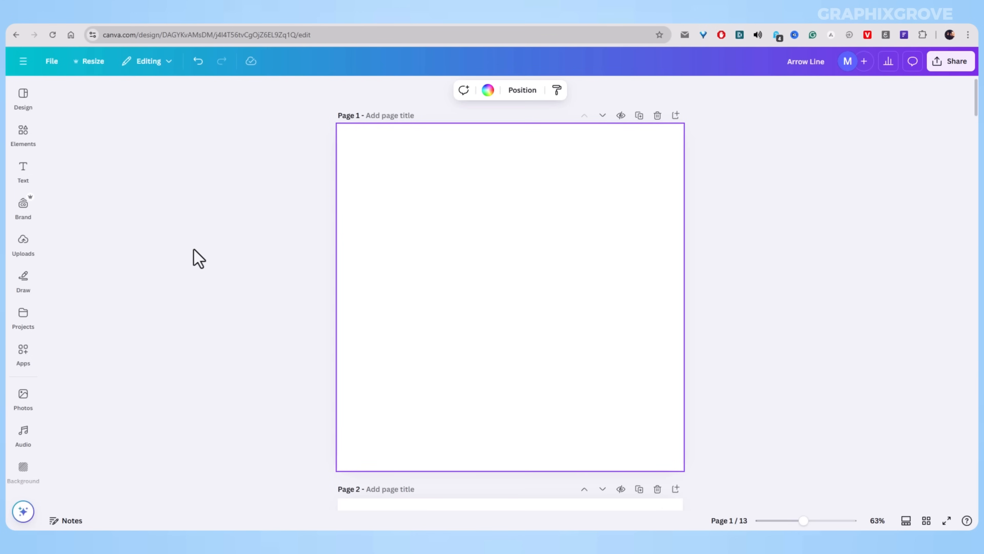
{"action": "left_click", "coordinate": [21, 149]}
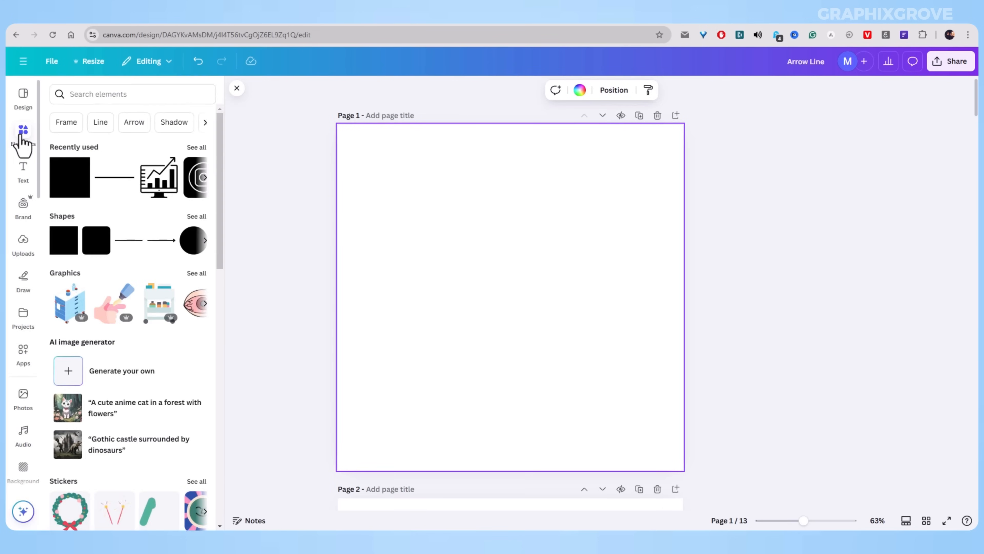
{"action": "left_click", "coordinate": [64, 219]}
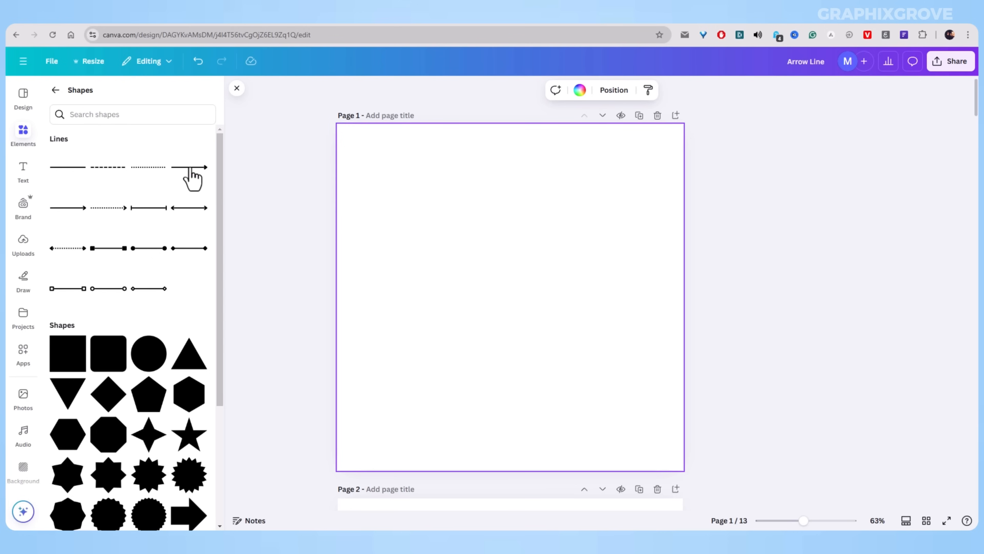
Step: Try out a preset arrow line on page 1 by lengthening it, and delete it again
{"action": "left_click", "coordinate": [191, 169]}
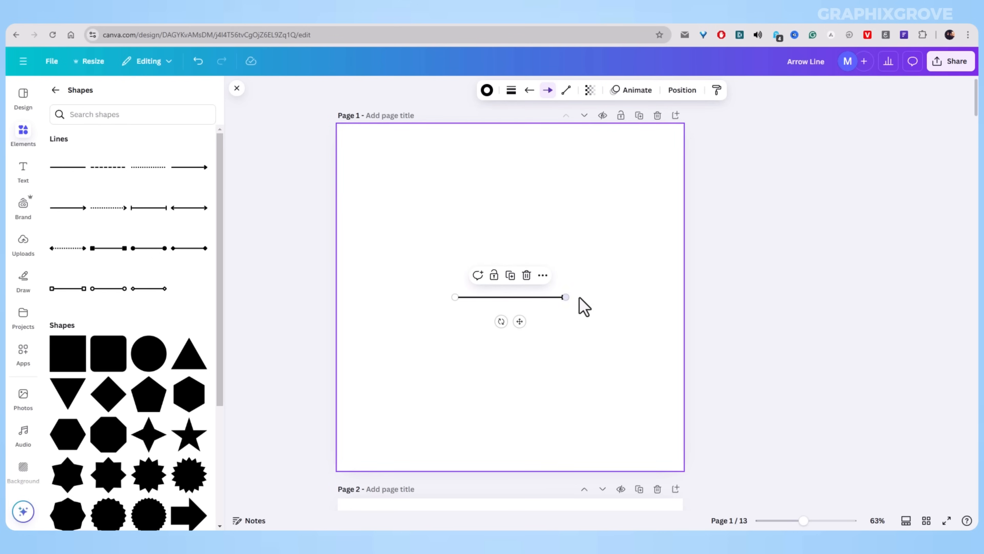
{"action": "left_click_drag", "start_coordinate": [566, 297], "coordinate": [604, 297]}
{"action": "left_click", "coordinate": [578, 279]}
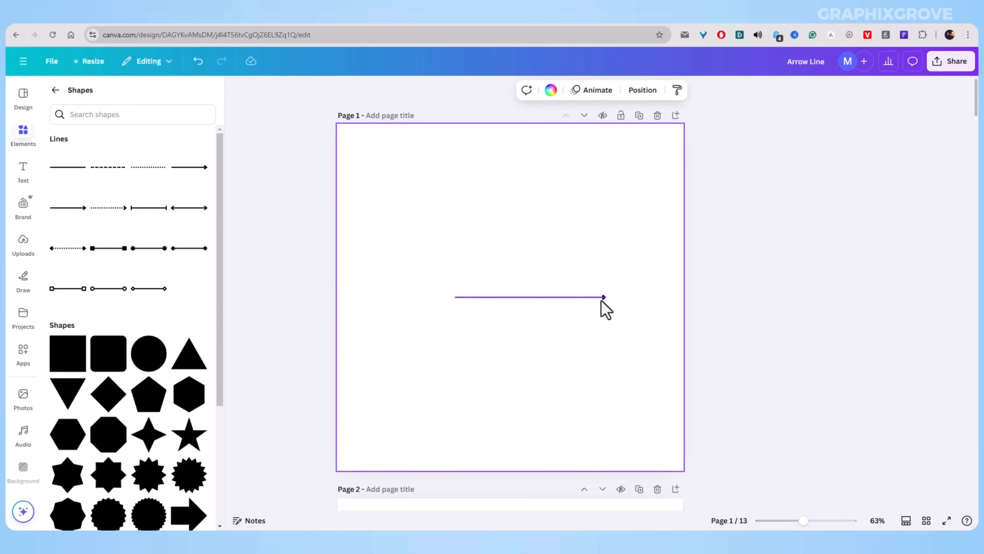
{"action": "left_click", "coordinate": [590, 298]}
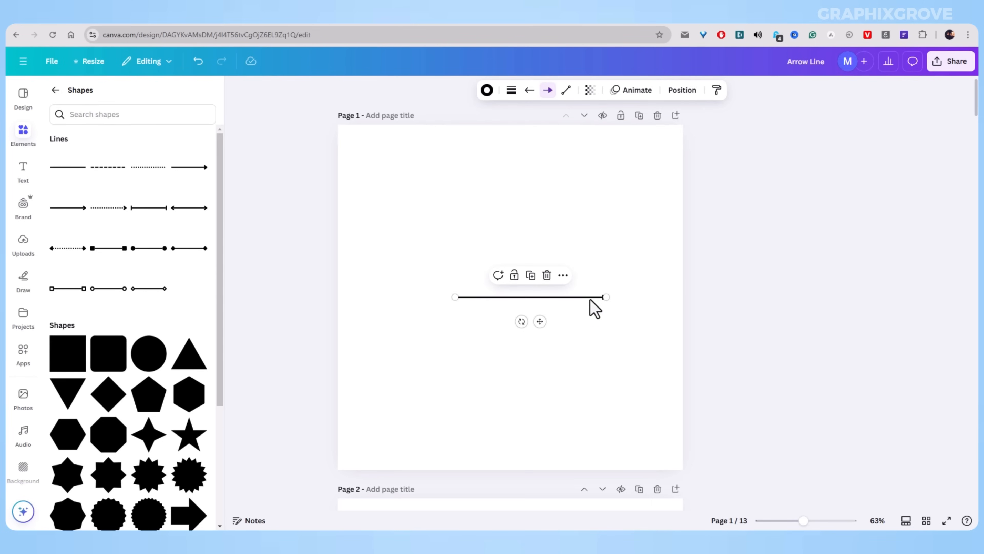
{"action": "key", "text": "Delete"}
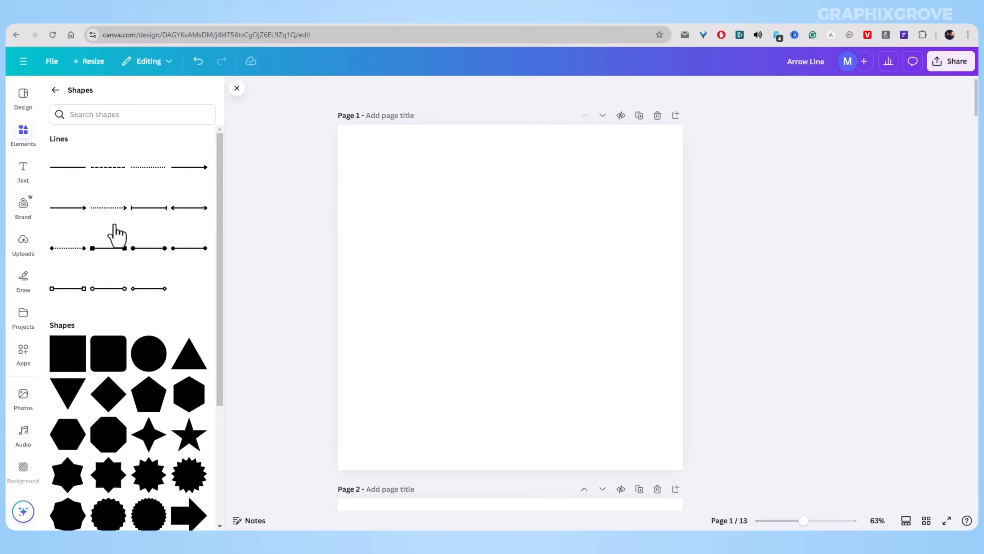
Step: Add a plain solid line to the middle of page 1, extended to the right, with a line weight of 13
{"action": "left_click", "coordinate": [65, 168]}
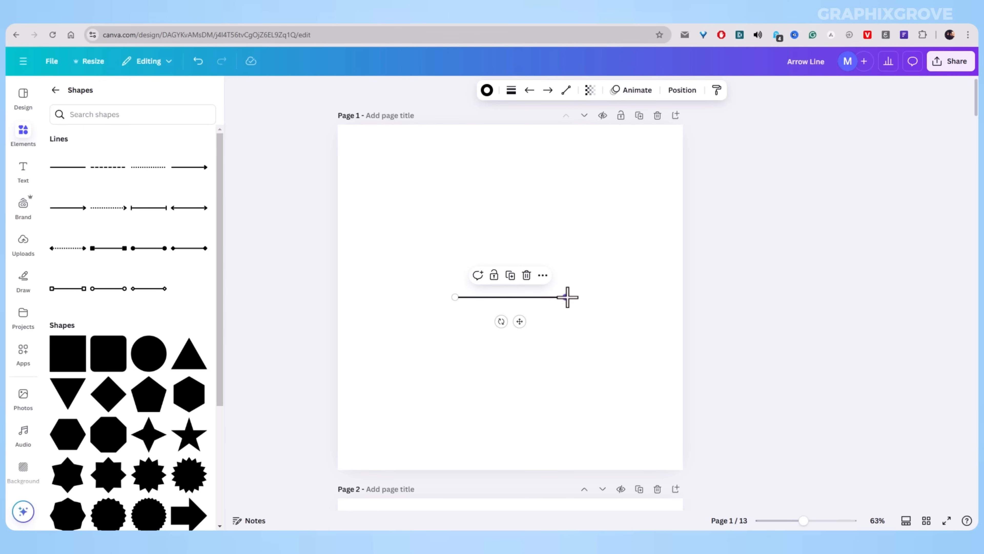
{"action": "left_click_drag", "start_coordinate": [568, 297], "coordinate": [603, 297]}
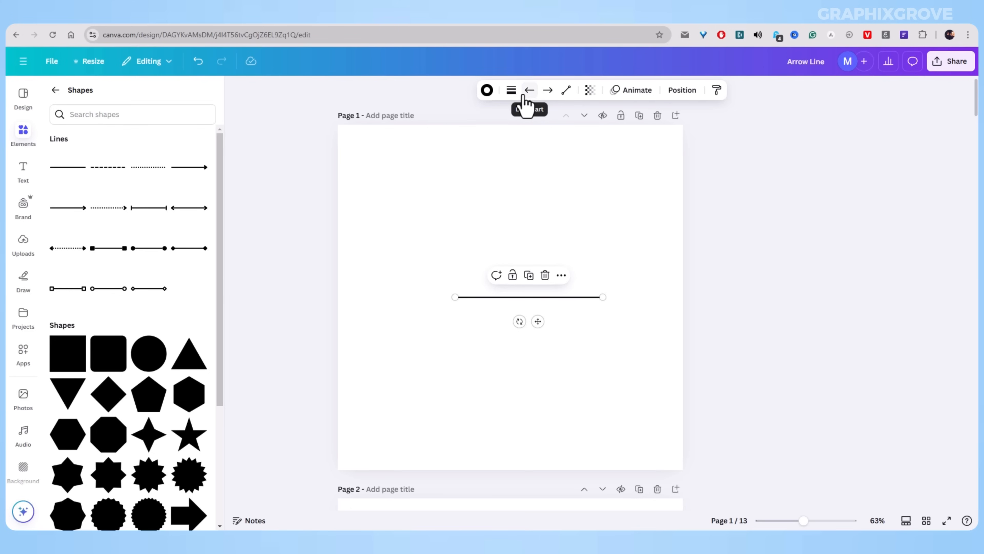
{"action": "left_click", "coordinate": [510, 92]}
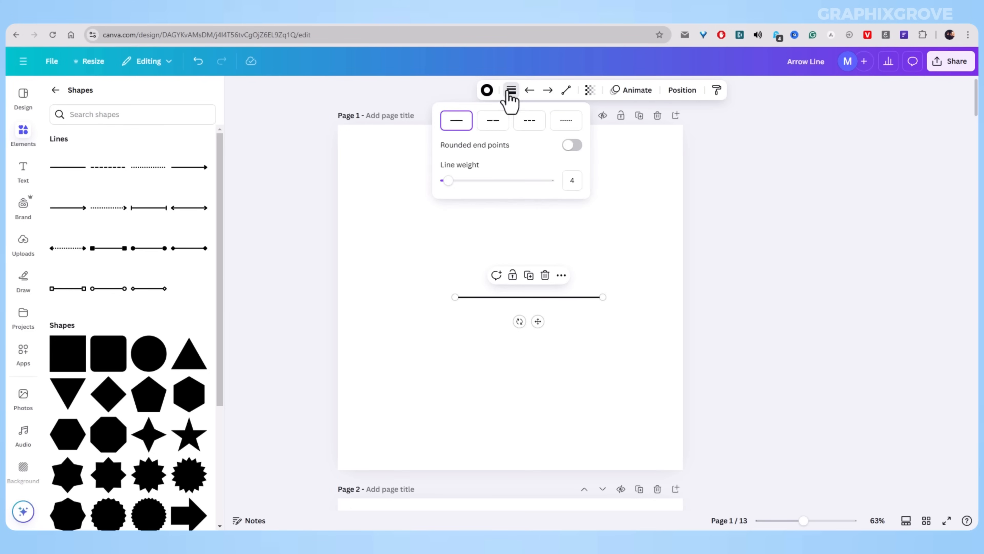
{"action": "left_click_drag", "start_coordinate": [449, 180], "coordinate": [458, 181]}
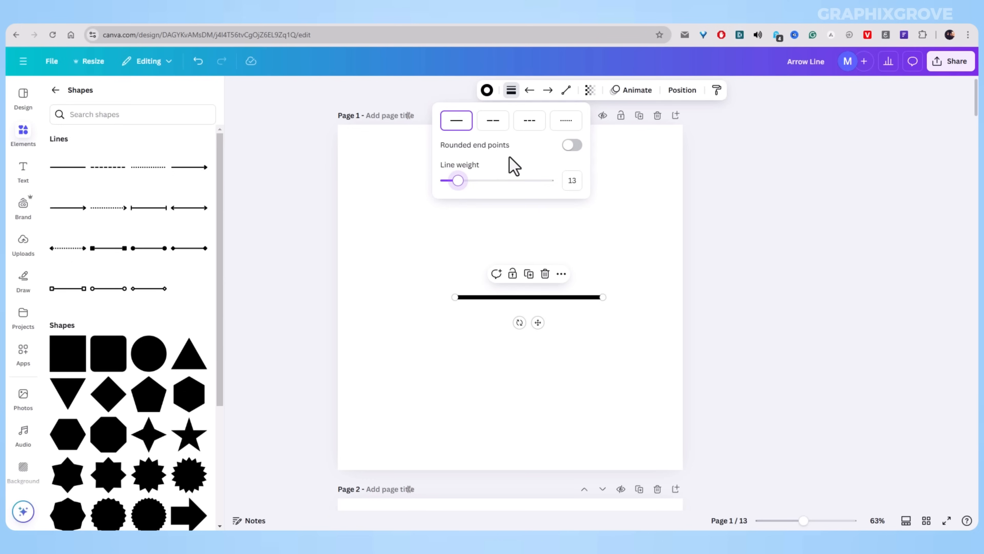
Step: Try the short-dashed and dotted styles on the line and return it to solid
{"action": "left_click", "coordinate": [529, 124]}
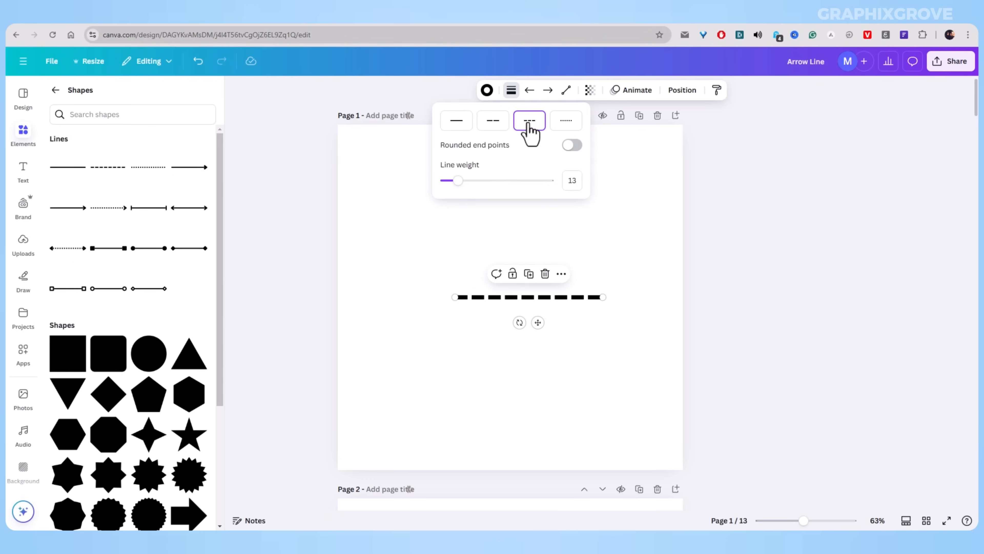
{"action": "left_click", "coordinate": [565, 121]}
{"action": "left_click", "coordinate": [454, 124]}
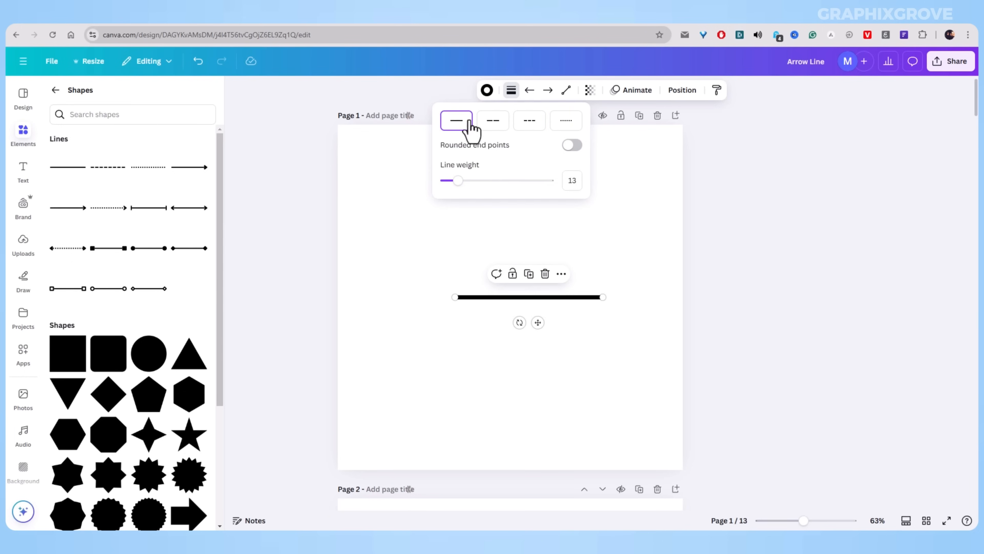
Step: Give the line's right end a solid triangular arrowhead, leaving its start plain, and clear the selection
{"action": "left_click", "coordinate": [531, 91]}
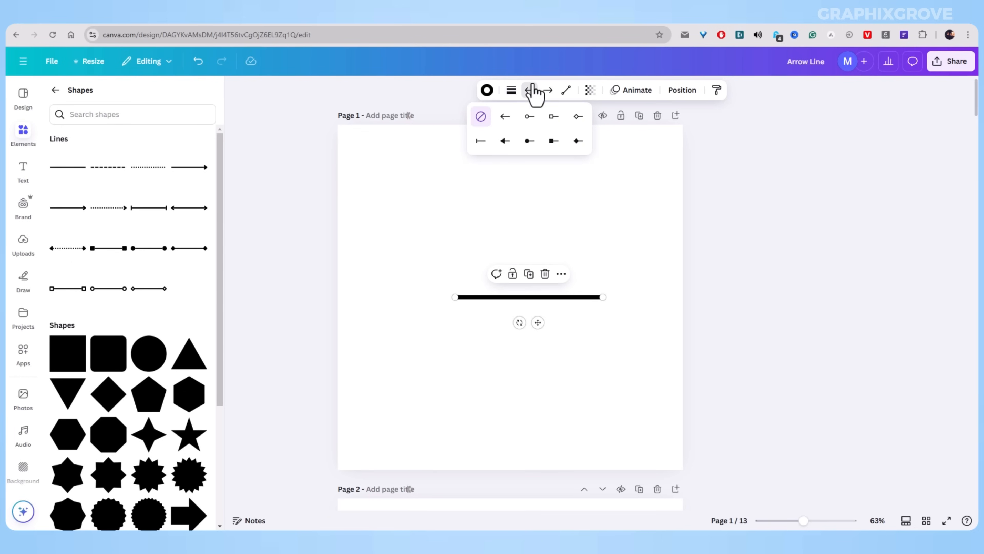
{"action": "left_click", "coordinate": [547, 91]}
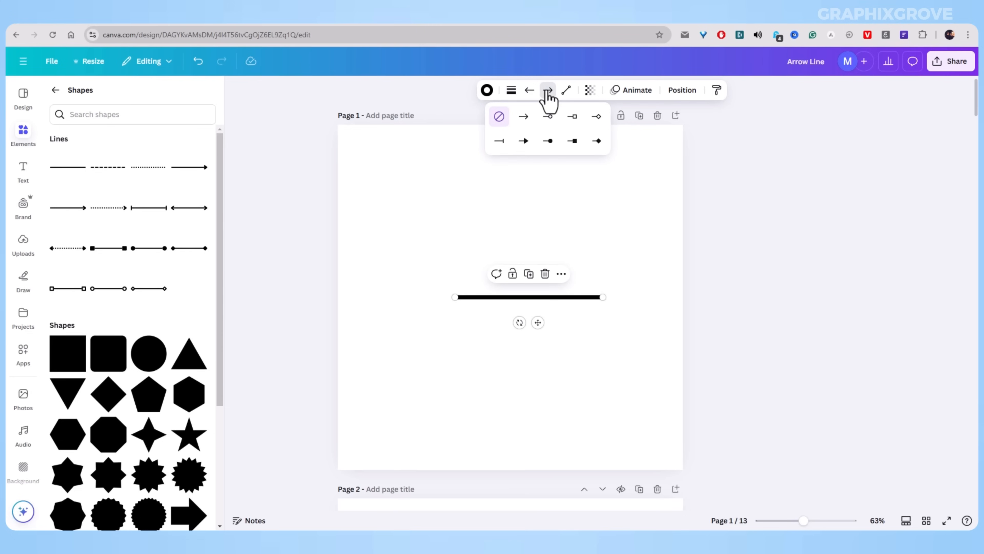
{"action": "left_click", "coordinate": [530, 92]}
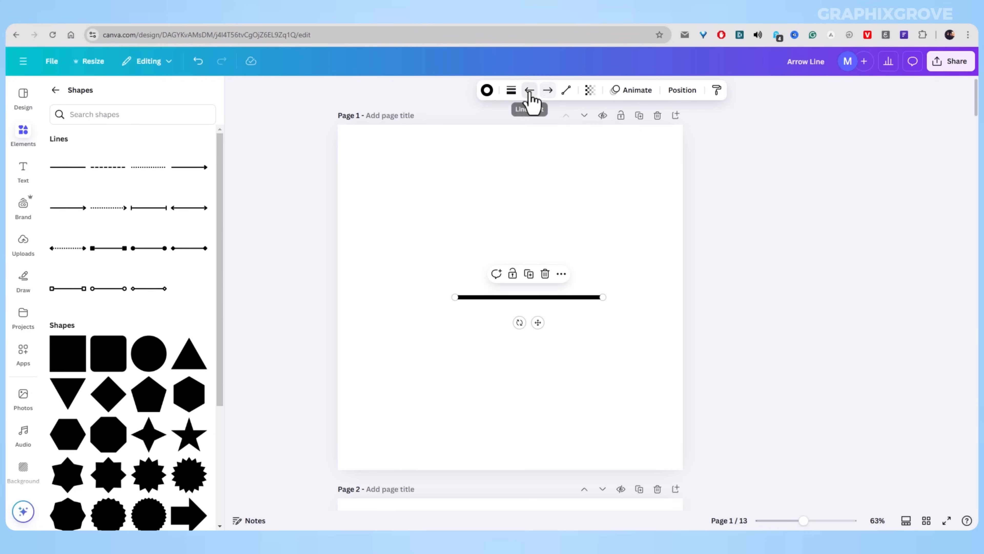
{"action": "left_click", "coordinate": [545, 94]}
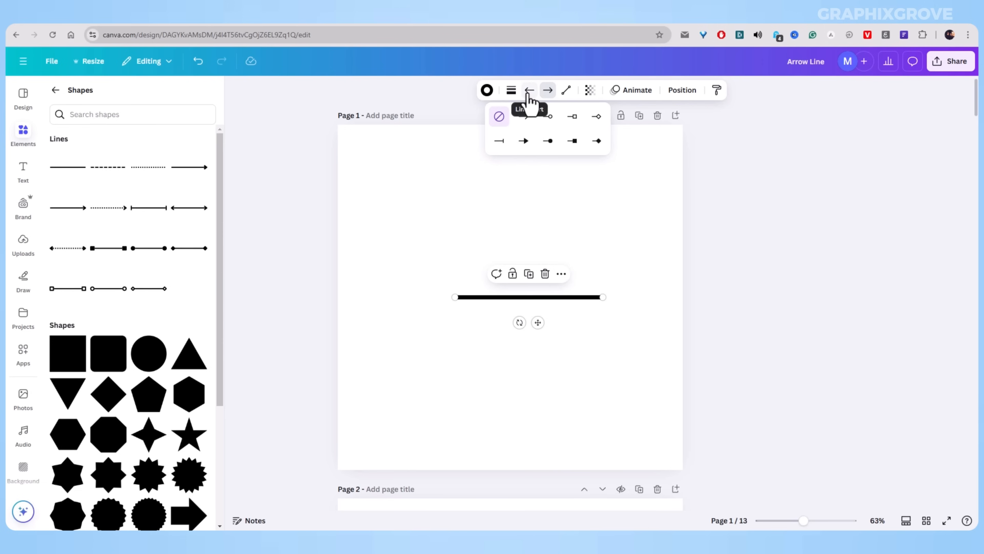
{"action": "left_click", "coordinate": [519, 143]}
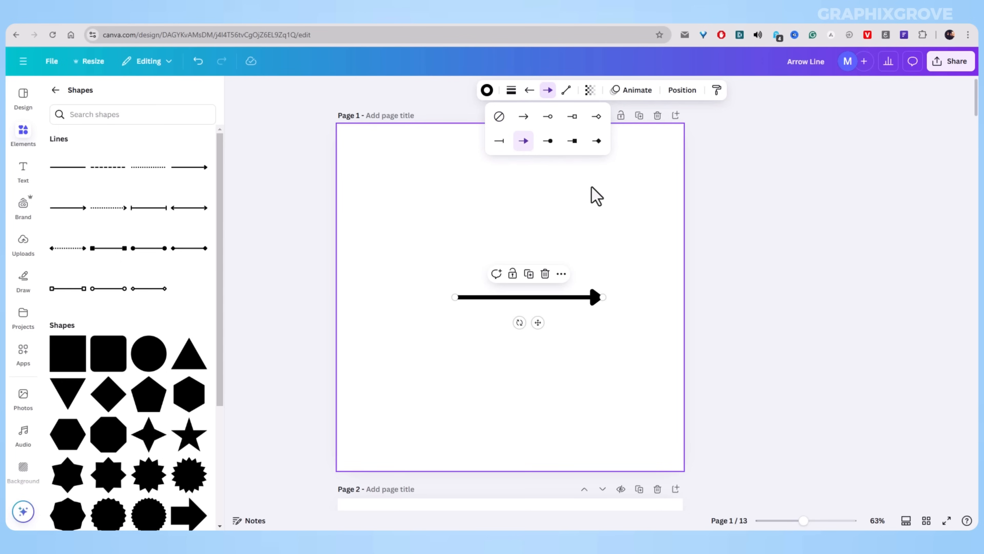
{"action": "left_click", "coordinate": [596, 195]}
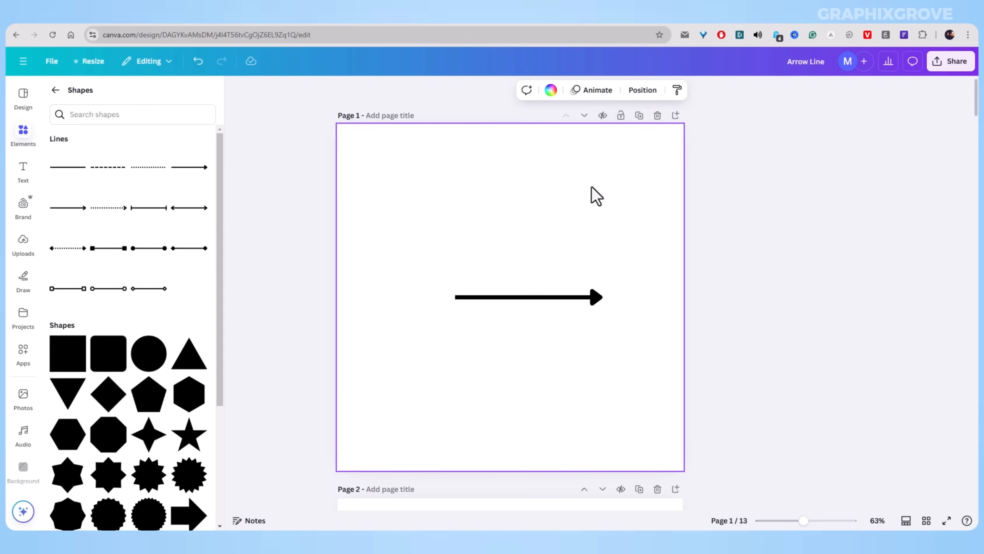
Step: Reposition both endpoints of the arrow to form a longer horizontal arrow slightly higher on the page
{"action": "left_click", "coordinate": [549, 299]}
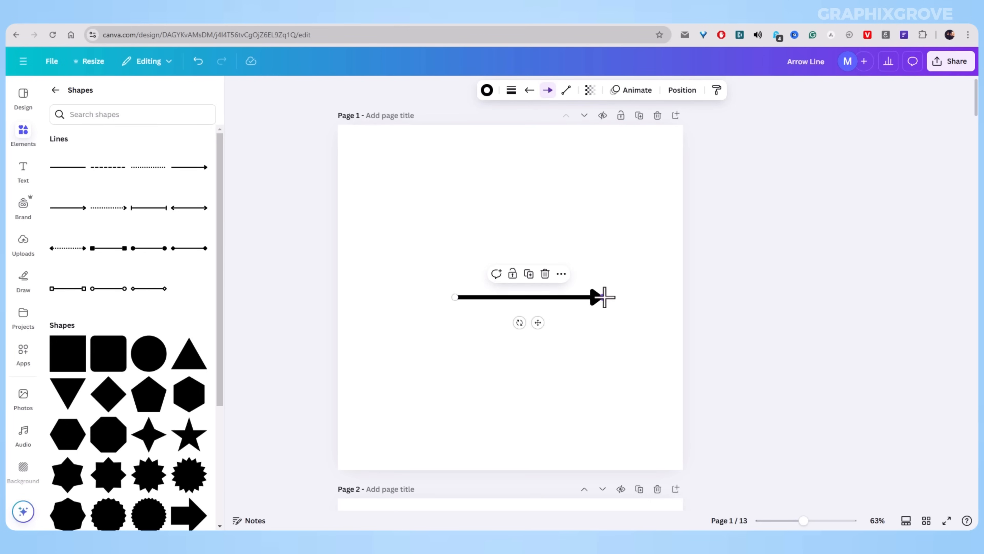
{"action": "left_click_drag", "start_coordinate": [604, 298], "coordinate": [596, 224]}
{"action": "left_click_drag", "start_coordinate": [457, 299], "coordinate": [416, 278]}
{"action": "left_click_drag", "start_coordinate": [596, 231], "coordinate": [604, 278]}
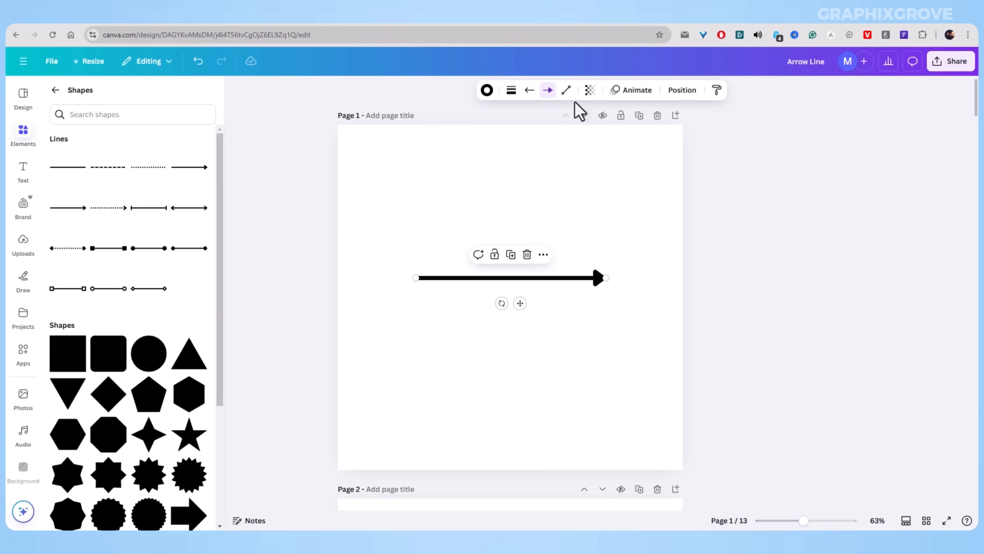
Step: Change the arrow to the Elbowed line type and raise its middle segment well above the endpoints
{"action": "left_click", "coordinate": [567, 91]}
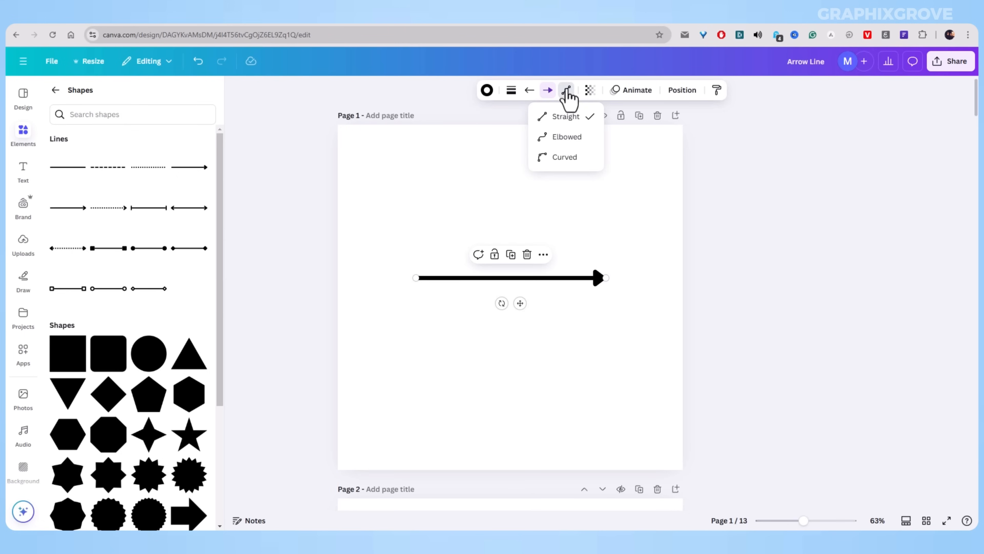
{"action": "left_click", "coordinate": [572, 141]}
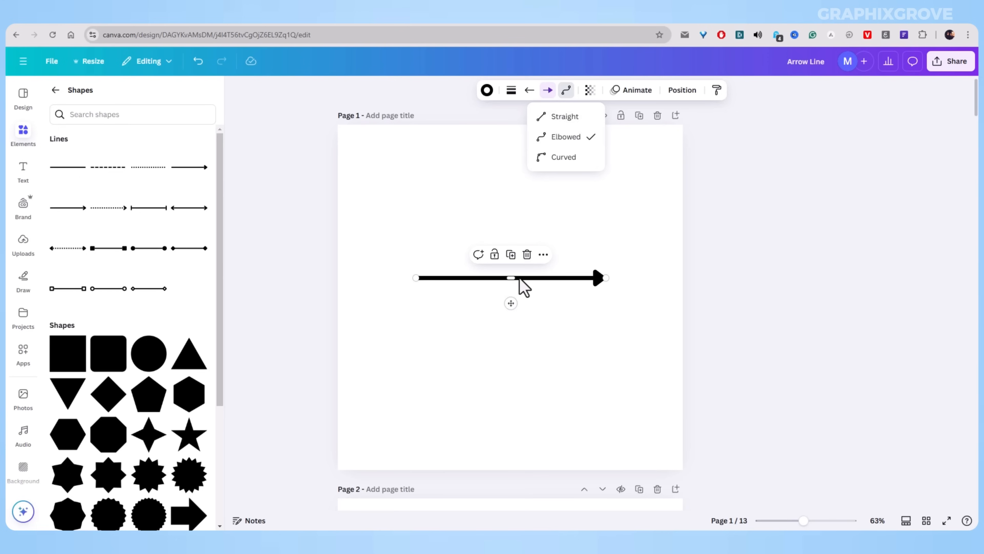
{"action": "left_click_drag", "start_coordinate": [510, 278], "coordinate": [499, 201]}
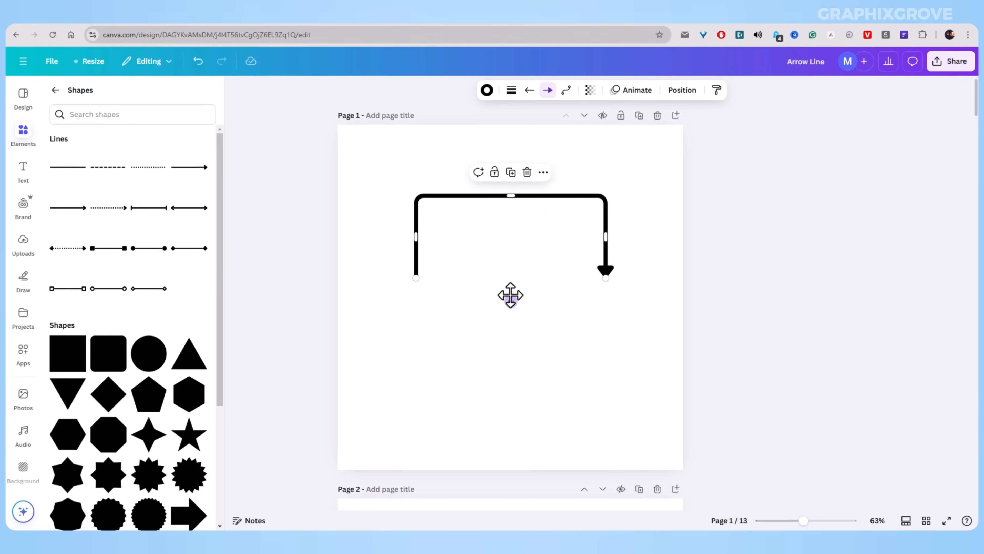
{"action": "mouse_move", "coordinate": [604, 237]}
{"action": "left_mouse_down"}
{"action": "mouse_move", "coordinate": [567, 237]}
{"action": "mouse_move", "coordinate": [646, 241]}
{"action": "mouse_move", "coordinate": [578, 231]}
{"action": "mouse_move", "coordinate": [606, 233]}
{"action": "left_mouse_up"}
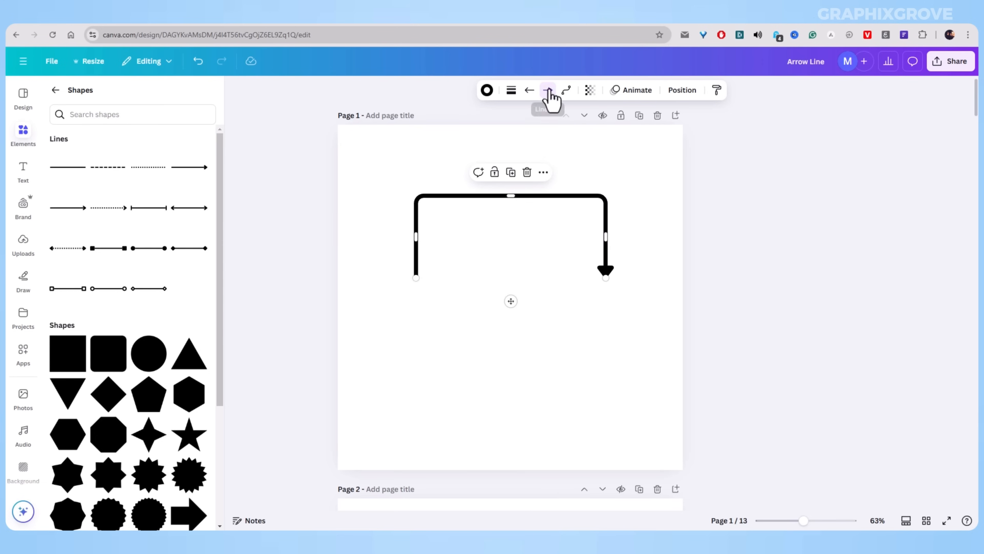
Step: Switch the arrow to the Curved line type and pull its midpoint down until it lies flat
{"action": "left_click", "coordinate": [568, 91]}
{"action": "left_click", "coordinate": [561, 157]}
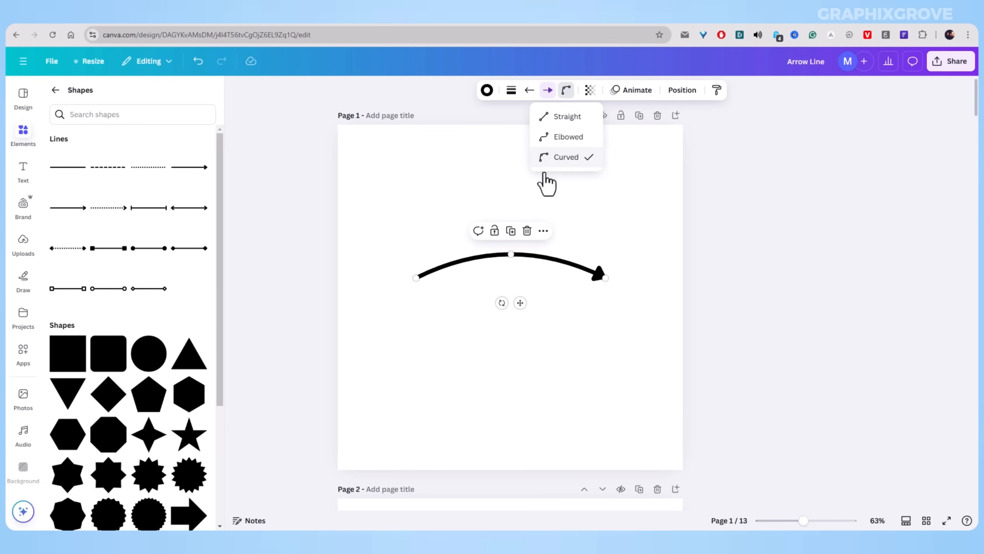
{"action": "left_click_drag", "start_coordinate": [509, 257], "coordinate": [511, 277]}
Step: Set the arrow's line type to Elbowed and raise its middle segment above both endpoints
{"action": "left_click", "coordinate": [566, 90]}
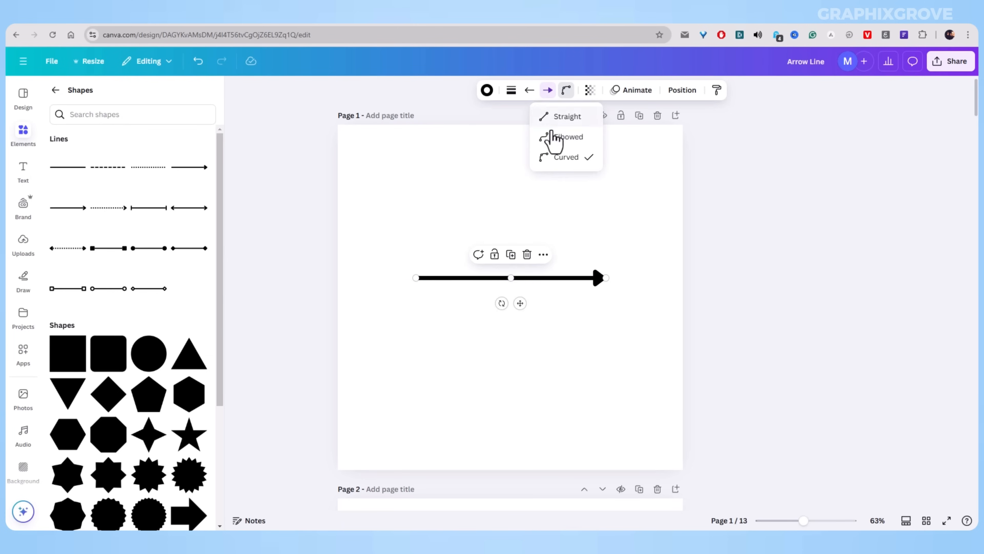
{"action": "left_click", "coordinate": [558, 137]}
{"action": "left_click_drag", "start_coordinate": [511, 277], "coordinate": [506, 212]}
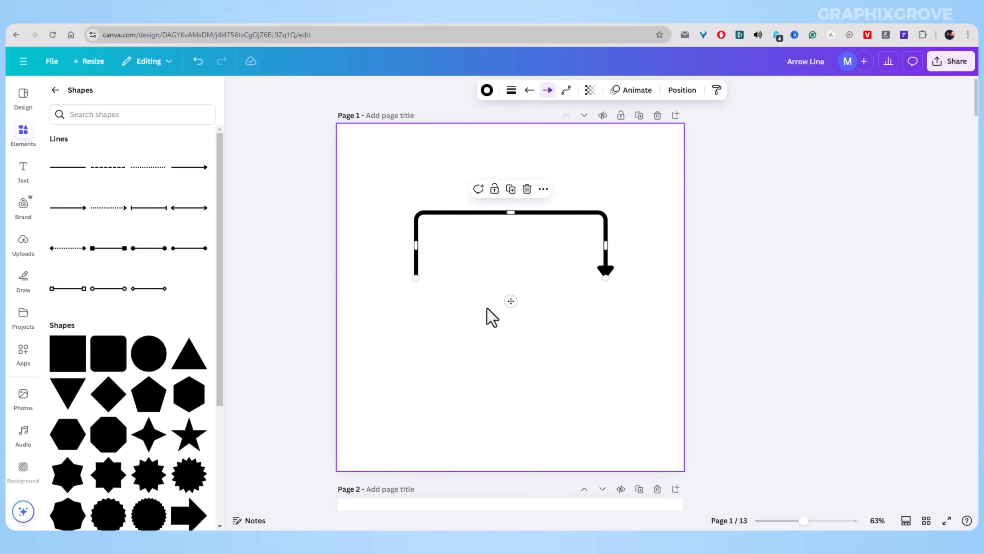
Step: Reshape the elbowed arrow by lowering its tip, shifting the right vertical segment outward and extending the tip left
{"action": "left_click_drag", "start_coordinate": [605, 278], "coordinate": [606, 325]}
{"action": "left_click_drag", "start_coordinate": [605, 272], "coordinate": [640, 283]}
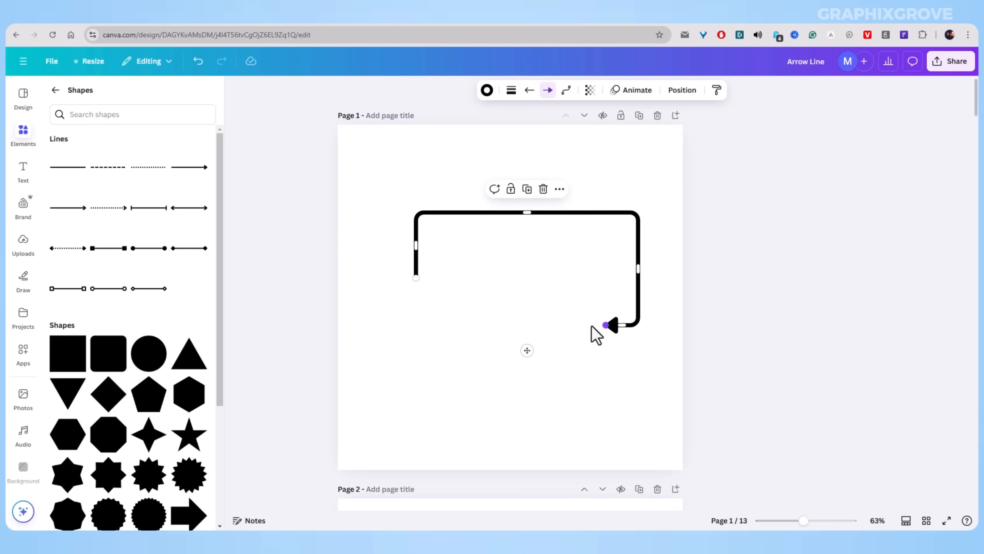
{"action": "left_click_drag", "start_coordinate": [605, 326], "coordinate": [537, 325]}
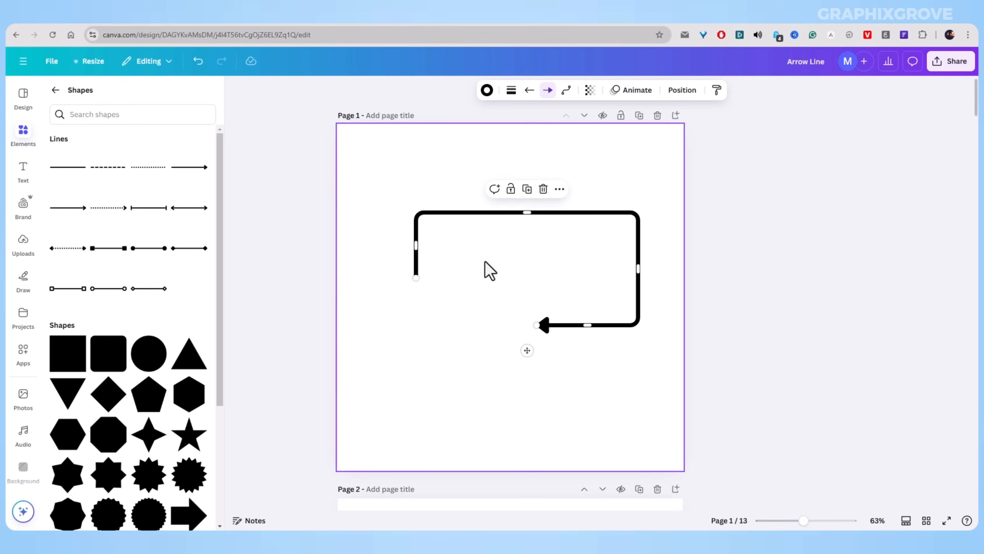
Step: Reshape the elbowed arrow into a near-closed rectangle by widening its left side and bringing the plain end level with the arrowhead
{"action": "left_click_drag", "start_coordinate": [416, 277], "coordinate": [416, 306]}
{"action": "left_click", "coordinate": [480, 269]}
{"action": "left_click", "coordinate": [416, 264]}
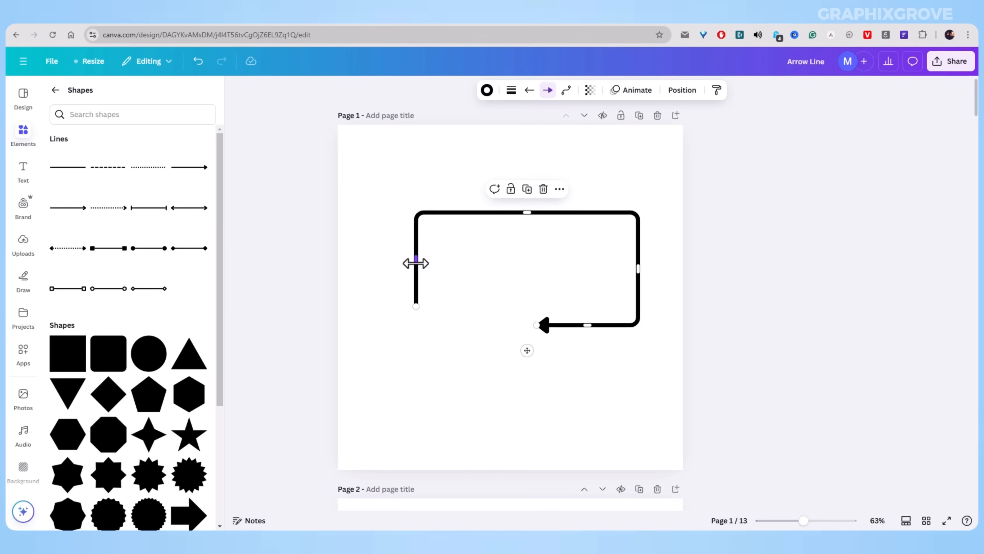
{"action": "left_click_drag", "start_coordinate": [416, 262], "coordinate": [393, 256]}
{"action": "left_click_drag", "start_coordinate": [417, 305], "coordinate": [497, 325]}
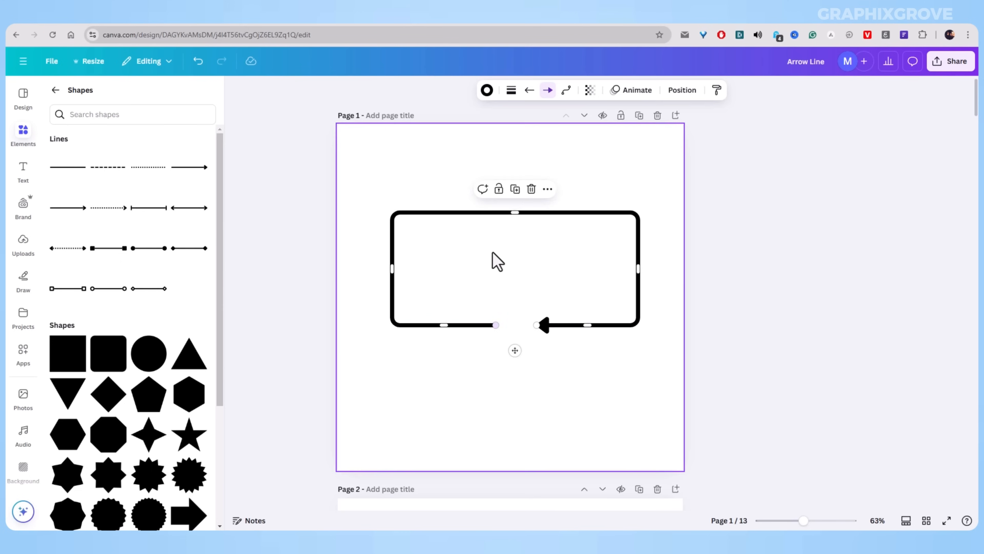
{"action": "left_click", "coordinate": [485, 247]}
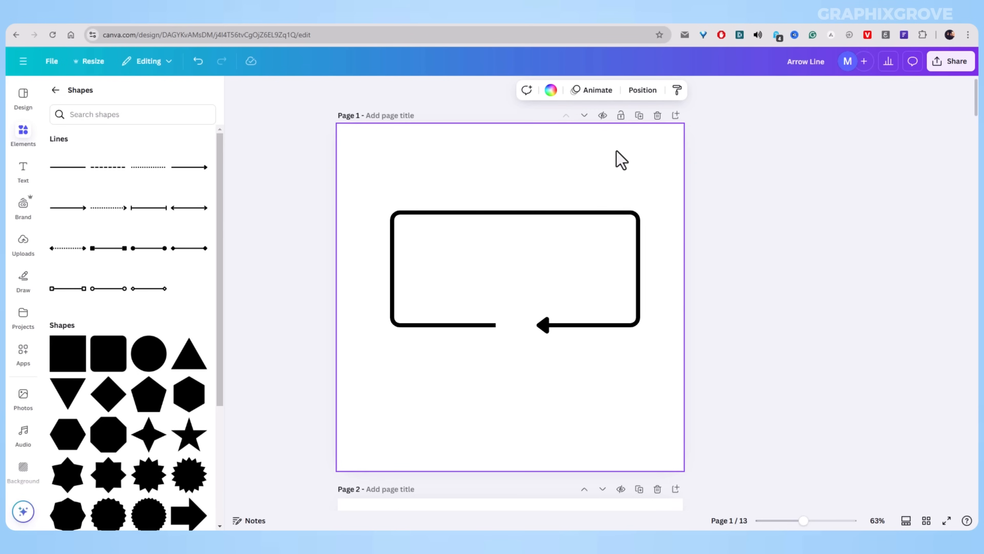
{"action": "left_click", "coordinate": [575, 213]}
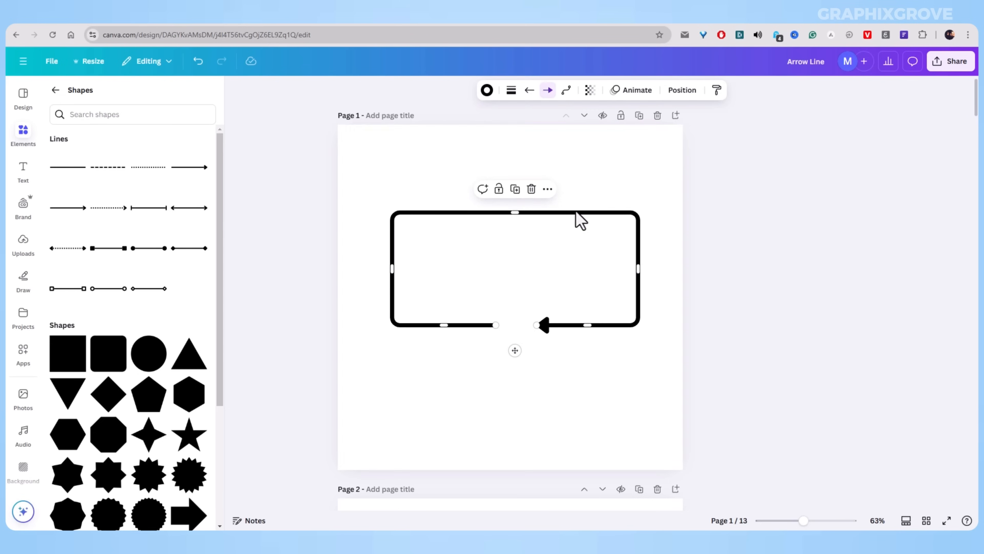
{"action": "left_click_drag", "start_coordinate": [545, 327], "coordinate": [637, 271]}
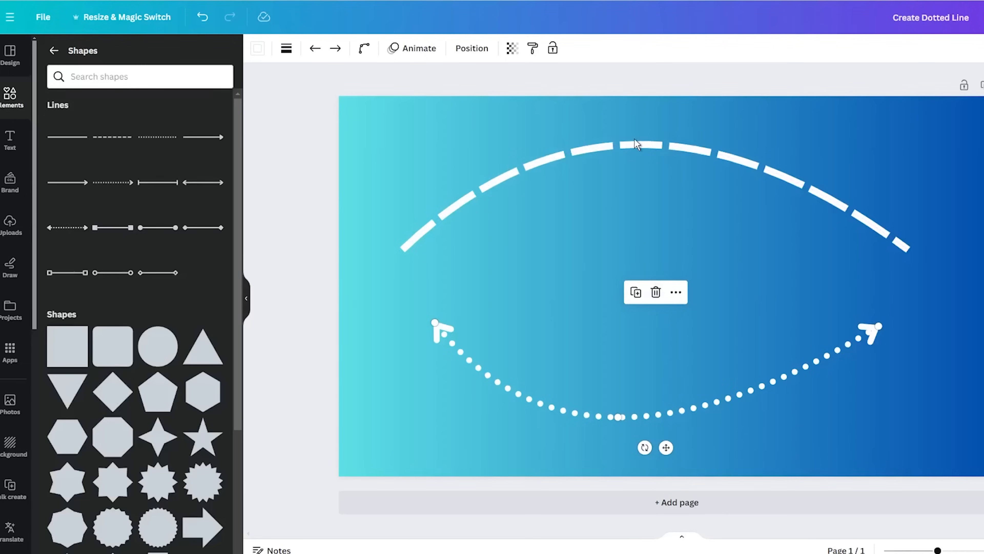
Step: Reshape the dashed curve by extending its right end, raising its peak and moving its left end to the right half of the canvas
{"action": "left_click", "coordinate": [641, 144]}
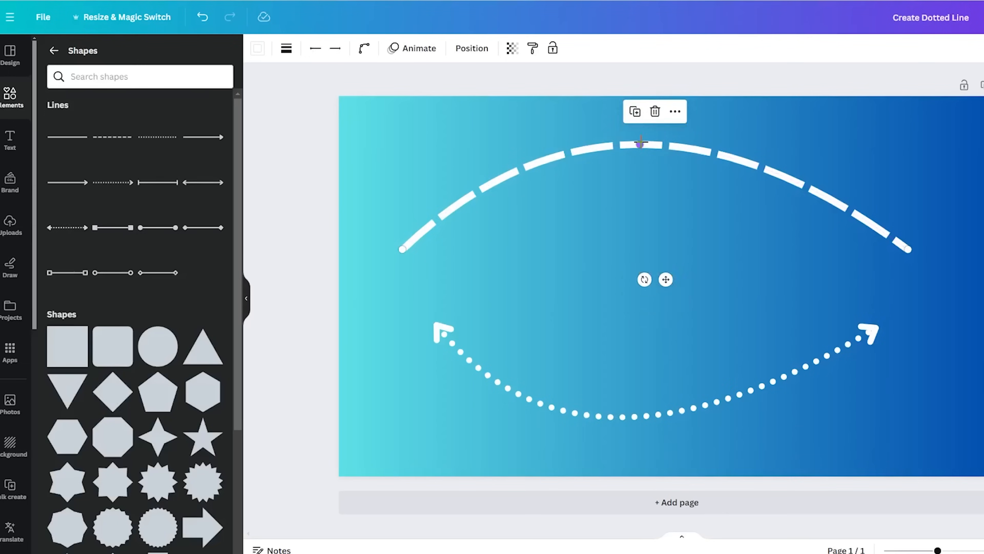
{"action": "left_click_drag", "start_coordinate": [912, 247], "coordinate": [958, 244]}
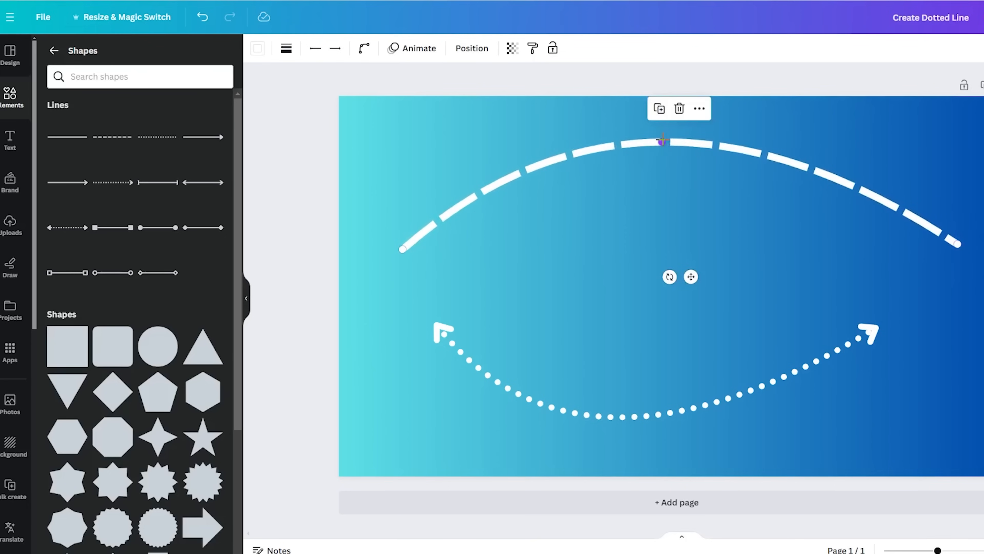
{"action": "mouse_move", "coordinate": [663, 141]}
{"action": "left_mouse_down"}
{"action": "mouse_move", "coordinate": [651, 301]}
{"action": "mouse_move", "coordinate": [687, 296]}
{"action": "mouse_move", "coordinate": [679, 133]}
{"action": "left_mouse_up"}
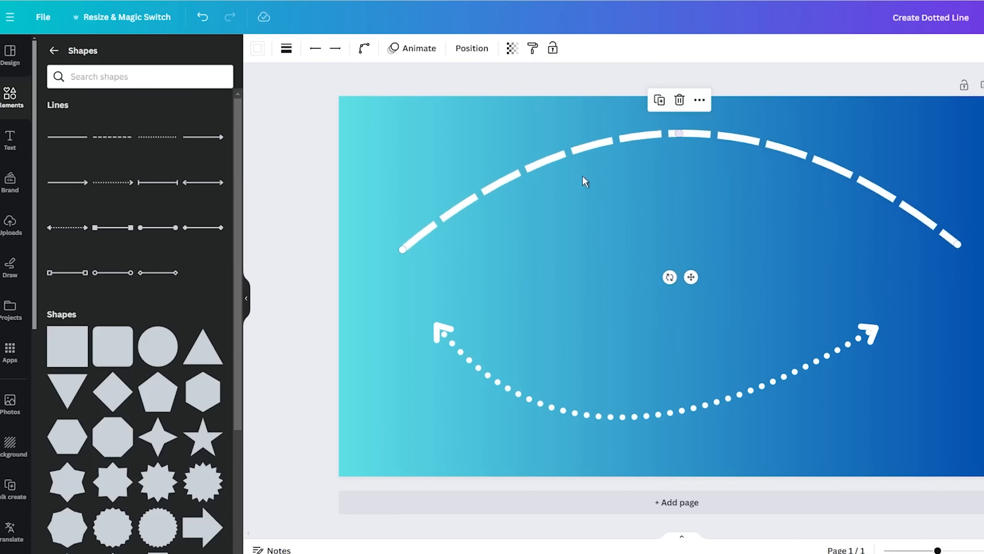
{"action": "left_click_drag", "start_coordinate": [402, 250], "coordinate": [738, 273]}
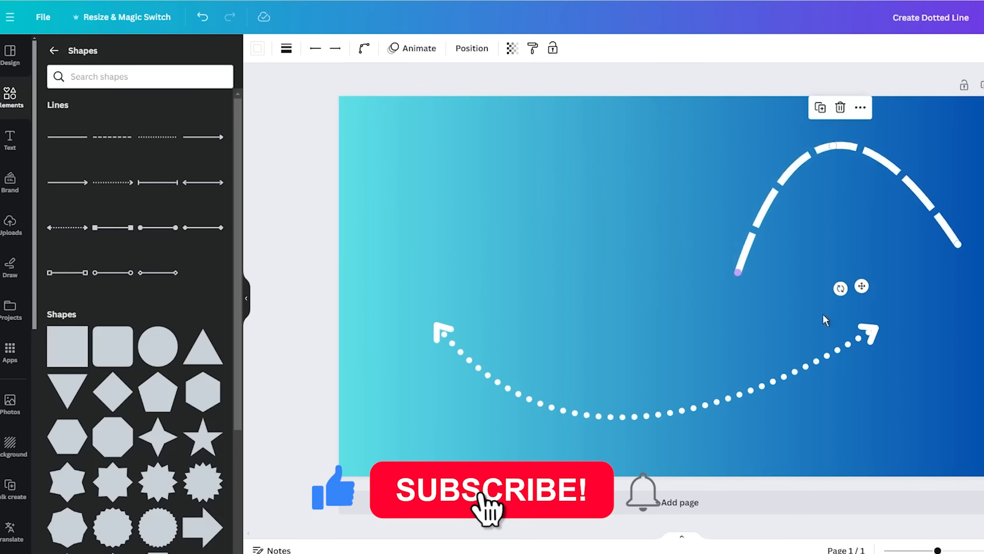
Step: Shorten the dotted double-headed arrow from the right, bend its curve upward and bring its left tip inward
{"action": "left_click", "coordinate": [874, 334]}
{"action": "left_click_drag", "start_coordinate": [873, 333], "coordinate": [678, 332]}
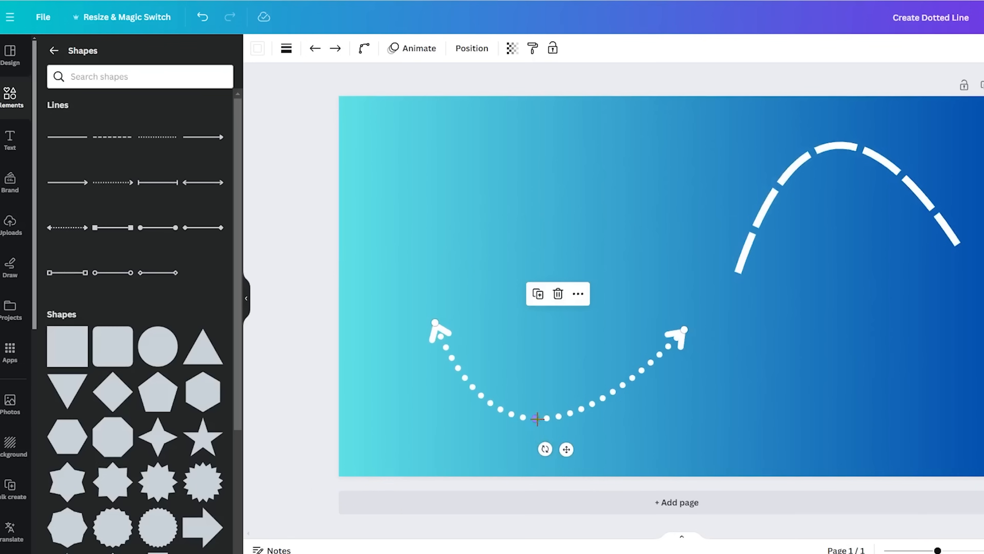
{"action": "left_click_drag", "start_coordinate": [535, 416], "coordinate": [561, 203]}
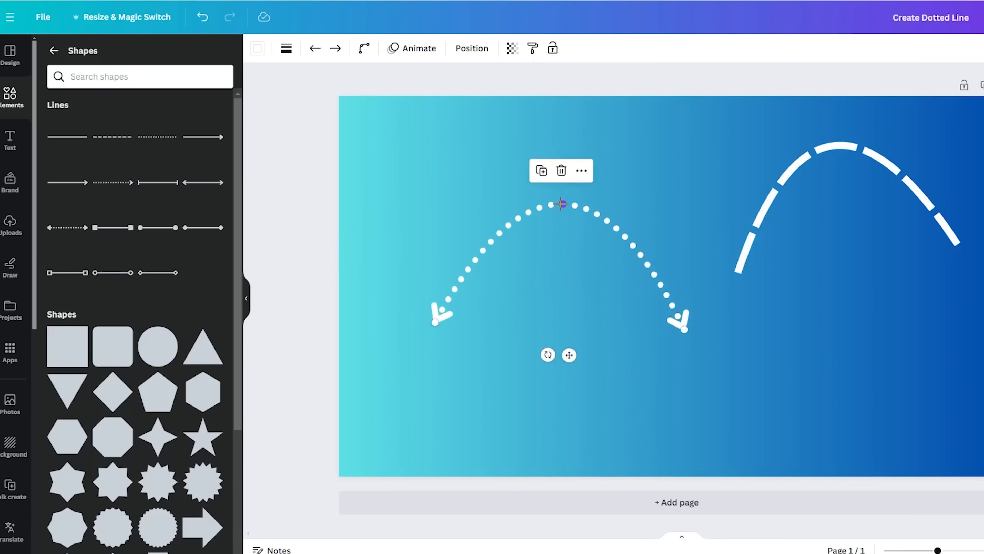
{"action": "left_click_drag", "start_coordinate": [435, 322], "coordinate": [566, 341]}
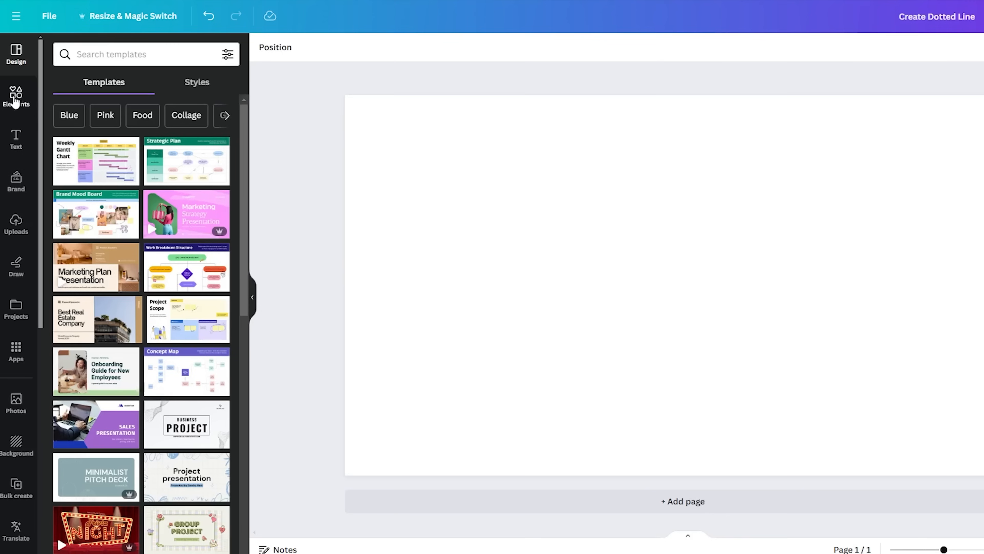
Step: Find line elements, add the double-headed arrow line to the blank page, lengthen it and shift it slightly right
{"action": "left_click", "coordinate": [16, 110]}
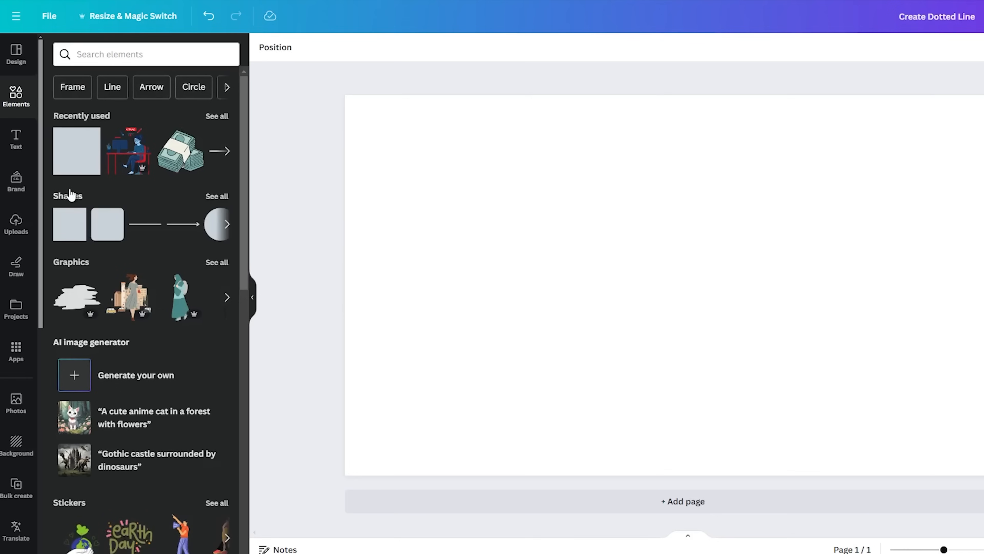
{"action": "left_click", "coordinate": [121, 92]}
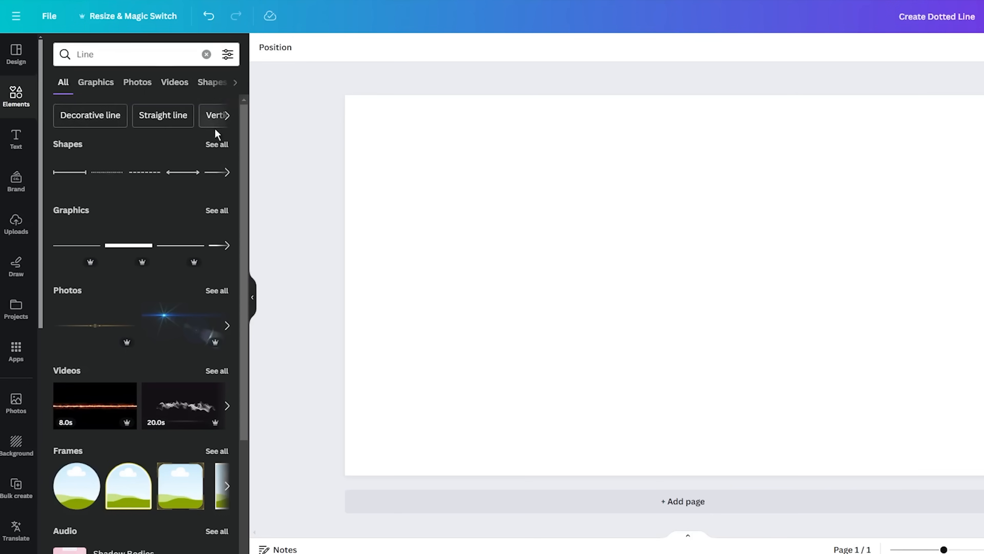
{"action": "left_click", "coordinate": [173, 174]}
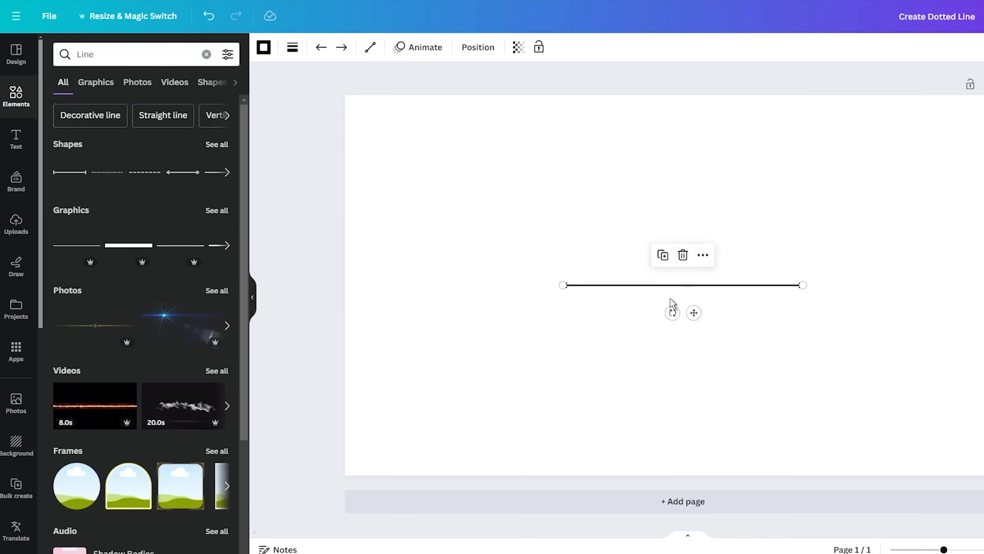
{"action": "left_click_drag", "start_coordinate": [560, 285], "coordinate": [483, 285]}
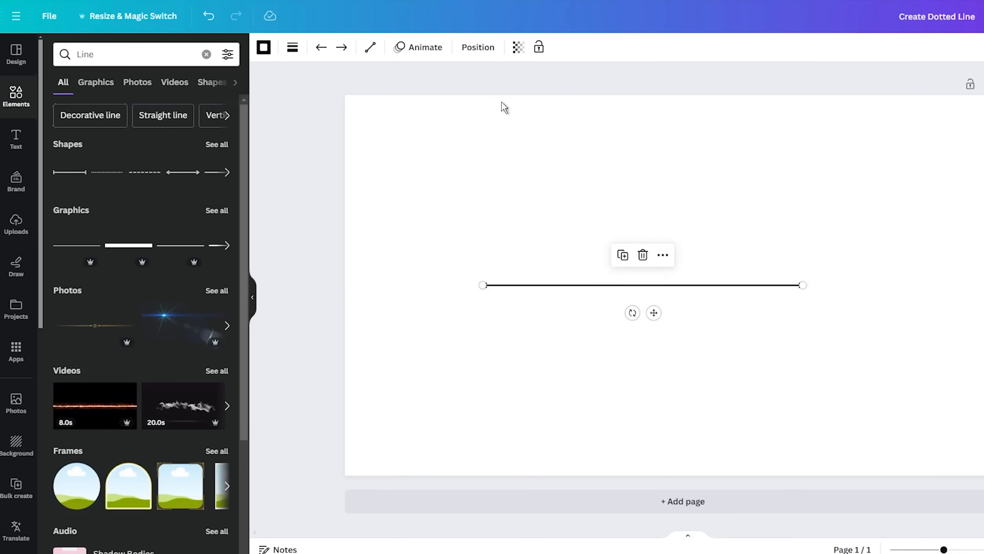
{"action": "left_click_drag", "start_coordinate": [658, 291], "coordinate": [690, 290]}
Step: Set the arrow's line type to Curved and raise its midpoint into a taller arch
{"action": "left_click", "coordinate": [370, 48]}
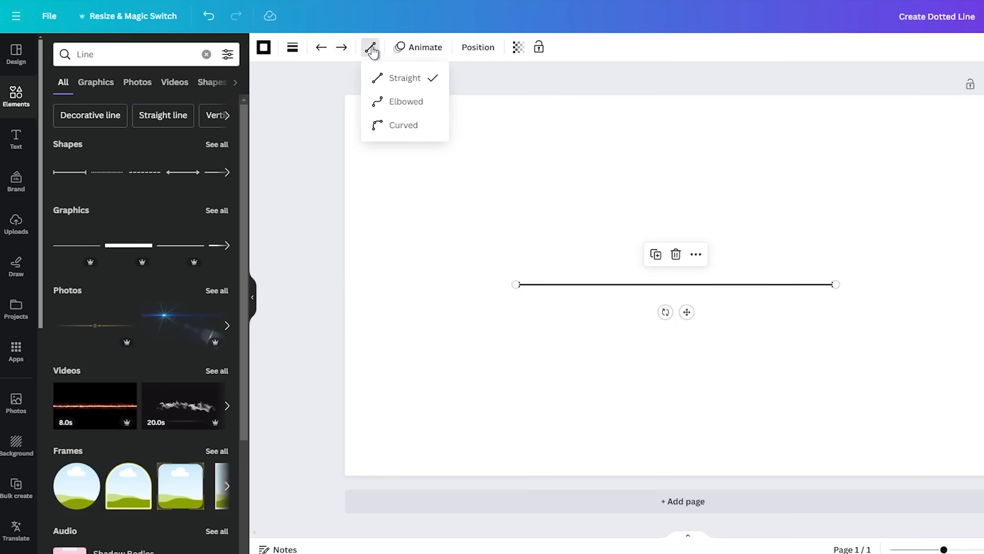
{"action": "left_click", "coordinate": [406, 126]}
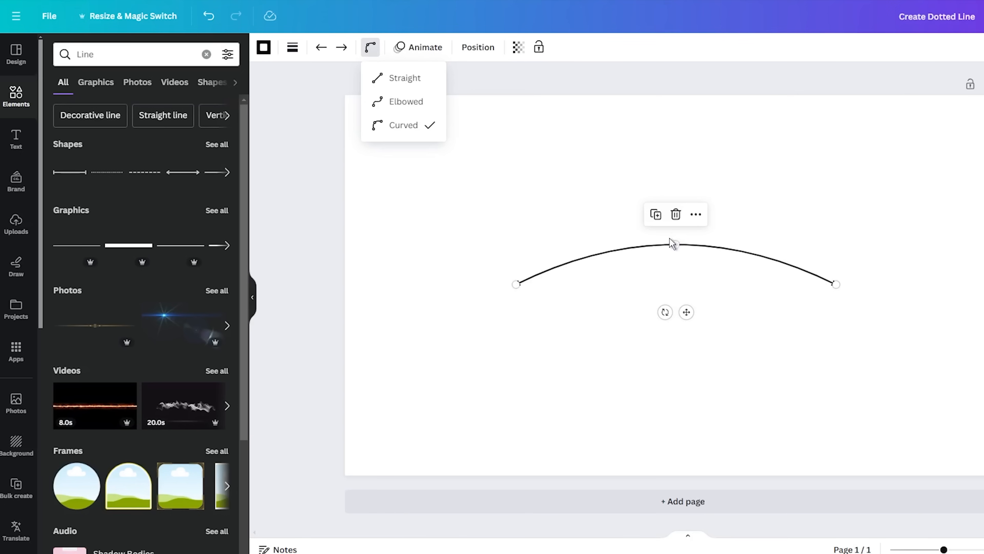
{"action": "left_click_drag", "start_coordinate": [676, 244], "coordinate": [676, 196]}
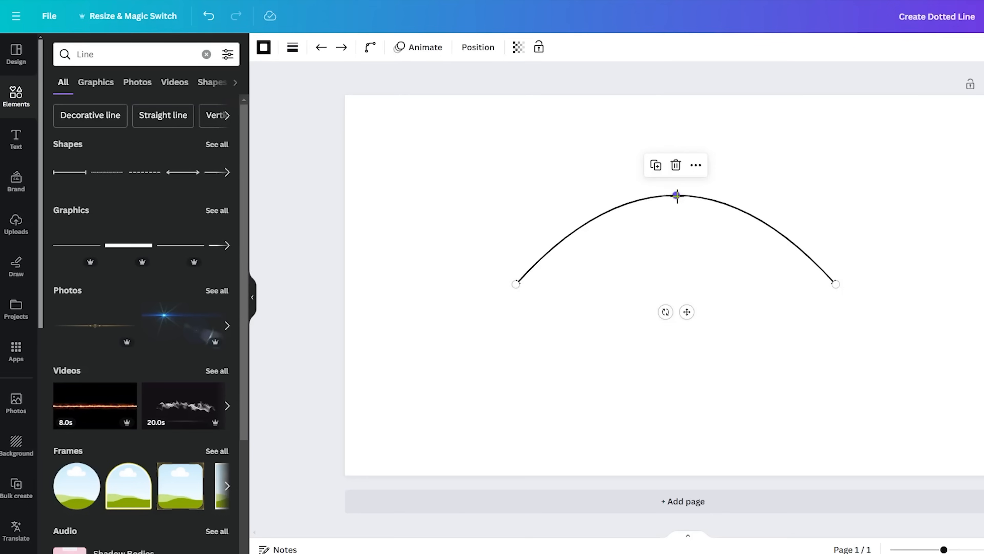
Step: Give the curved arrow a short-dash line style and a line weight of 15
{"action": "left_click", "coordinate": [294, 48]}
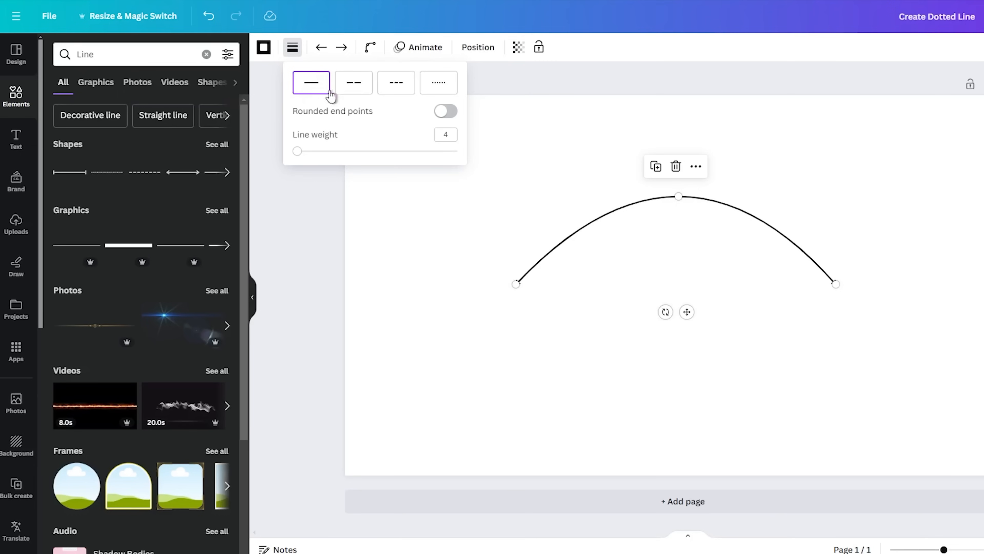
{"action": "left_click", "coordinate": [344, 94]}
{"action": "left_click", "coordinate": [391, 95]}
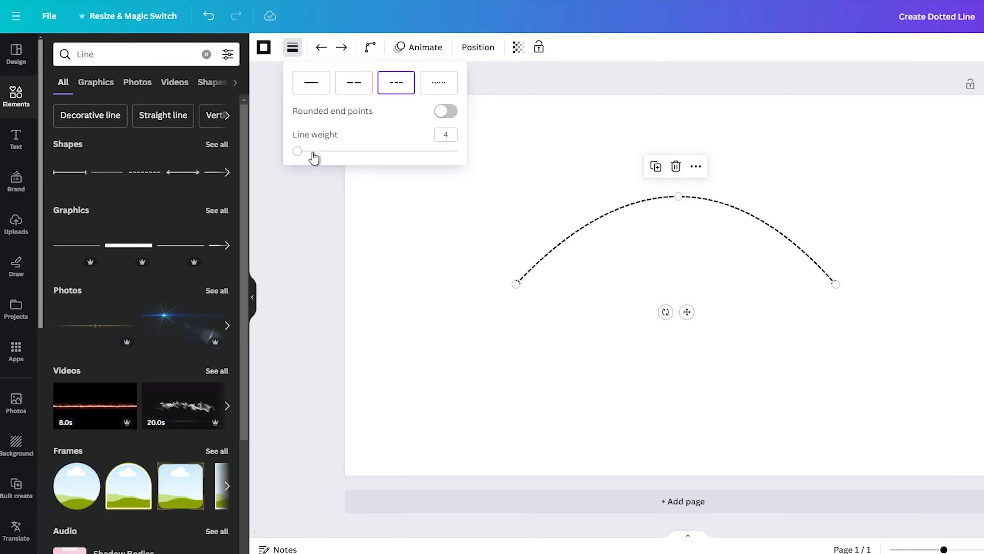
{"action": "left_click_drag", "start_coordinate": [297, 151], "coordinate": [317, 151]}
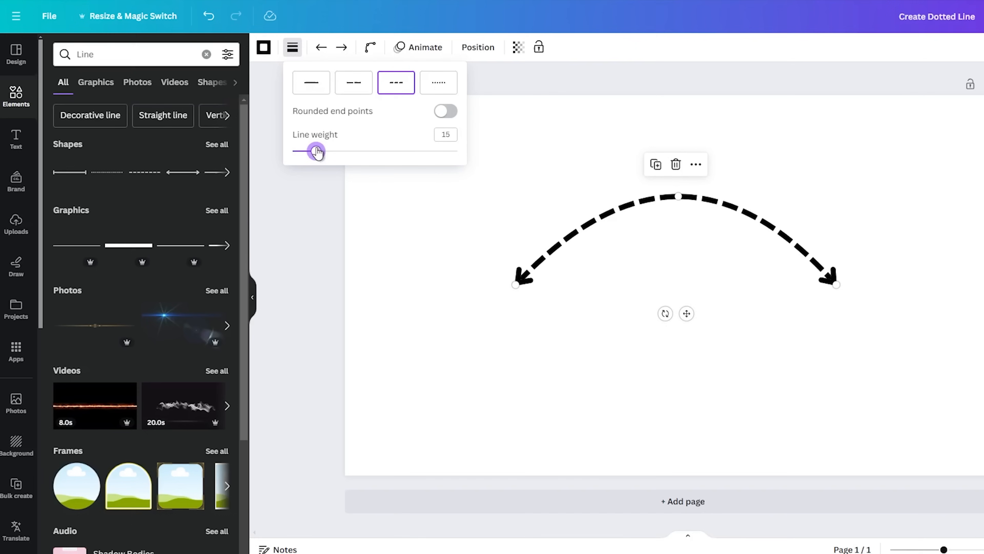
Step: Make the curved arrow dotted with rounded end points and reduce its line weight to 7
{"action": "left_click", "coordinate": [430, 83]}
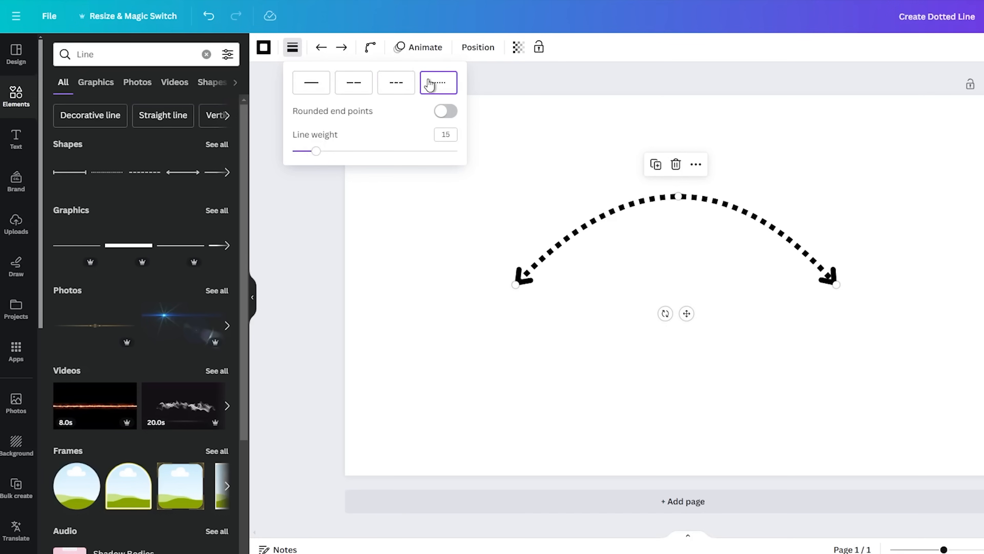
{"action": "left_click", "coordinate": [438, 114]}
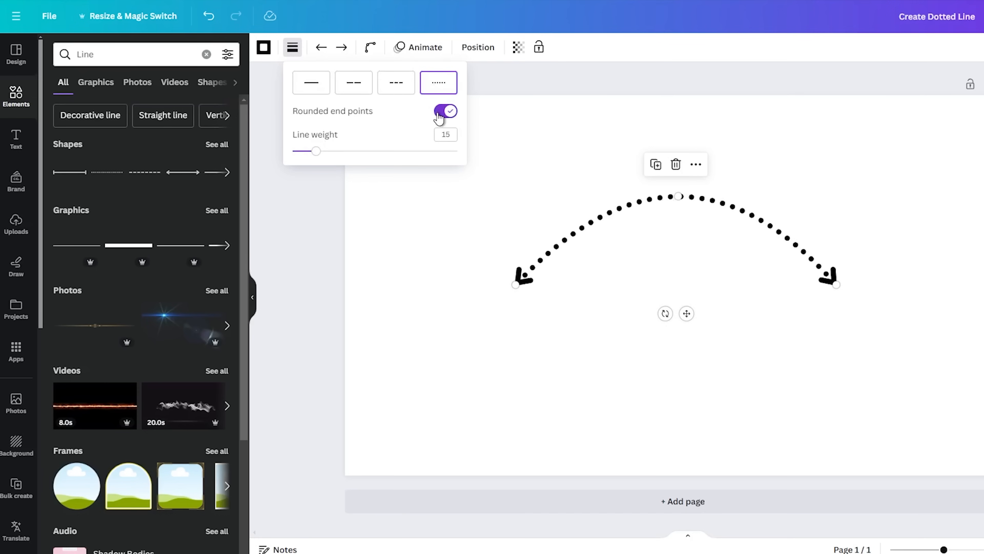
{"action": "mouse_move", "coordinate": [317, 155]}
{"action": "left_mouse_down"}
{"action": "mouse_move", "coordinate": [338, 156]}
{"action": "mouse_move", "coordinate": [303, 152]}
{"action": "left_mouse_up"}
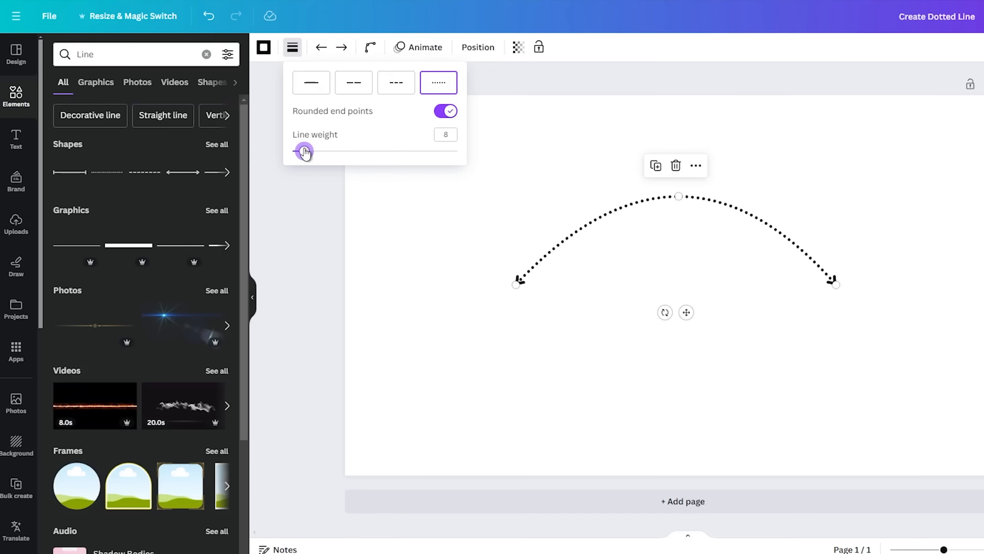
Step: Try the short-dash style on the curved arrow, restore the dotted style and pull its midpoint down below the endpoints
{"action": "left_click", "coordinate": [396, 82]}
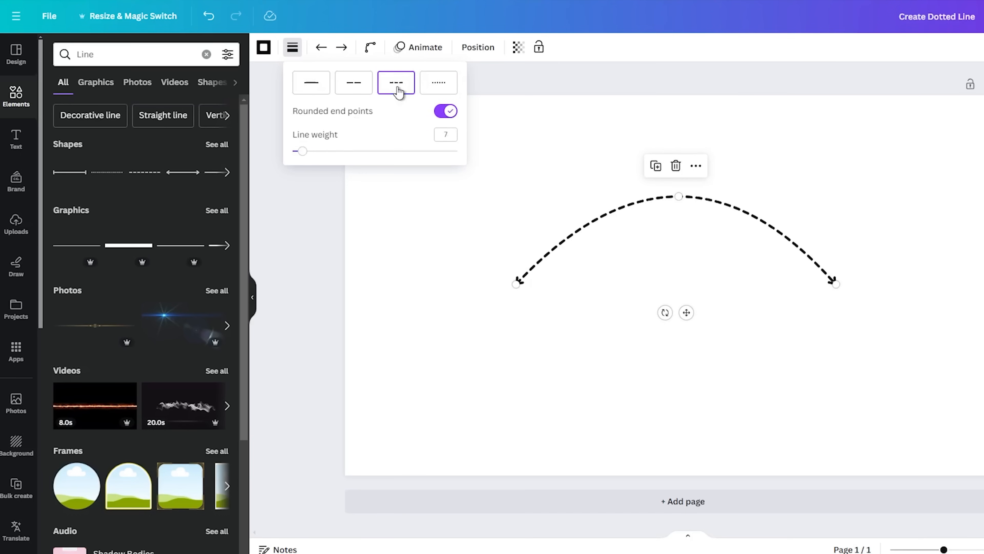
{"action": "left_click", "coordinate": [436, 84]}
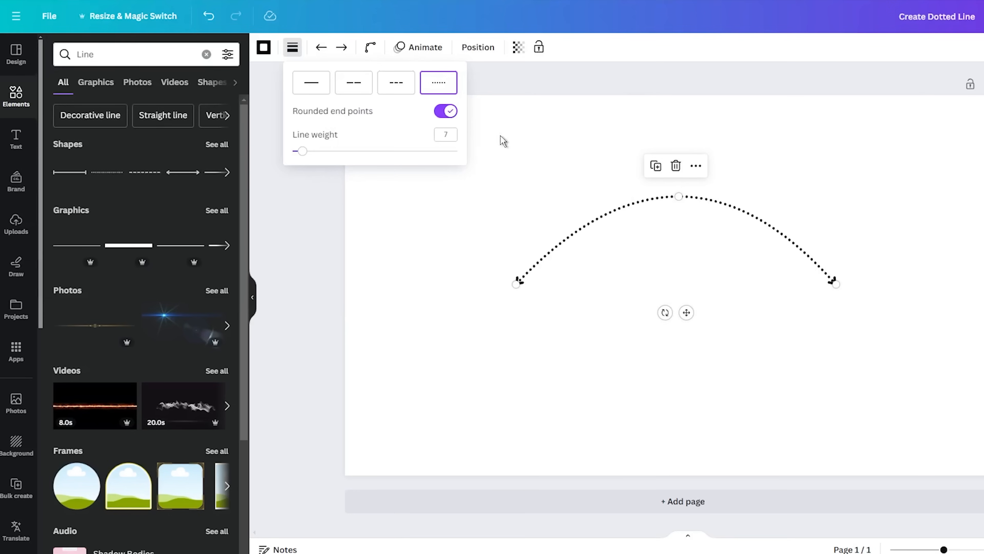
{"action": "left_click", "coordinate": [402, 82]}
{"action": "left_click", "coordinate": [435, 82]}
{"action": "left_click_drag", "start_coordinate": [681, 196], "coordinate": [541, 388]}
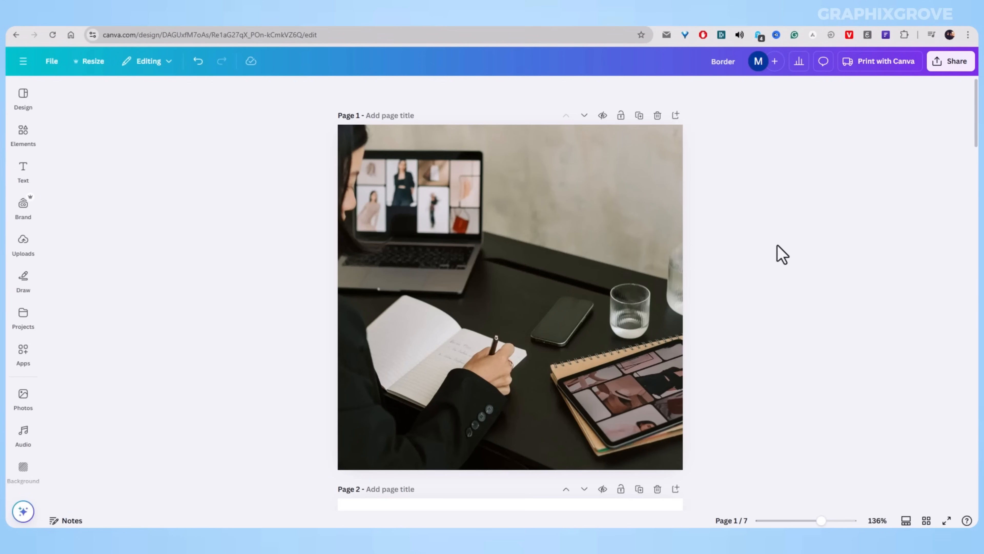
Step: In the Border design, select the page 1 photo and search the elements for "border"
{"action": "left_click", "coordinate": [434, 276]}
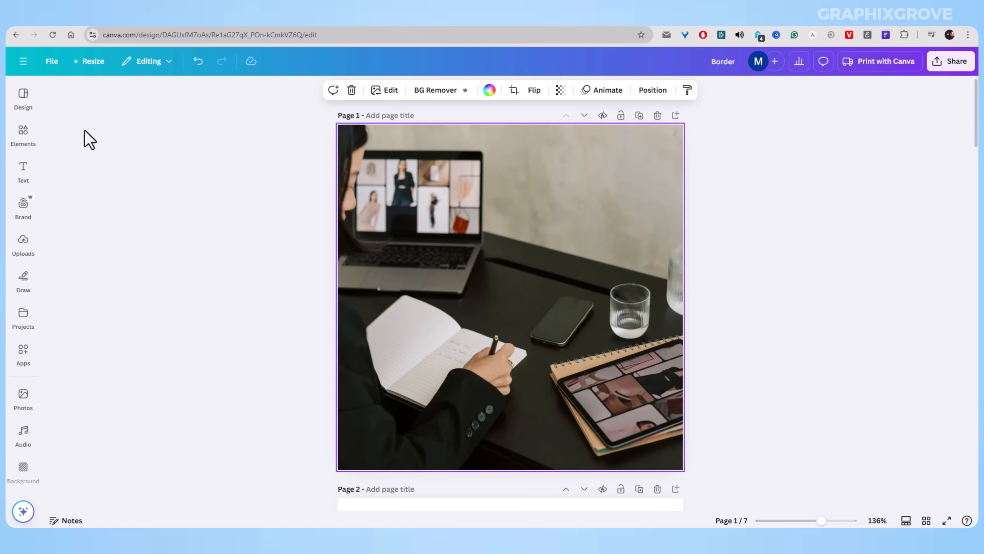
{"action": "left_click", "coordinate": [27, 134]}
{"action": "left_click", "coordinate": [77, 95]}
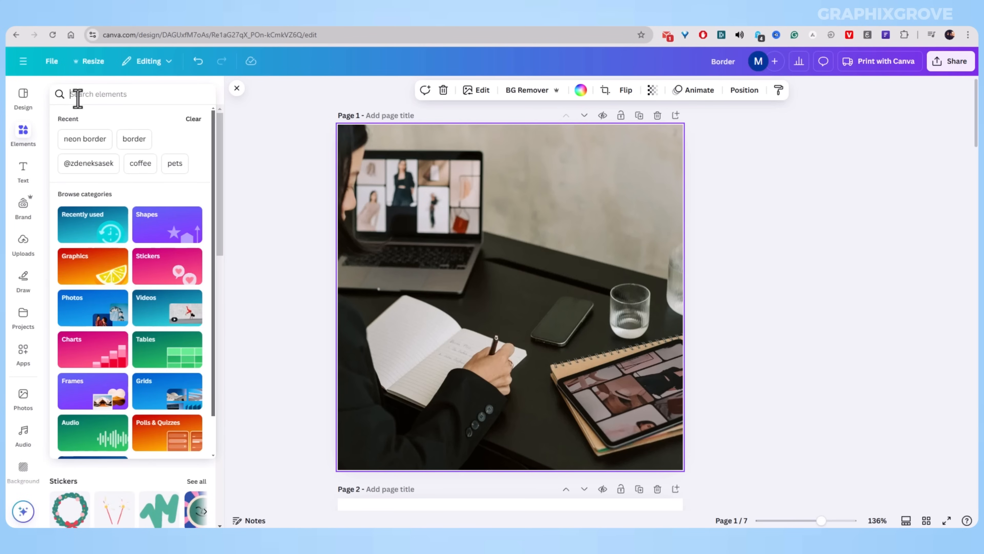
{"action": "type", "text": "border"}
{"action": "key", "text": "Return"}
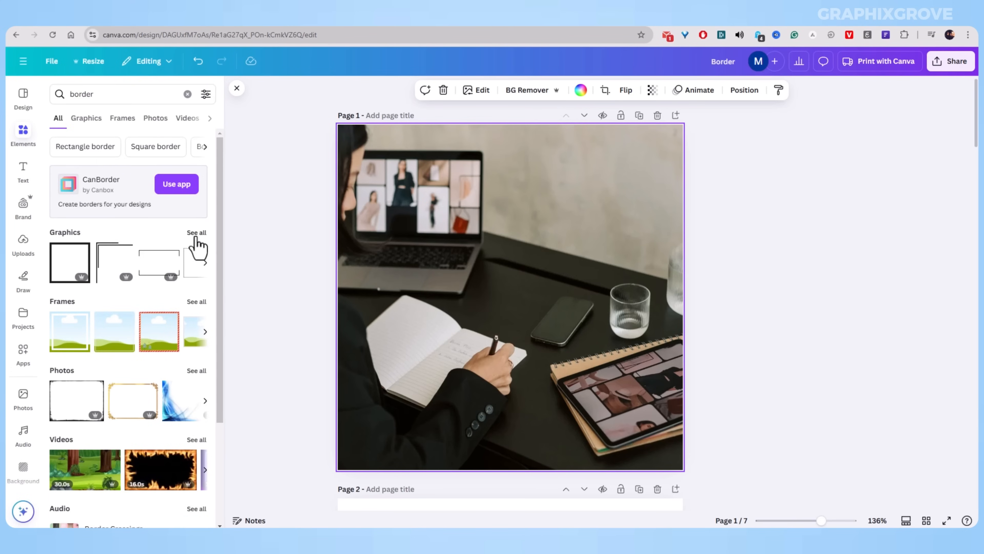
Step: Search the elements for "neon border" and add the square pink neon border from the graphics to page 1
{"action": "left_click", "coordinate": [71, 95]}
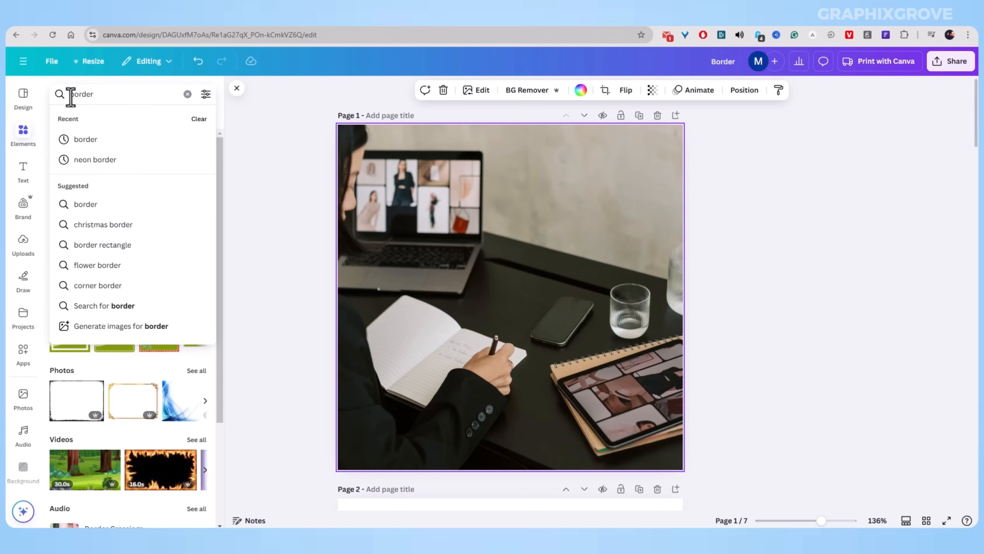
{"action": "left_click", "coordinate": [84, 159]}
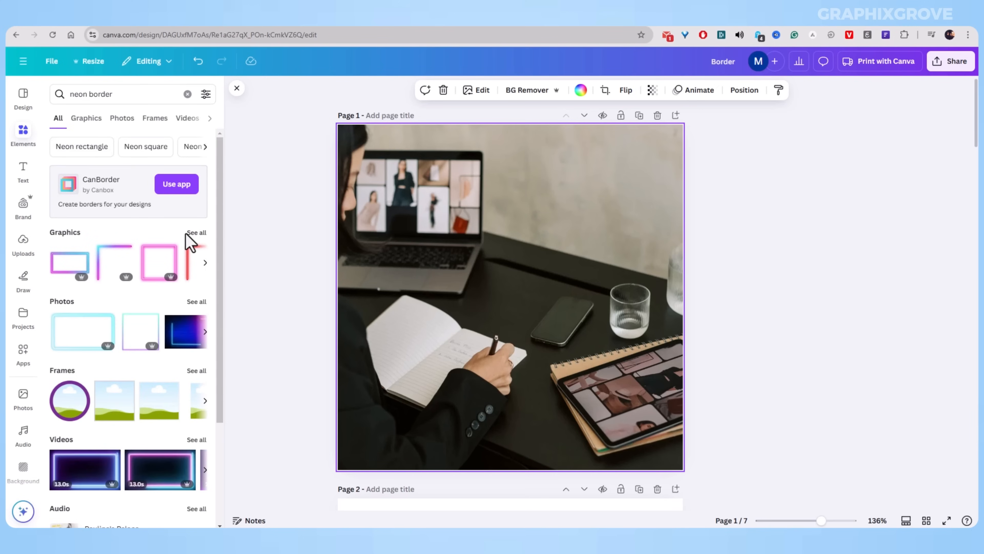
{"action": "left_click", "coordinate": [189, 234]}
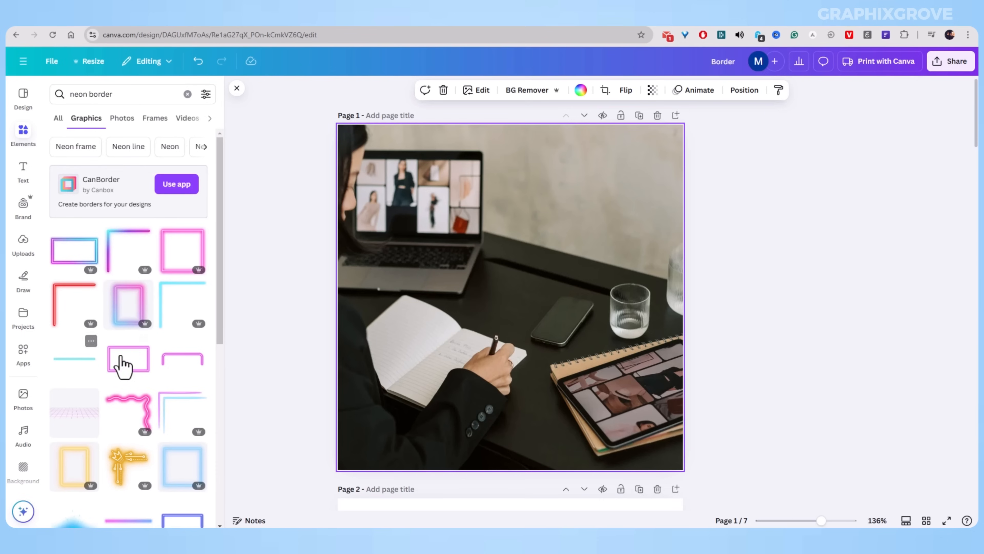
{"action": "left_click", "coordinate": [174, 260]}
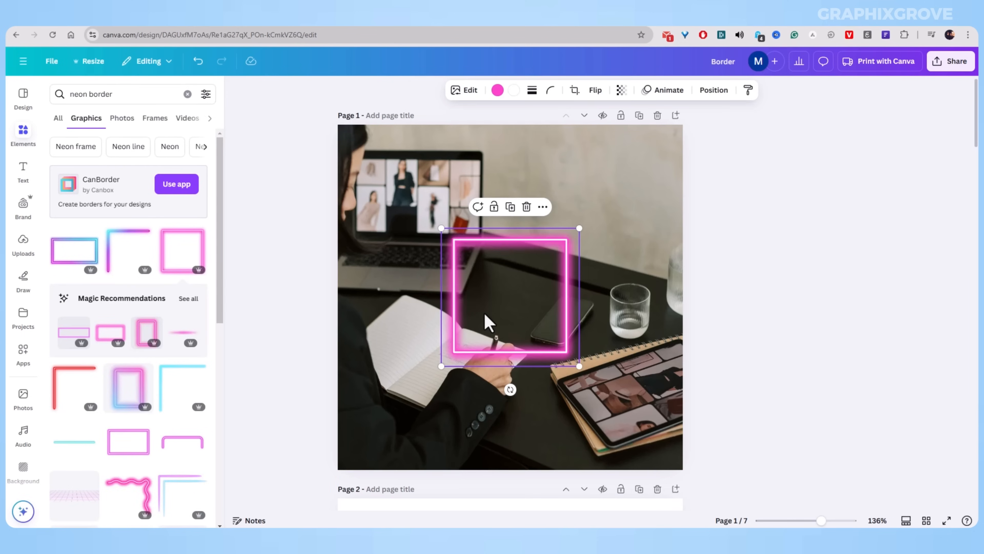
Step: Enlarge the pink neon border and position it so that it frames the whole photo on page 1
{"action": "left_click_drag", "start_coordinate": [485, 315], "coordinate": [372, 426]}
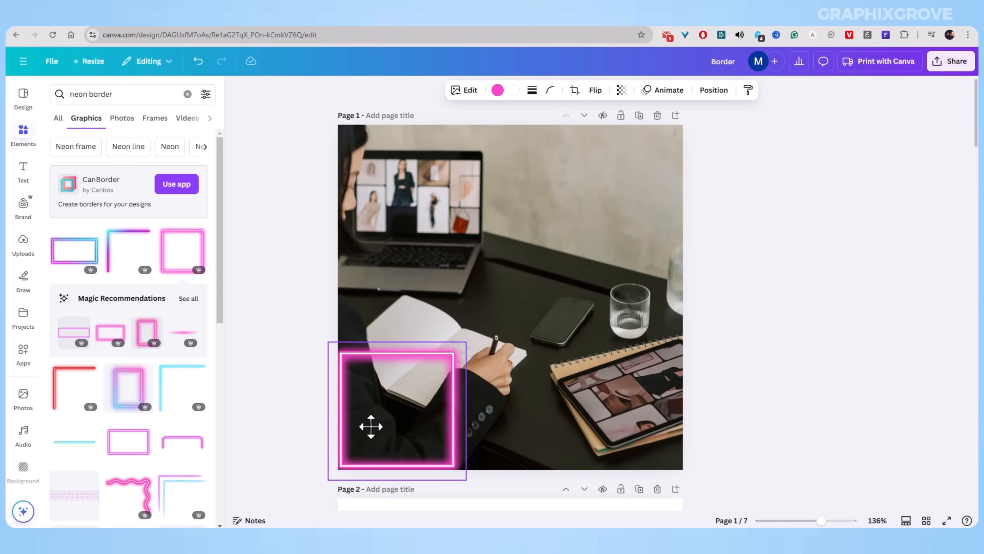
{"action": "left_click_drag", "start_coordinate": [464, 341], "coordinate": [784, 176]}
{"action": "left_click_drag", "start_coordinate": [644, 235], "coordinate": [610, 255]}
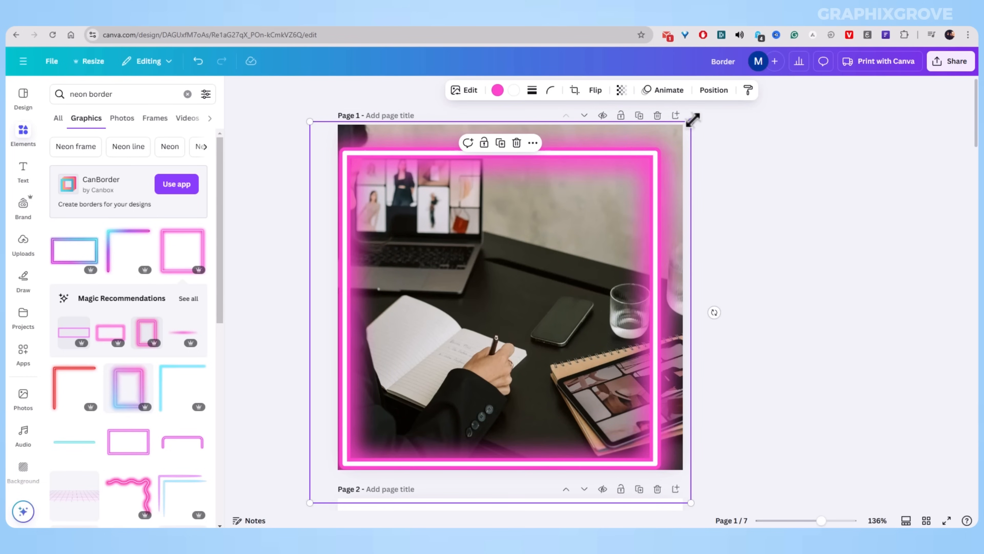
{"action": "left_click_drag", "start_coordinate": [692, 120], "coordinate": [730, 116]}
{"action": "left_click_drag", "start_coordinate": [585, 279], "coordinate": [582, 282]}
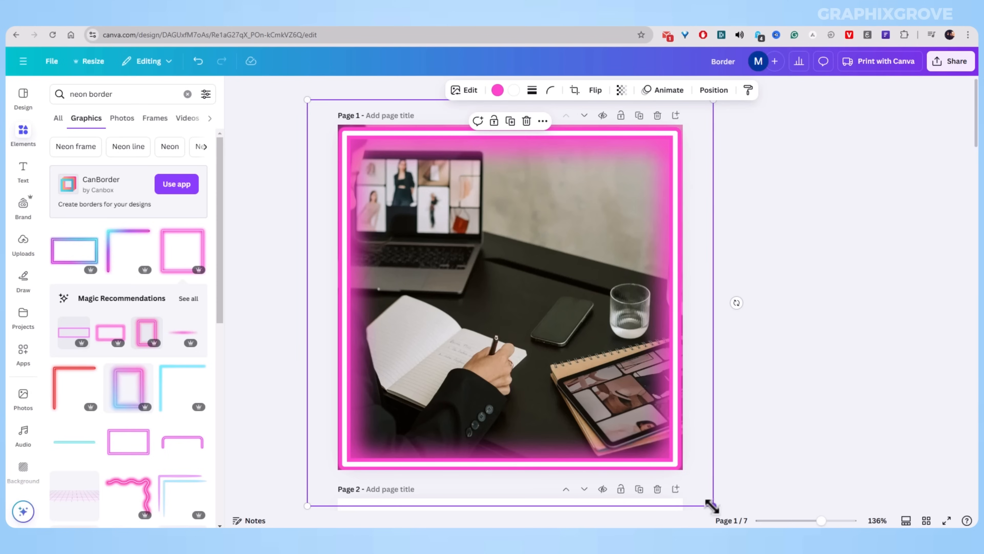
{"action": "left_click_drag", "start_coordinate": [713, 506], "coordinate": [714, 509]}
{"action": "left_click_drag", "start_coordinate": [582, 402], "coordinate": [585, 410]}
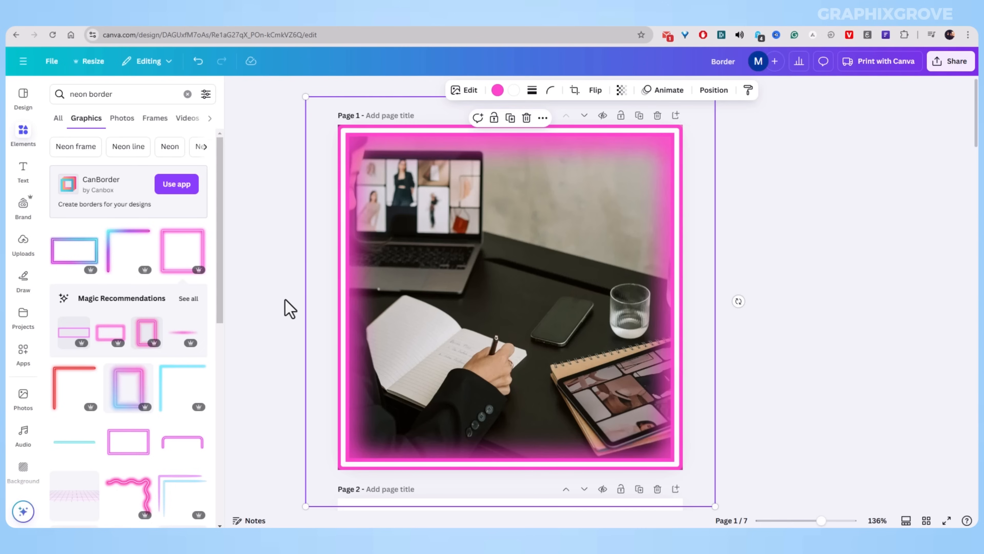
{"action": "scroll", "coordinate": [288, 308], "scroll_direction": "down", "scroll_amount": 2}
{"action": "left_click_drag", "start_coordinate": [304, 456], "coordinate": [299, 458]}
{"action": "scroll", "coordinate": [299, 429], "scroll_direction": "up", "scroll_amount": 2}
{"action": "left_click_drag", "start_coordinate": [402, 426], "coordinate": [406, 423]}
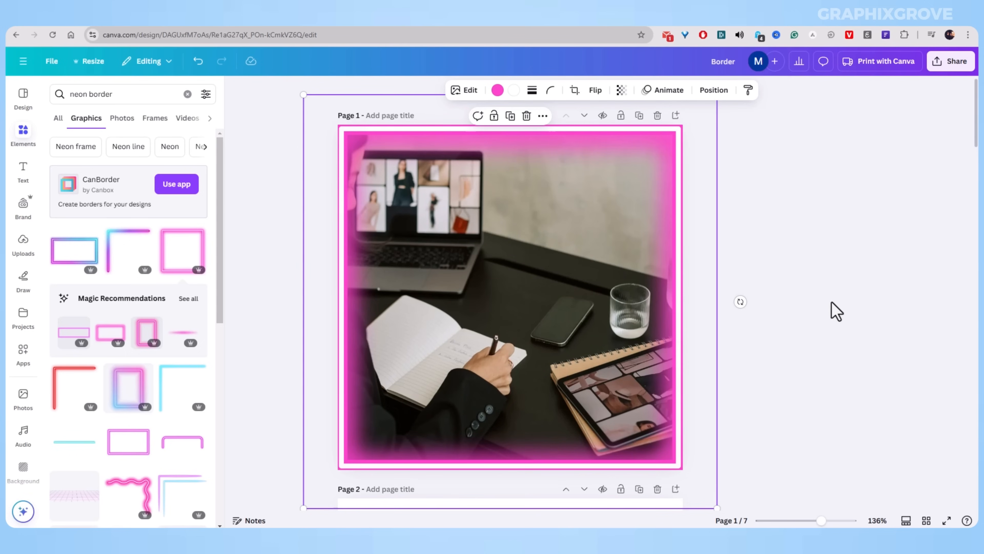
Step: Recolor the neon border's white line with the pink document color and lower the border's transparency value to 39
{"action": "left_click", "coordinate": [514, 91]}
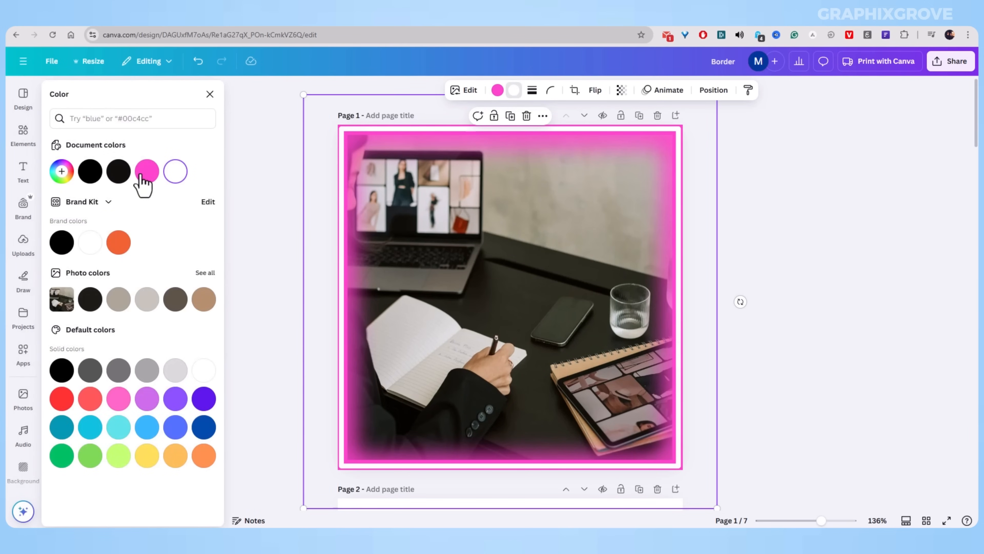
{"action": "left_click", "coordinate": [143, 173]}
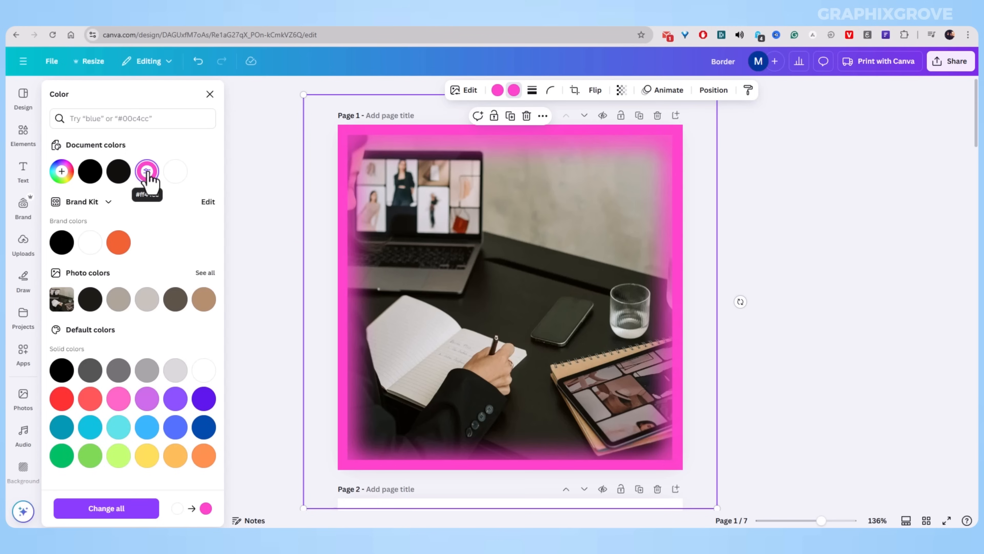
{"action": "left_click", "coordinate": [621, 93]}
{"action": "left_click_drag", "start_coordinate": [653, 139], "coordinate": [613, 145]}
{"action": "left_click", "coordinate": [499, 93]}
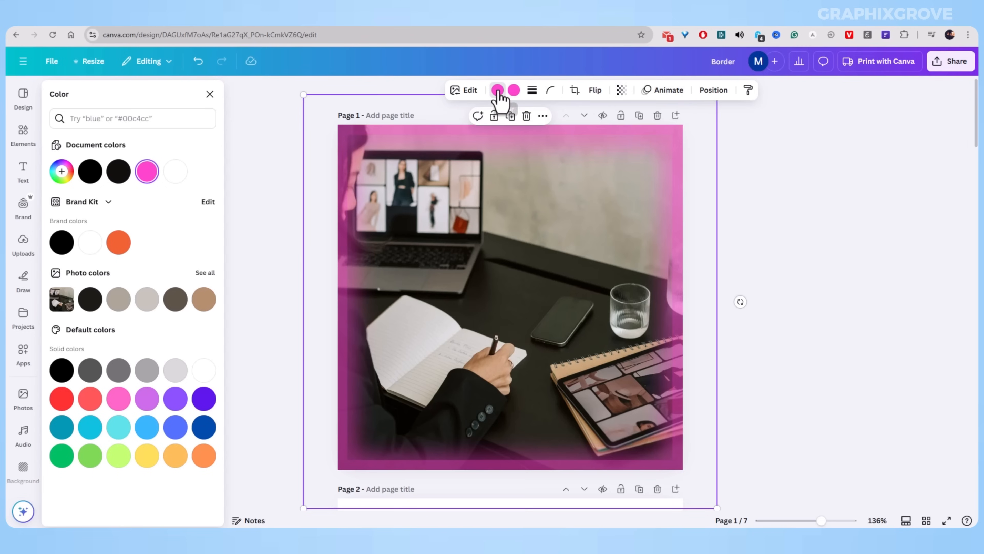
{"action": "left_click", "coordinate": [623, 92]}
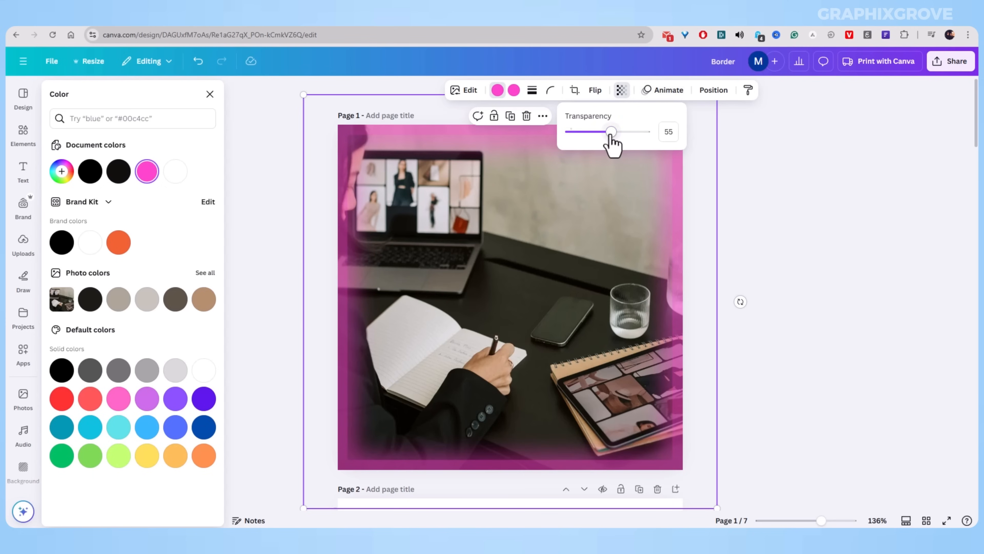
{"action": "mouse_move", "coordinate": [611, 135]}
{"action": "left_mouse_down"}
{"action": "mouse_move", "coordinate": [589, 135]}
{"action": "mouse_move", "coordinate": [599, 134]}
{"action": "left_mouse_up"}
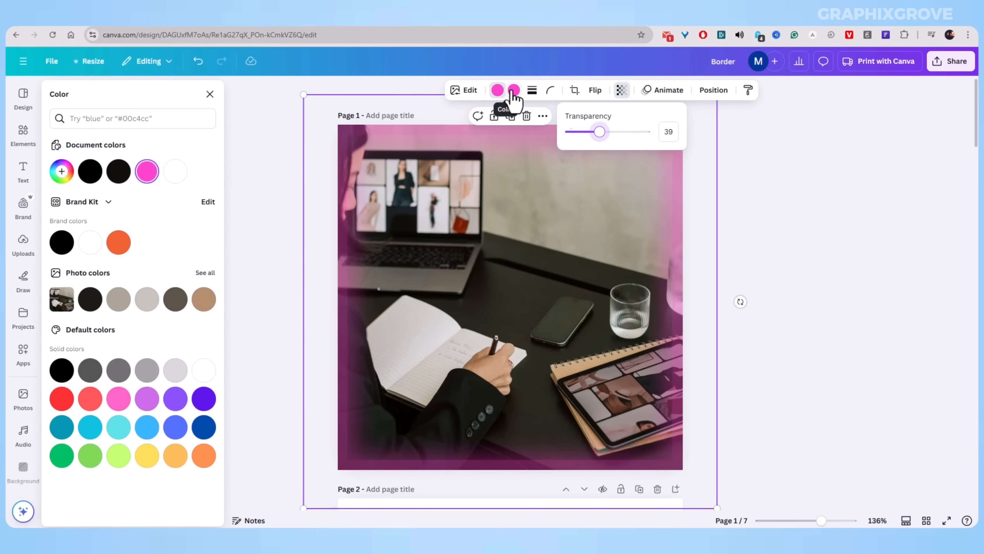
Step: Enlarge the neon border slightly more and return its transparency value to 100
{"action": "left_click", "coordinate": [446, 190]}
{"action": "left_click_drag", "start_coordinate": [303, 509], "coordinate": [297, 512]}
{"action": "left_click_drag", "start_coordinate": [434, 418], "coordinate": [439, 414]}
{"action": "left_click", "coordinate": [621, 92]}
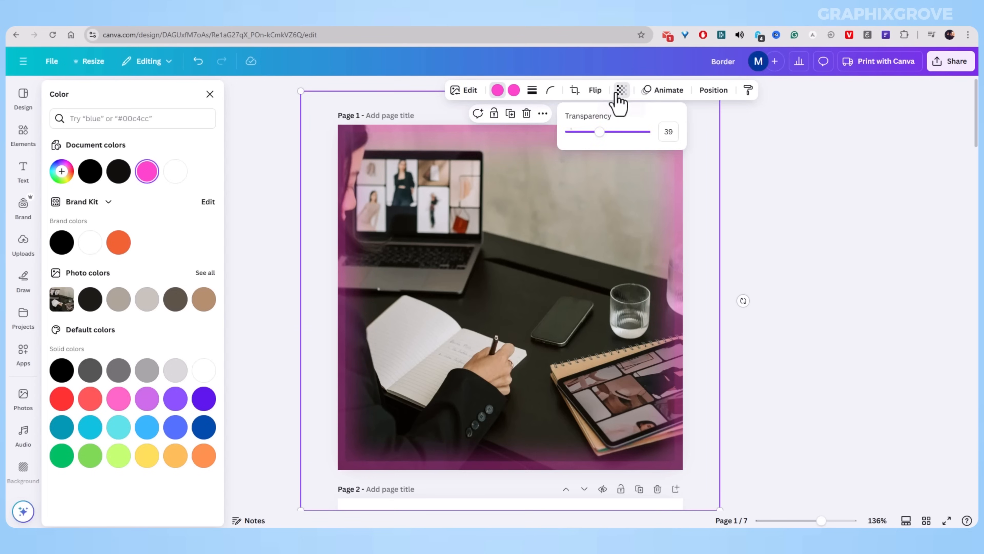
{"action": "left_click_drag", "start_coordinate": [611, 137], "coordinate": [795, 209]}
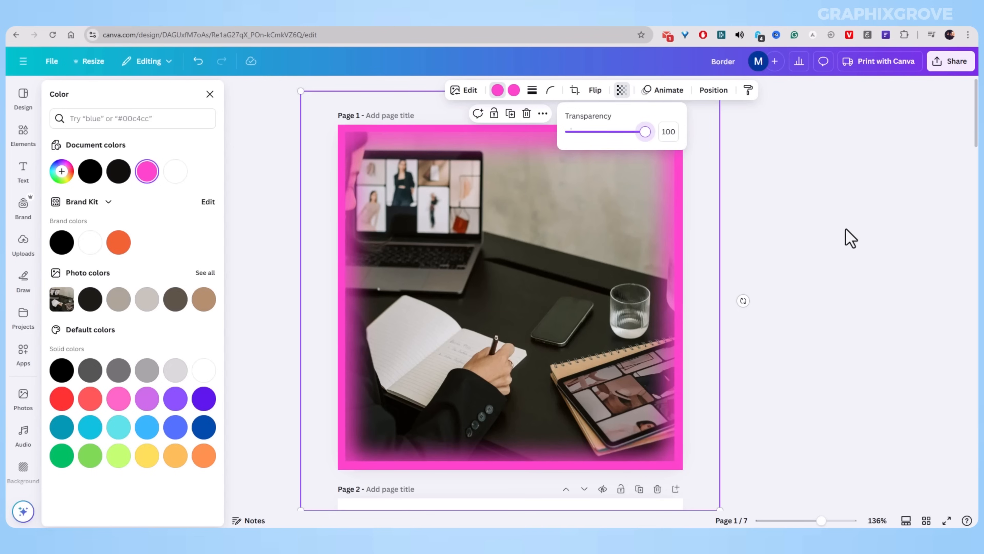
{"action": "key", "text": "Escape"}
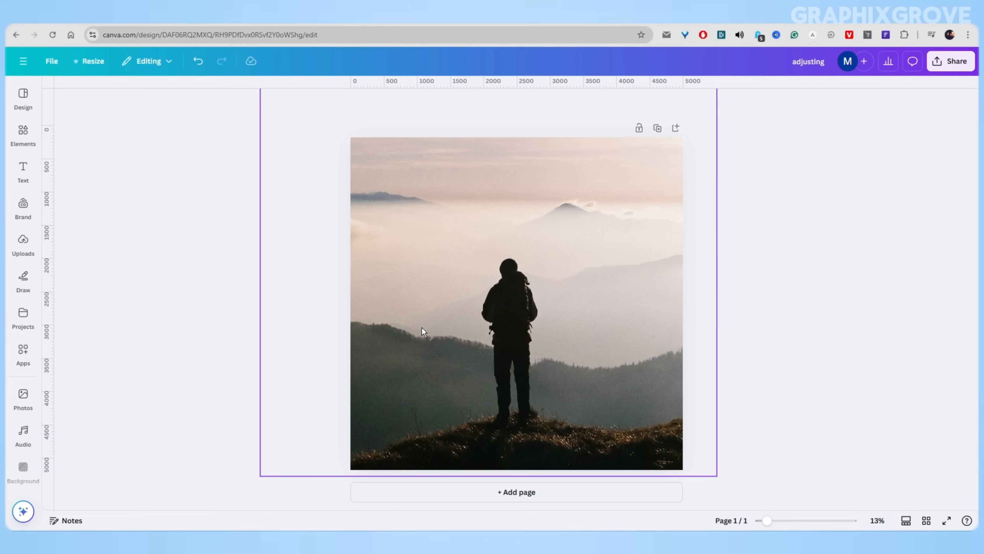
Step: In the adjusting design, open the hiker photo's Adjust settings and select the Background area
{"action": "left_click", "coordinate": [454, 325]}
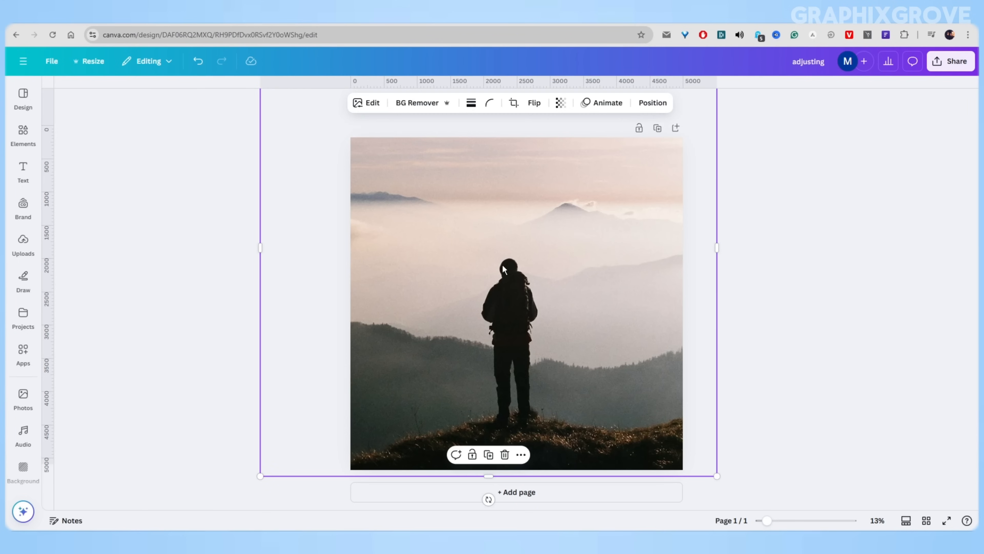
{"action": "left_click", "coordinate": [236, 258]}
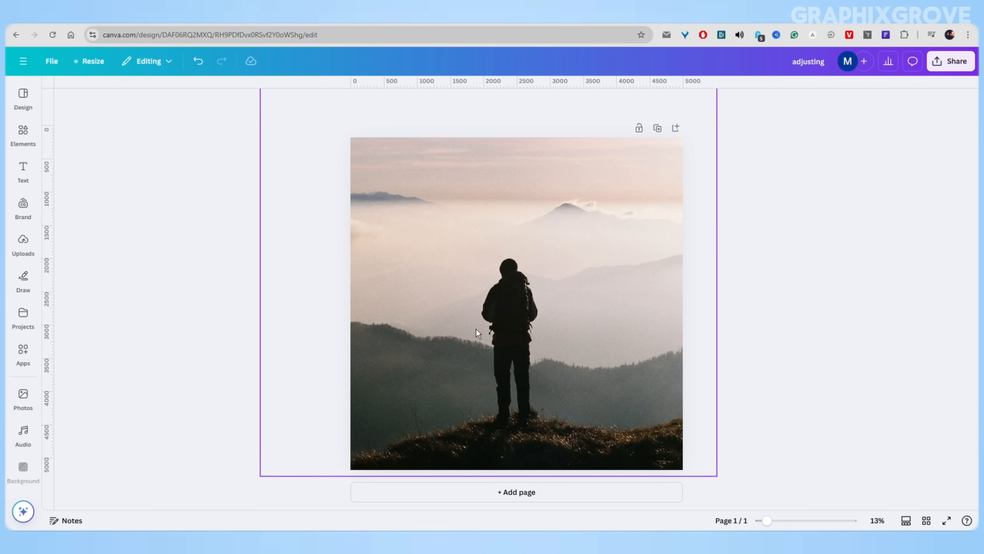
{"action": "left_click", "coordinate": [515, 306]}
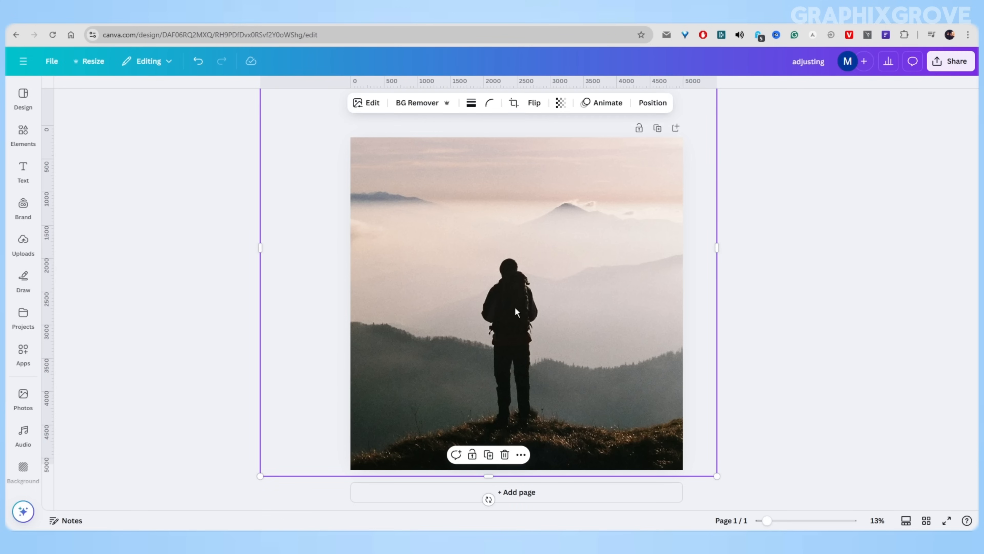
{"action": "left_click", "coordinate": [373, 104]}
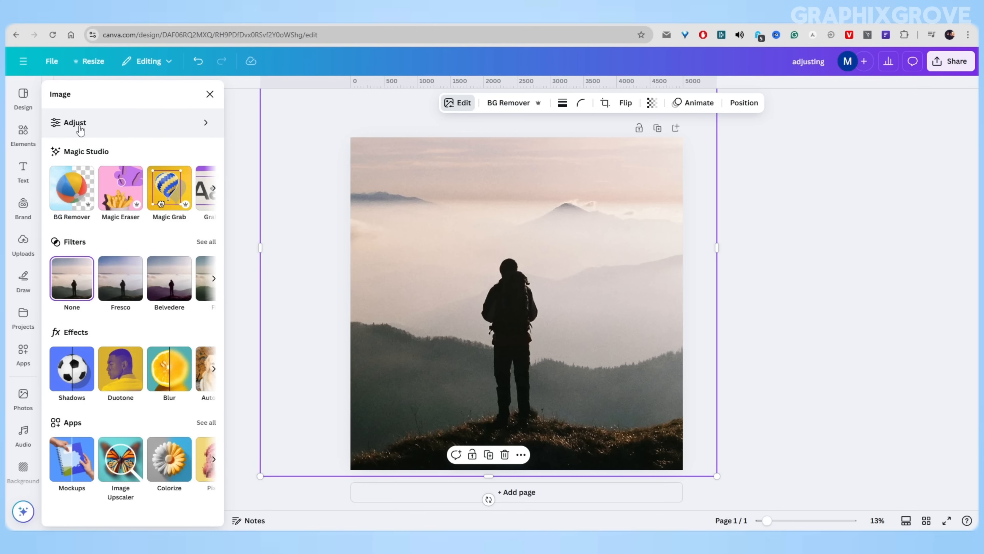
{"action": "left_click", "coordinate": [125, 128]}
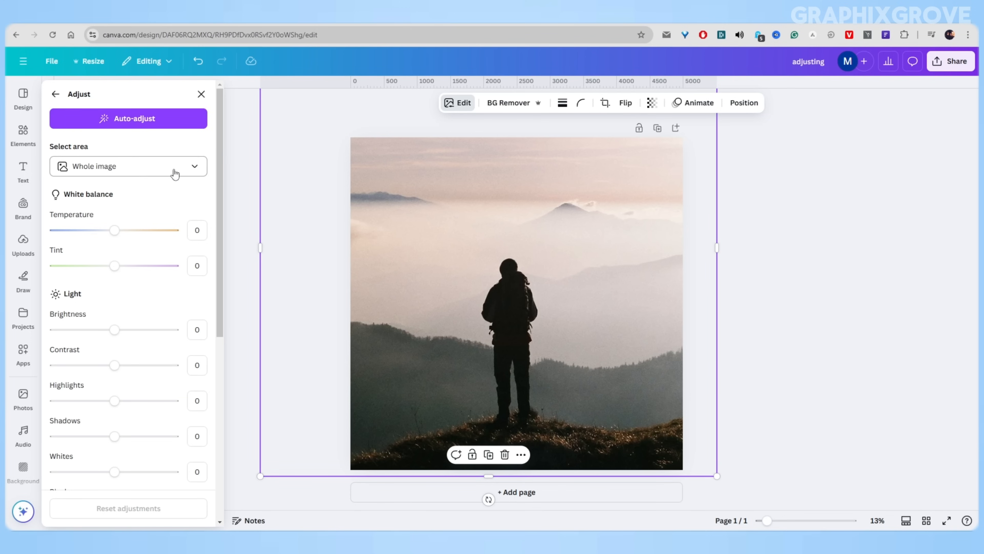
{"action": "left_click", "coordinate": [194, 167]}
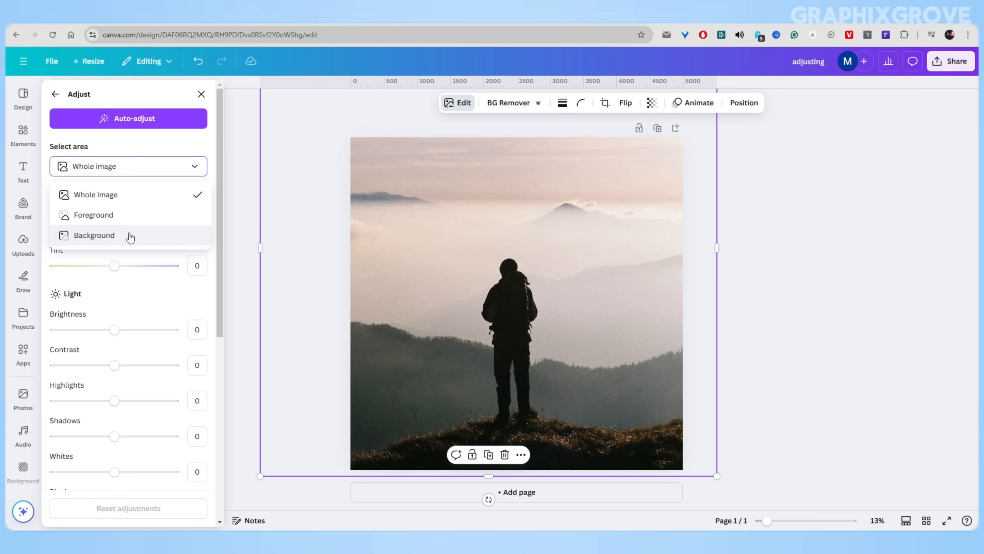
{"action": "left_click", "coordinate": [107, 240]}
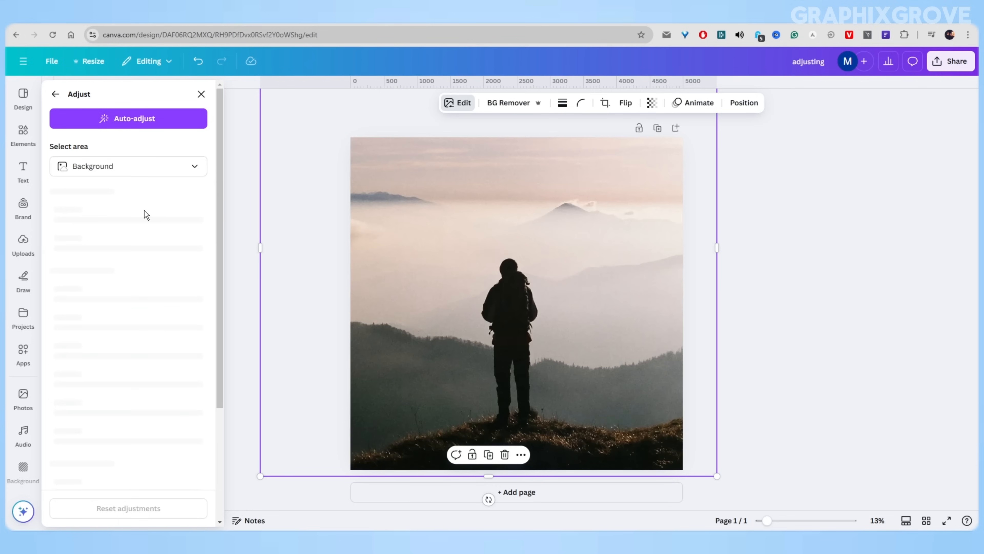
Step: Try a sharpness and clarity of -100 on the photo's background, and reset the adjustments
{"action": "scroll", "coordinate": [144, 210], "scroll_direction": "down", "scroll_amount": 3}
{"action": "scroll", "coordinate": [144, 210], "scroll_direction": "down", "scroll_amount": 4}
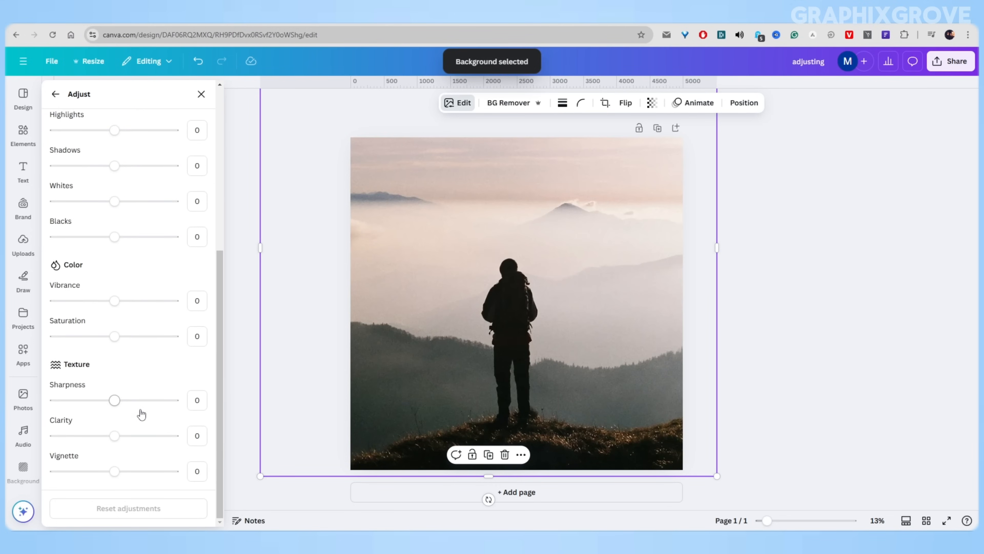
{"action": "left_click_drag", "start_coordinate": [114, 438], "coordinate": [59, 435]}
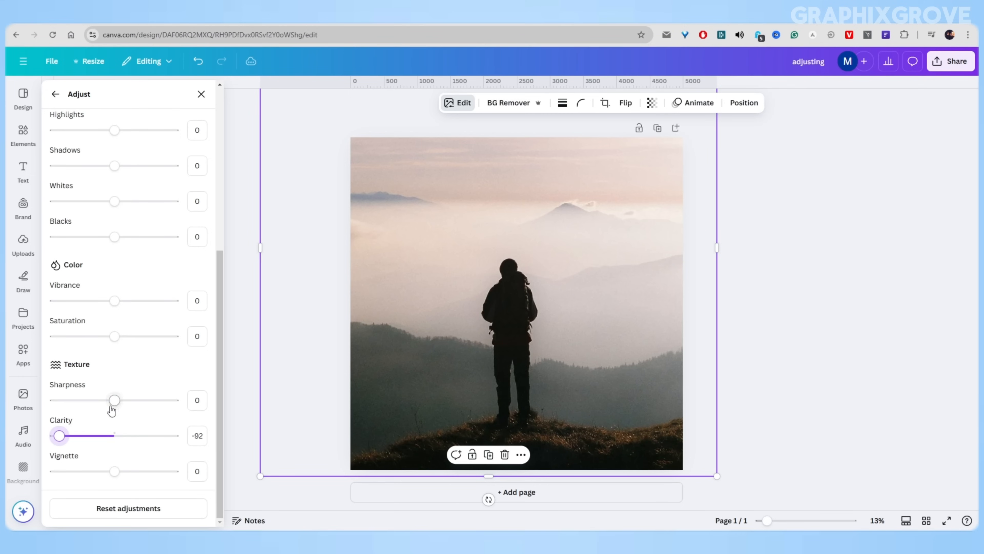
{"action": "left_click_drag", "start_coordinate": [114, 400], "coordinate": [50, 435]}
{"action": "left_click", "coordinate": [140, 500]}
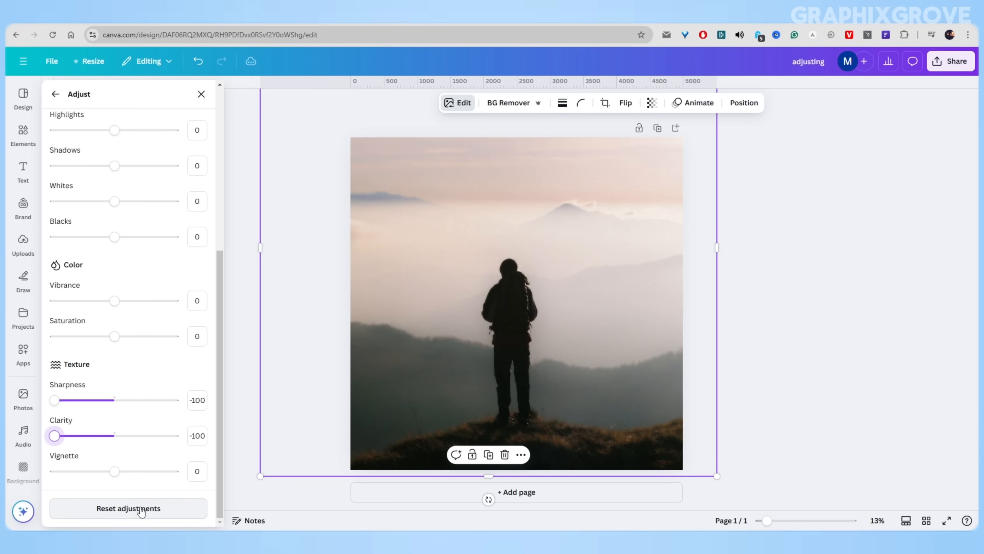
Step: Select the photo's Foreground area, try a sharpness of 53 and reduce it to 6
{"action": "scroll", "coordinate": [148, 313], "scroll_direction": "up", "scroll_amount": 7}
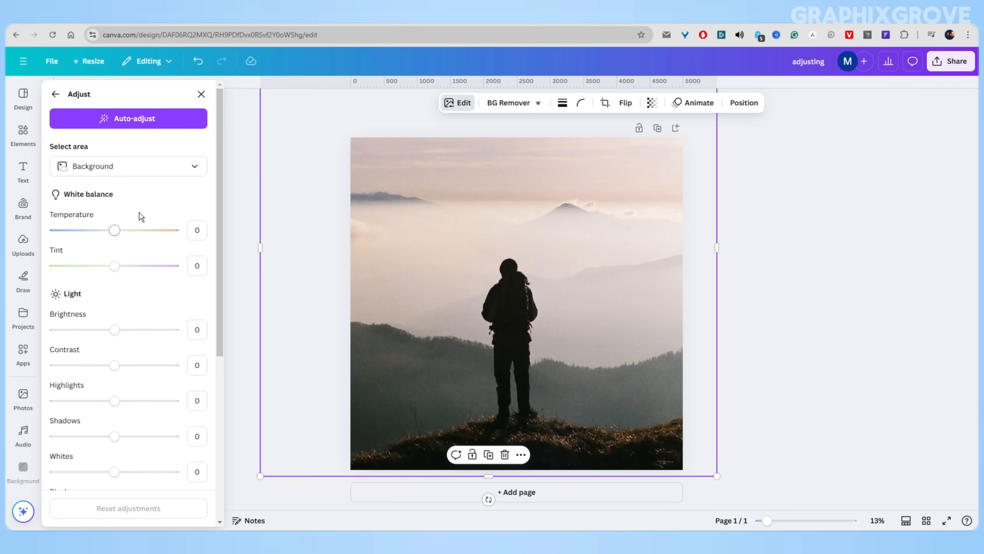
{"action": "left_click", "coordinate": [125, 166]}
{"action": "left_click", "coordinate": [97, 216]}
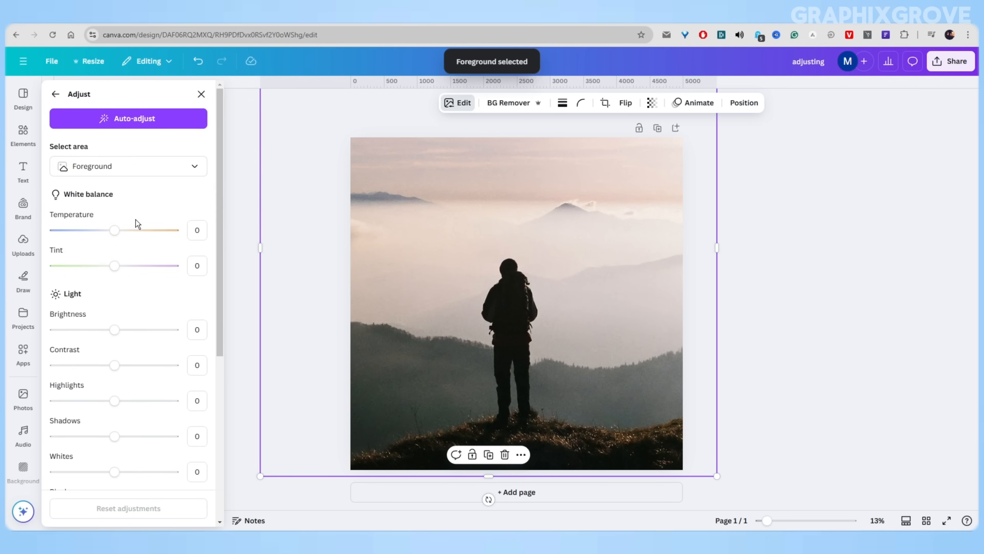
{"action": "scroll", "coordinate": [135, 219], "scroll_direction": "down", "scroll_amount": 7}
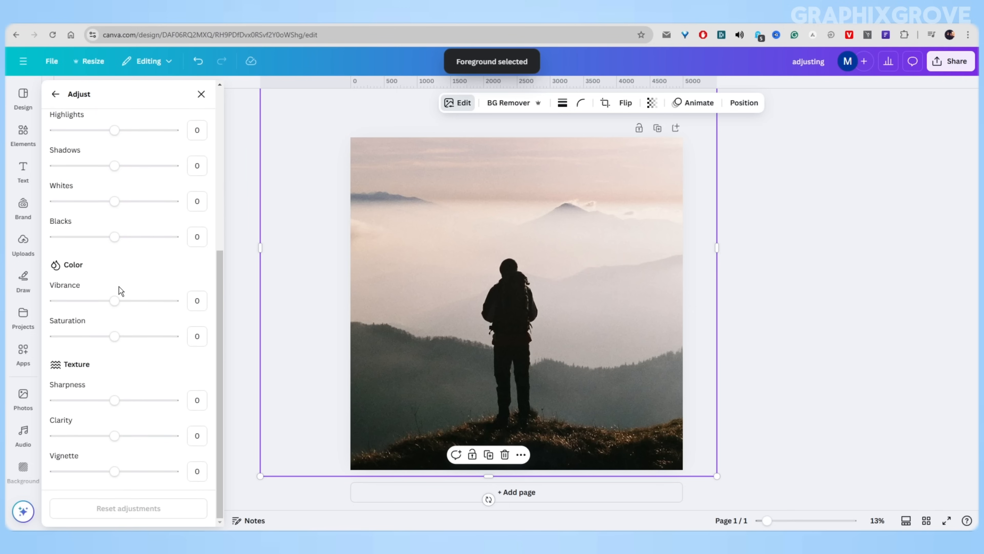
{"action": "left_click_drag", "start_coordinate": [117, 402], "coordinate": [147, 401]}
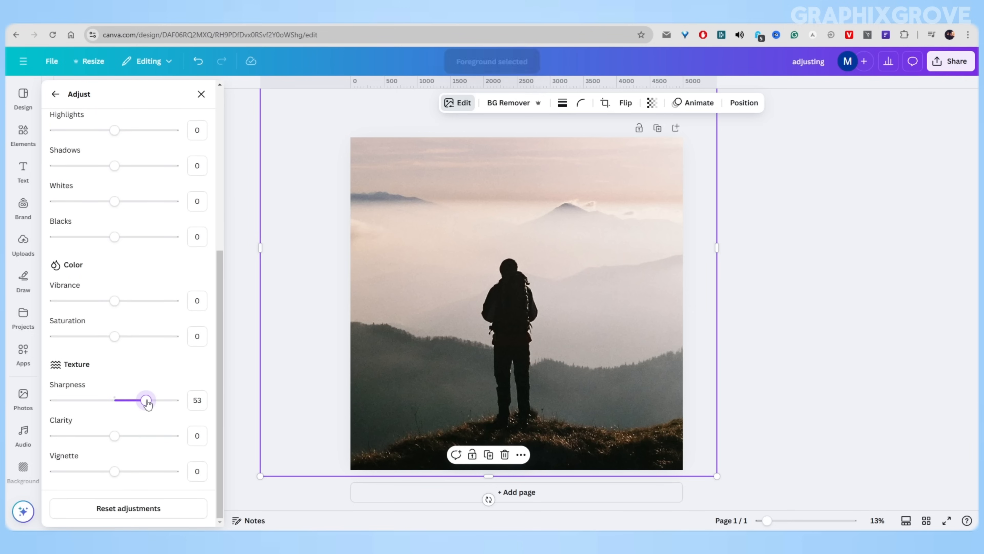
{"action": "left_click_drag", "start_coordinate": [118, 438], "coordinate": [119, 401]}
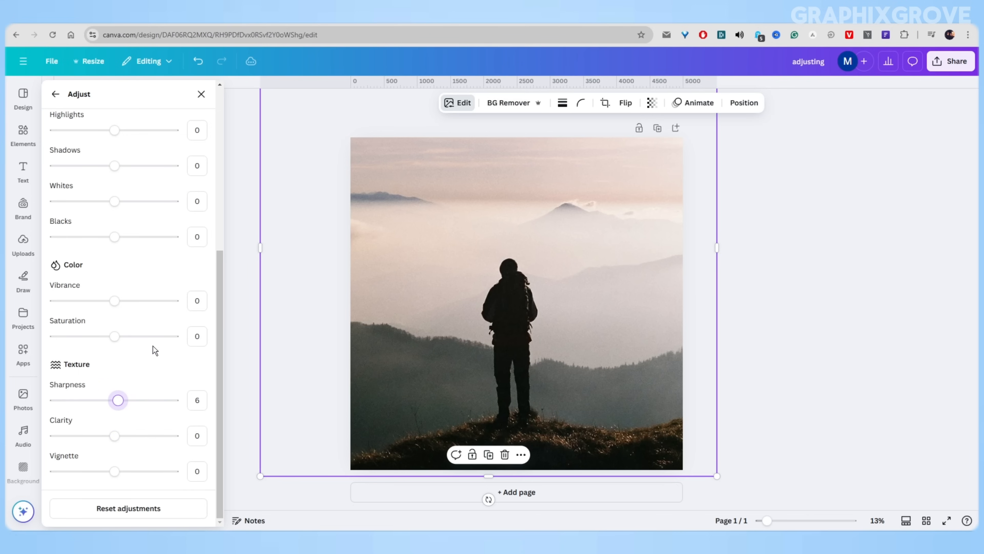
Step: Set the foreground's brightness to -4
{"action": "scroll", "coordinate": [154, 349], "scroll_direction": "up", "scroll_amount": 3}
{"action": "scroll", "coordinate": [153, 347], "scroll_direction": "up", "scroll_amount": 3}
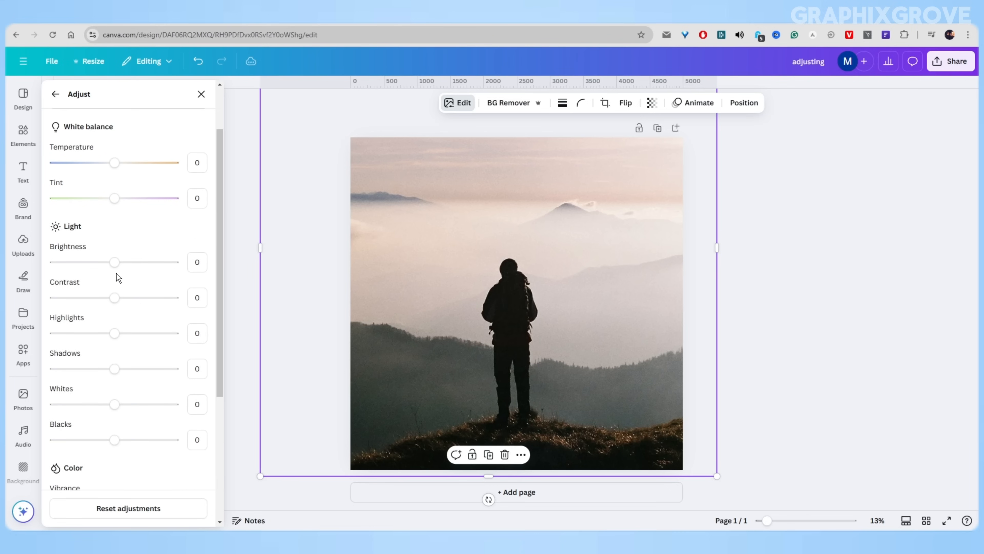
{"action": "mouse_move", "coordinate": [115, 262]}
{"action": "left_mouse_down"}
{"action": "mouse_move", "coordinate": [65, 264]}
{"action": "mouse_move", "coordinate": [130, 263]}
{"action": "mouse_move", "coordinate": [113, 263]}
{"action": "left_mouse_up"}
{"action": "scroll", "coordinate": [159, 276], "scroll_direction": "up", "scroll_amount": 3}
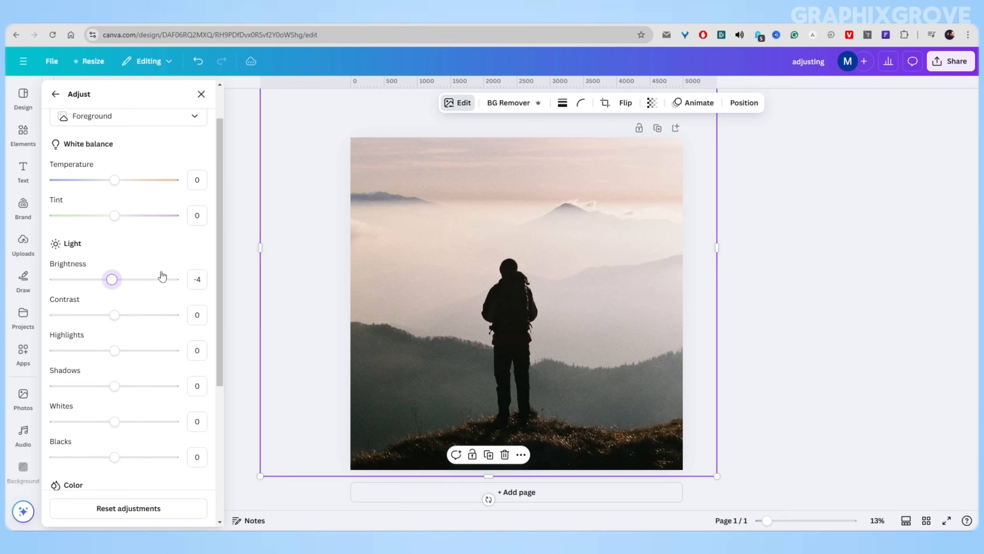
Step: Select the Whole image area and set its contrast to 31 and brightness to -25
{"action": "left_click", "coordinate": [119, 172]}
{"action": "left_click", "coordinate": [99, 192]}
{"action": "scroll", "coordinate": [150, 224], "scroll_direction": "down", "scroll_amount": 2}
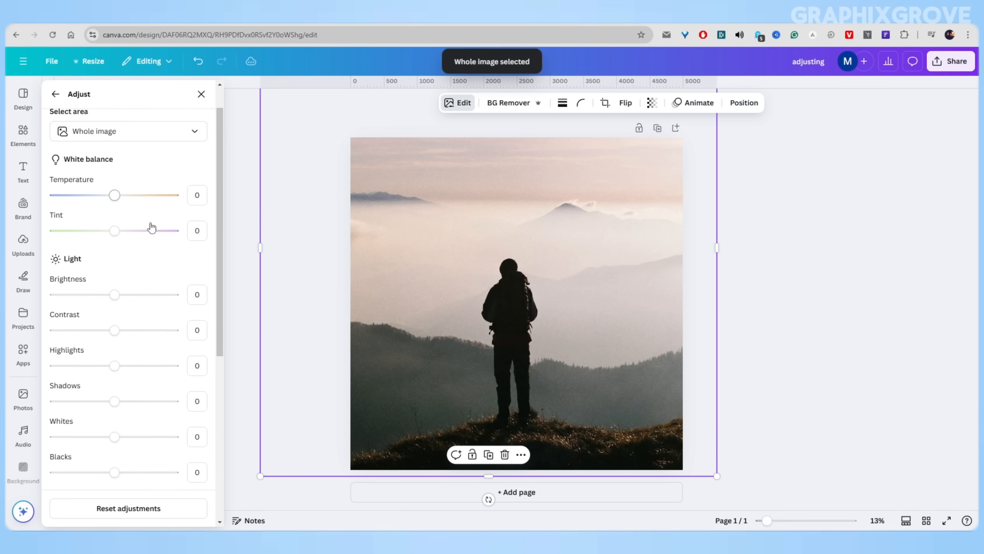
{"action": "left_click_drag", "start_coordinate": [113, 320], "coordinate": [133, 317]}
{"action": "left_click_drag", "start_coordinate": [115, 279], "coordinate": [100, 280]}
Step: Raise the whole image's vibrance to 100 and reduce its contrast to 21
{"action": "scroll", "coordinate": [109, 283], "scroll_direction": "down", "scroll_amount": 5}
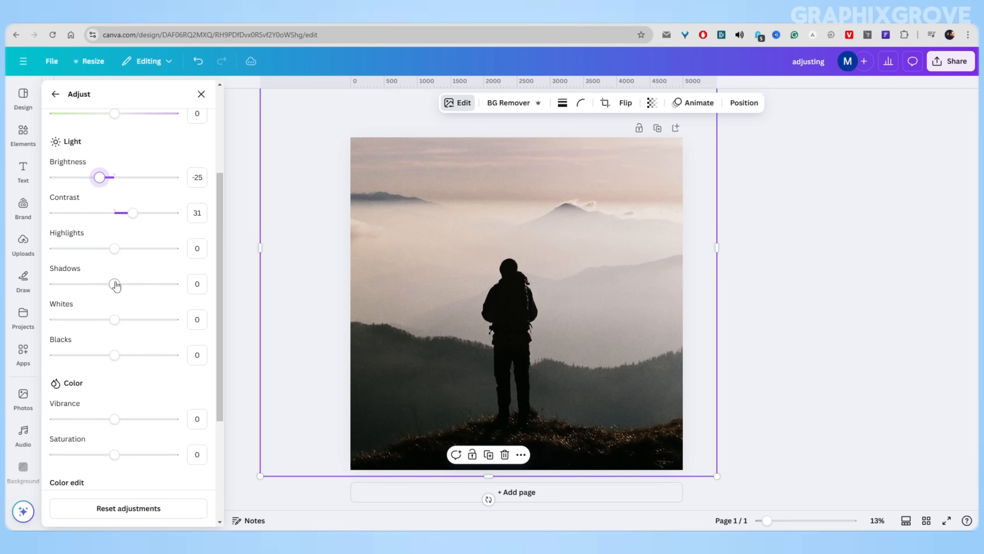
{"action": "left_click_drag", "start_coordinate": [114, 317], "coordinate": [178, 320]}
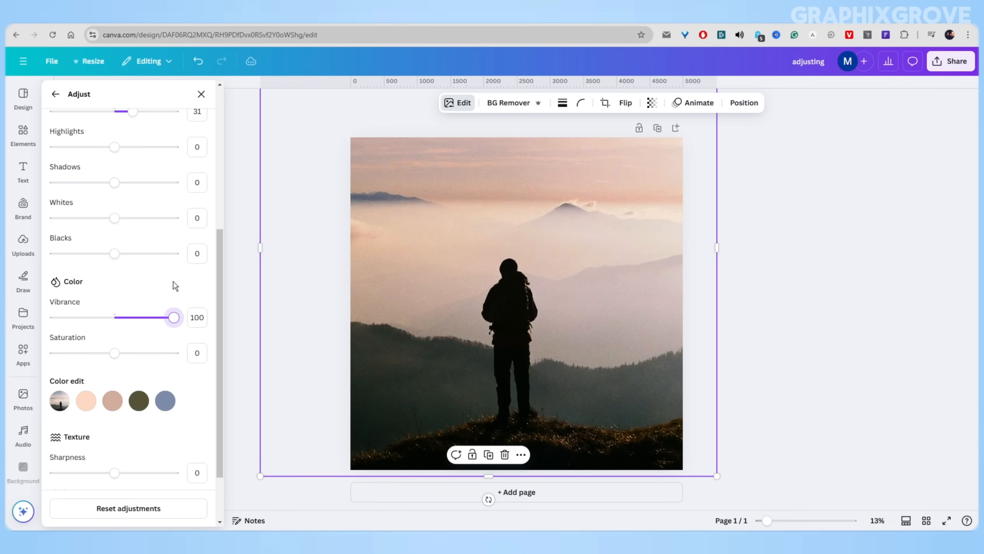
{"action": "scroll", "coordinate": [128, 334], "scroll_direction": "up", "scroll_amount": 3}
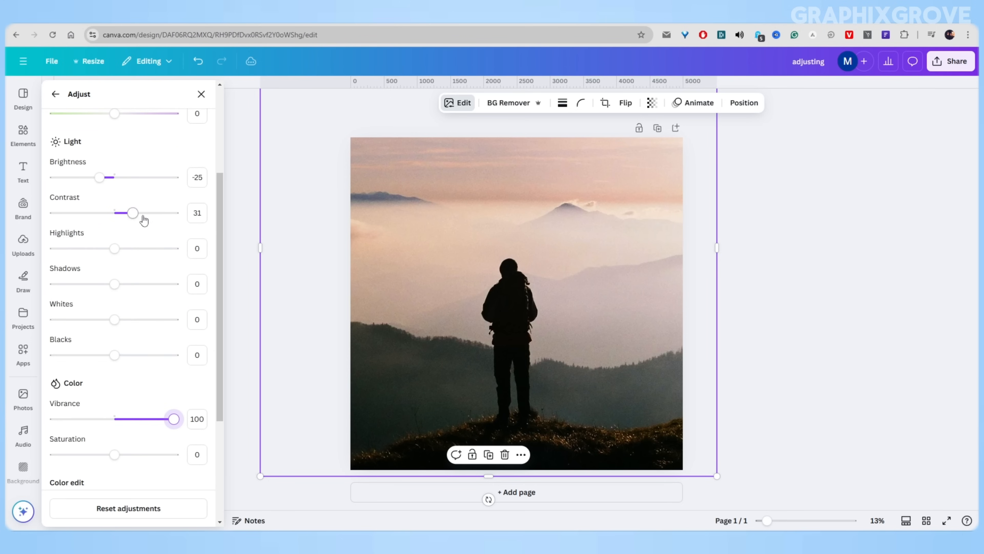
{"action": "mouse_move", "coordinate": [132, 214]}
{"action": "left_mouse_down"}
{"action": "mouse_move", "coordinate": [148, 214]}
{"action": "mouse_move", "coordinate": [129, 219]}
{"action": "left_mouse_up"}
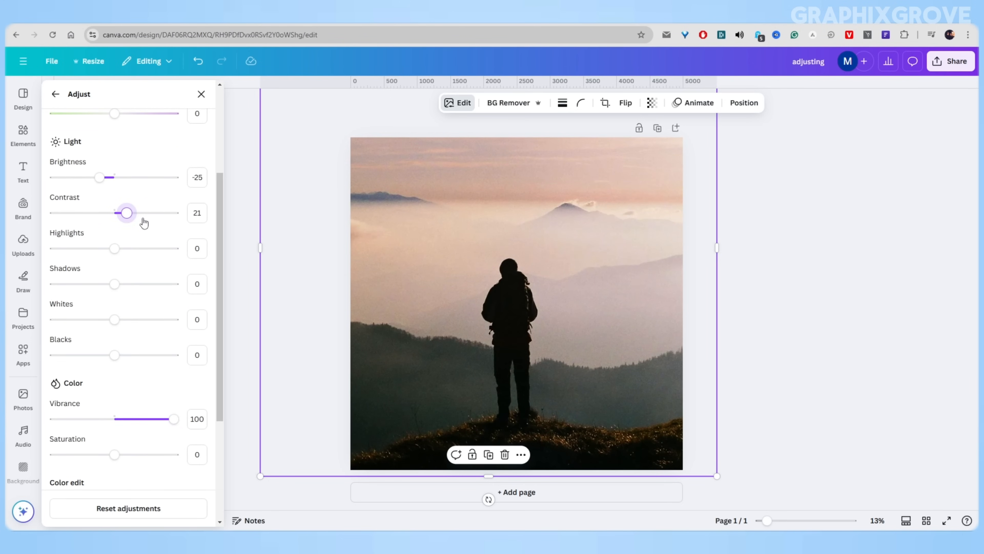
Step: Set the whole image's saturation to 36, try 100, and settle on 37
{"action": "scroll", "coordinate": [145, 221], "scroll_direction": "down", "scroll_amount": 5}
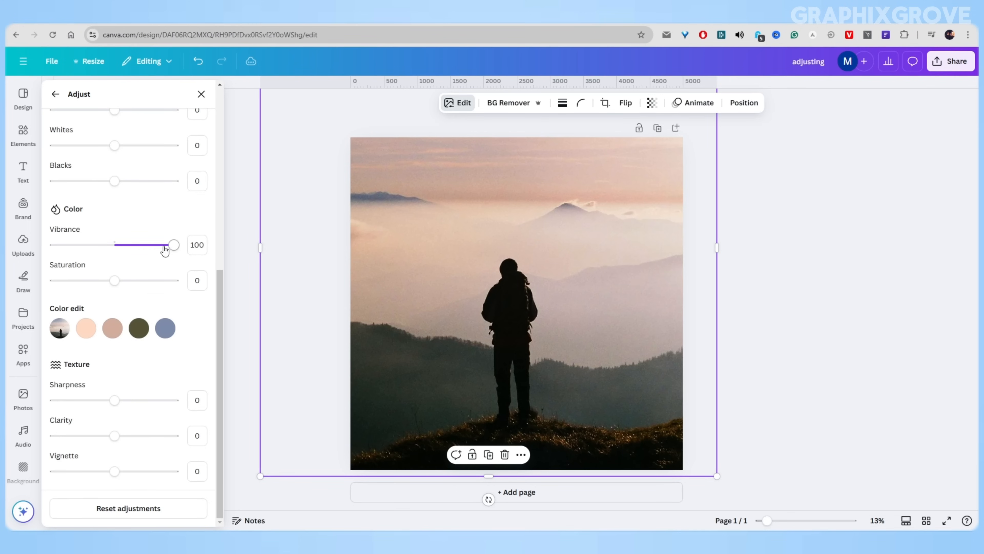
{"action": "mouse_move", "coordinate": [168, 246]}
{"action": "left_mouse_down"}
{"action": "mouse_move", "coordinate": [51, 248]}
{"action": "mouse_move", "coordinate": [183, 250]}
{"action": "left_mouse_up"}
{"action": "left_click_drag", "start_coordinate": [114, 280], "coordinate": [137, 281]}
{"action": "scroll", "coordinate": [135, 277], "scroll_direction": "up", "scroll_amount": 3}
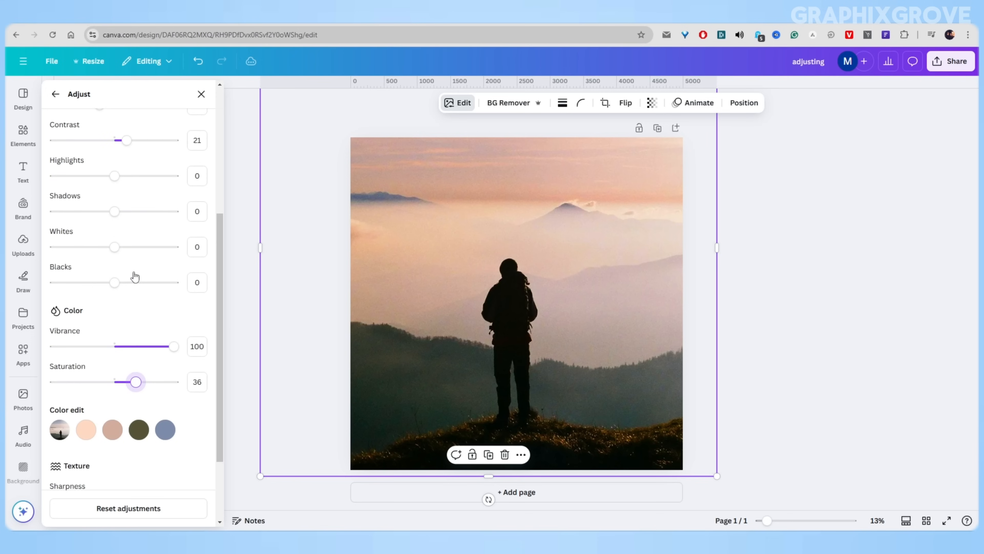
{"action": "scroll", "coordinate": [134, 273], "scroll_direction": "down", "scroll_amount": 3}
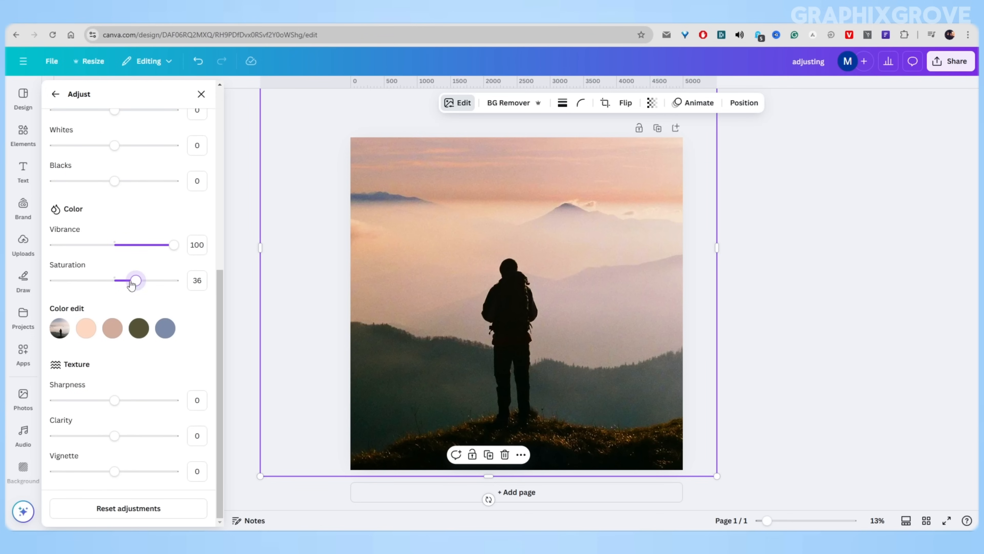
{"action": "left_click_drag", "start_coordinate": [132, 284], "coordinate": [215, 288]}
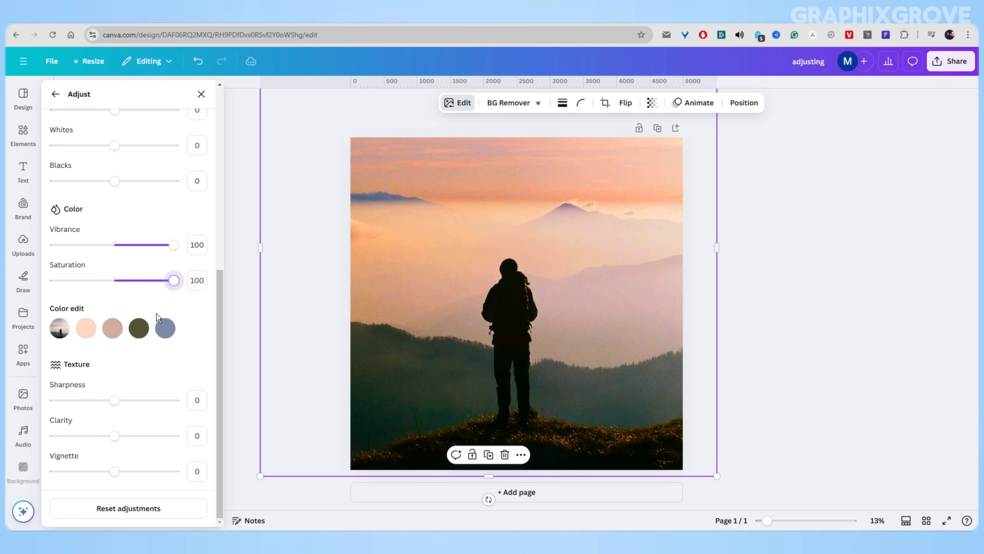
{"action": "left_click_drag", "start_coordinate": [173, 280], "coordinate": [138, 283]}
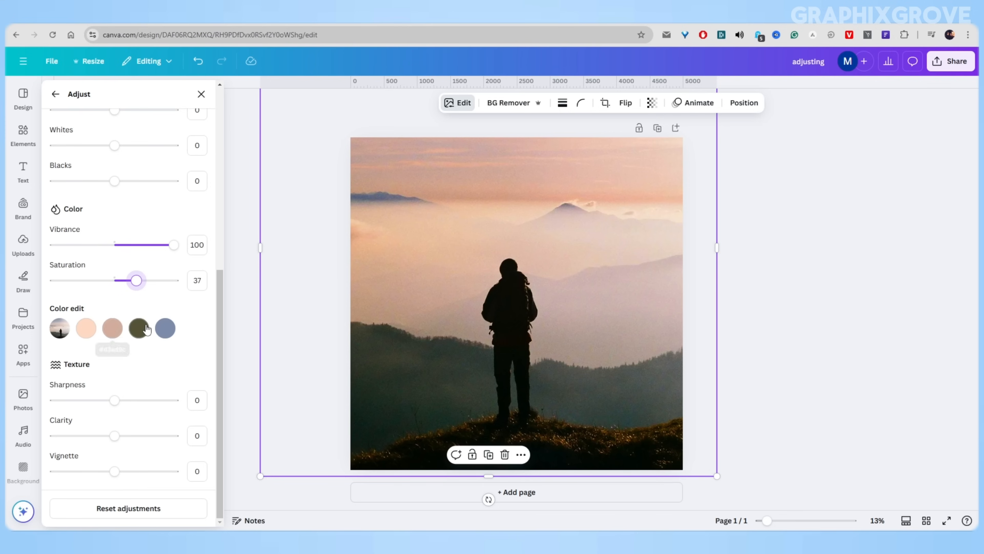
Step: Select the light peach tone under Color edit and shift its hue slightly in the negative direction
{"action": "left_click", "coordinate": [87, 330]}
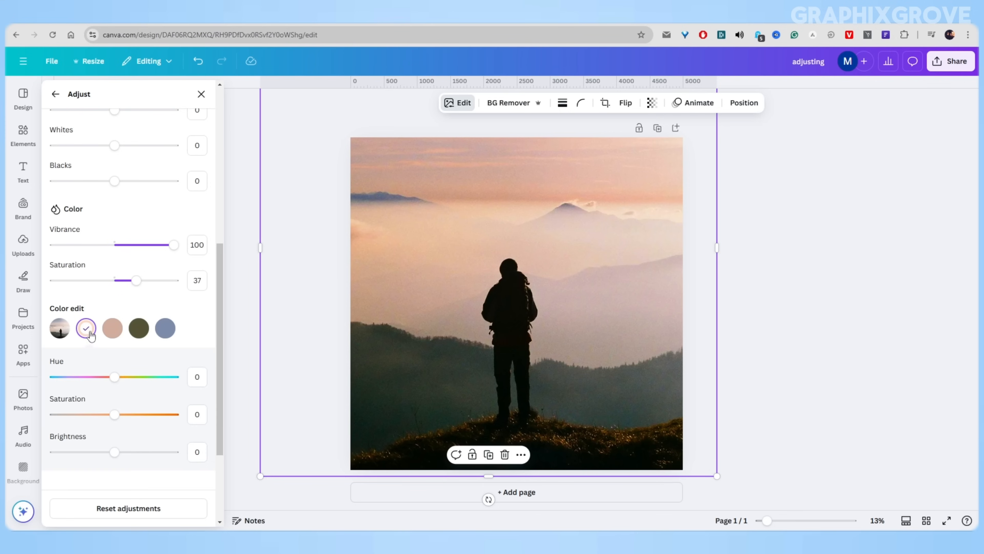
{"action": "mouse_move", "coordinate": [114, 376]}
{"action": "left_mouse_down"}
{"action": "mouse_move", "coordinate": [59, 376]}
{"action": "mouse_move", "coordinate": [104, 377]}
{"action": "left_mouse_up"}
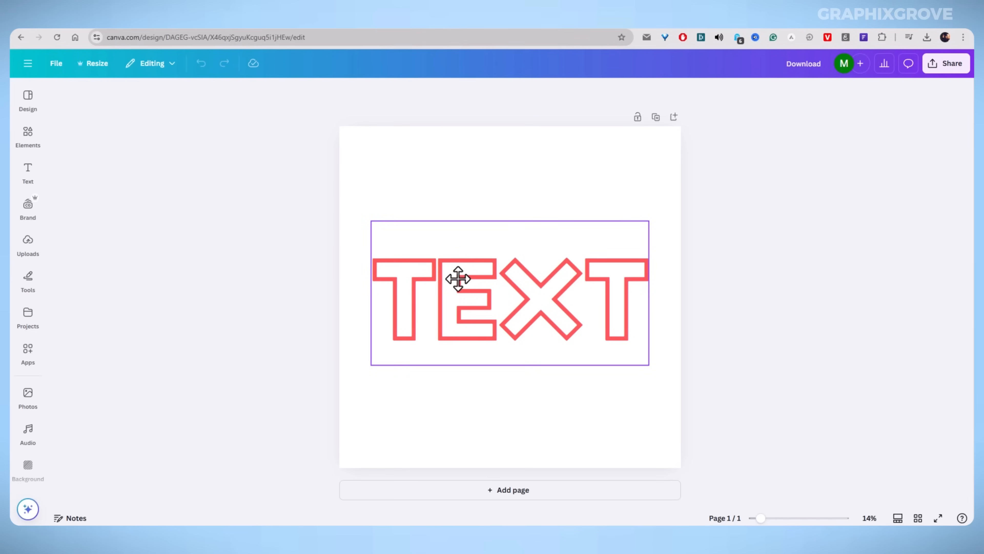
Step: In the Download design, nudge the outlined TEXT slightly upward and set the page background to the black brand color
{"action": "mouse_move", "coordinate": [477, 293]}
{"action": "left_mouse_down"}
{"action": "mouse_move", "coordinate": [463, 278]}
{"action": "mouse_move", "coordinate": [477, 289]}
{"action": "left_mouse_up"}
{"action": "left_click", "coordinate": [373, 195]}
{"action": "left_click", "coordinate": [451, 93]}
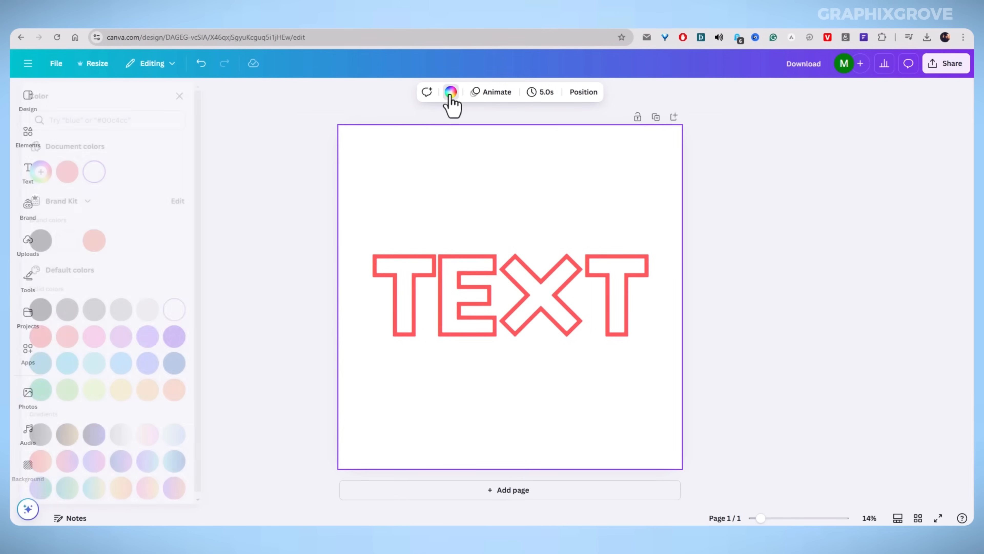
{"action": "left_click", "coordinate": [64, 241]}
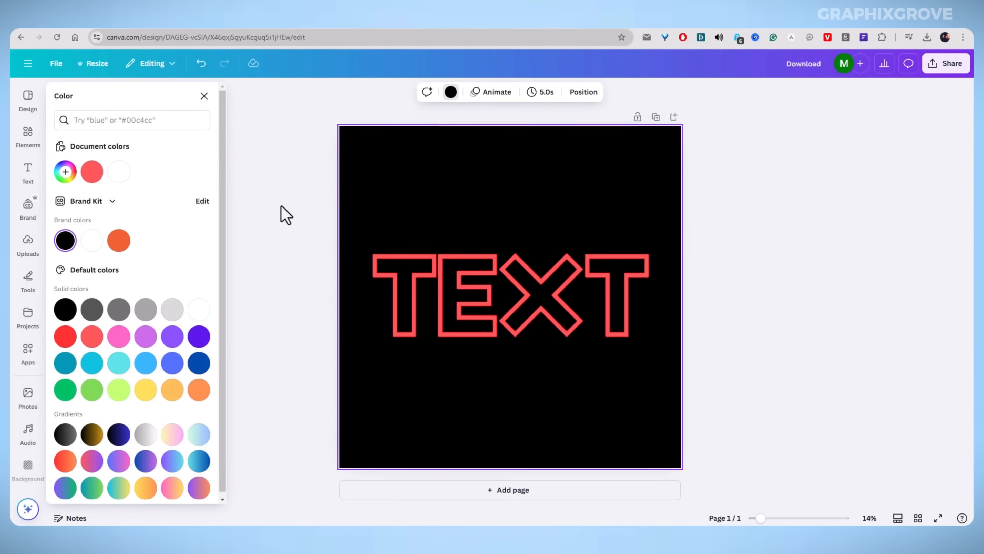
{"action": "left_click", "coordinate": [291, 201]}
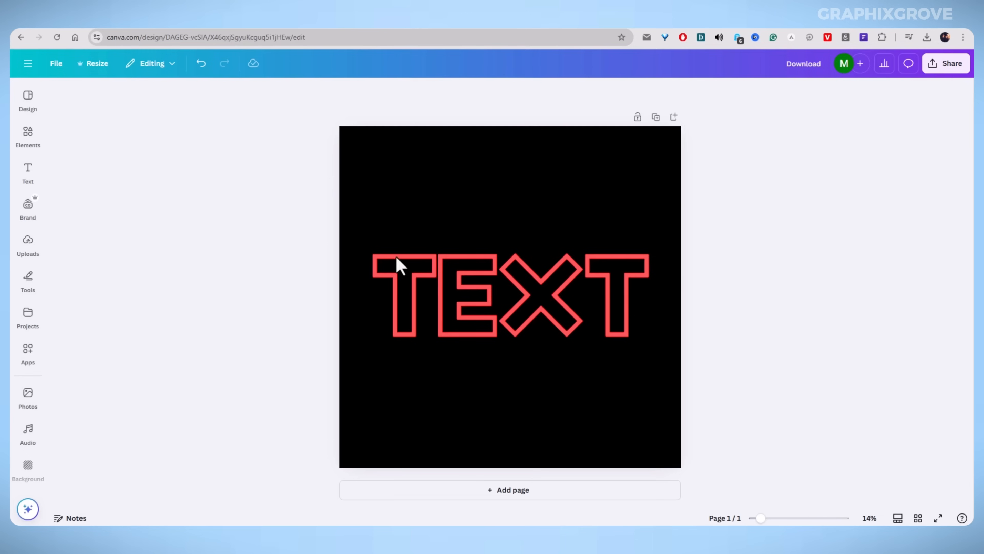
Step: Recolor the outlined TEXT with the white brand color and nudge it slightly up
{"action": "left_click", "coordinate": [450, 280]}
{"action": "left_click_drag", "start_coordinate": [451, 280], "coordinate": [451, 274]}
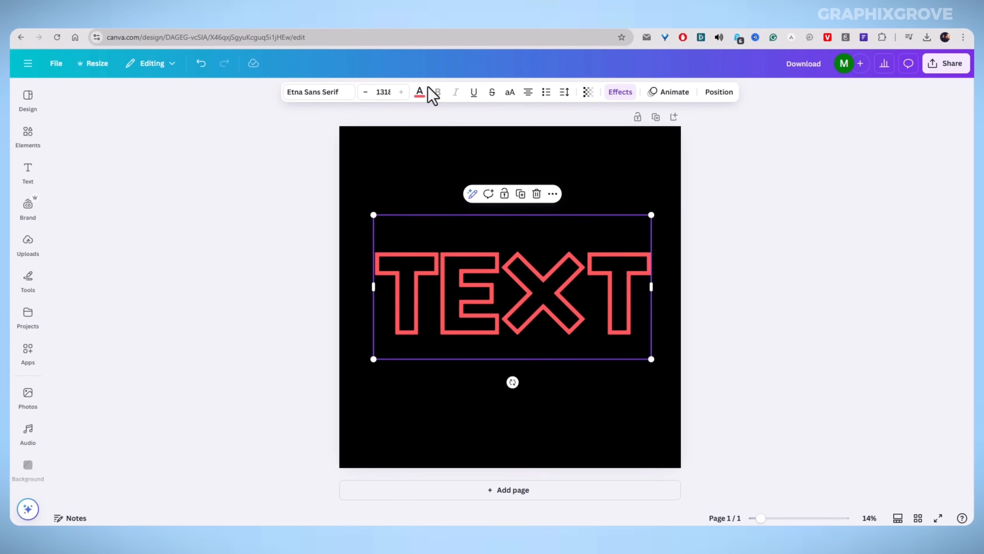
{"action": "left_click", "coordinate": [420, 93]}
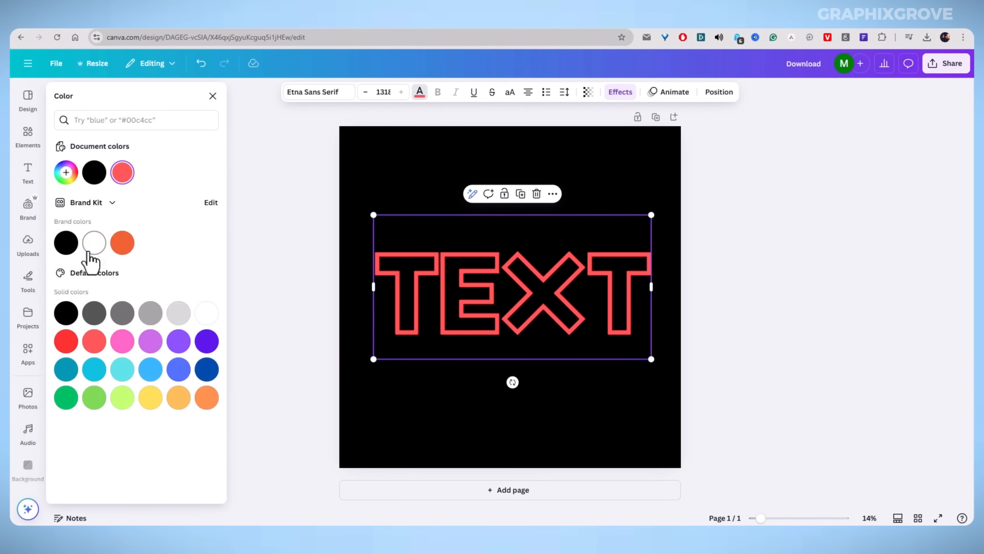
{"action": "left_click", "coordinate": [96, 248]}
{"action": "left_click", "coordinate": [273, 244]}
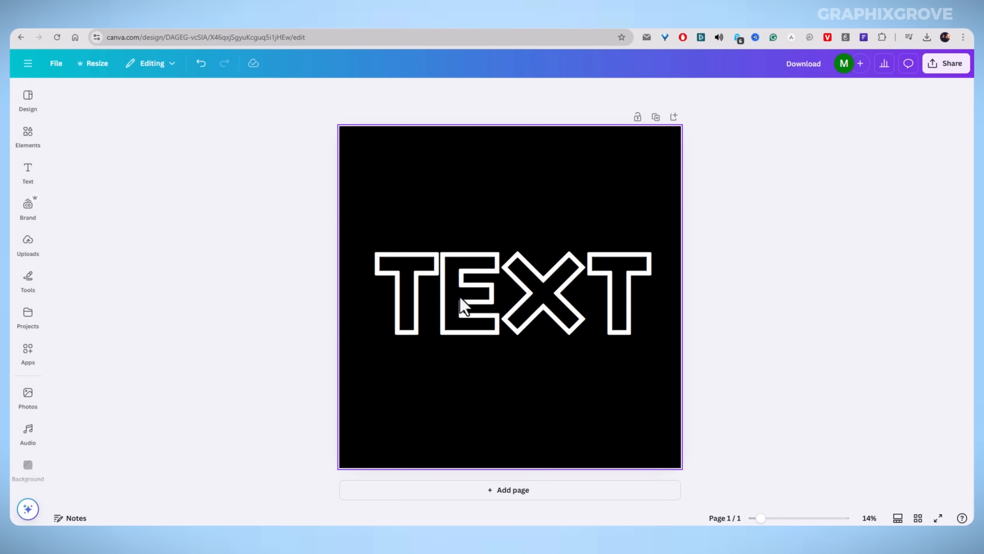
{"action": "left_click_drag", "start_coordinate": [460, 297], "coordinate": [460, 295]}
{"action": "left_click_drag", "start_coordinate": [460, 295], "coordinate": [457, 293]}
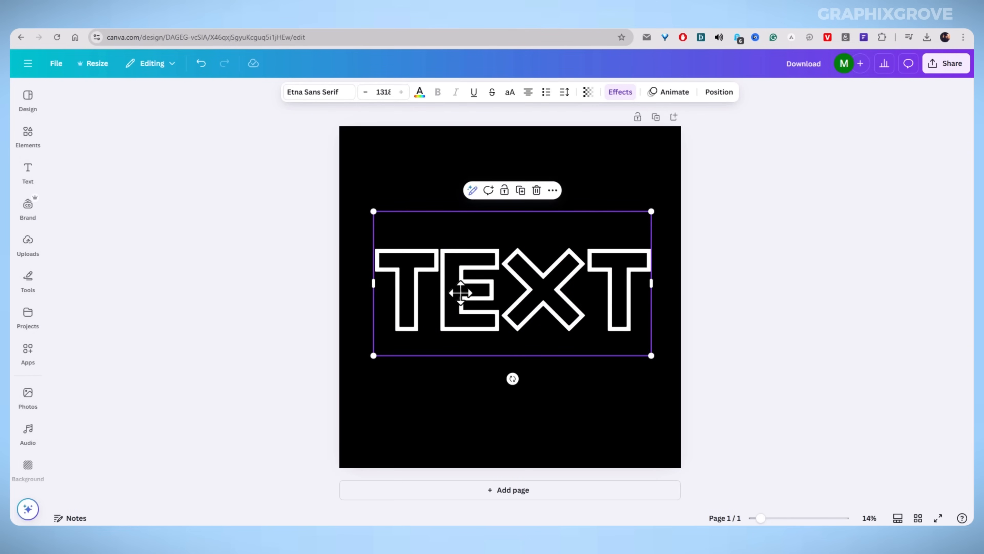
Step: Duplicate the black page with the white TEXT and return to page 1
{"action": "left_click", "coordinate": [656, 117]}
{"action": "scroll", "coordinate": [519, 217], "scroll_direction": "up", "scroll_amount": 7}
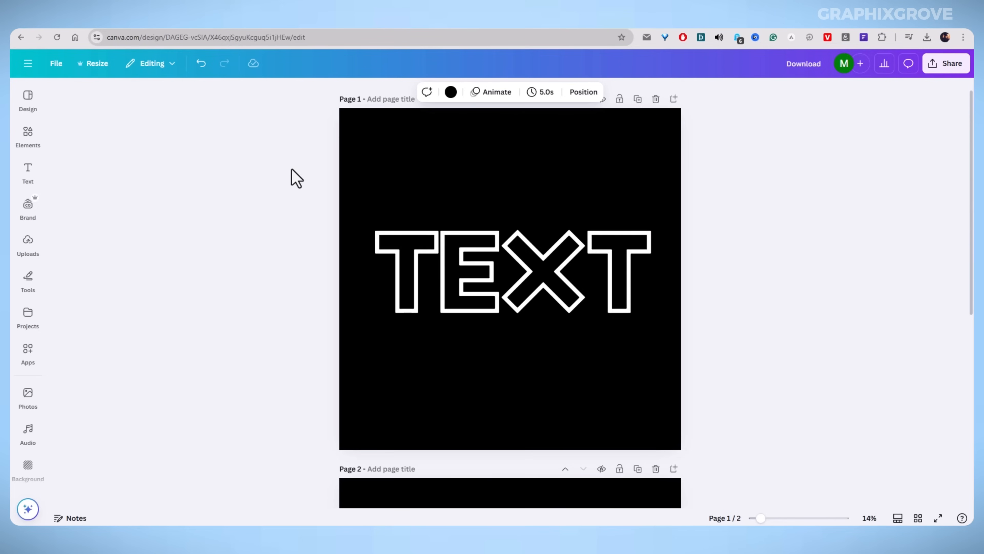
{"action": "left_click", "coordinate": [290, 176]}
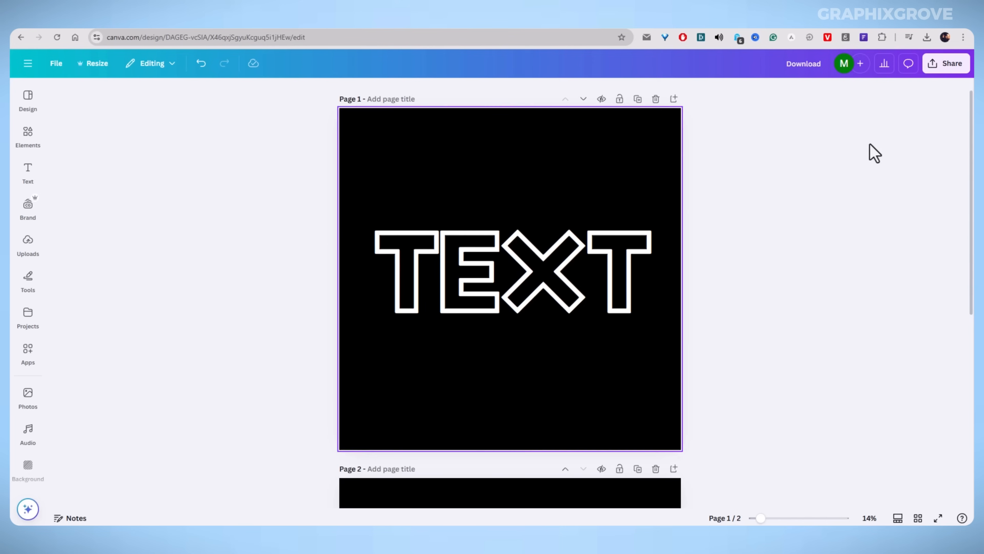
Step: Open the design's download settings and review the file types and size options, keeping PNG selected
{"action": "left_click", "coordinate": [943, 74]}
{"action": "right_click", "coordinate": [943, 74]}
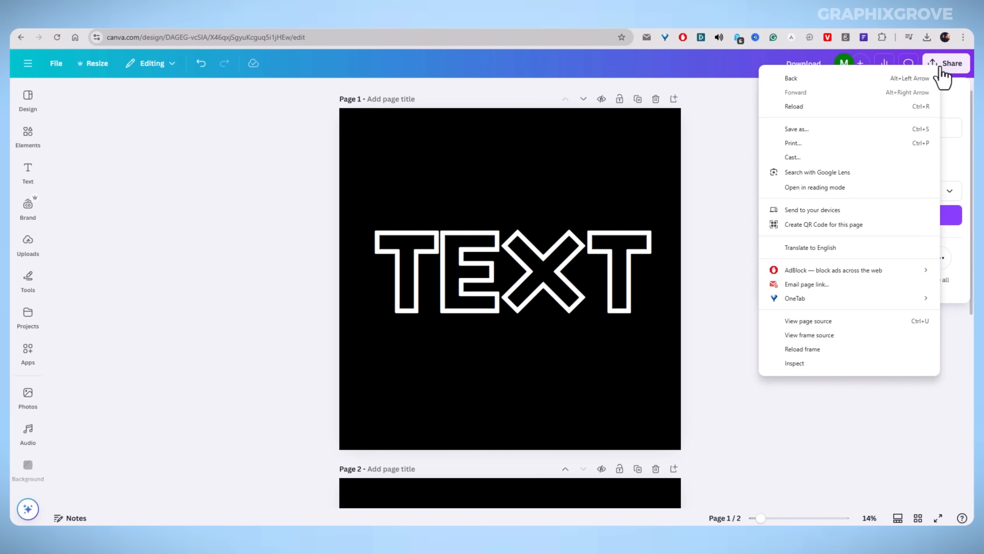
{"action": "left_click", "coordinate": [953, 65]}
{"action": "left_click", "coordinate": [953, 66]}
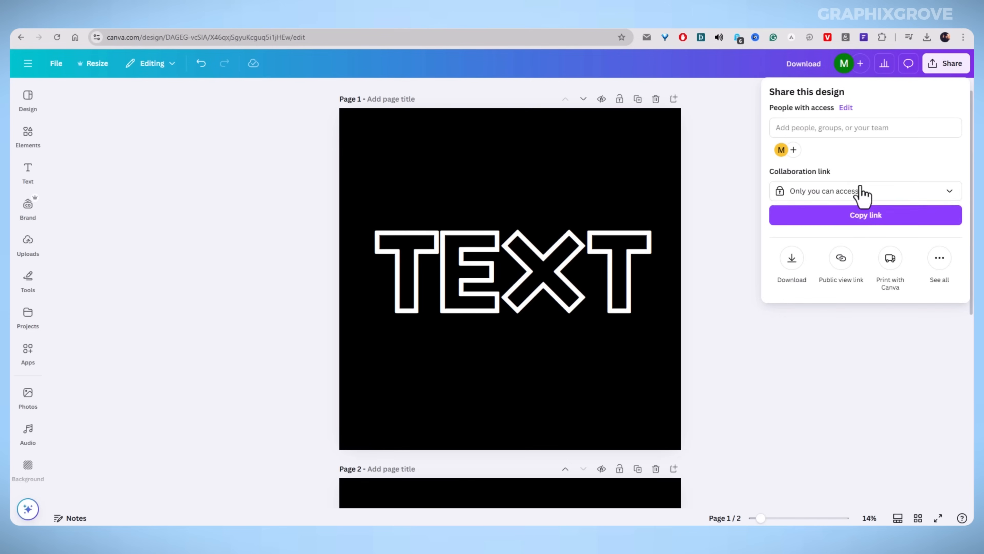
{"action": "left_click", "coordinate": [792, 267]}
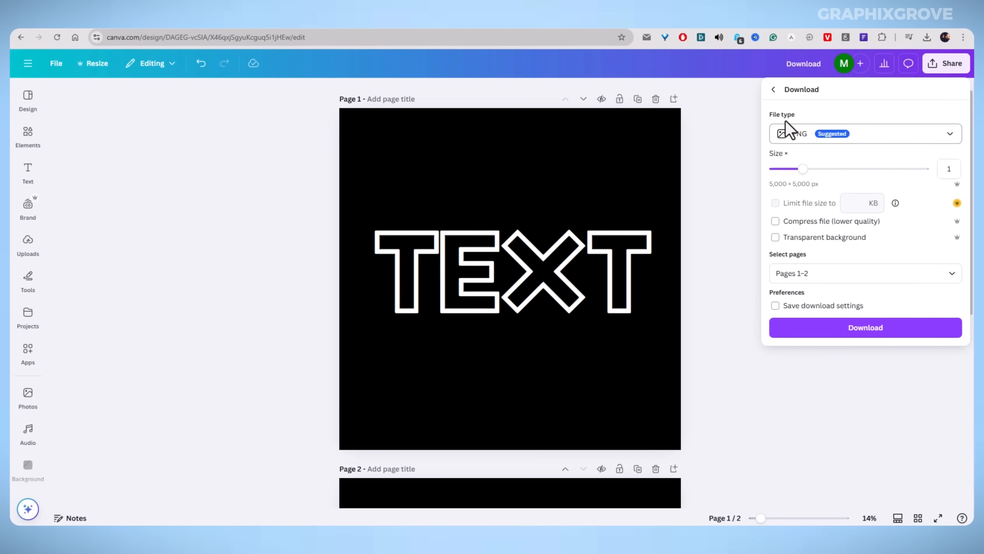
{"action": "left_click", "coordinate": [951, 135]}
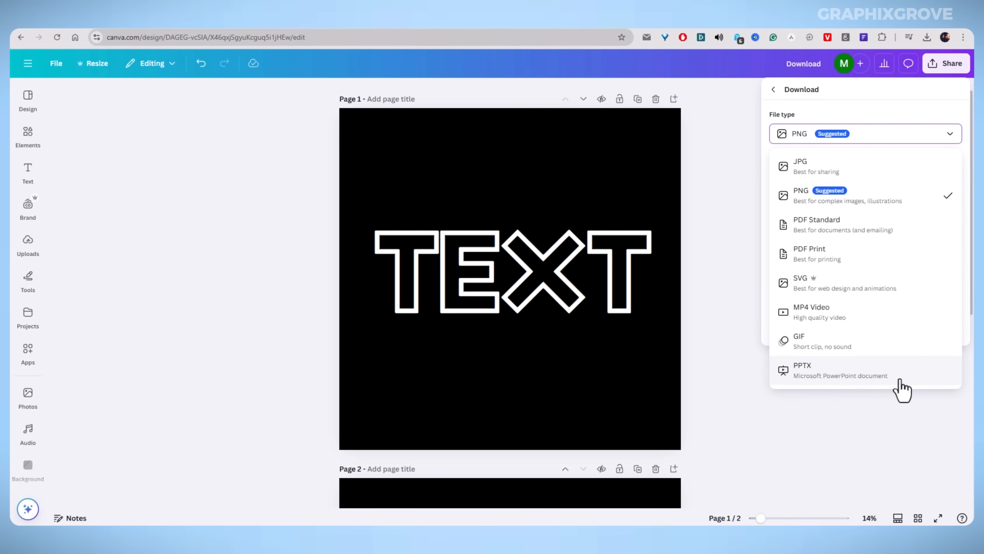
{"action": "left_click", "coordinate": [842, 196]}
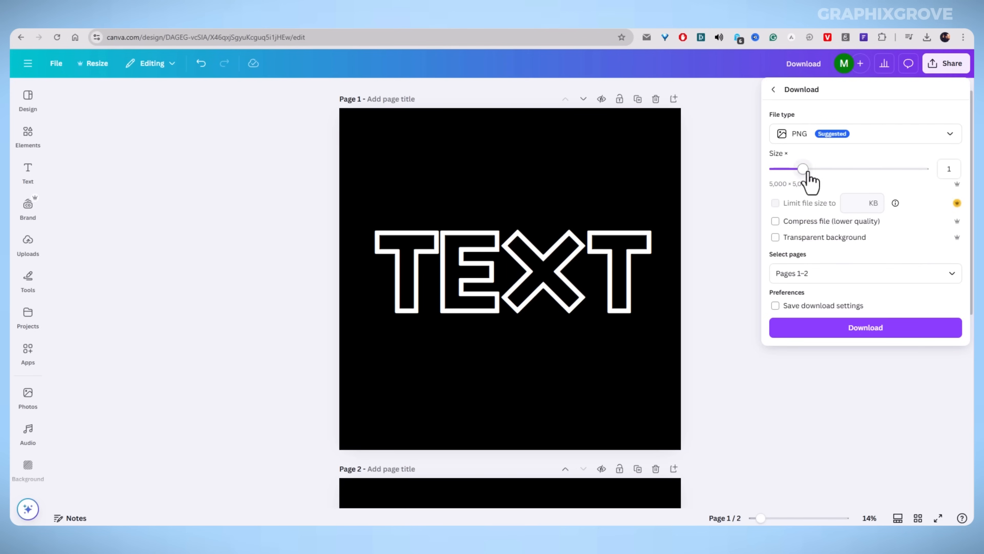
{"action": "mouse_move", "coordinate": [804, 178]}
{"action": "left_mouse_down"}
{"action": "mouse_move", "coordinate": [791, 174]}
{"action": "mouse_move", "coordinate": [822, 176]}
{"action": "mouse_move", "coordinate": [803, 177]}
{"action": "left_mouse_up"}
{"action": "left_click", "coordinate": [848, 235]}
Step: Try limiting the download to Page 1 only, and reselect all pages
{"action": "left_click", "coordinate": [952, 276]}
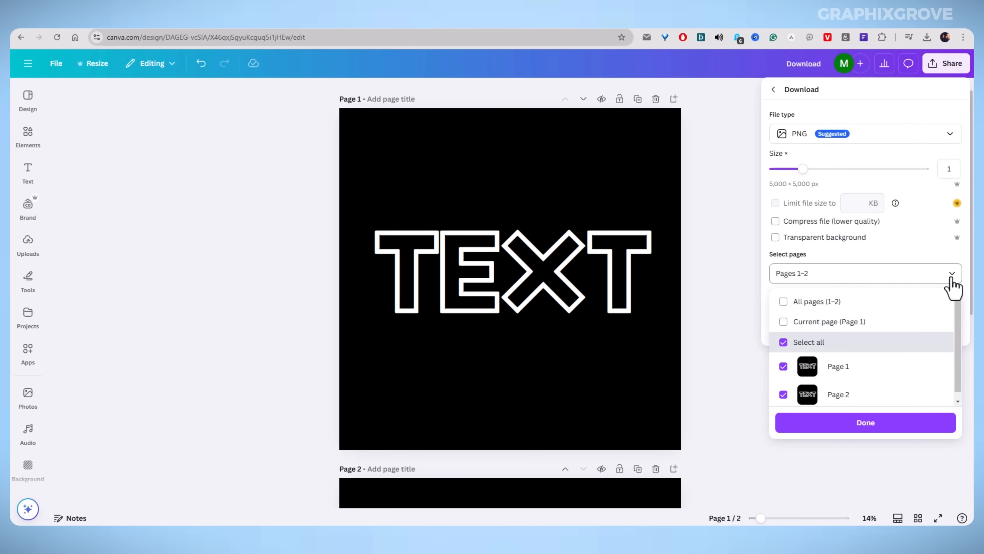
{"action": "left_click", "coordinate": [952, 276]}
{"action": "left_click", "coordinate": [952, 276]}
{"action": "left_click", "coordinate": [783, 343]}
{"action": "left_click", "coordinate": [783, 366]}
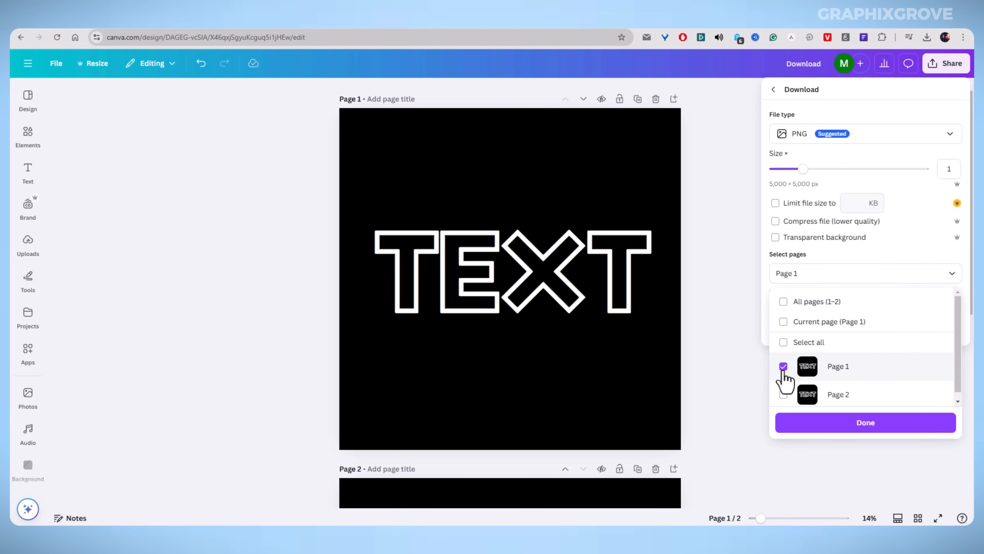
{"action": "left_click", "coordinate": [784, 366]}
{"action": "left_click", "coordinate": [785, 342]}
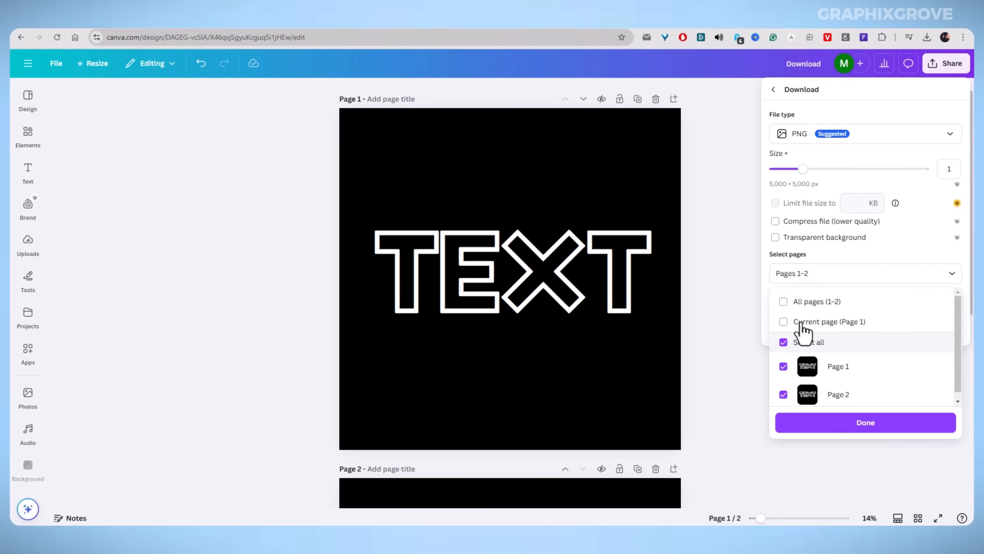
{"action": "left_click", "coordinate": [909, 254]}
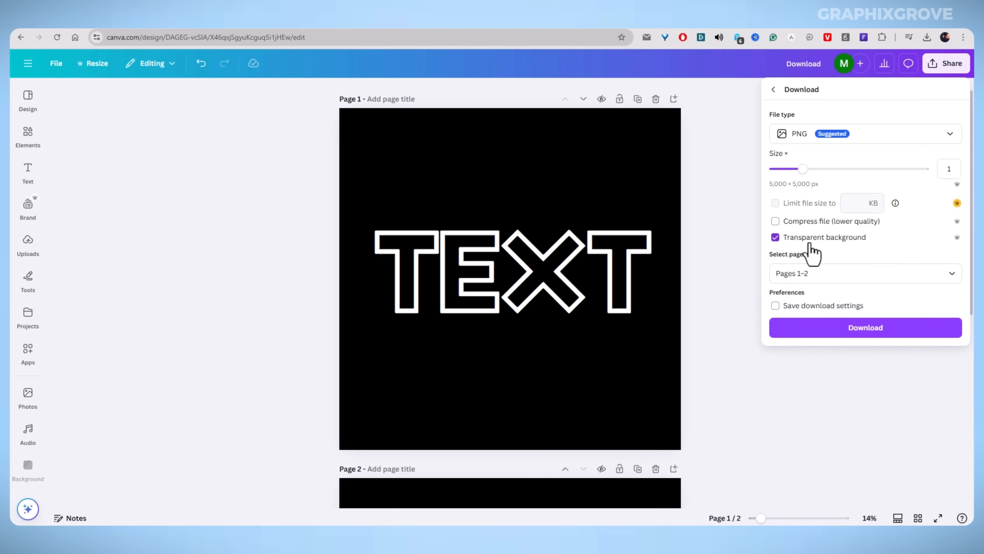
Step: Turn off Transparent background, toggle Compress file on and off, and close the download settings
{"action": "left_click", "coordinate": [775, 237]}
{"action": "left_click", "coordinate": [776, 221]}
{"action": "left_click", "coordinate": [776, 222]}
{"action": "left_click", "coordinate": [942, 64]}
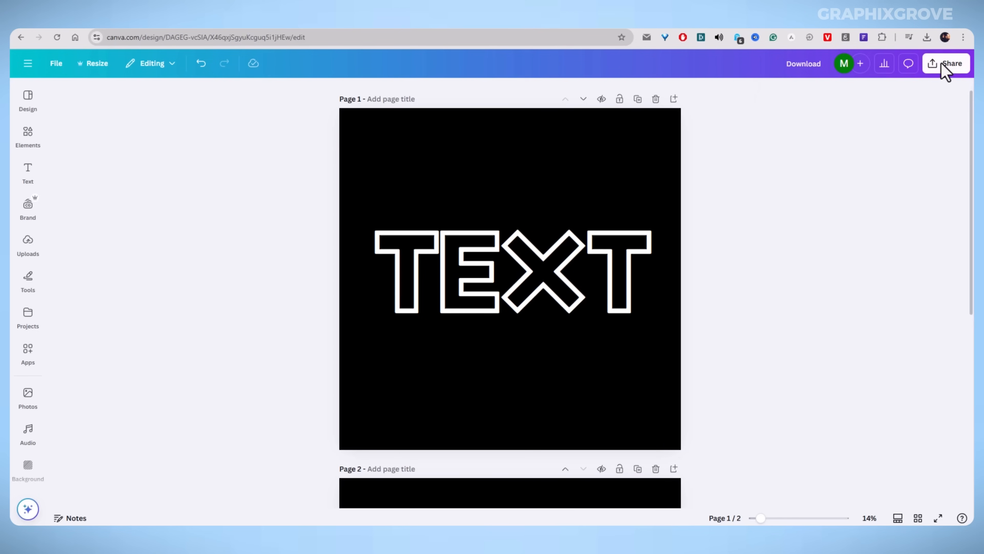
Step: Nudge the outlined TEXT on page 1 slightly up and to the left
{"action": "mouse_move", "coordinate": [489, 251]}
{"action": "left_mouse_down"}
{"action": "mouse_move", "coordinate": [479, 249]}
{"action": "mouse_move", "coordinate": [488, 243]}
{"action": "left_mouse_up"}
{"action": "left_click", "coordinate": [811, 243]}
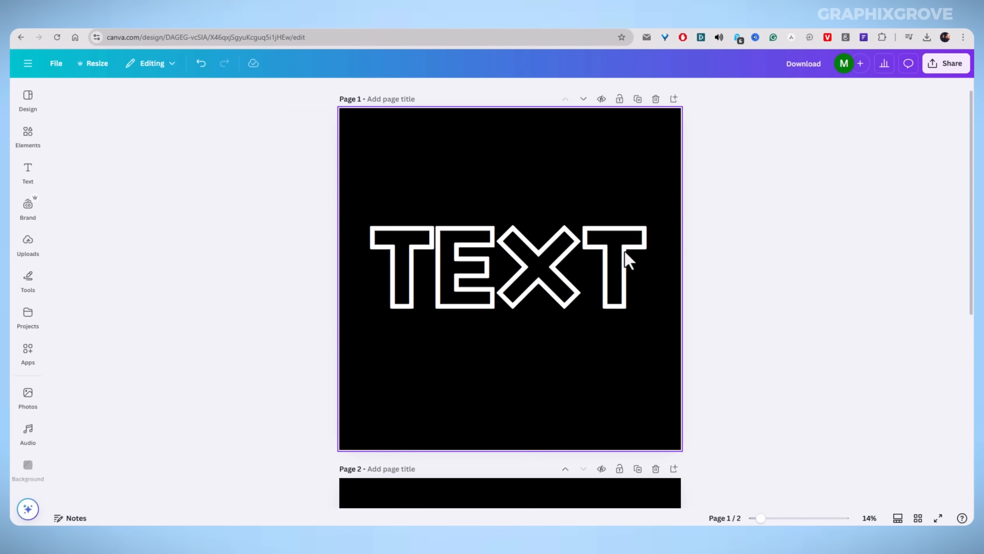
{"action": "left_click_drag", "start_coordinate": [563, 258], "coordinate": [562, 260]}
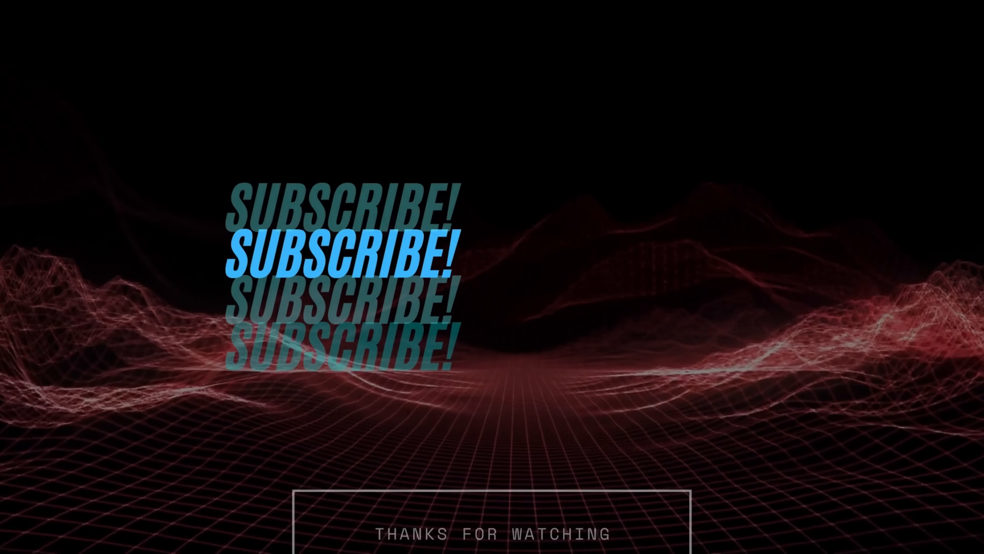